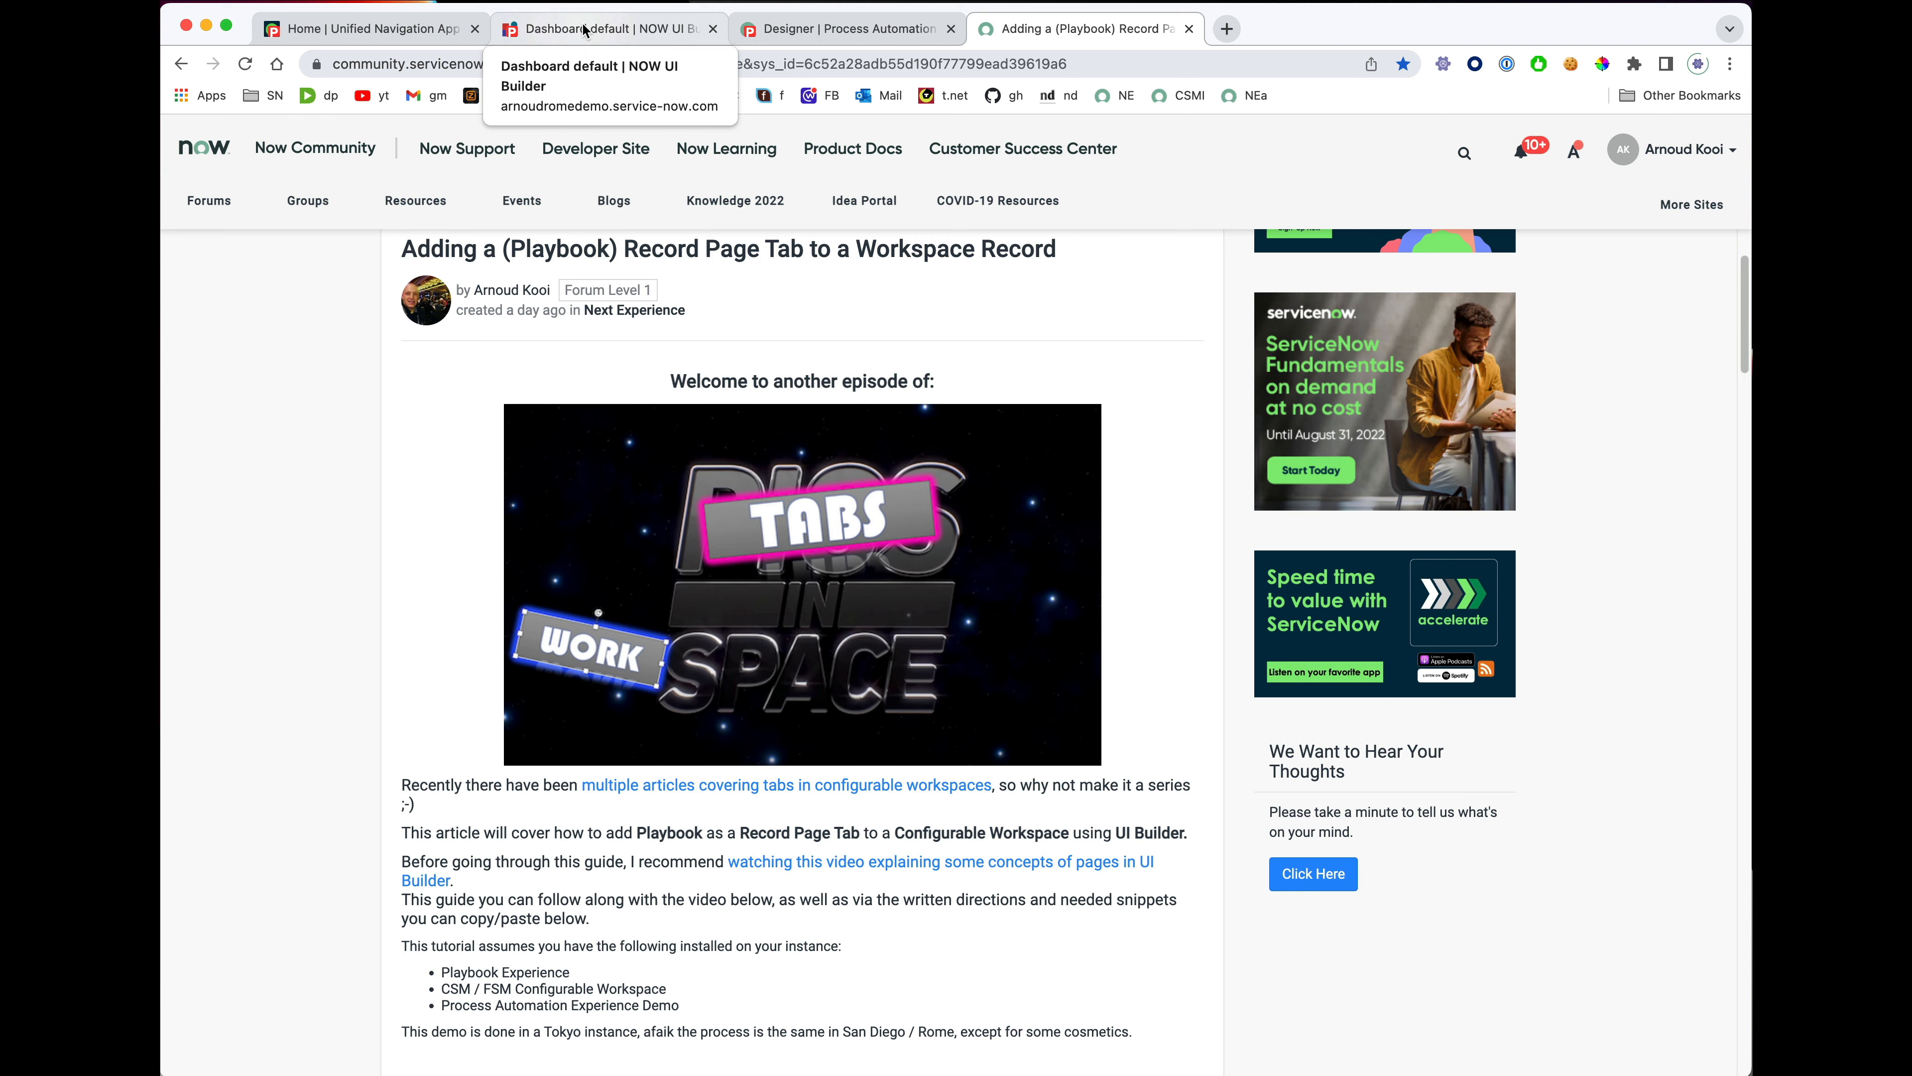
# Switch to UI Builder and create a blank page named Playbook Helper with the path playbook-helper.
pyautogui.click(584, 31)
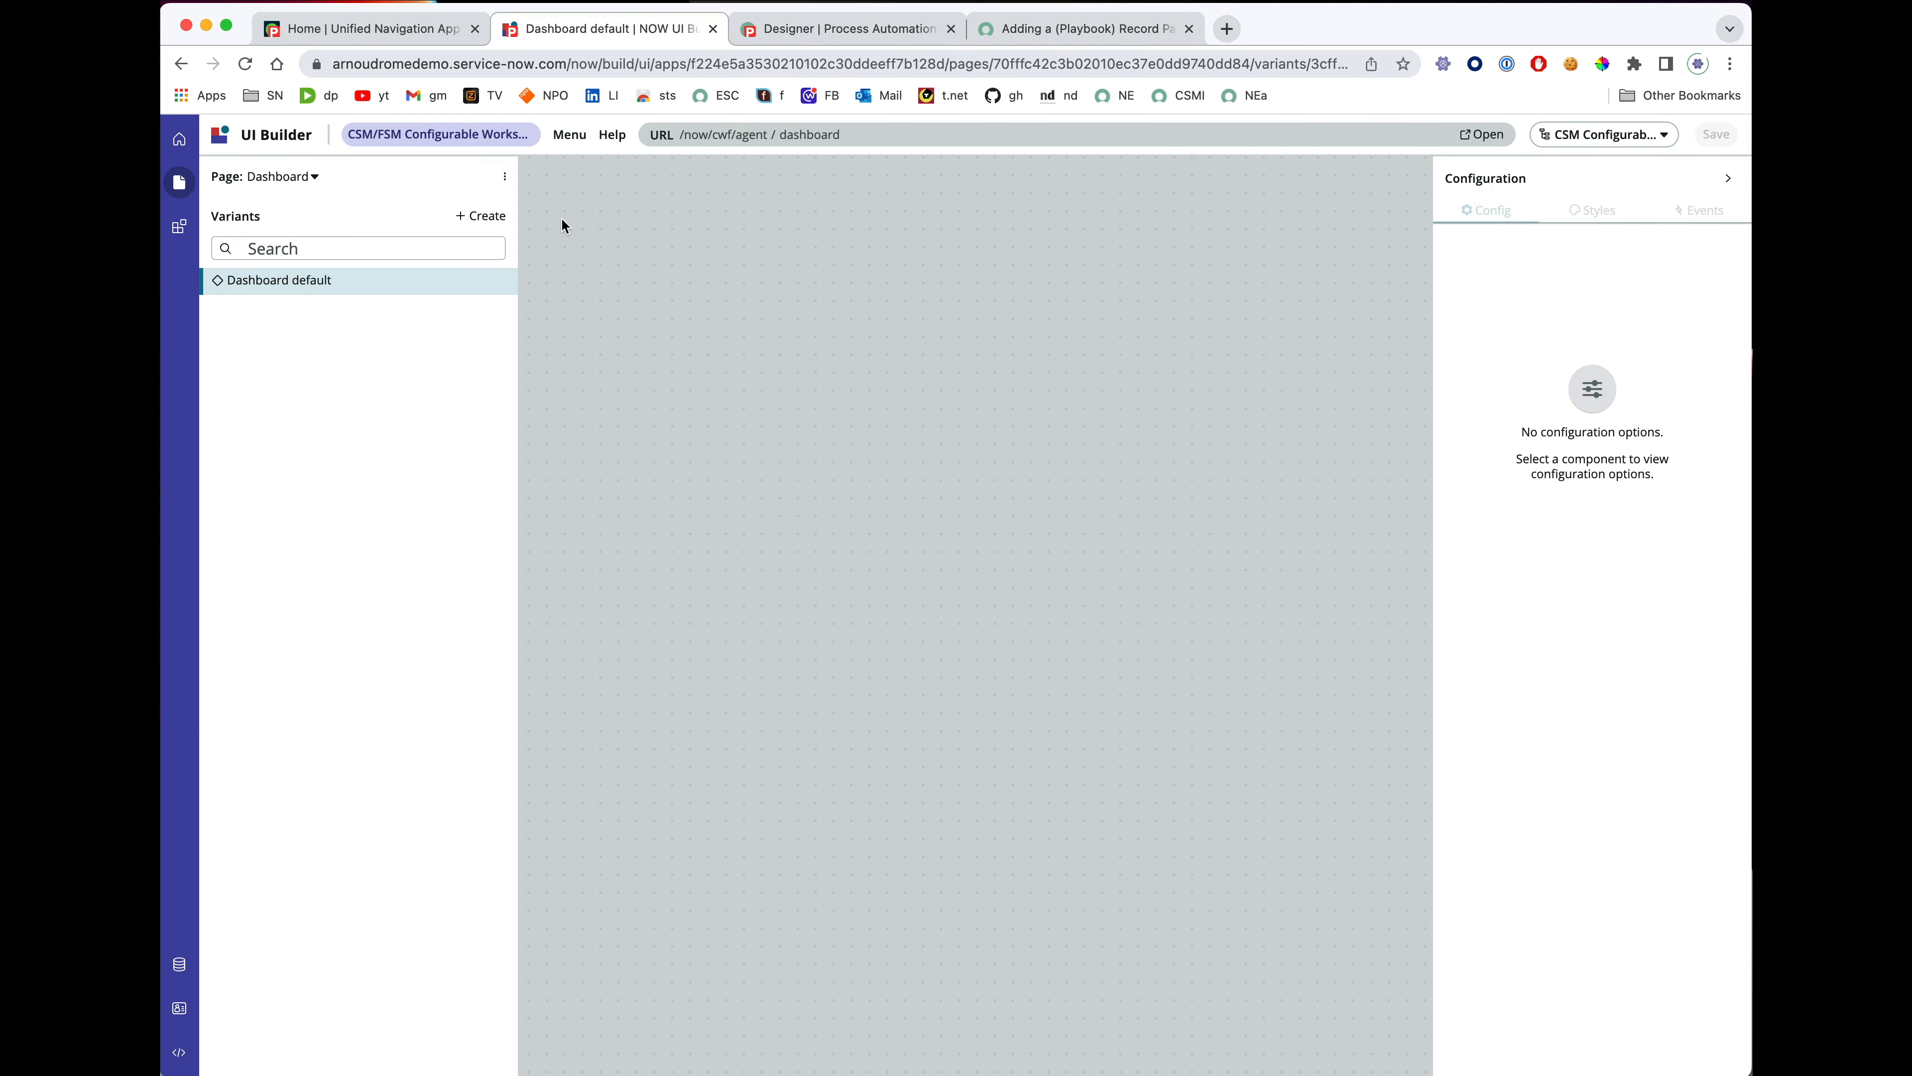
pyautogui.click(583, 143)
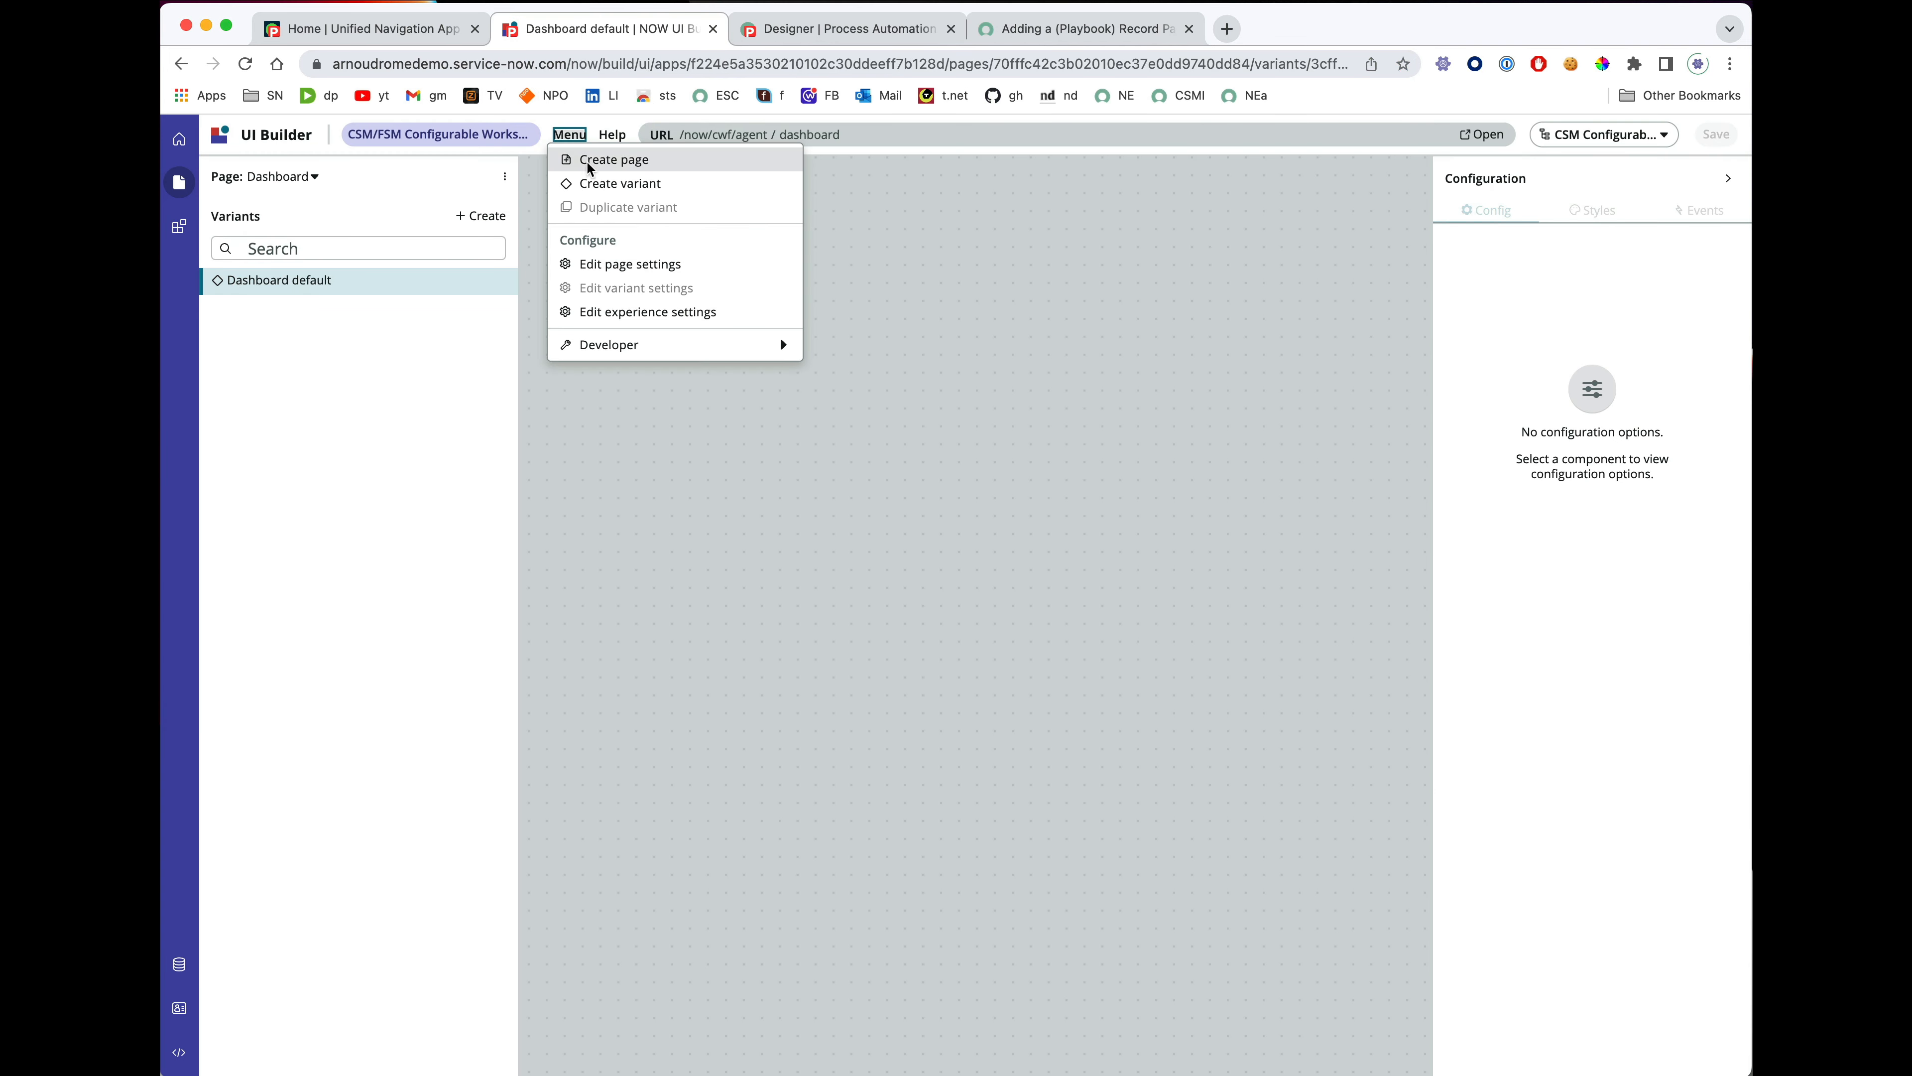
pyautogui.click(588, 160)
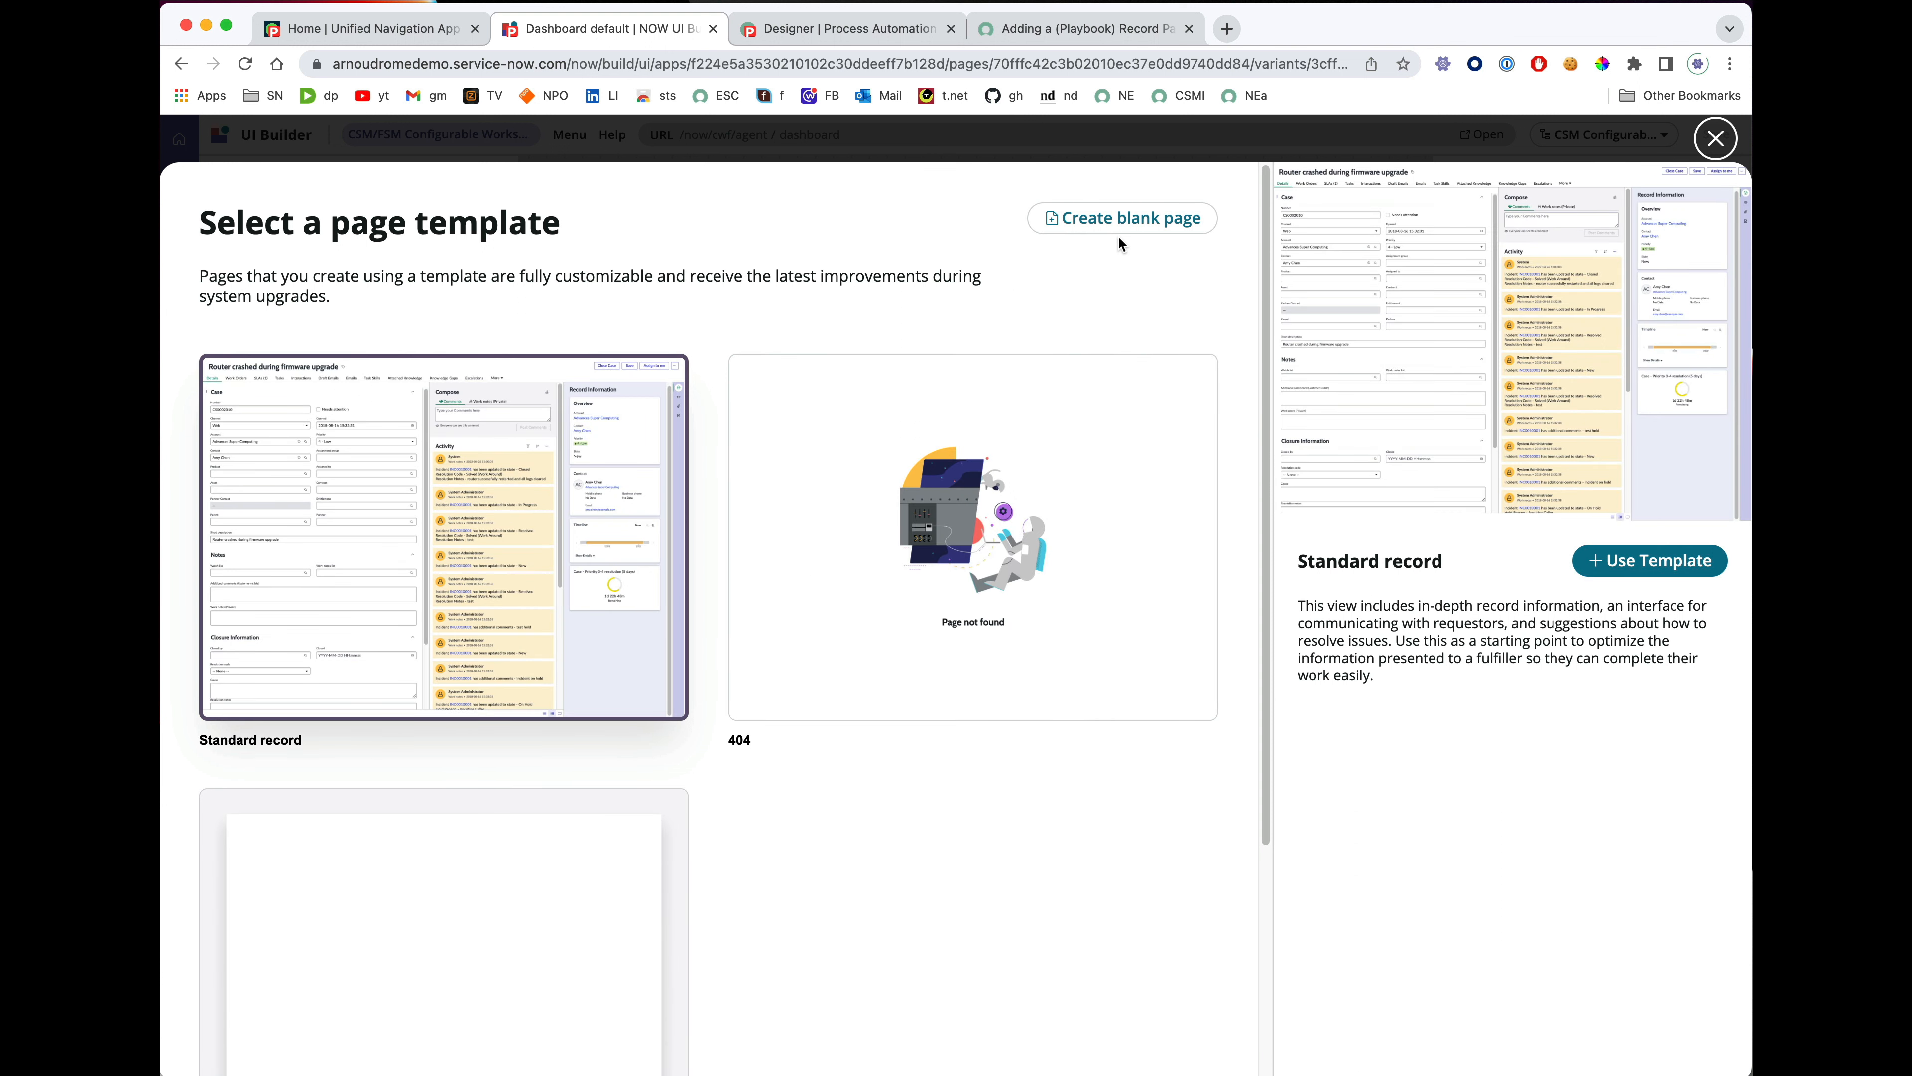
pyautogui.click(1127, 220)
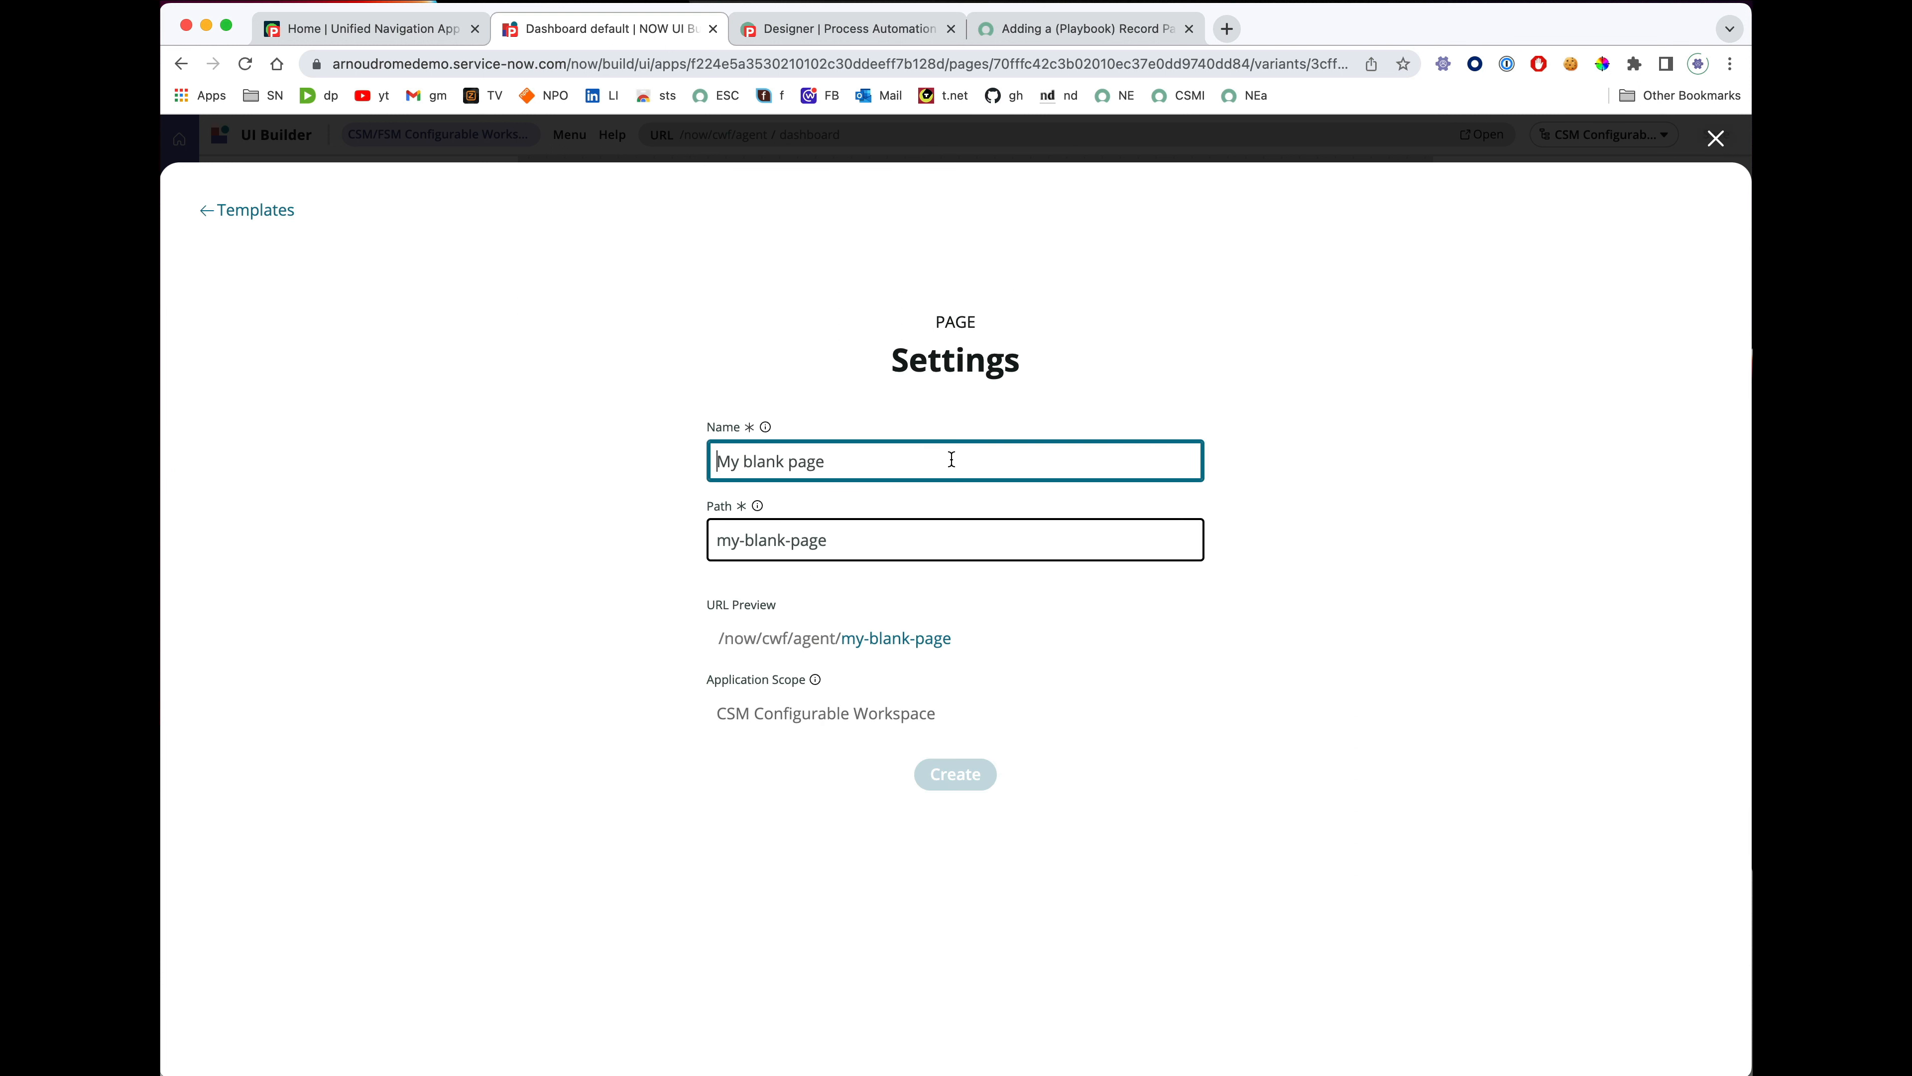
pyautogui.write('P')
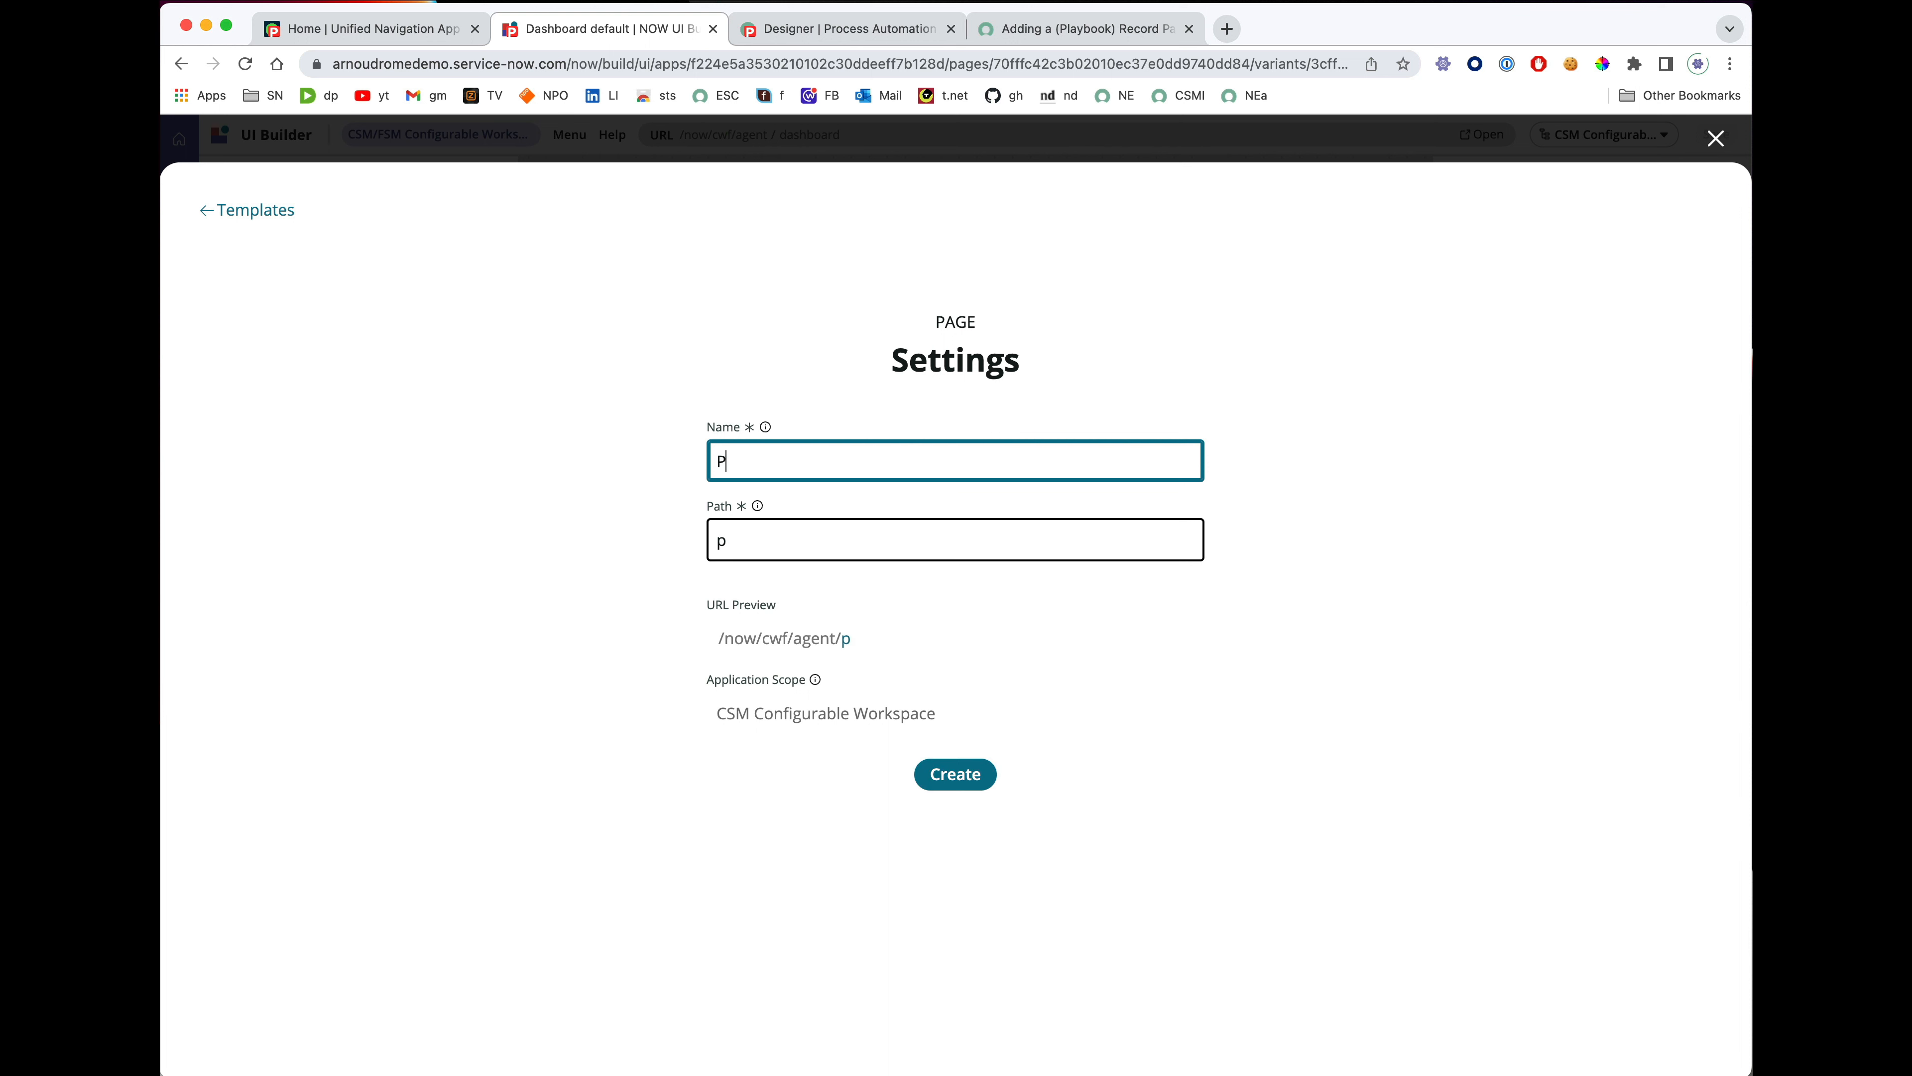
pyautogui.write('laybook Helper')
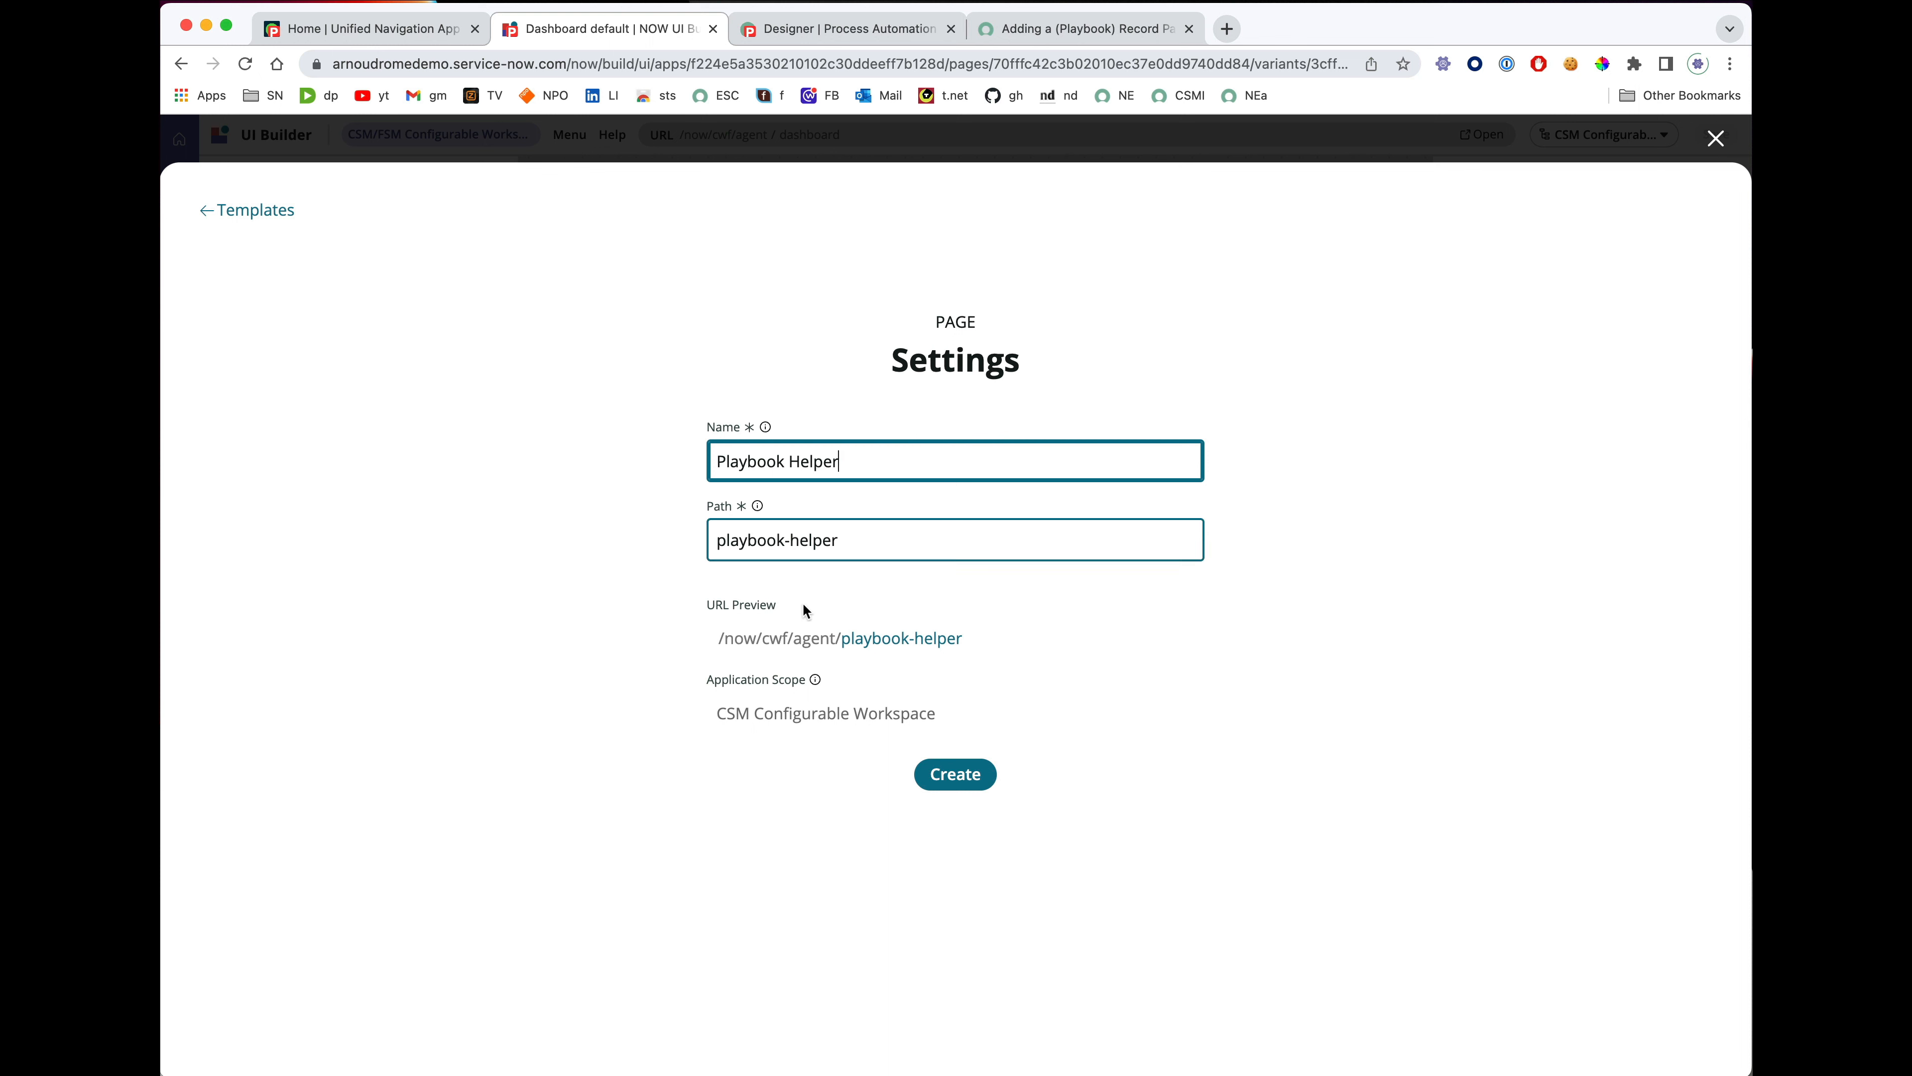
pyautogui.click(951, 775)
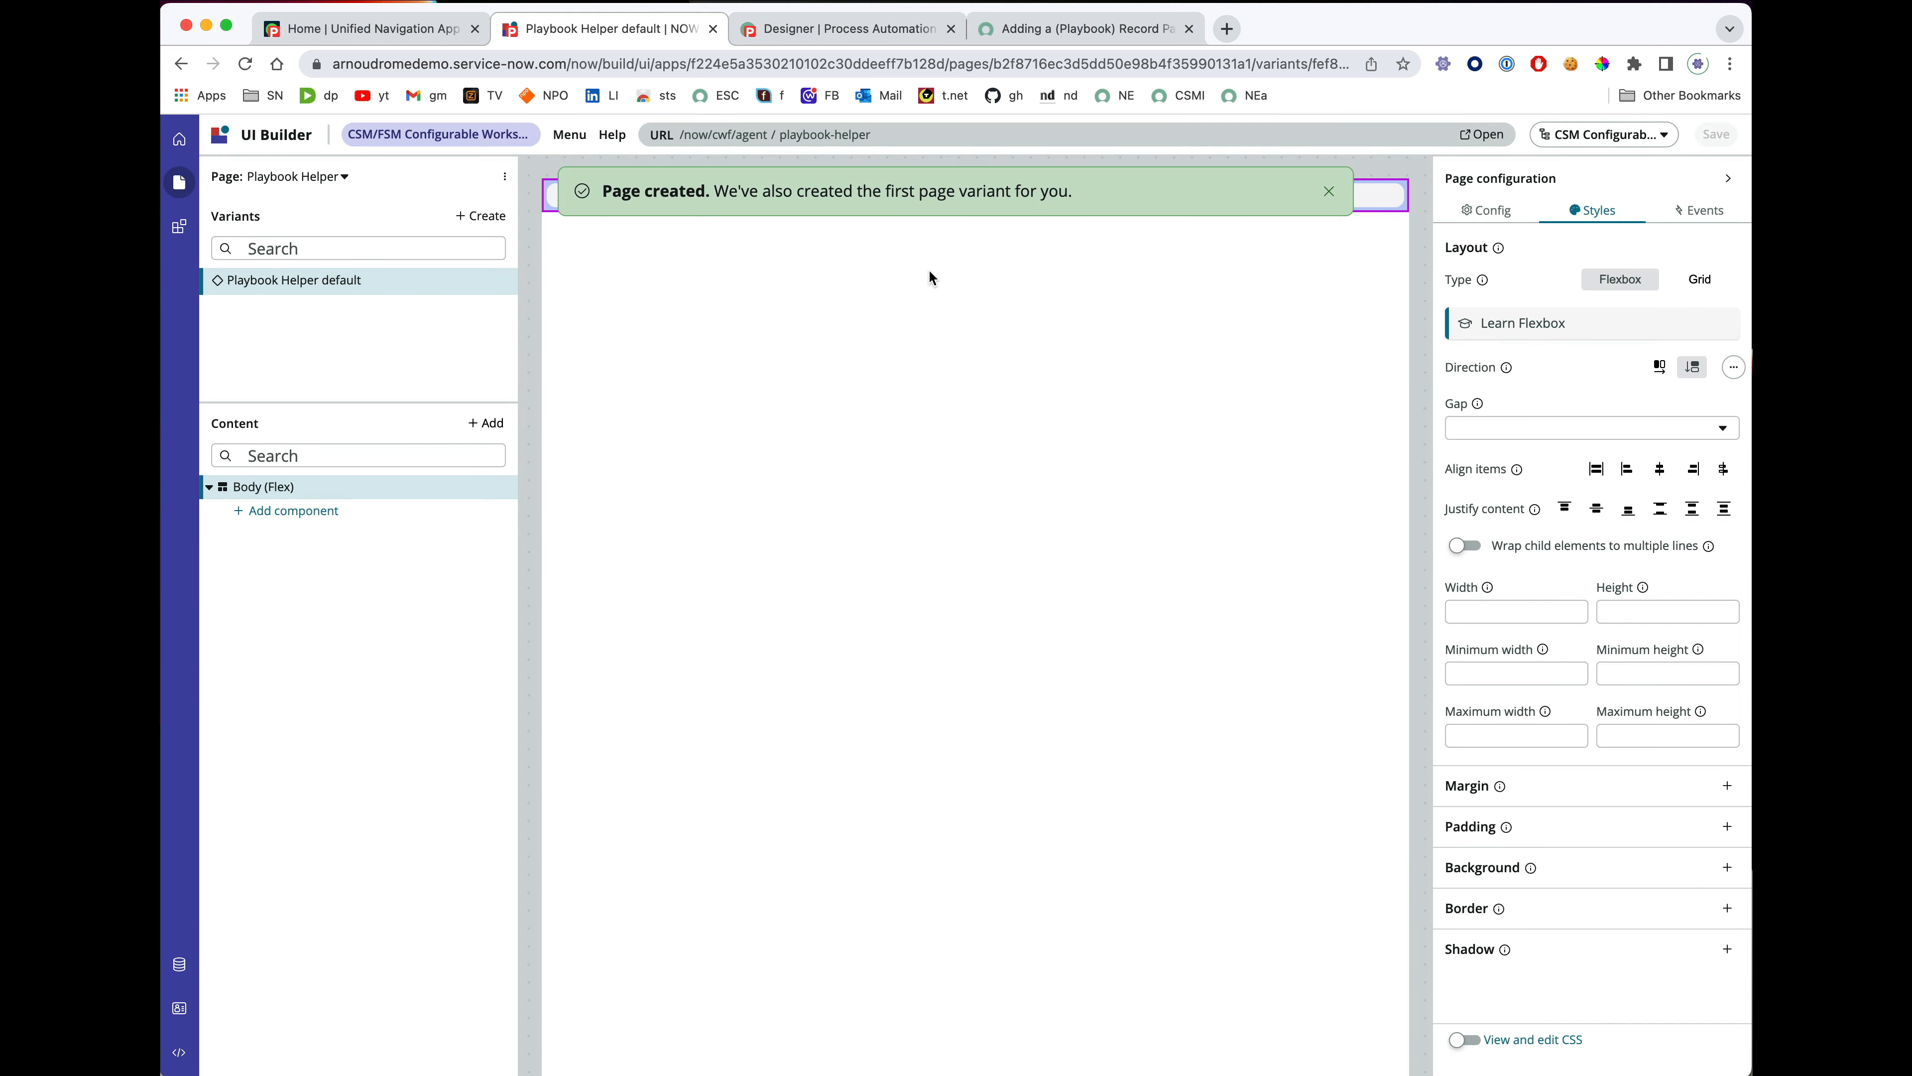
pyautogui.click(1328, 194)
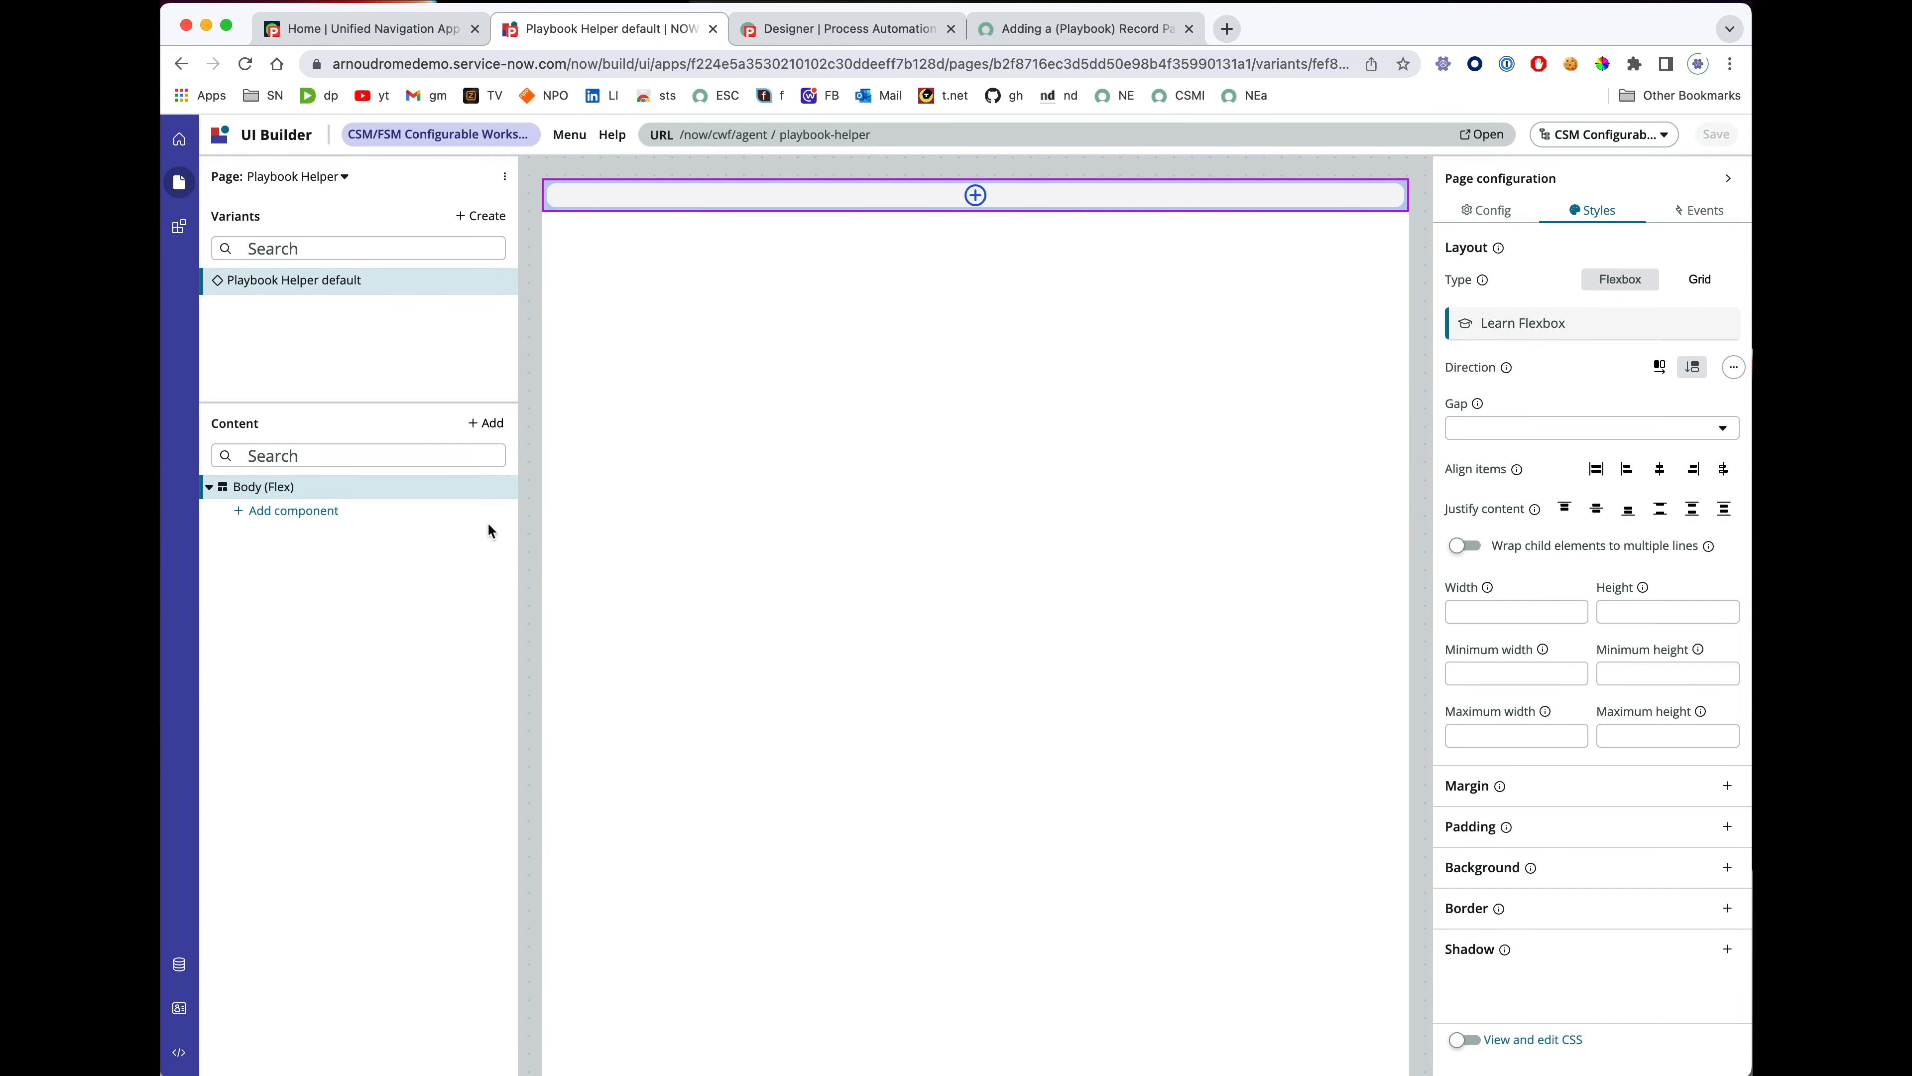
# Add a Playbook component to the body of the Playbook Helper page.
pyautogui.click(294, 511)
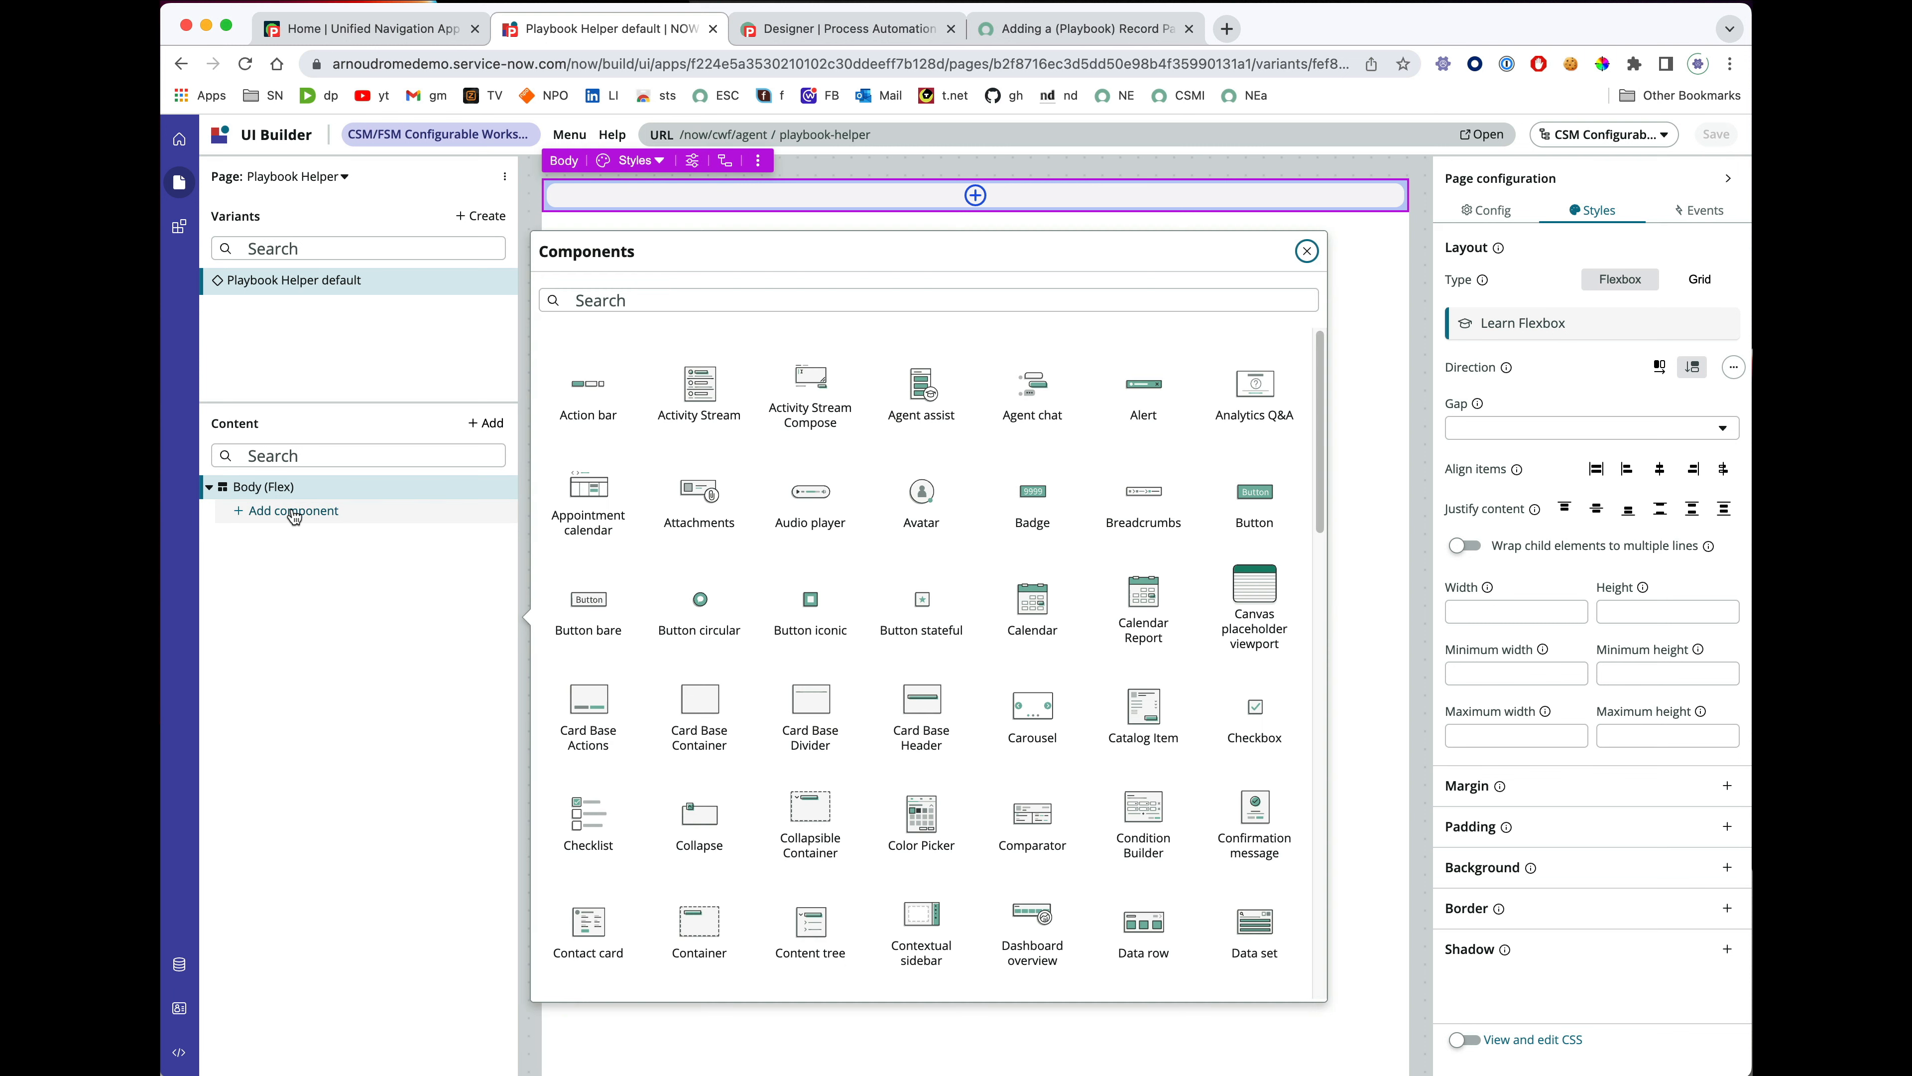
pyautogui.click(736, 303)
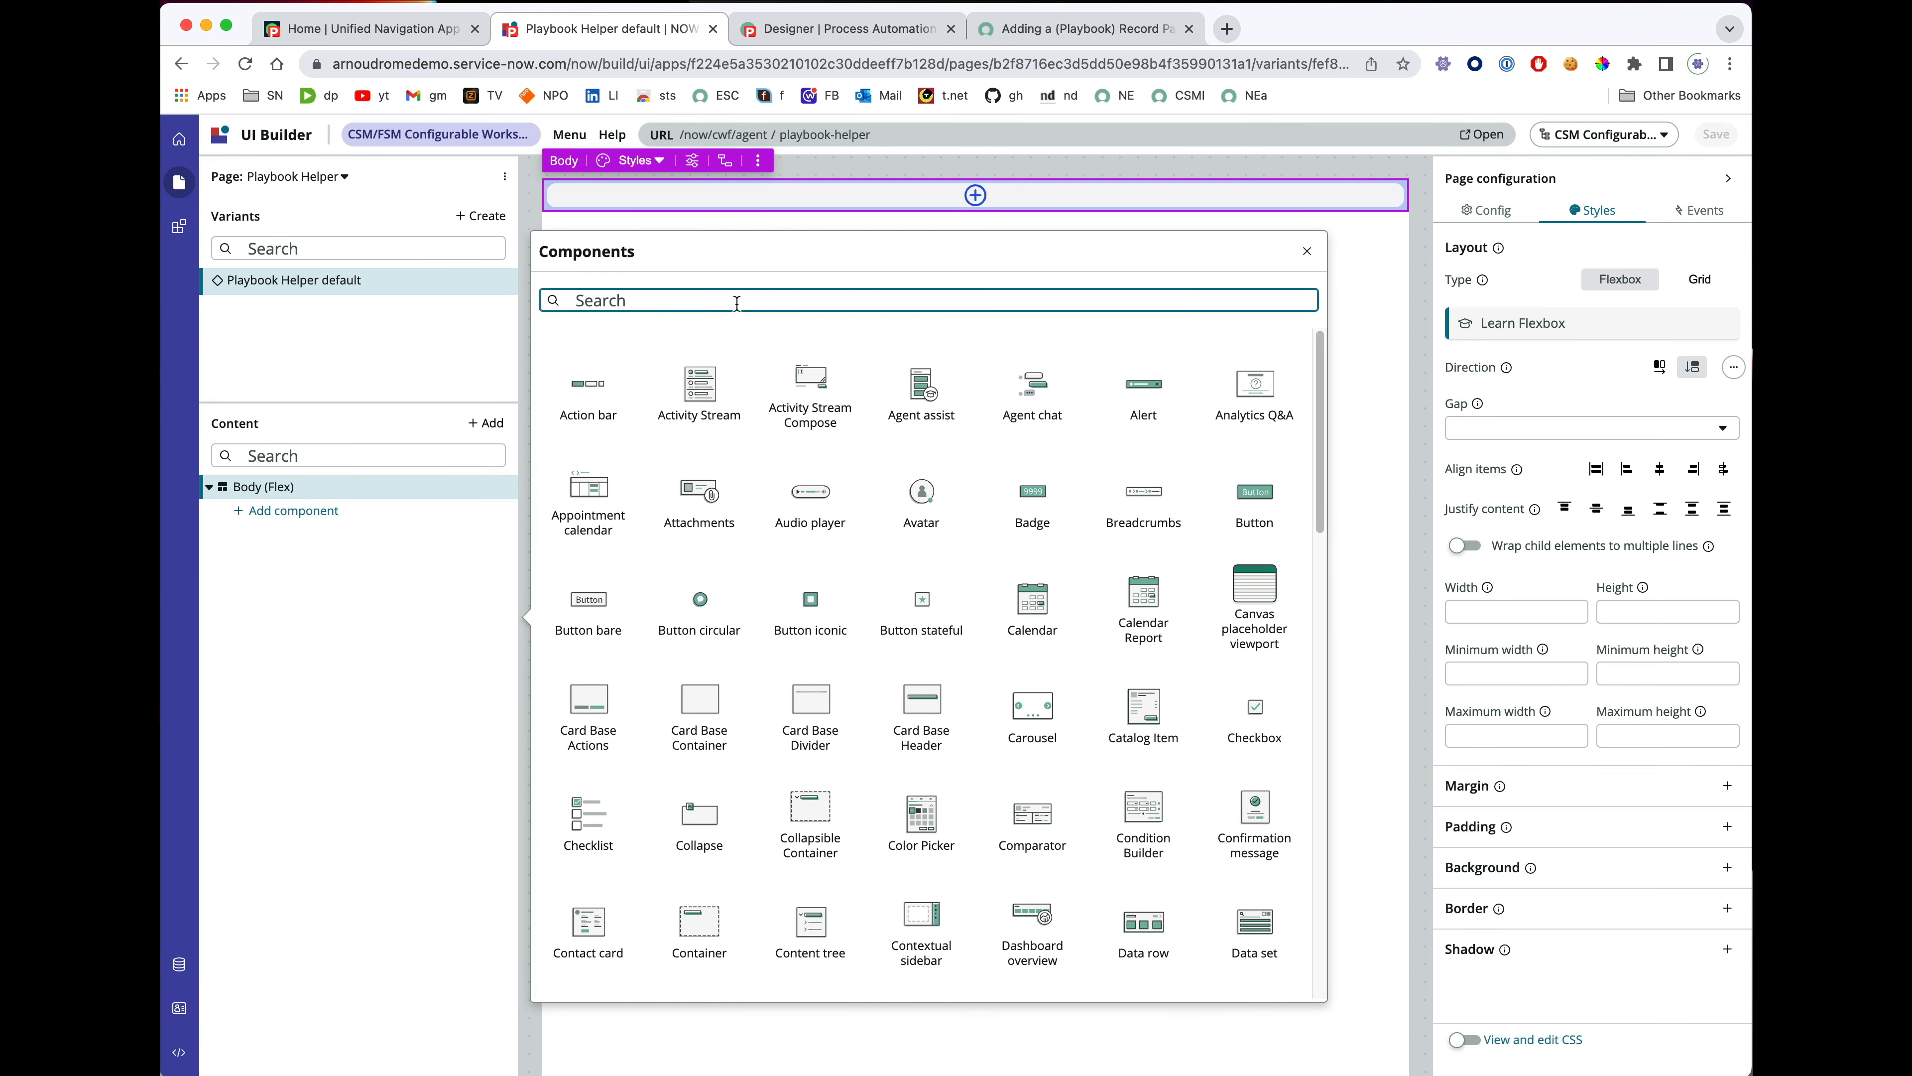
pyautogui.write('playb')
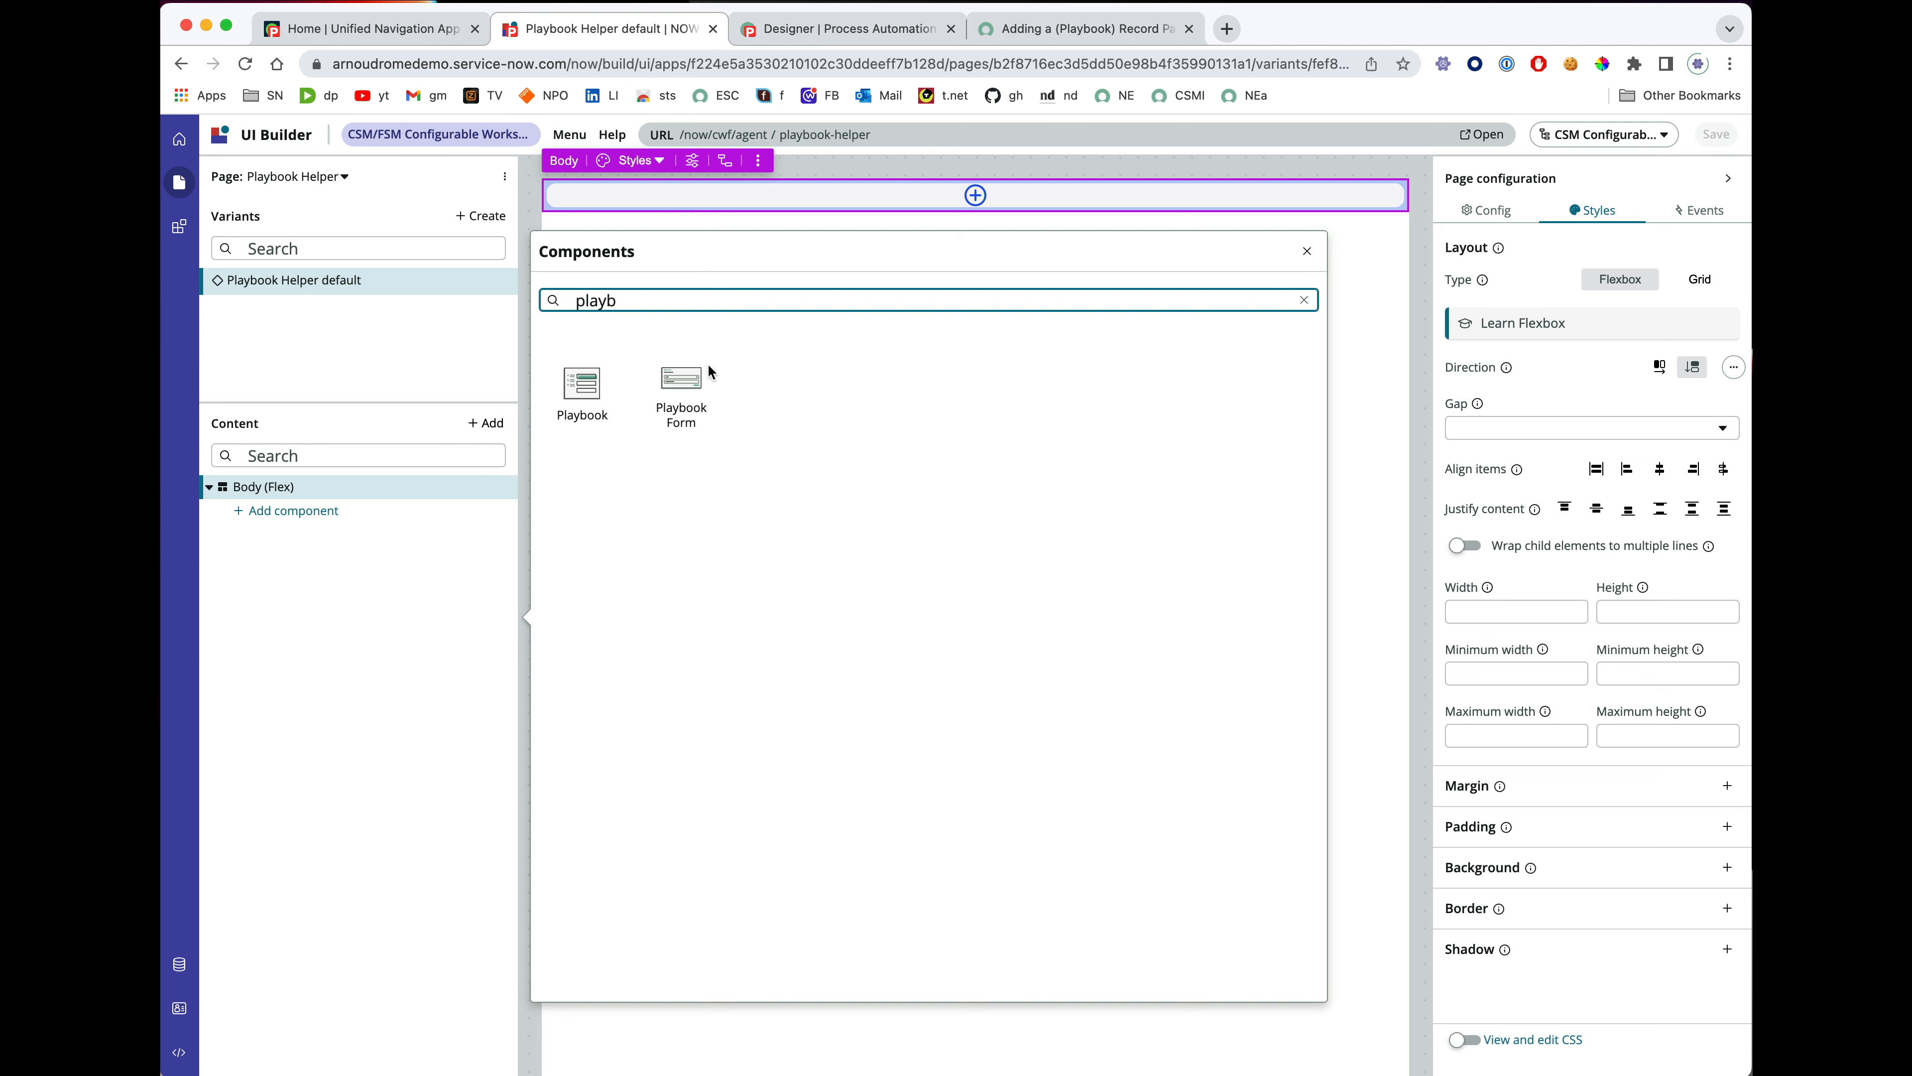
pyautogui.click(578, 388)
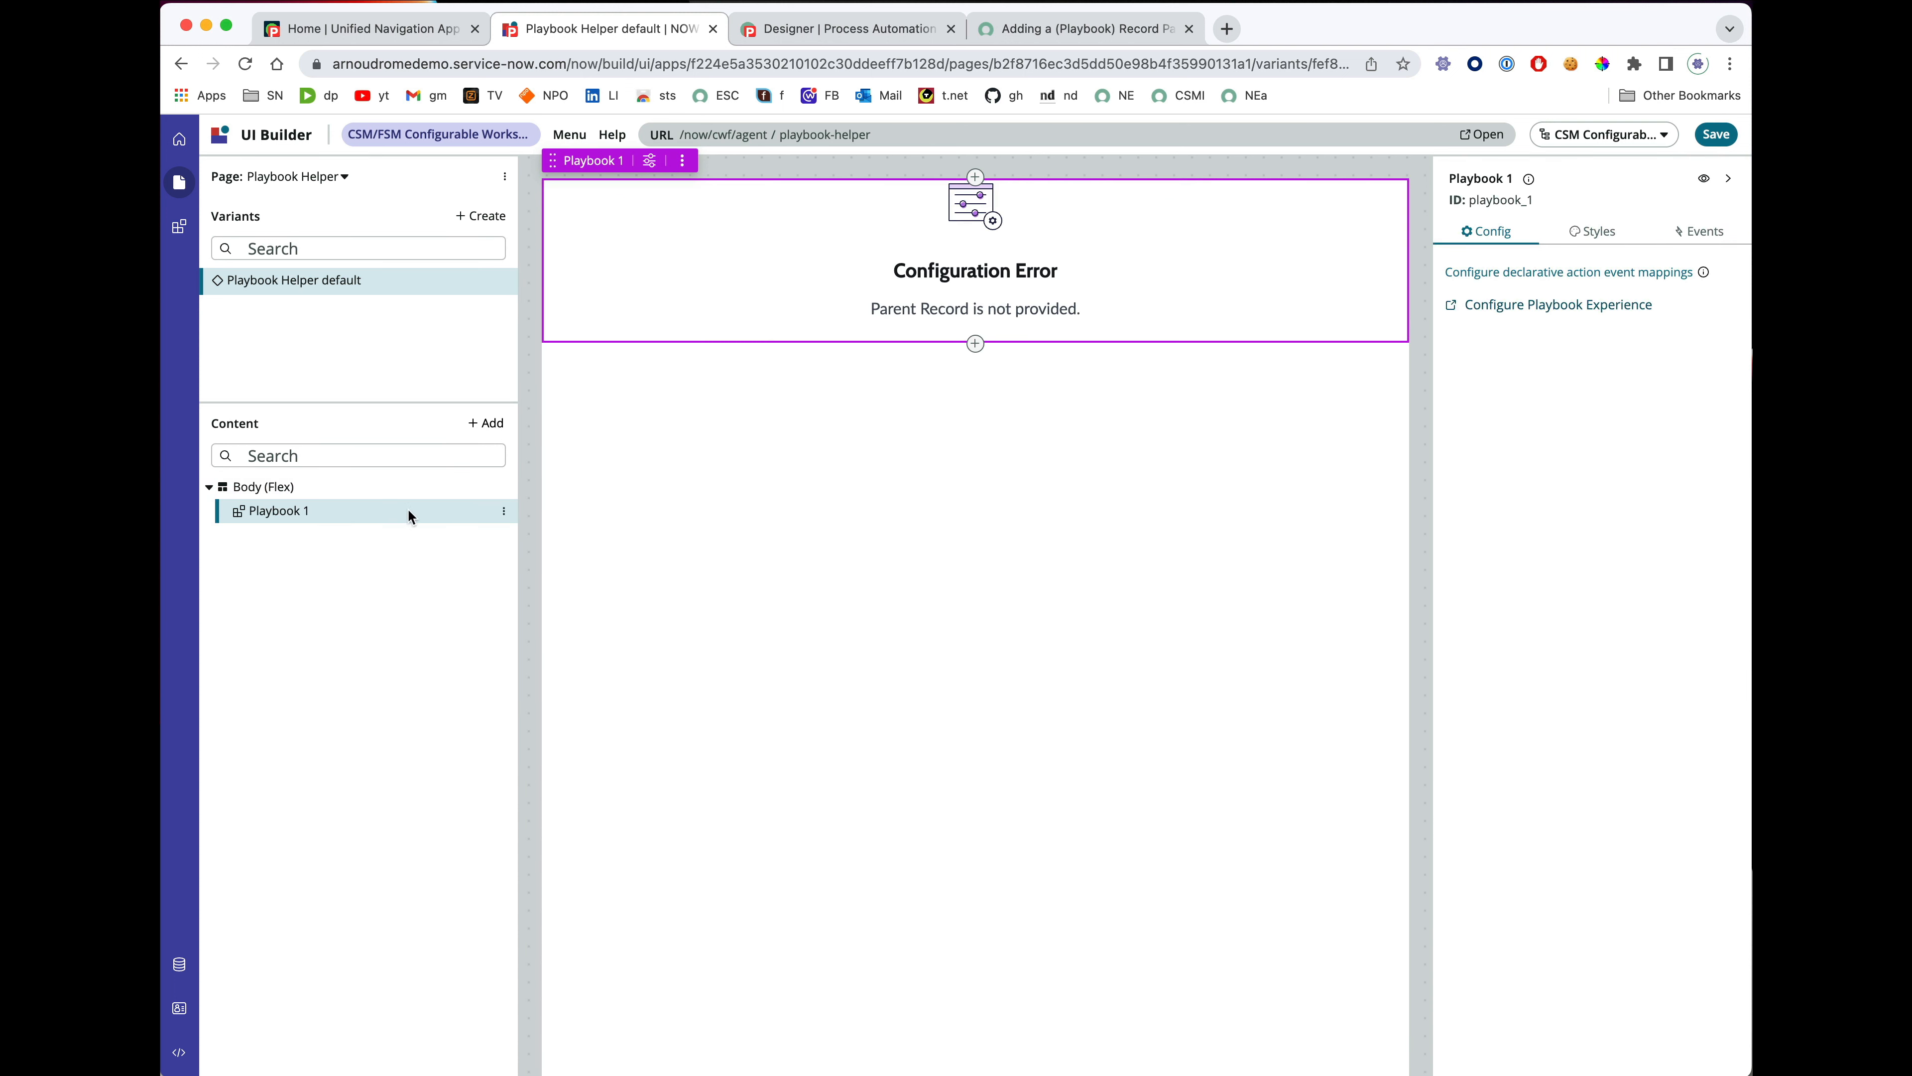
# Add a String property named table to the page body's properties.
pyautogui.click(354, 488)
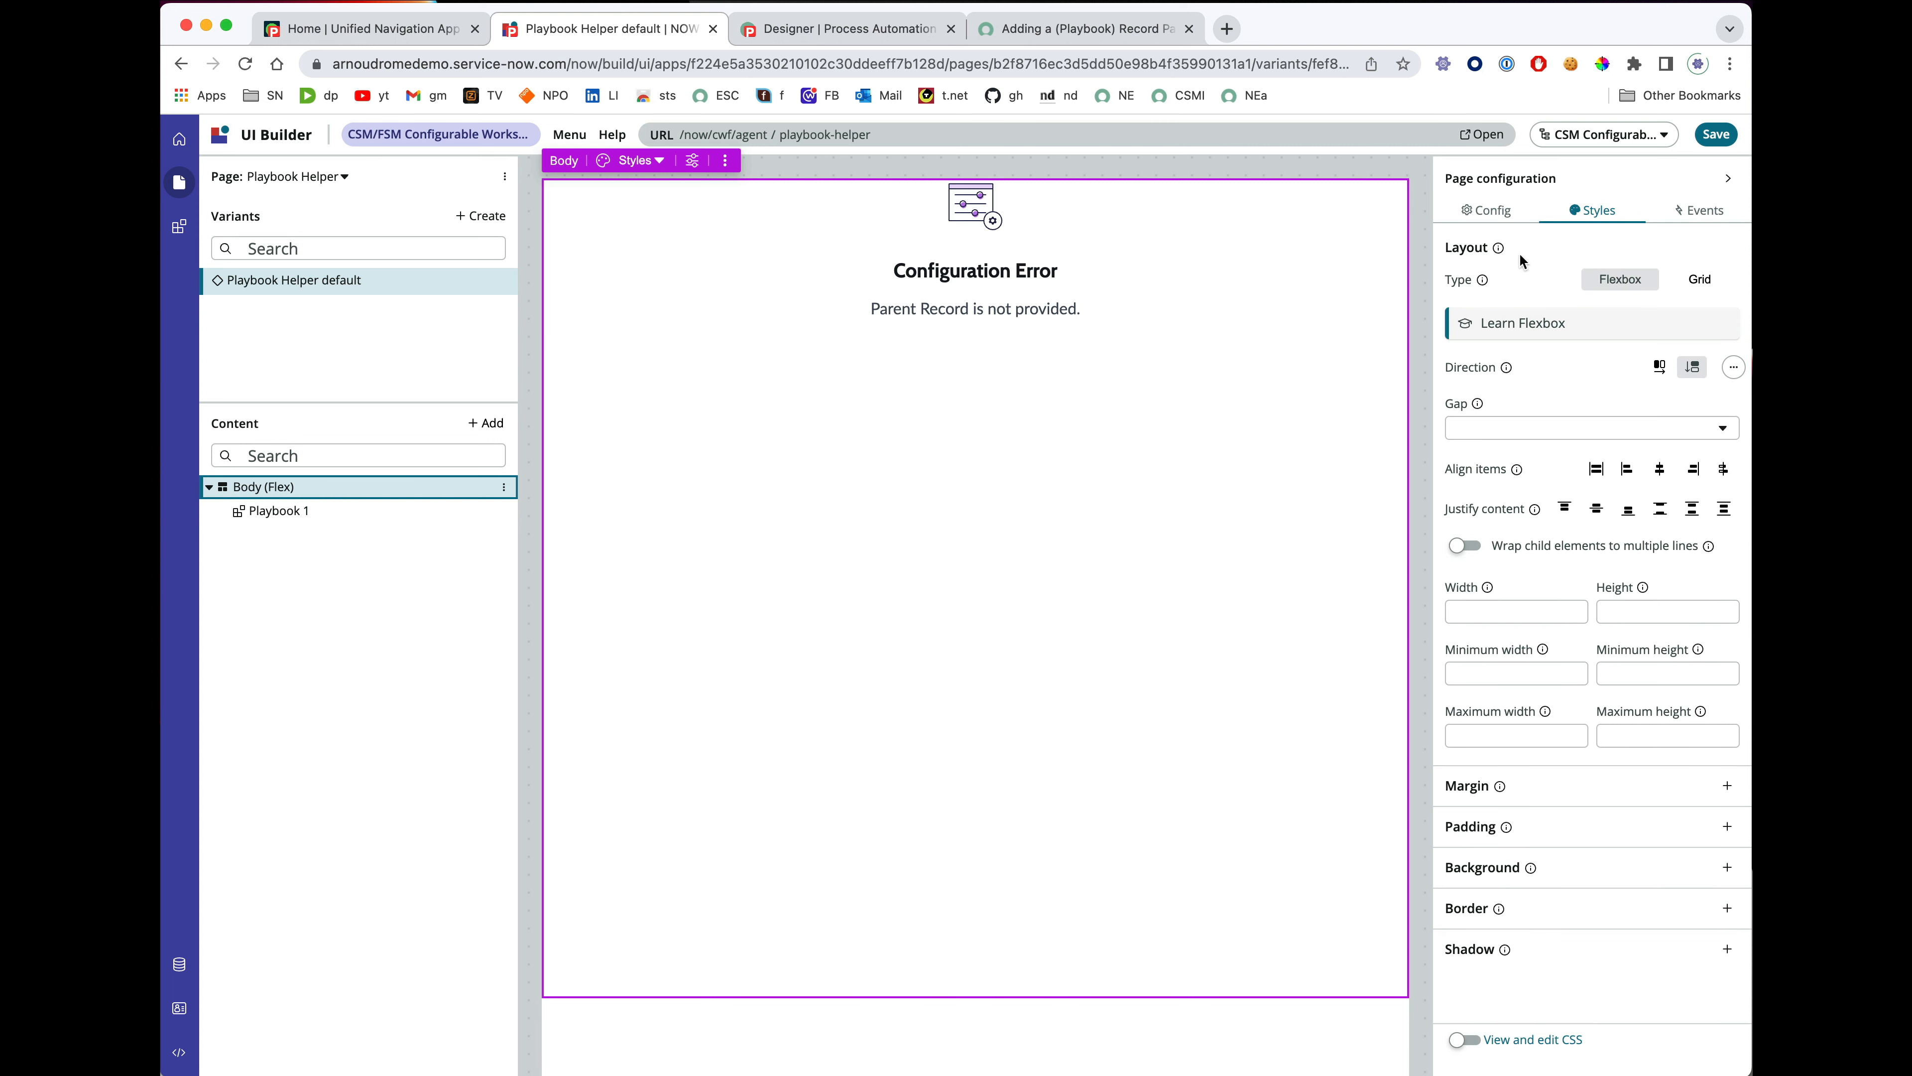
pyautogui.click(1487, 210)
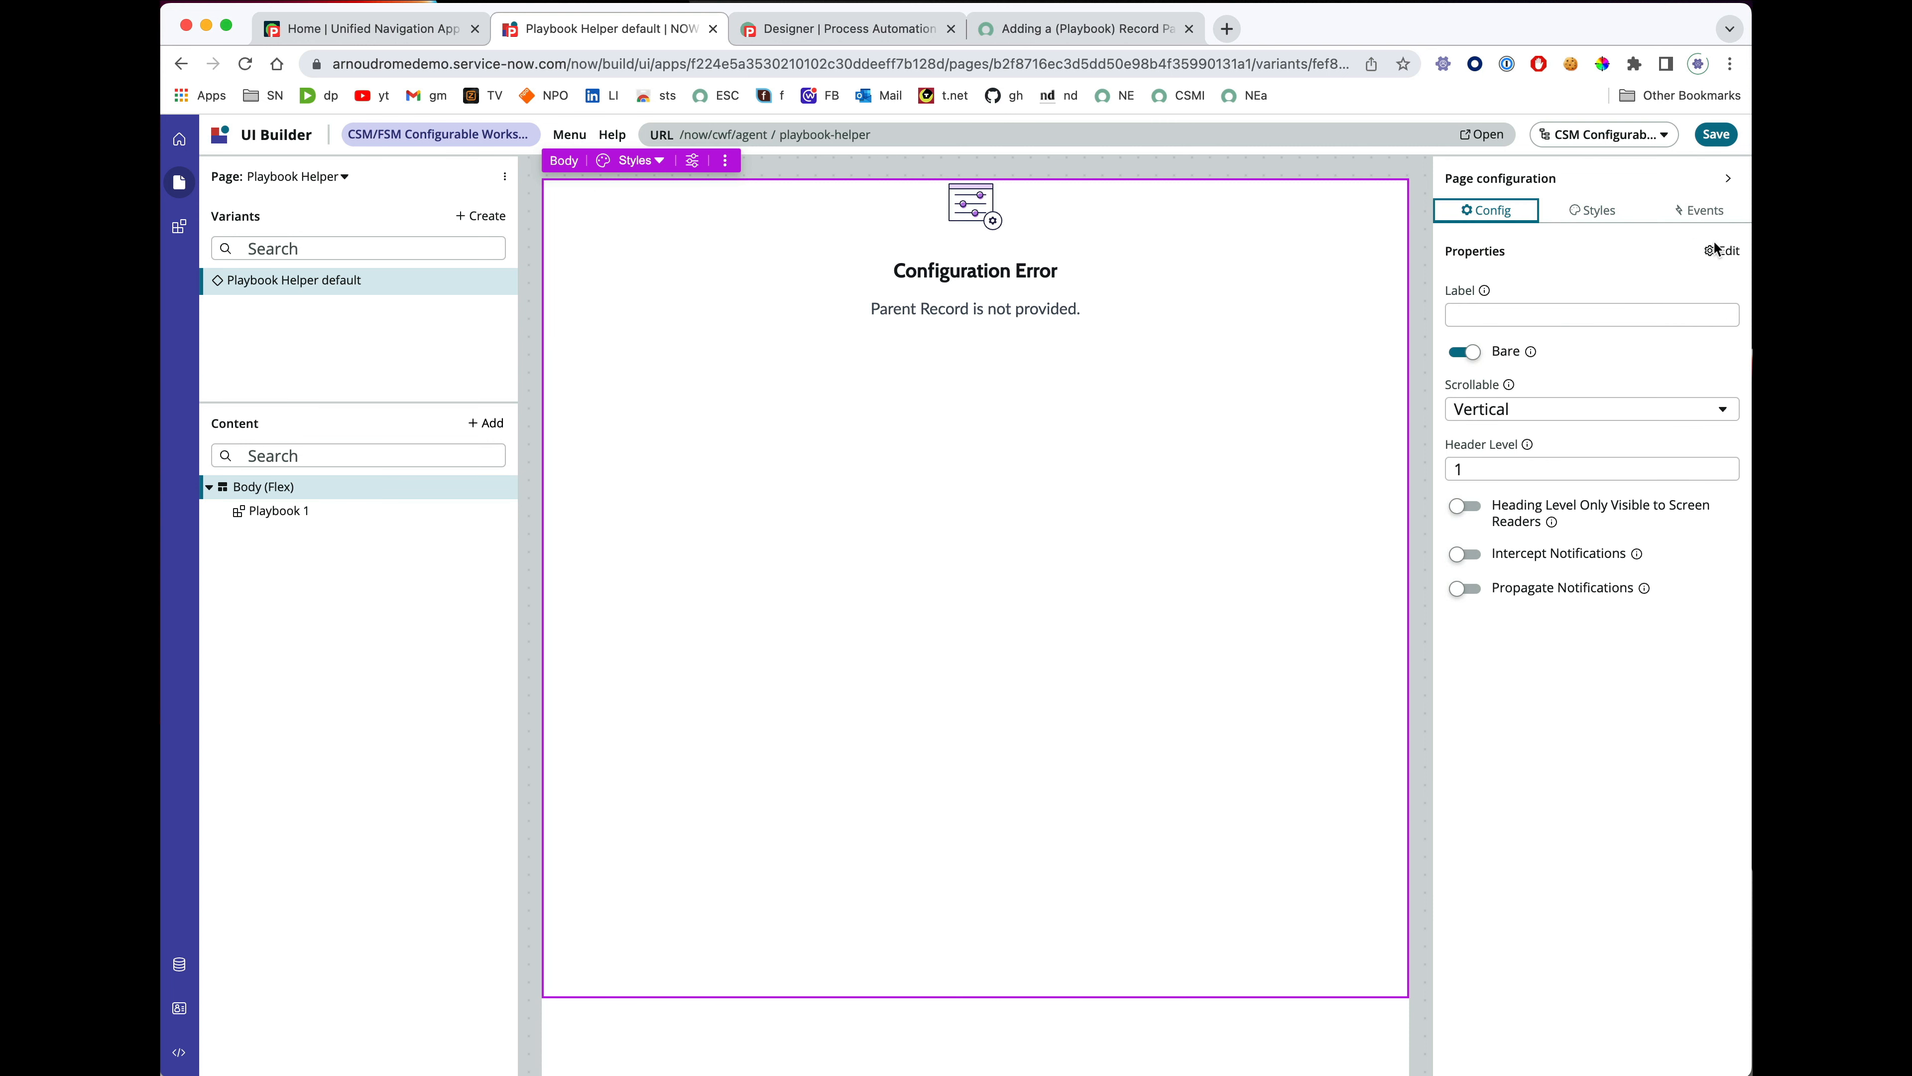
pyautogui.click(1724, 251)
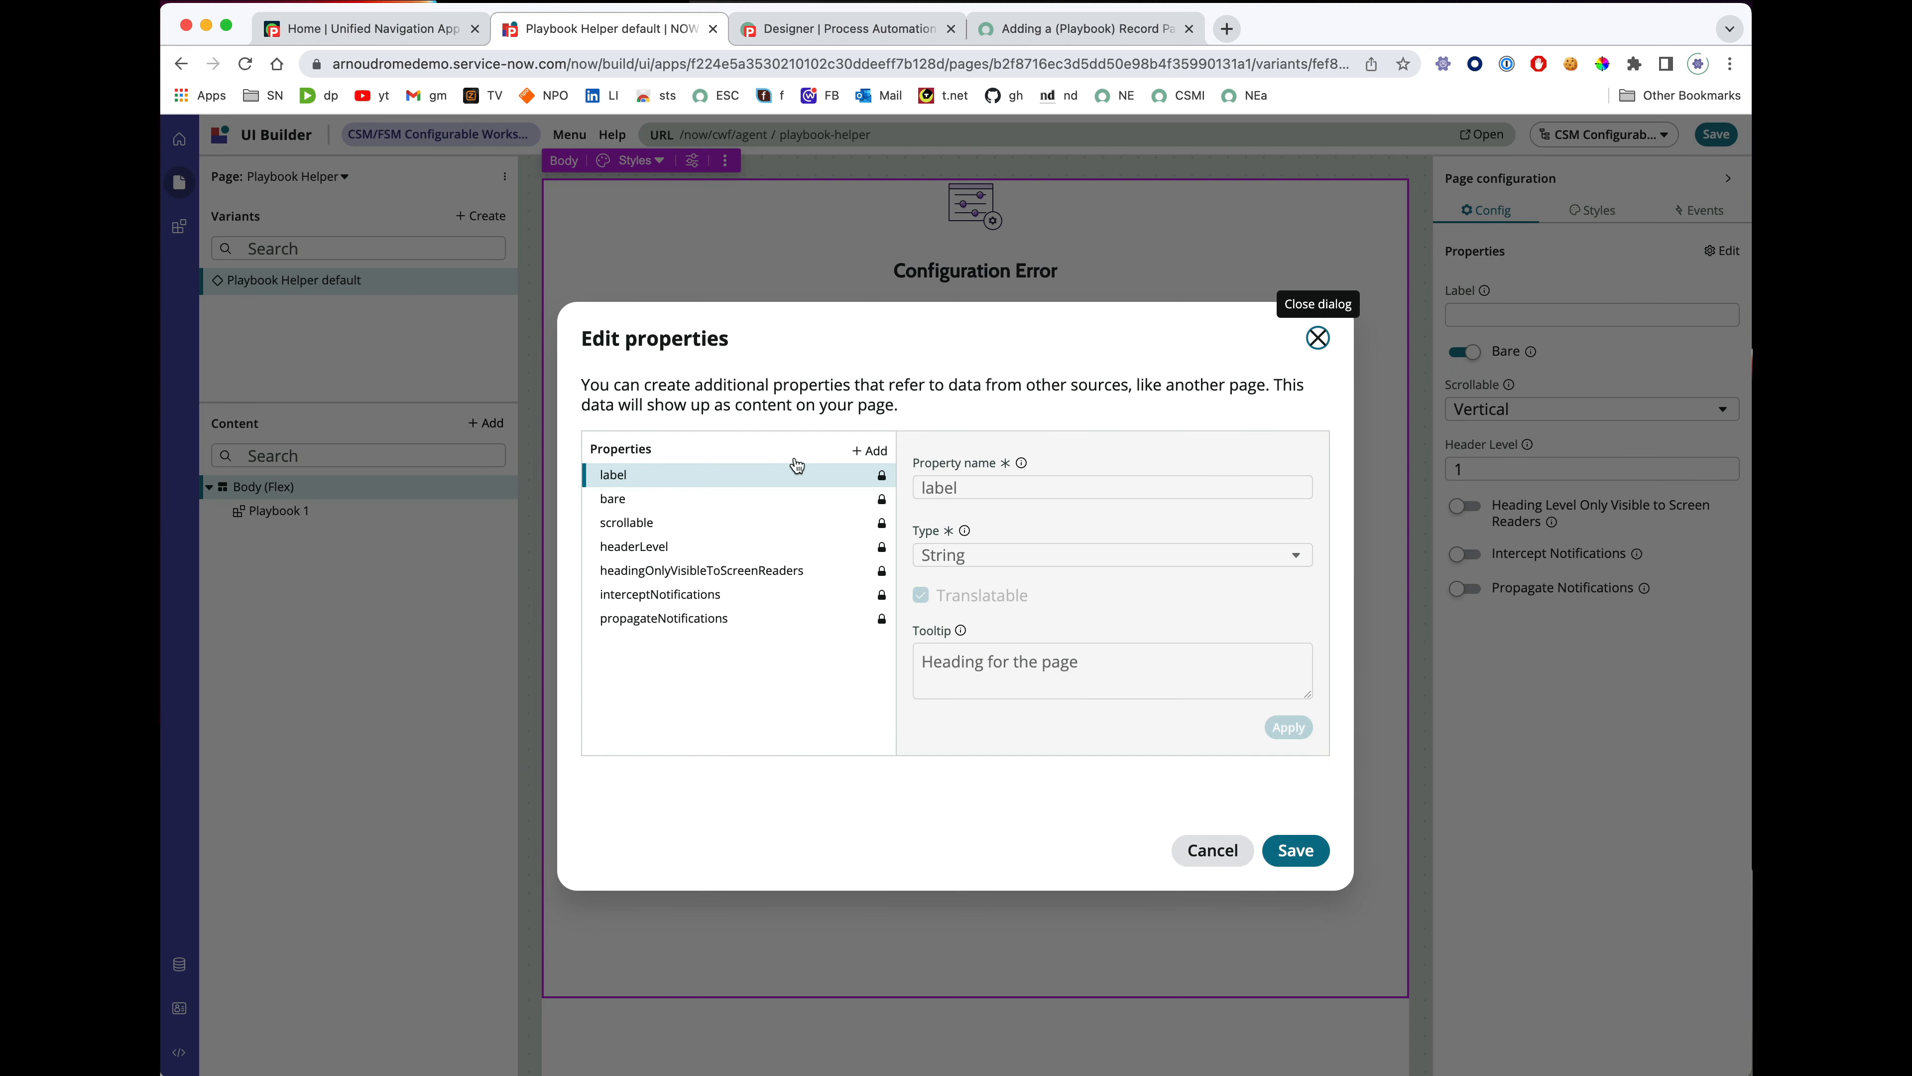
pyautogui.click(876, 451)
pyautogui.click(996, 490)
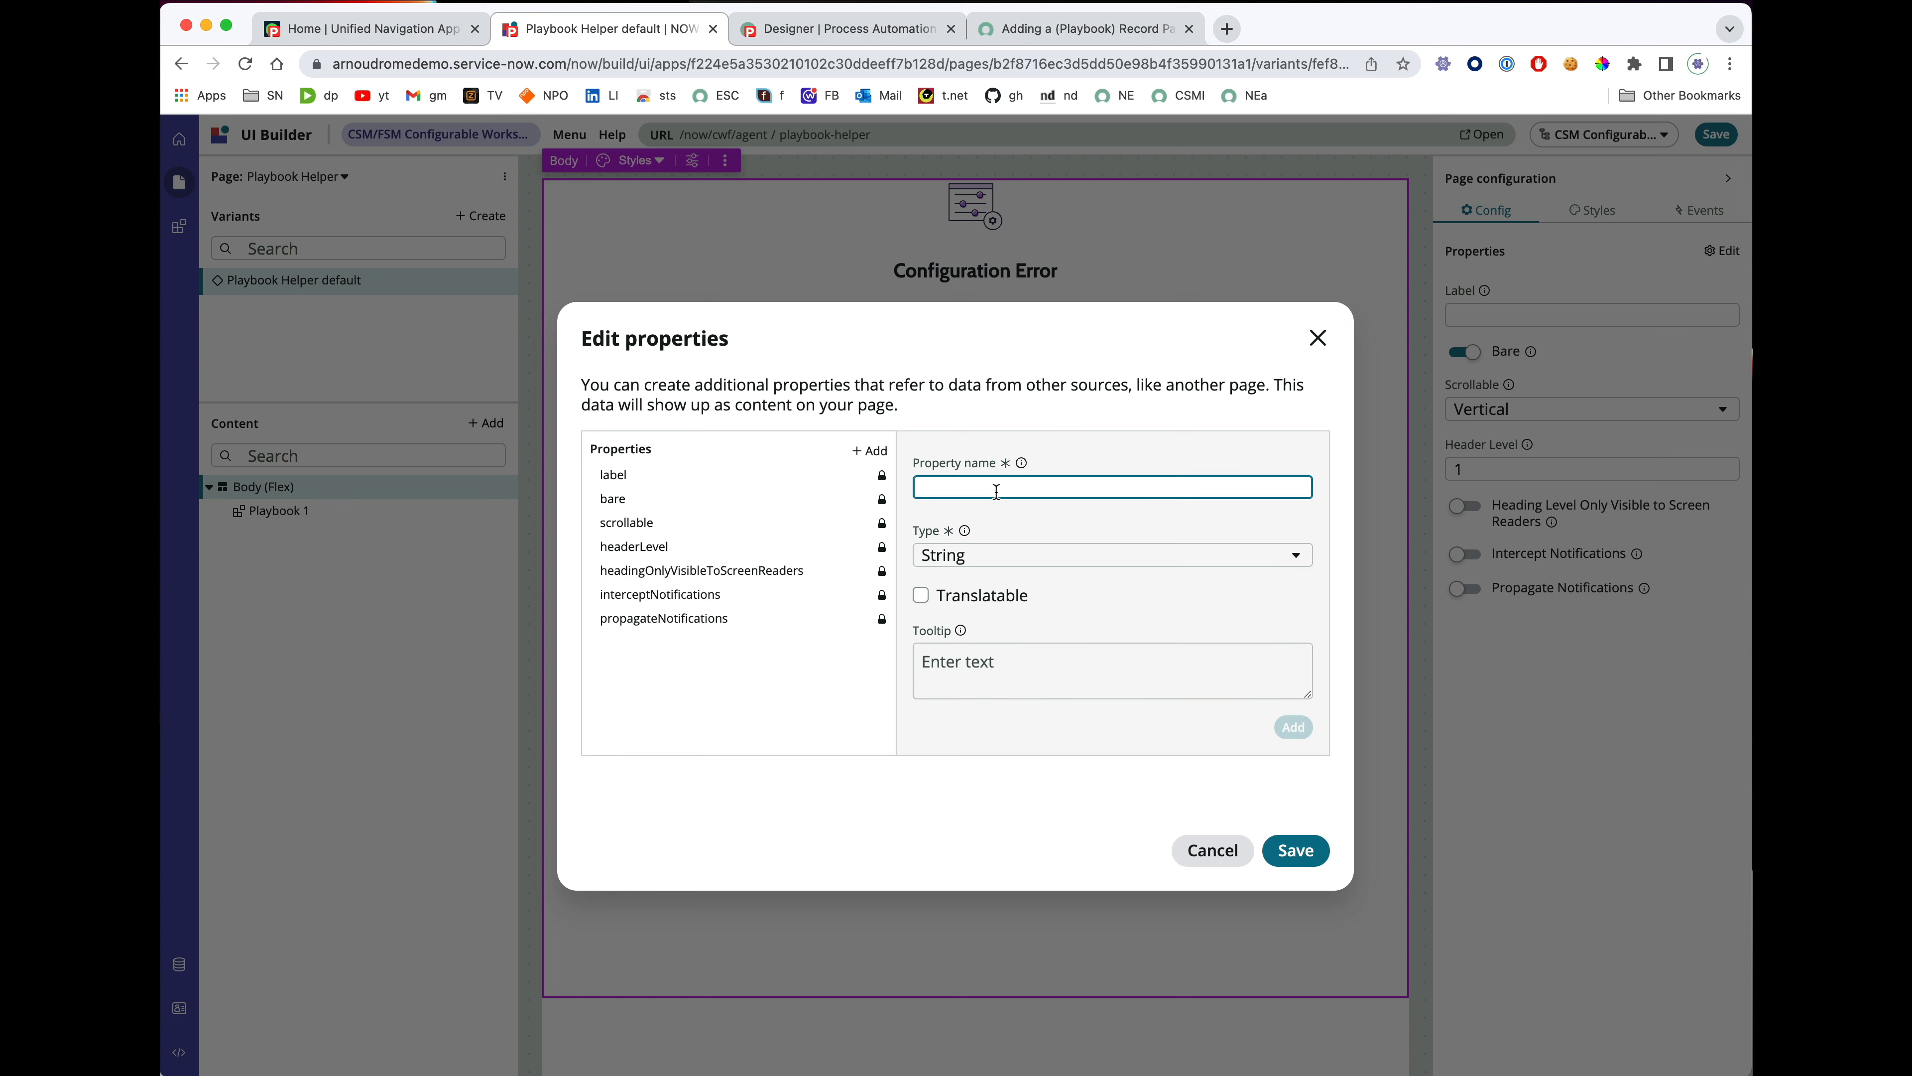
pyautogui.write('table')
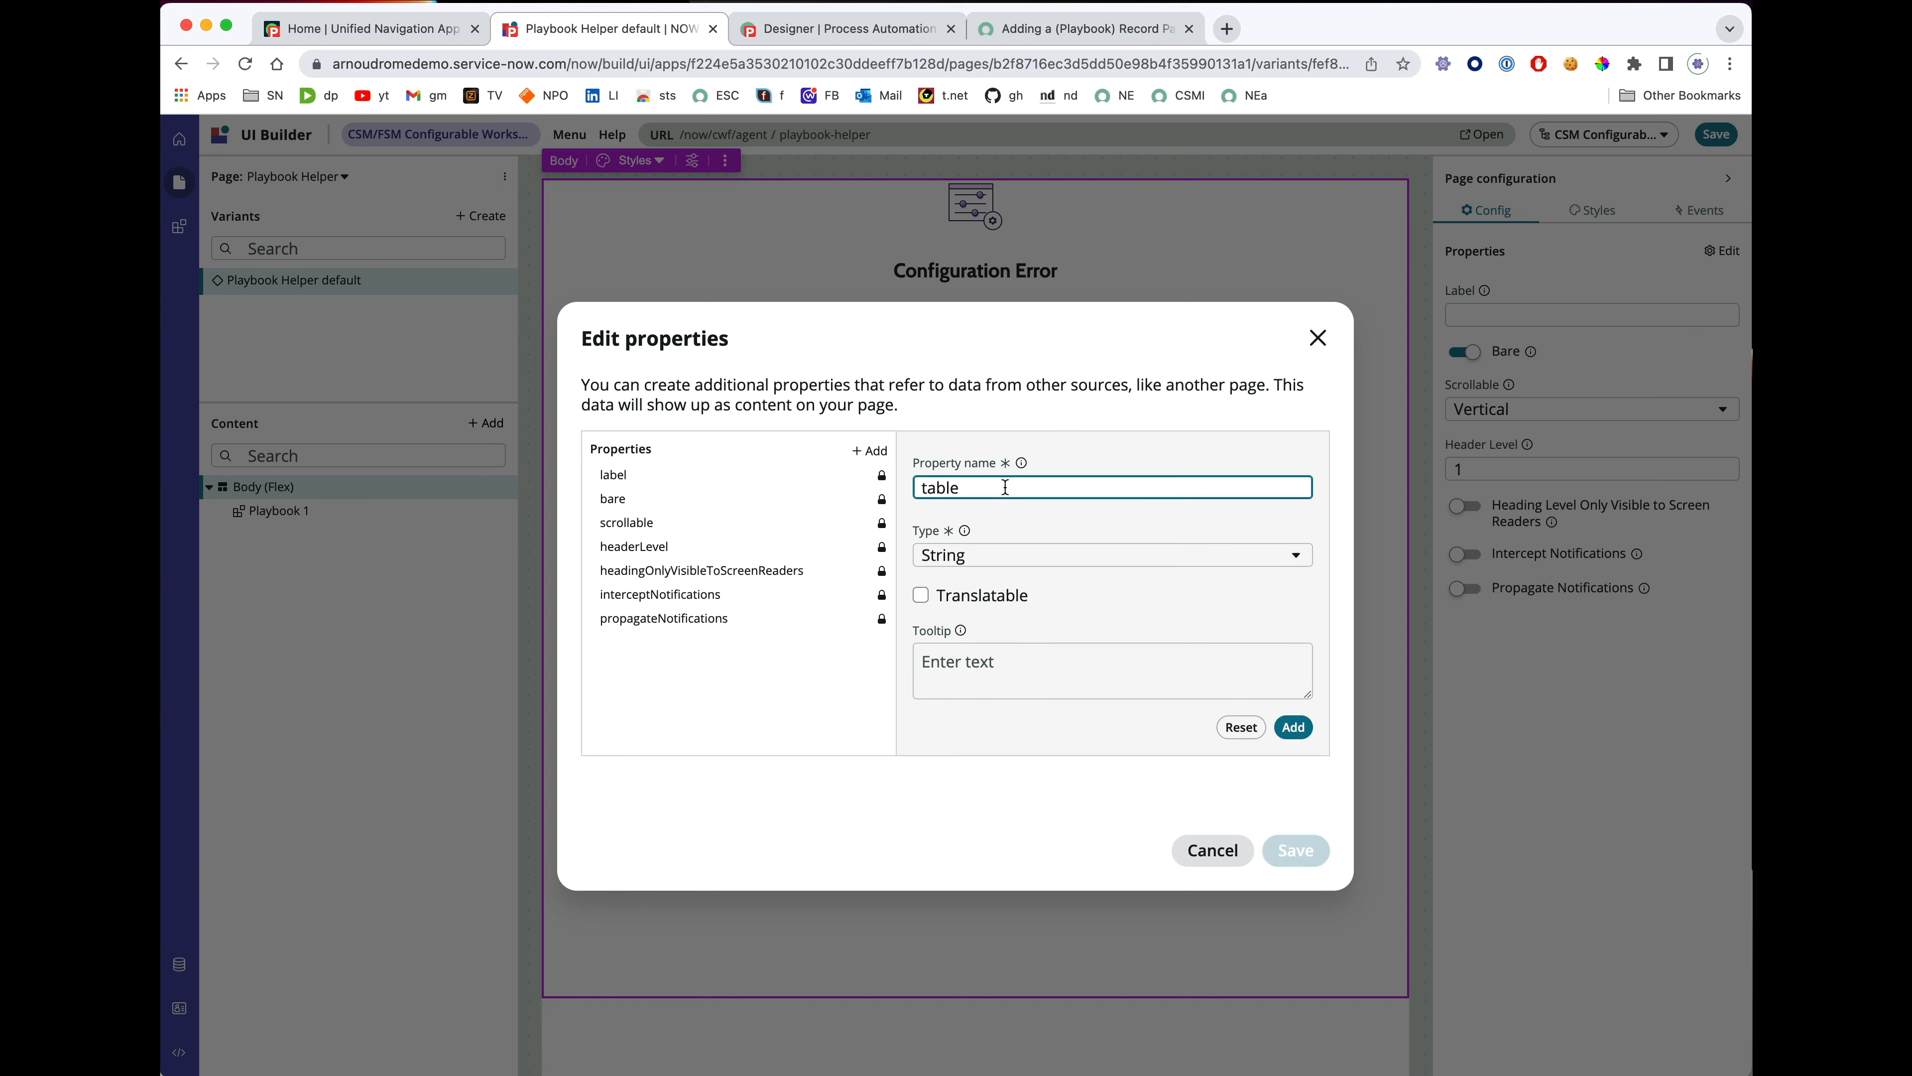
pyautogui.click(1294, 727)
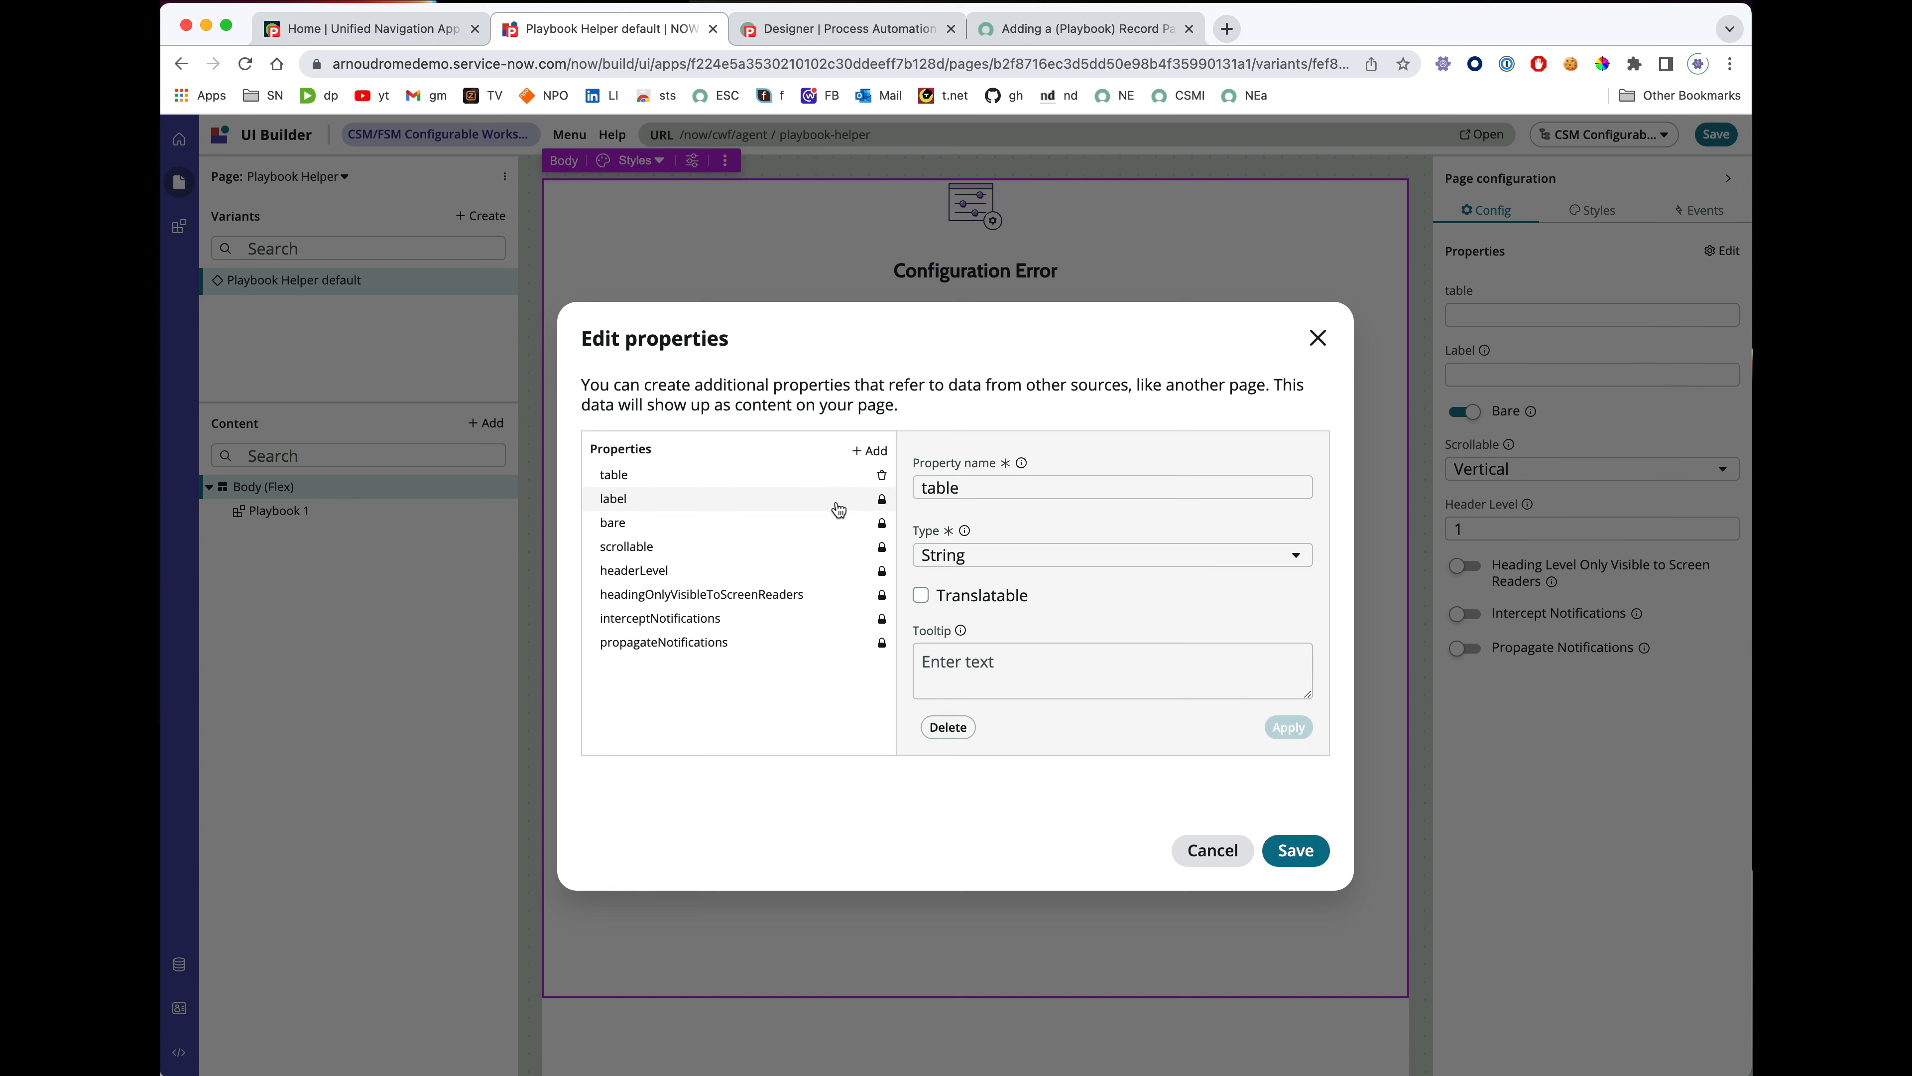
# Add a second String property named sysId to the page body and save the properties.
pyautogui.click(870, 451)
pyautogui.write('s')
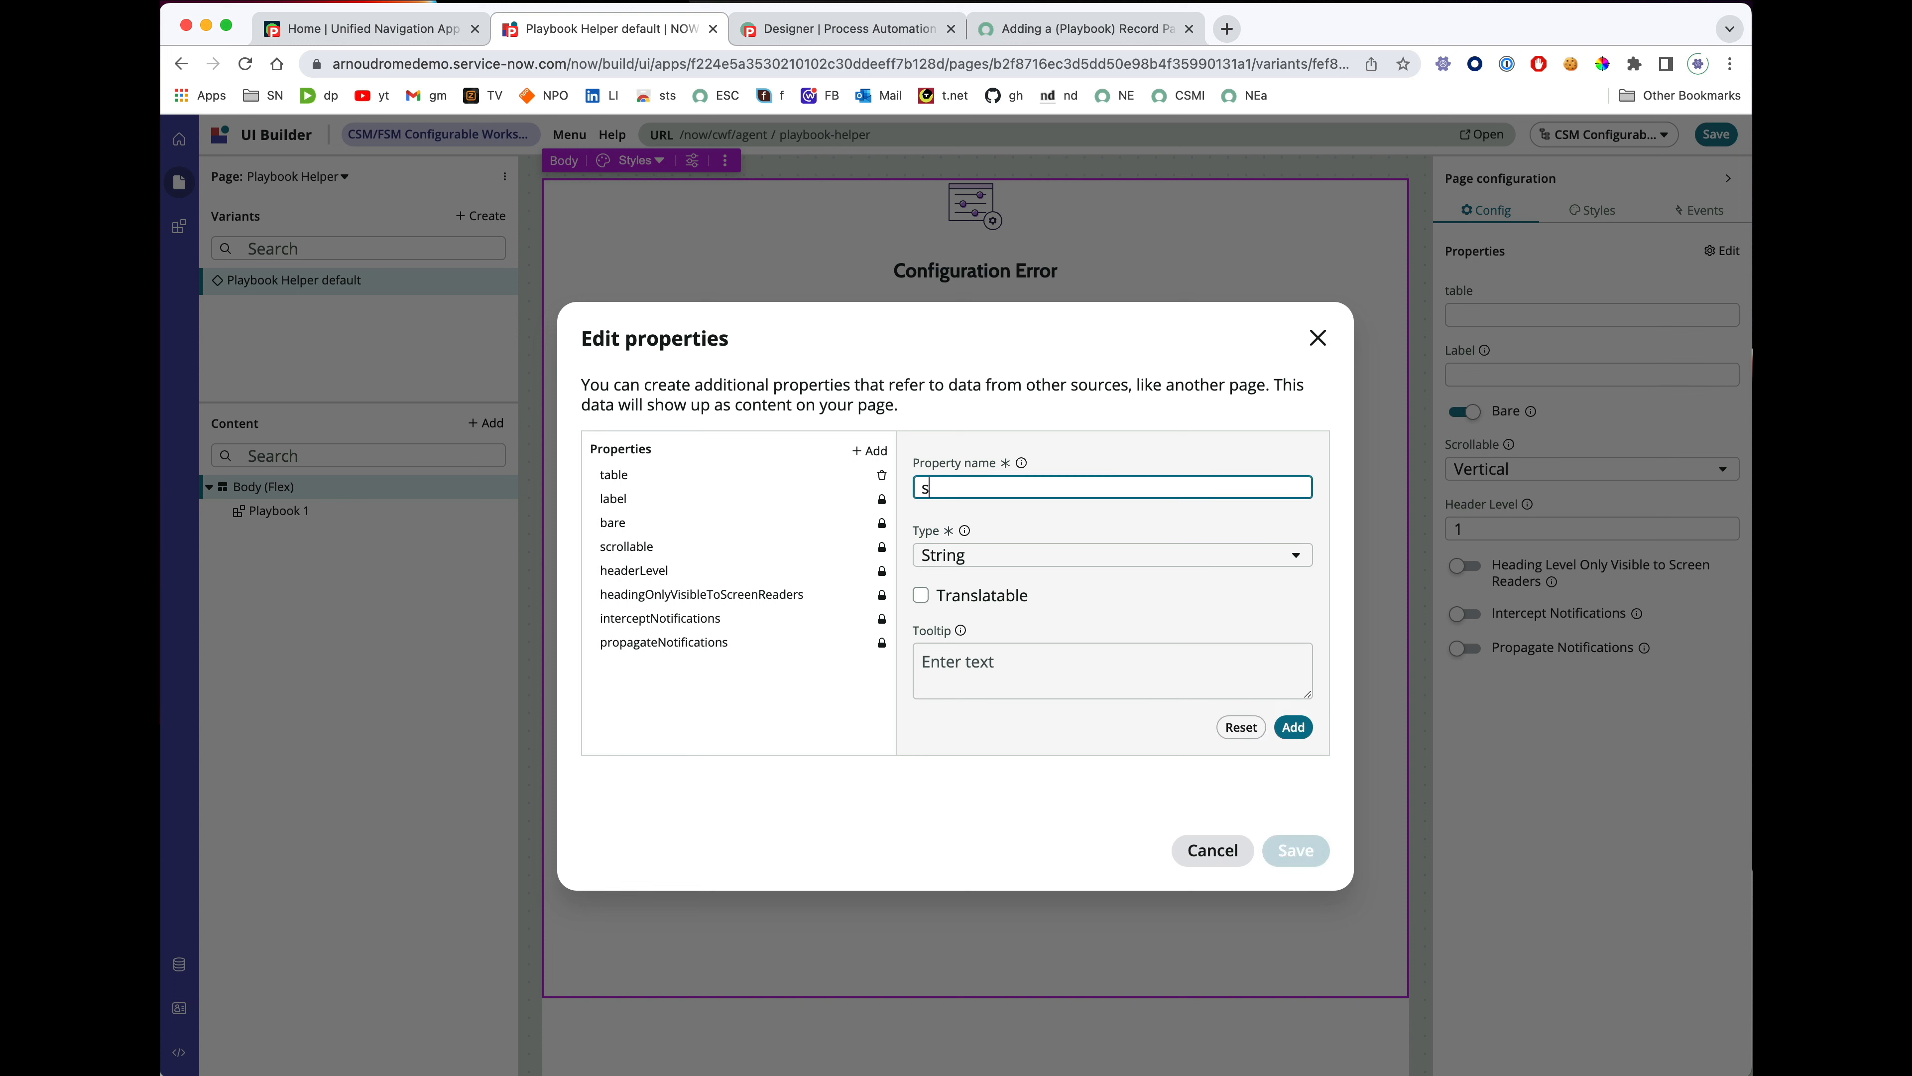
pyautogui.write('ysId')
pyautogui.click(1291, 727)
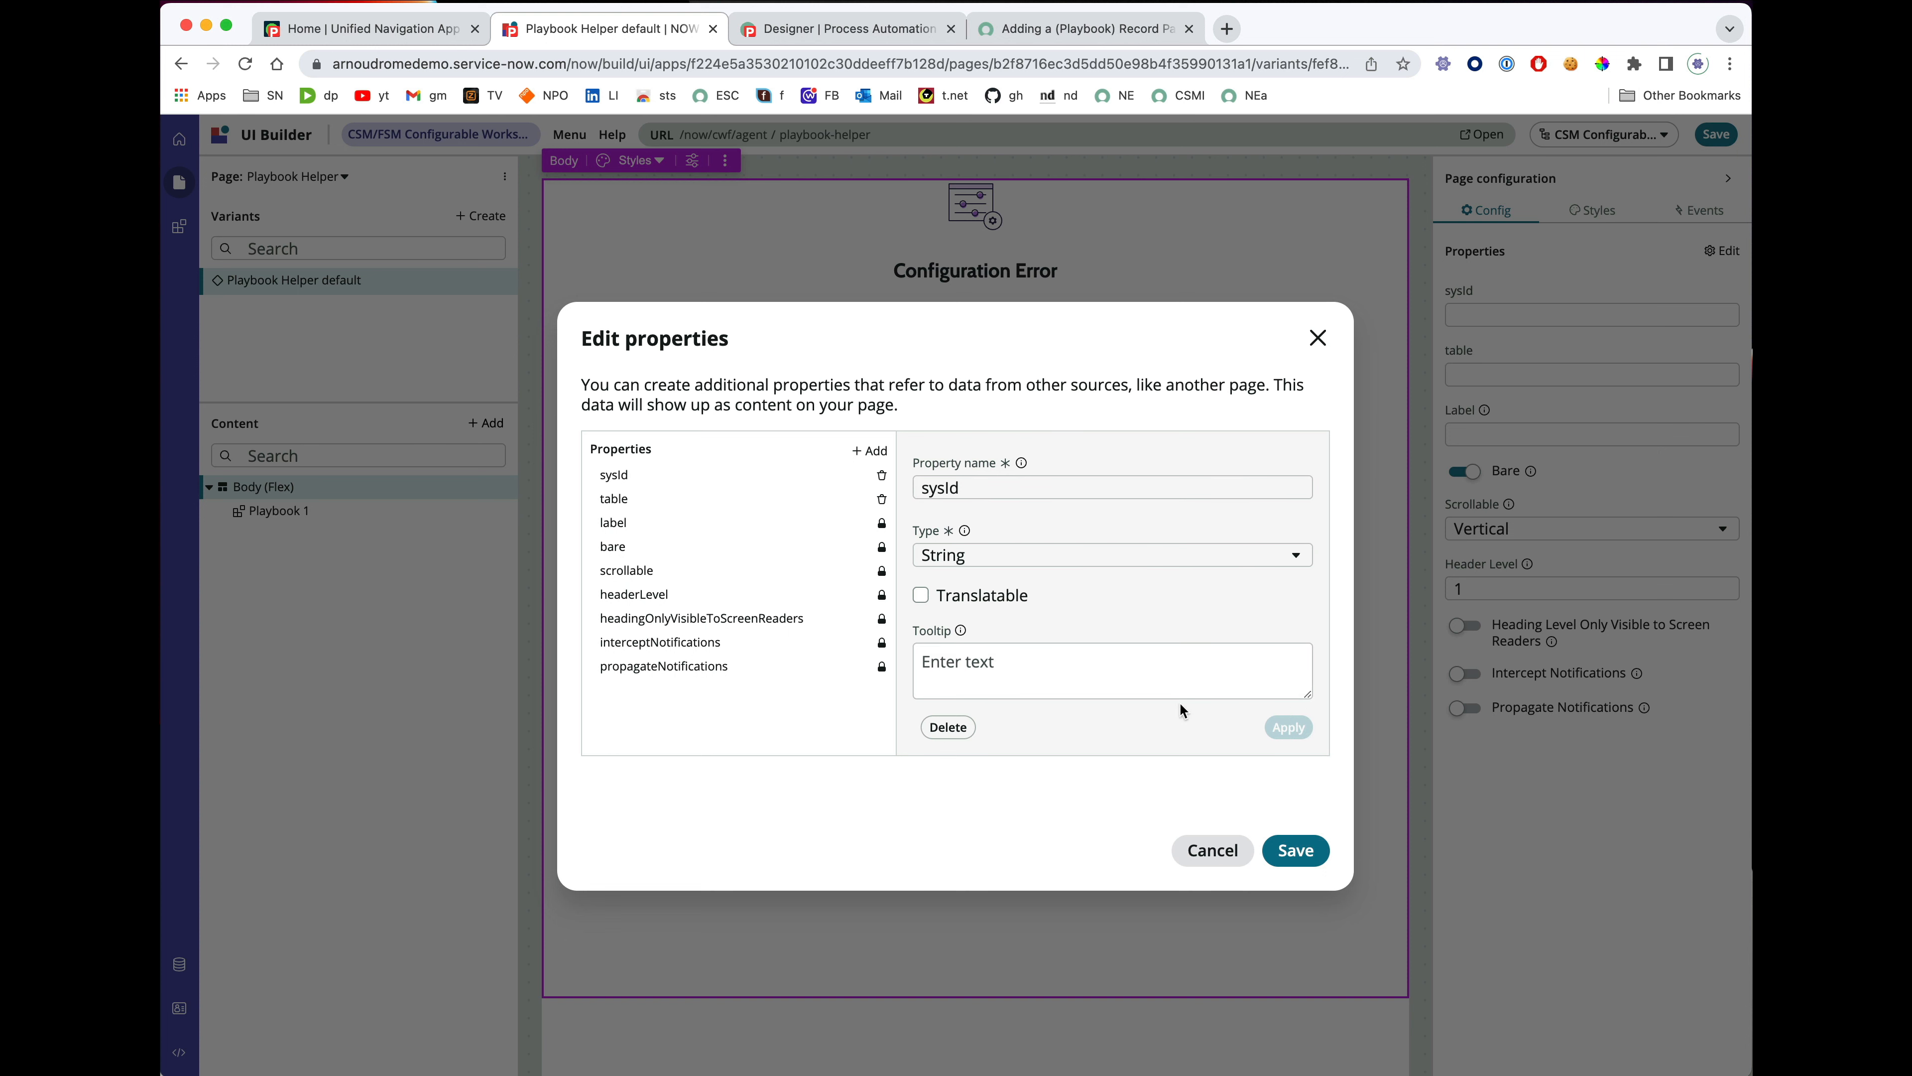
pyautogui.click(1310, 852)
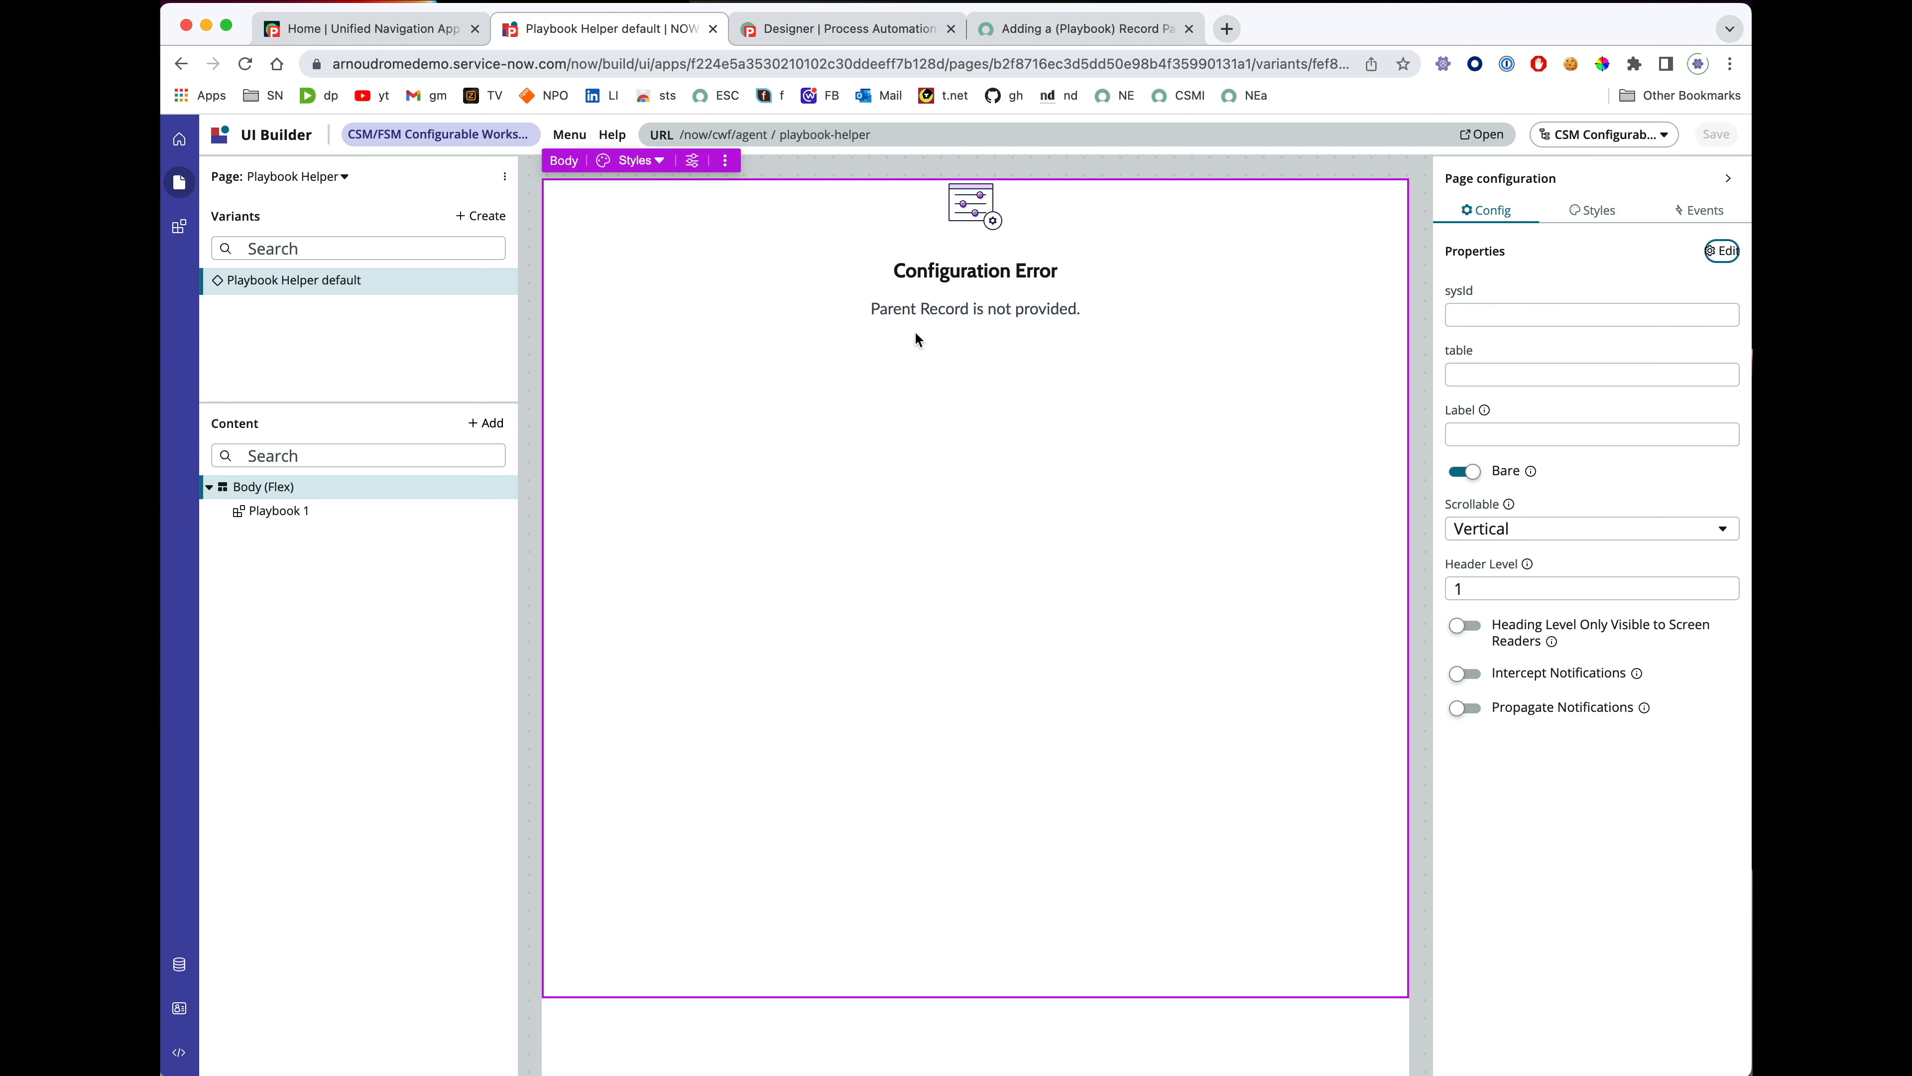
pyautogui.click(353, 512)
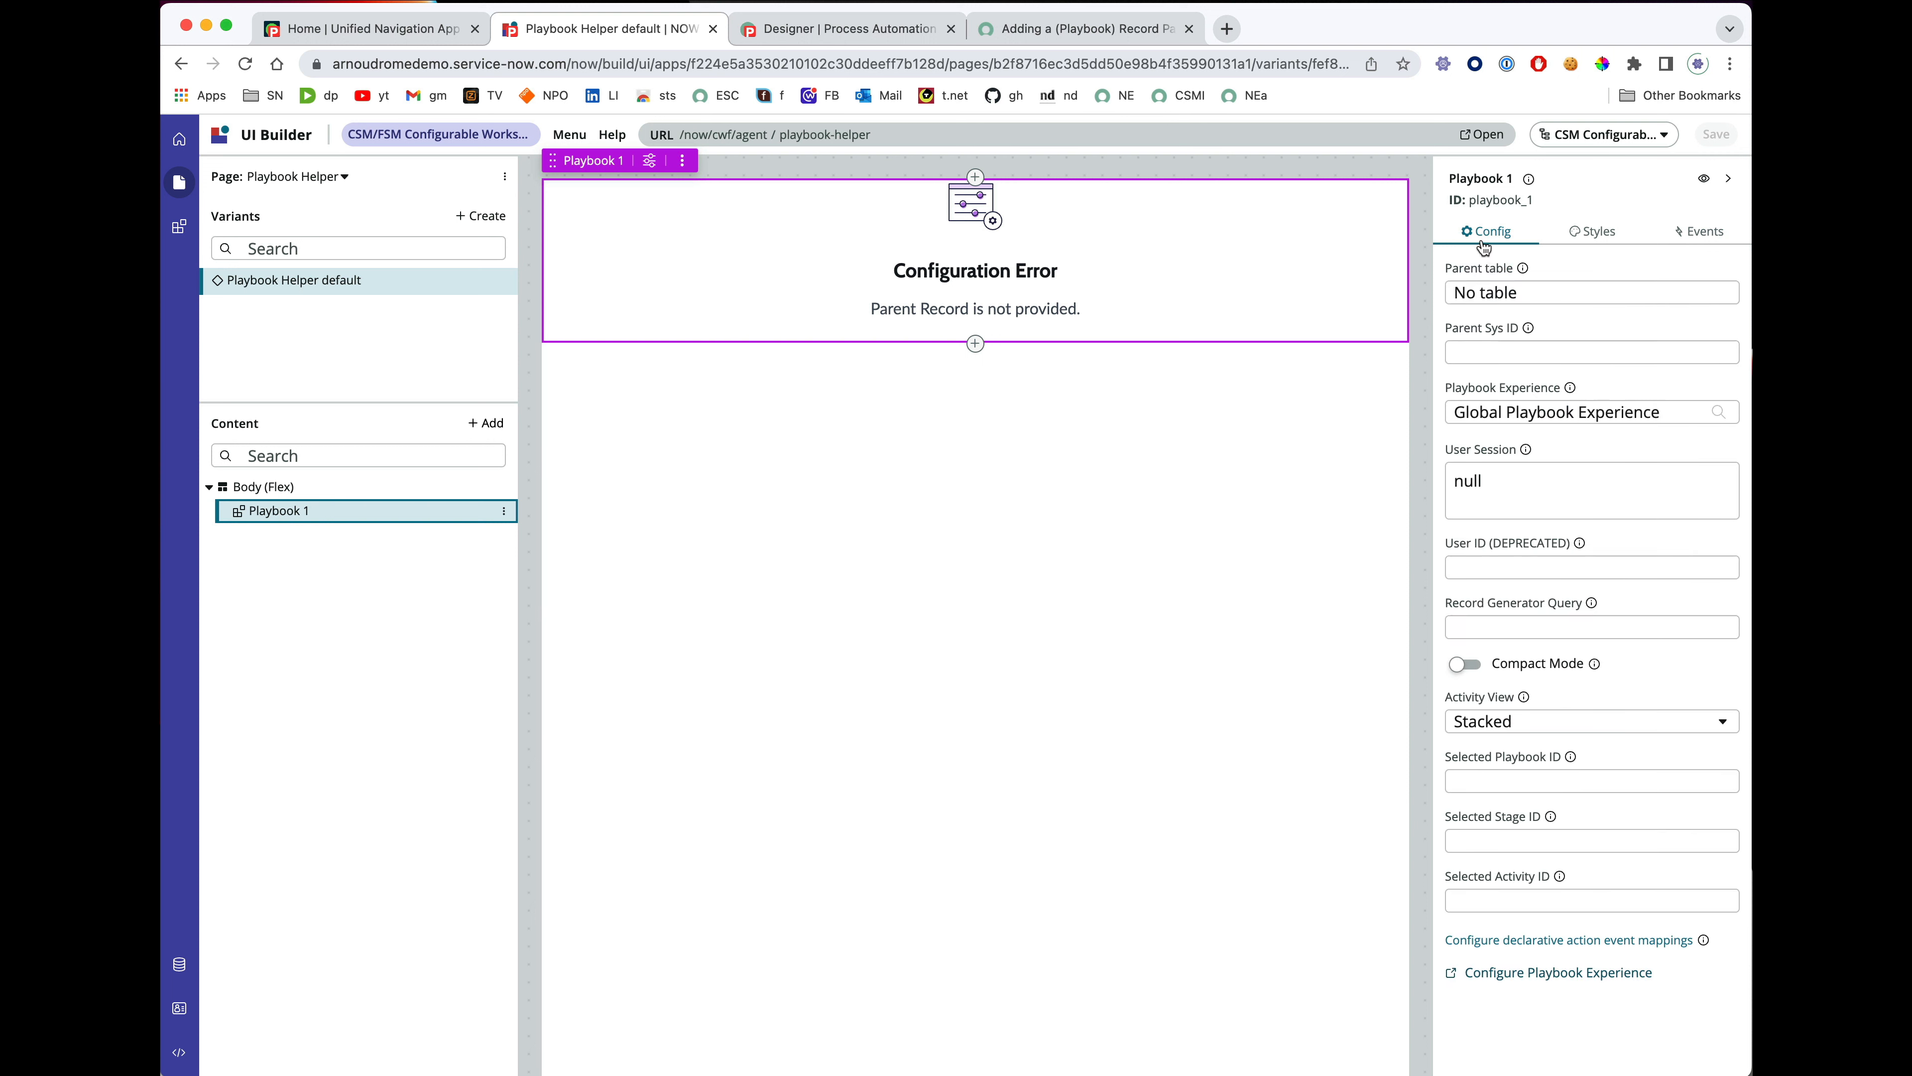
pyautogui.click(1610, 294)
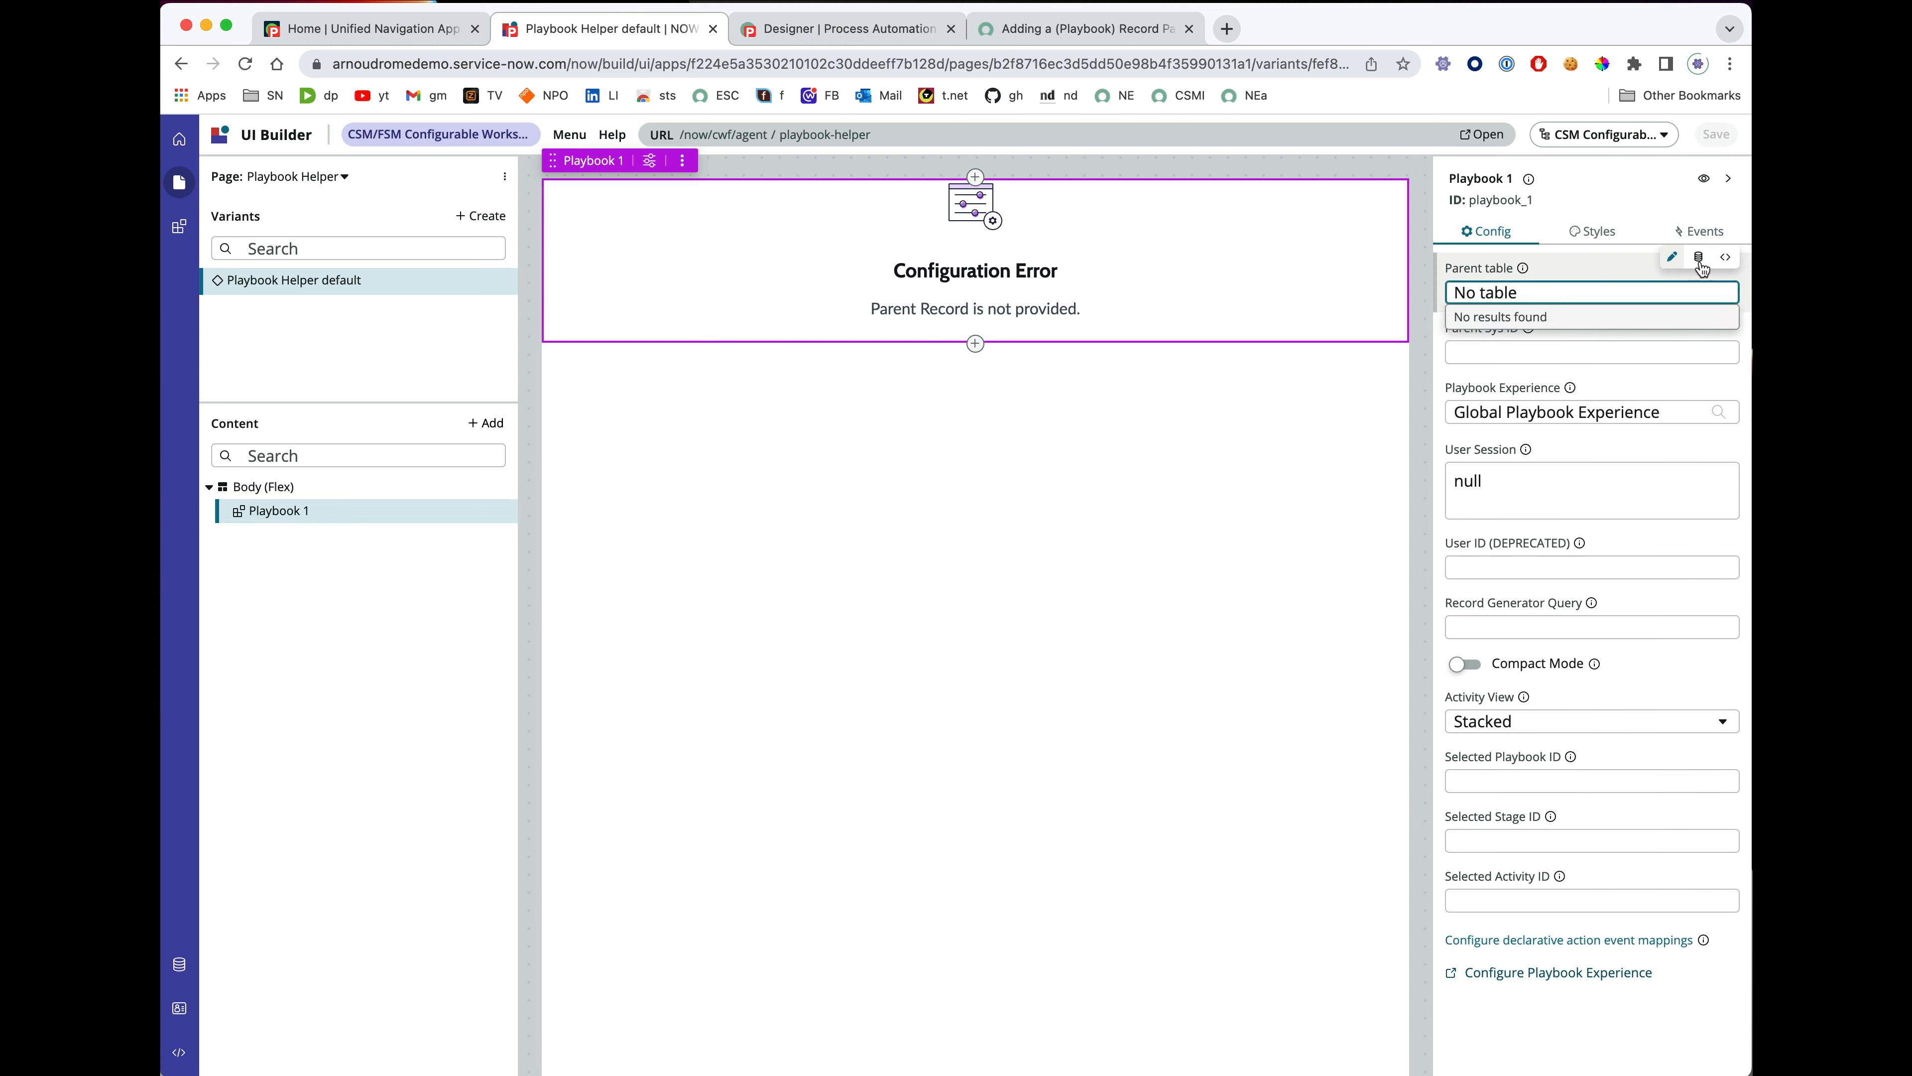
pyautogui.click(1697, 257)
pyautogui.click(1608, 300)
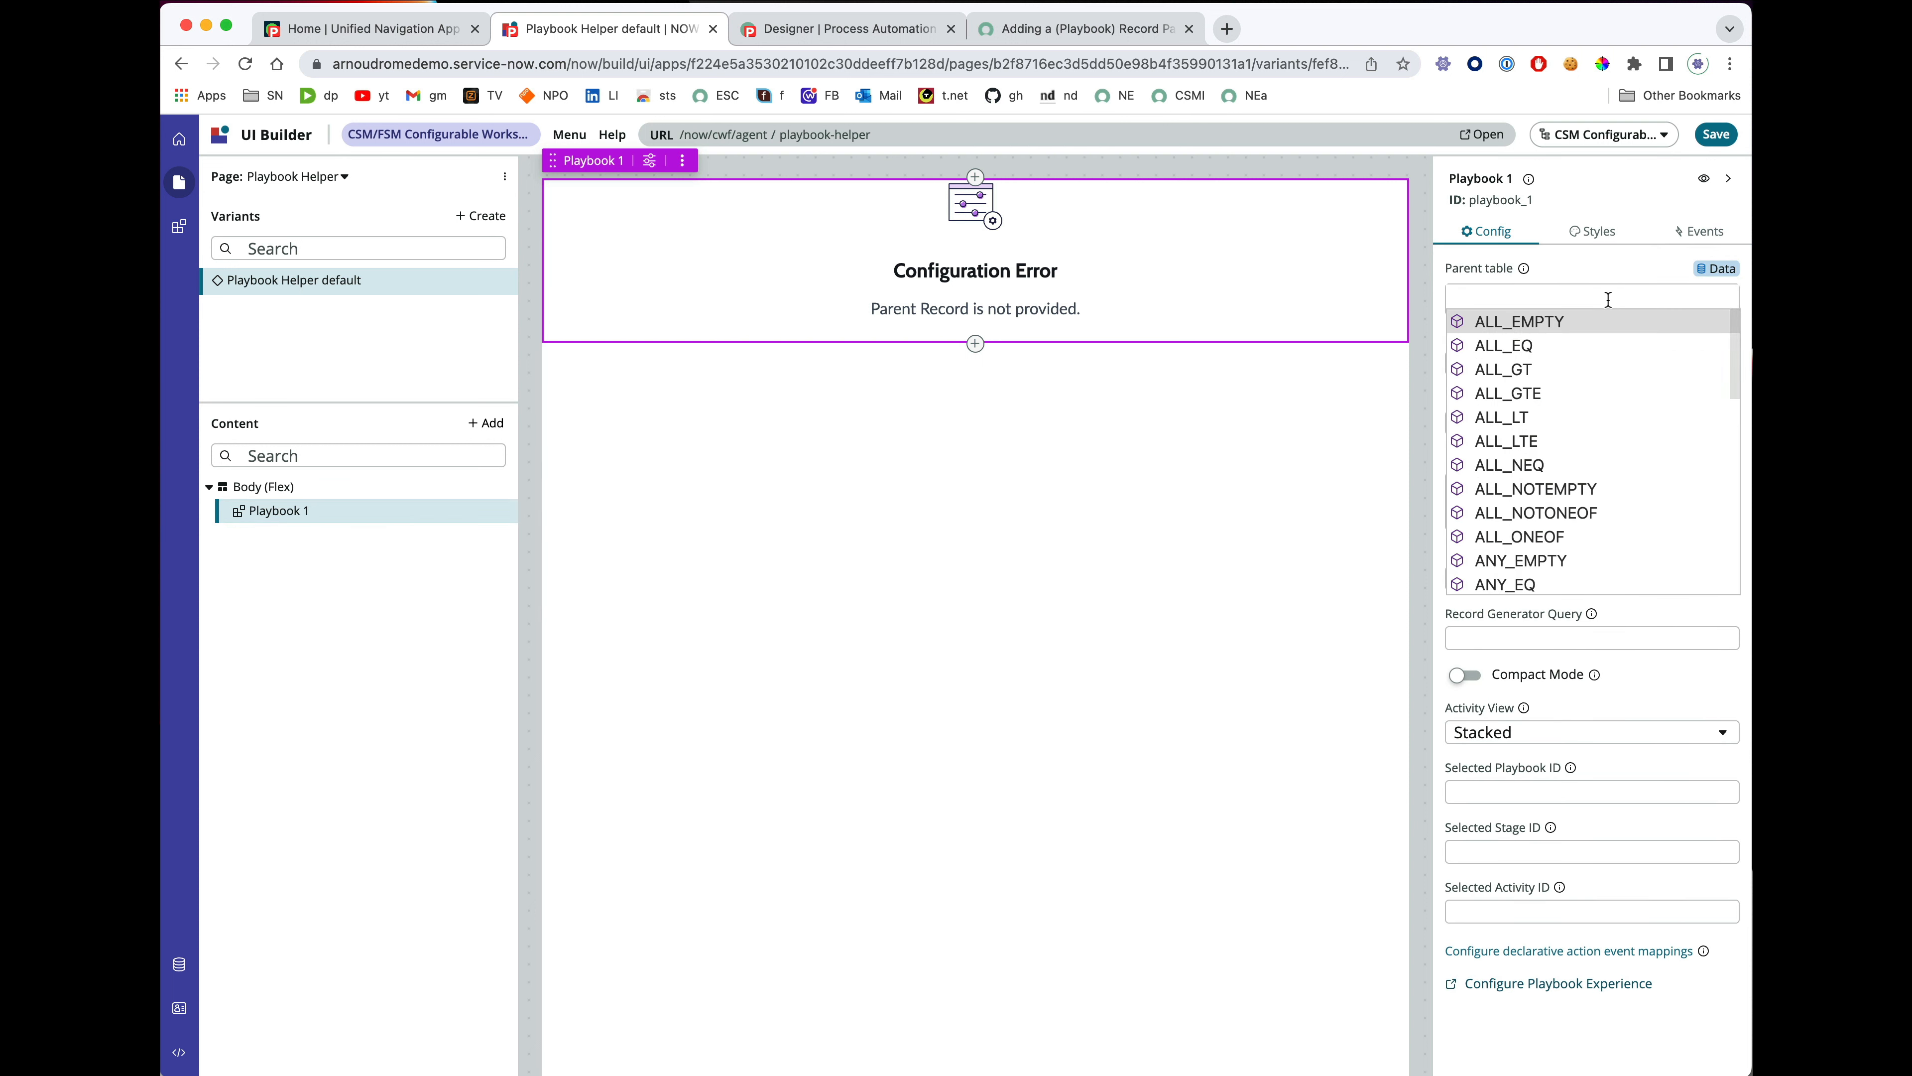
pyautogui.write('@co')
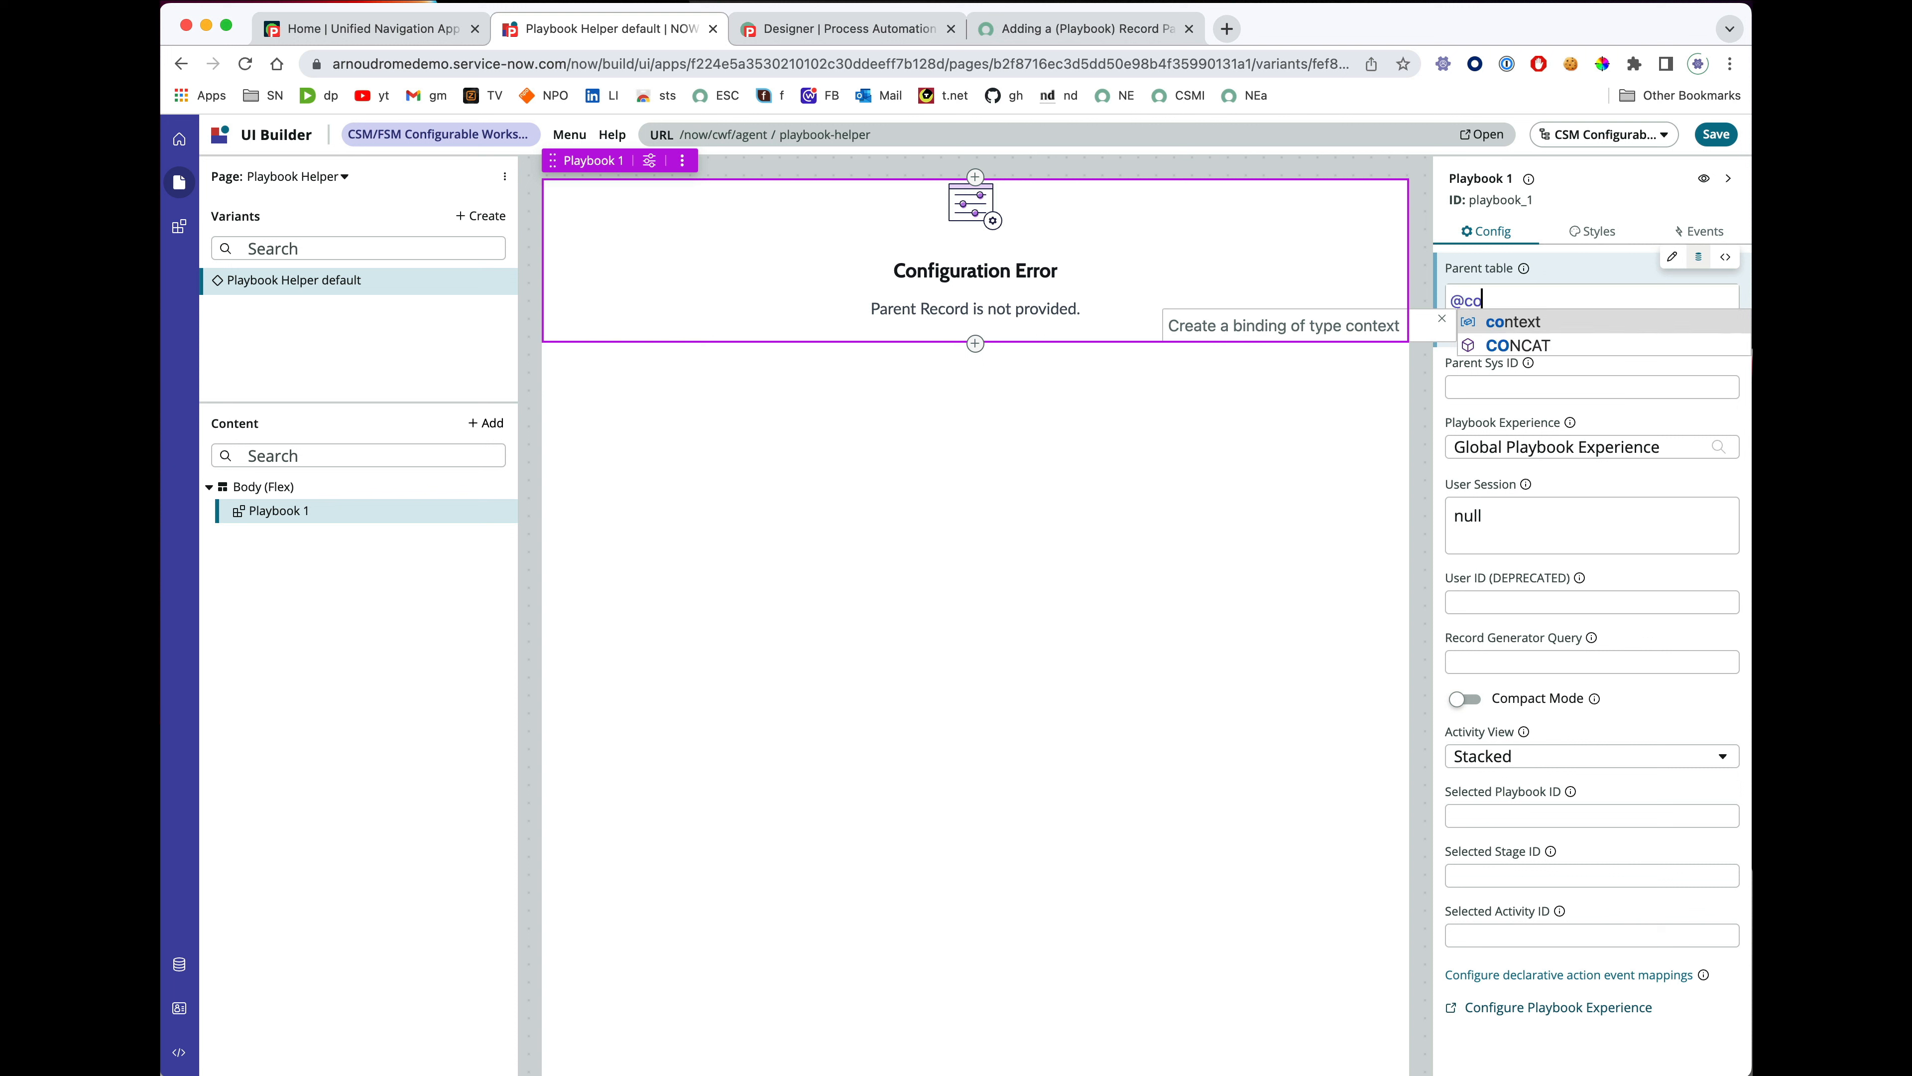
pyautogui.press('Return')
pyautogui.write('.')
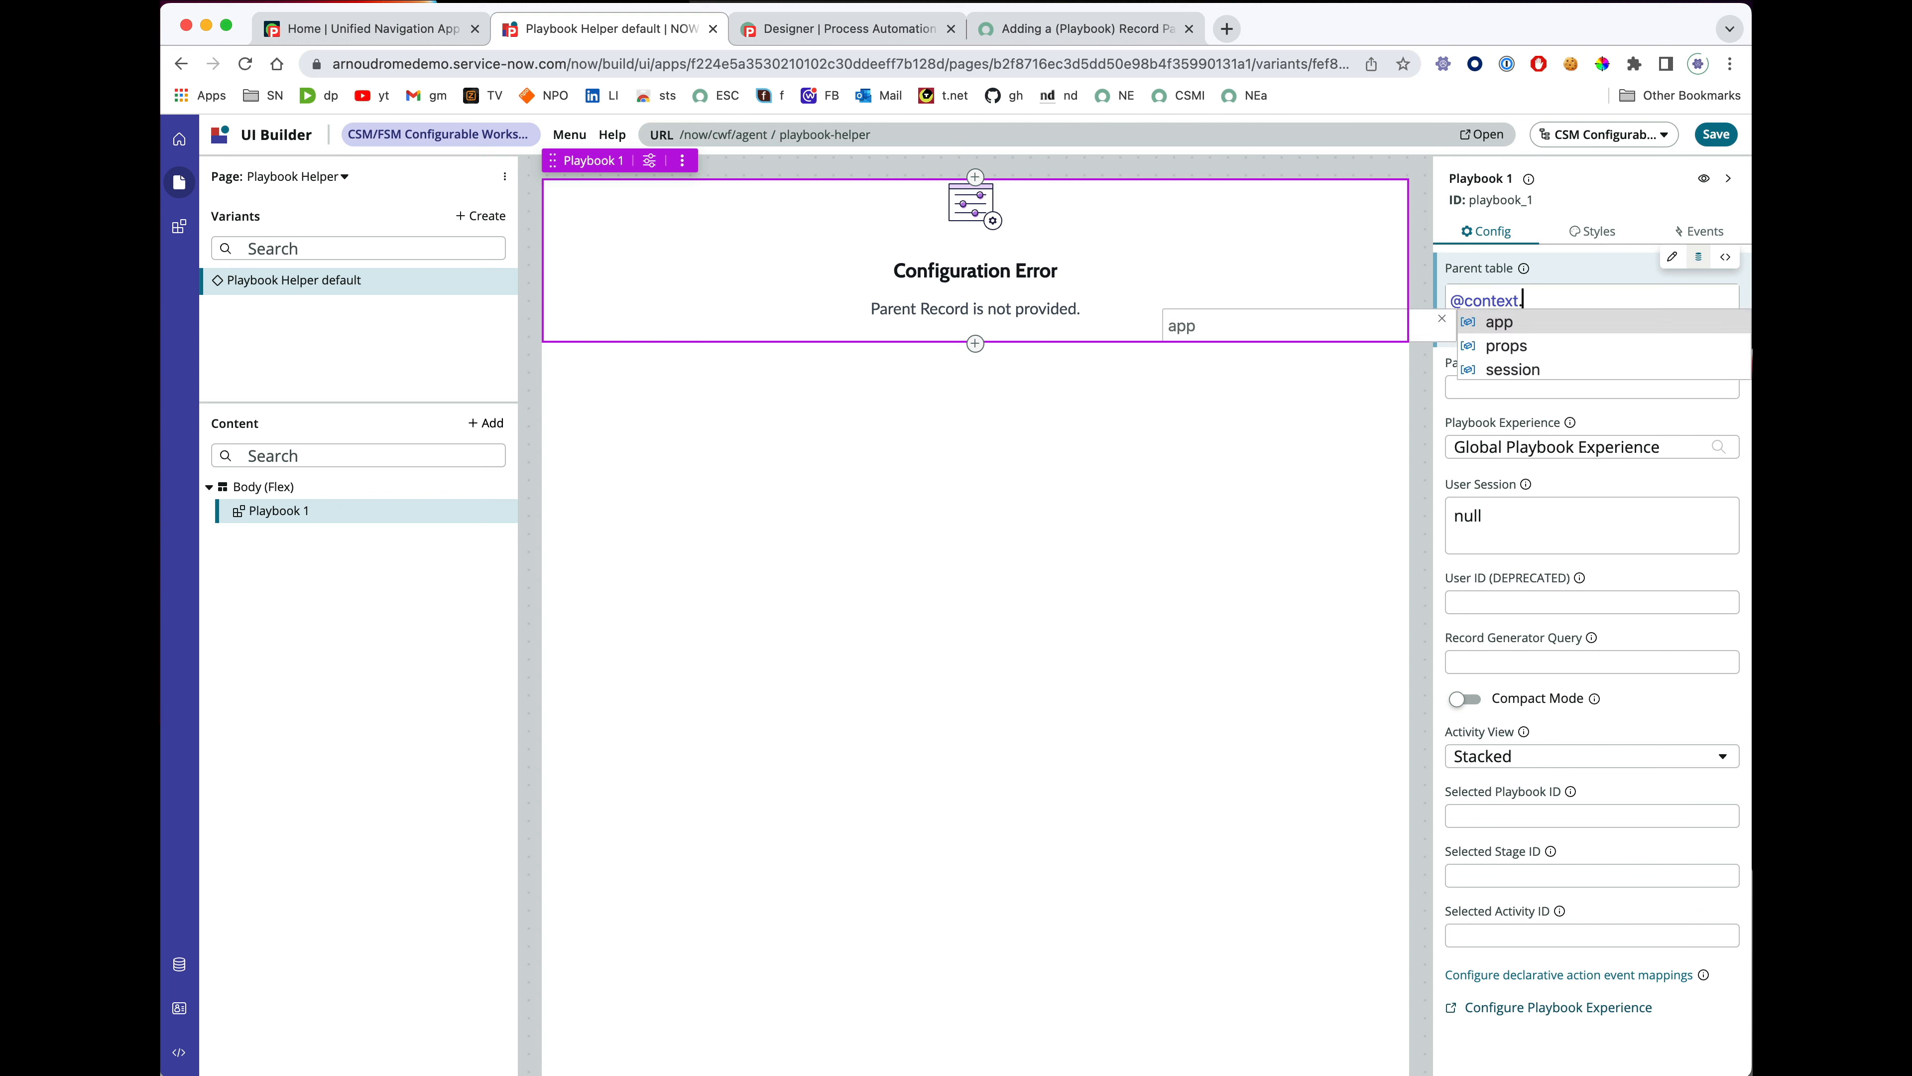
pyautogui.press('Down')
pyautogui.press('Return')
pyautogui.write('.')
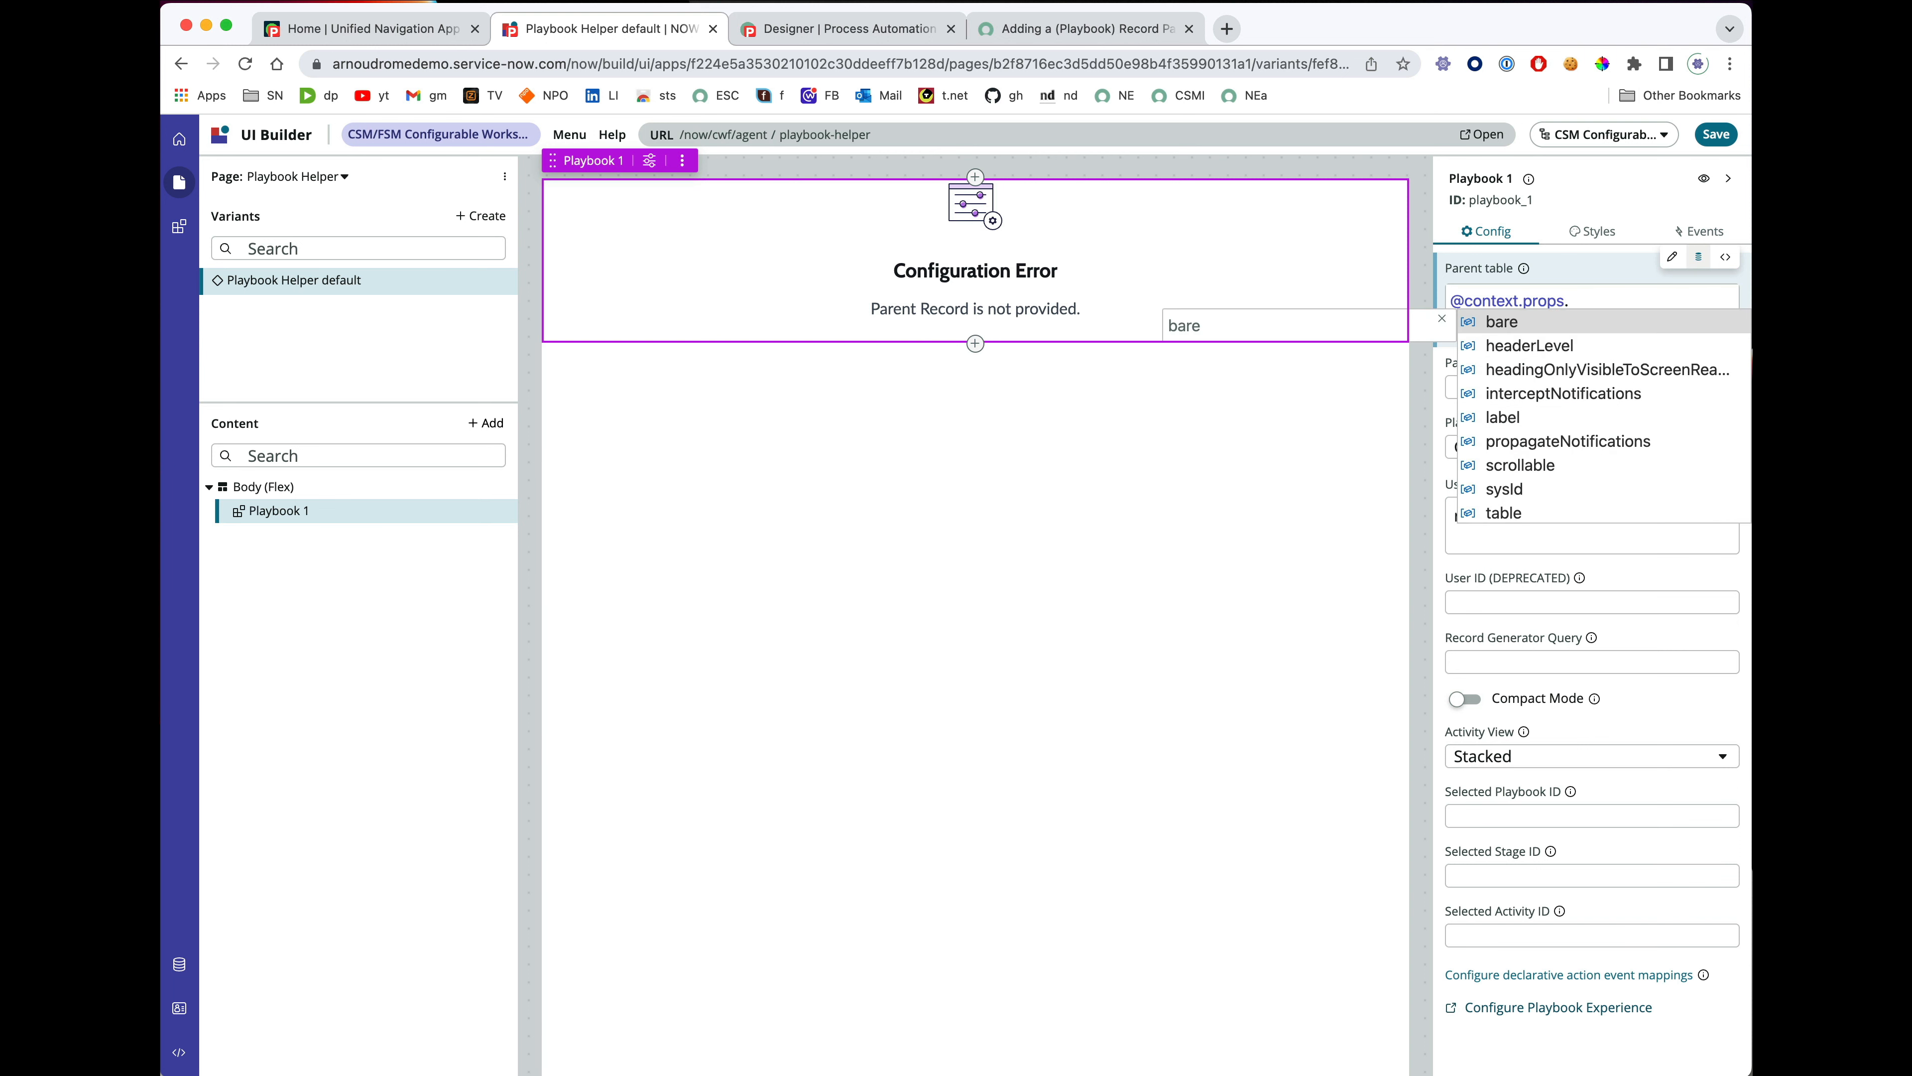
pyautogui.write('t')
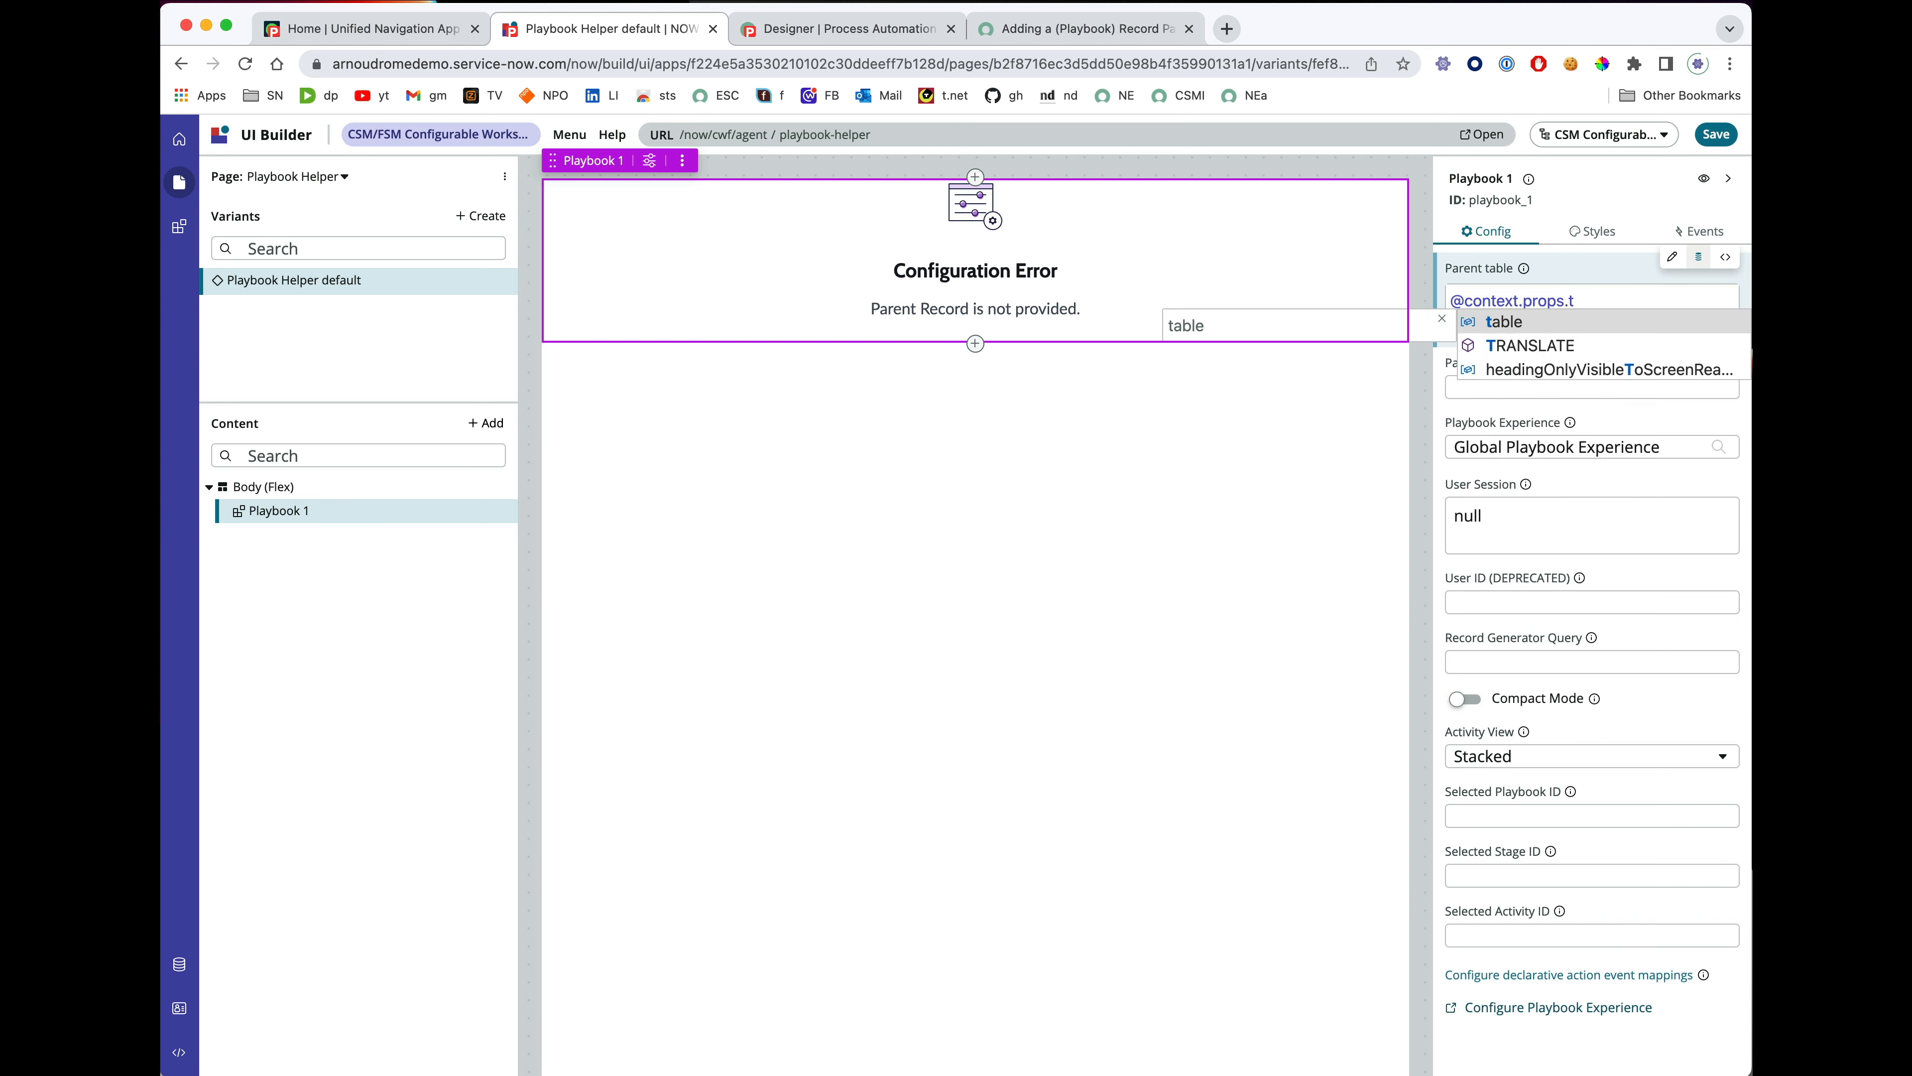
pyautogui.press('Return')
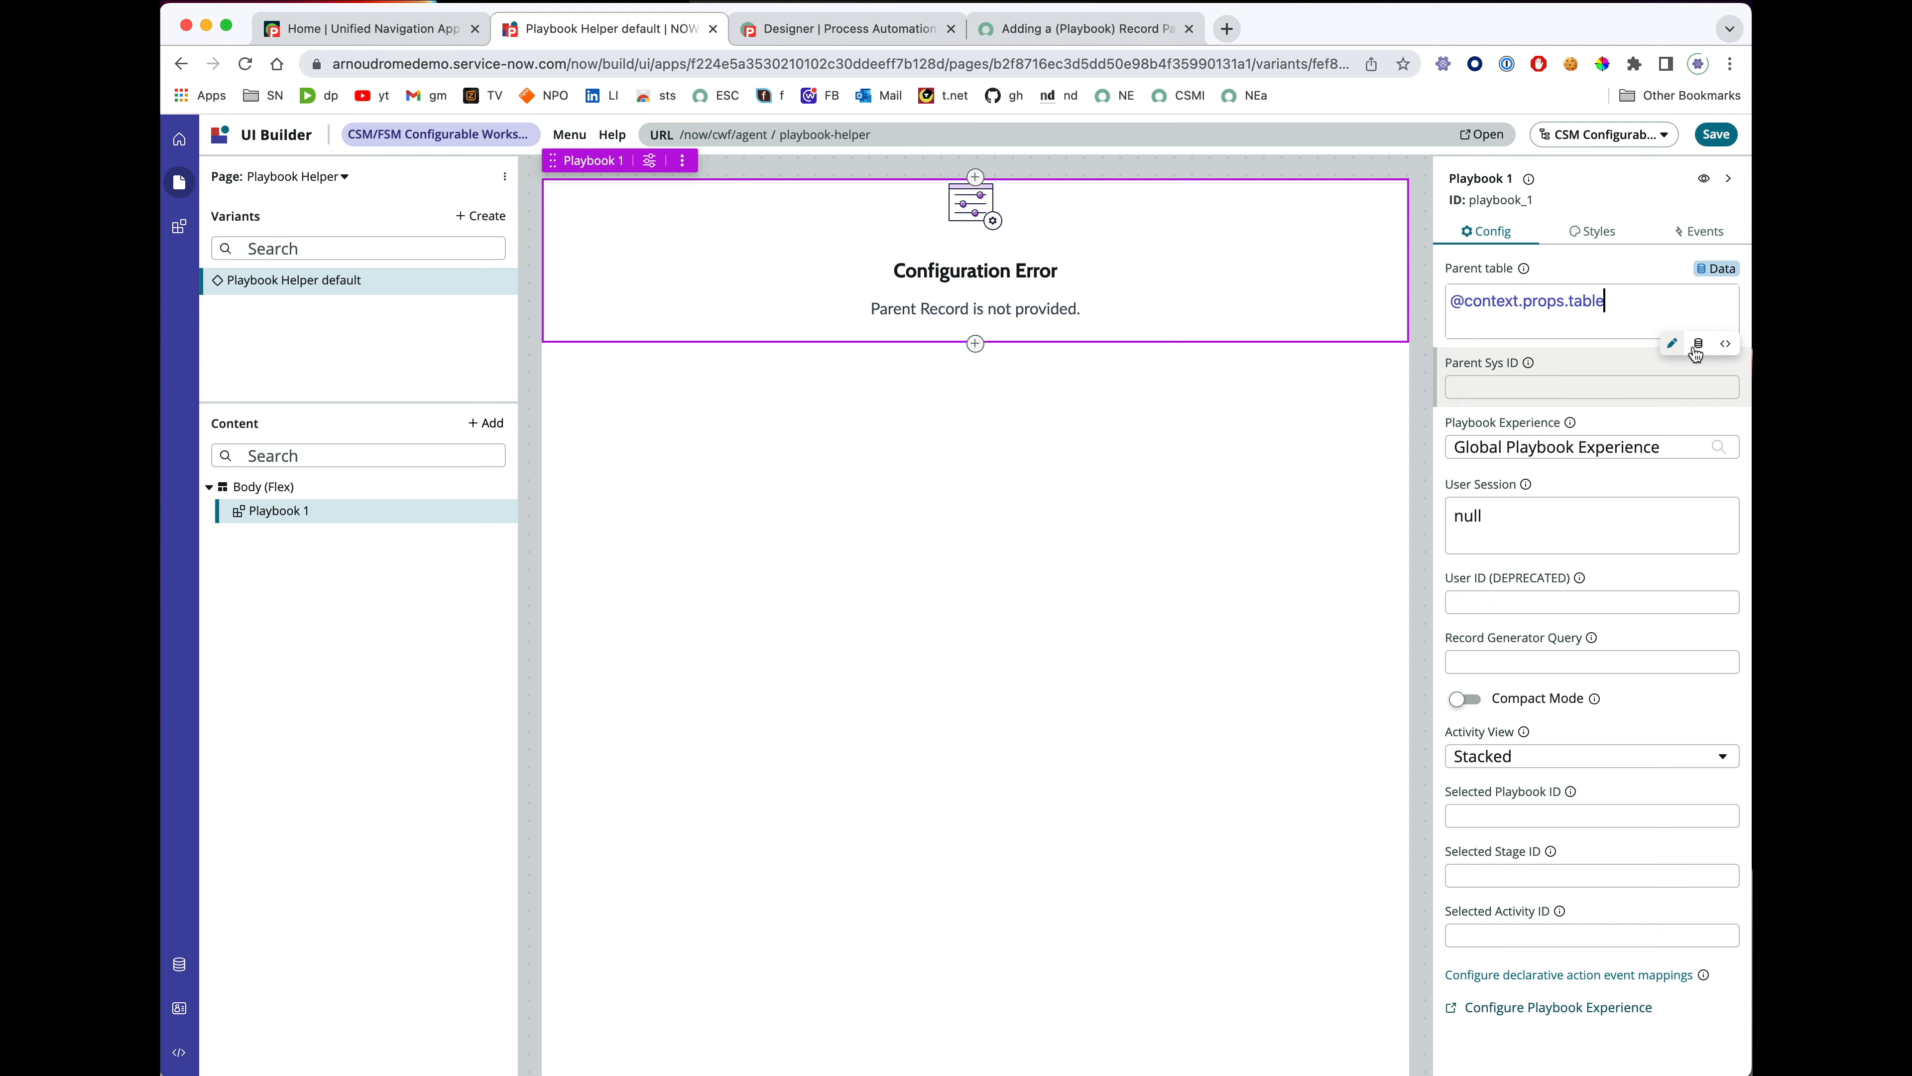
pyautogui.click(1697, 346)
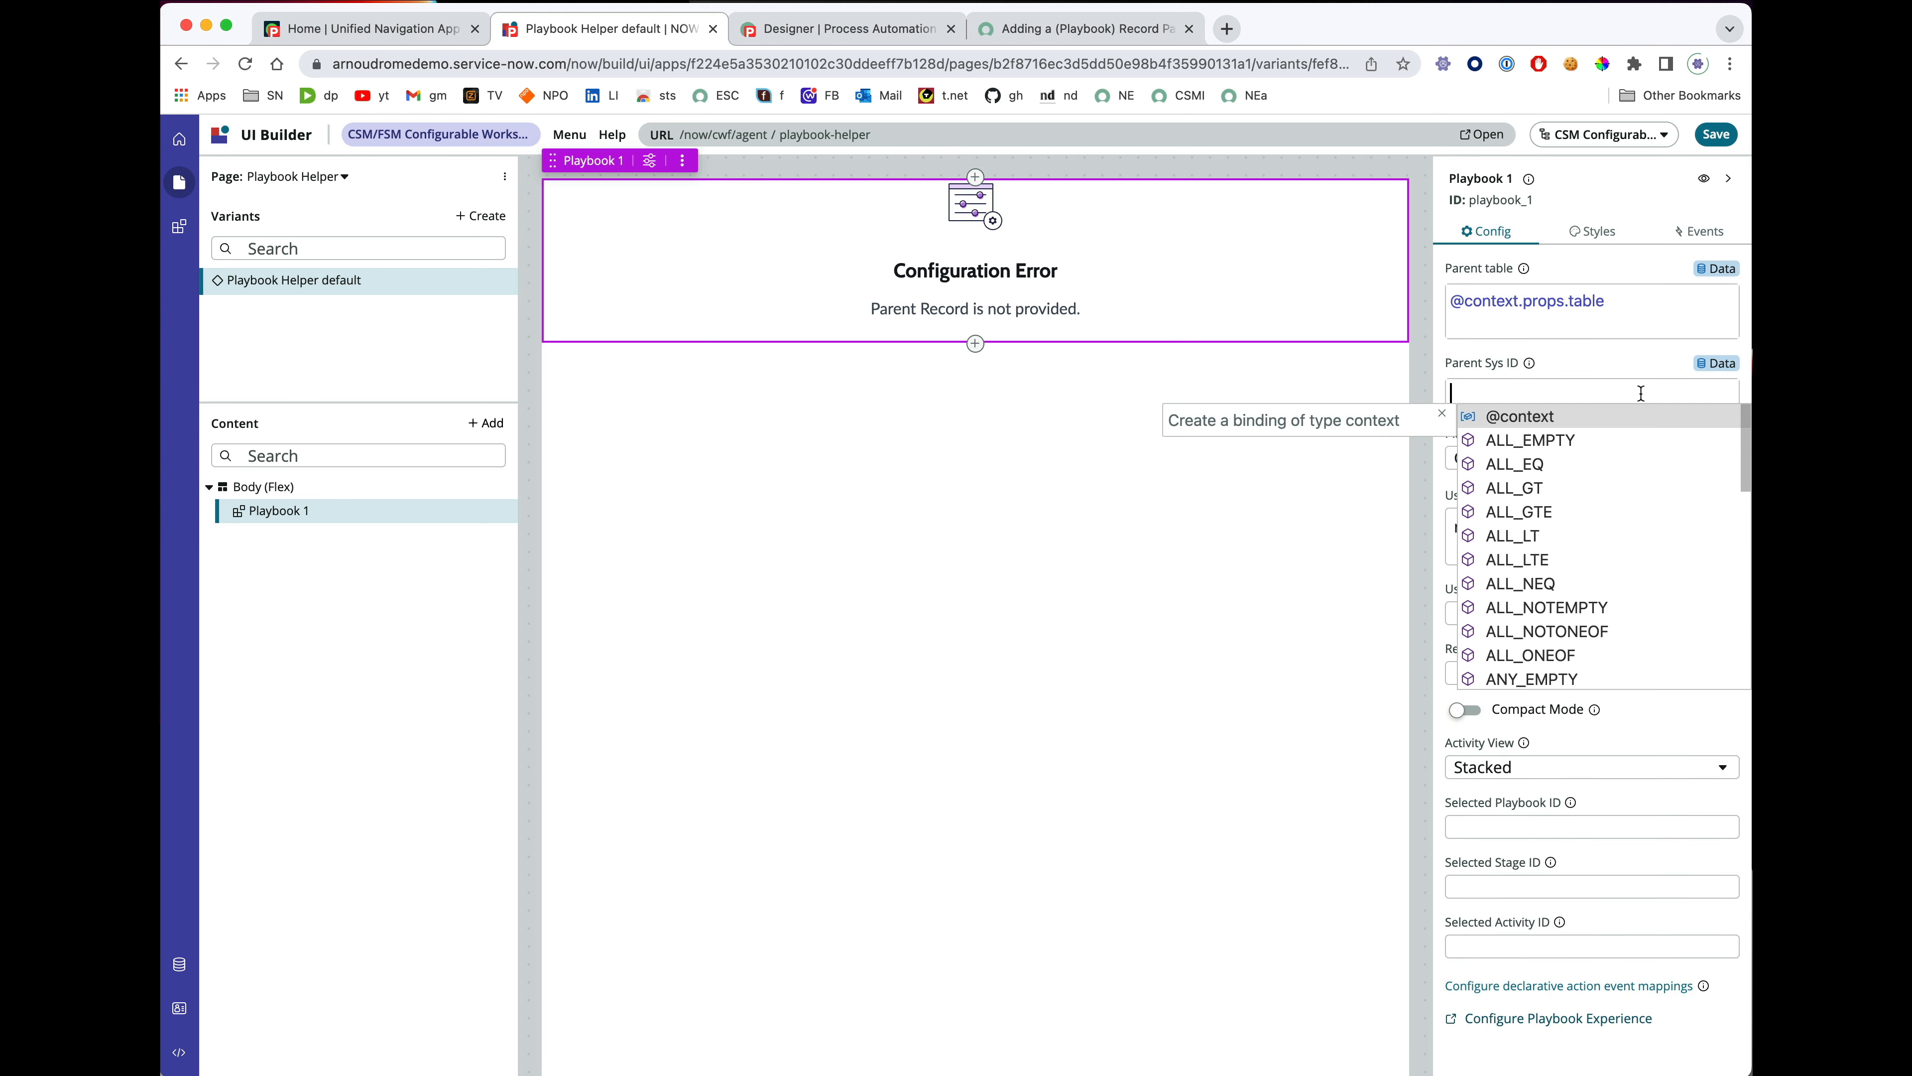
pyautogui.write('@co')
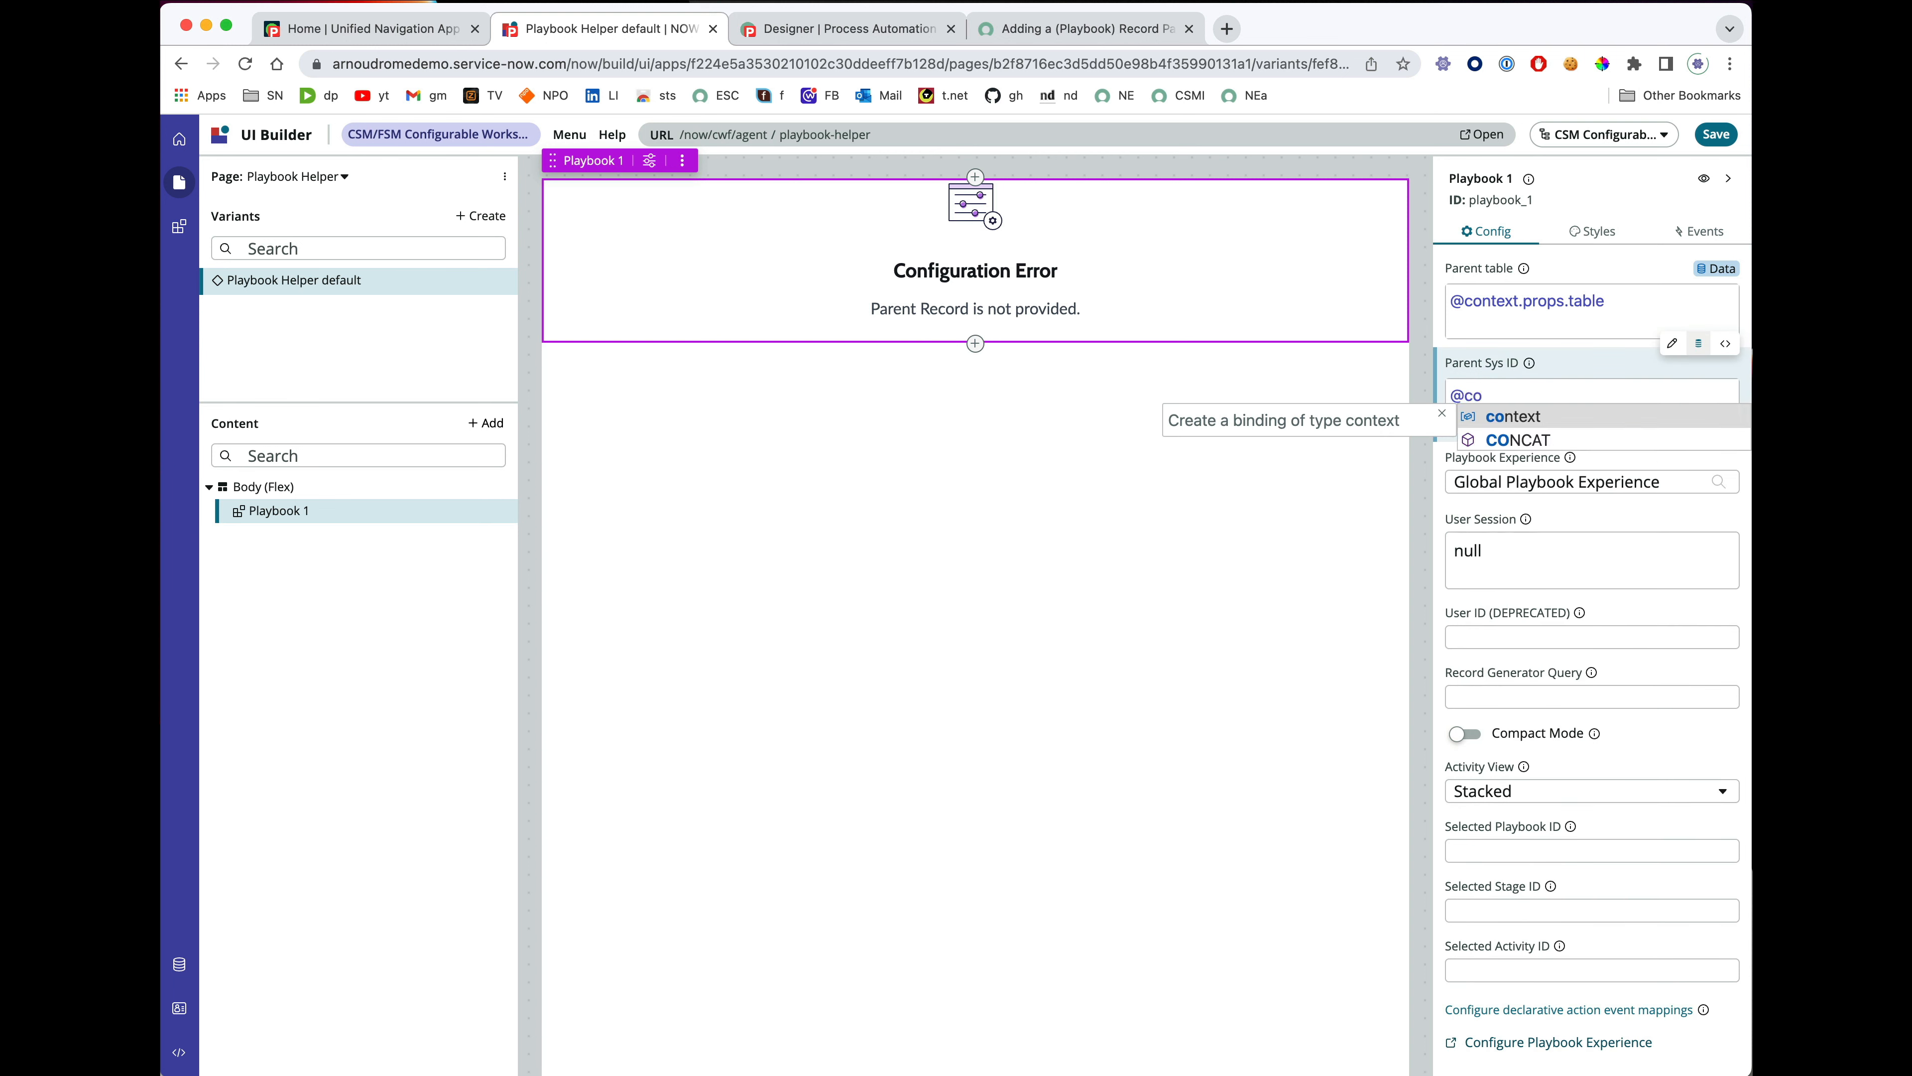
pyautogui.click(1665, 416)
pyautogui.write('.')
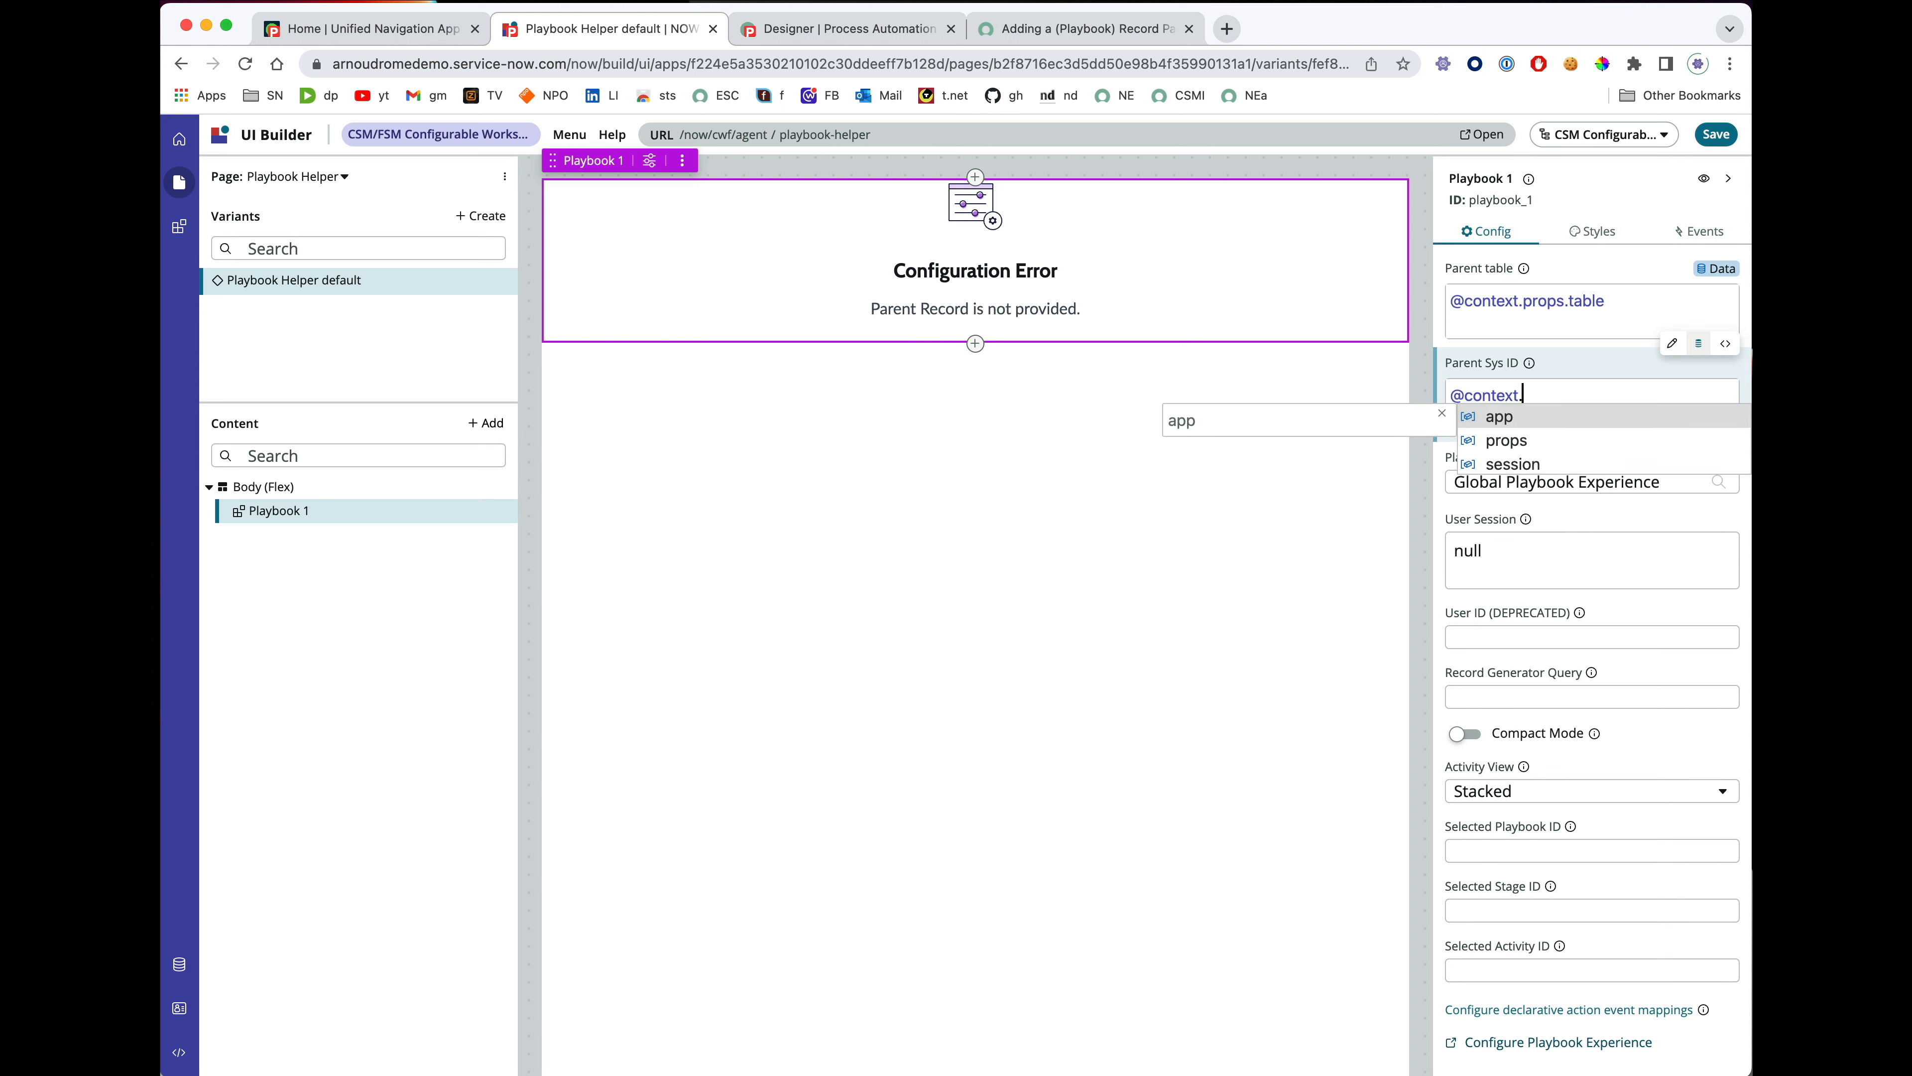
pyautogui.click(1664, 434)
pyautogui.write('.')
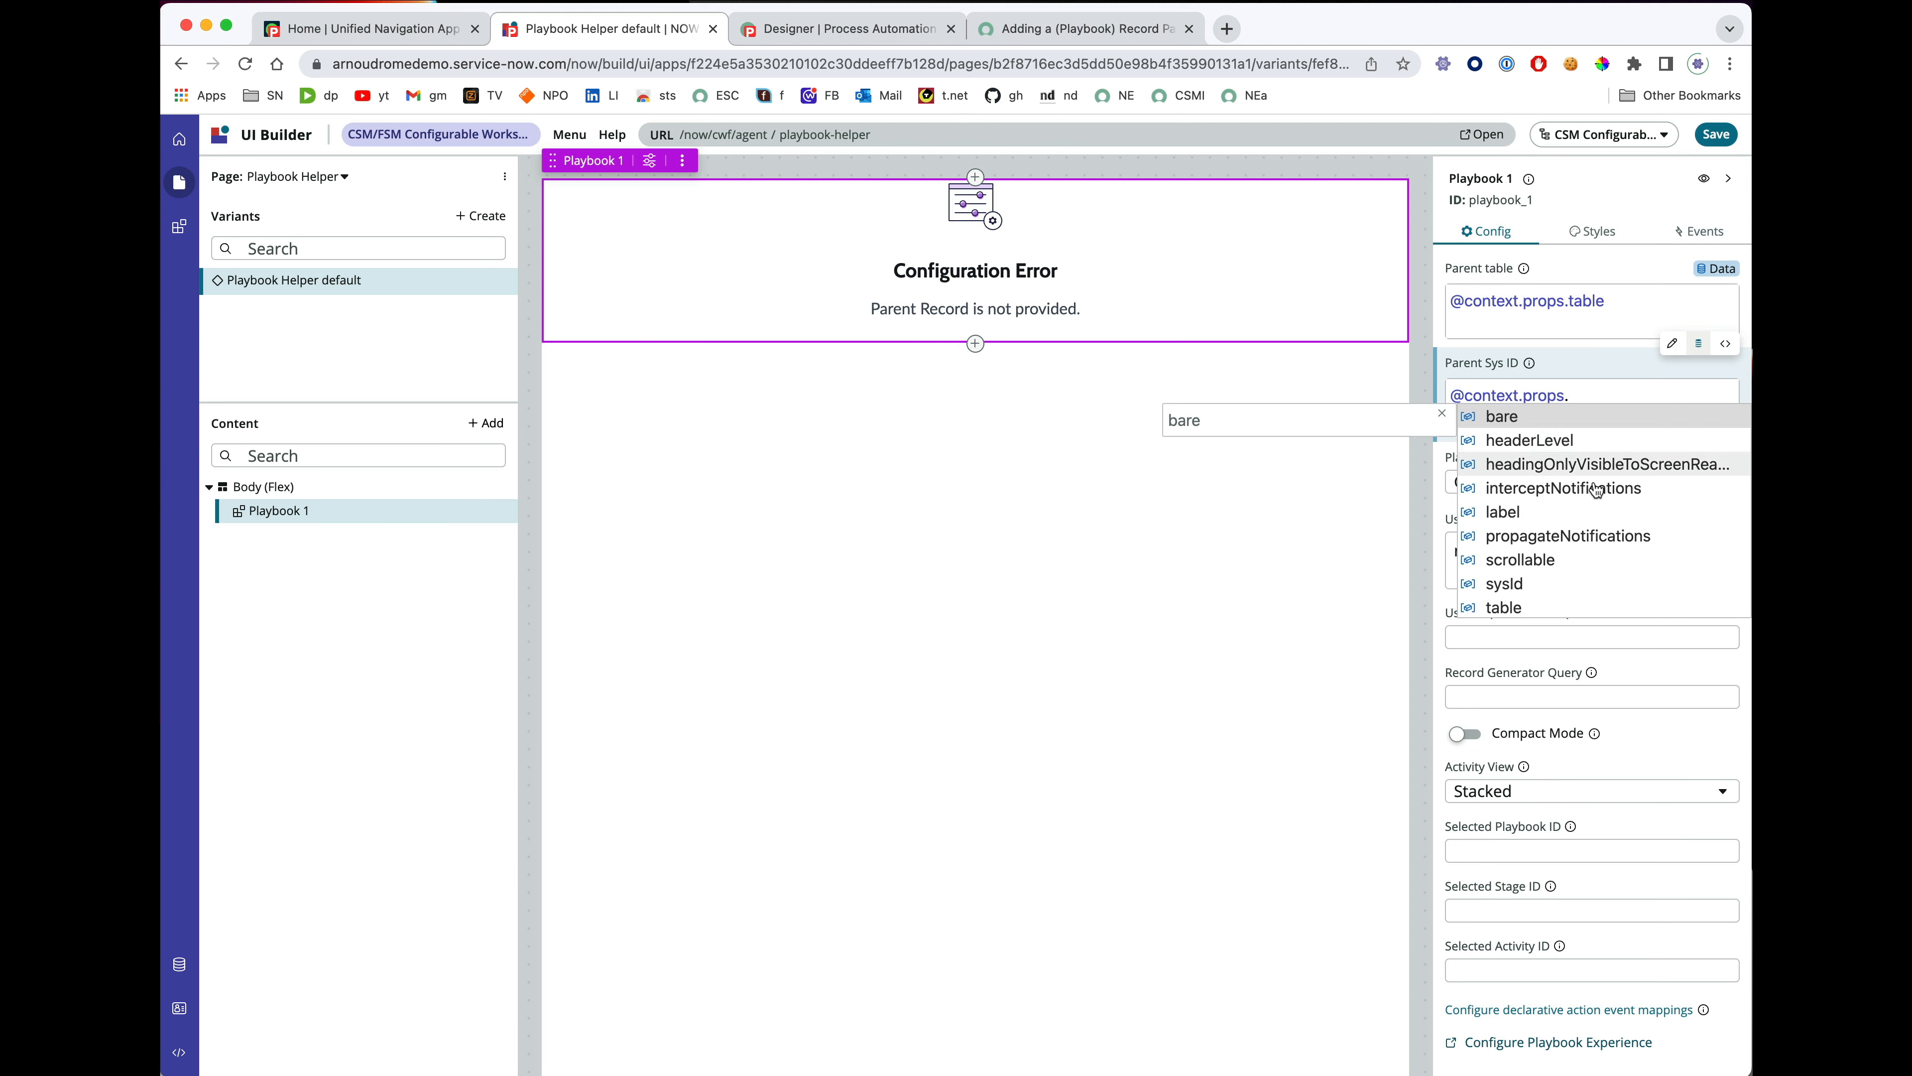
pyautogui.click(1559, 582)
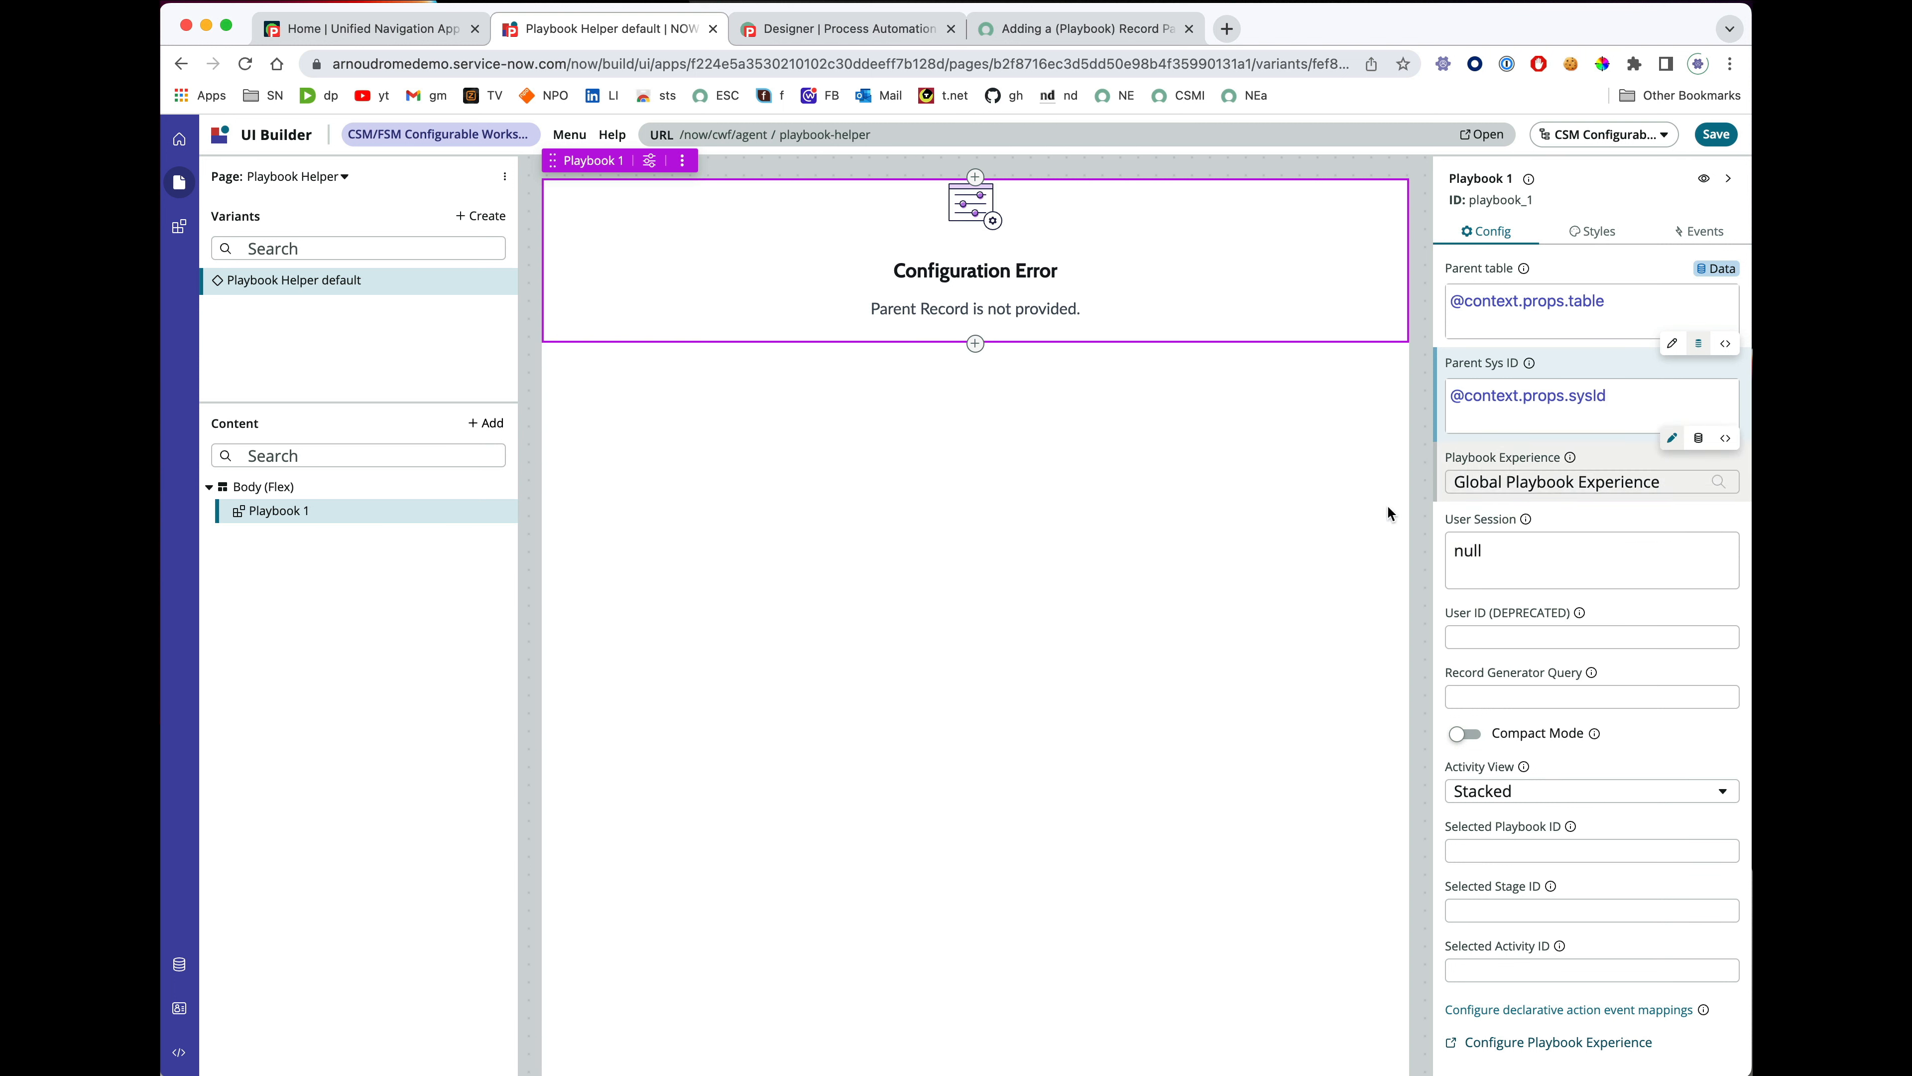
pyautogui.click(1261, 661)
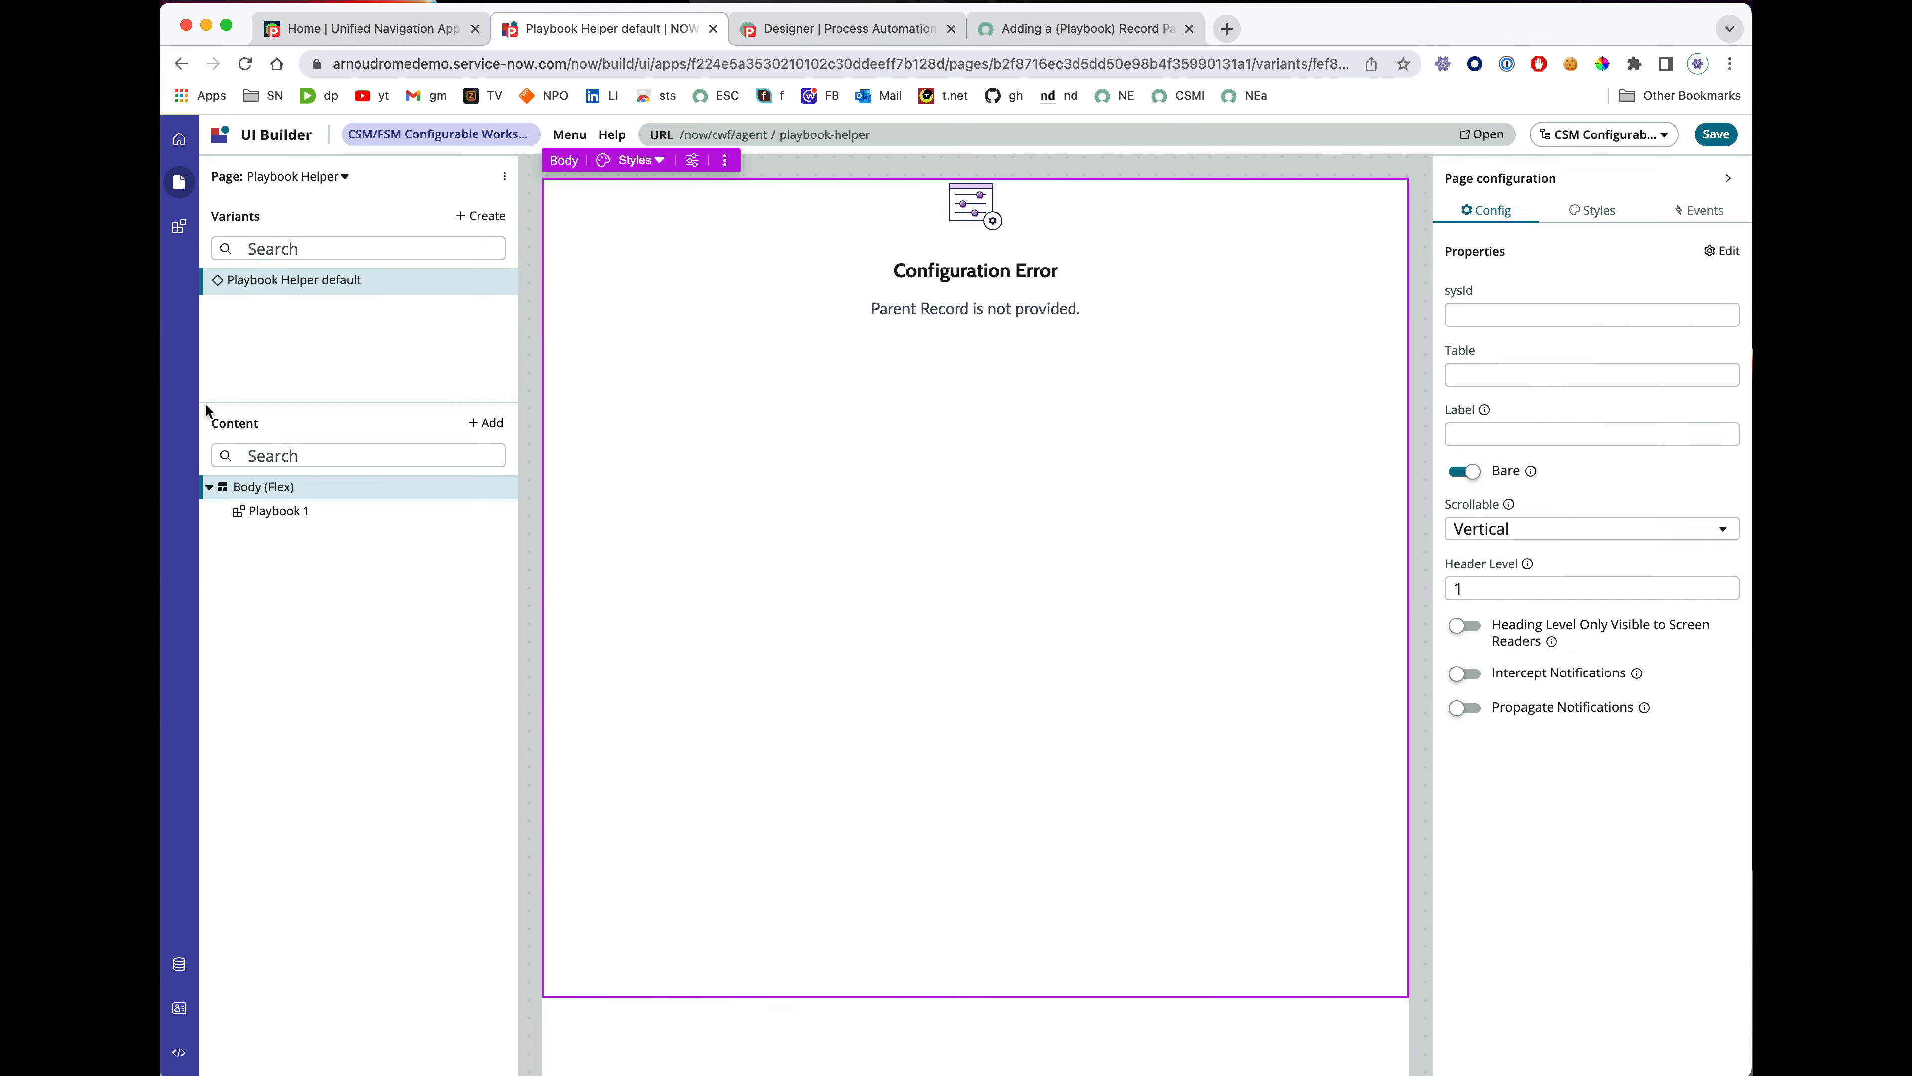
# Set the Playbook component's Activity View to Focused and save the page.
pyautogui.click(270, 511)
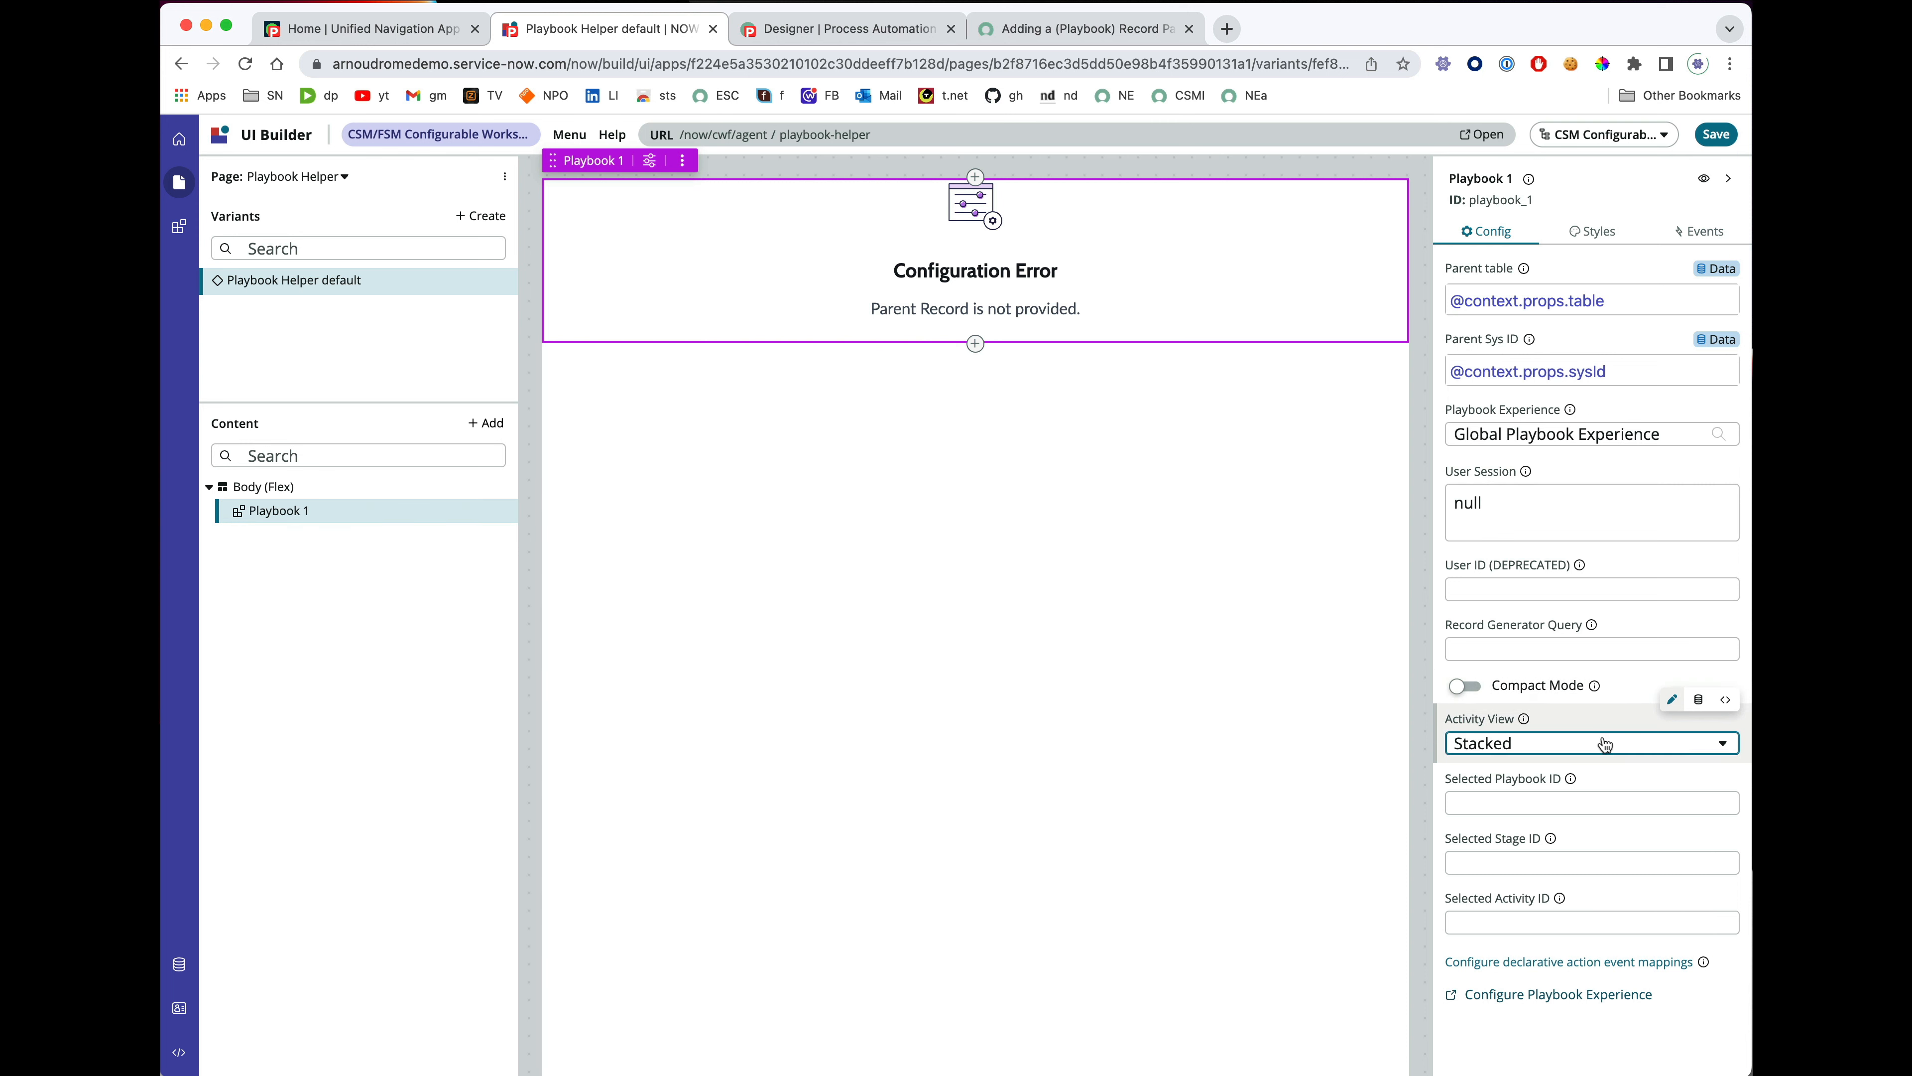
pyautogui.click(1604, 741)
pyautogui.click(1503, 803)
pyautogui.click(1714, 137)
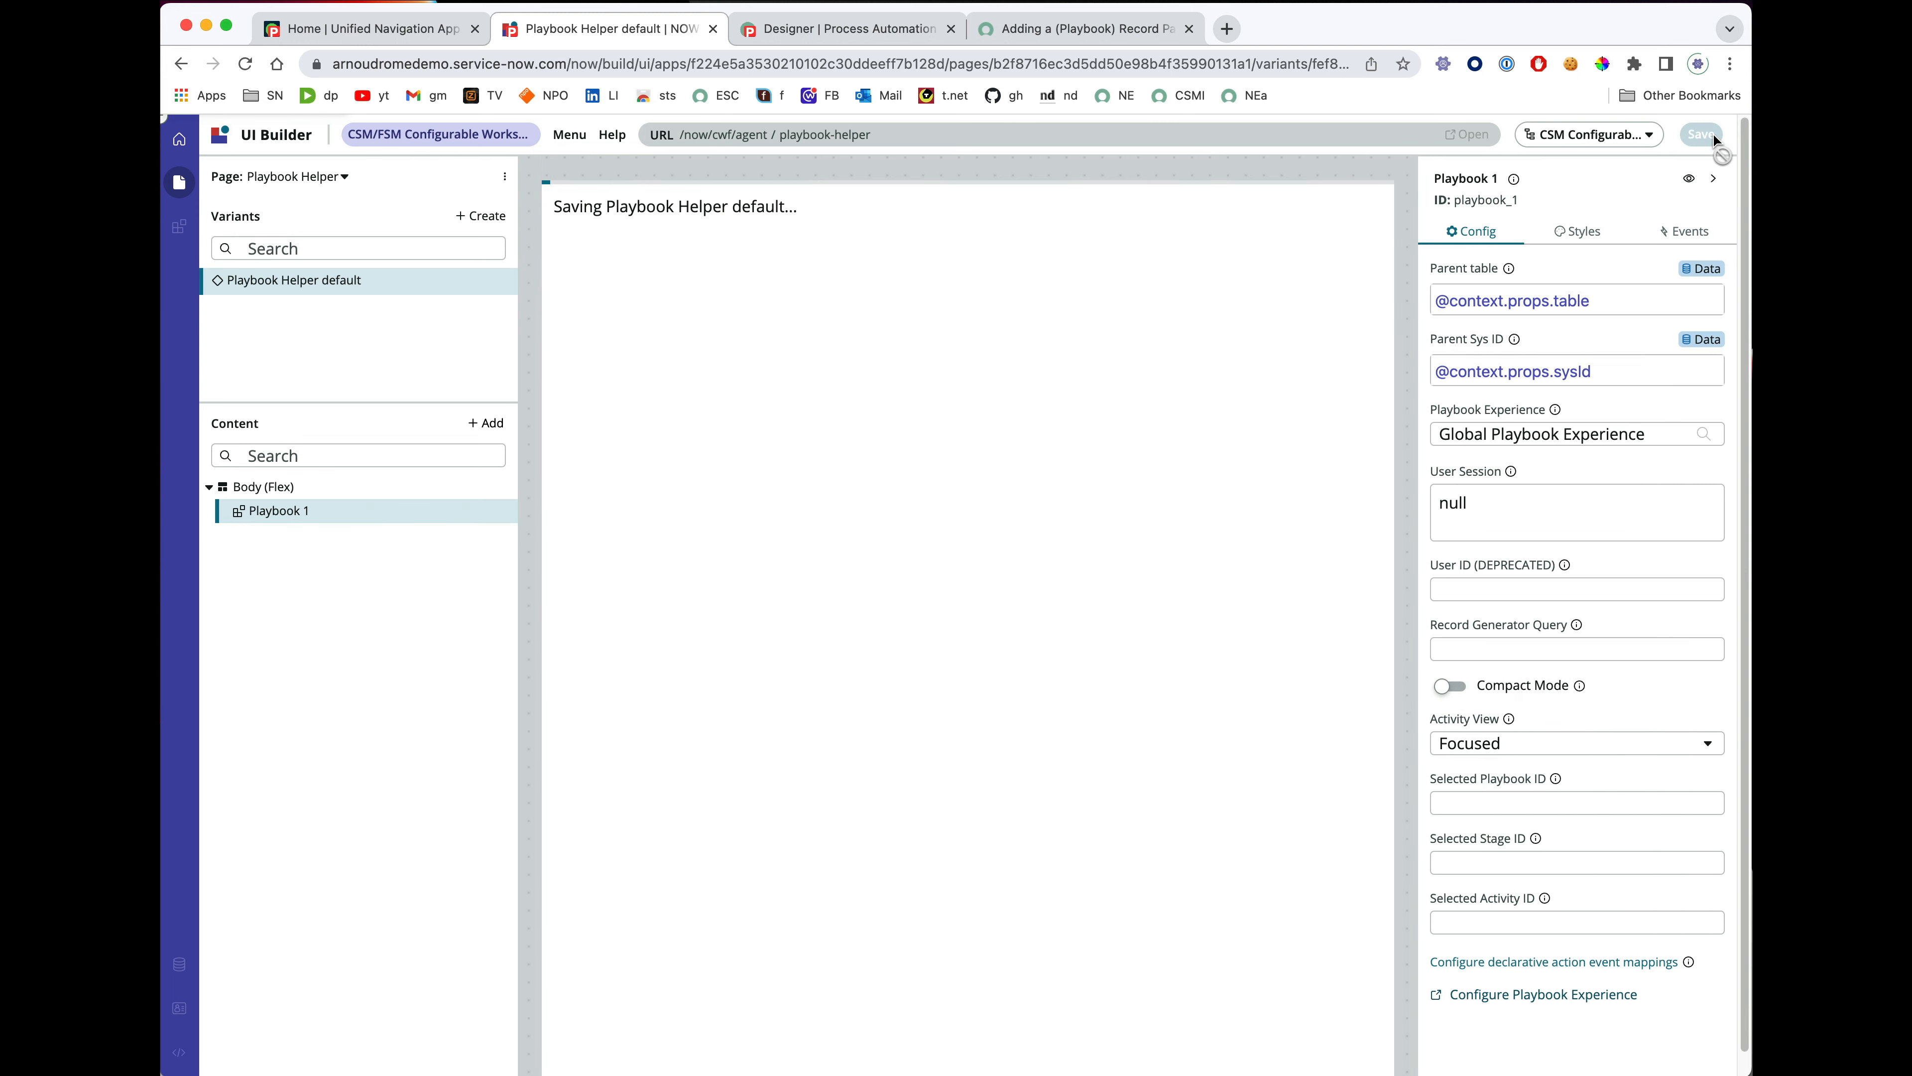
# Set the page body's test values to -1 for sysId and interaction for Table, and save the page.
pyautogui.click(302, 491)
pyautogui.click(1508, 316)
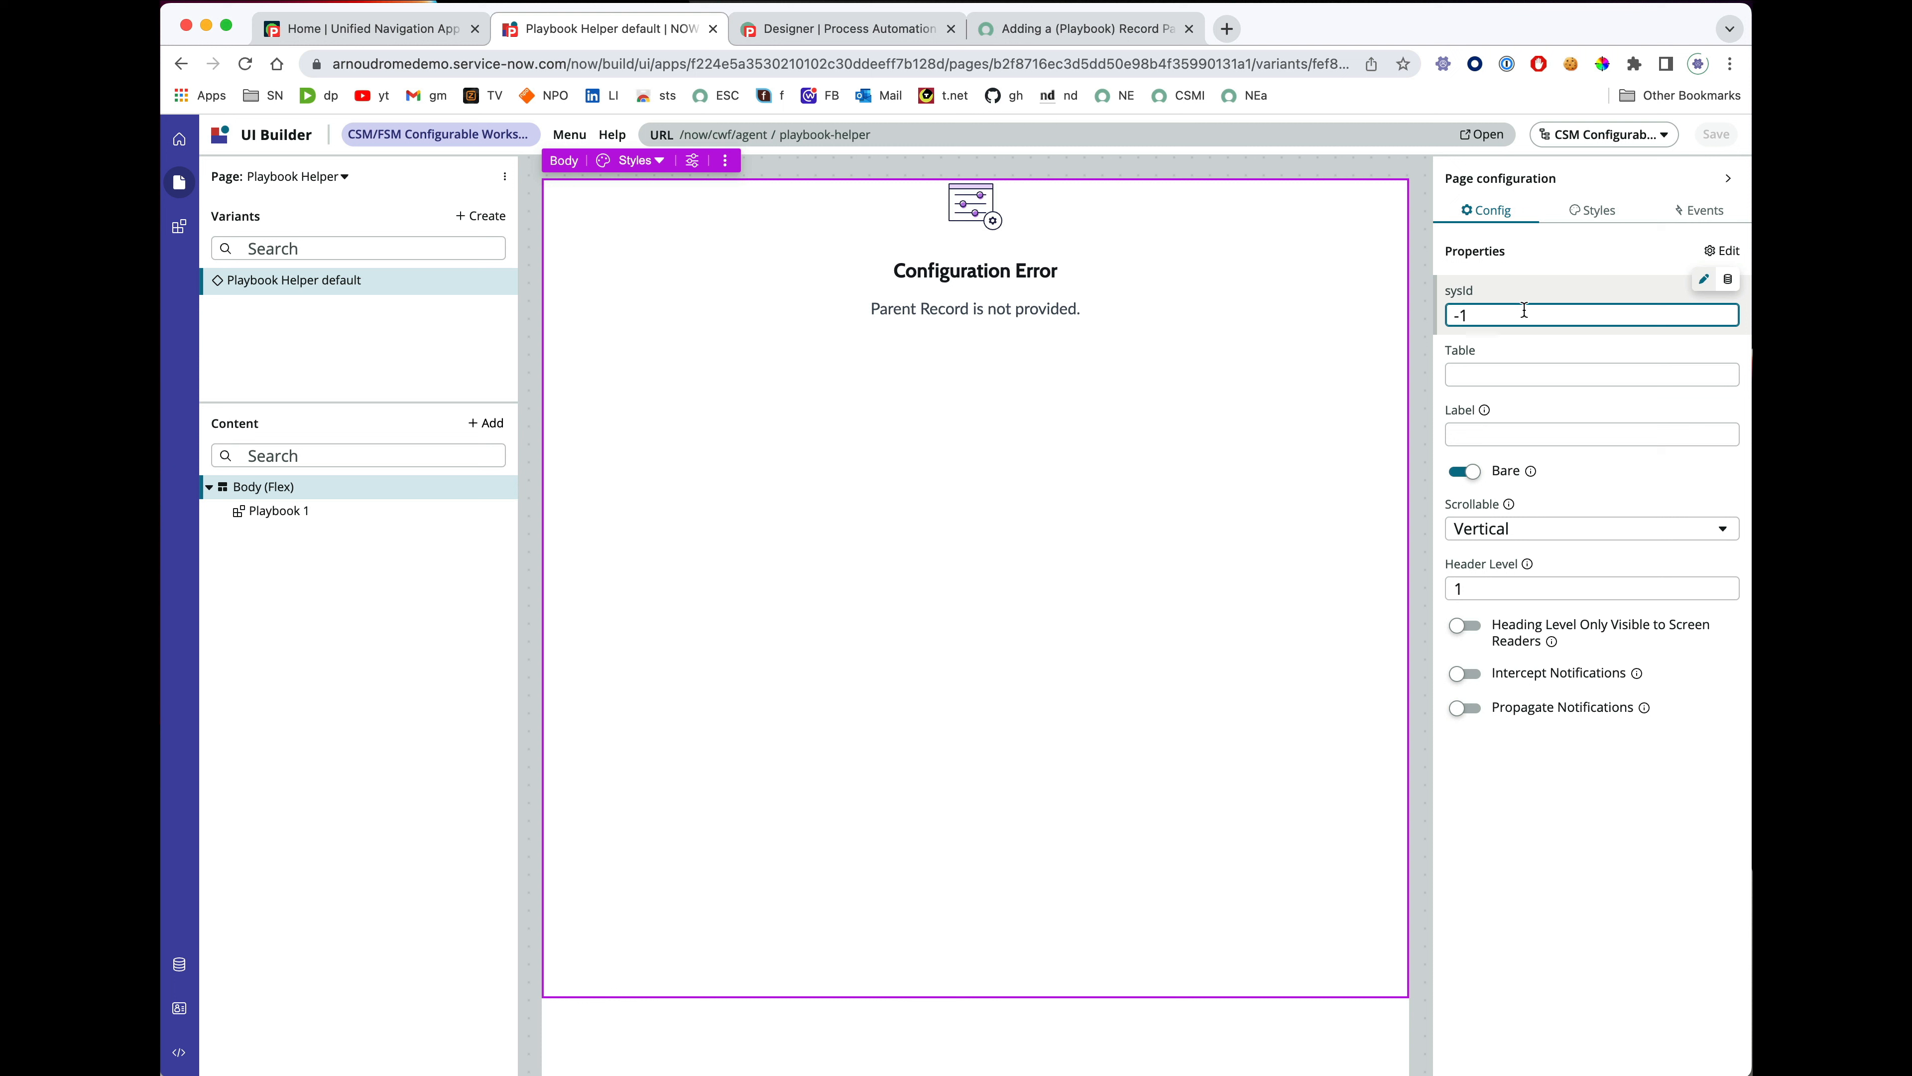
pyautogui.write('-1')
pyautogui.click(1518, 372)
pyautogui.write('interaction')
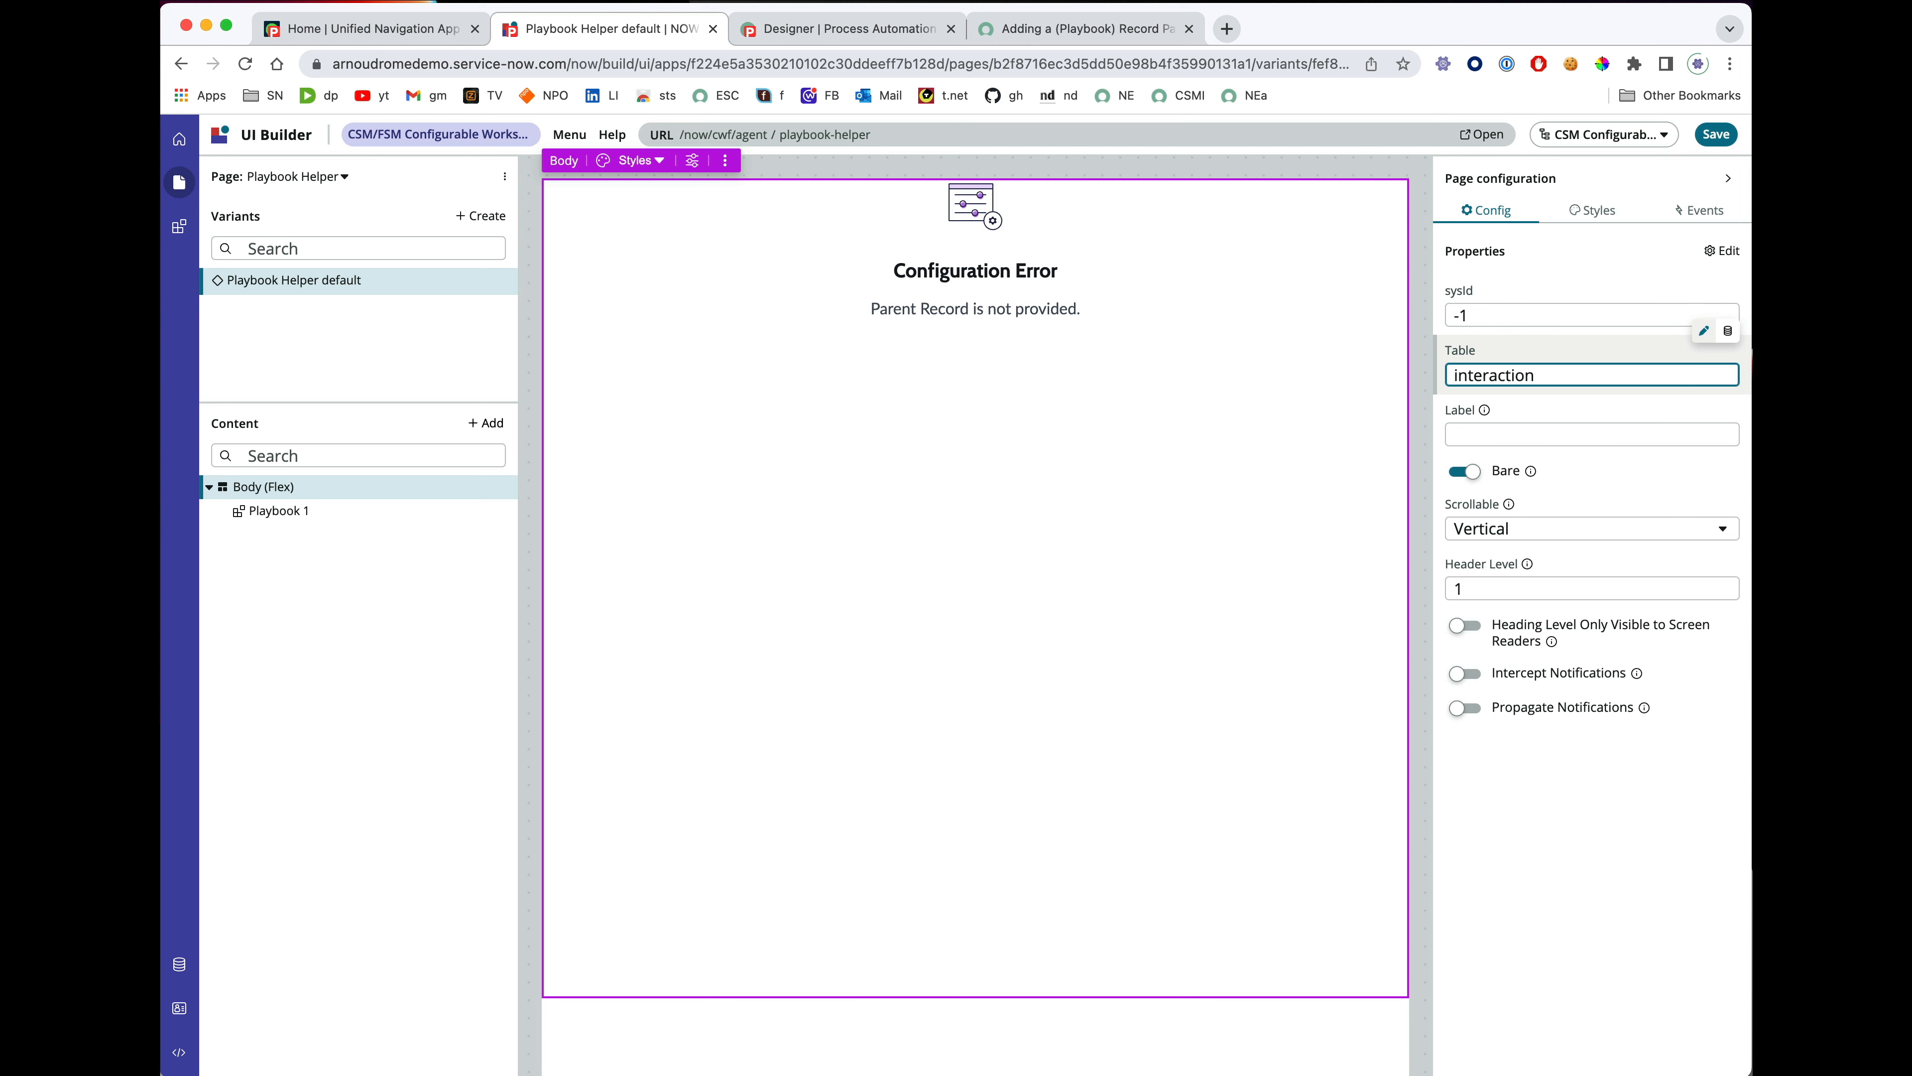
pyautogui.click(1715, 134)
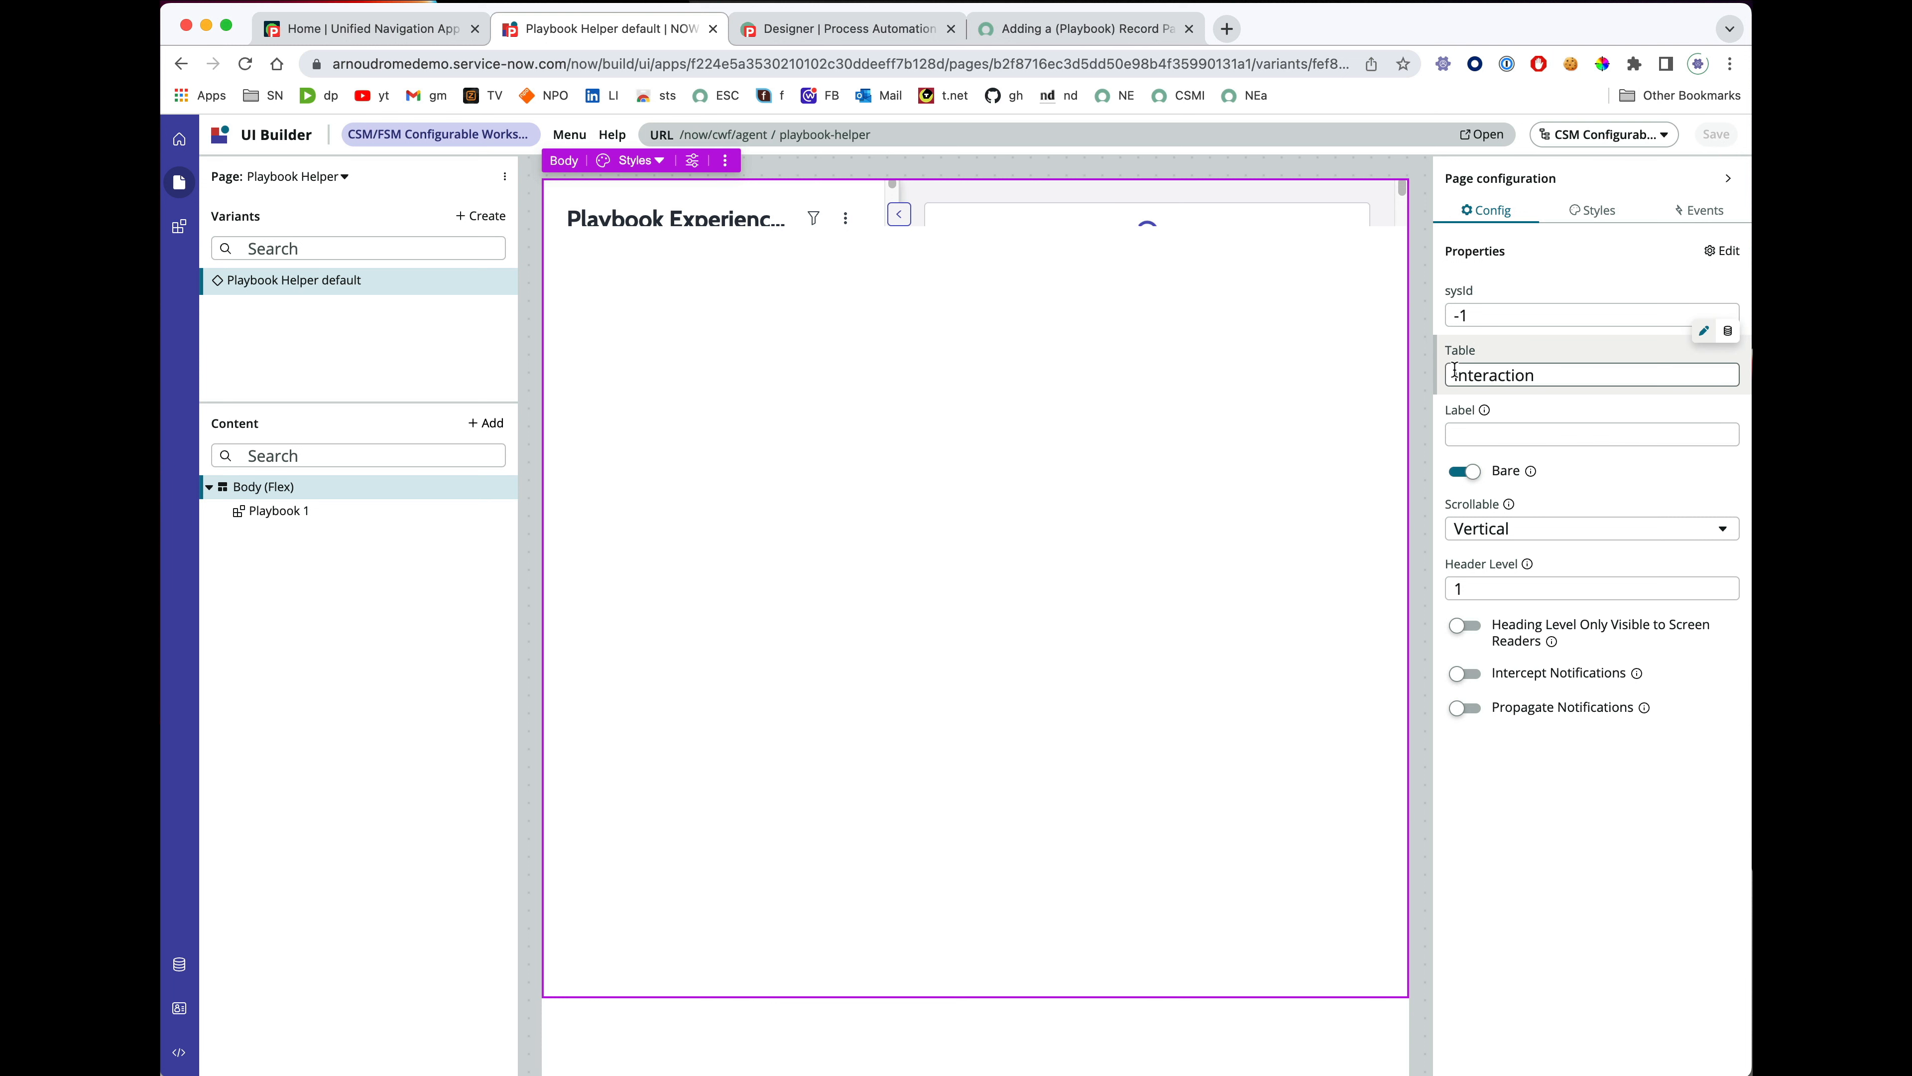
# Review the Playbook Experience Demo process, close its browser page, and consult the UX page routing diagram on the workspace home page.
pyautogui.hotkey('ctrl', 'Tab')
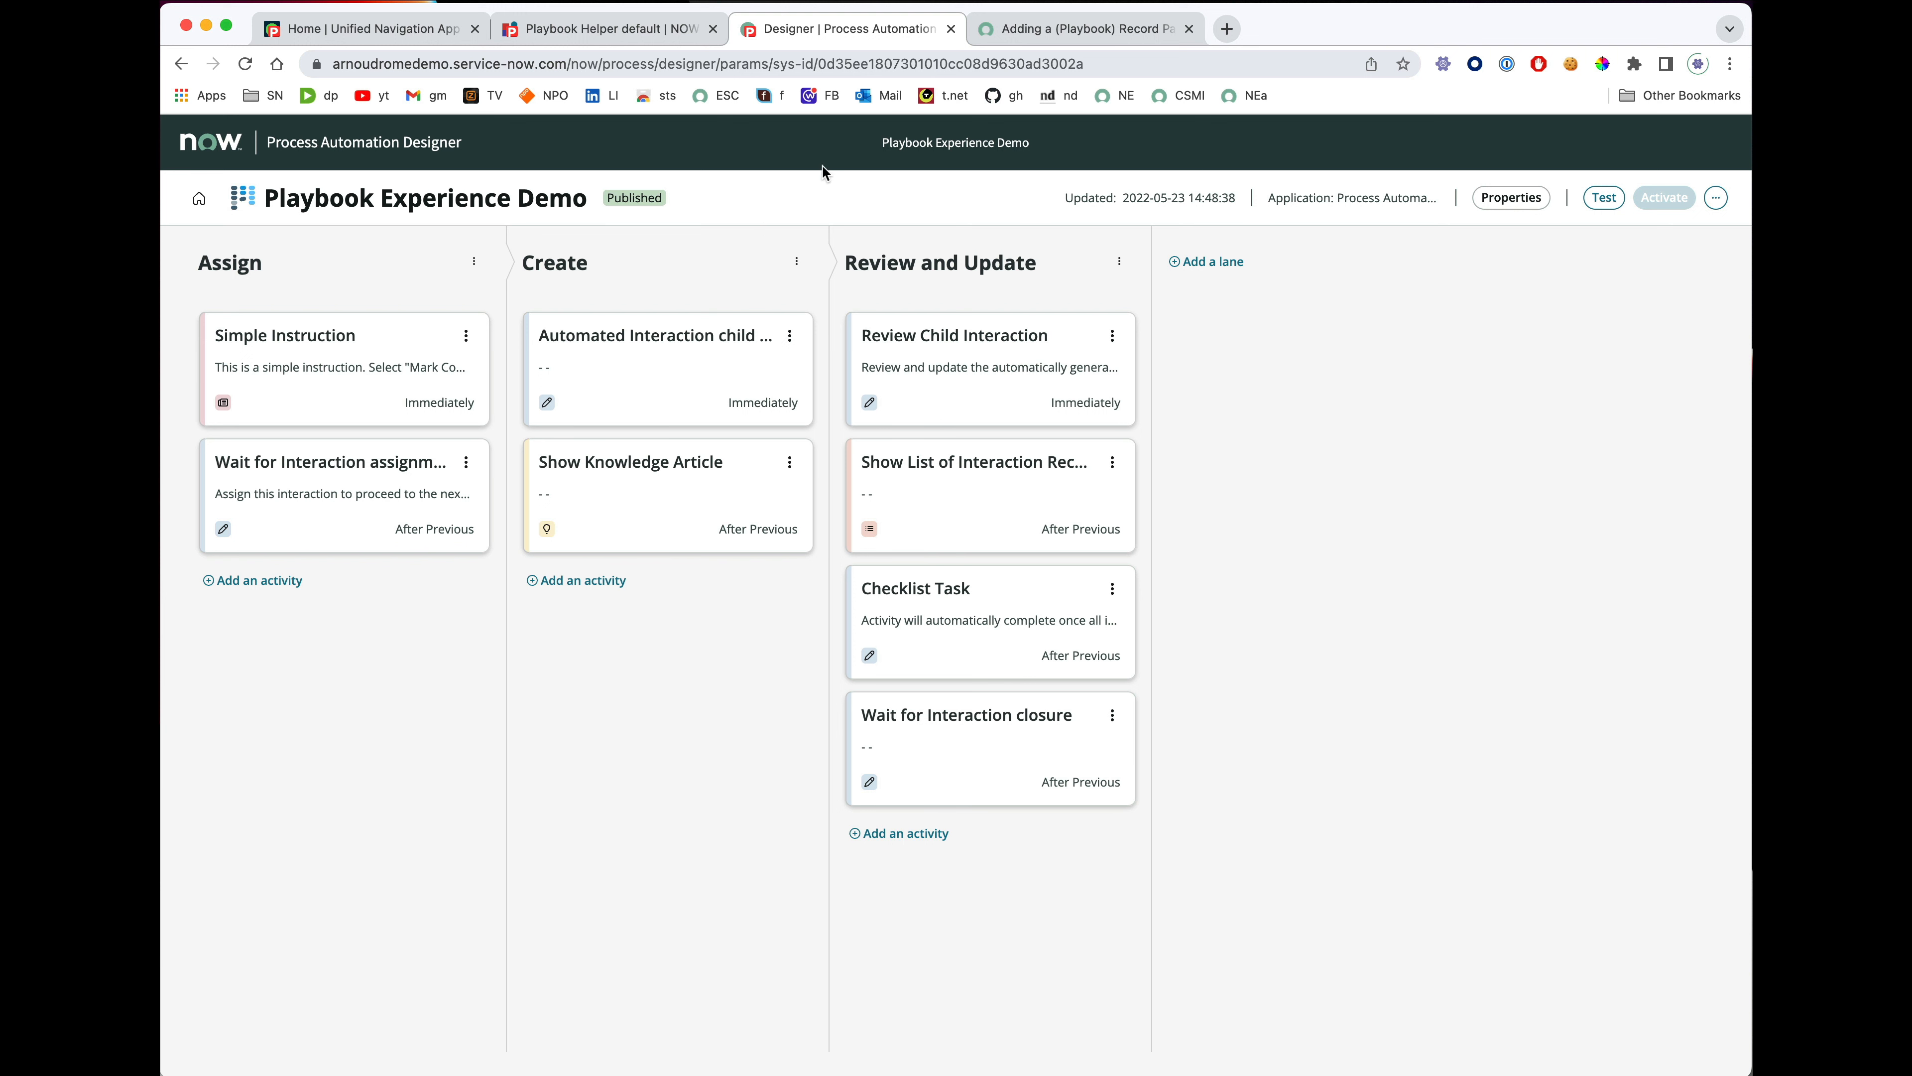
pyautogui.click(950, 30)
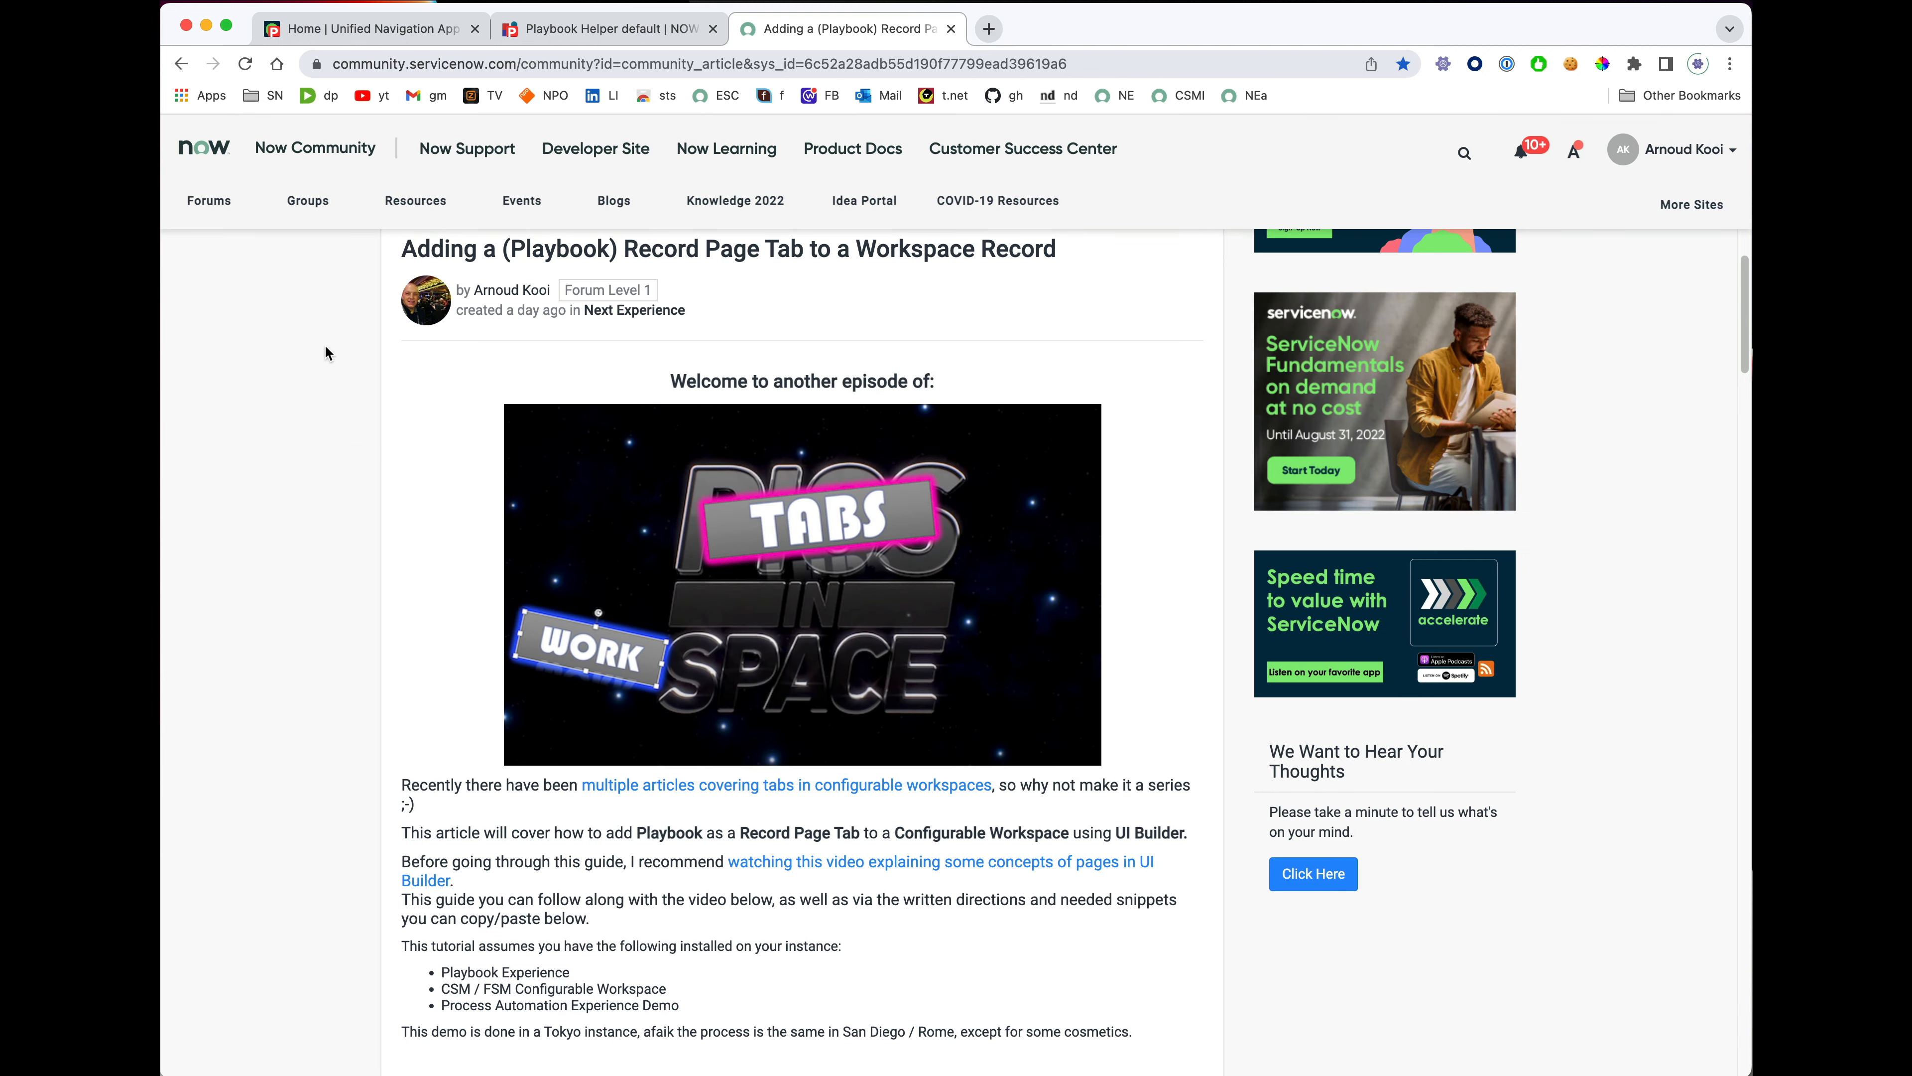
pyautogui.click(368, 34)
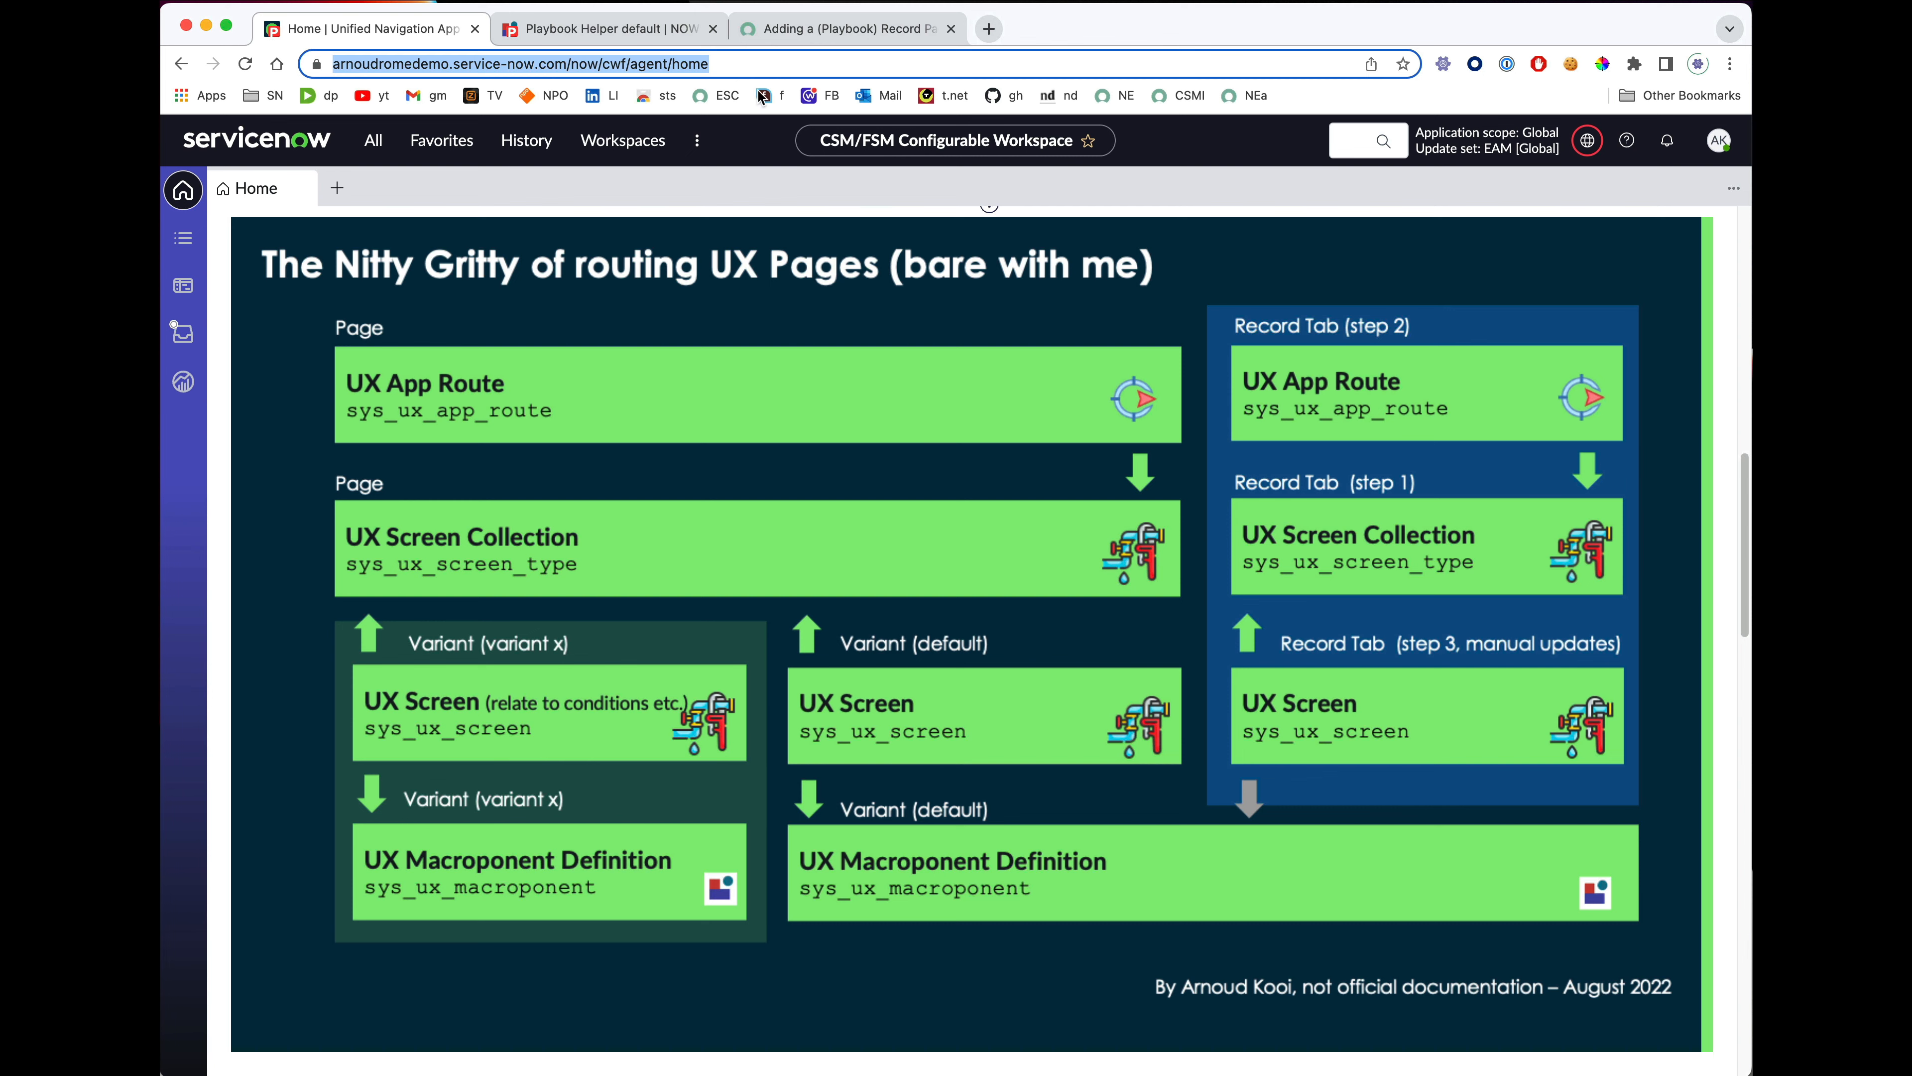
# Create a new UX Screen Collection record with the slash command /sys_ux_screen_type -n, name it Playbook Tab and save it.
pyautogui.click(659, 35)
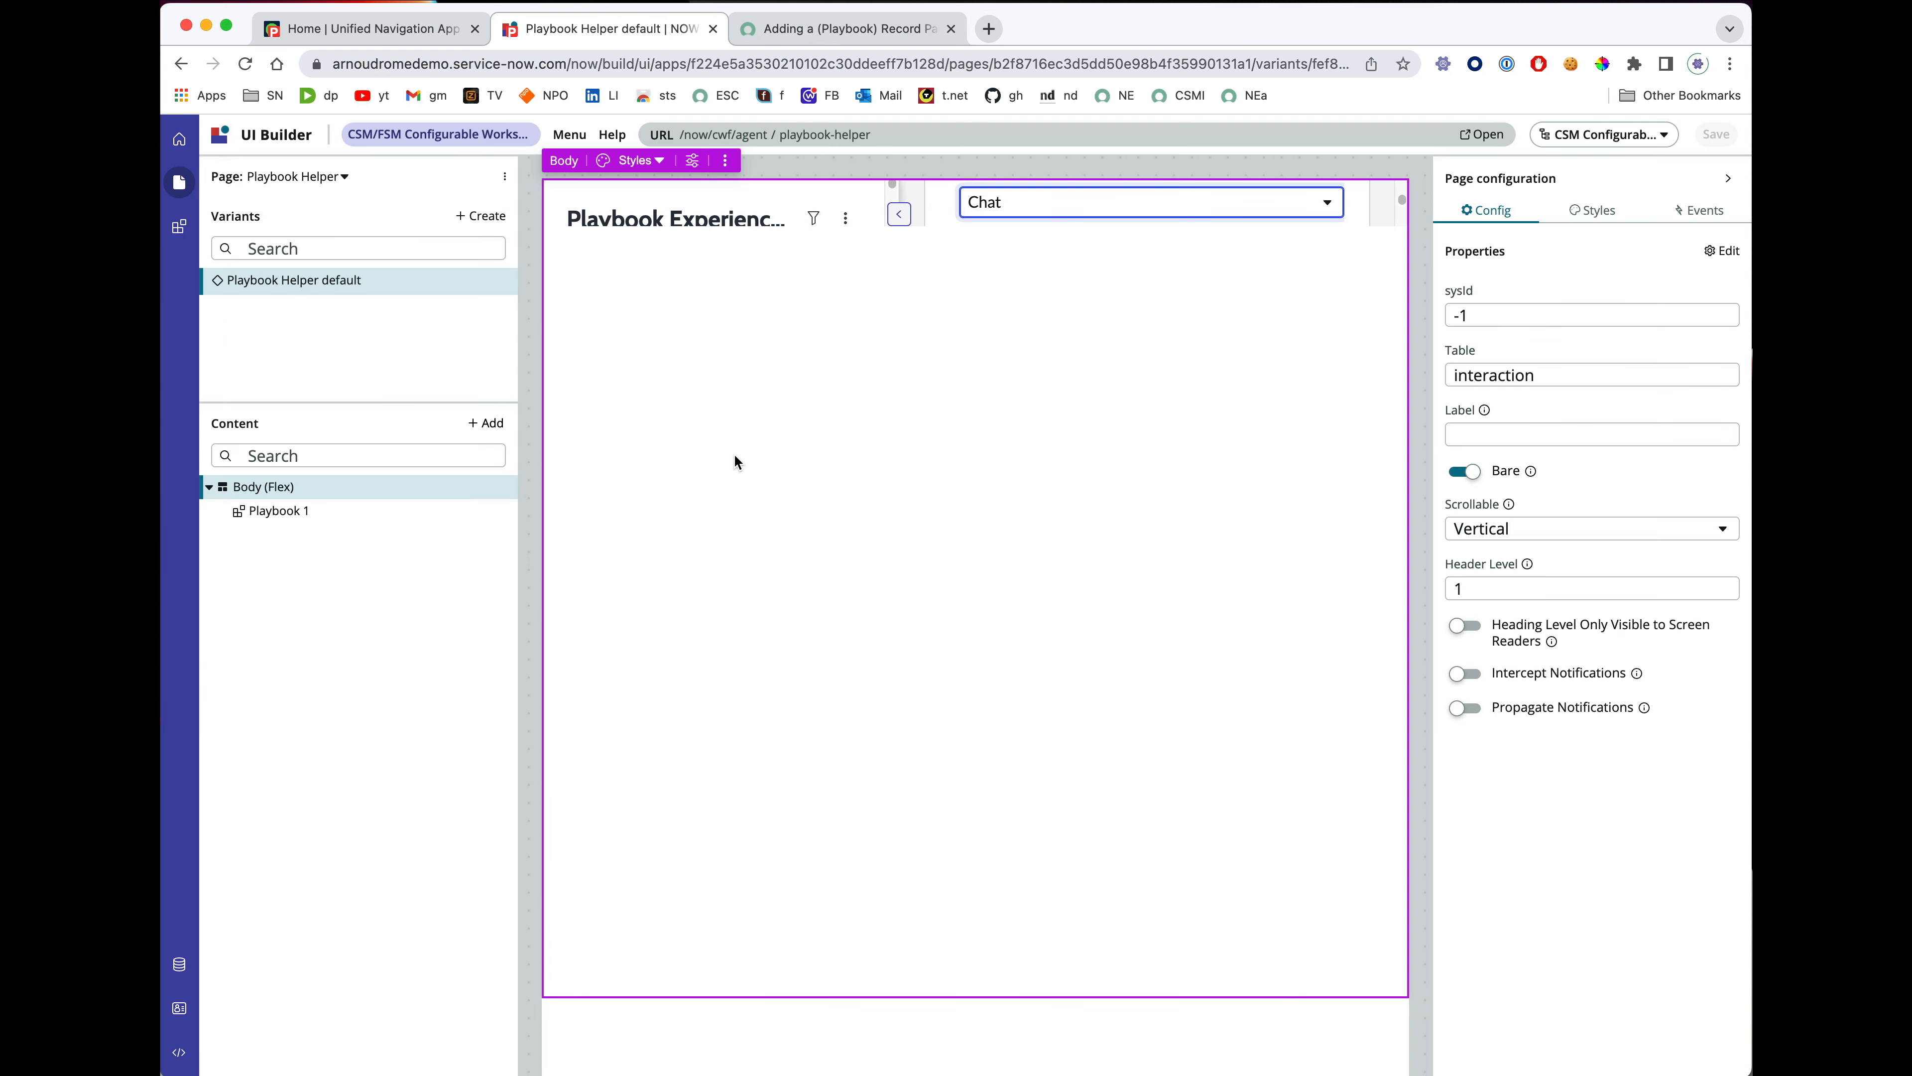
pyautogui.write('/sys')
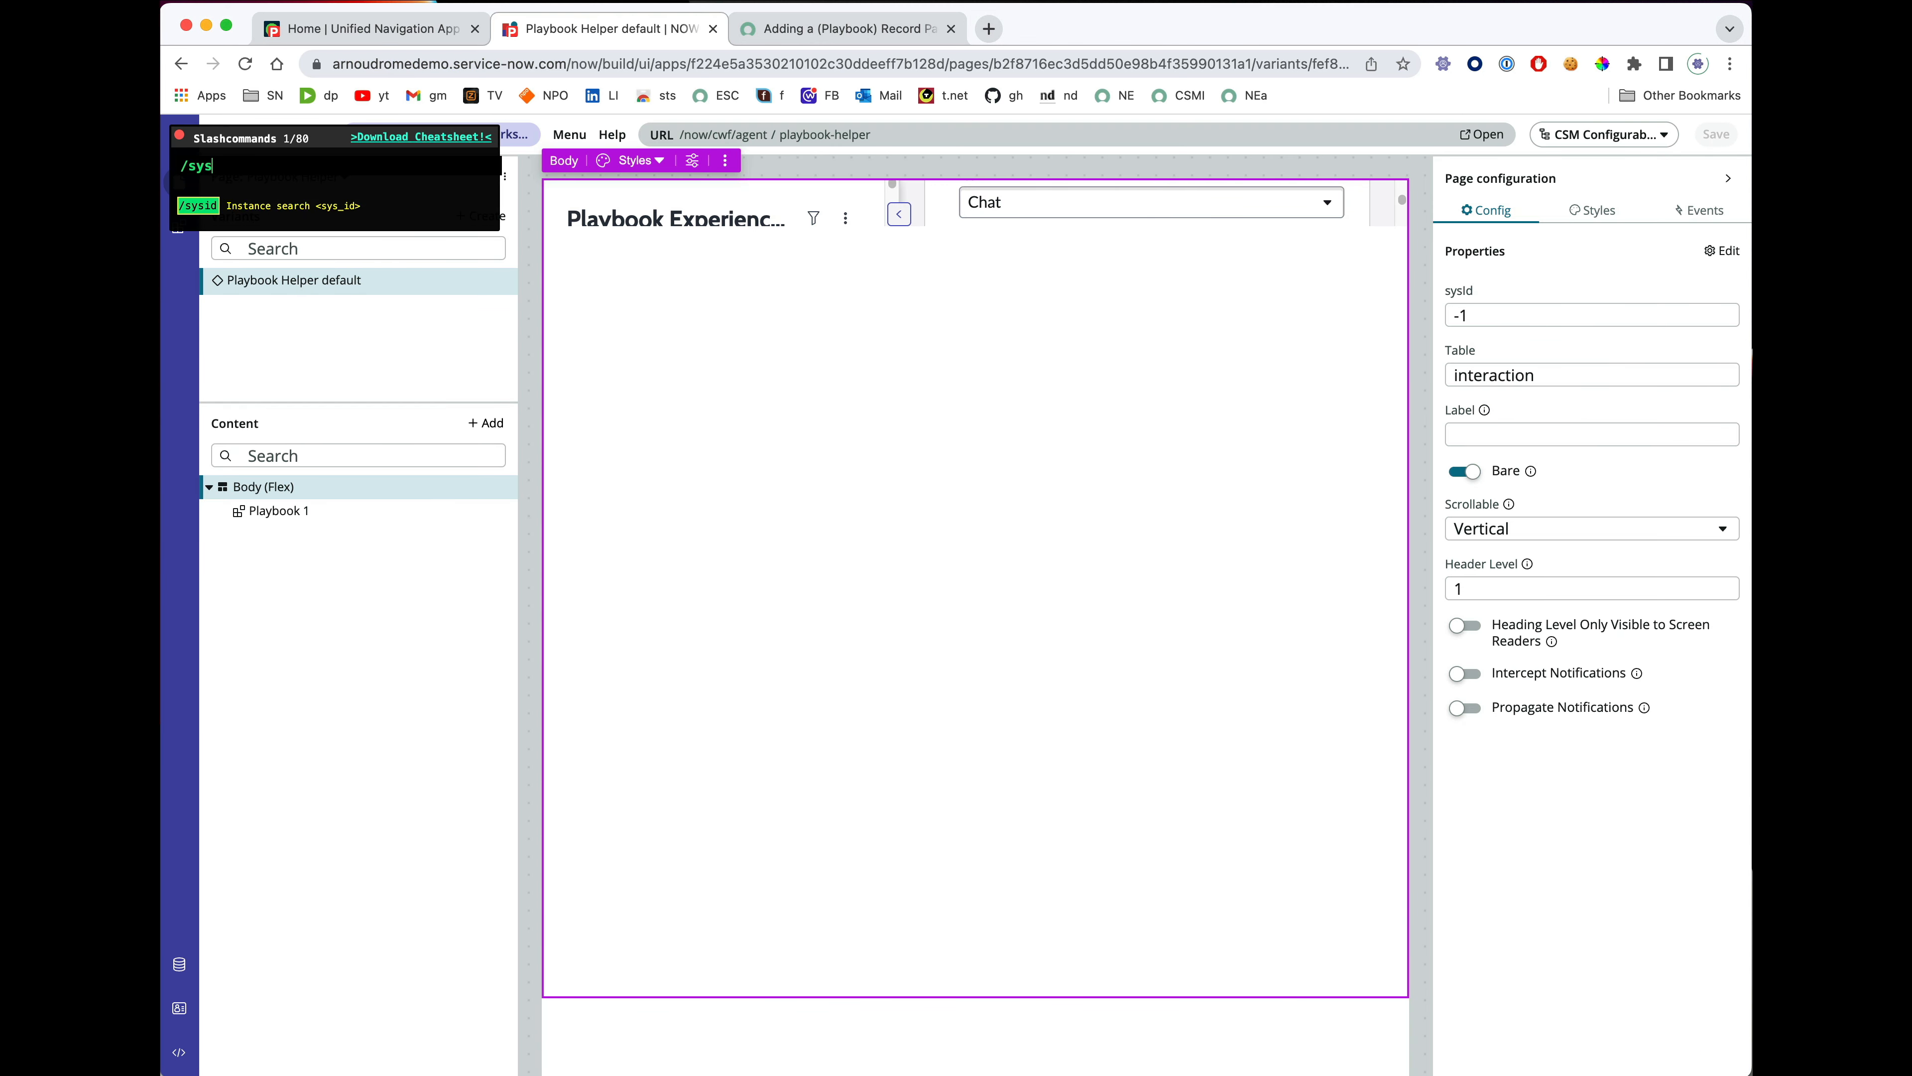
pyautogui.write('_ux_')
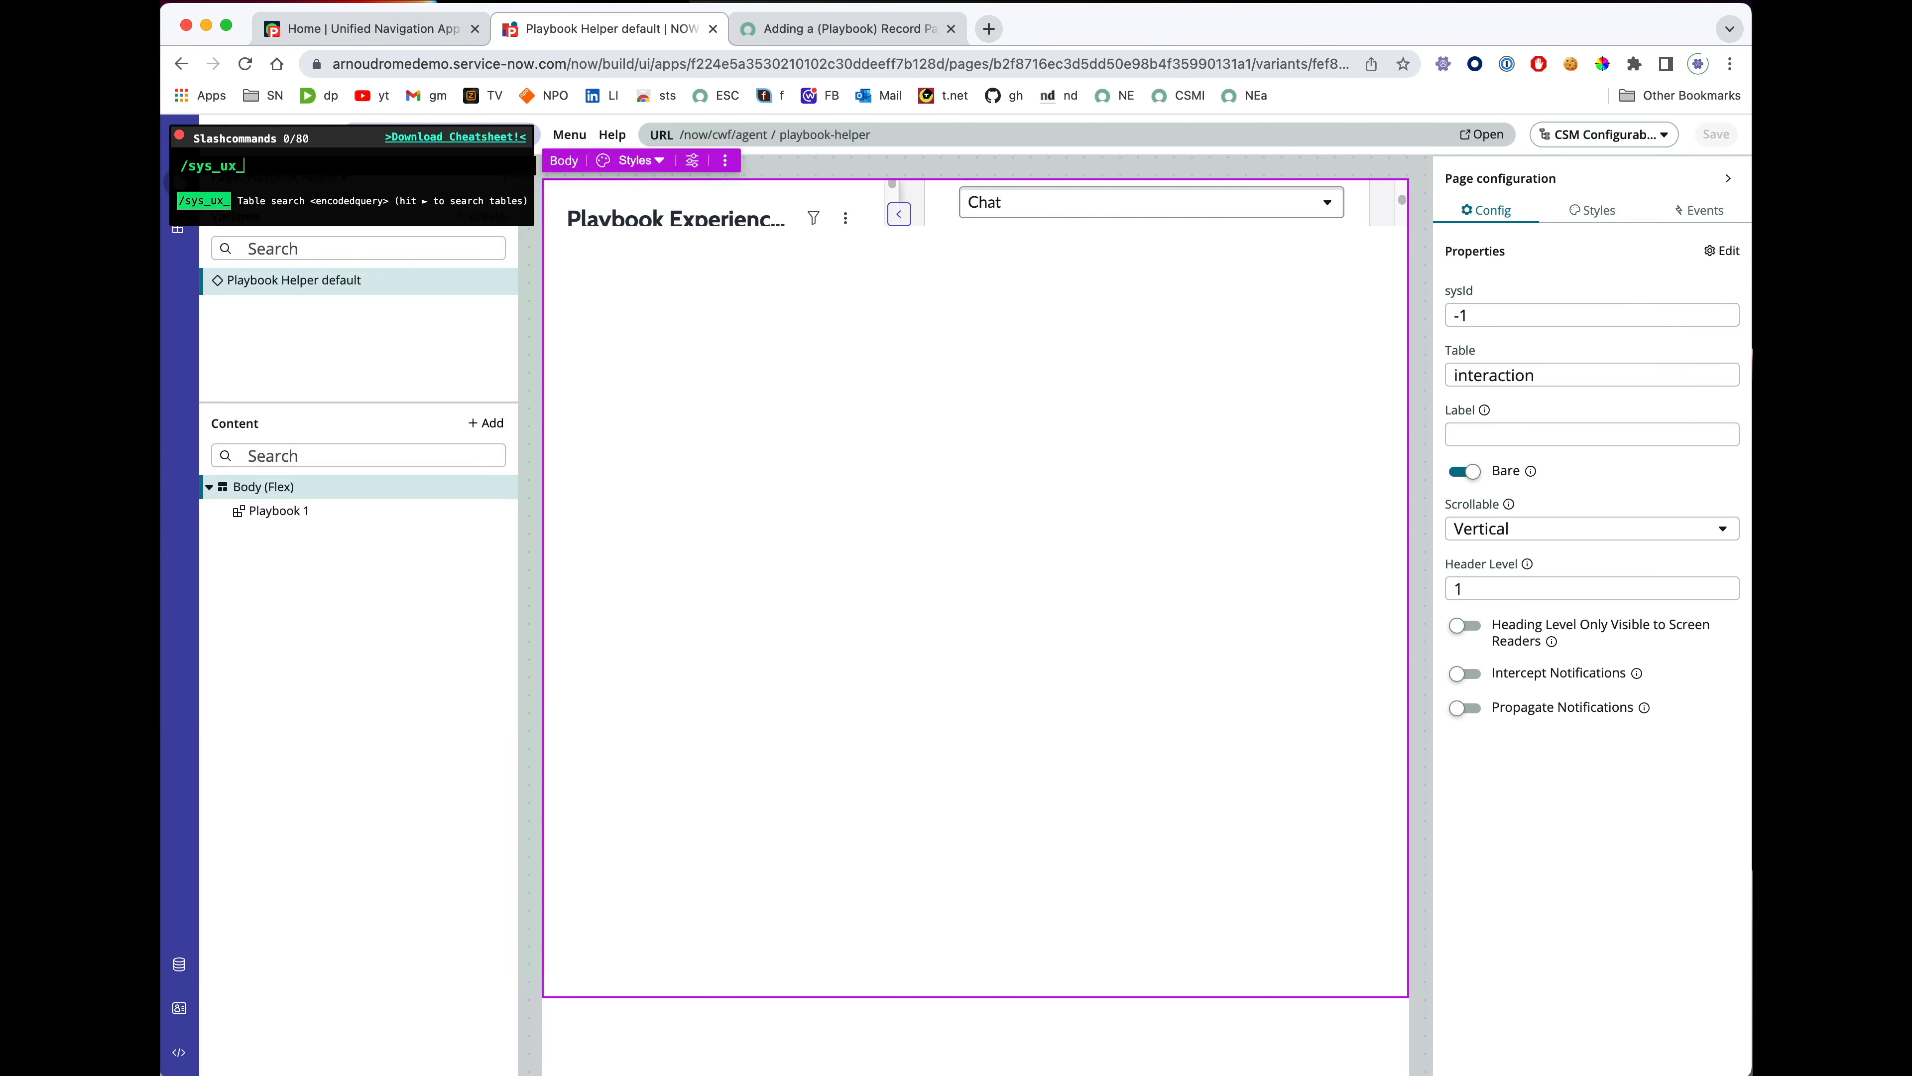
pyautogui.write('sc')
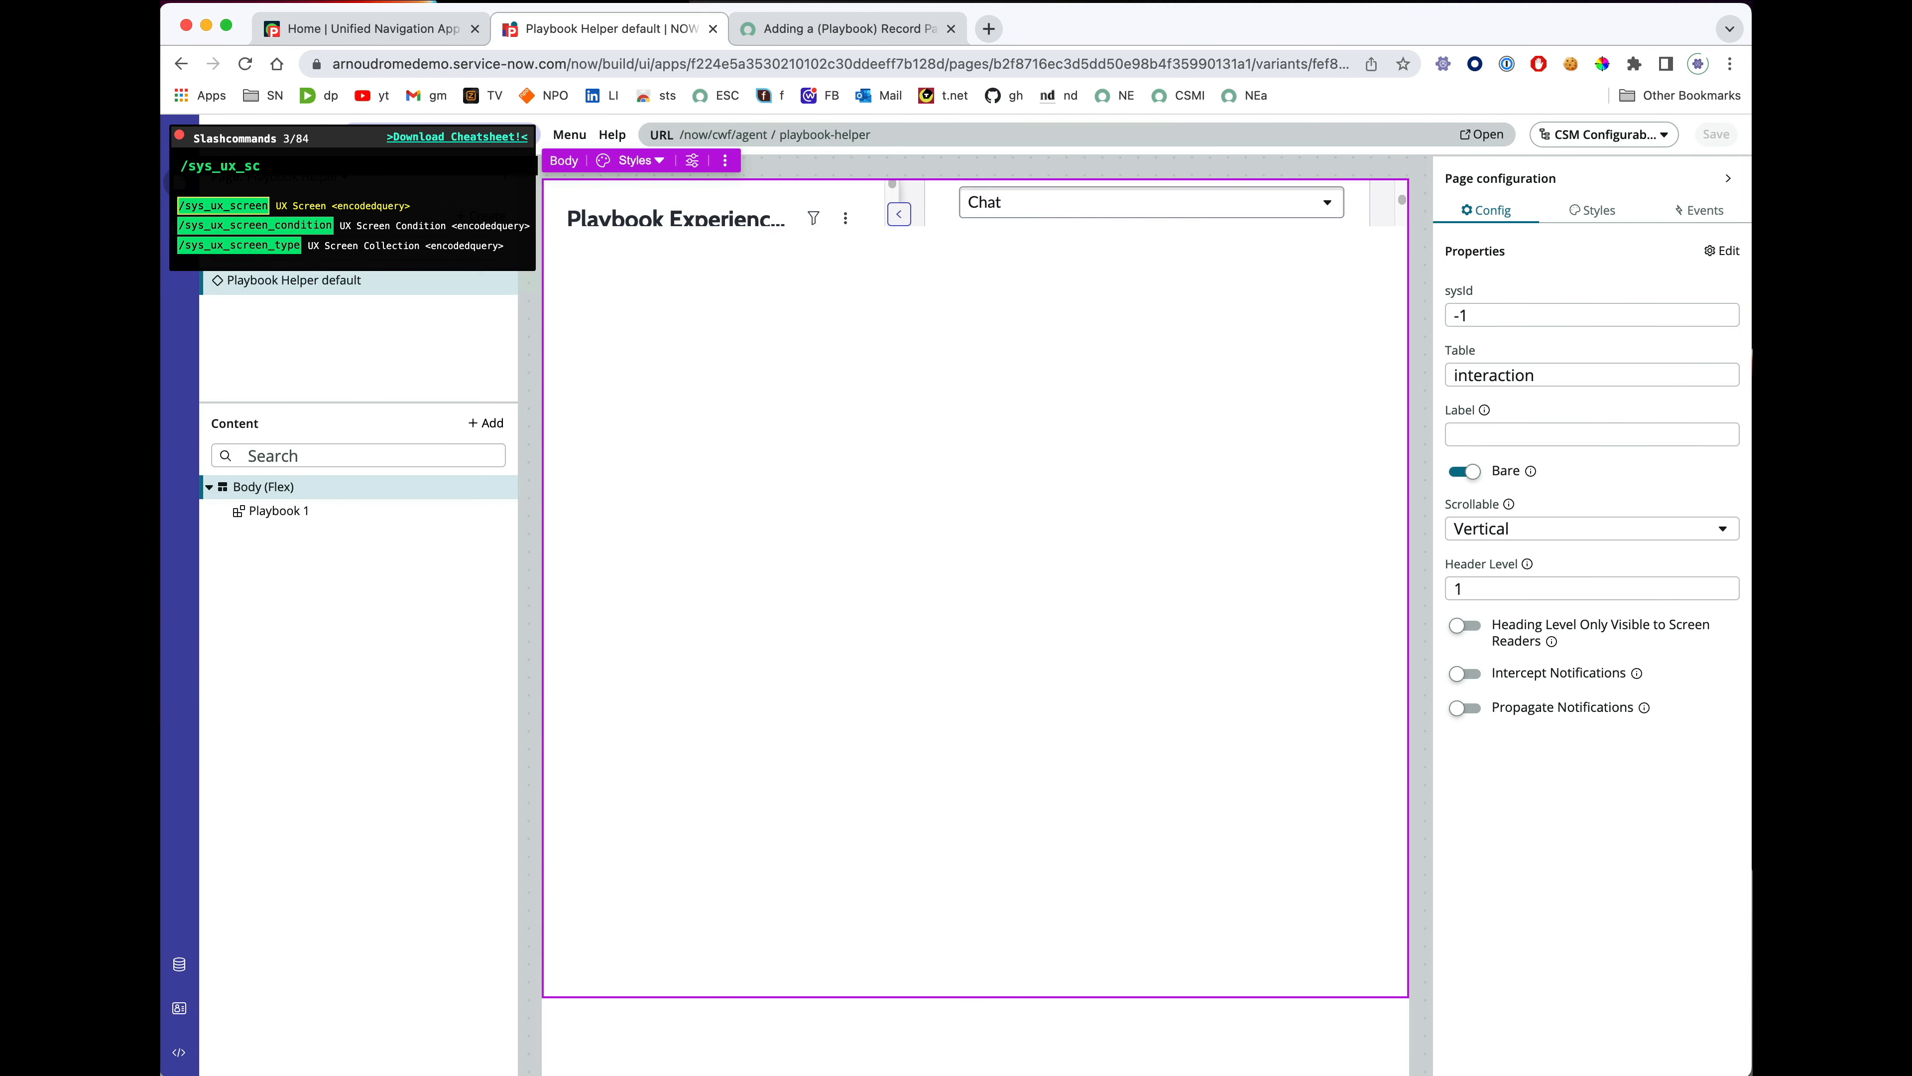
pyautogui.press('Down')
pyautogui.press('Down')
pyautogui.press('Tab')
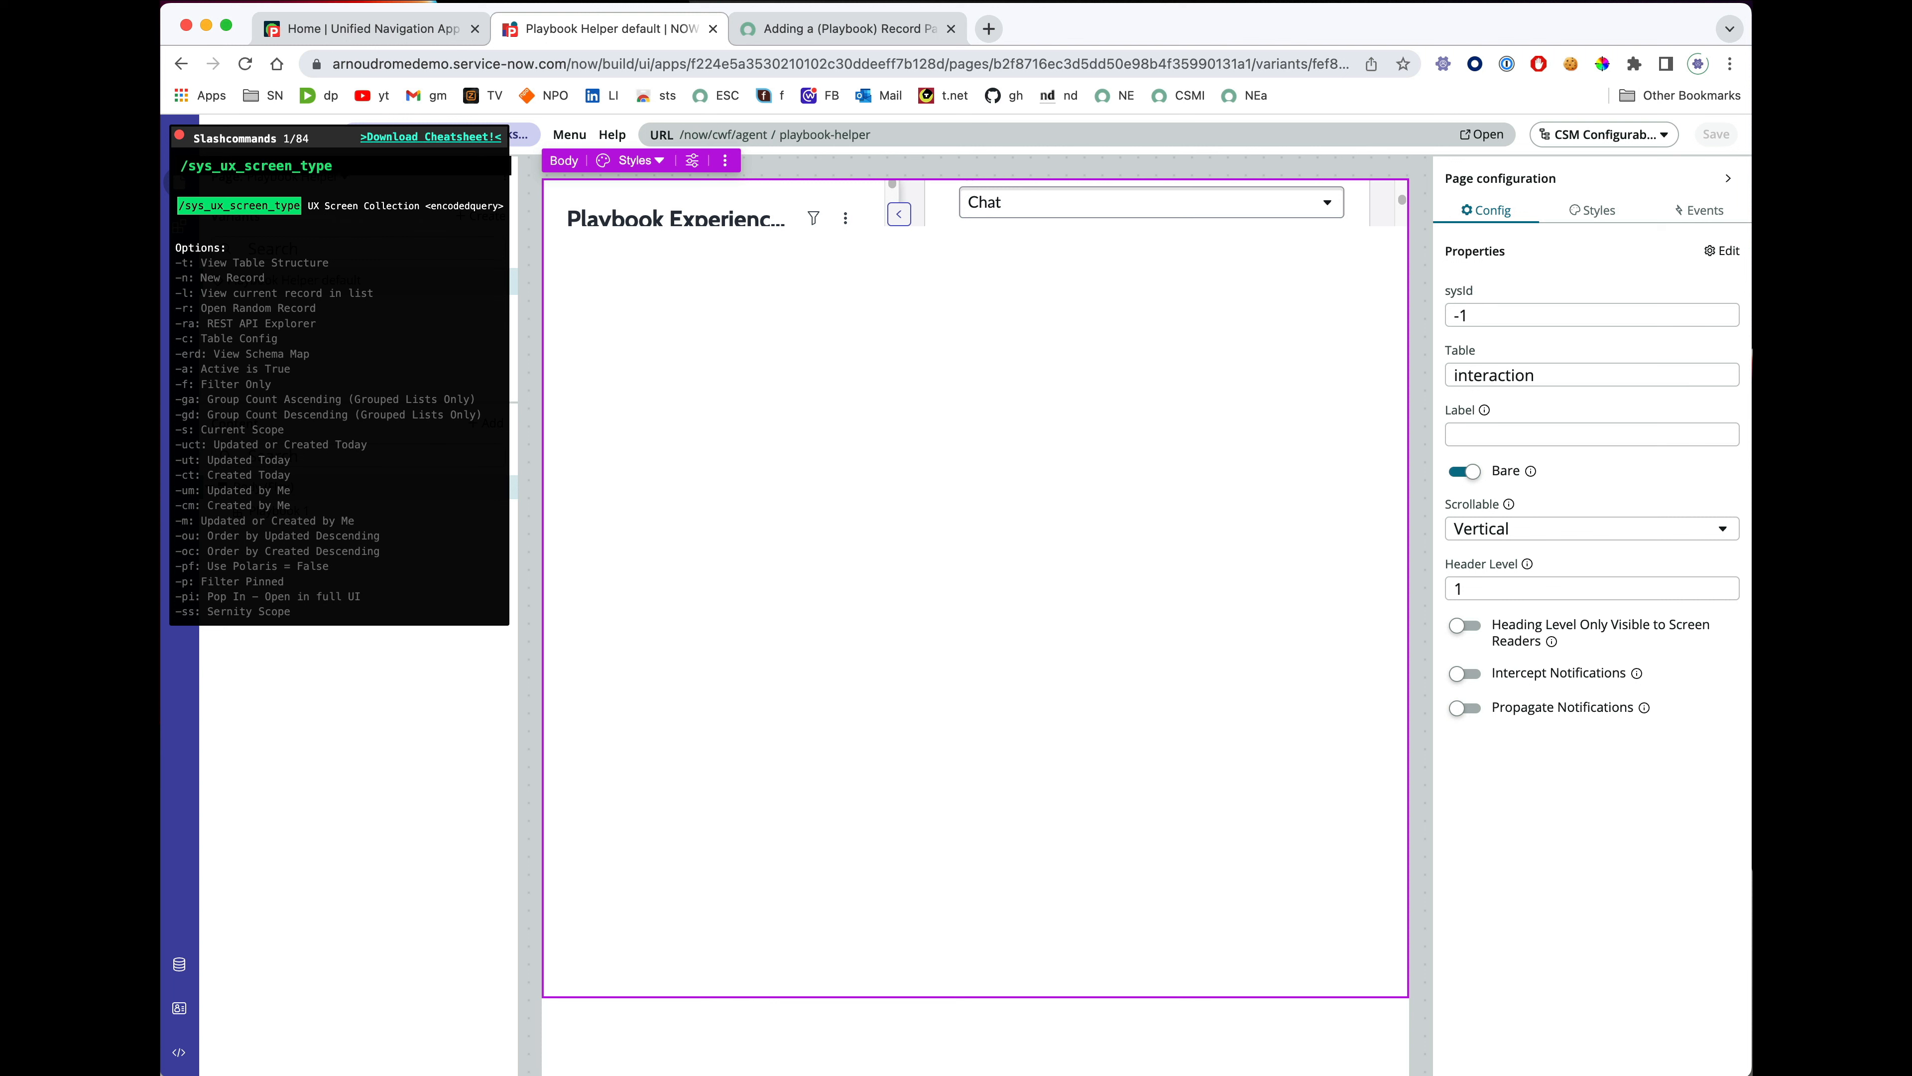
pyautogui.write('-n')
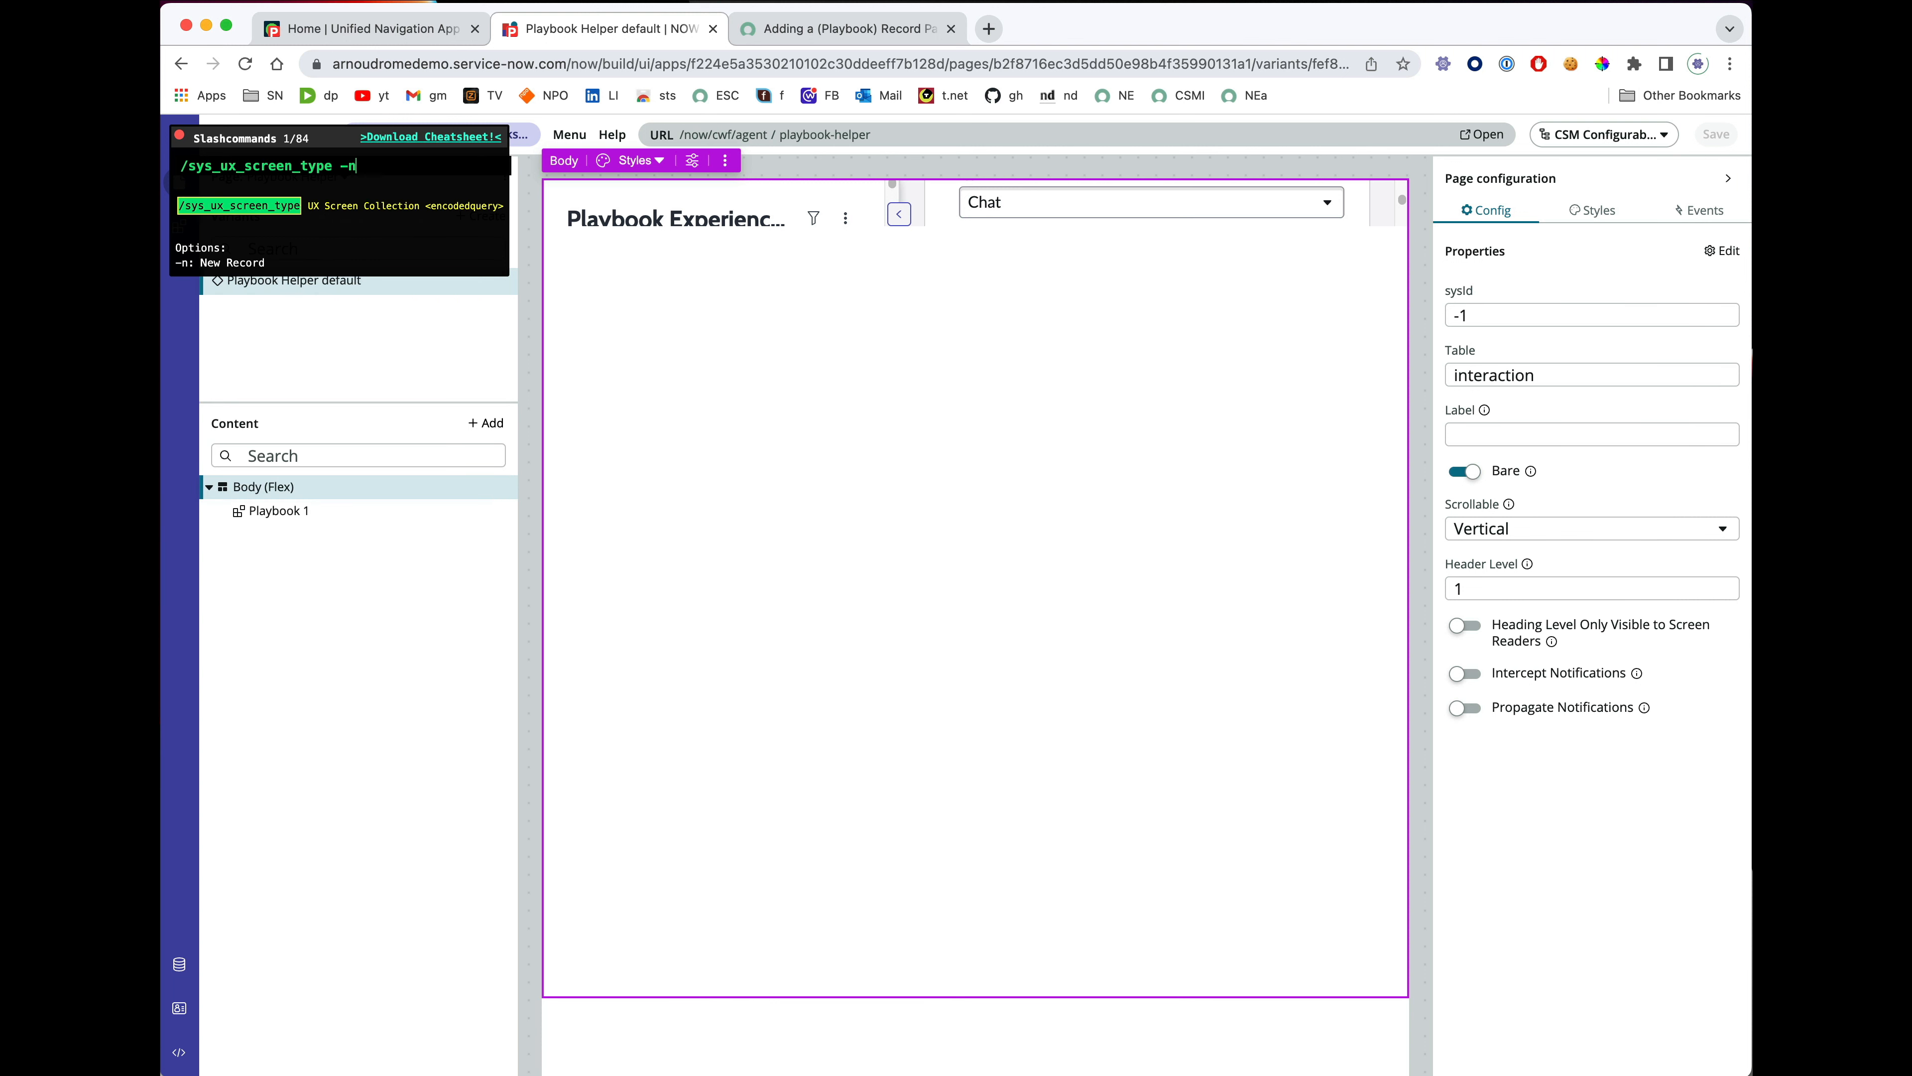
pyautogui.press('Return')
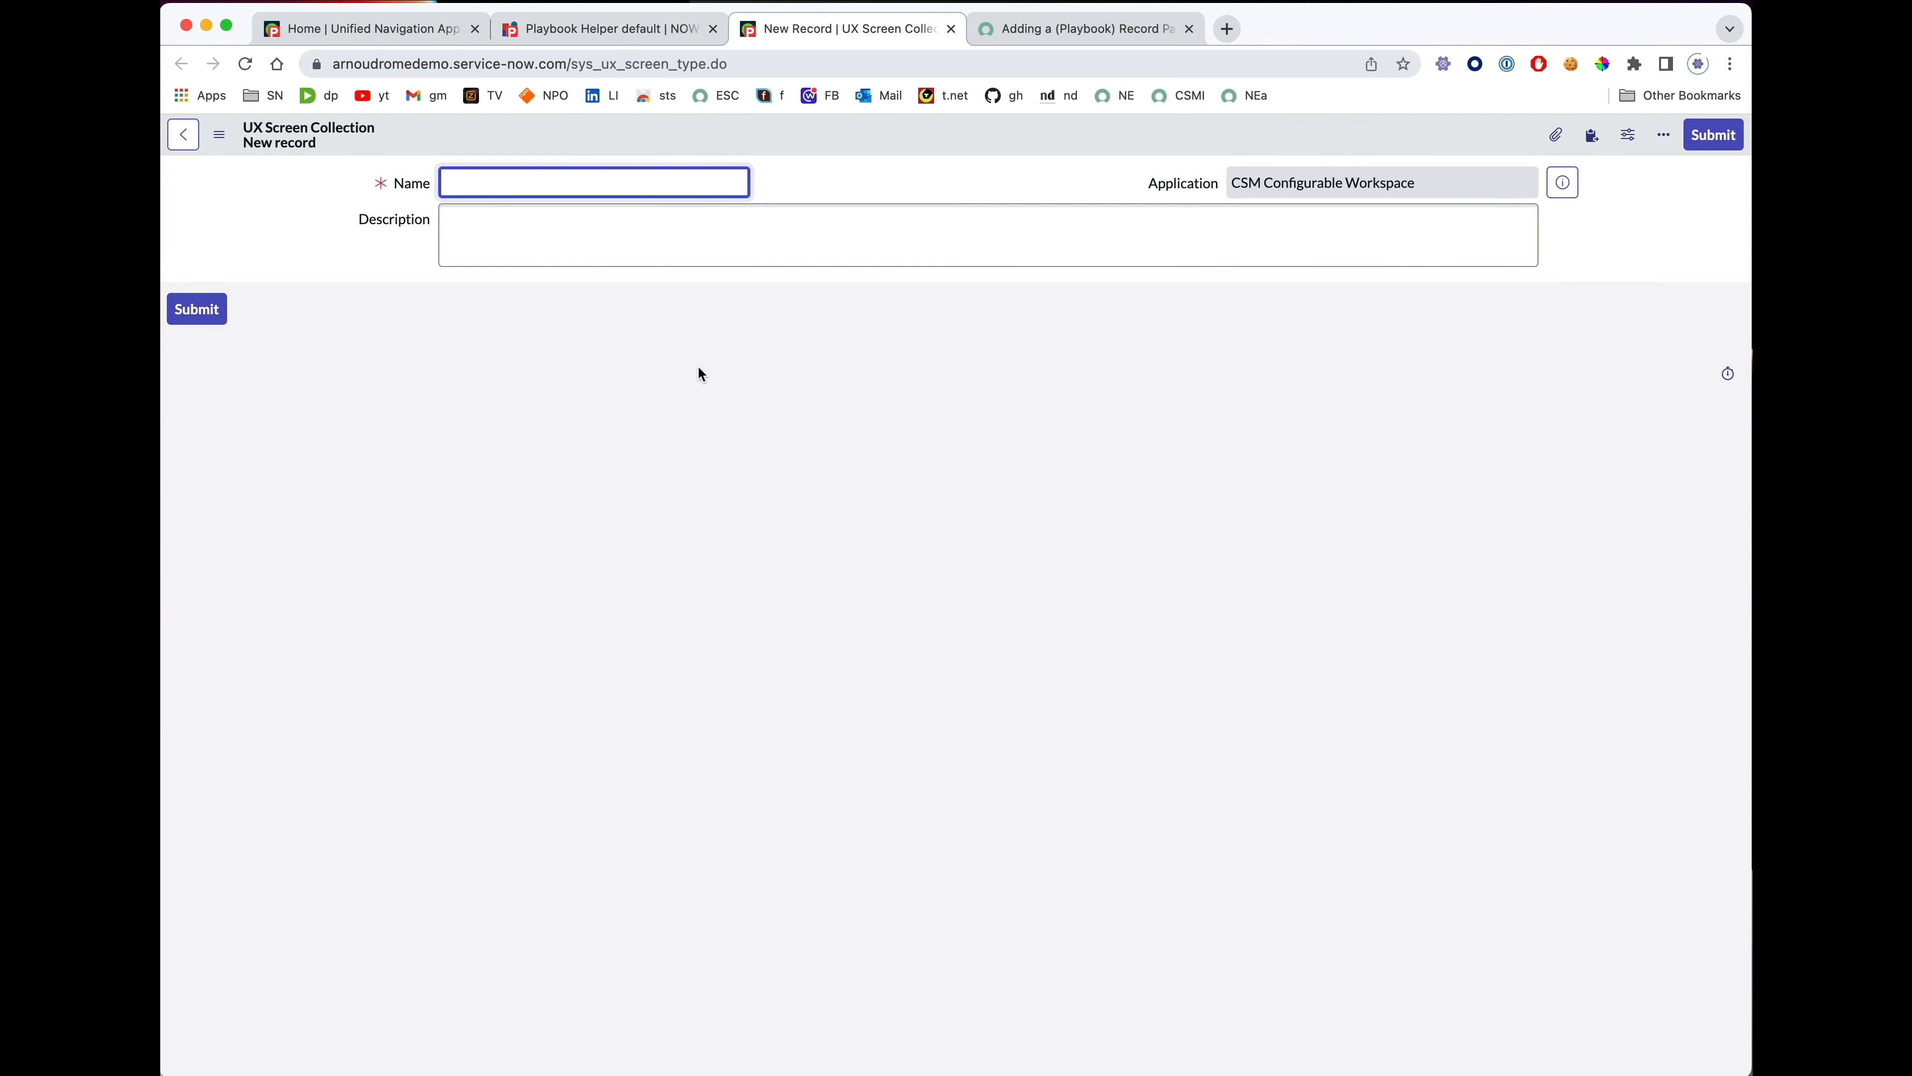
pyautogui.write('Playbook Tab')
pyautogui.press('Return')
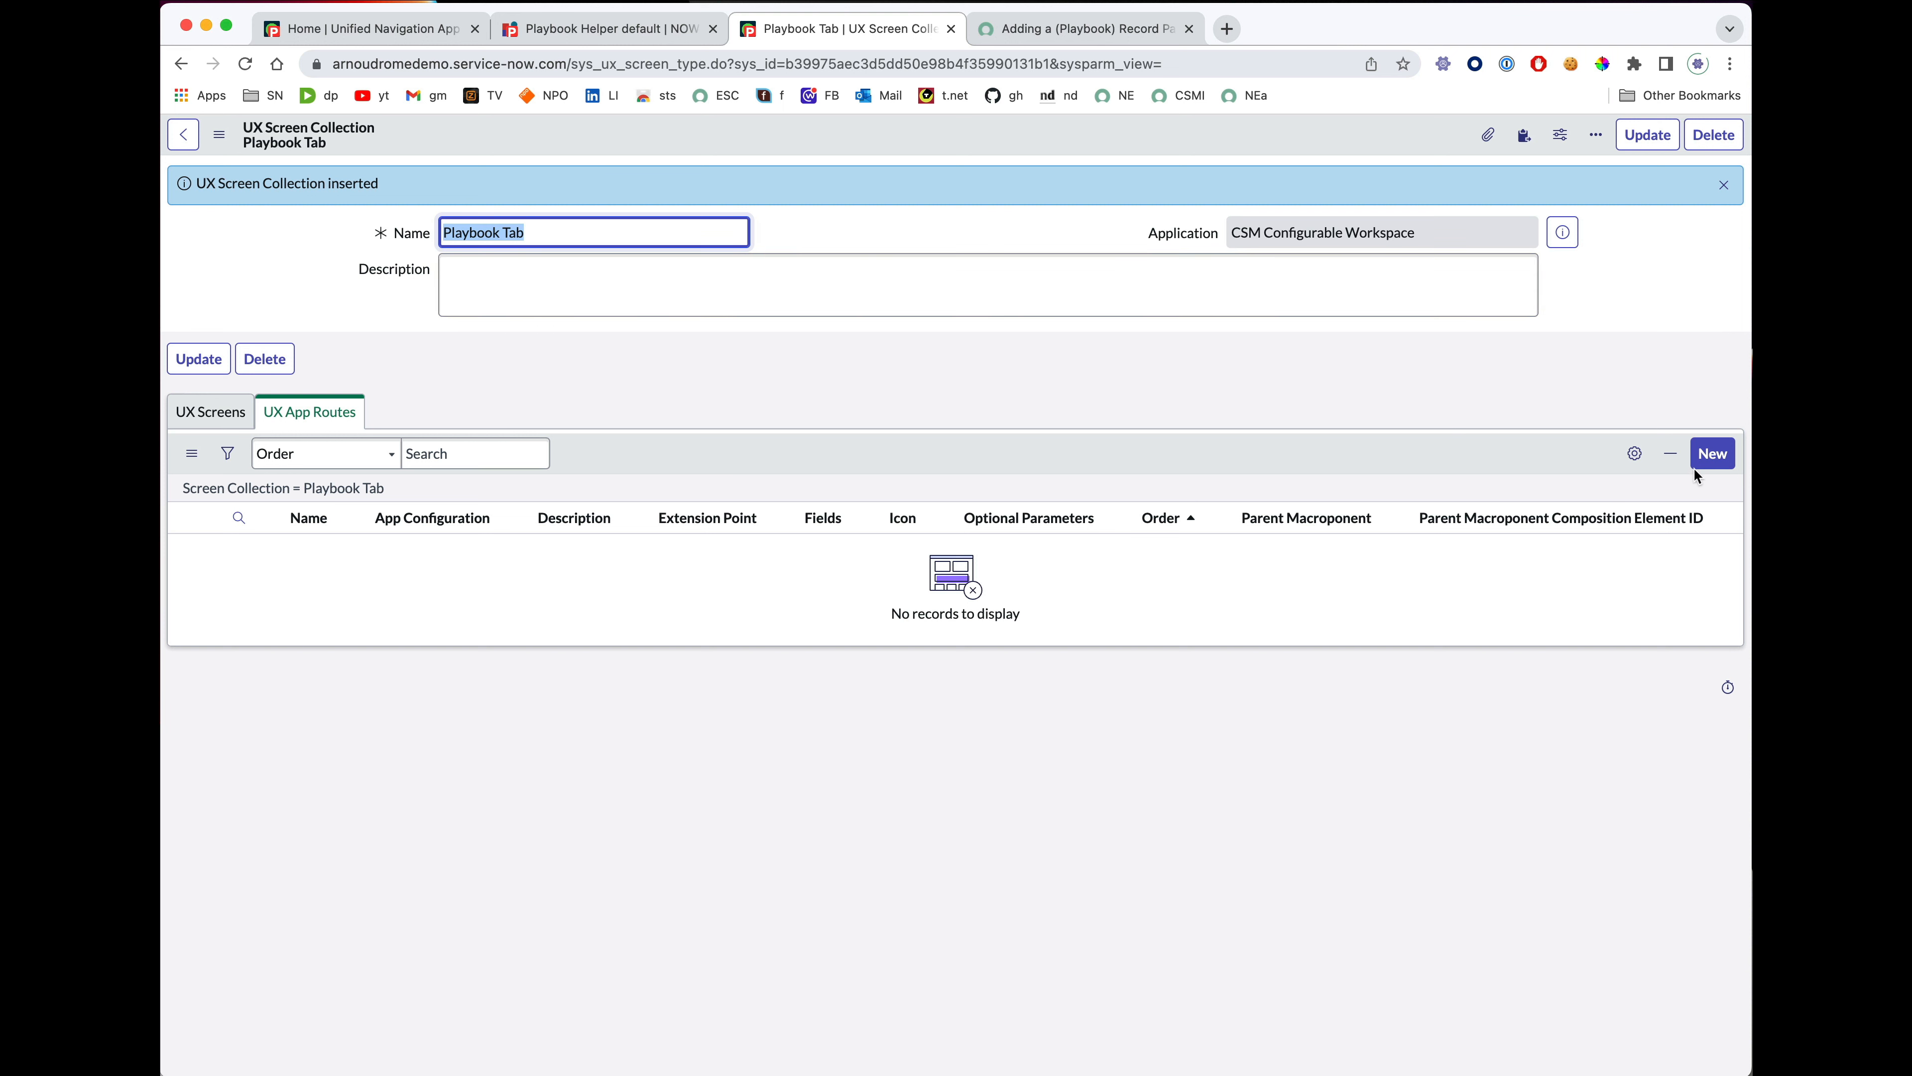
# Start a new UX App Route from the Playbook Tab collection with the name Playbook and the route playbook-tab.
pyautogui.click(1711, 463)
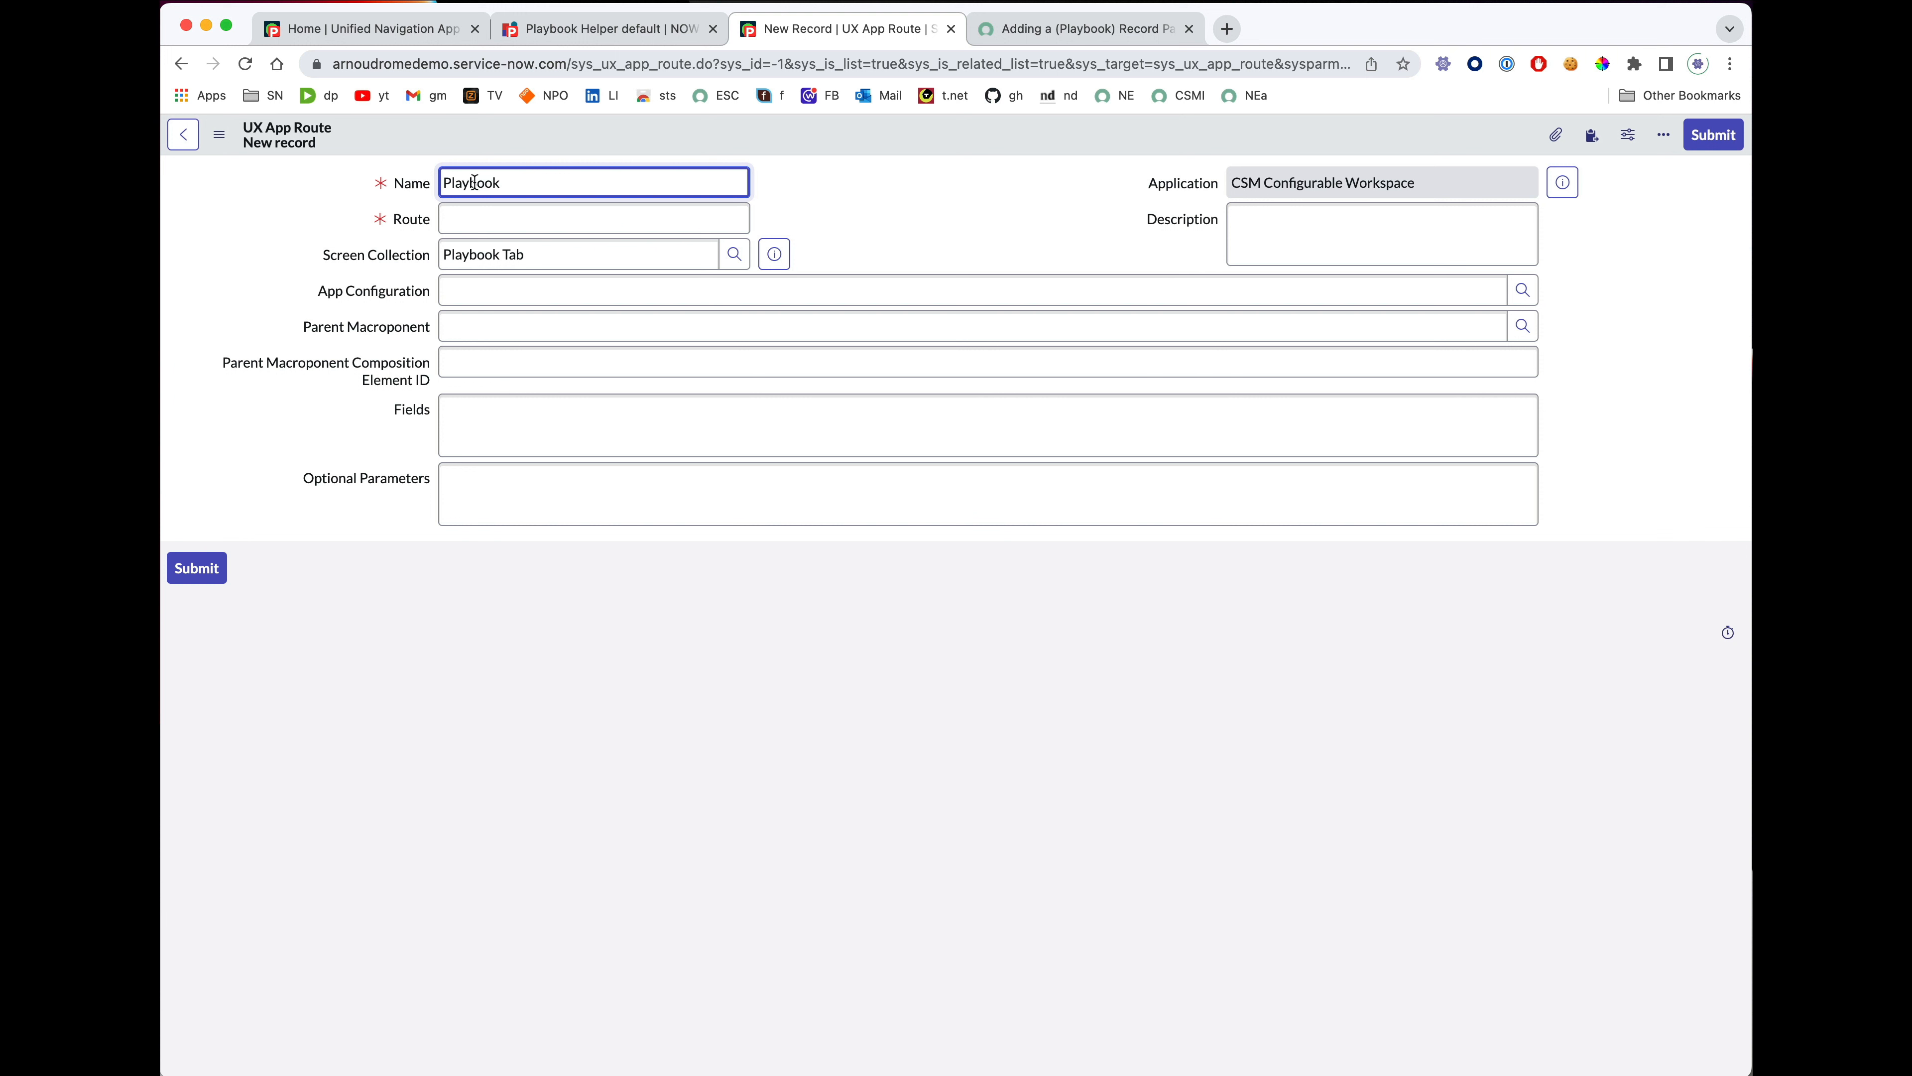
pyautogui.click(516, 219)
pyautogui.write('P')
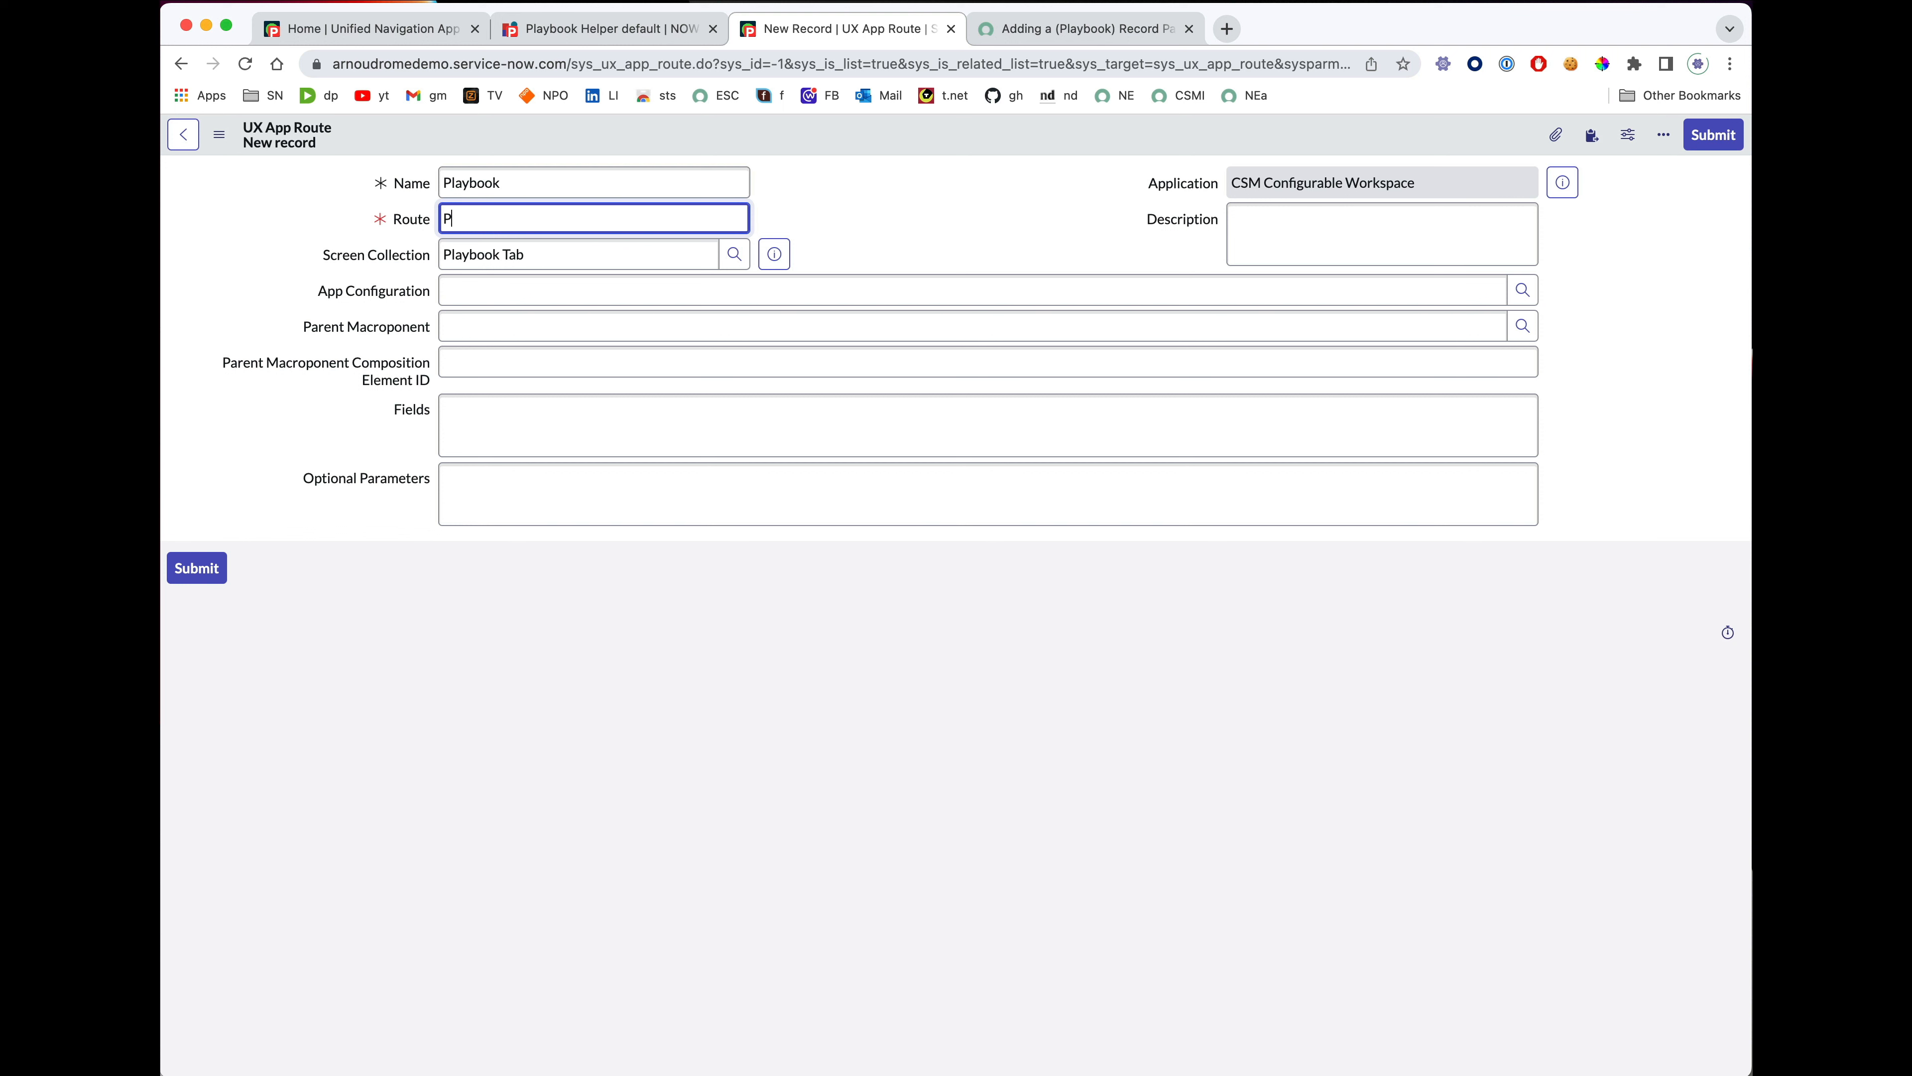
pyautogui.write('laybook-tab')
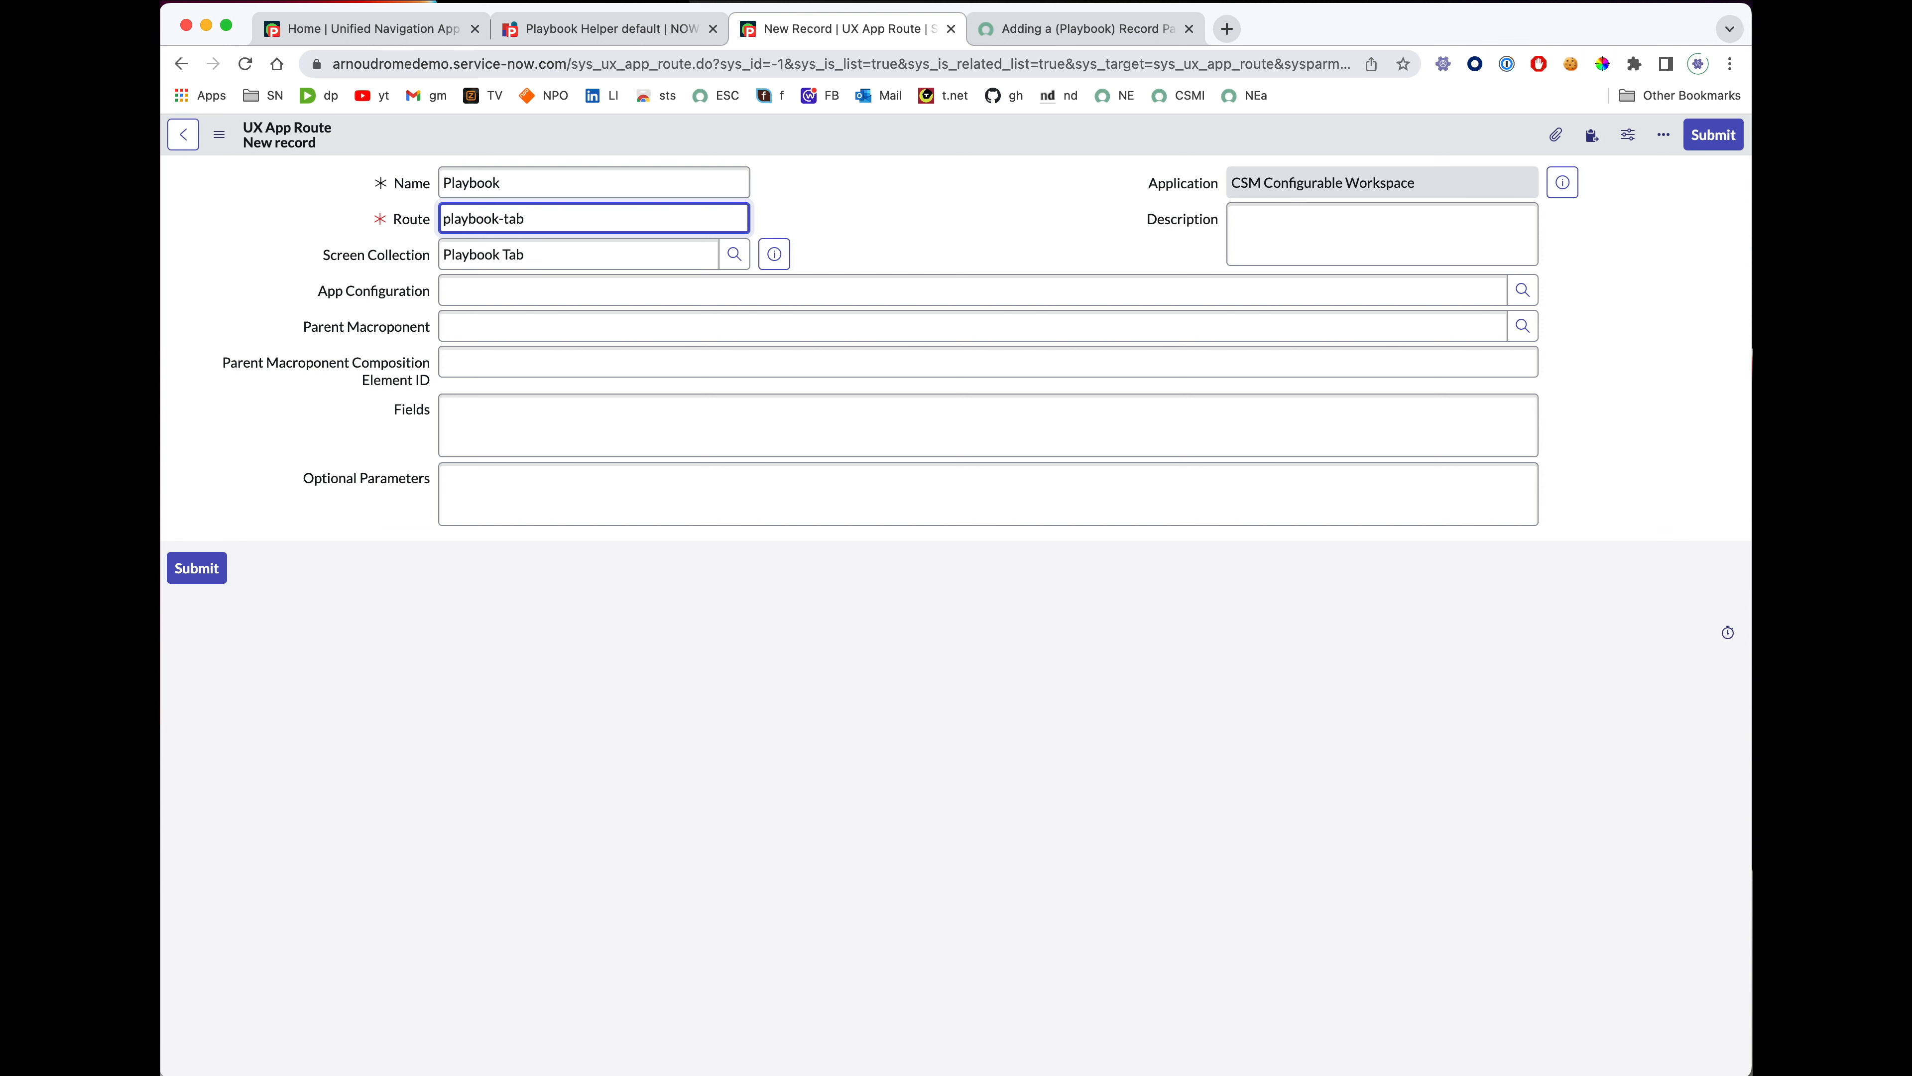
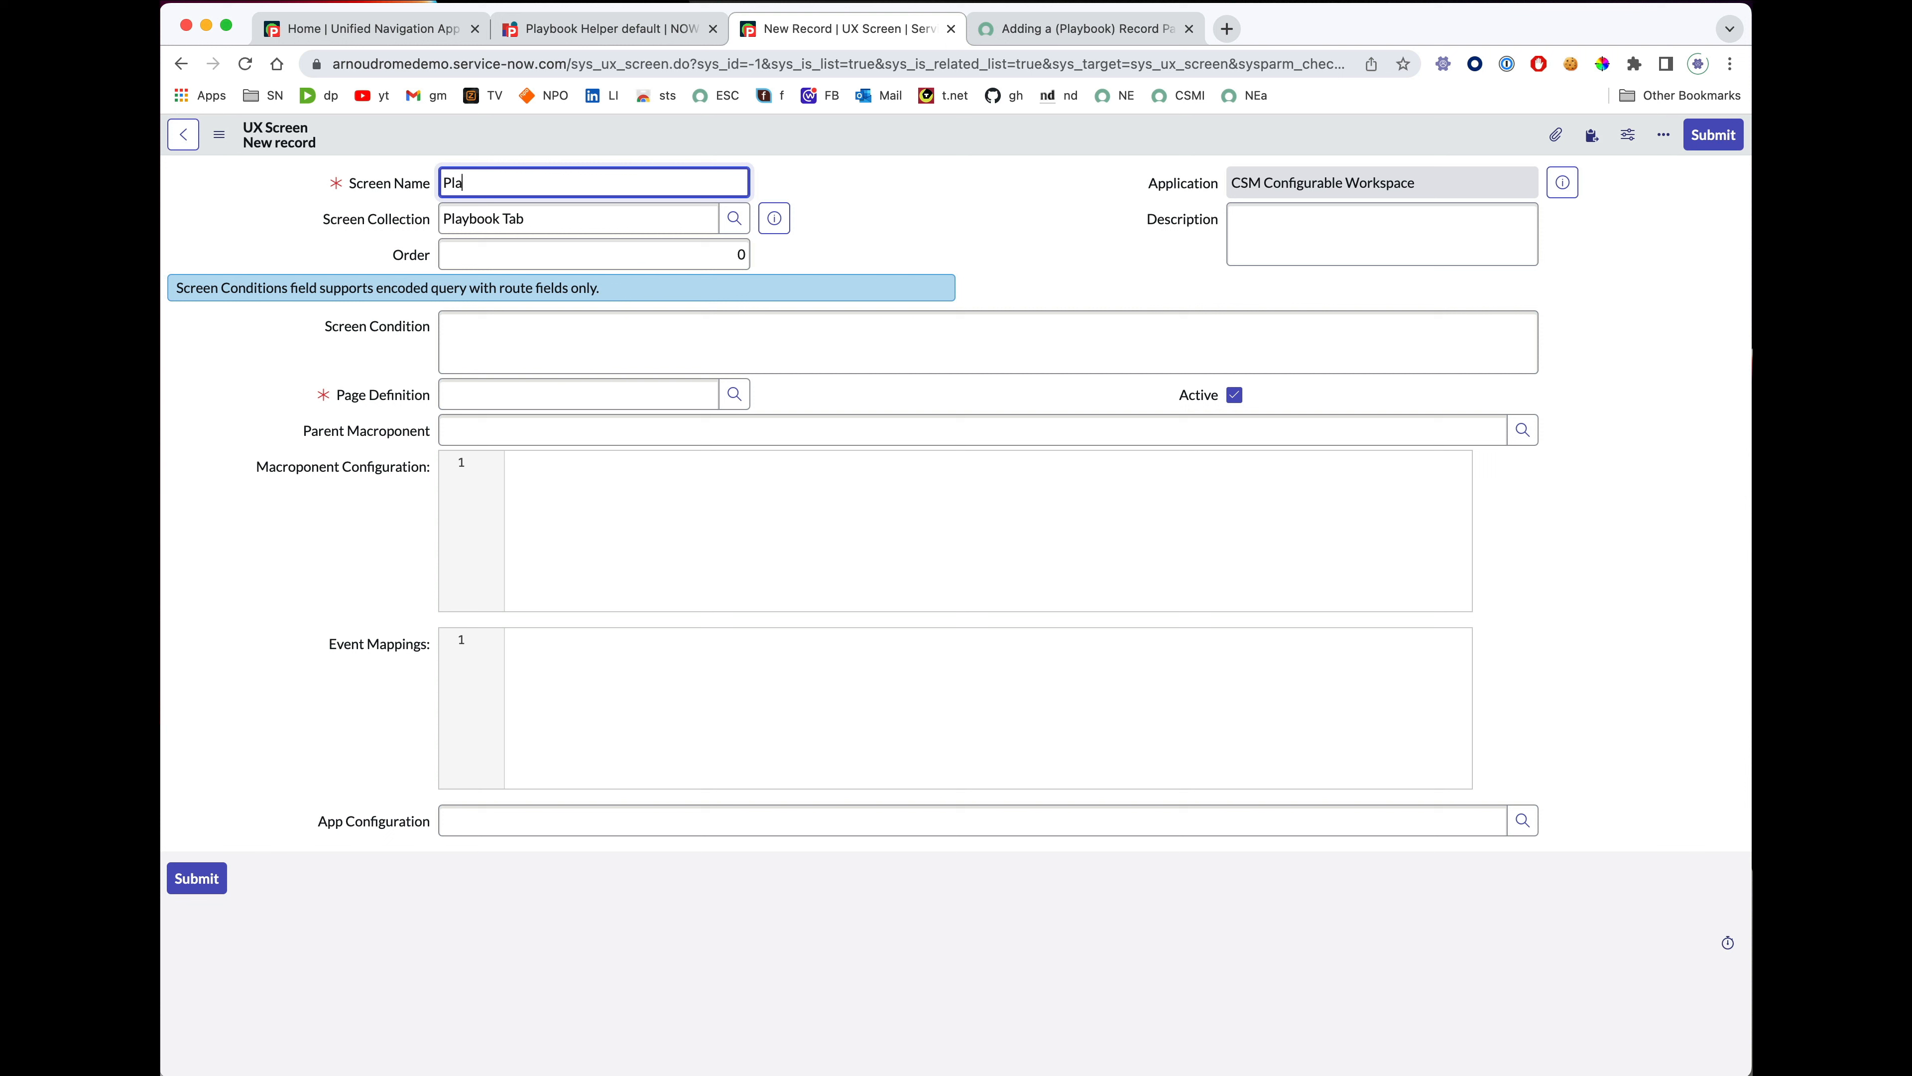
# Name the new UX Screen record Playbook Tab and set its Page Definition to Playbook Helper.
pyautogui.write('ook Tab')
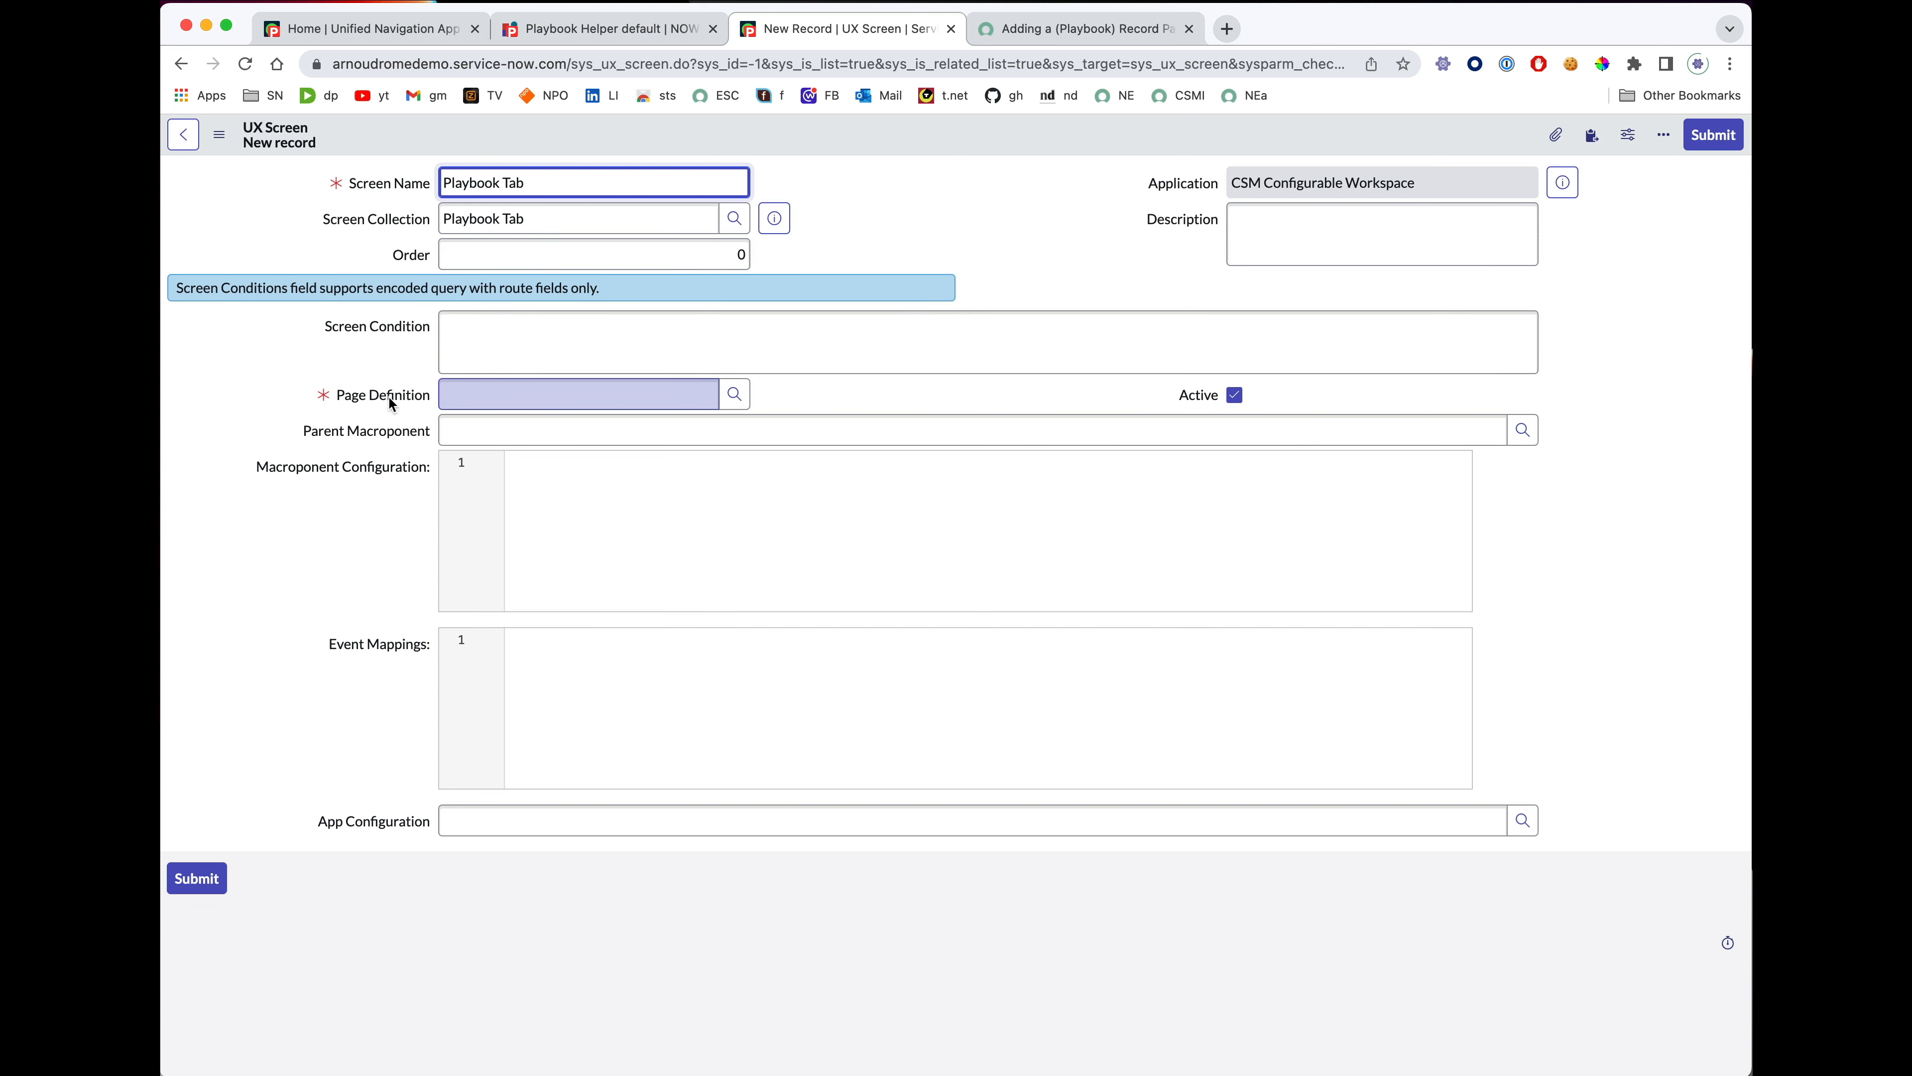
pyautogui.click(503, 396)
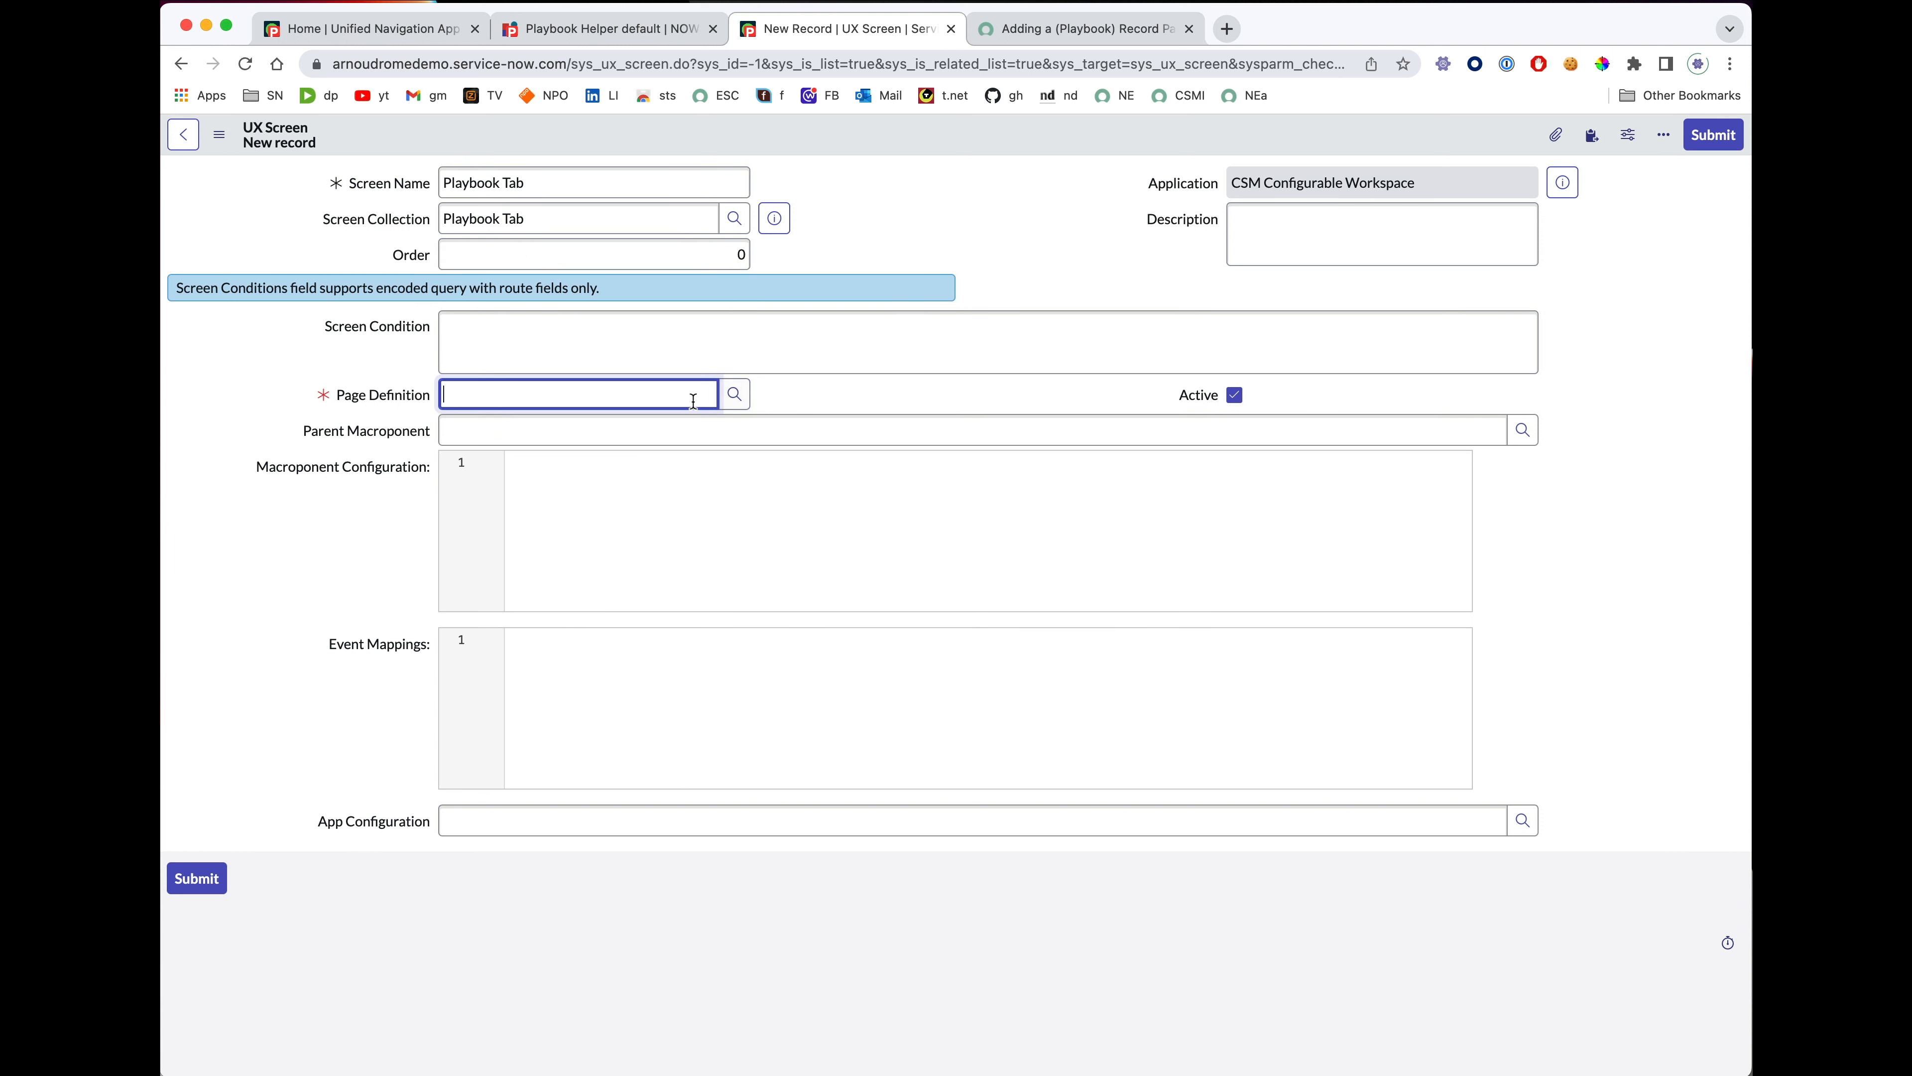
pyautogui.write('play')
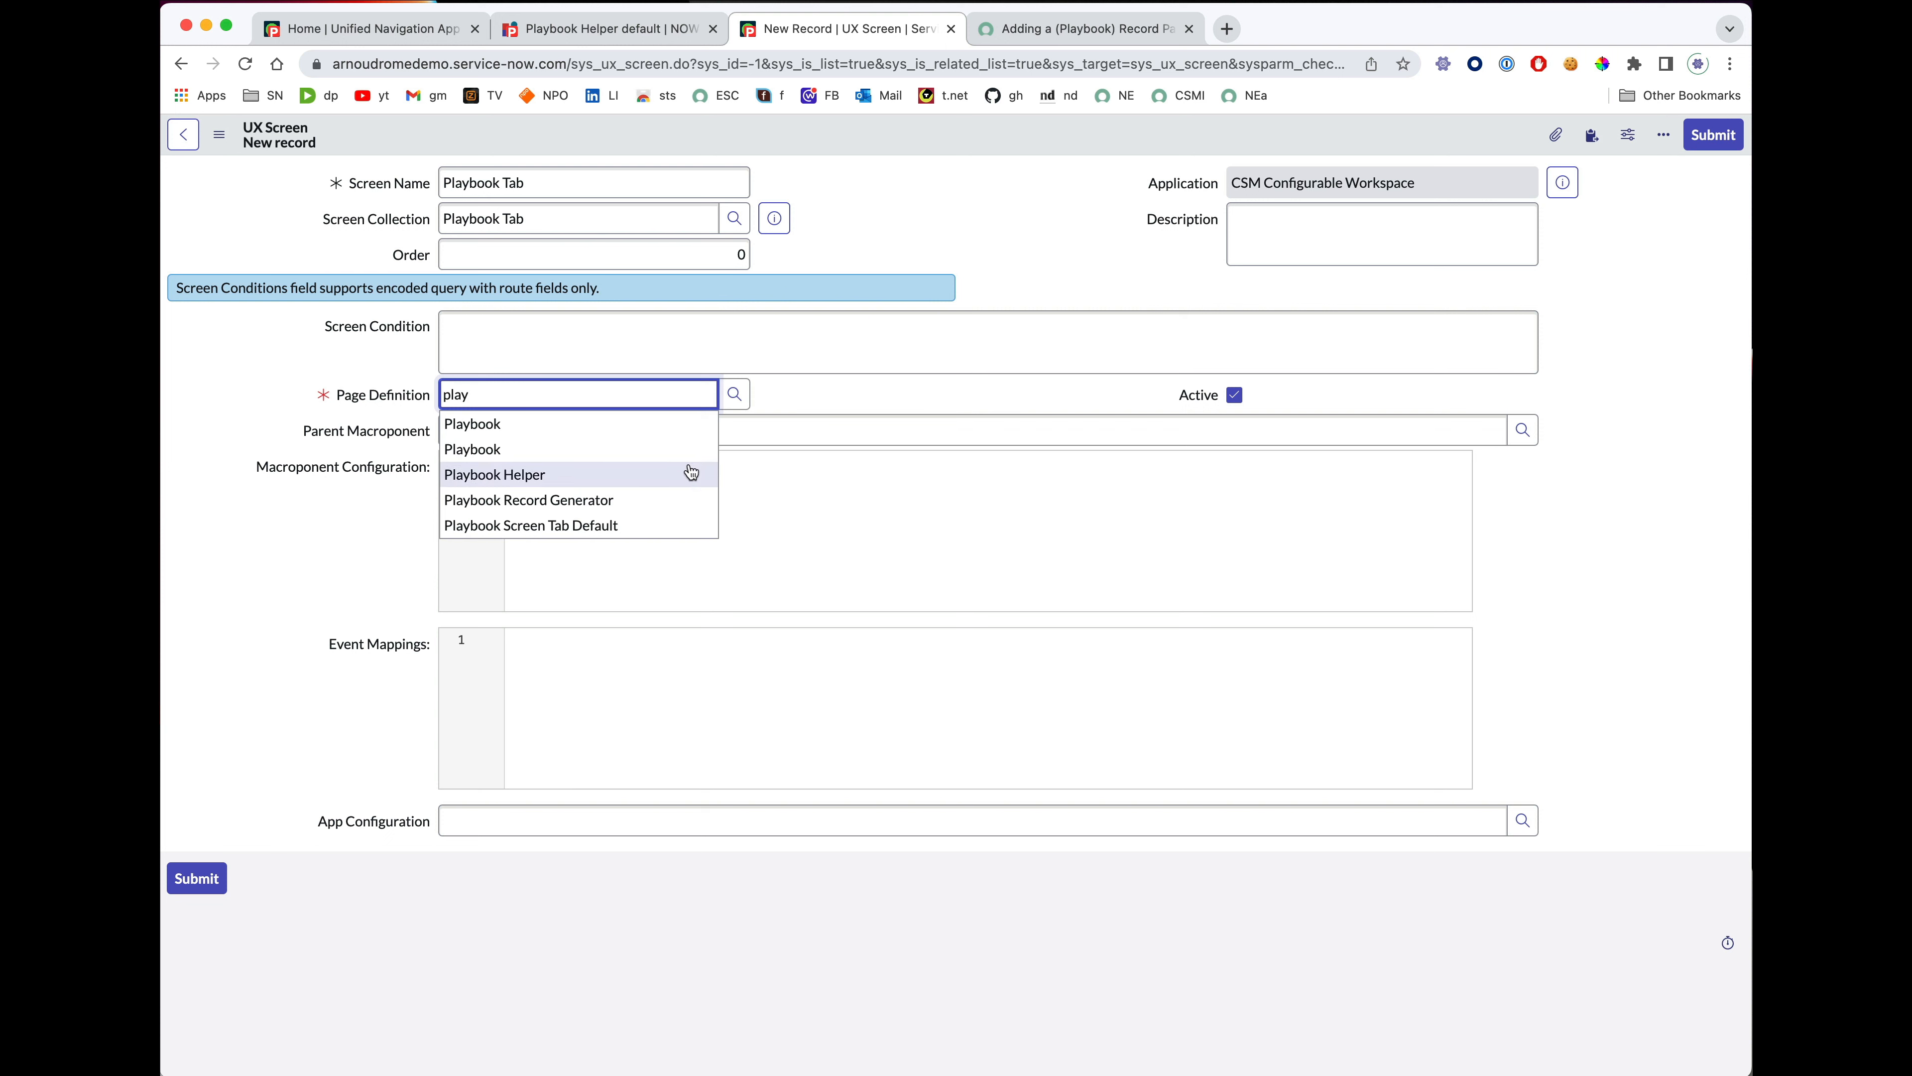
pyautogui.click(659, 477)
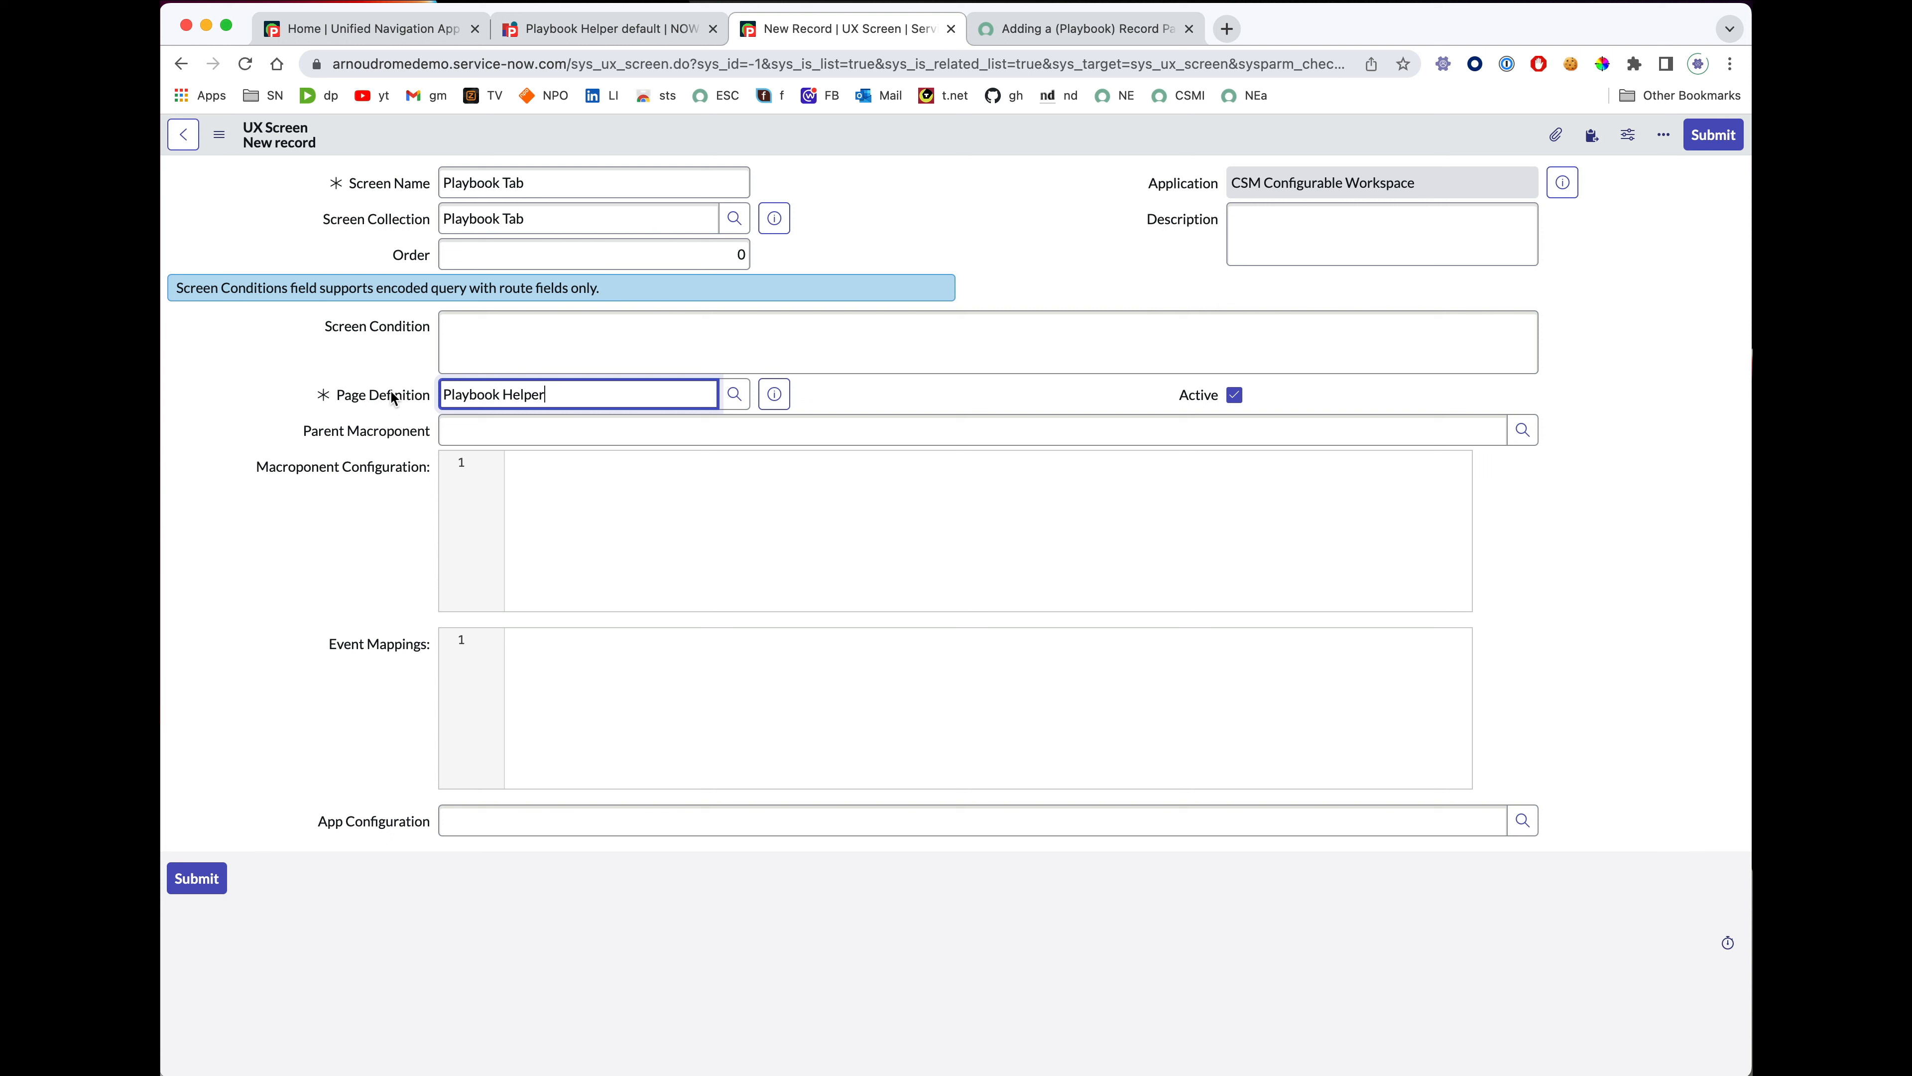
# Set Parent Macroponent to Record Page Tabs and App Configuration to CSM/FSM Configurable Workspace App Config, and save the UX Screen record.
pyautogui.click(513, 440)
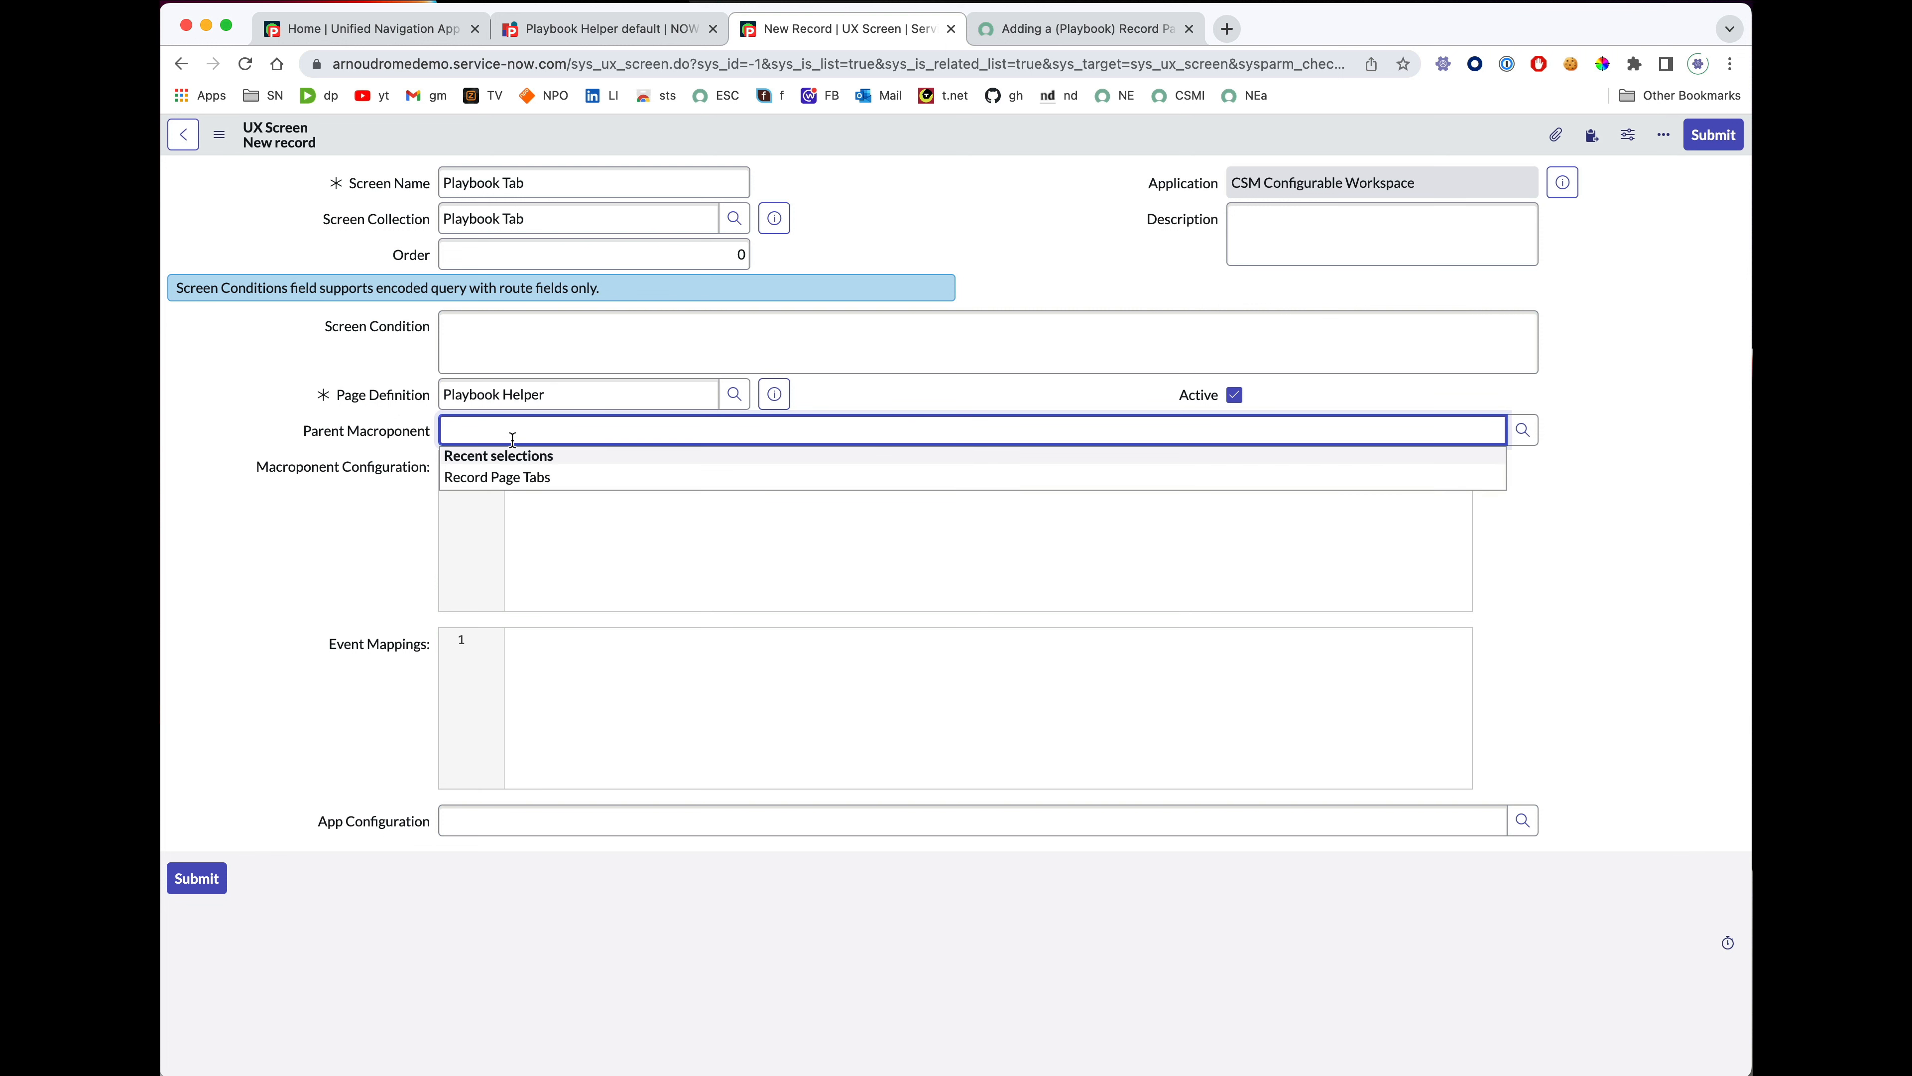
pyautogui.click(522, 483)
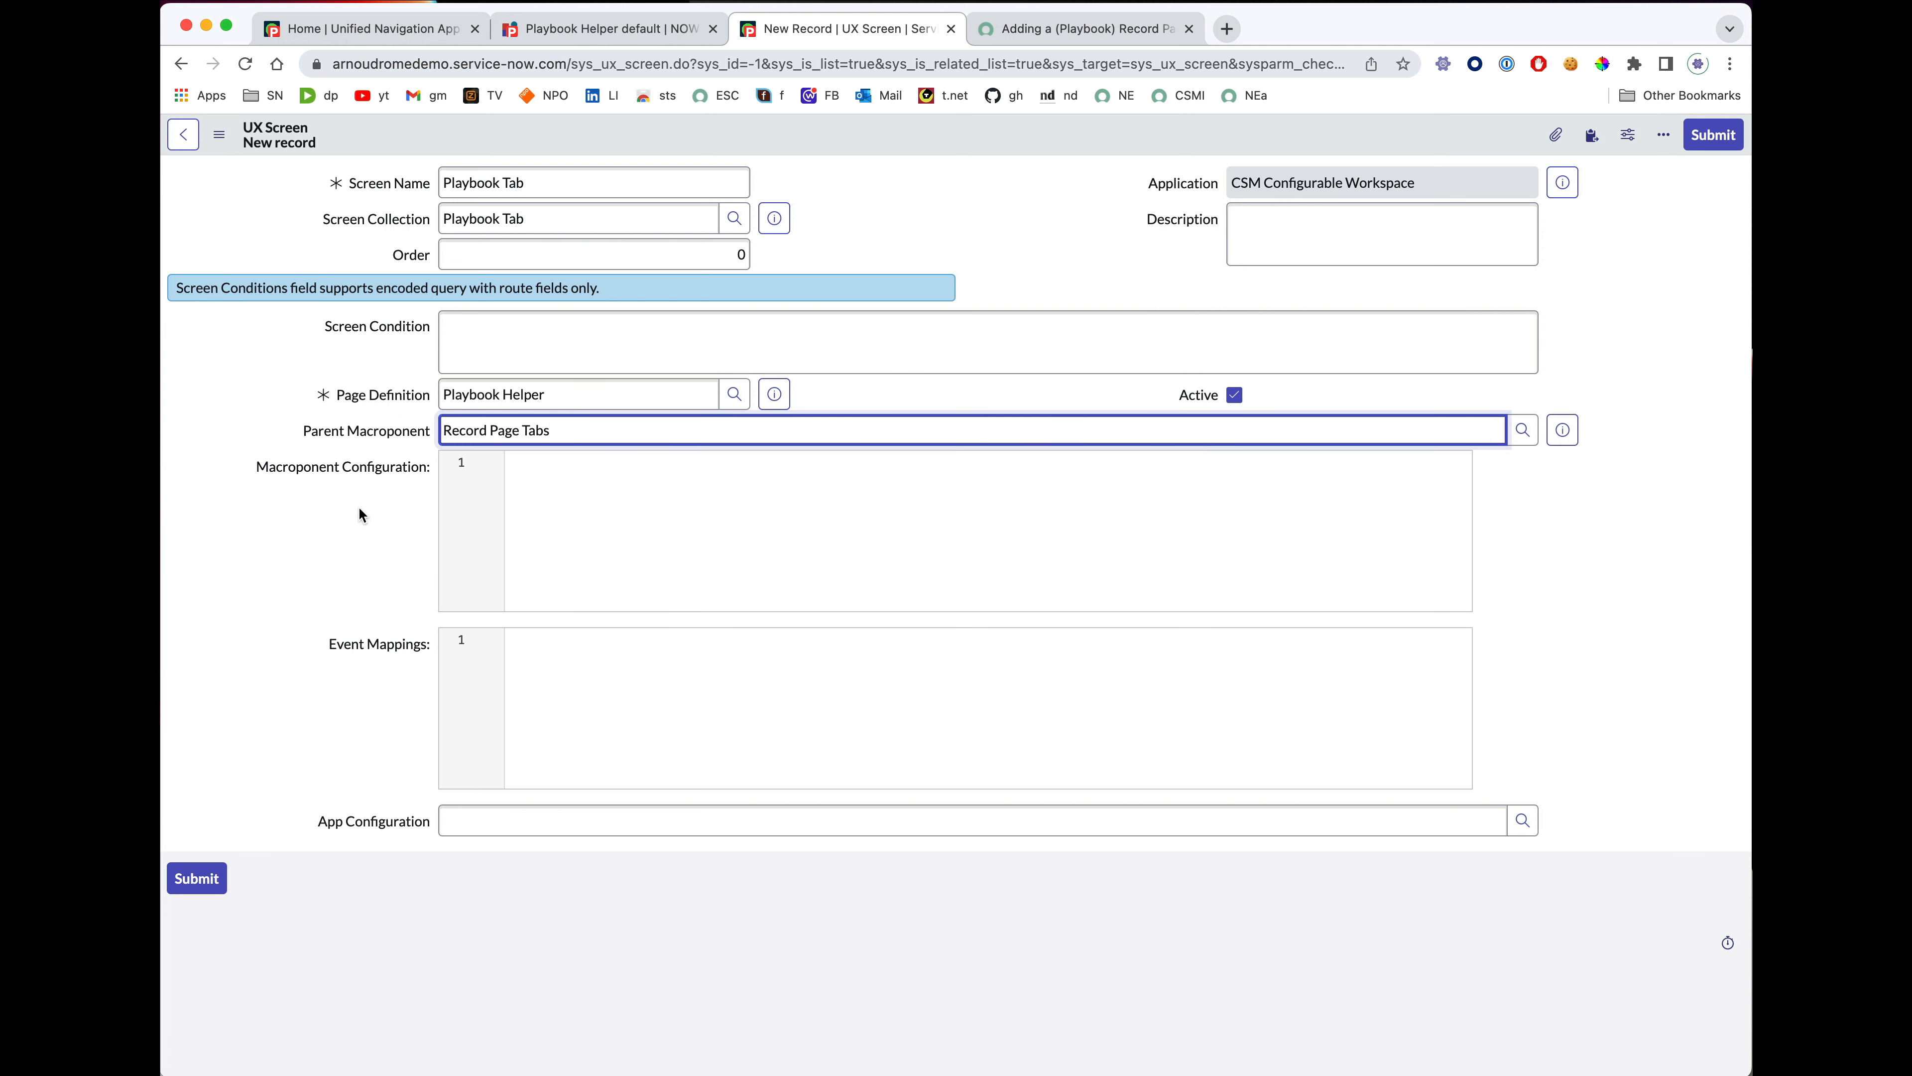
pyautogui.click(491, 829)
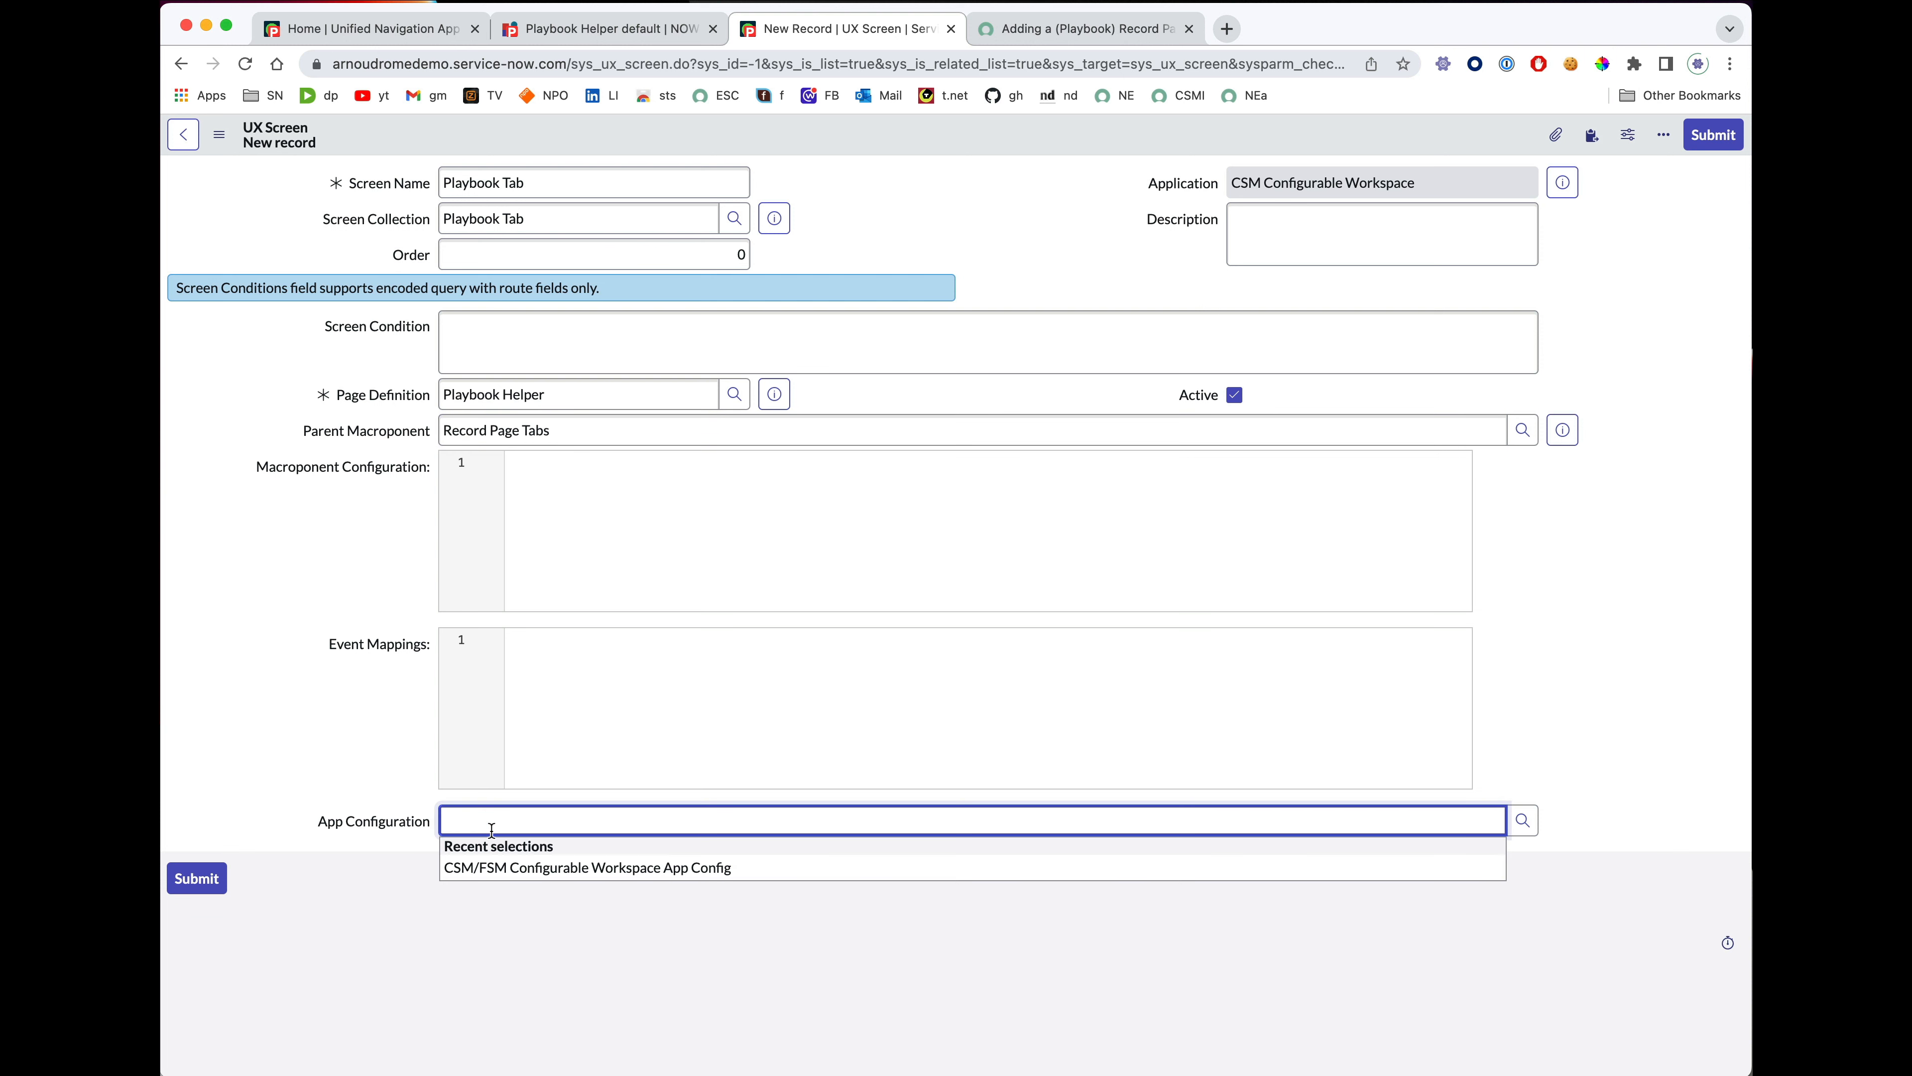
pyautogui.click(499, 872)
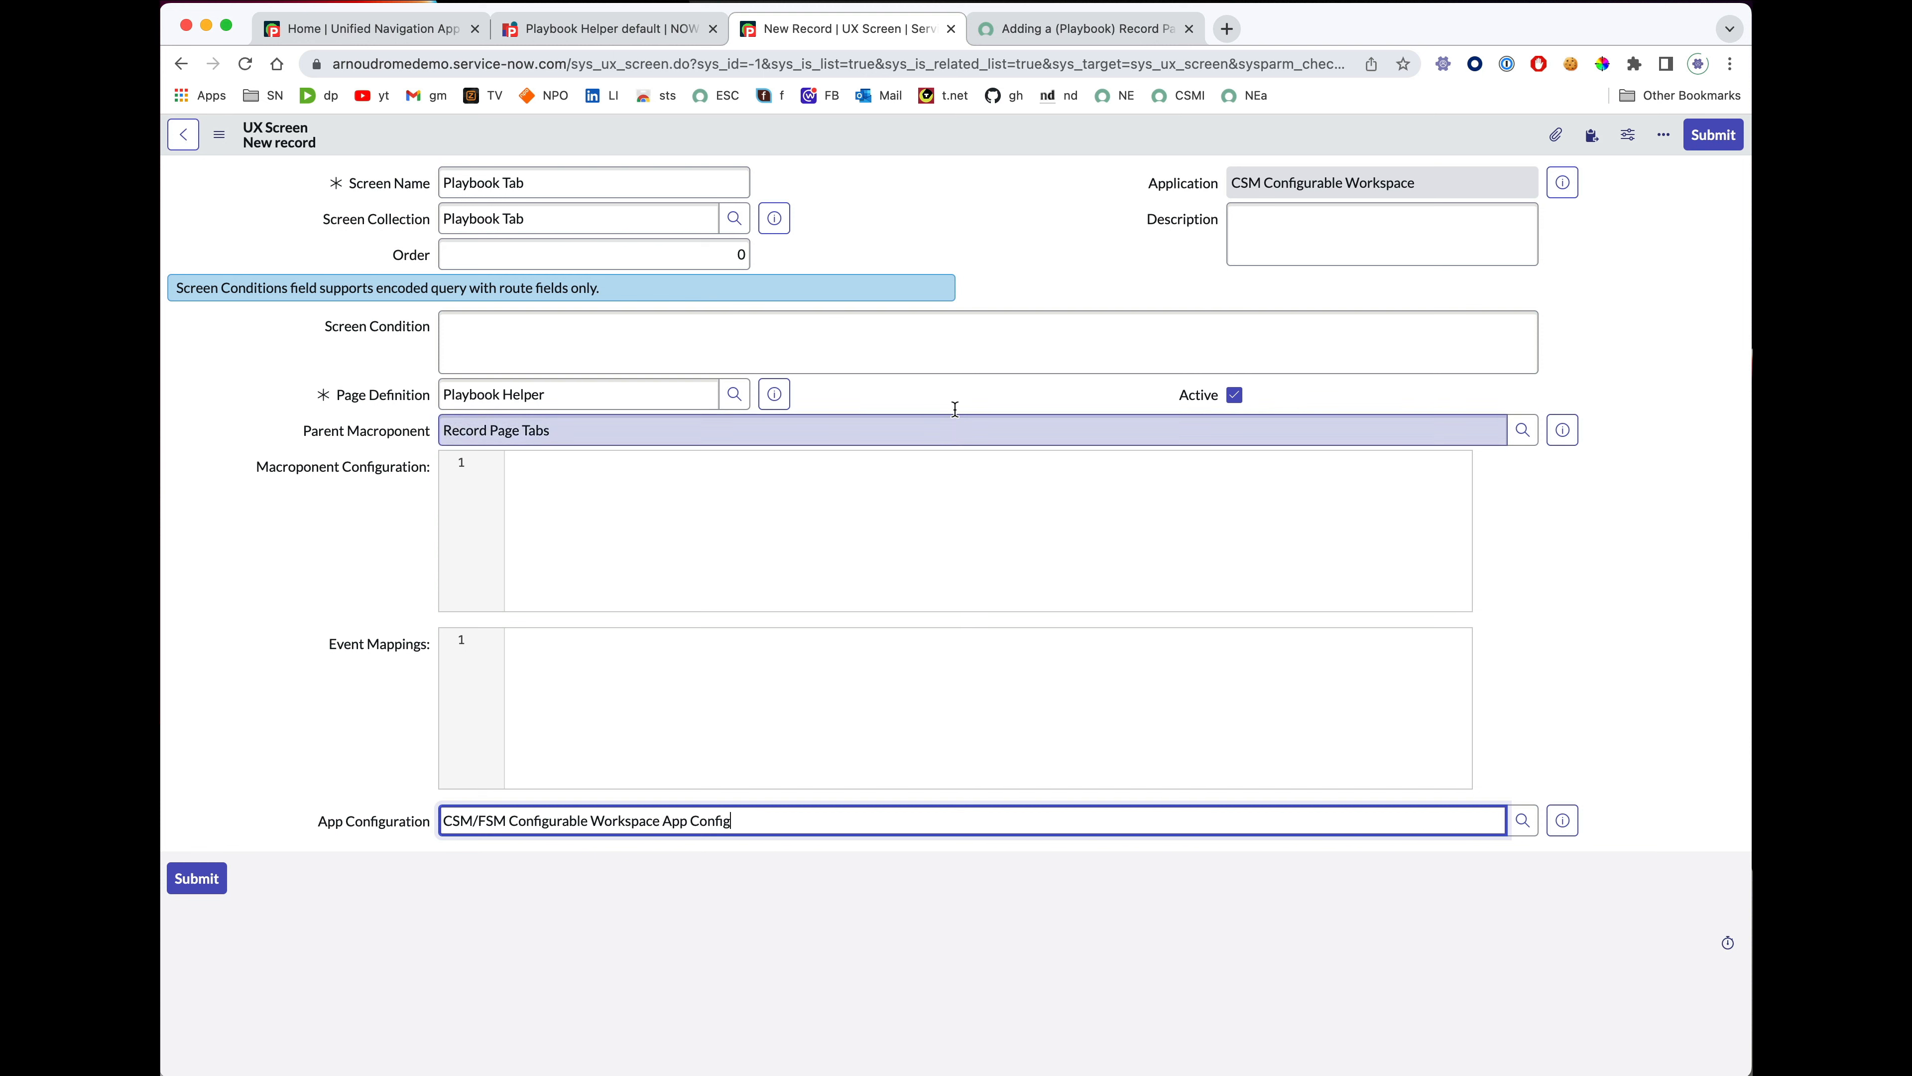
pyautogui.click(217, 888)
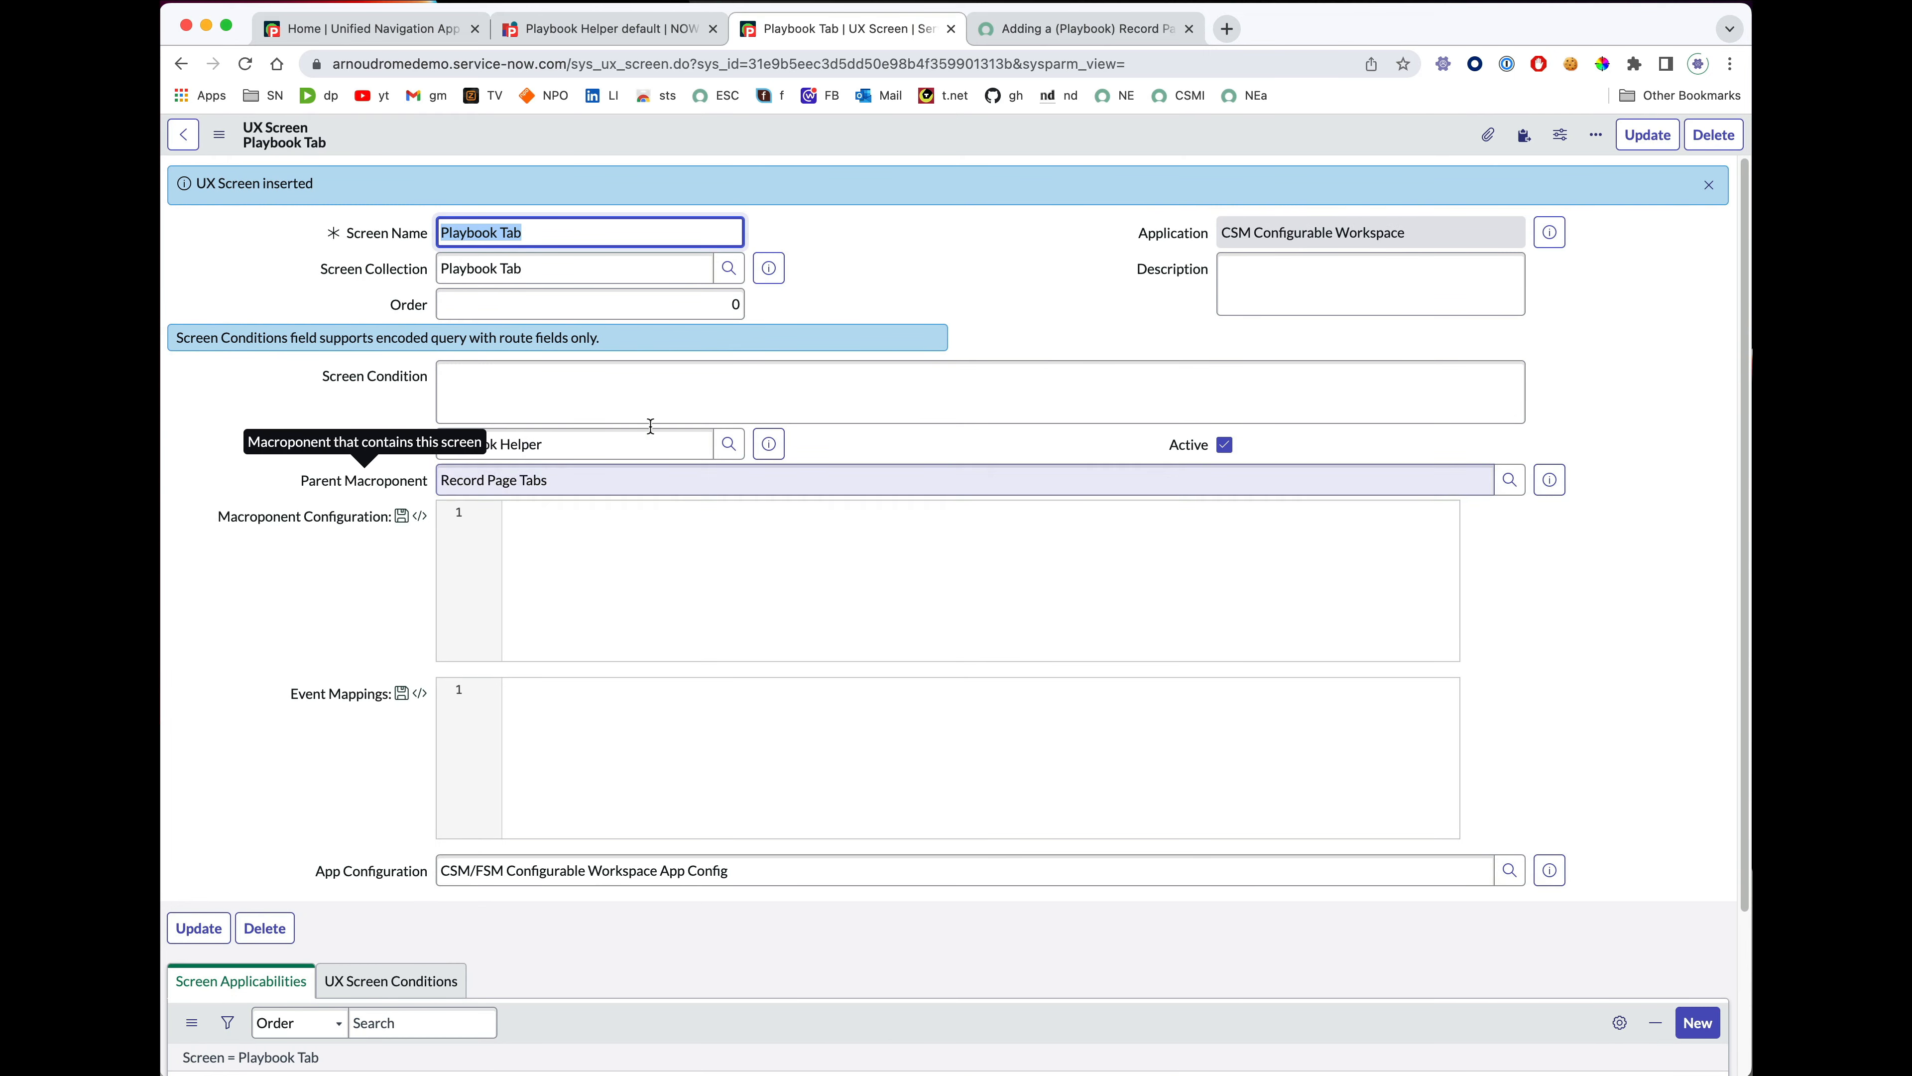
# Consult the community article's instructions for checking the tab and open a new interaction in the CSM/FSM Configurable Workspace.
pyautogui.click(1116, 35)
pyautogui.scroll(-3, 961, 350)
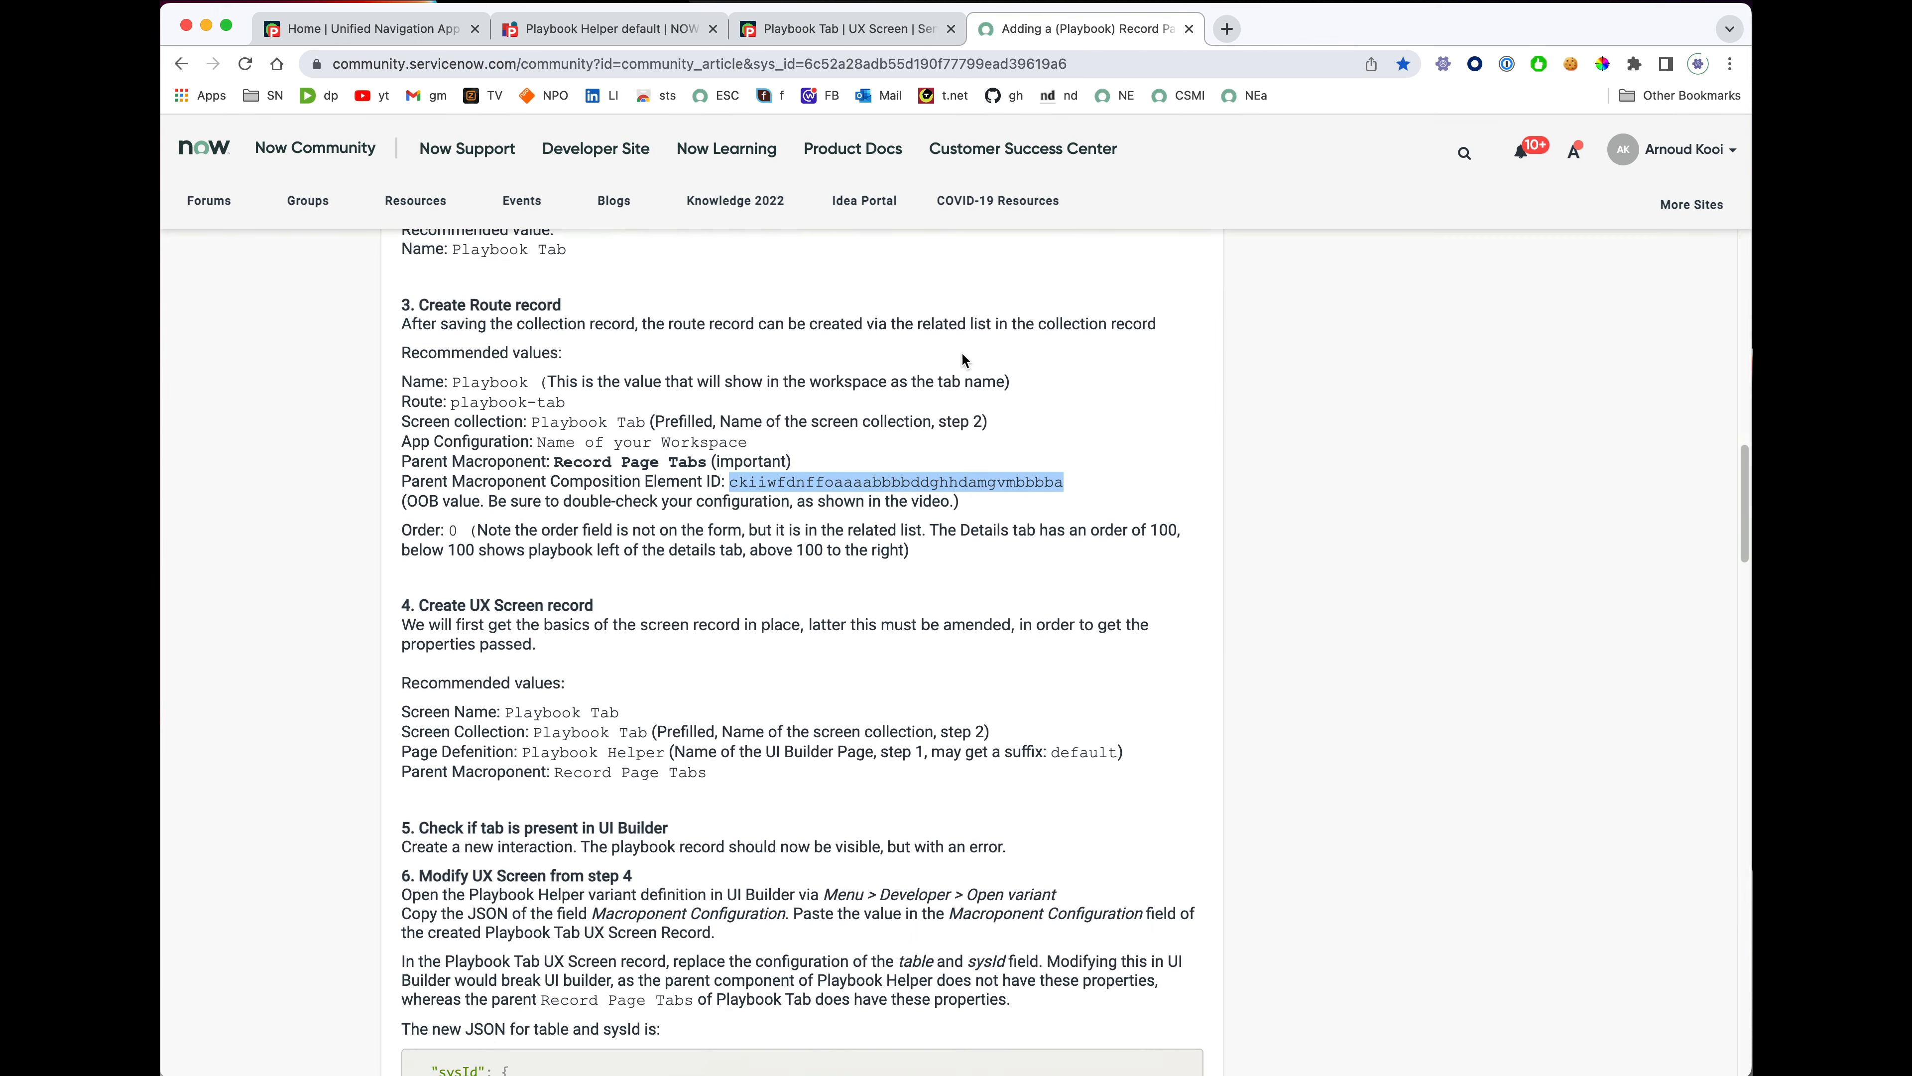
pyautogui.scroll(-2, 962, 360)
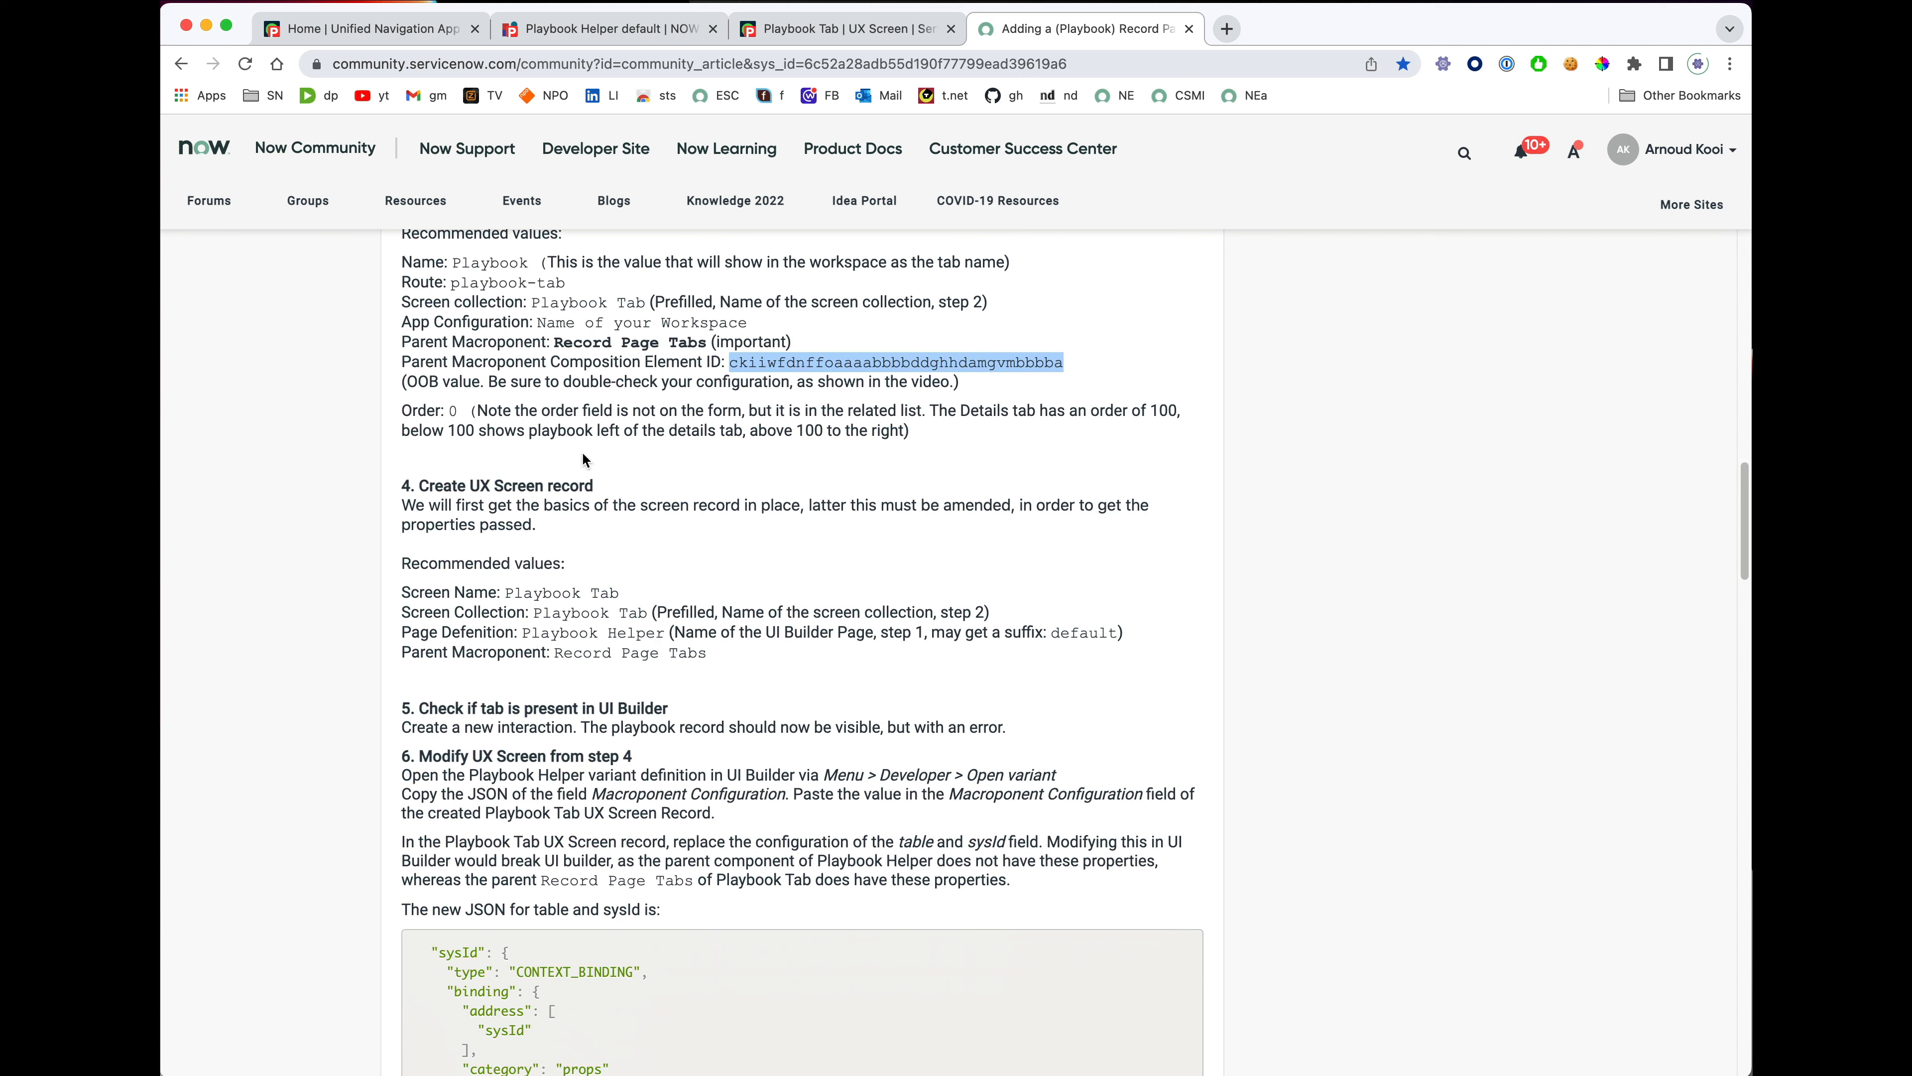
pyautogui.scroll(-1, 672, 586)
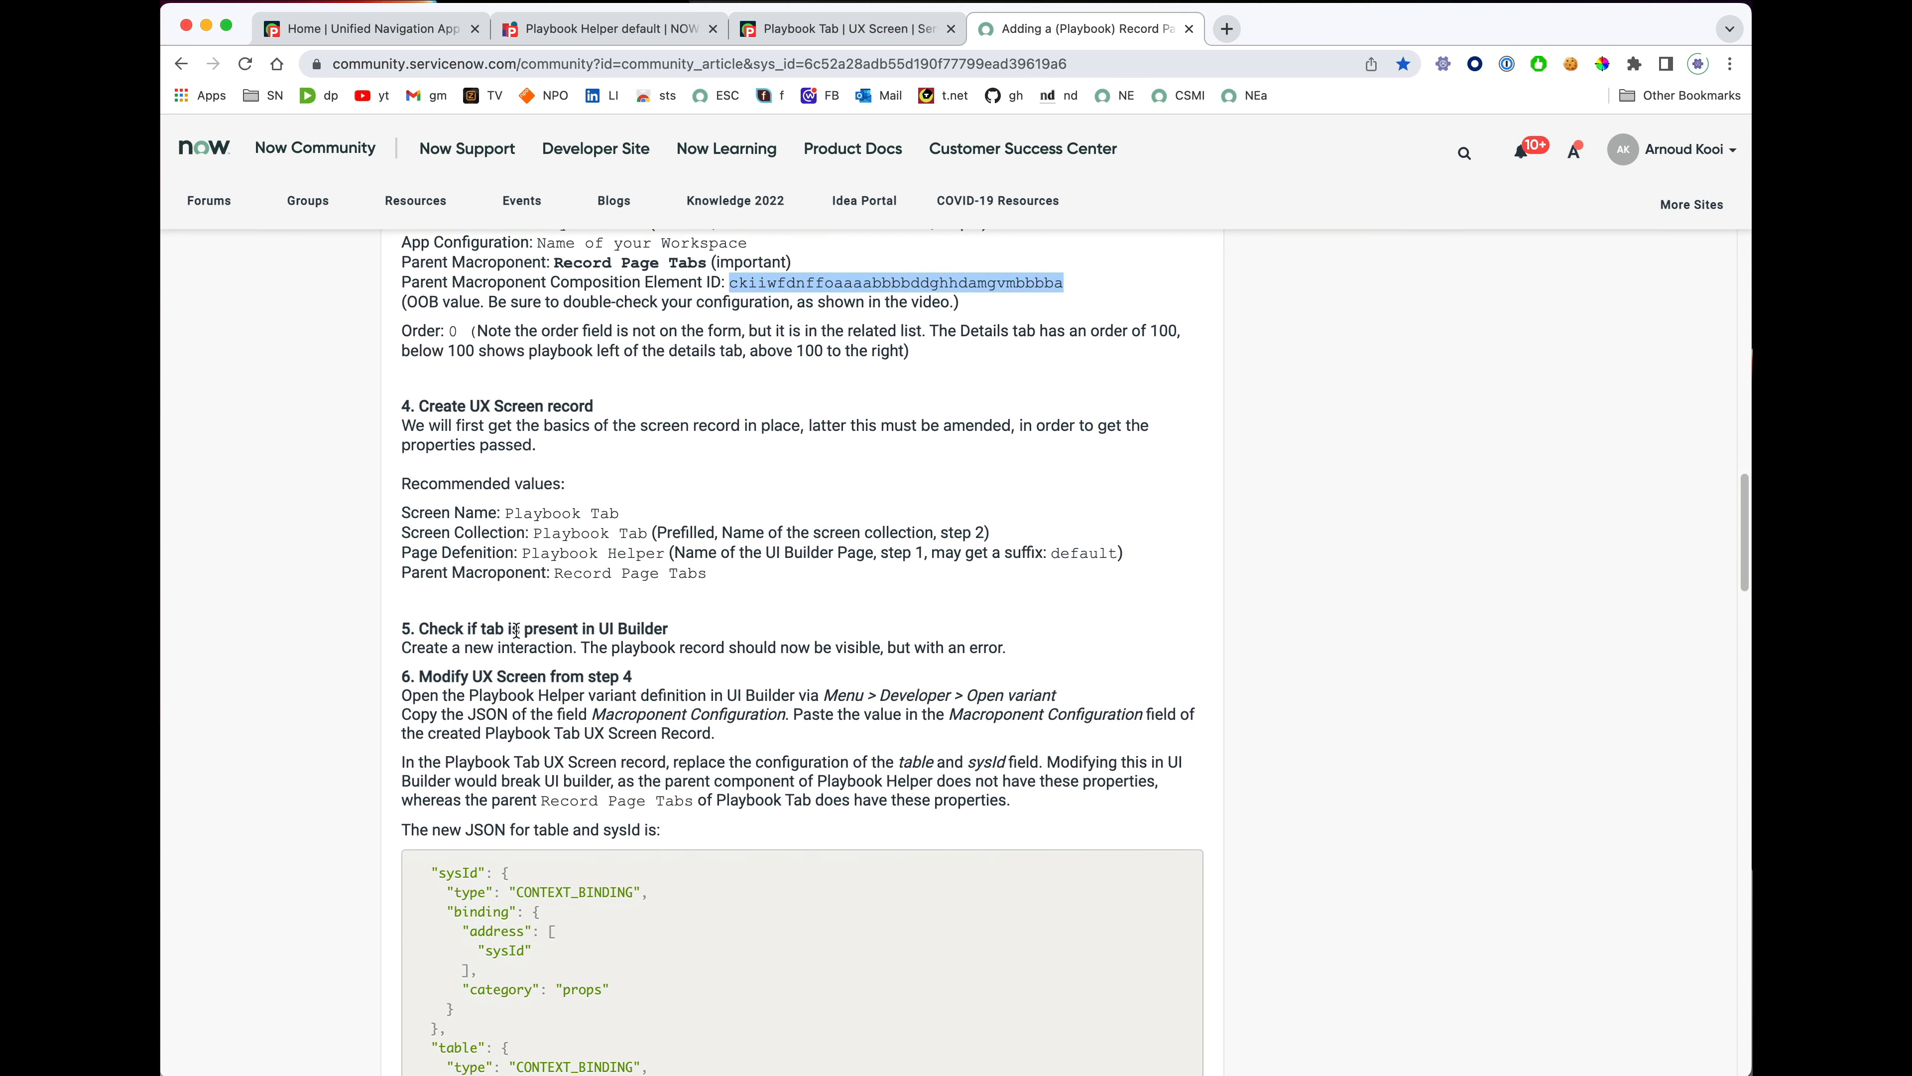
pyautogui.click(614, 31)
pyautogui.click(376, 30)
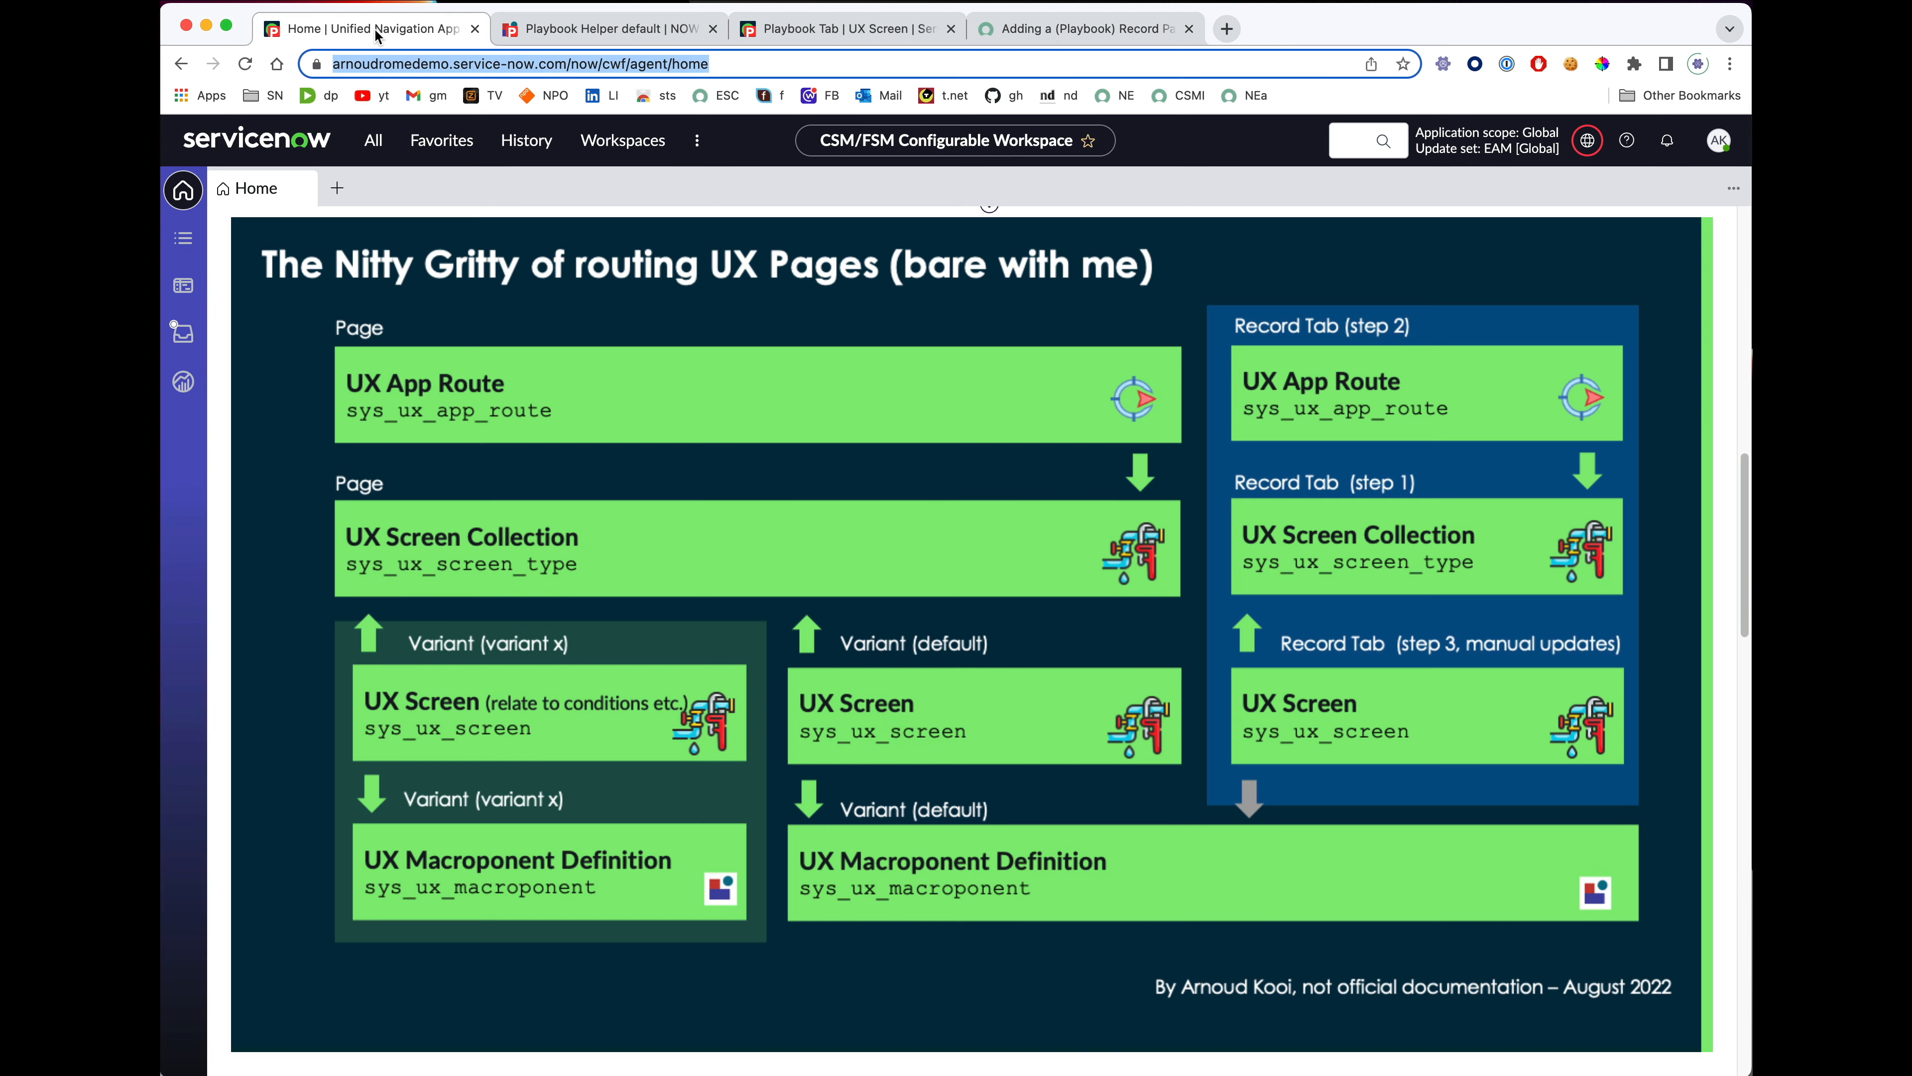
pyautogui.click(338, 188)
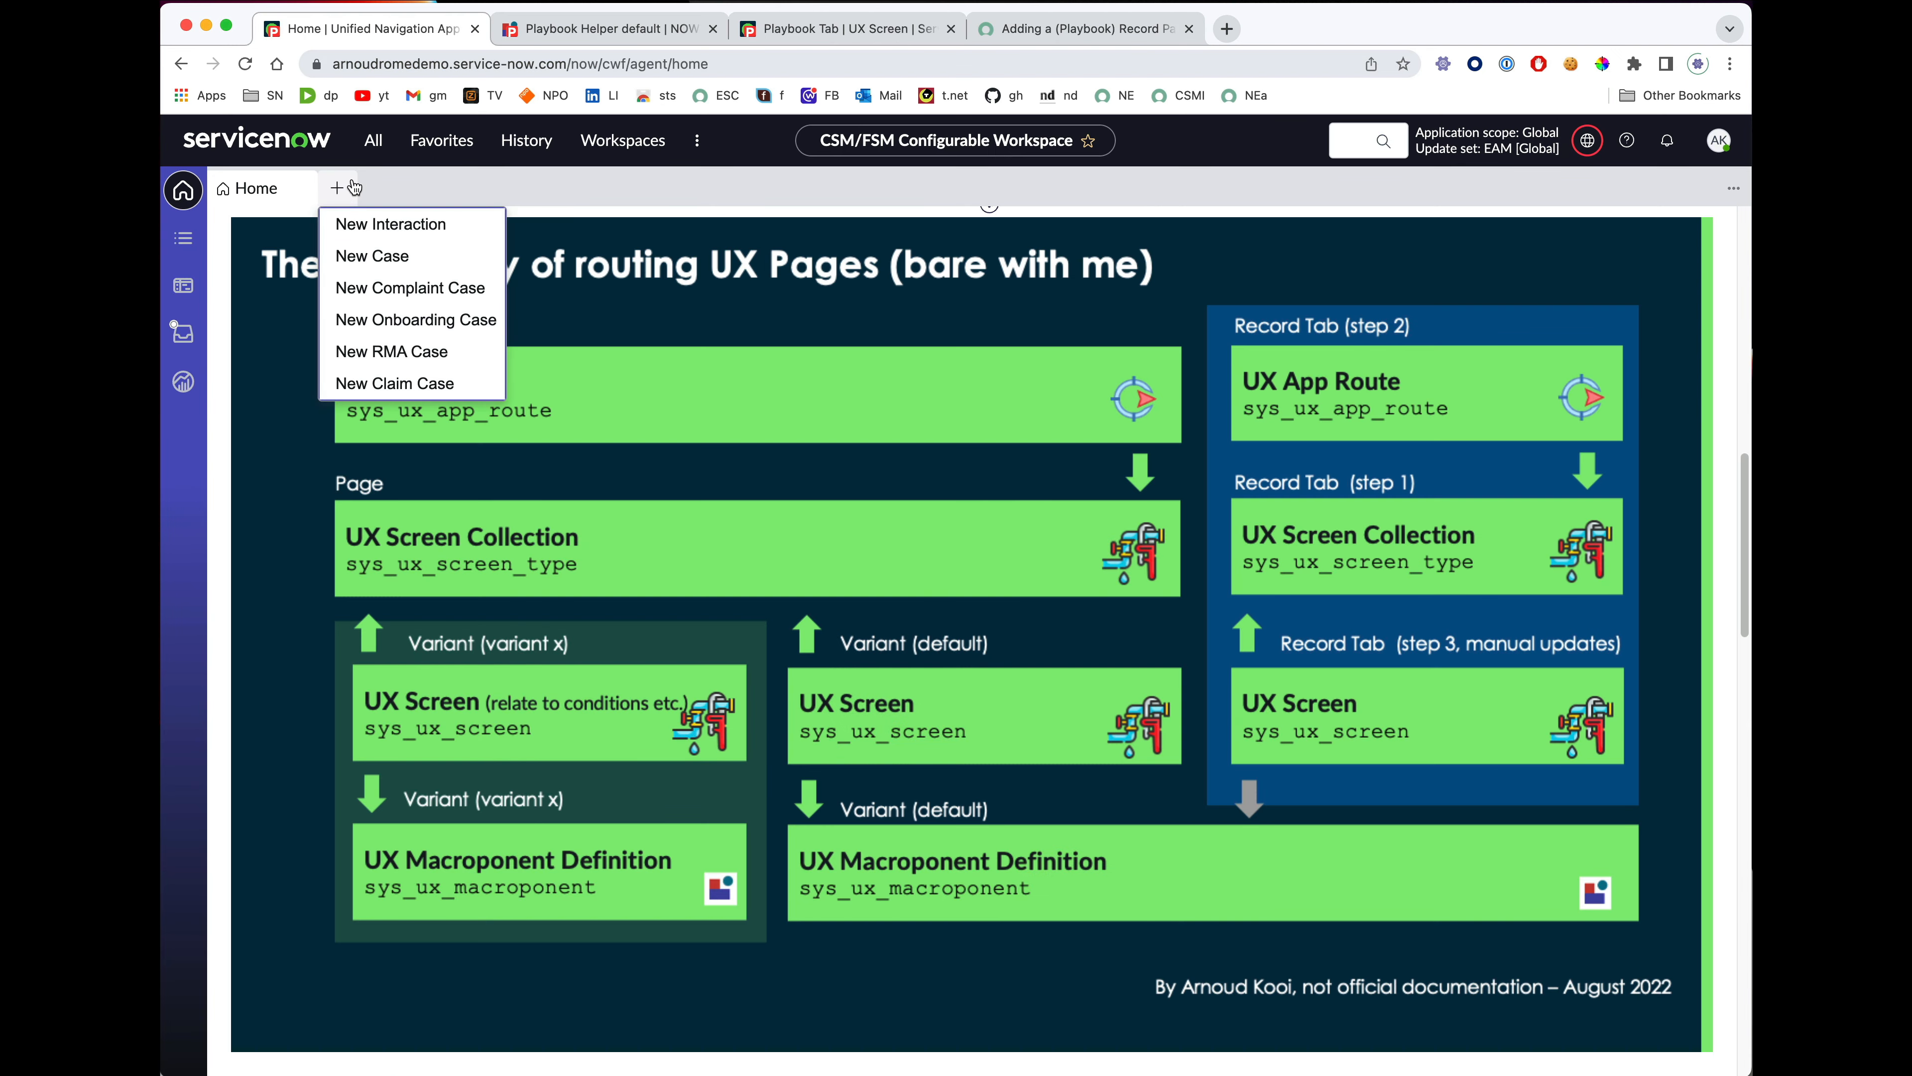
pyautogui.click(385, 225)
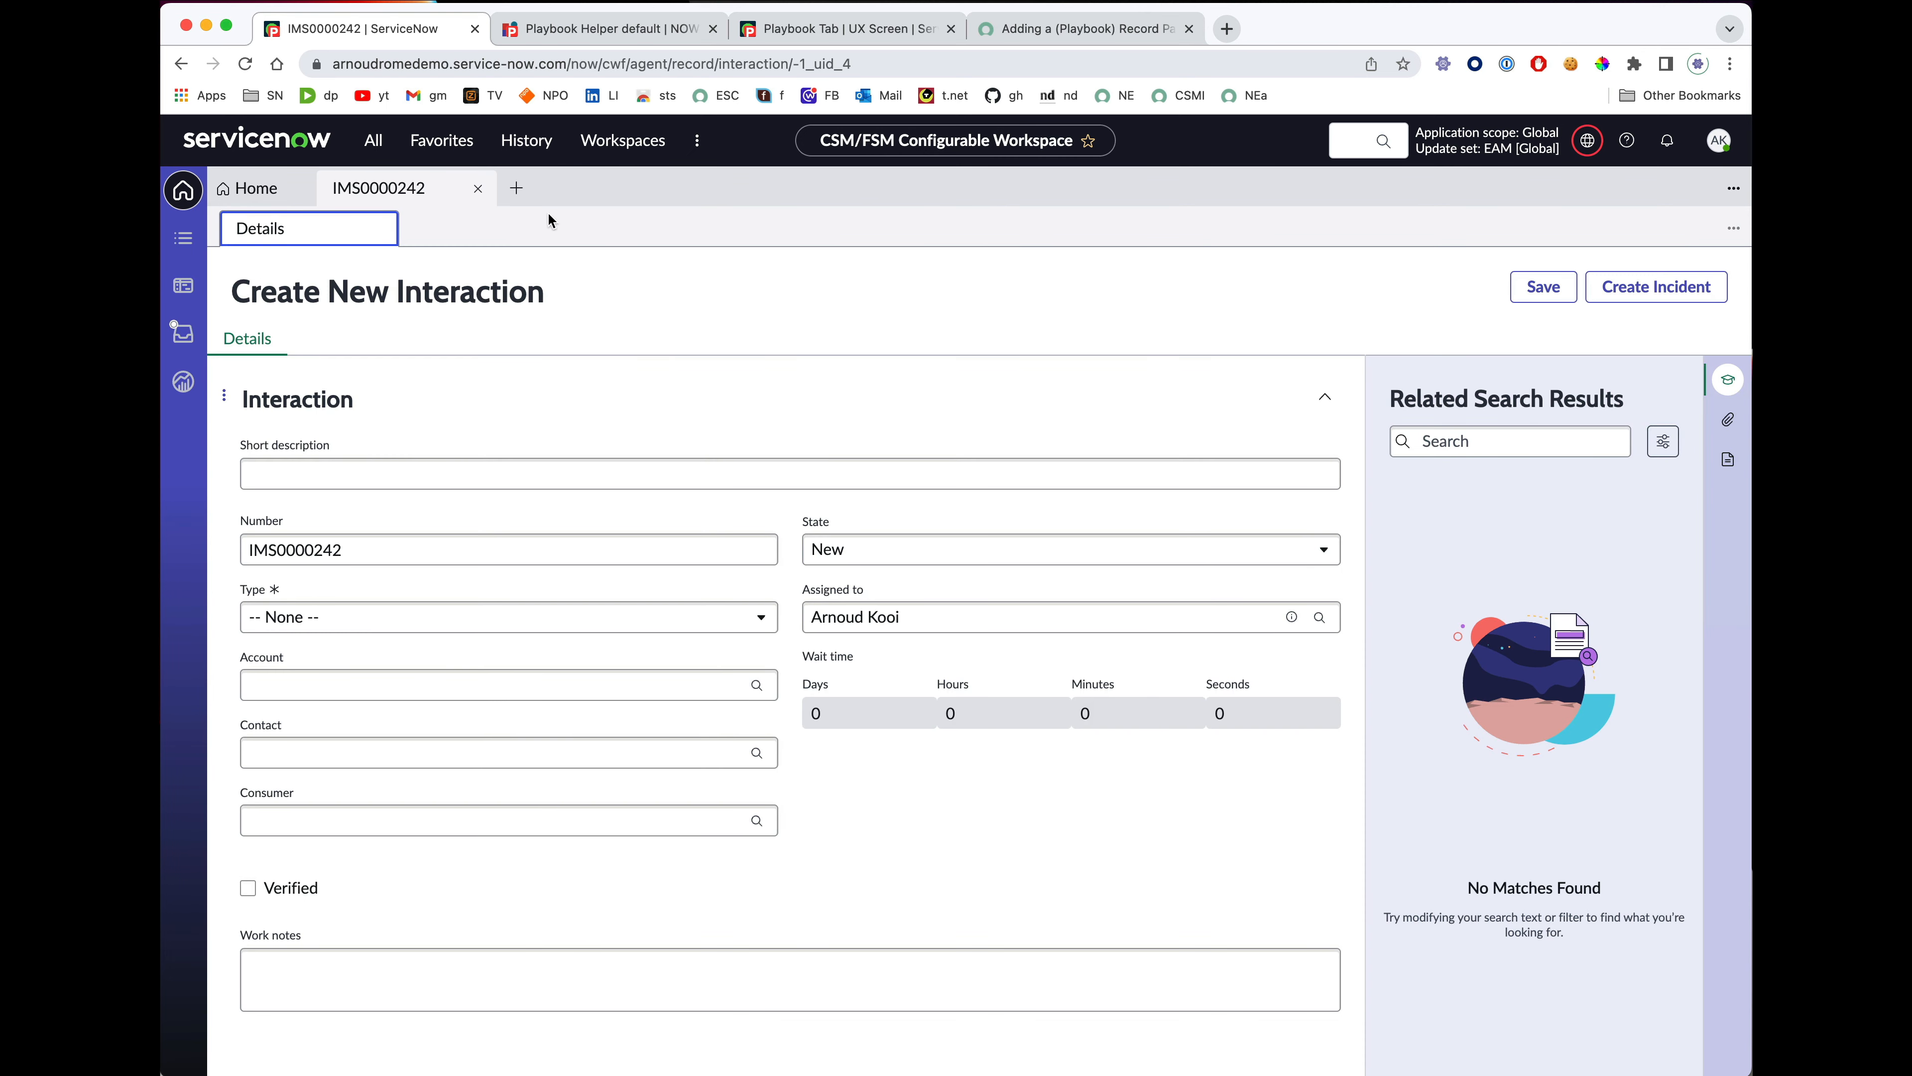
# Reload the workspace to check for the Playbook tab, and read the article's instructions for modifying the UX Screen.
pyautogui.click(246, 65)
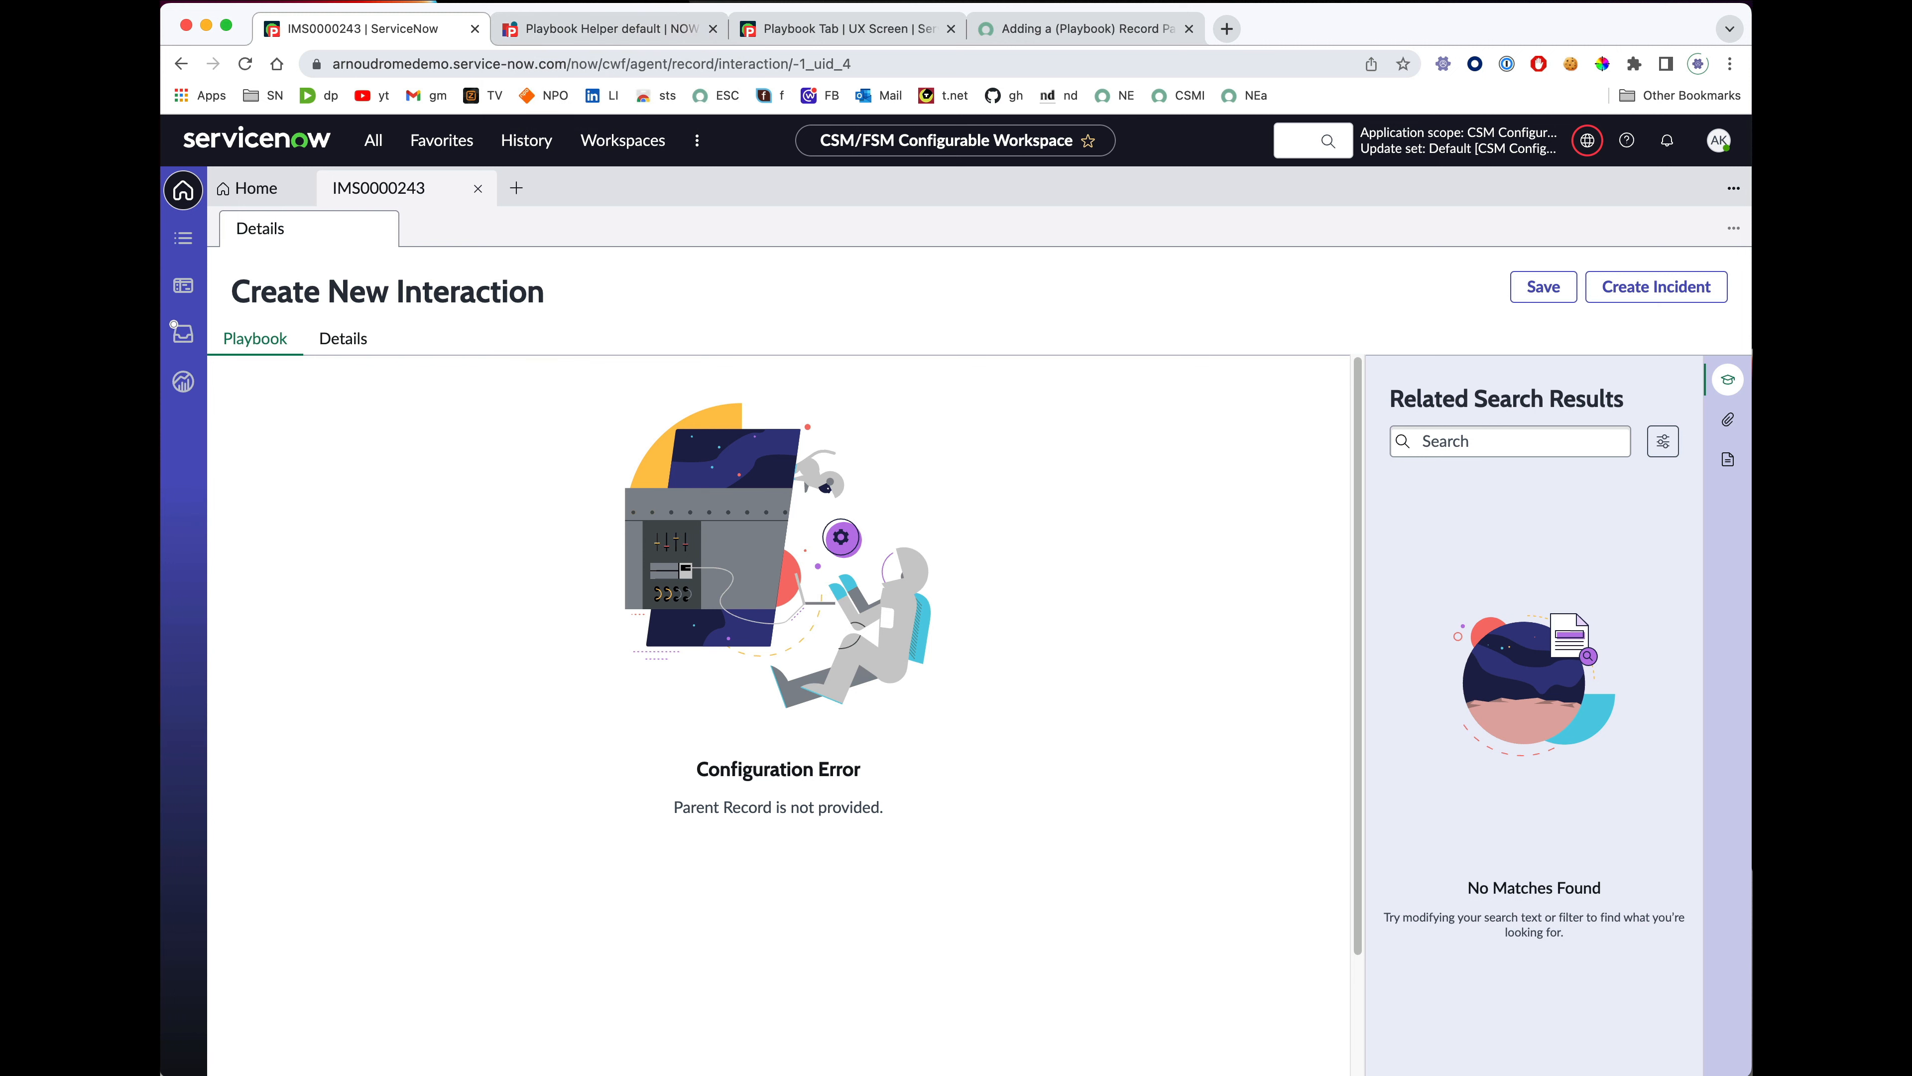
pyautogui.click(1056, 31)
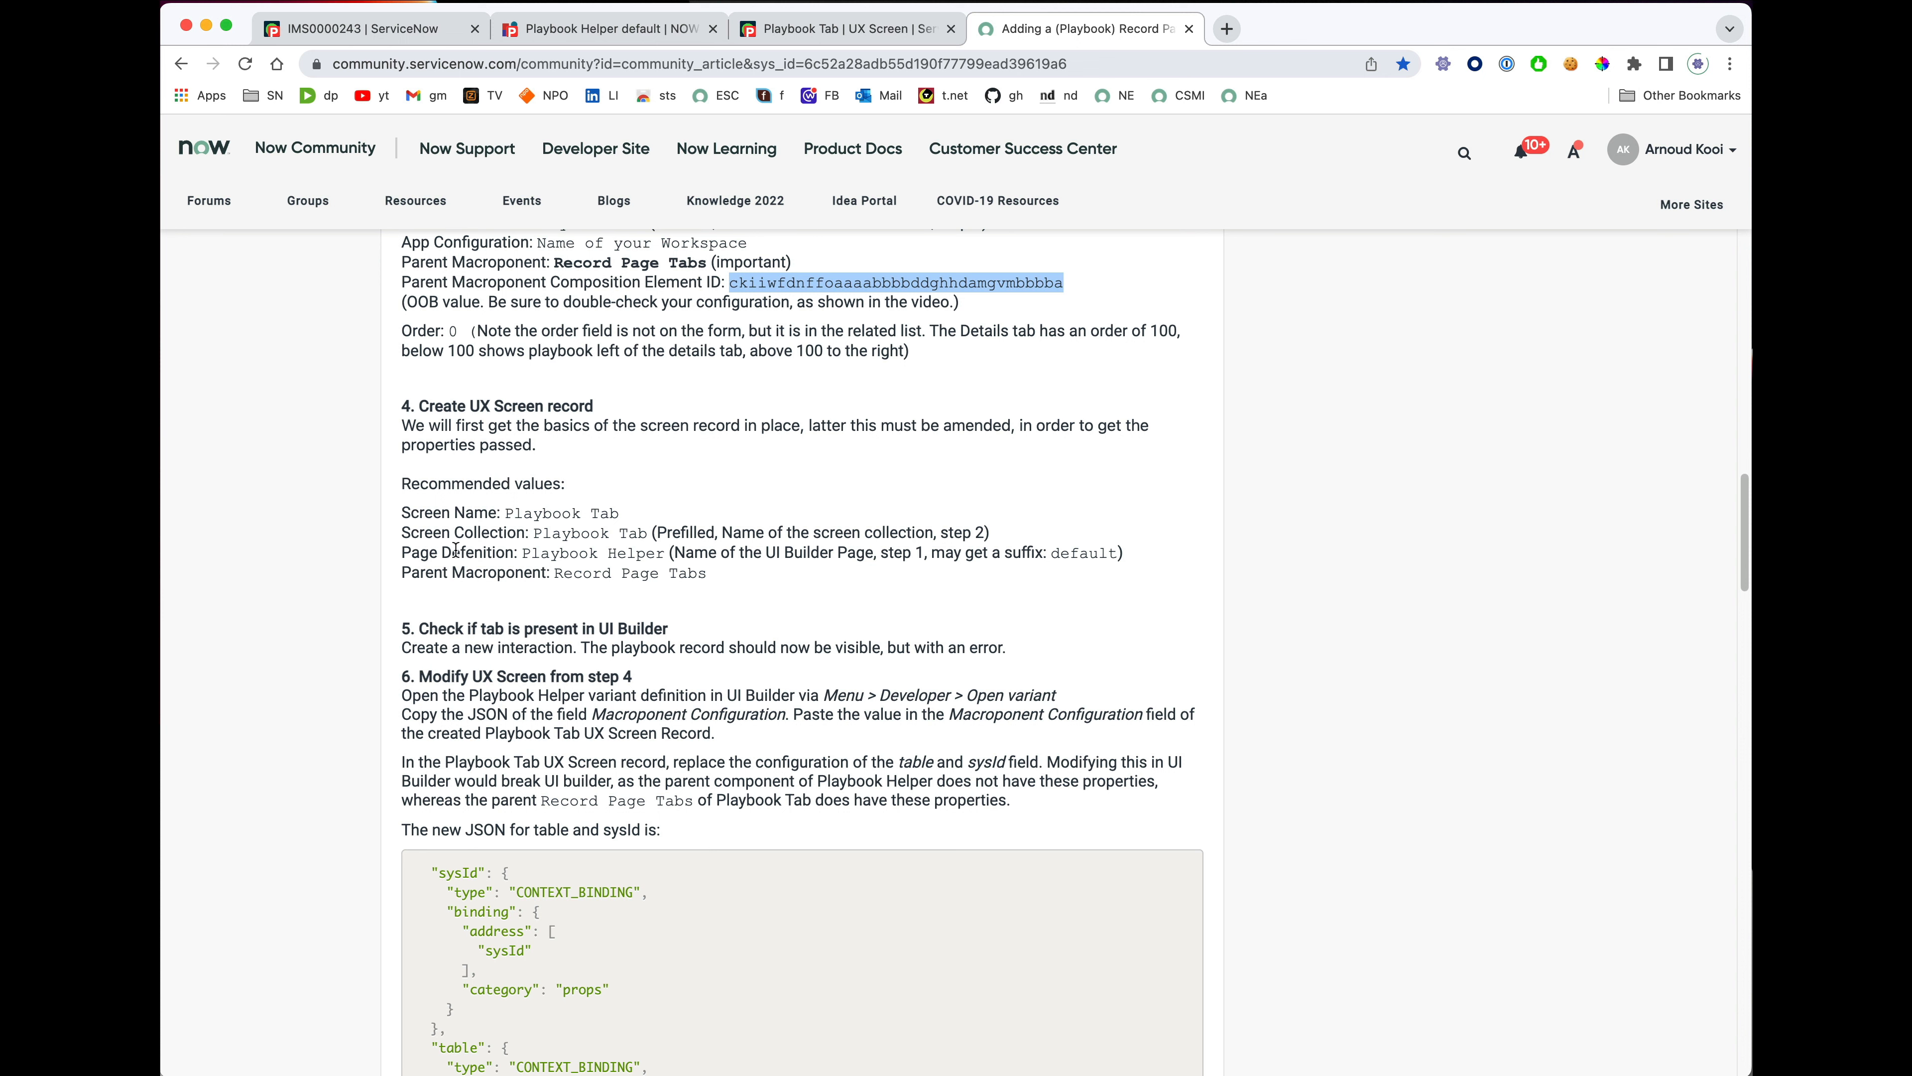
pyautogui.scroll(-5, 672, 501)
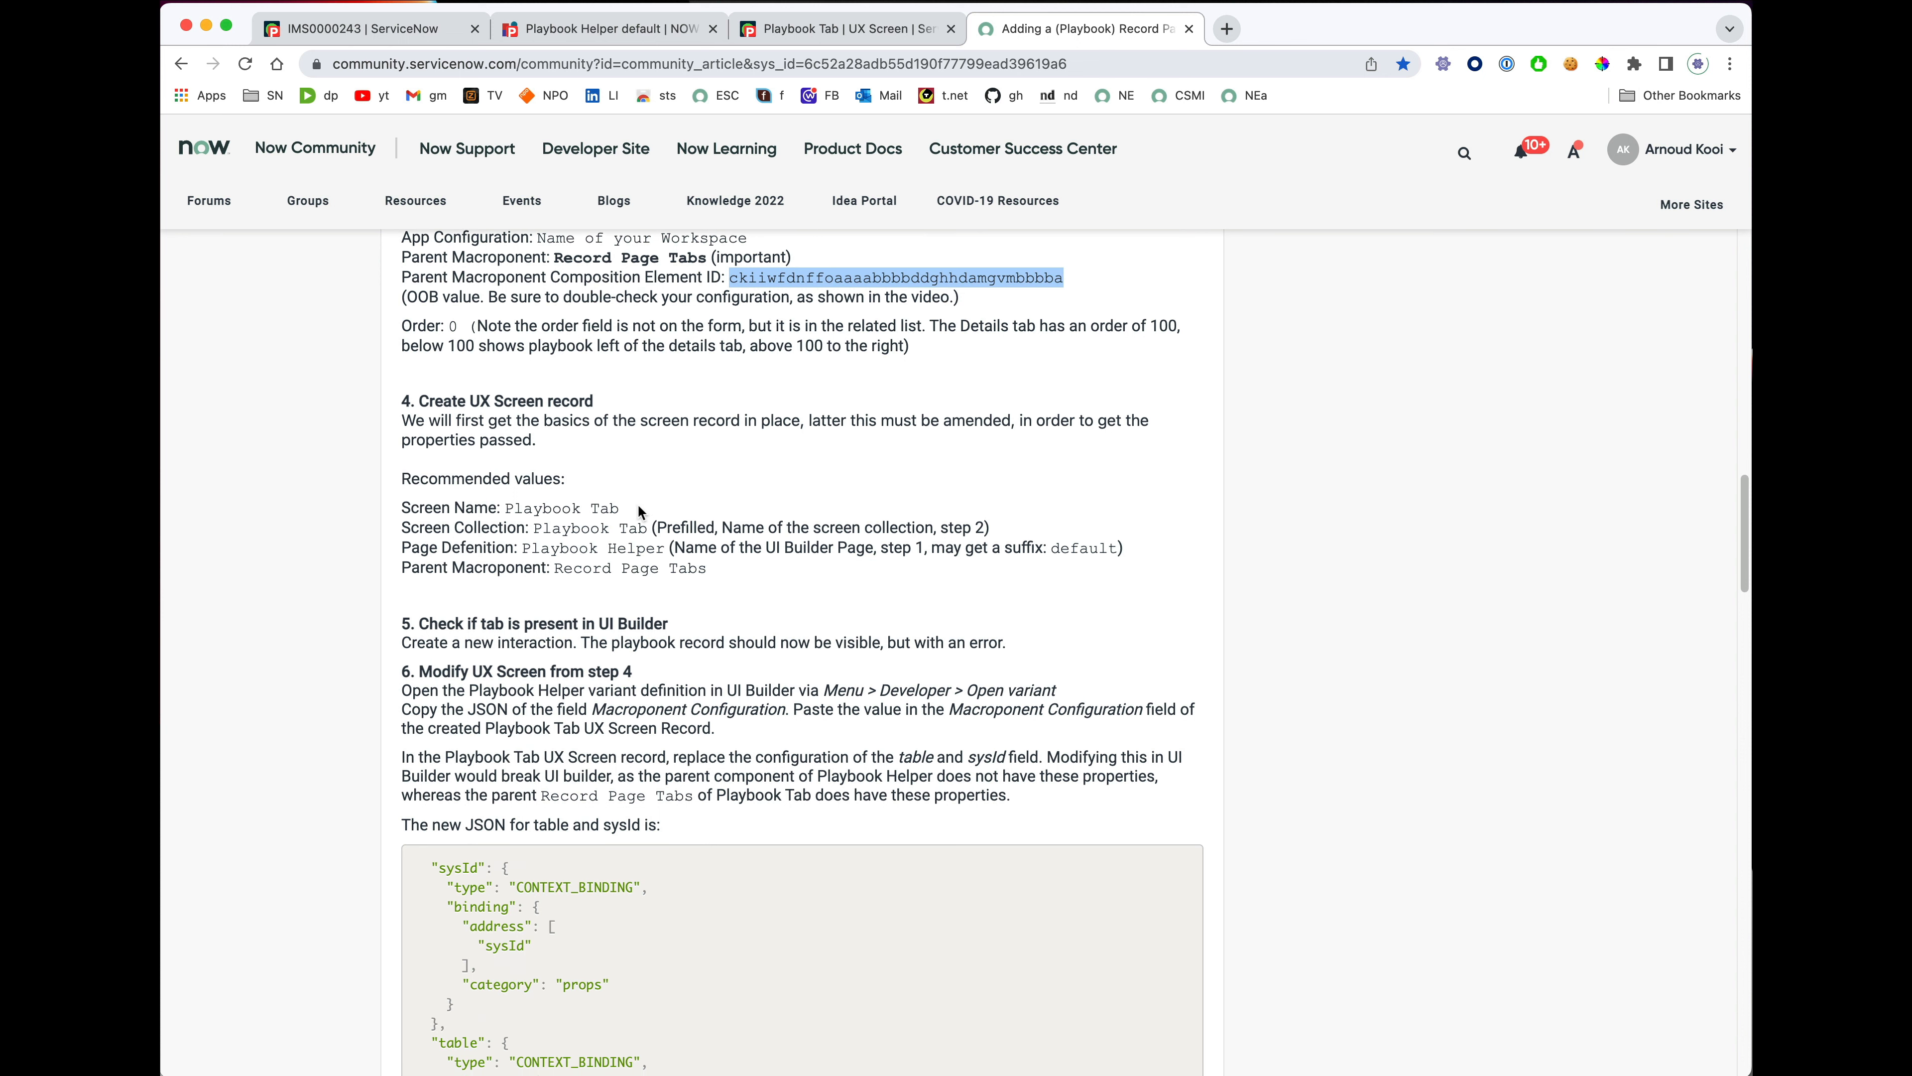
pyautogui.scroll(-1, 639, 513)
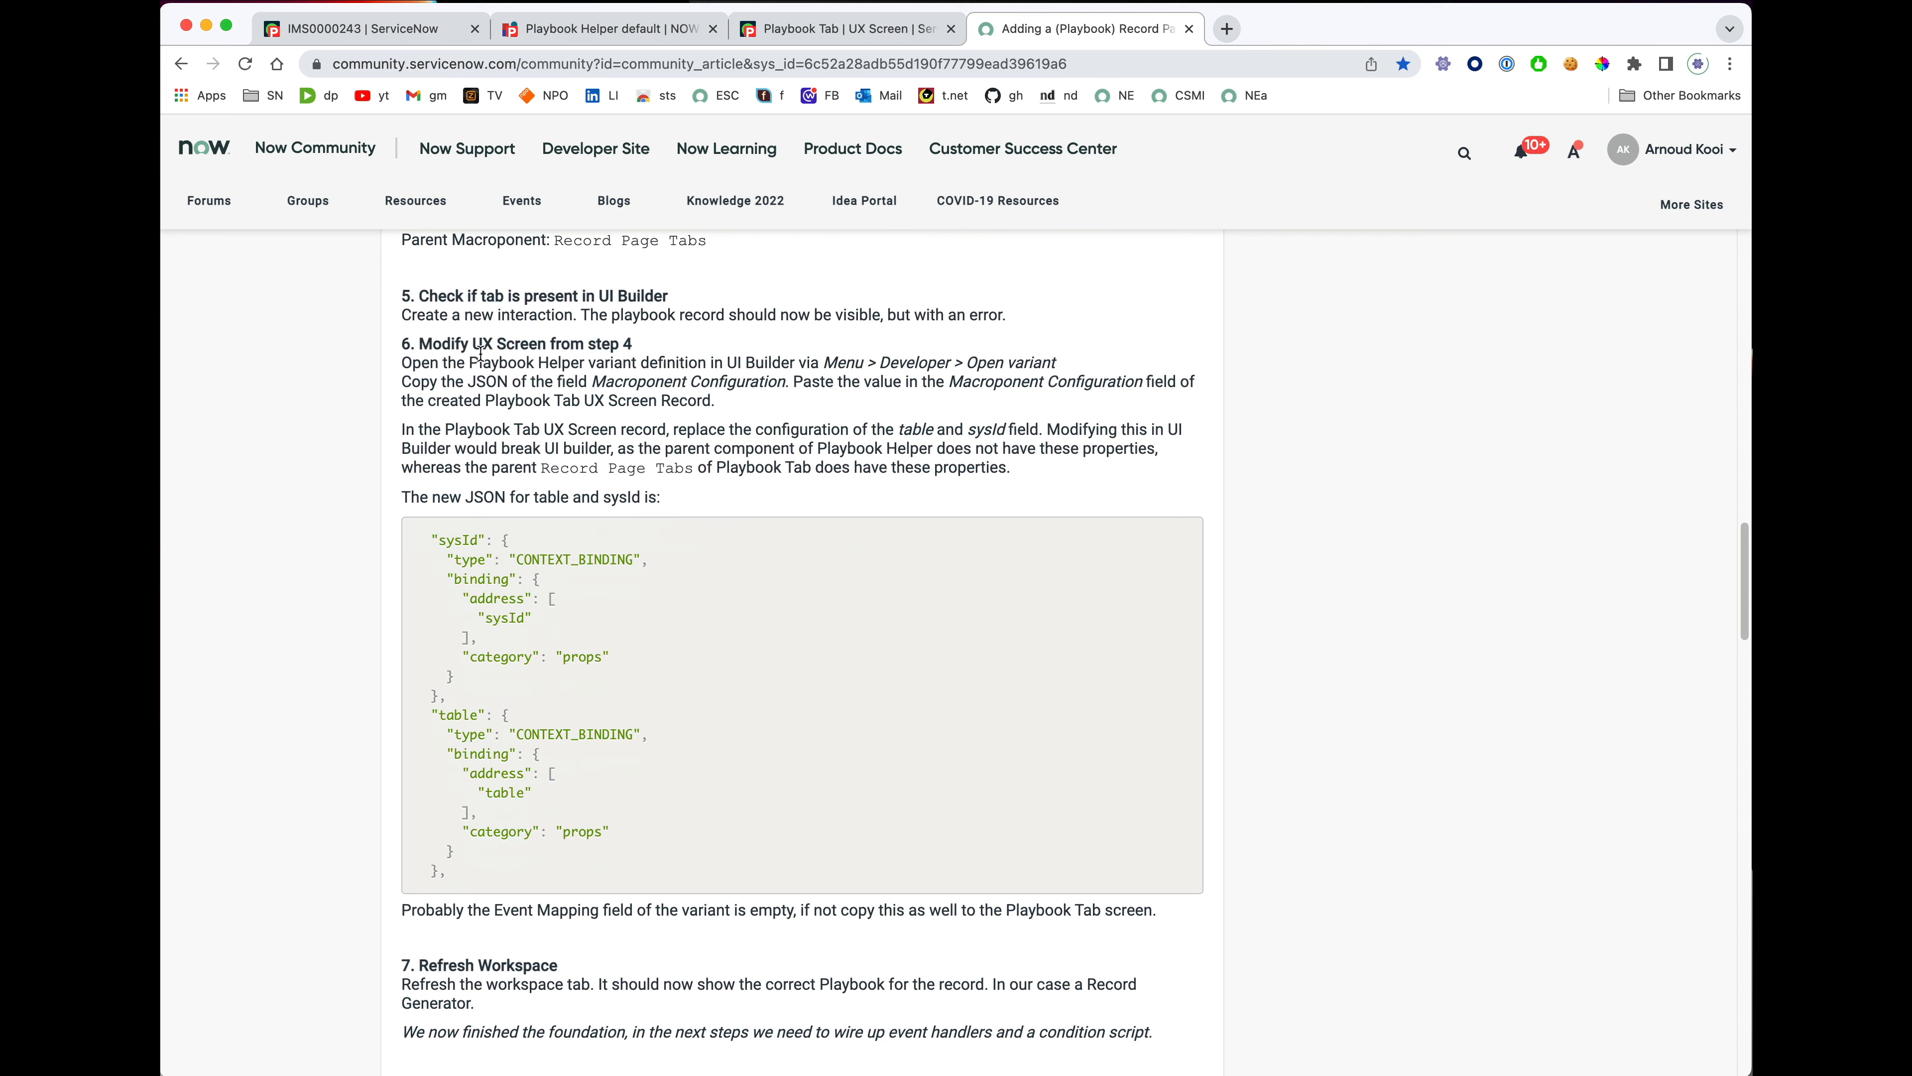
# Open the Playbook Helper default variant record from UI Builder and copy its entire Macroponent Configuration JSON.
pyautogui.click(561, 32)
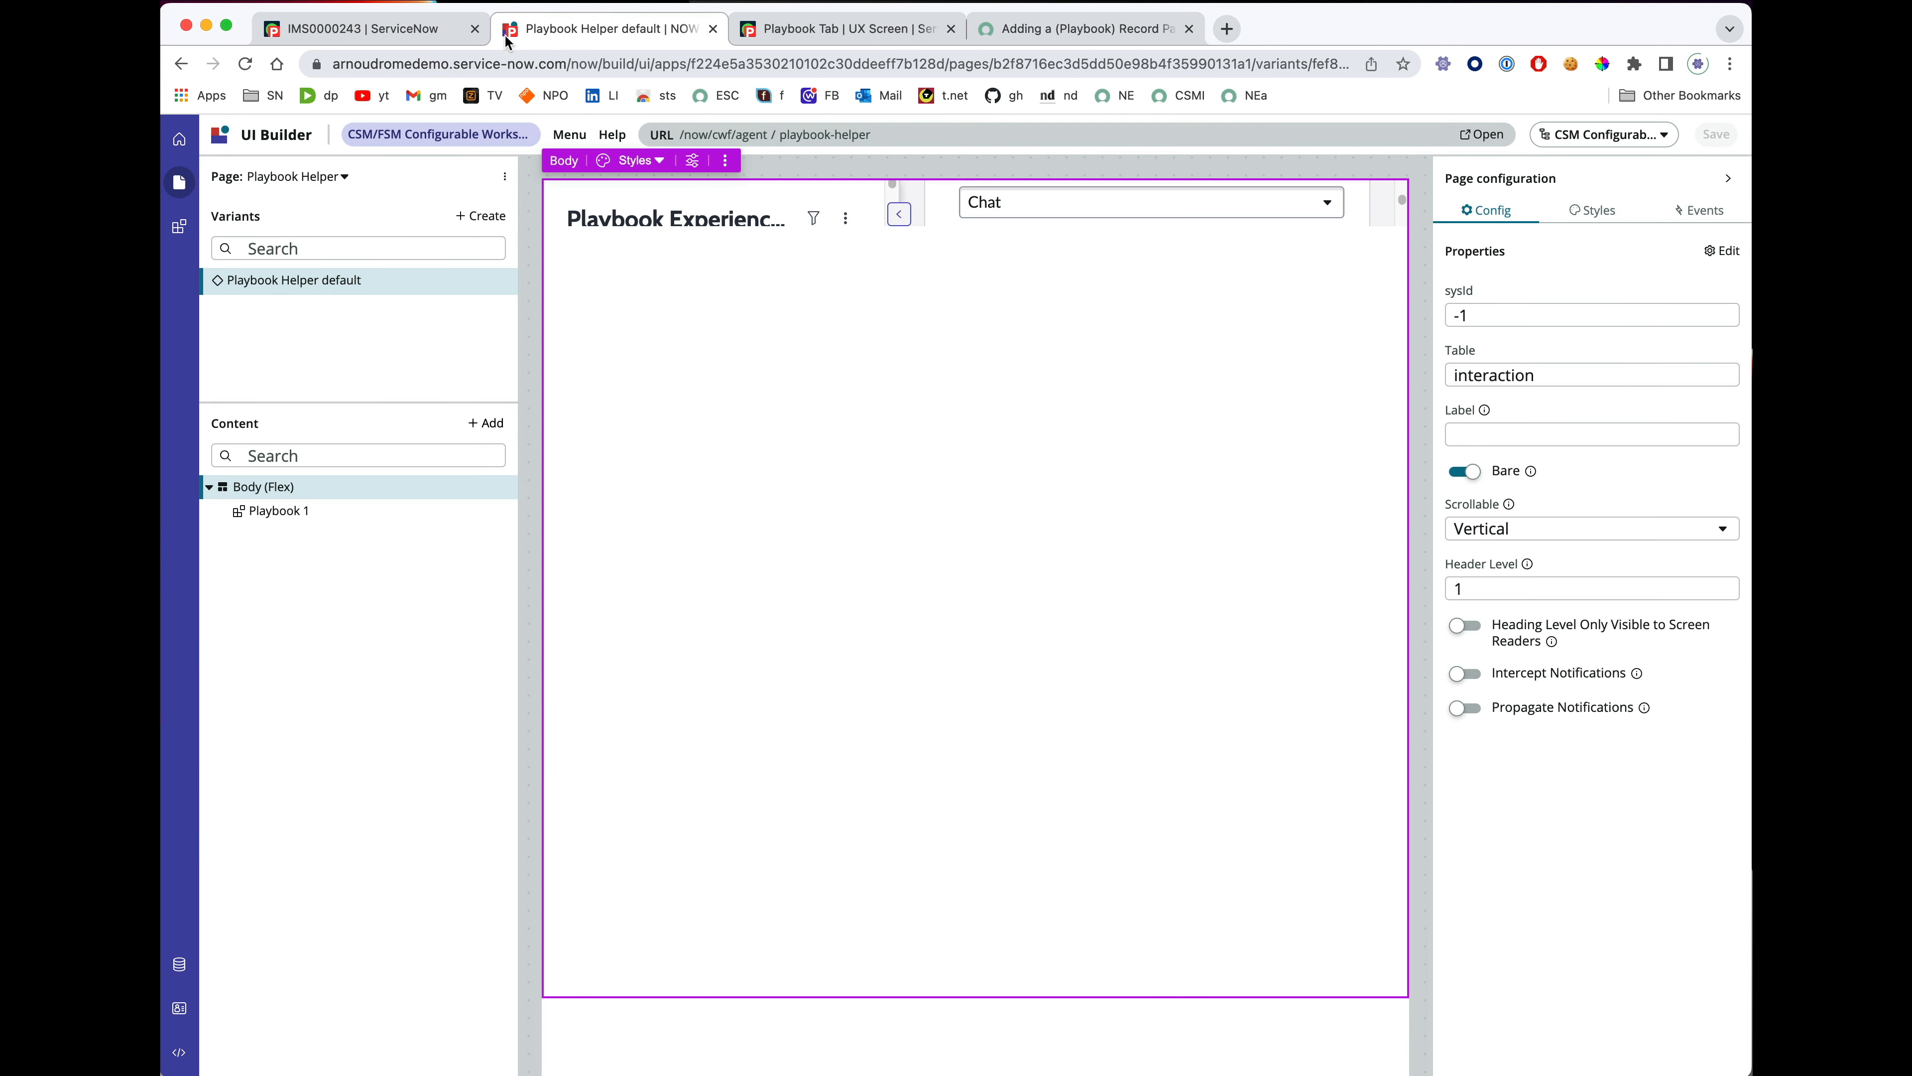
pyautogui.click(571, 136)
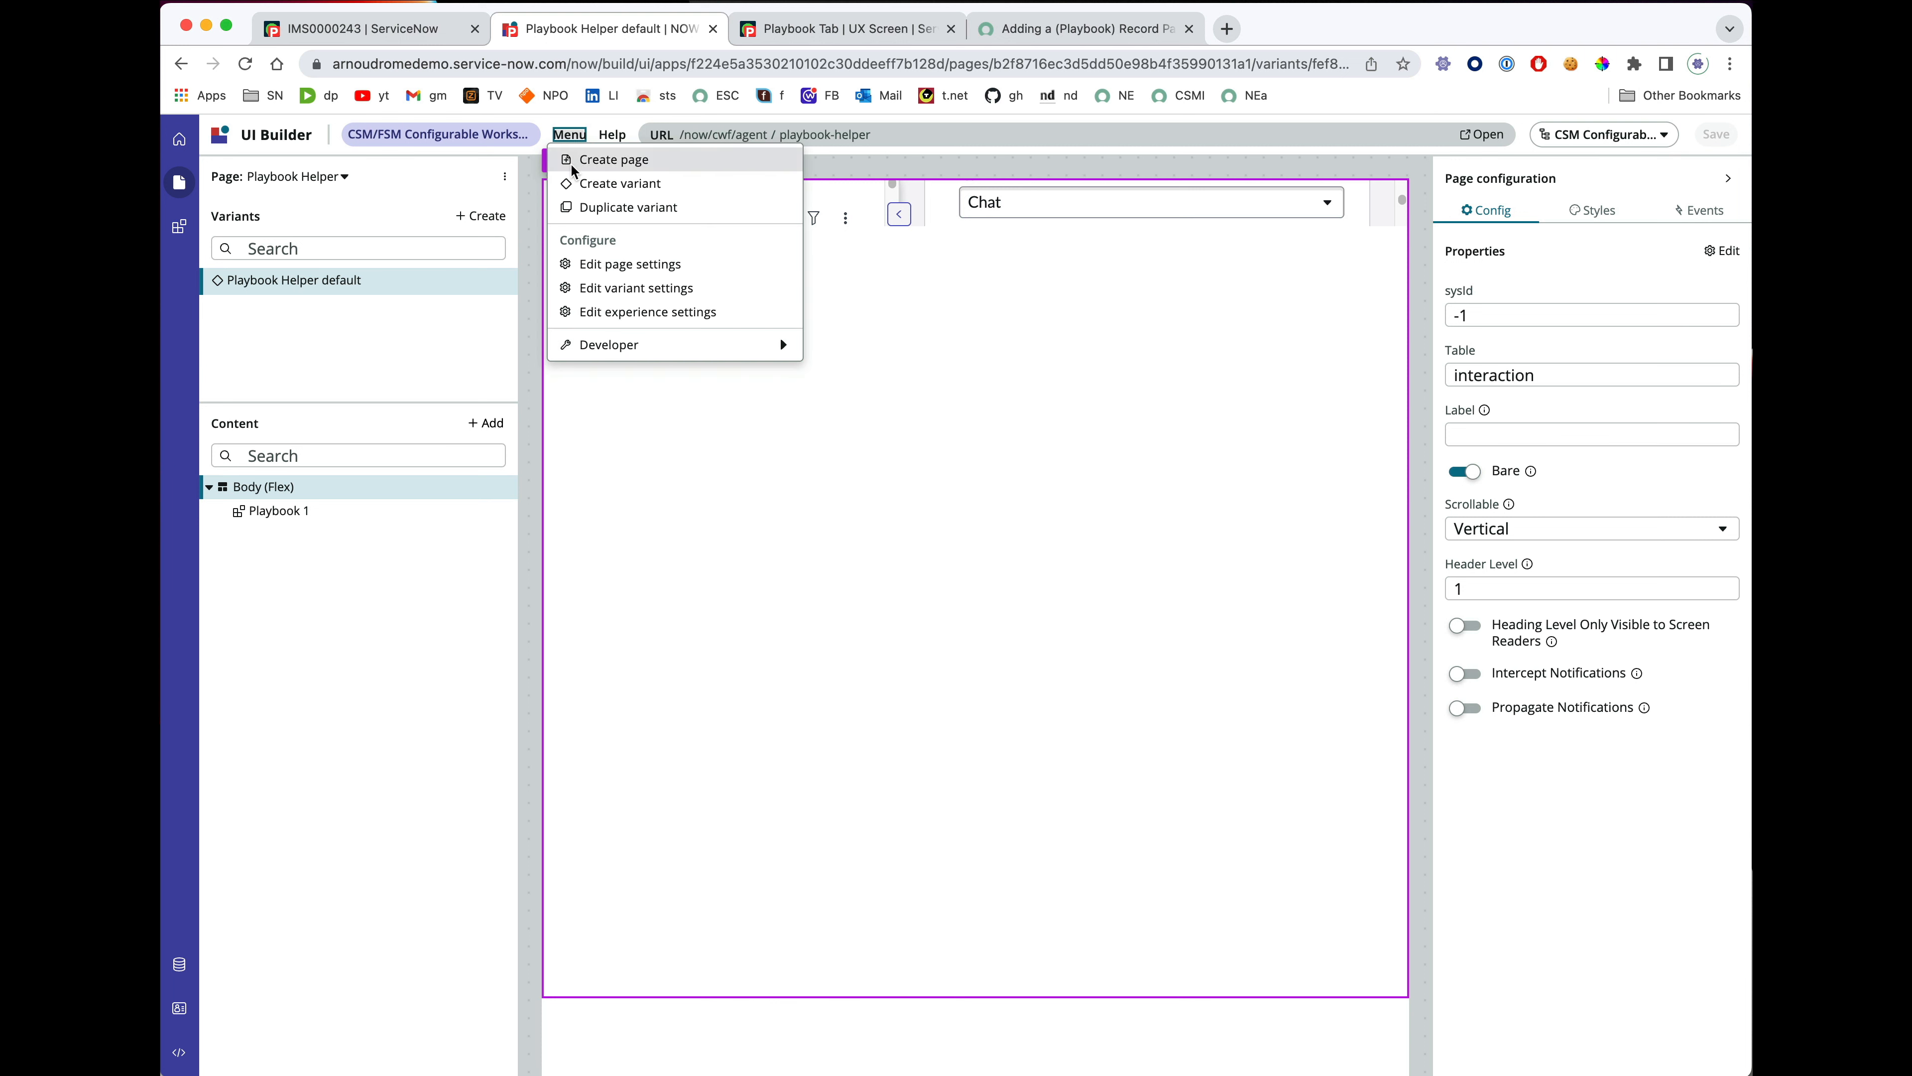
pyautogui.moveTo(665, 344)
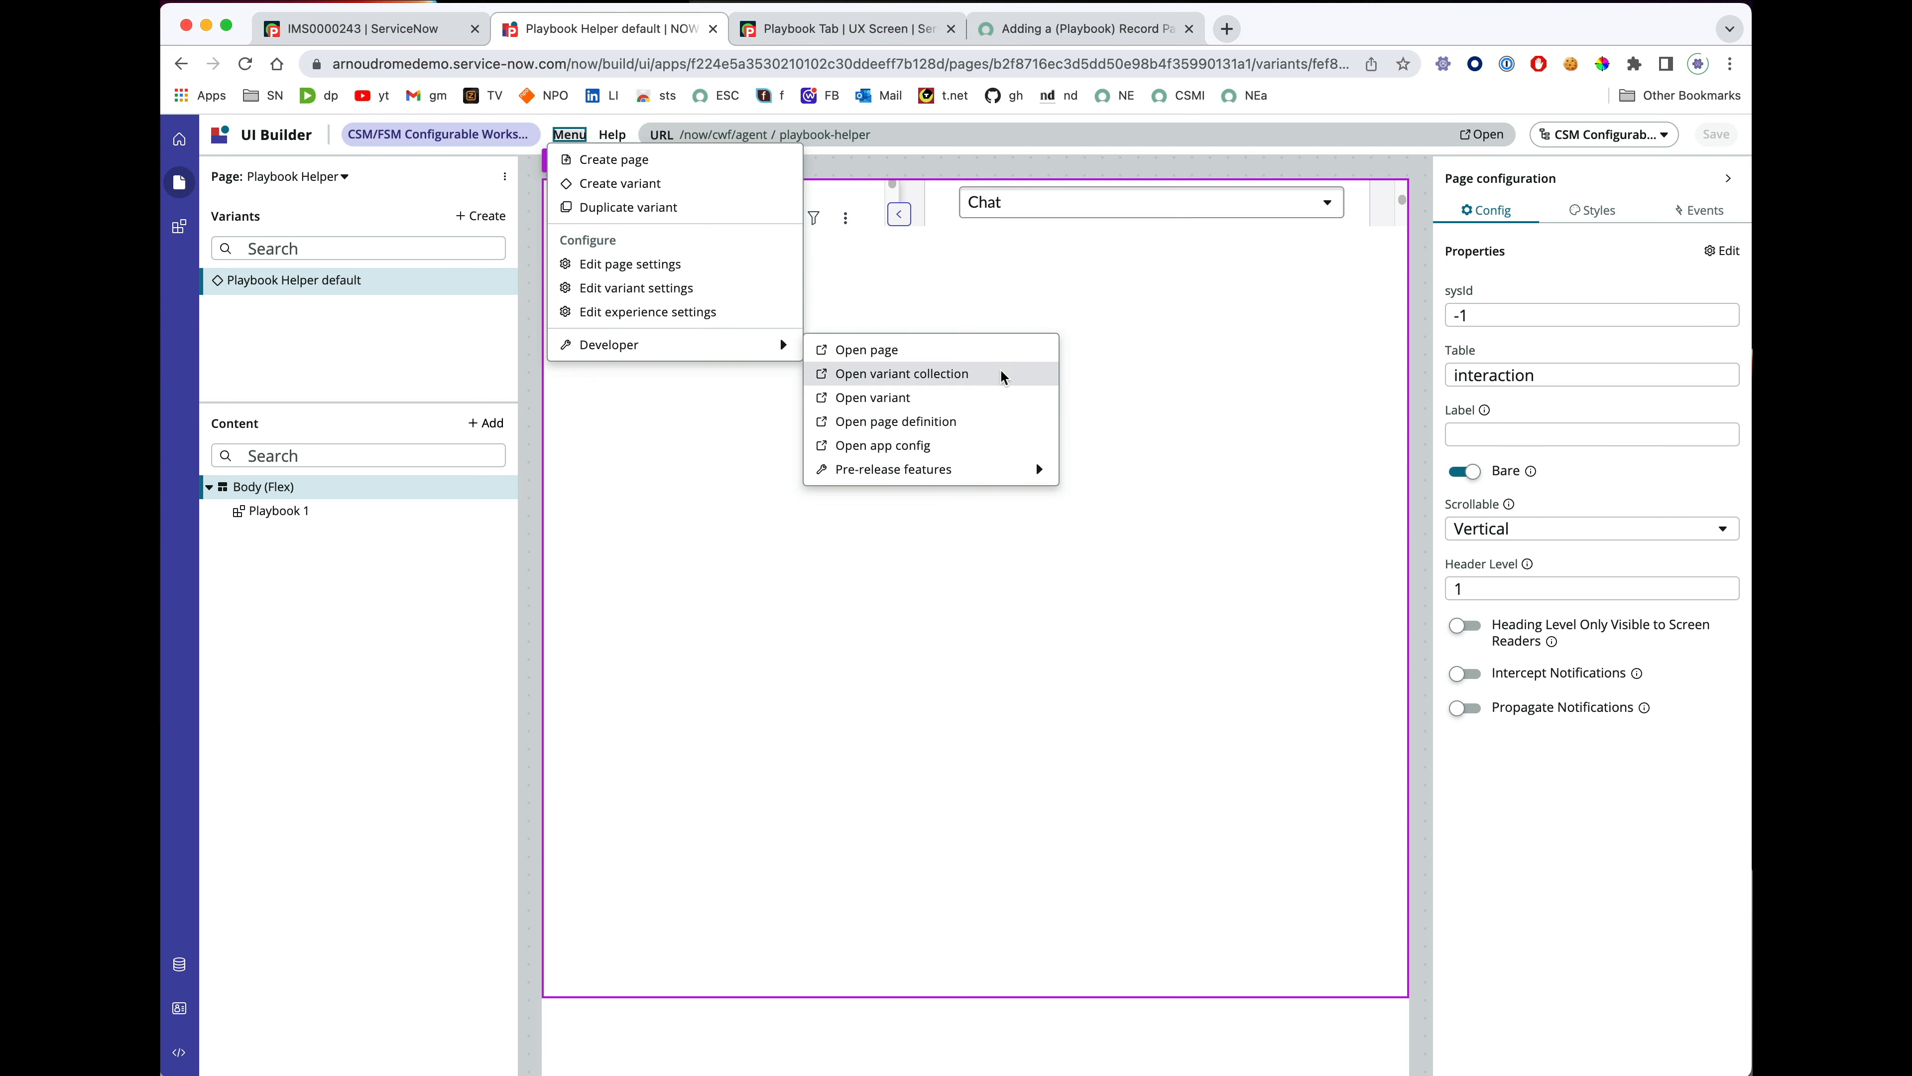
pyautogui.click(946, 399)
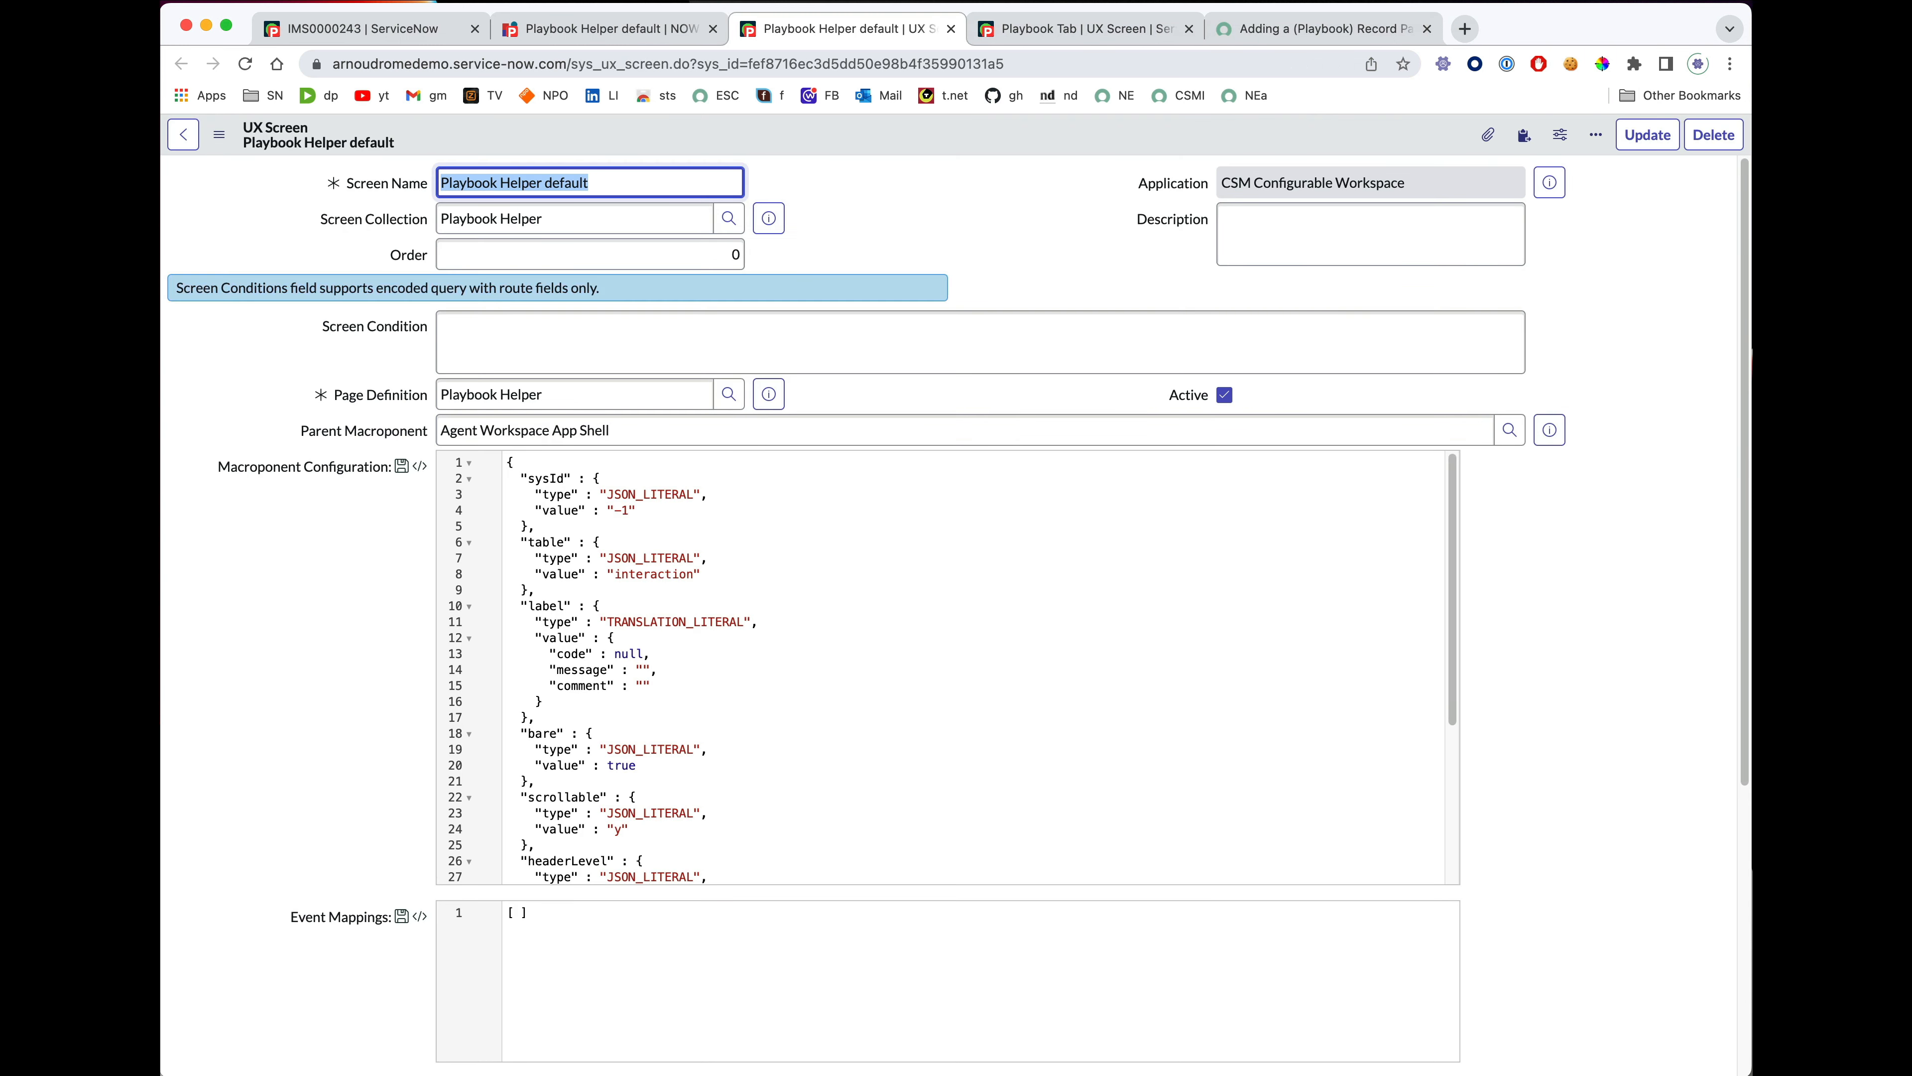
pyautogui.click(676, 535)
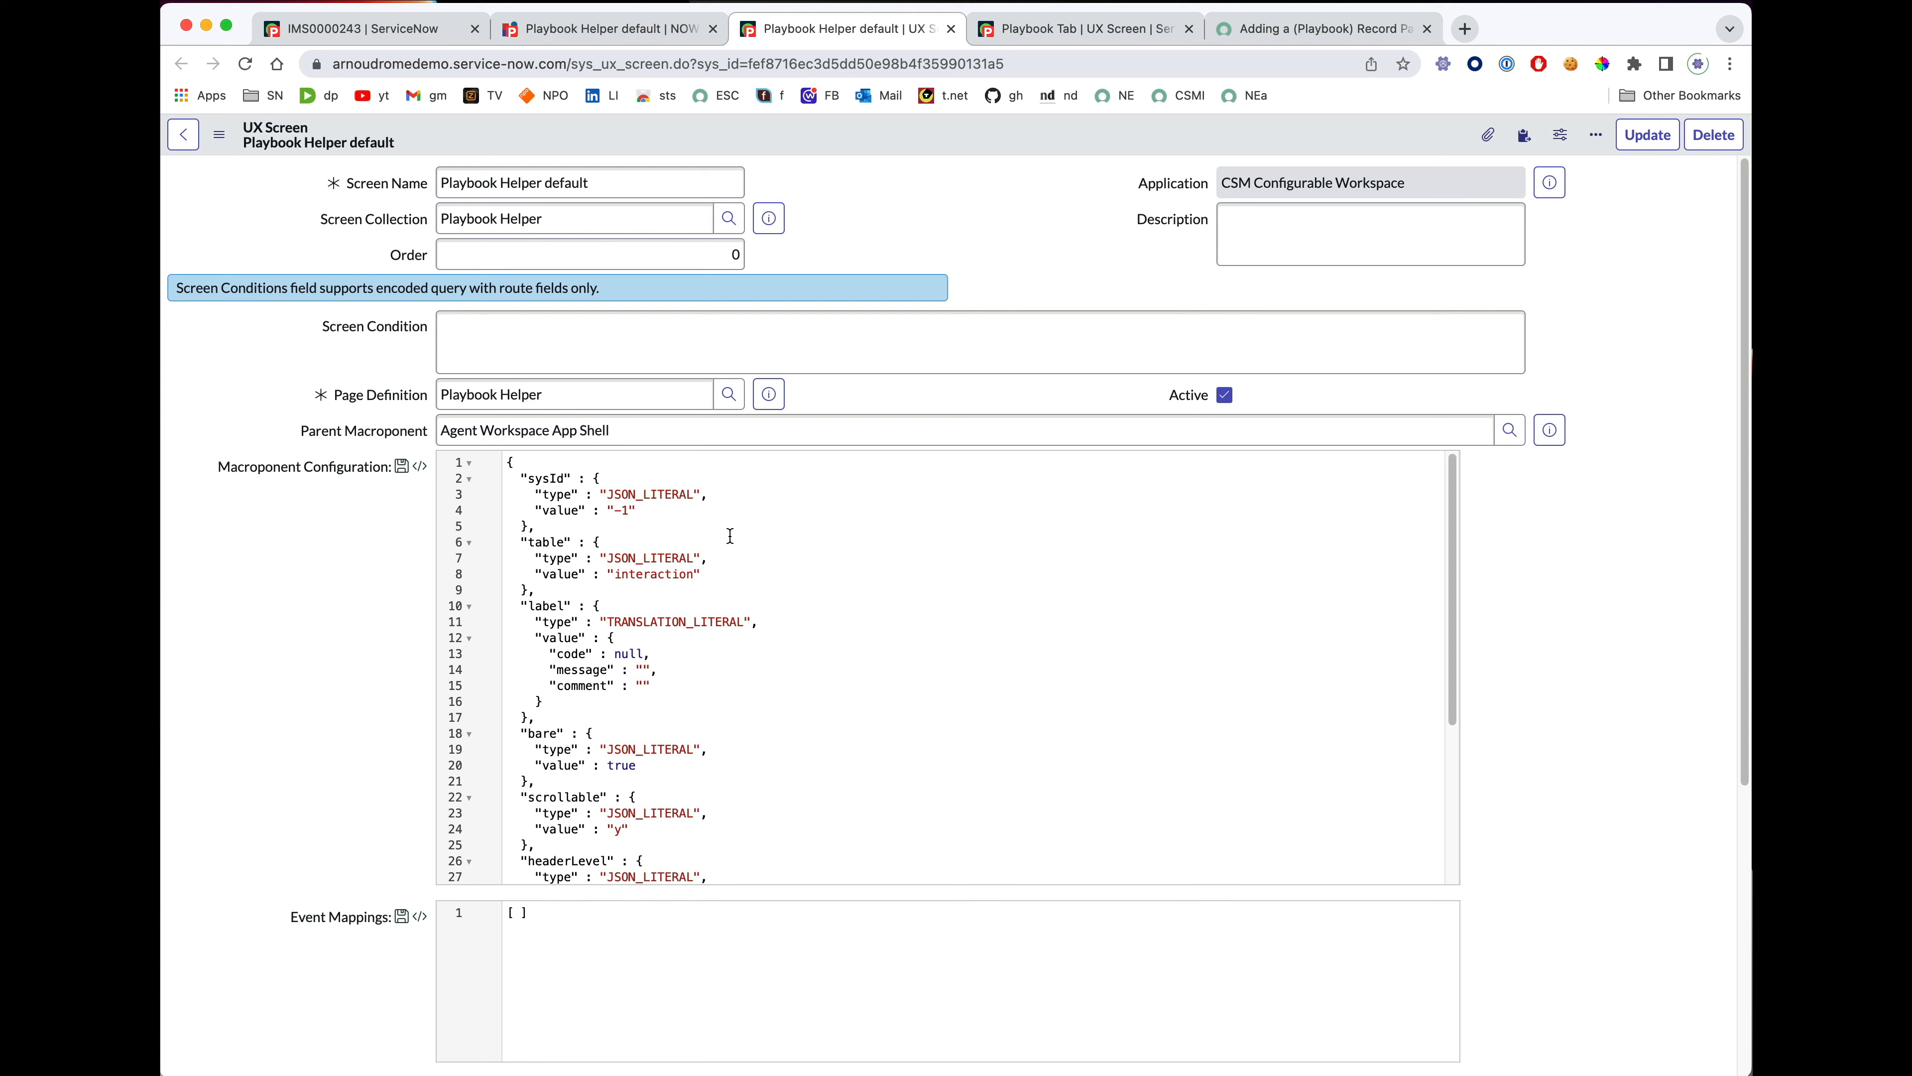
pyautogui.press('super+a')
pyautogui.press('super+c')
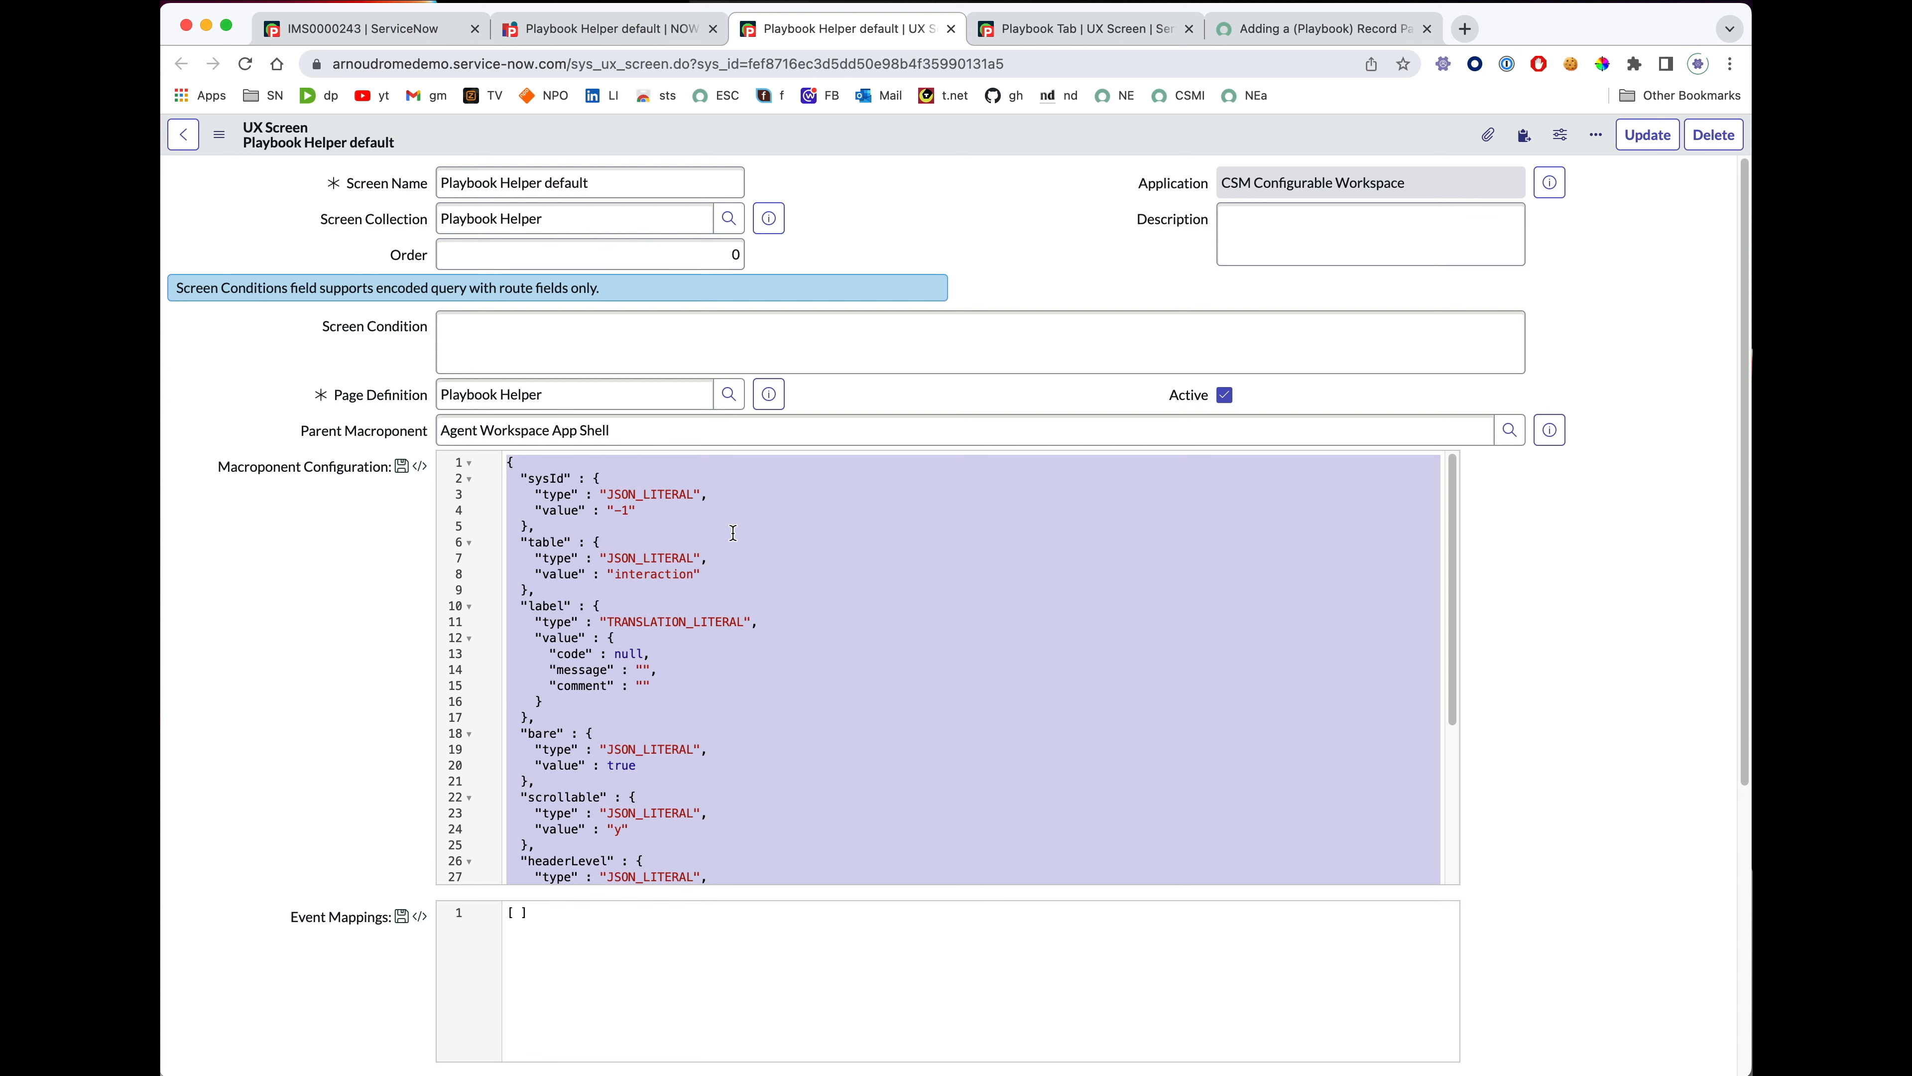
# Paste the copied JSON into the Macroponent Configuration of the Playbook Tab UX Screen record.
pyautogui.click(769, 358)
pyautogui.click(1024, 30)
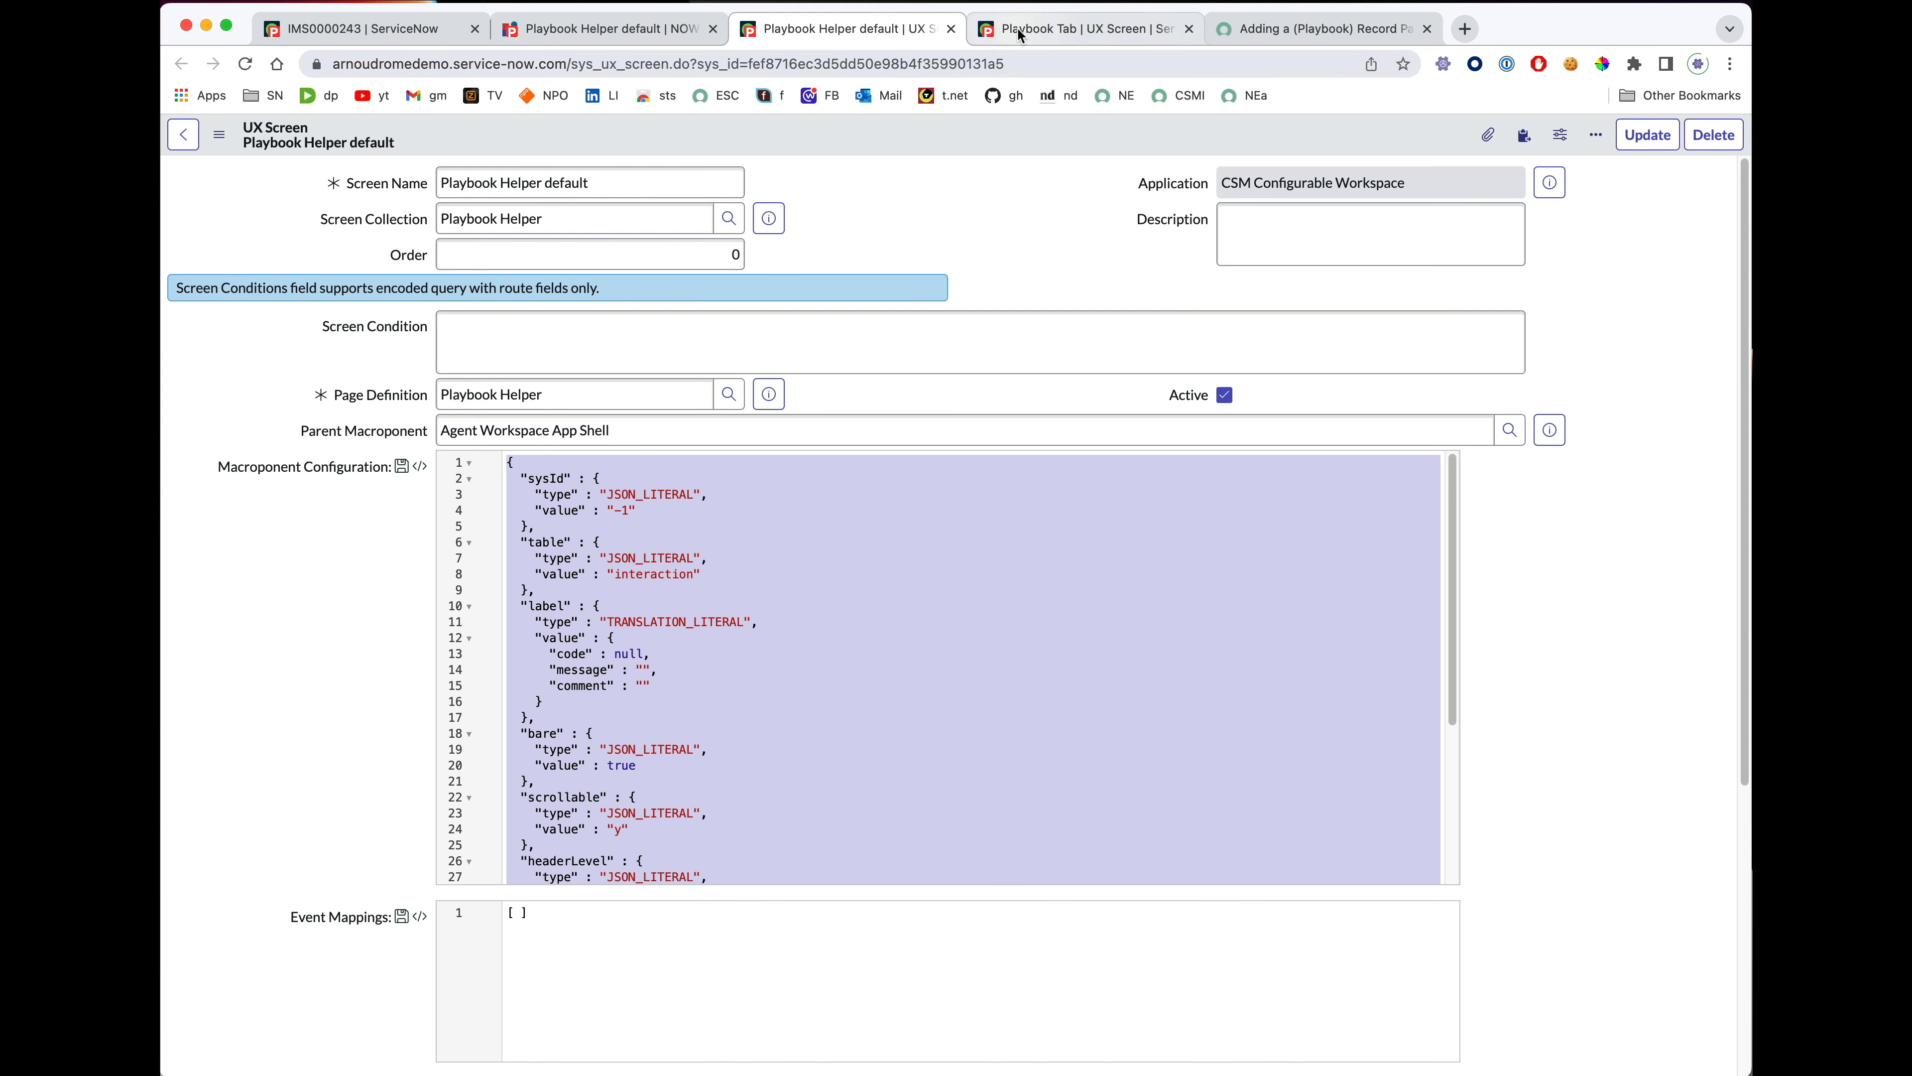
pyautogui.click(688, 542)
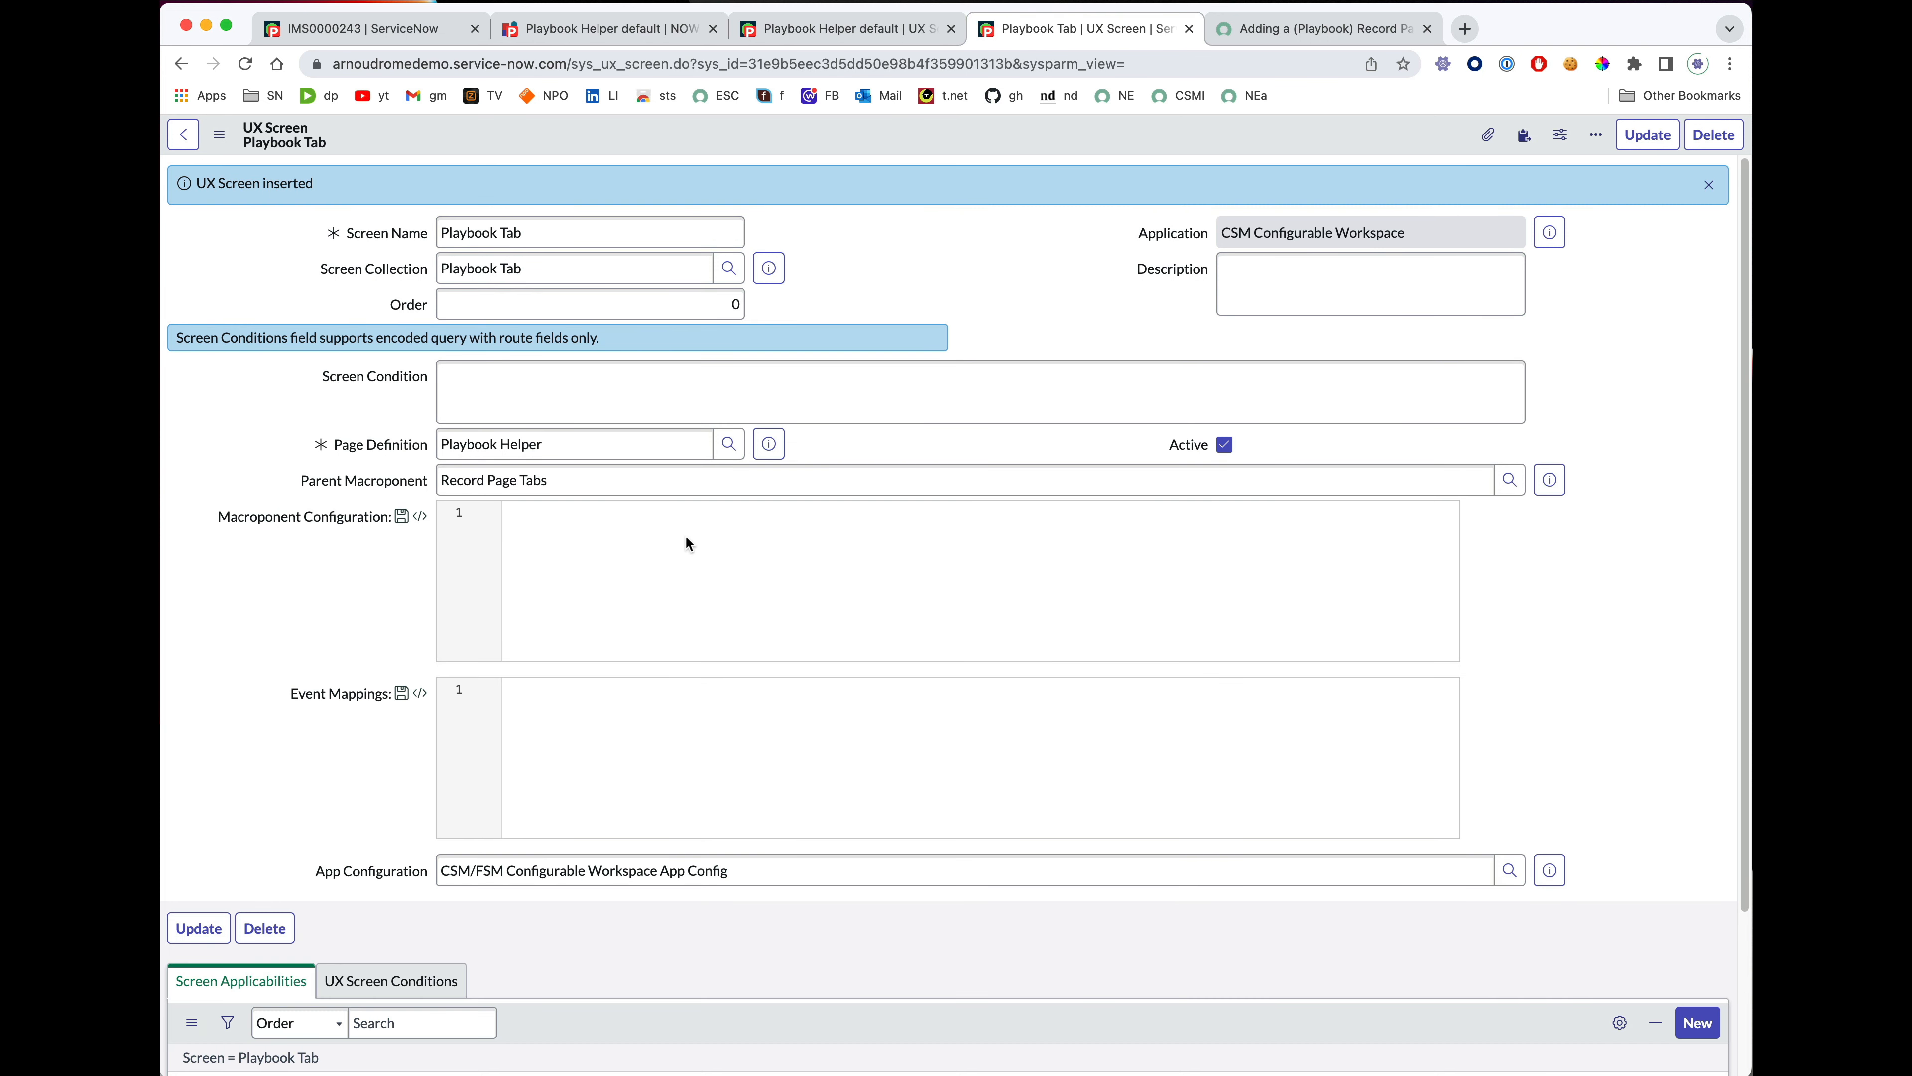
pyautogui.press('super+v')
pyautogui.scroll(5, 706, 603)
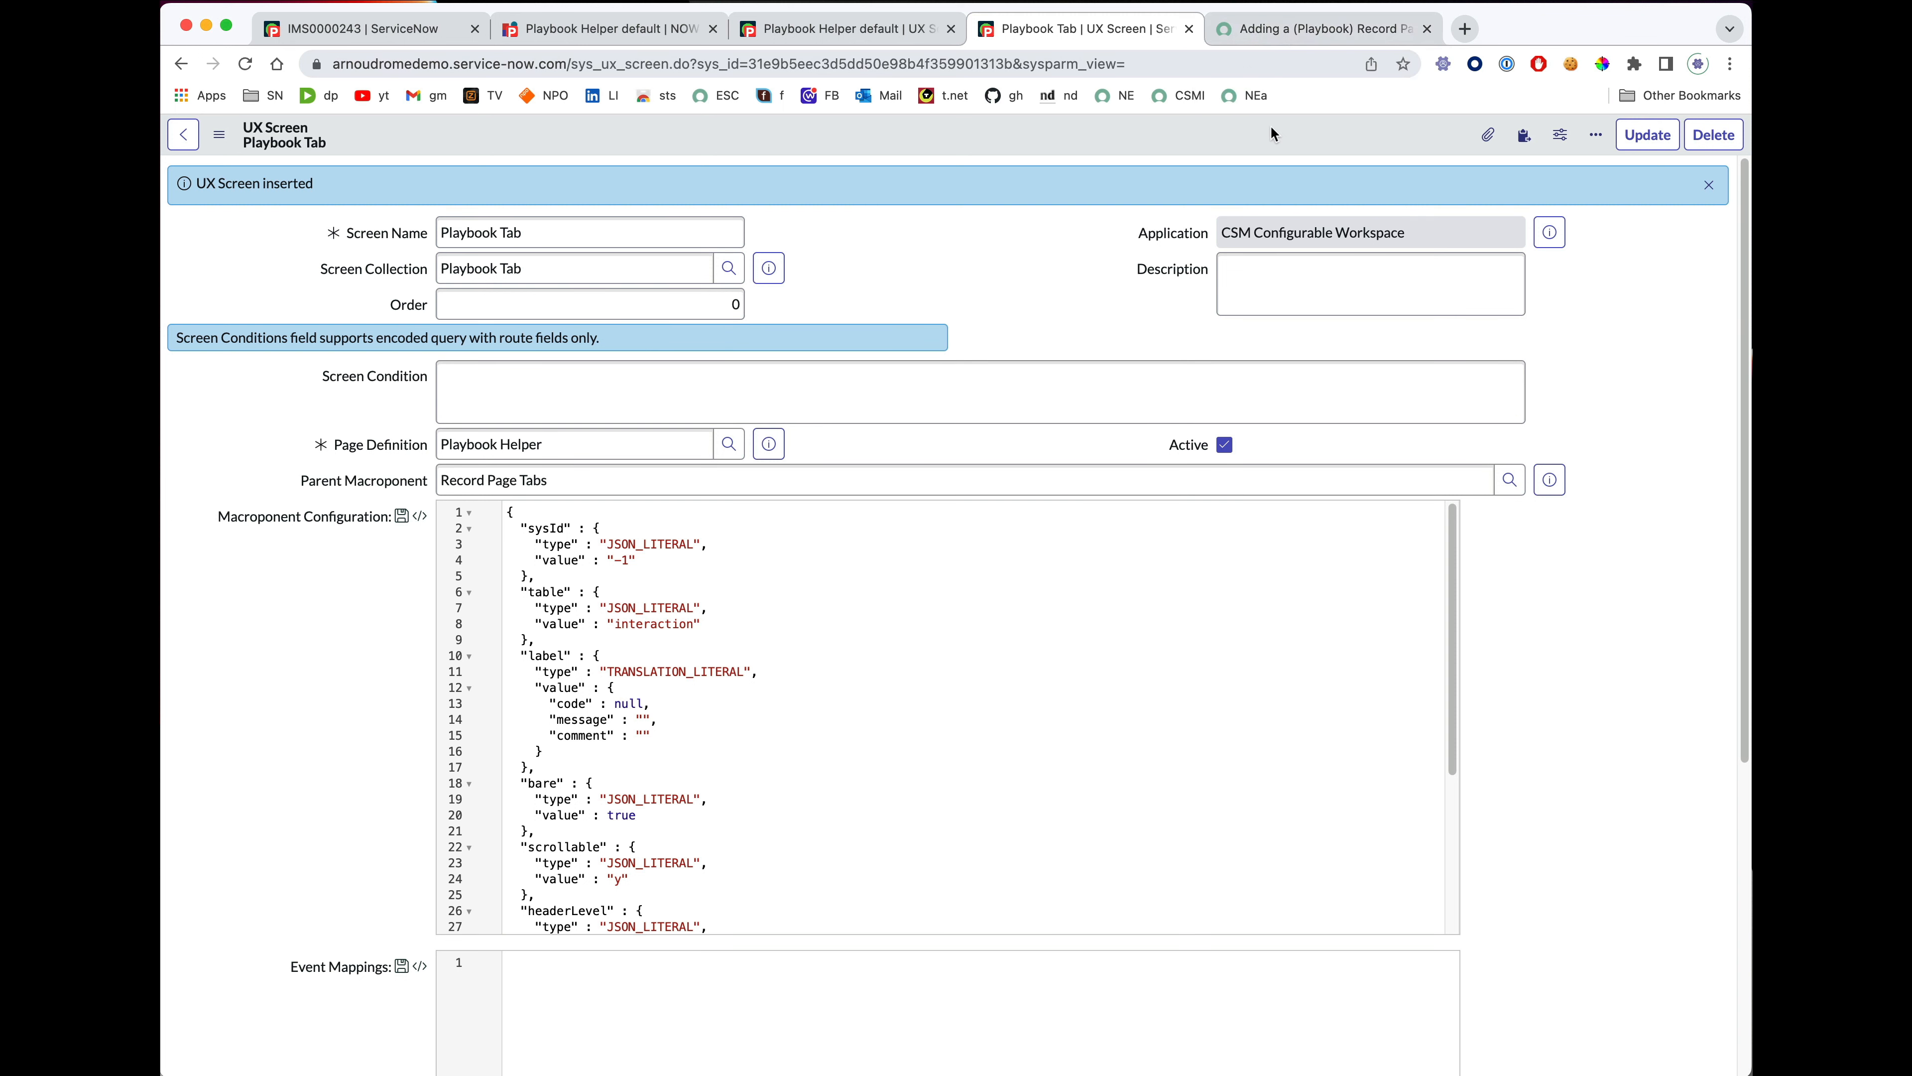
# Replace the sysId and table entries in Playbook Tab's Macroponent Configuration with the article's CONTEXT_BINDING JSON, and save the record.
pyautogui.click(1279, 30)
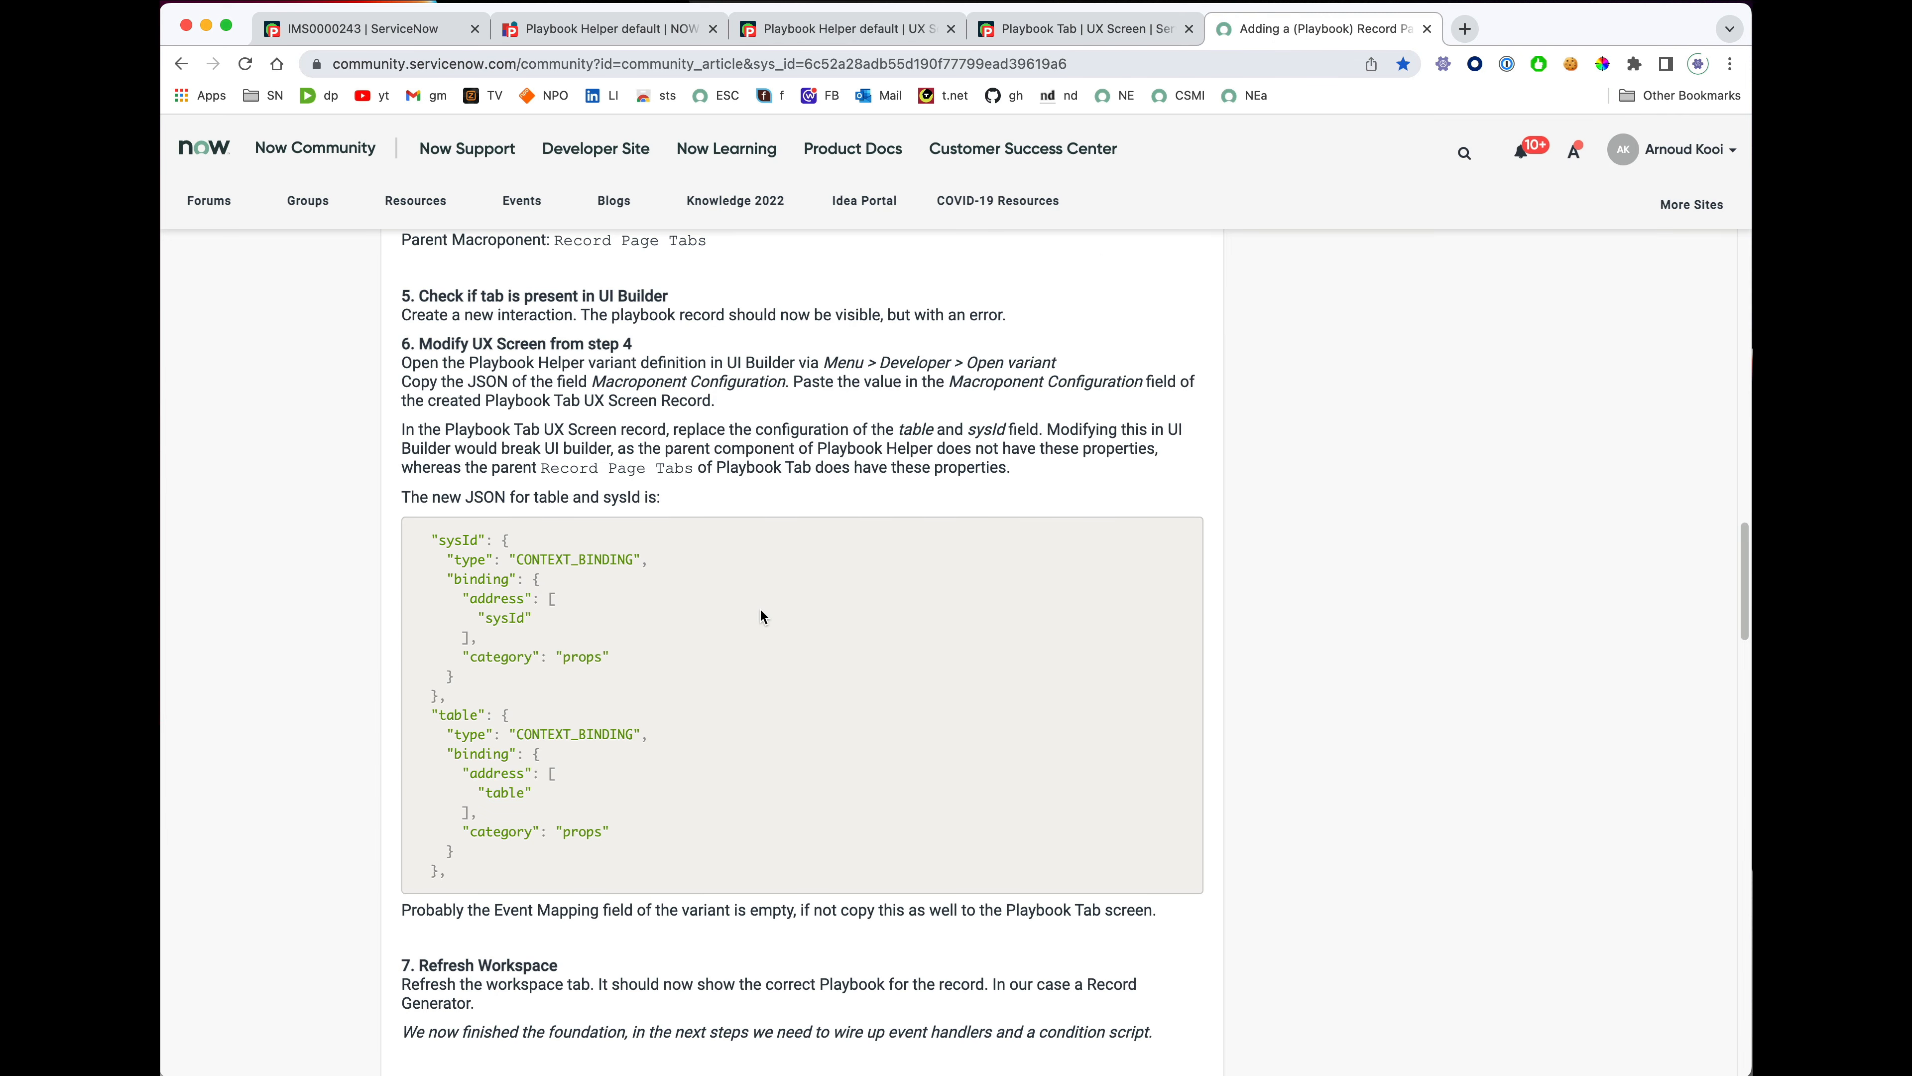
pyautogui.moveTo(460, 879); pyautogui.dragTo(412, 527)
pyautogui.press('super+c')
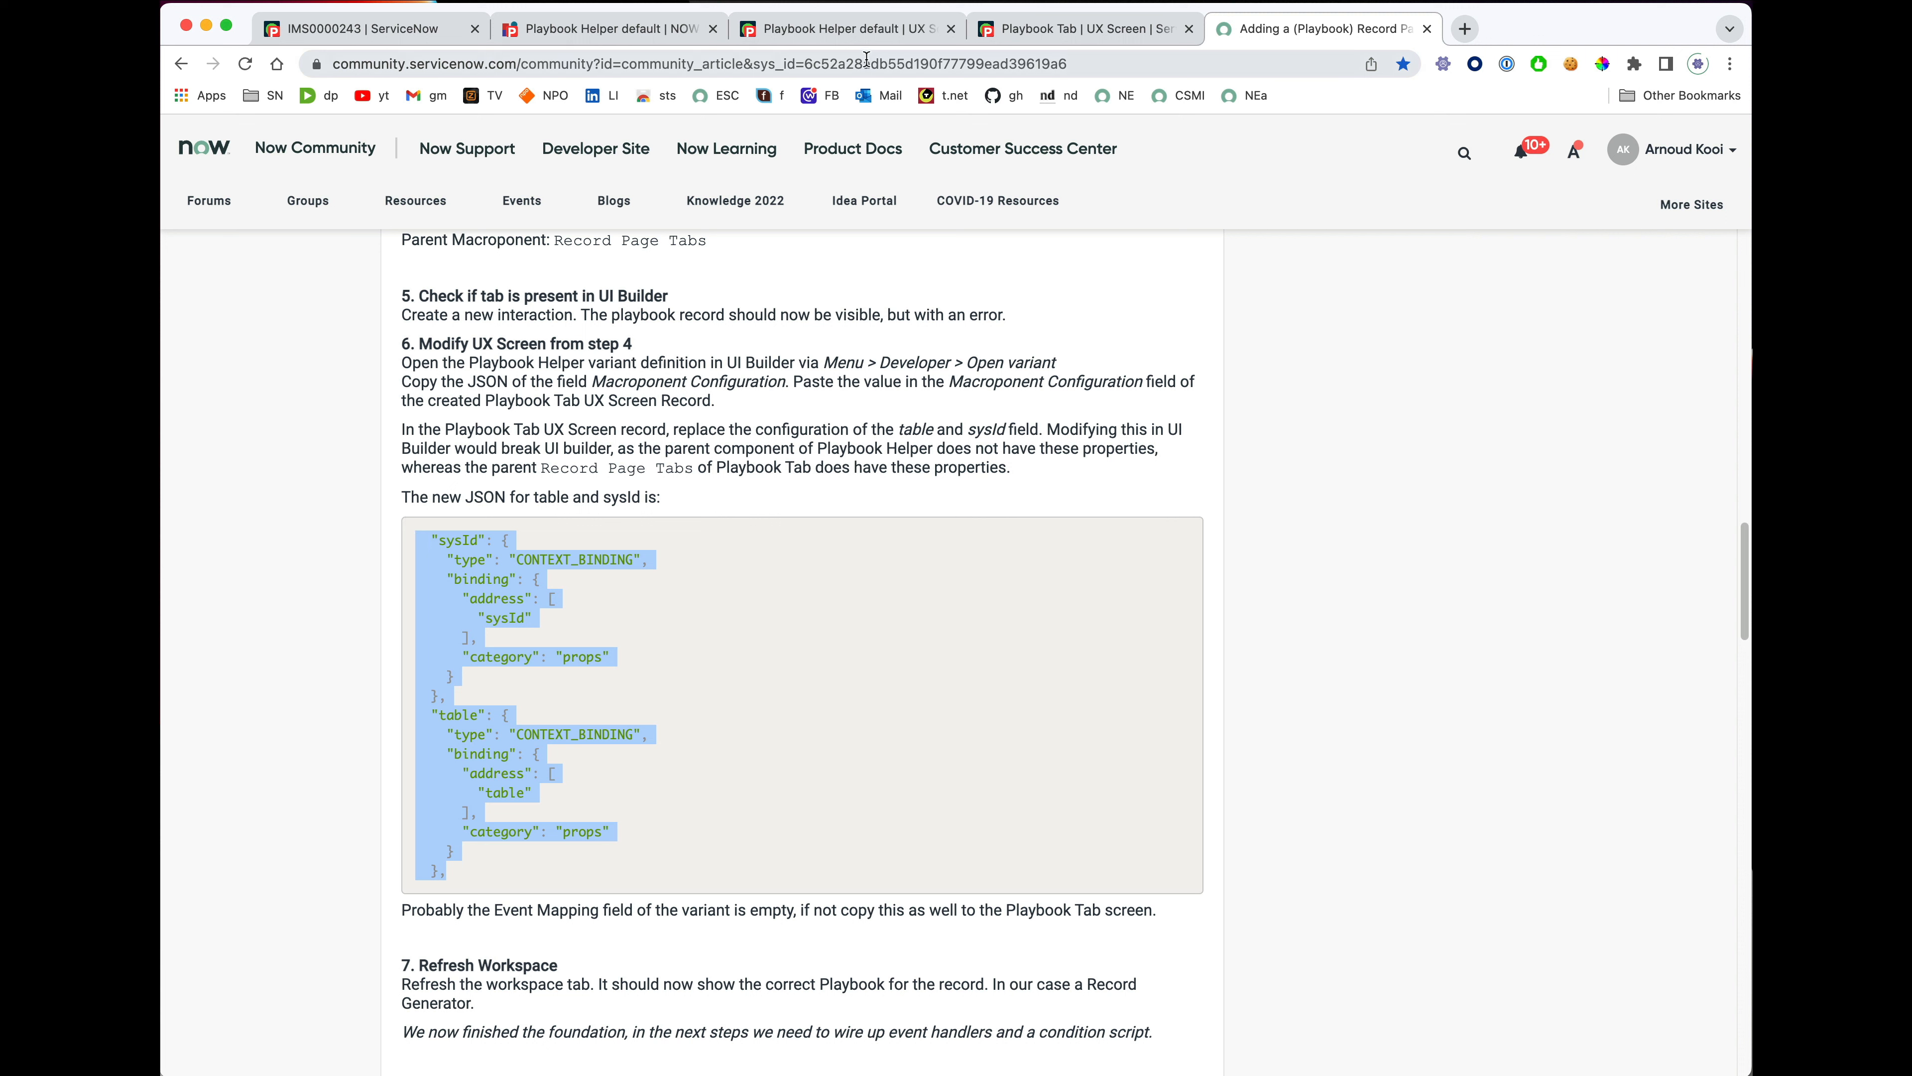
pyautogui.click(1065, 34)
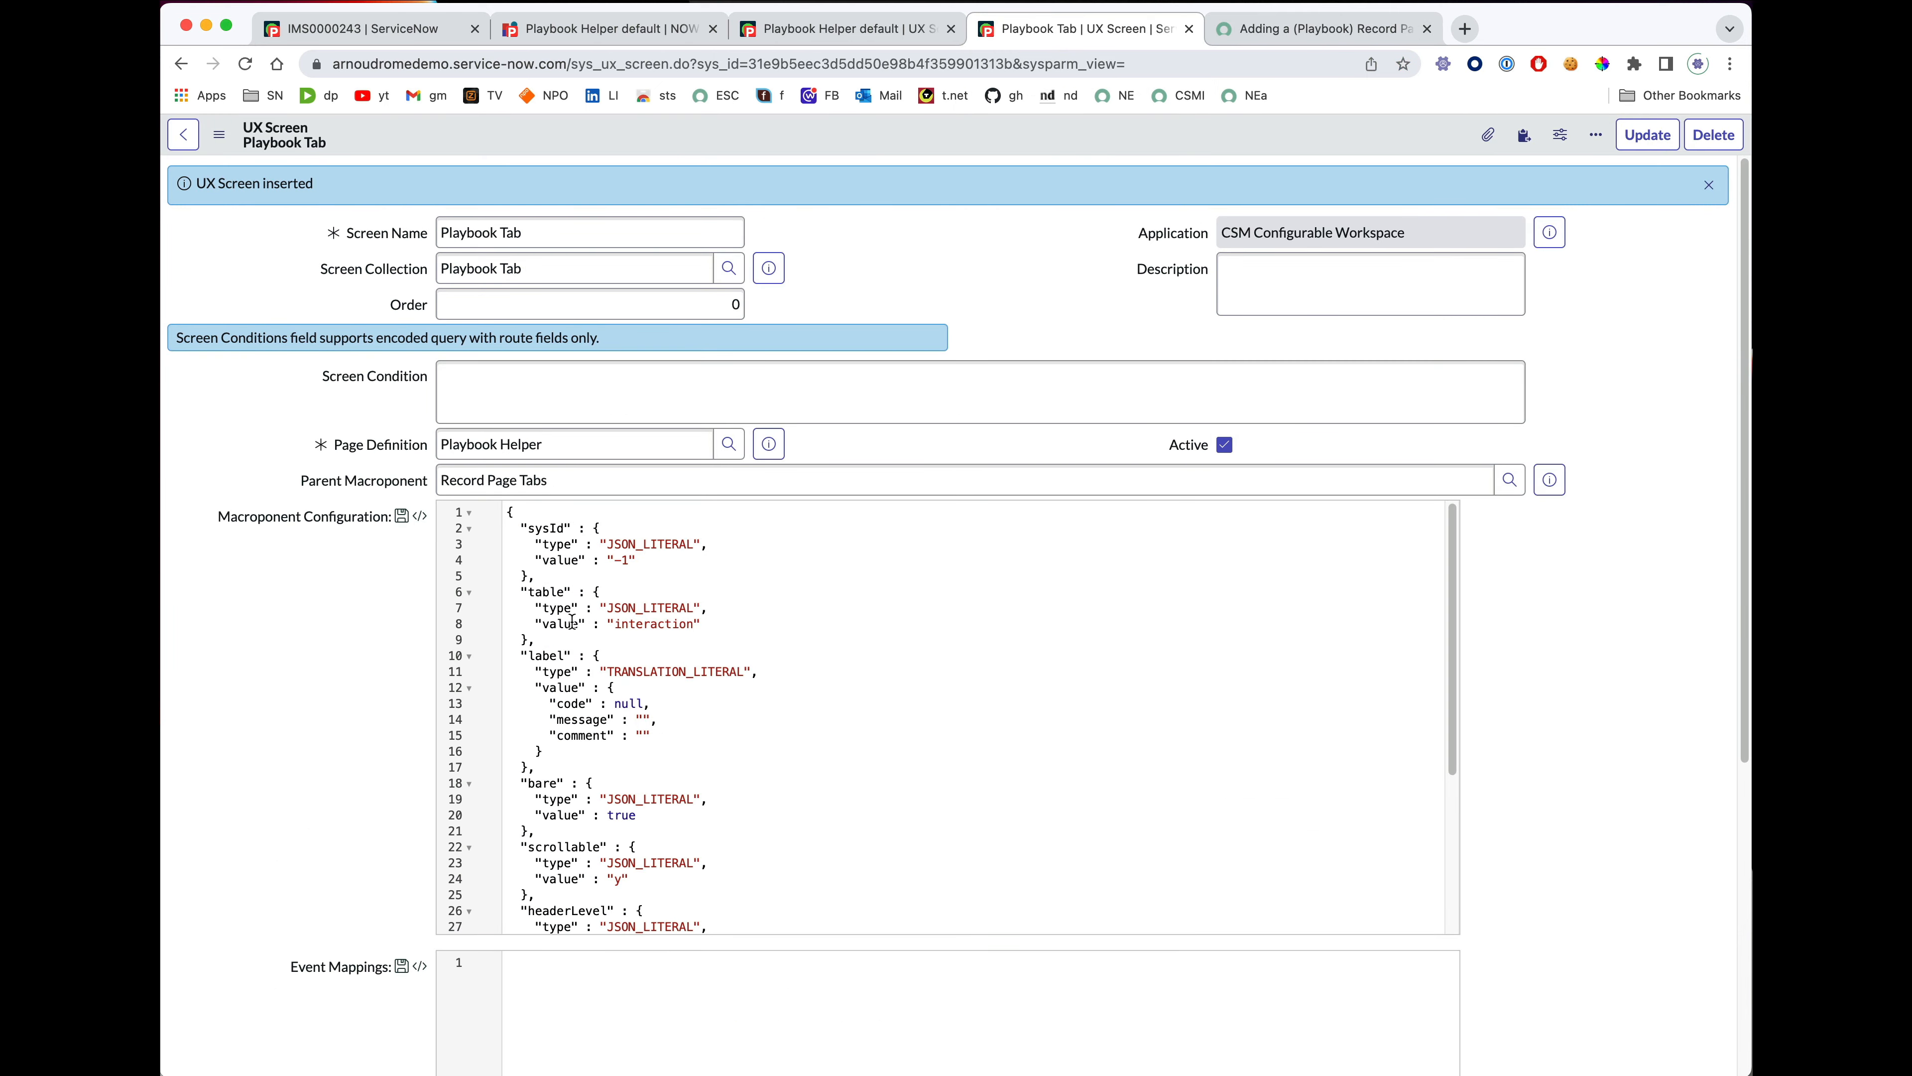
pyautogui.moveTo(548, 640); pyautogui.dragTo(454, 540)
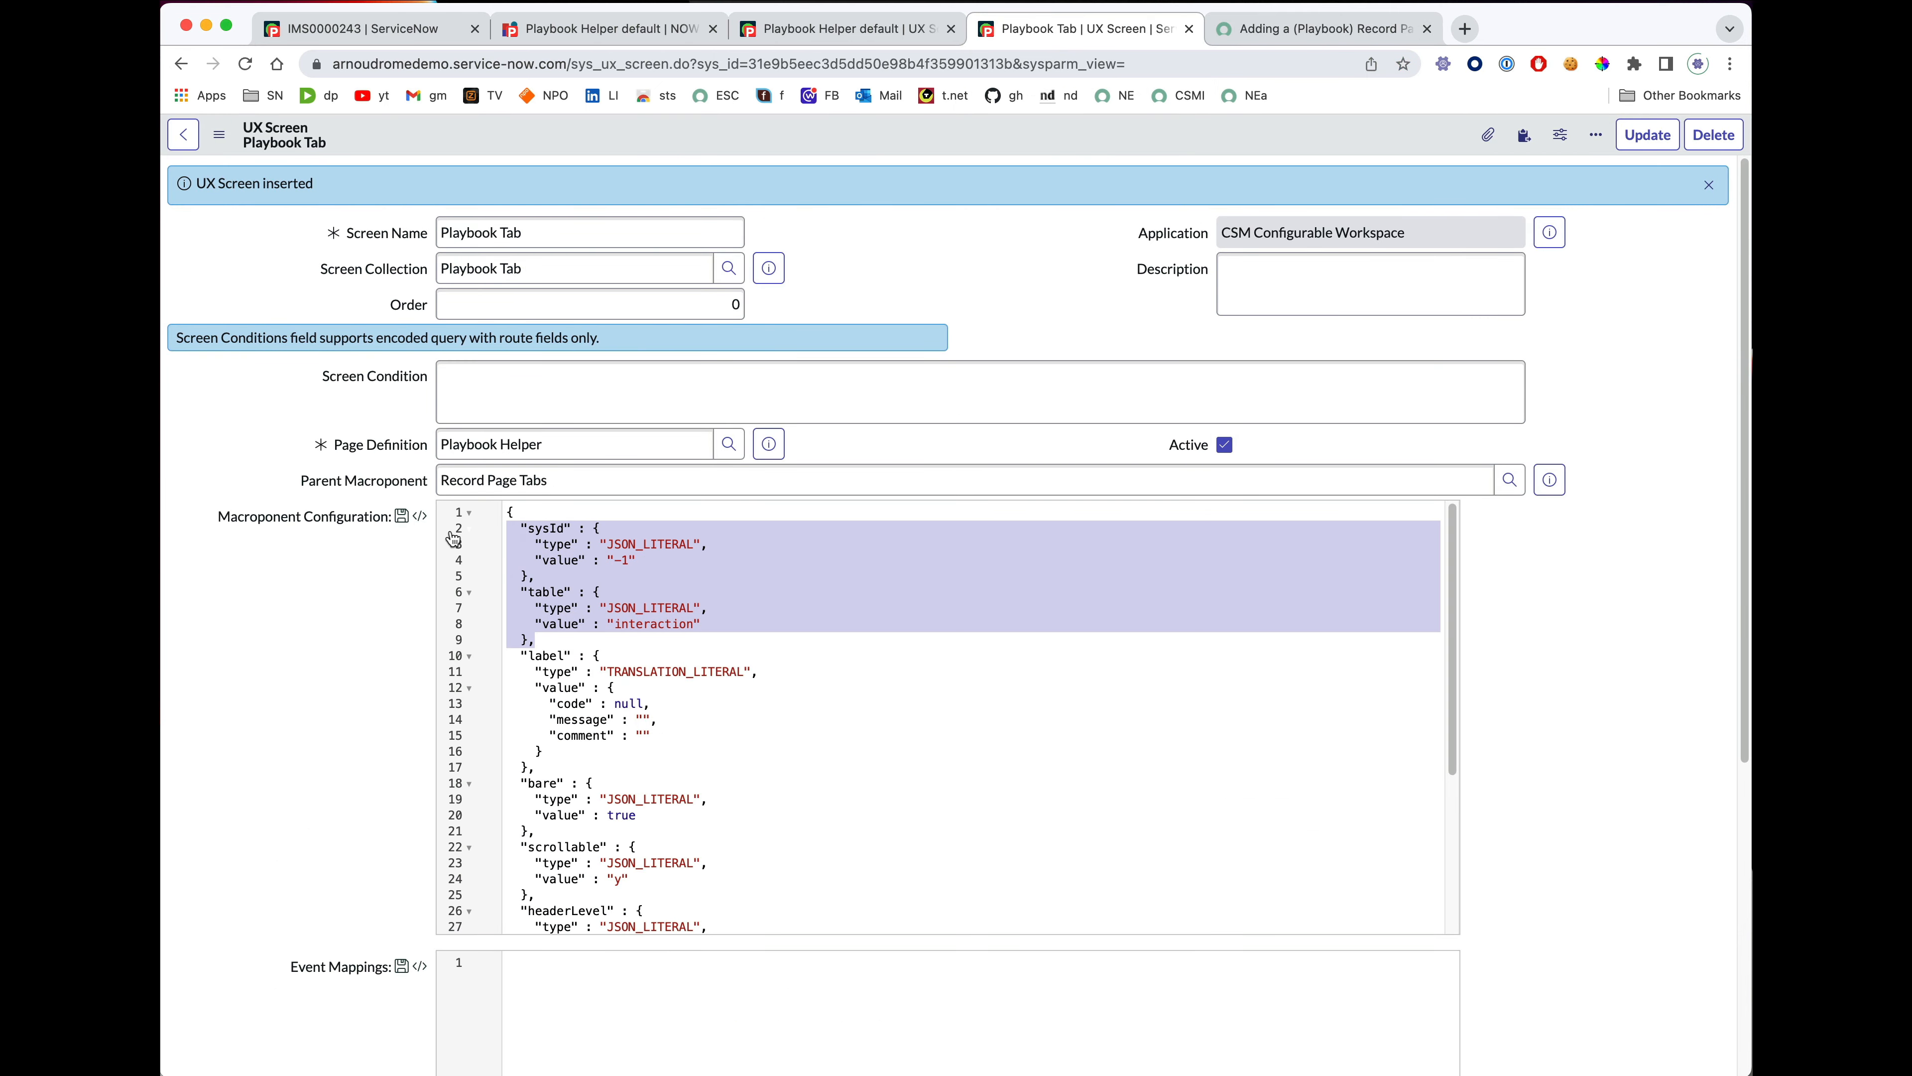
pyautogui.press('super+v')
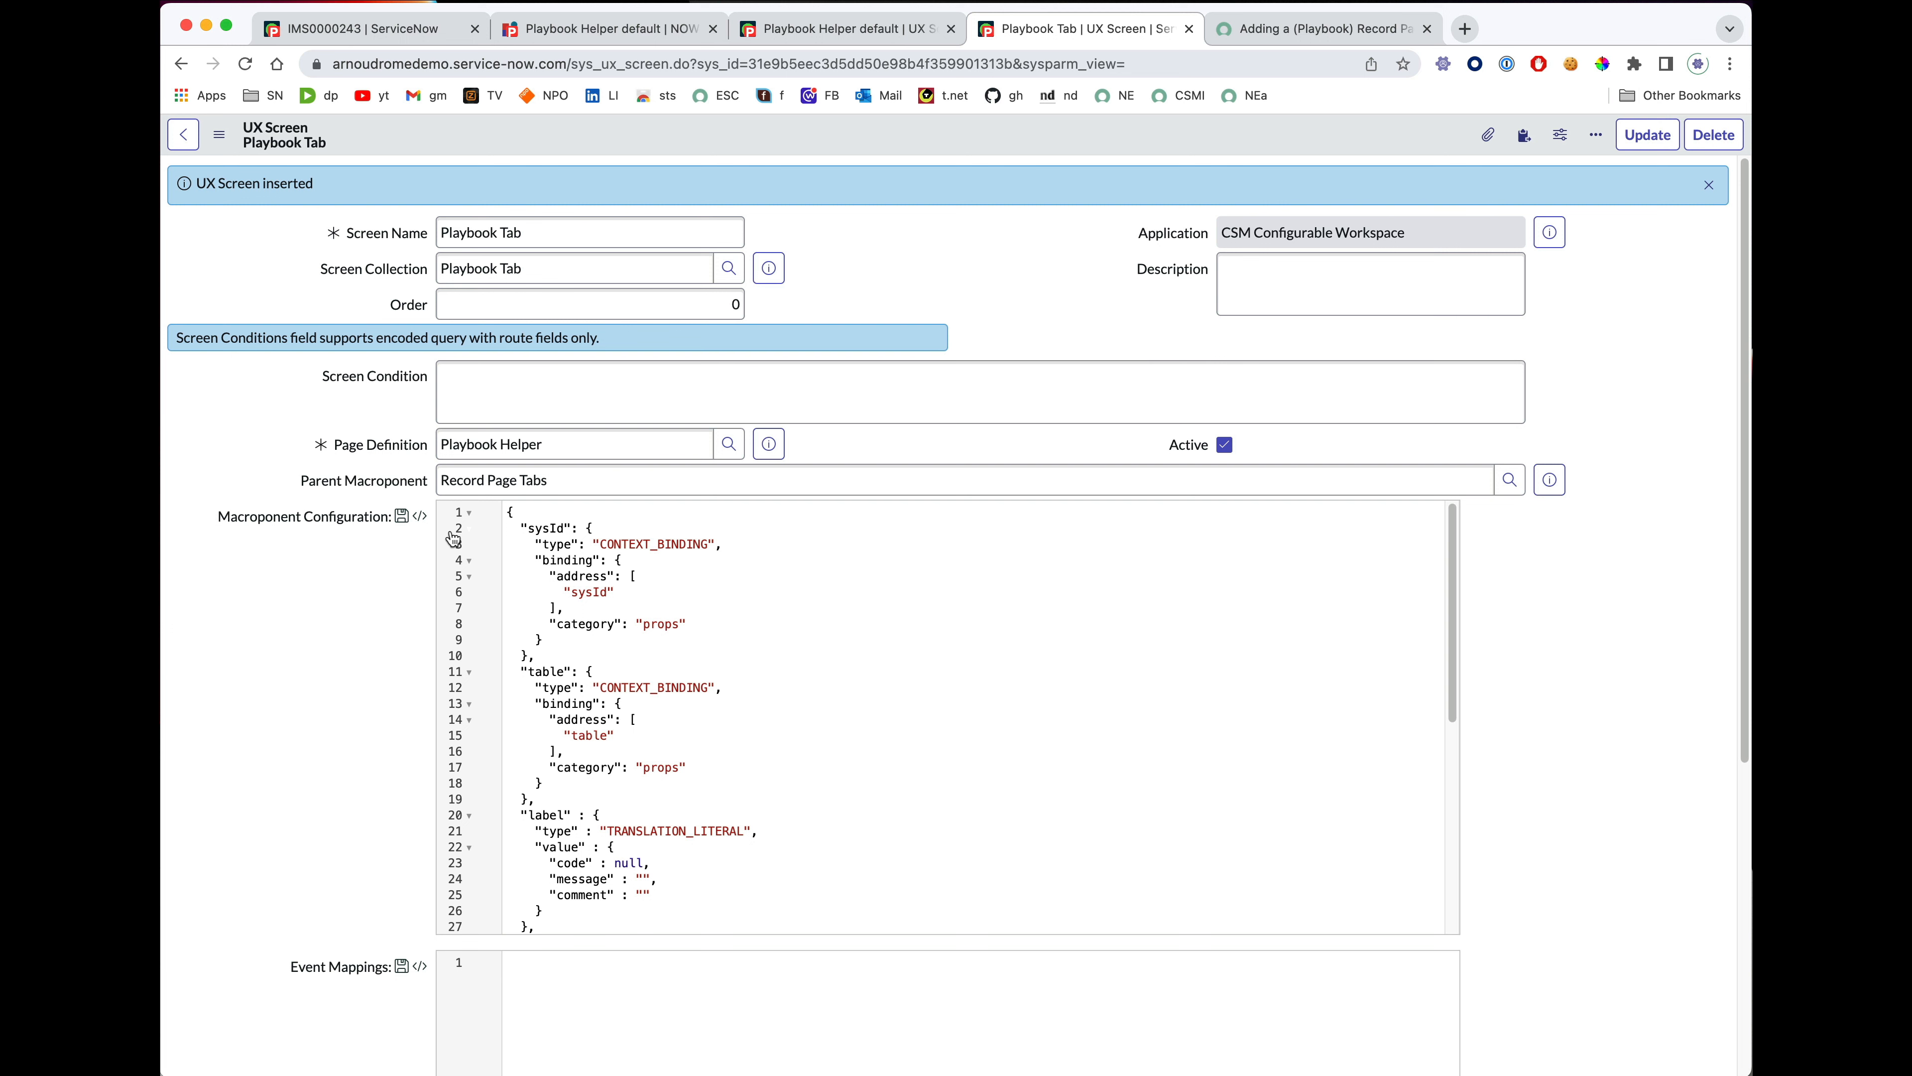
pyautogui.press('super+s')
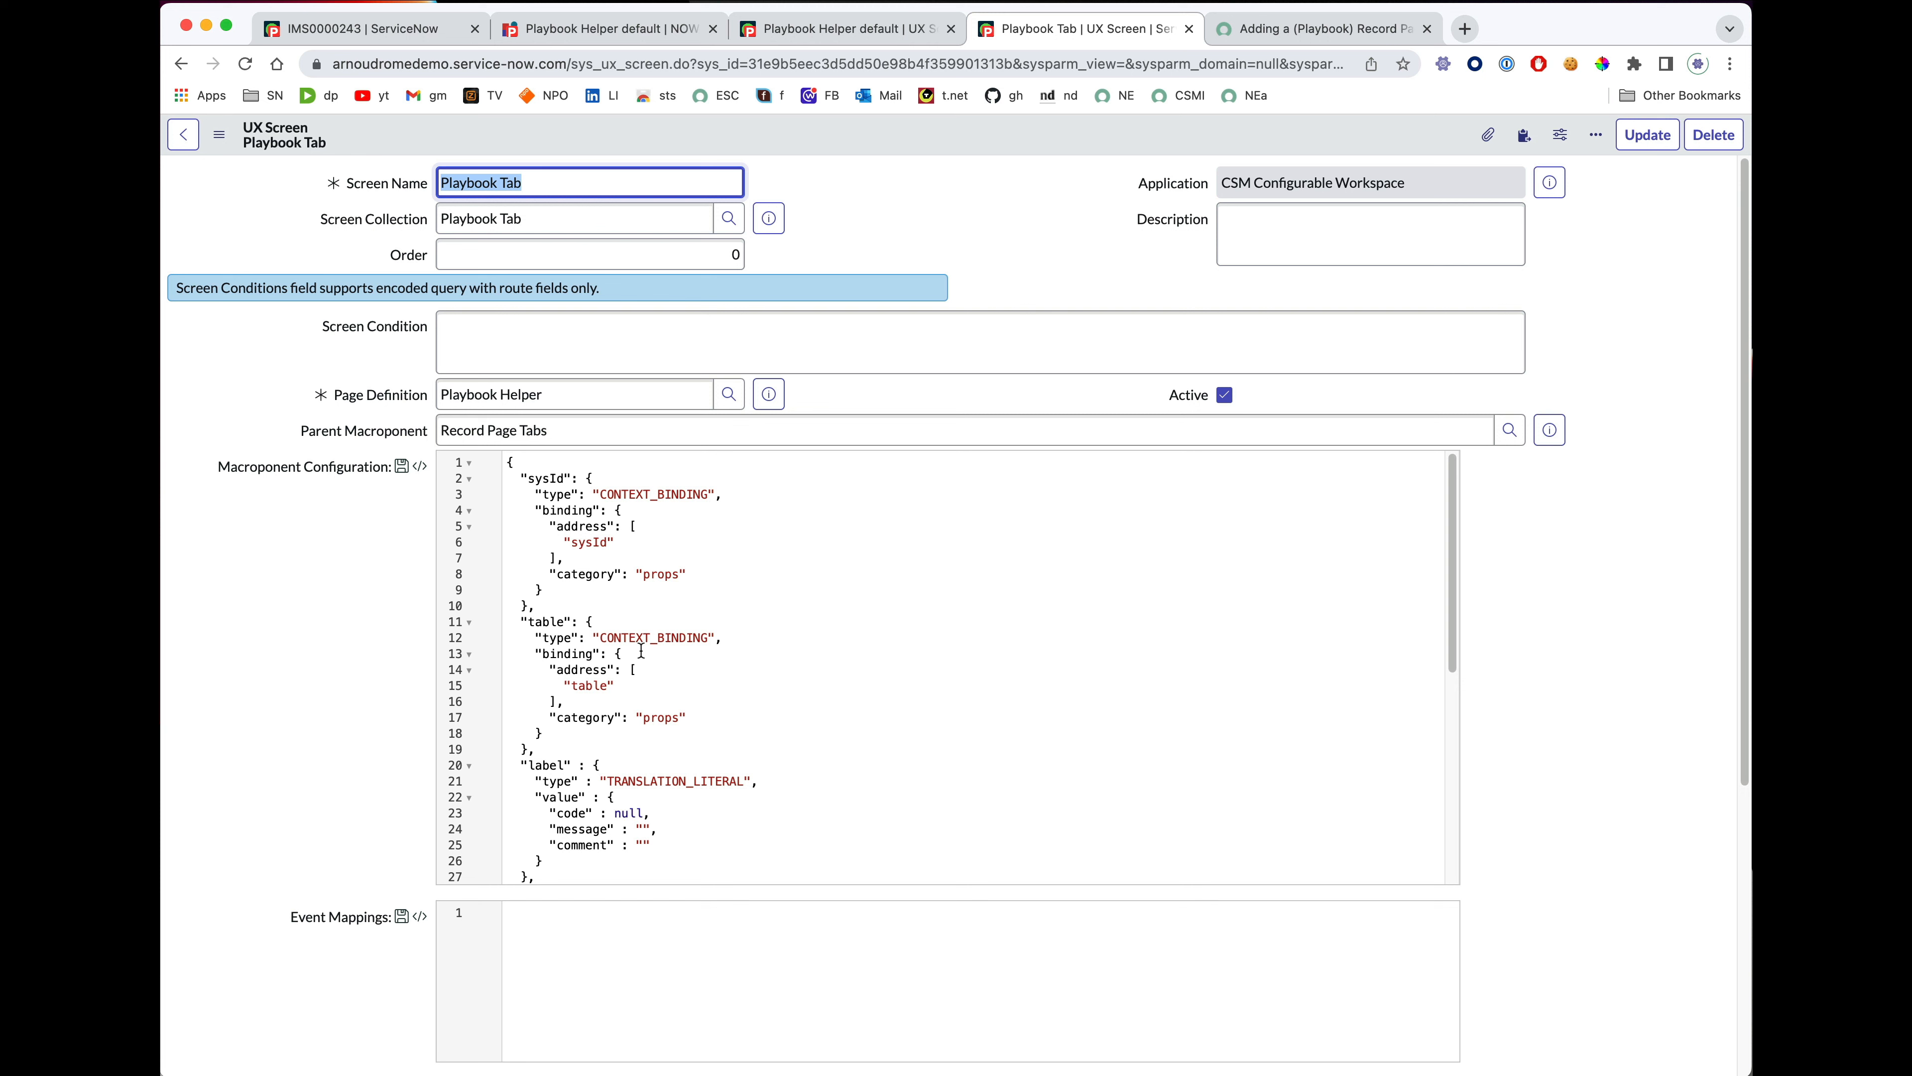
# Compare the Playbook Helper page's sysId and Table properties in UI Builder with the Playbook Tab screen's configuration.
pyautogui.click(817, 30)
pyautogui.click(561, 31)
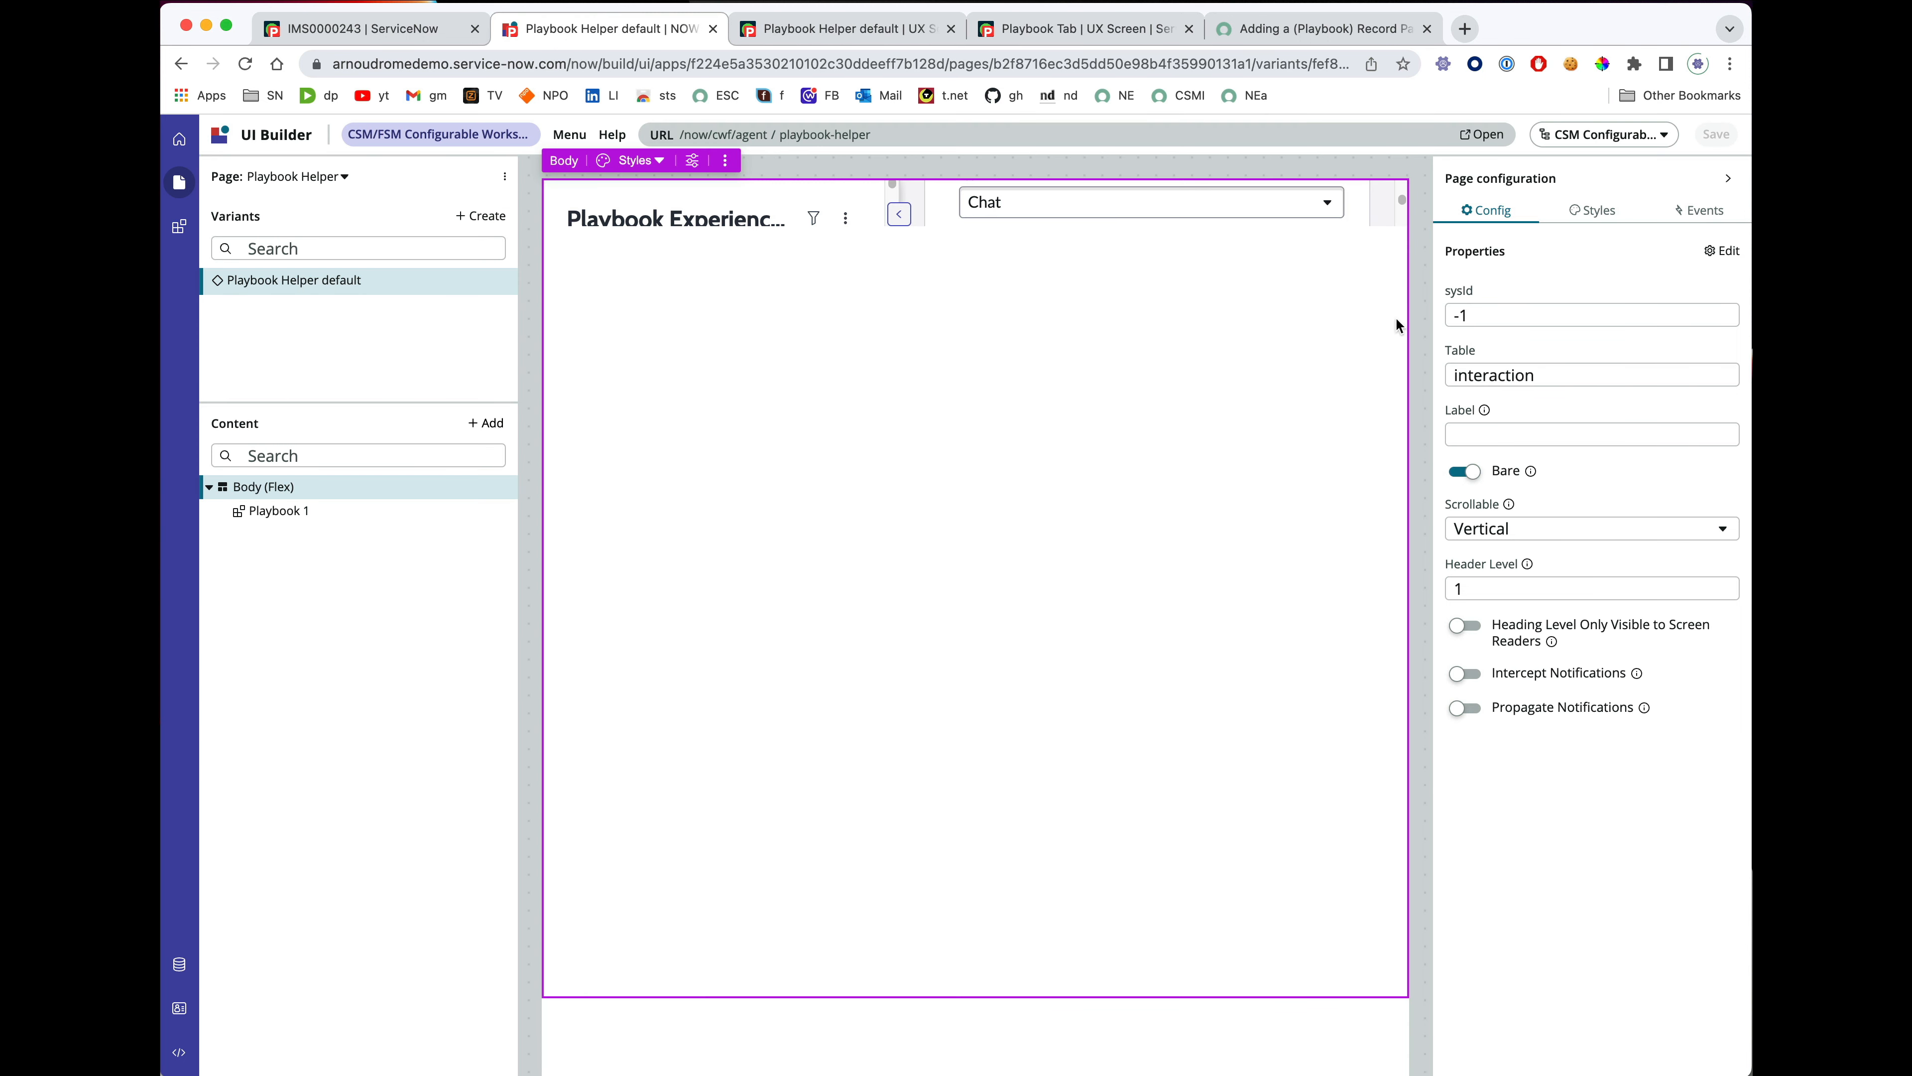
pyautogui.click(1517, 313)
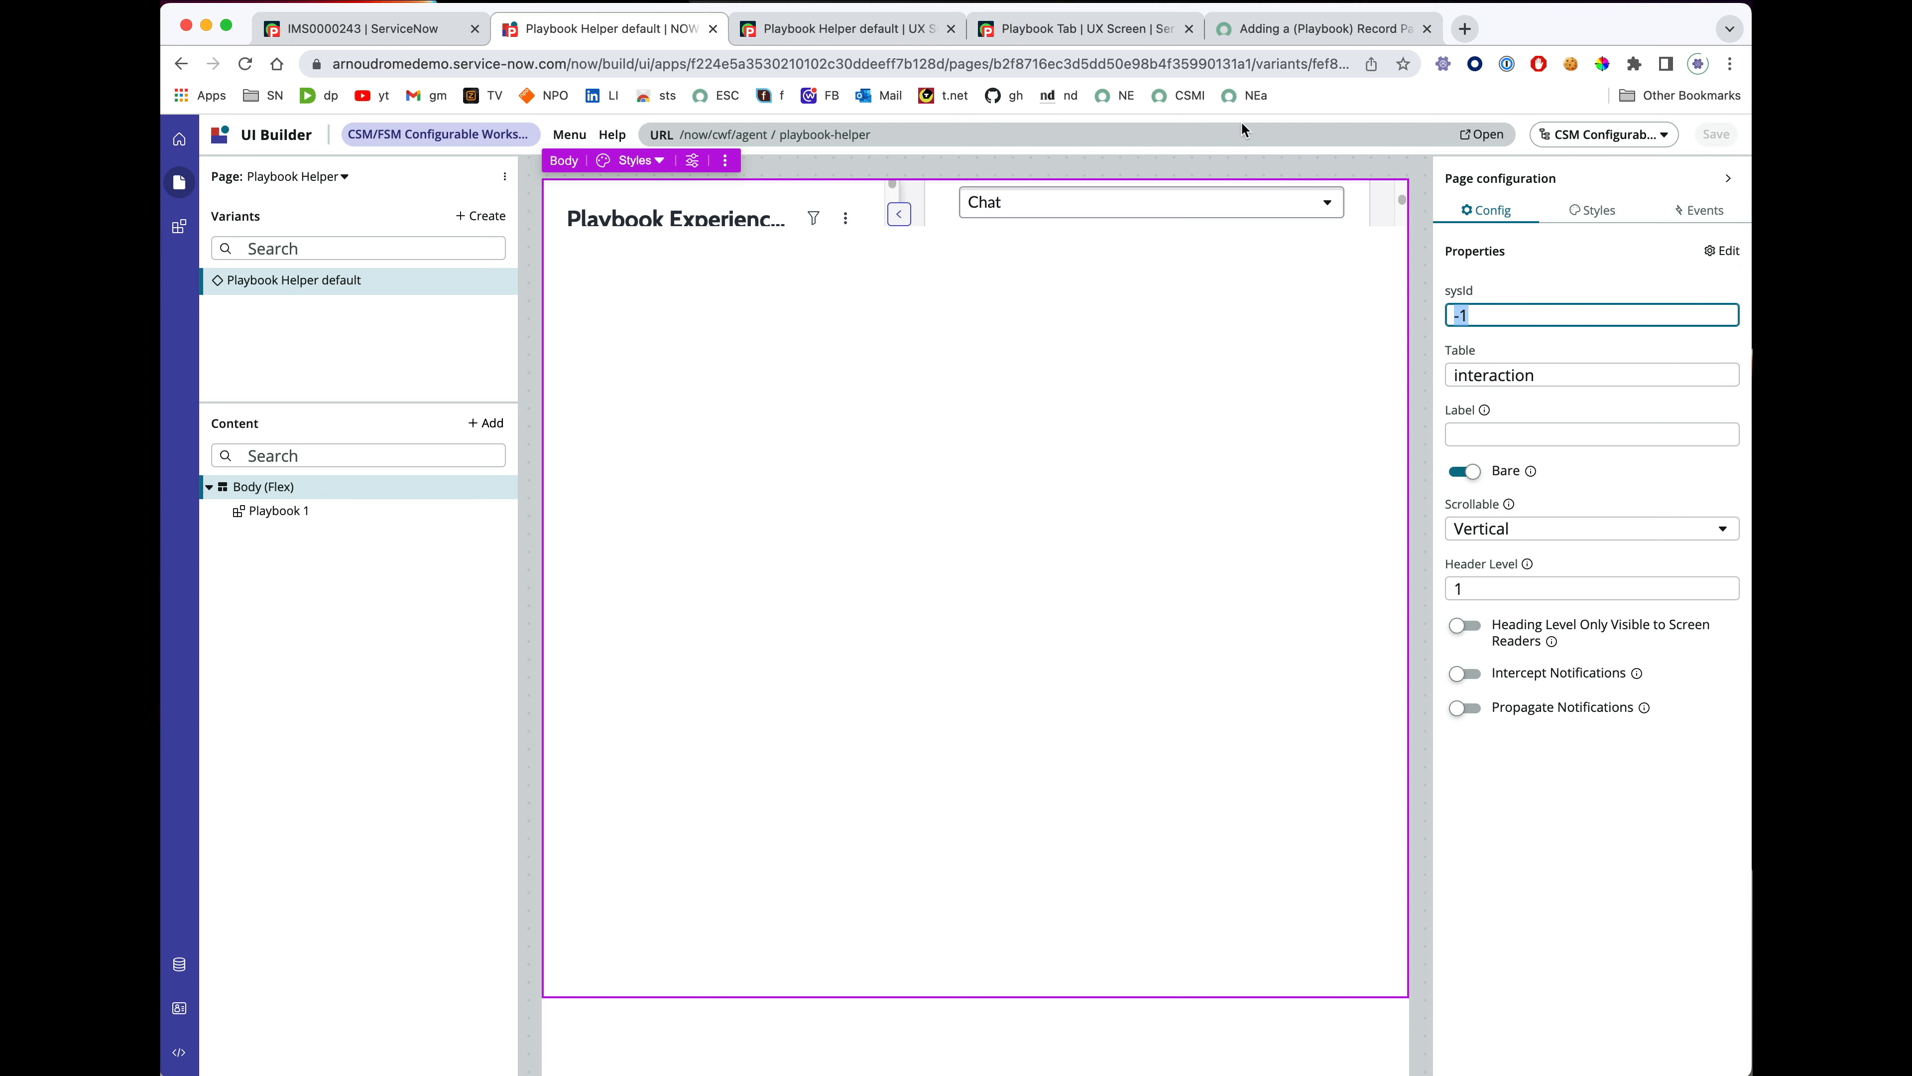
pyautogui.click(1103, 31)
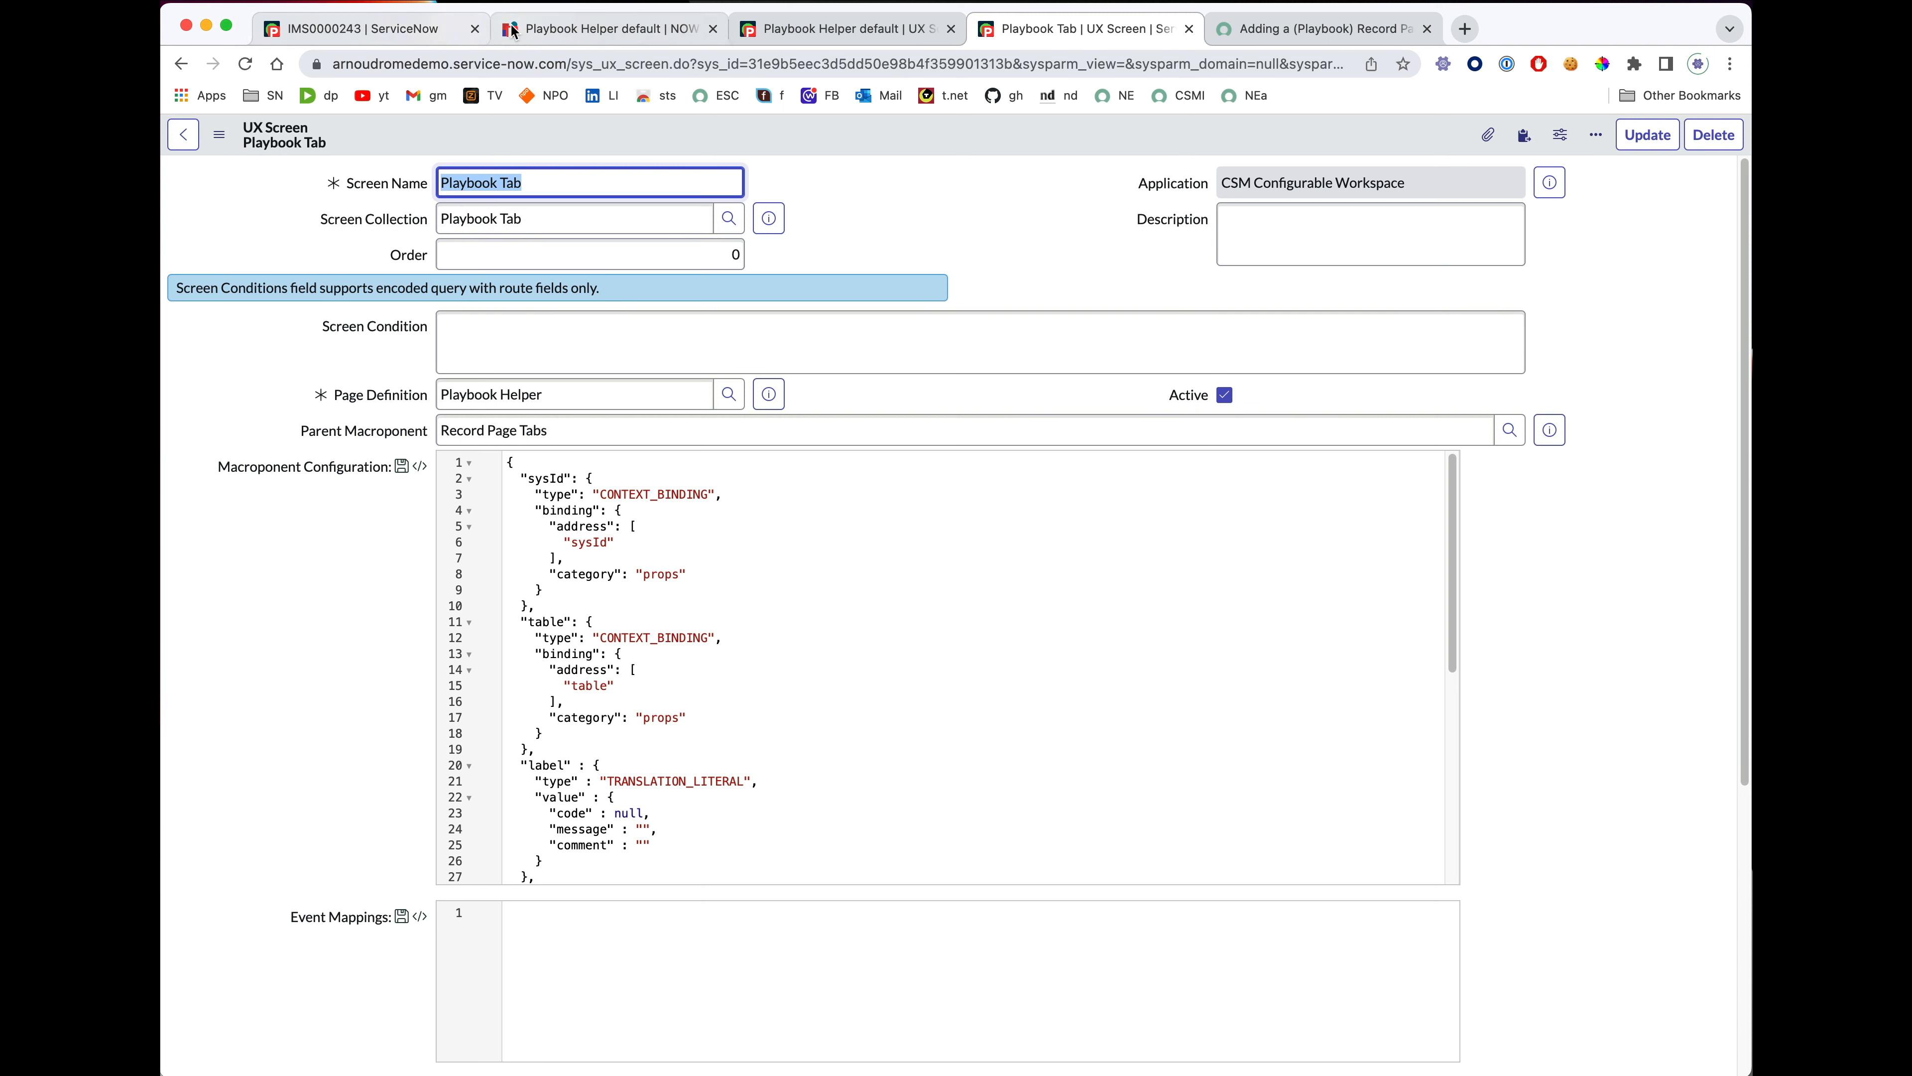
# Reload the new interaction in the workspace, view its Details and Playbook tabs, and test continuing from Choose Interaction Type.
pyautogui.click(435, 39)
pyautogui.click(246, 65)
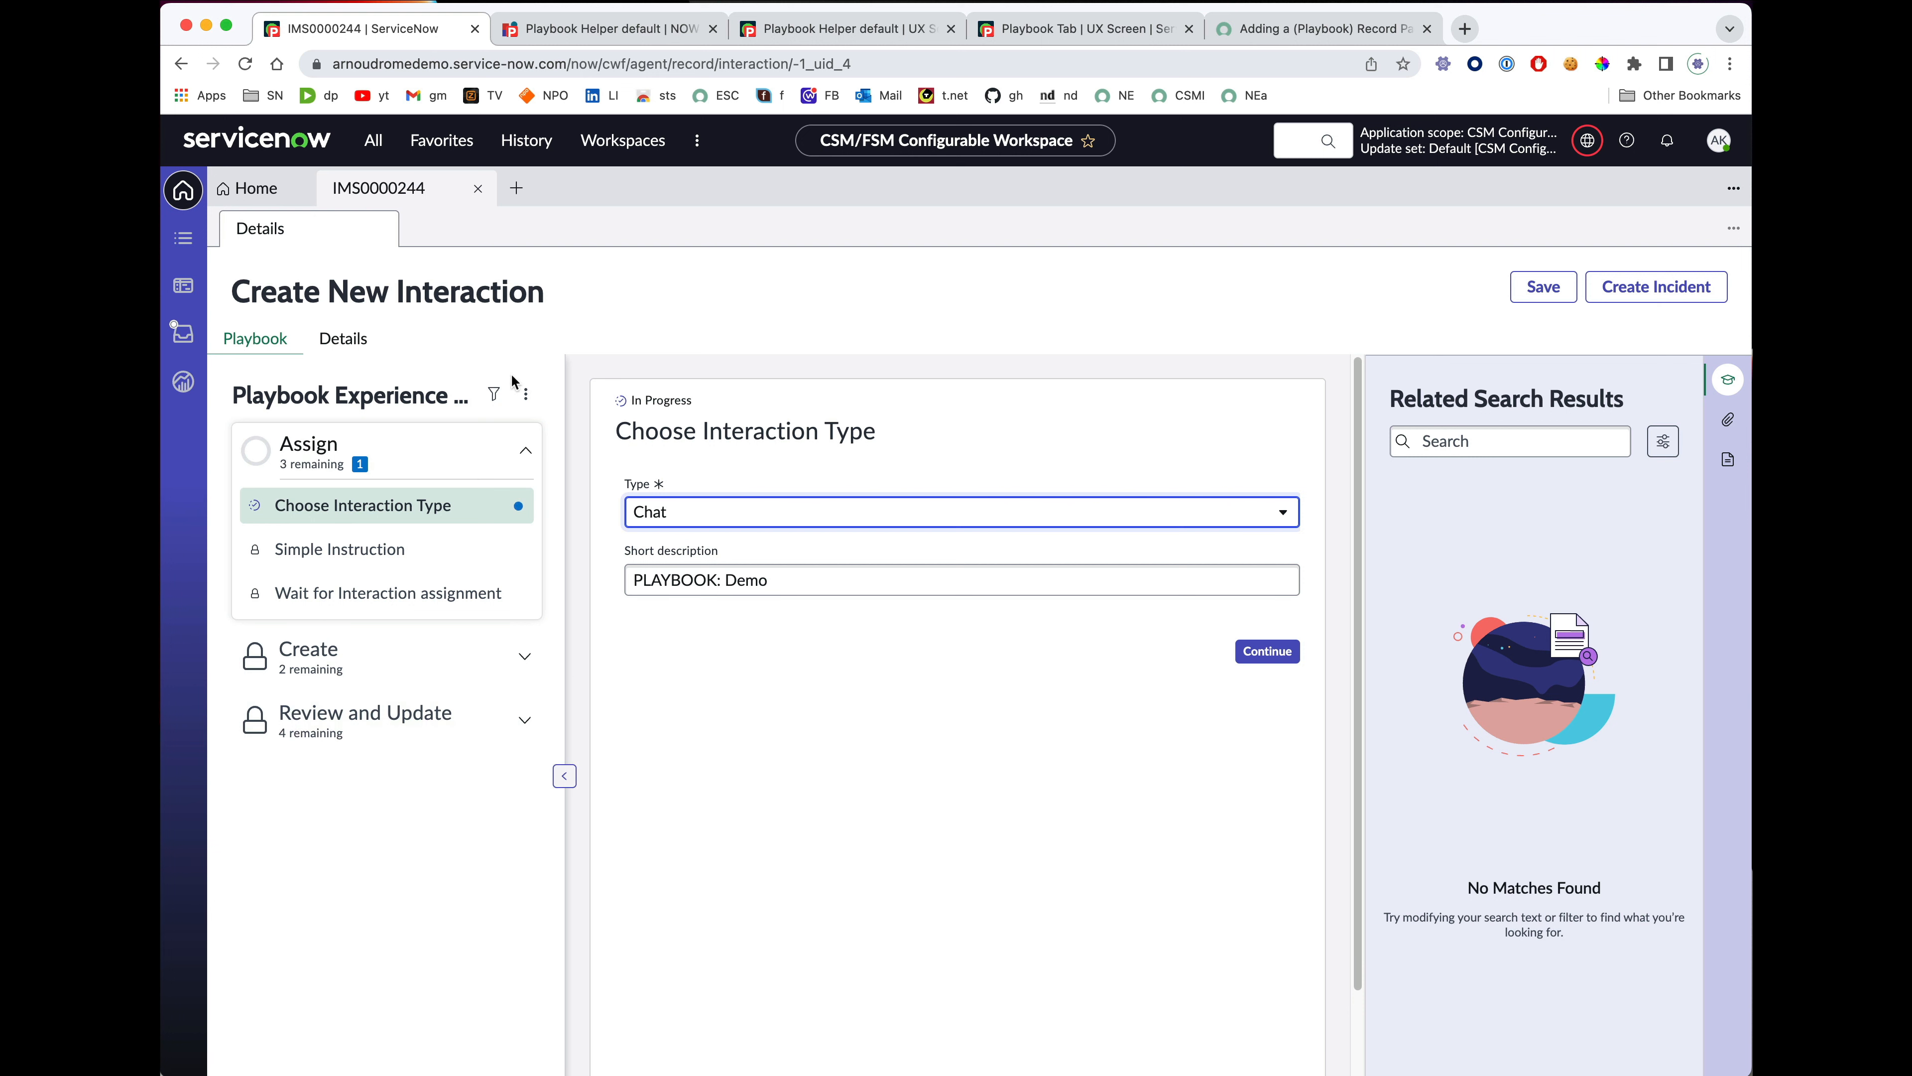
pyautogui.click(333, 344)
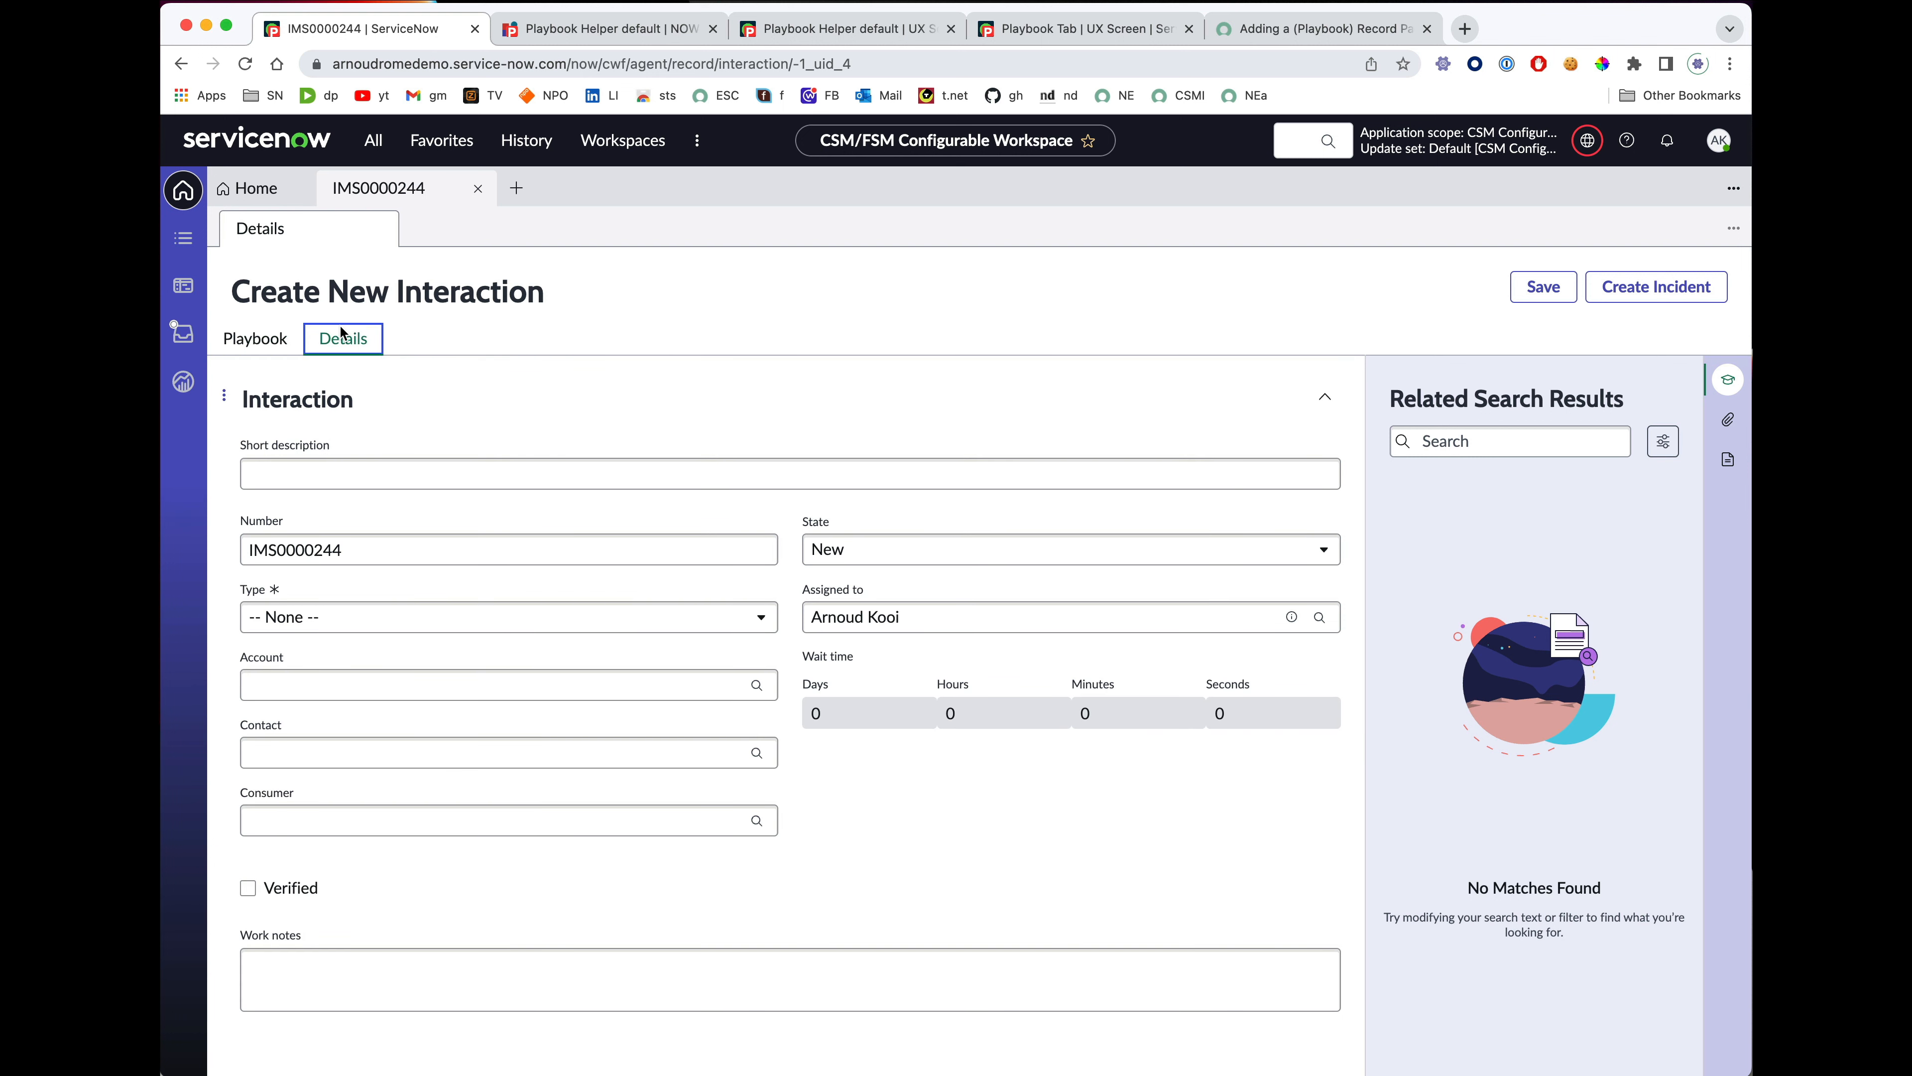
pyautogui.click(272, 344)
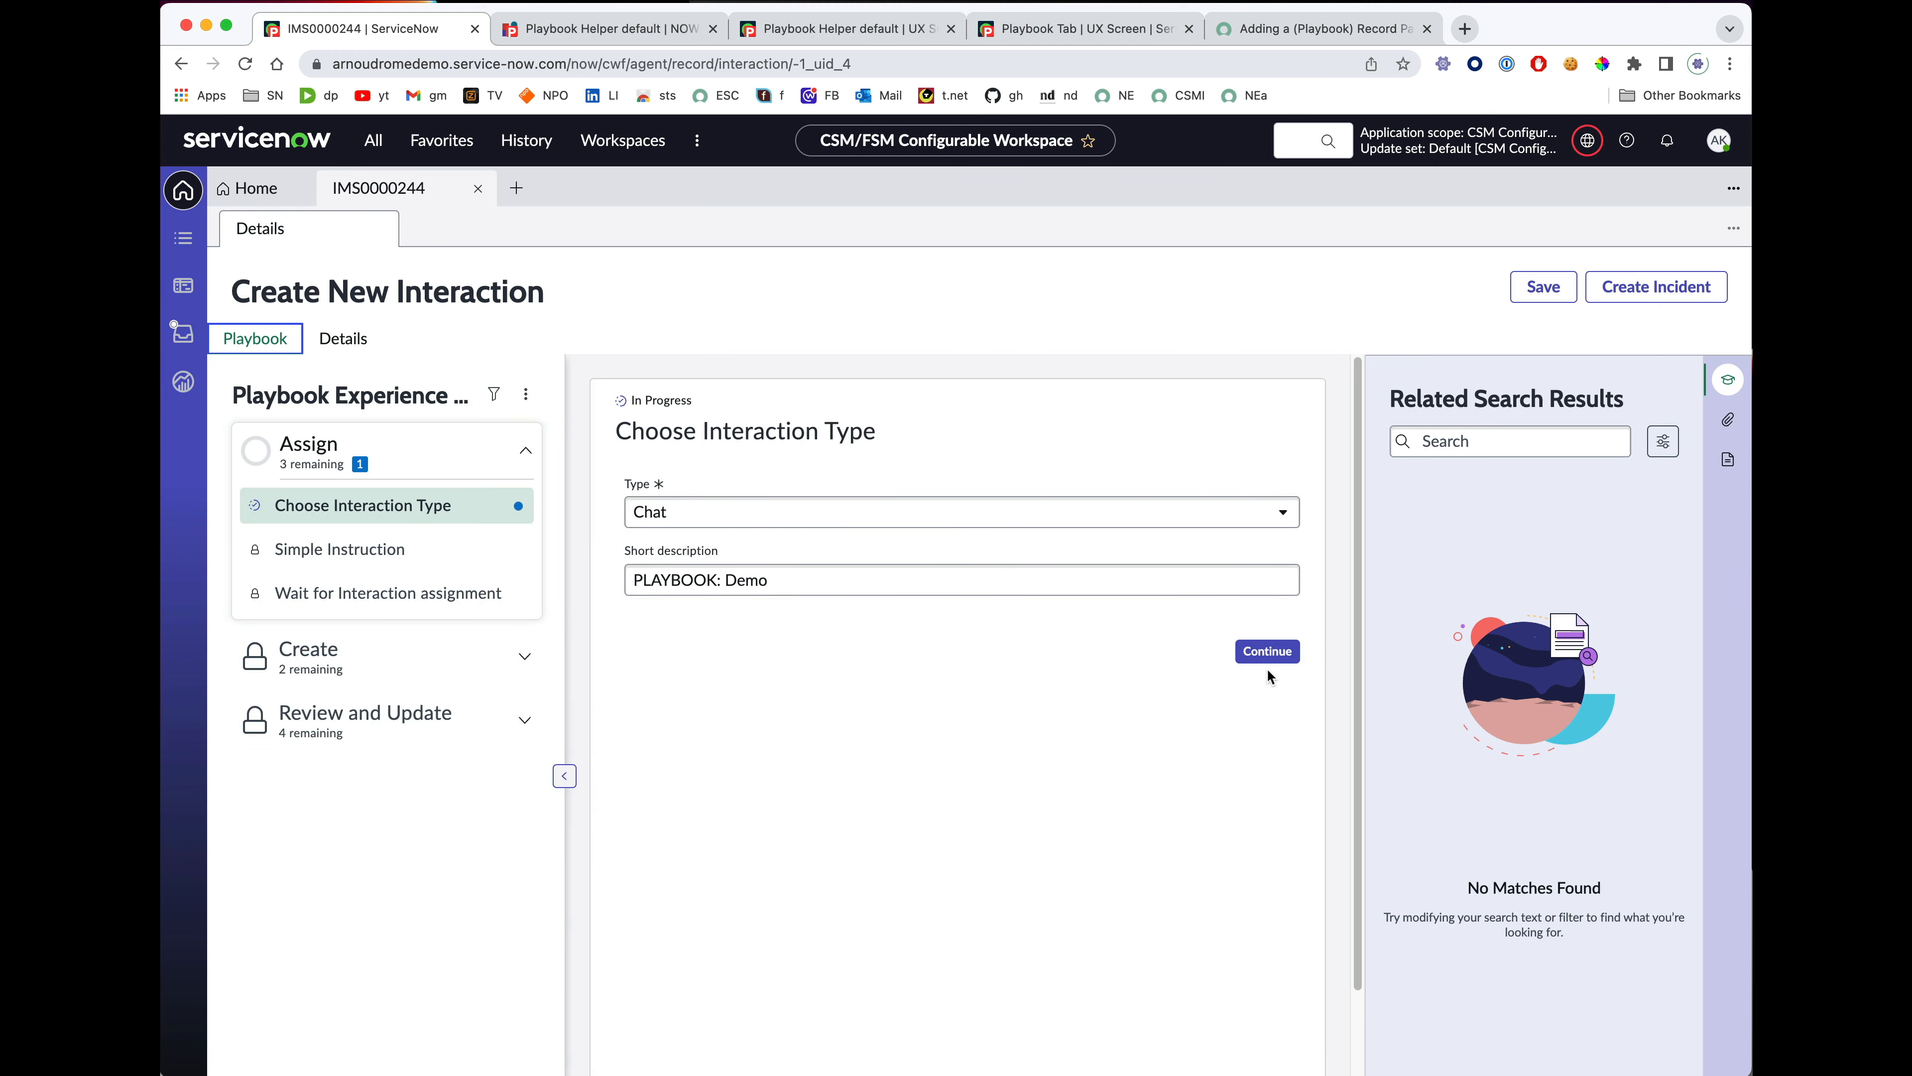
pyautogui.click(1271, 652)
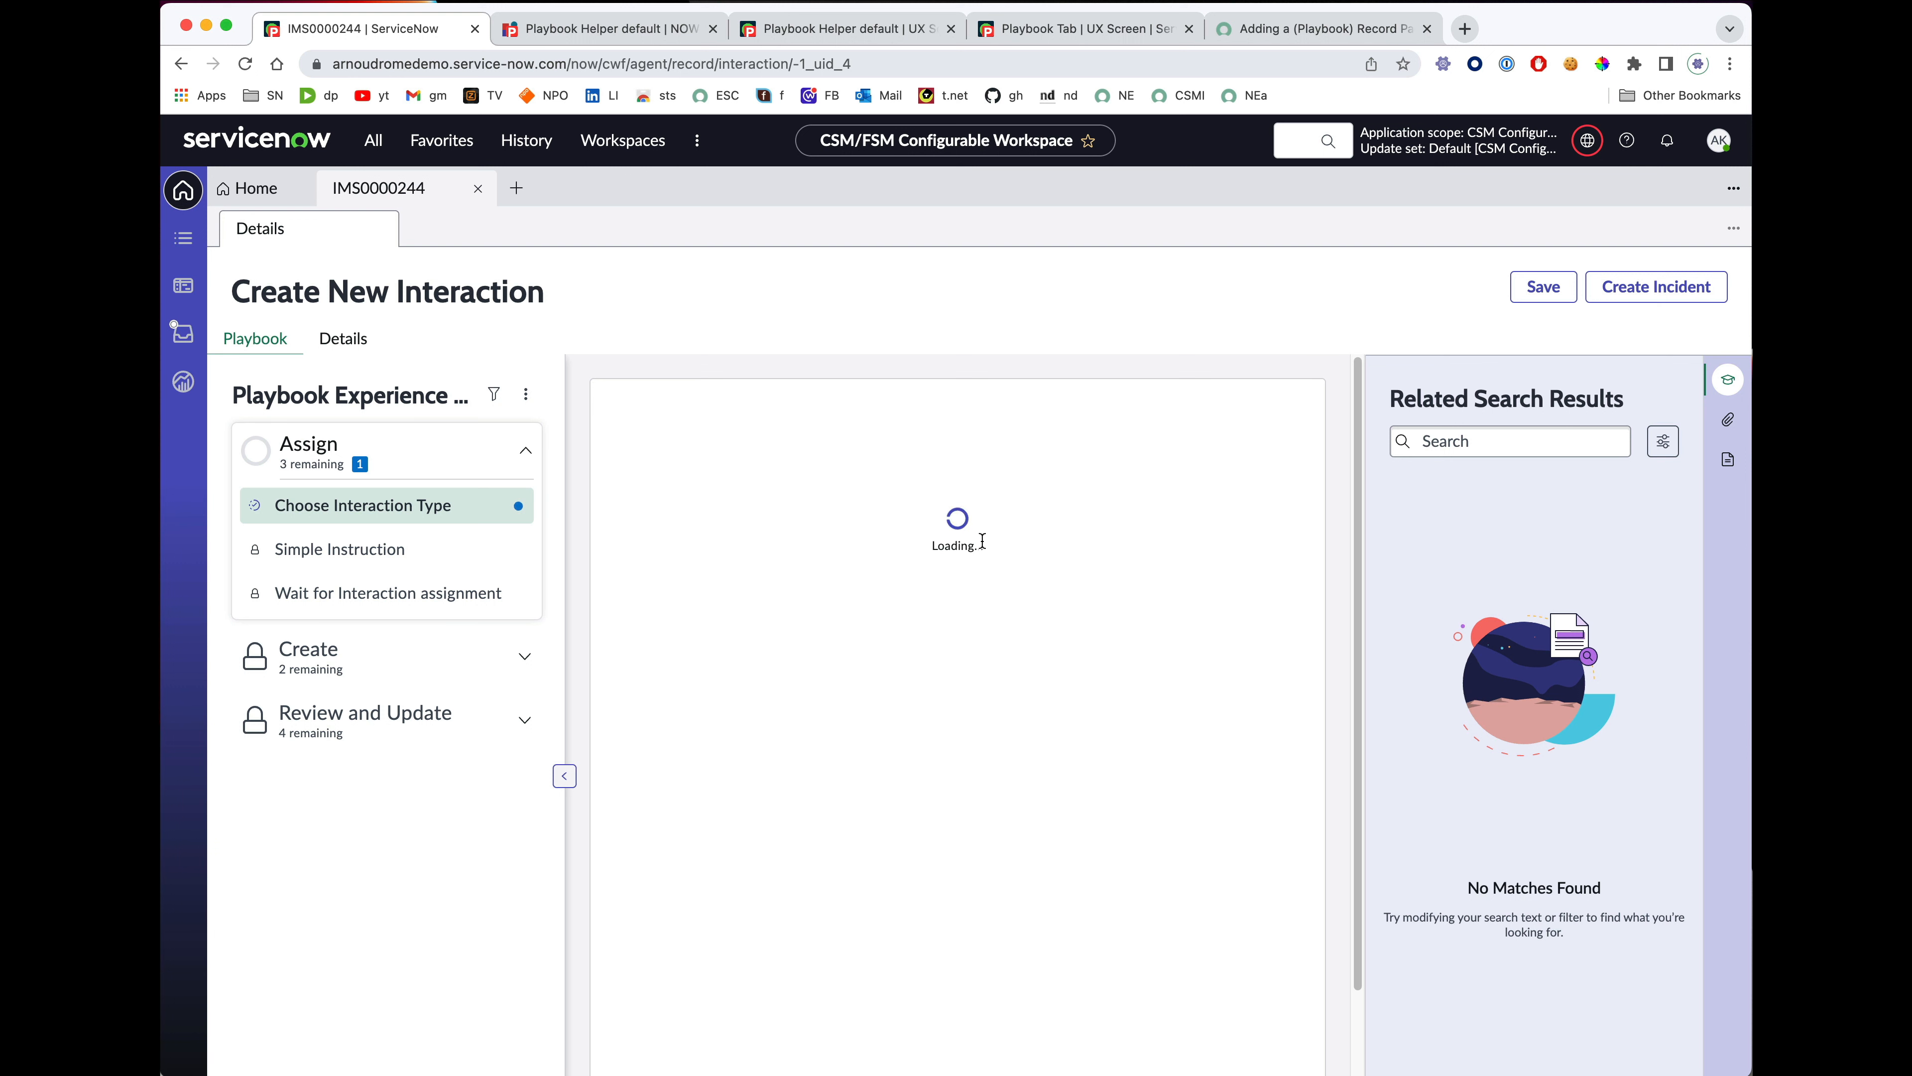
# Find the record generated event section in the community article and copy its handler client script.
pyautogui.click(1252, 30)
pyautogui.scroll(-7, 883, 589)
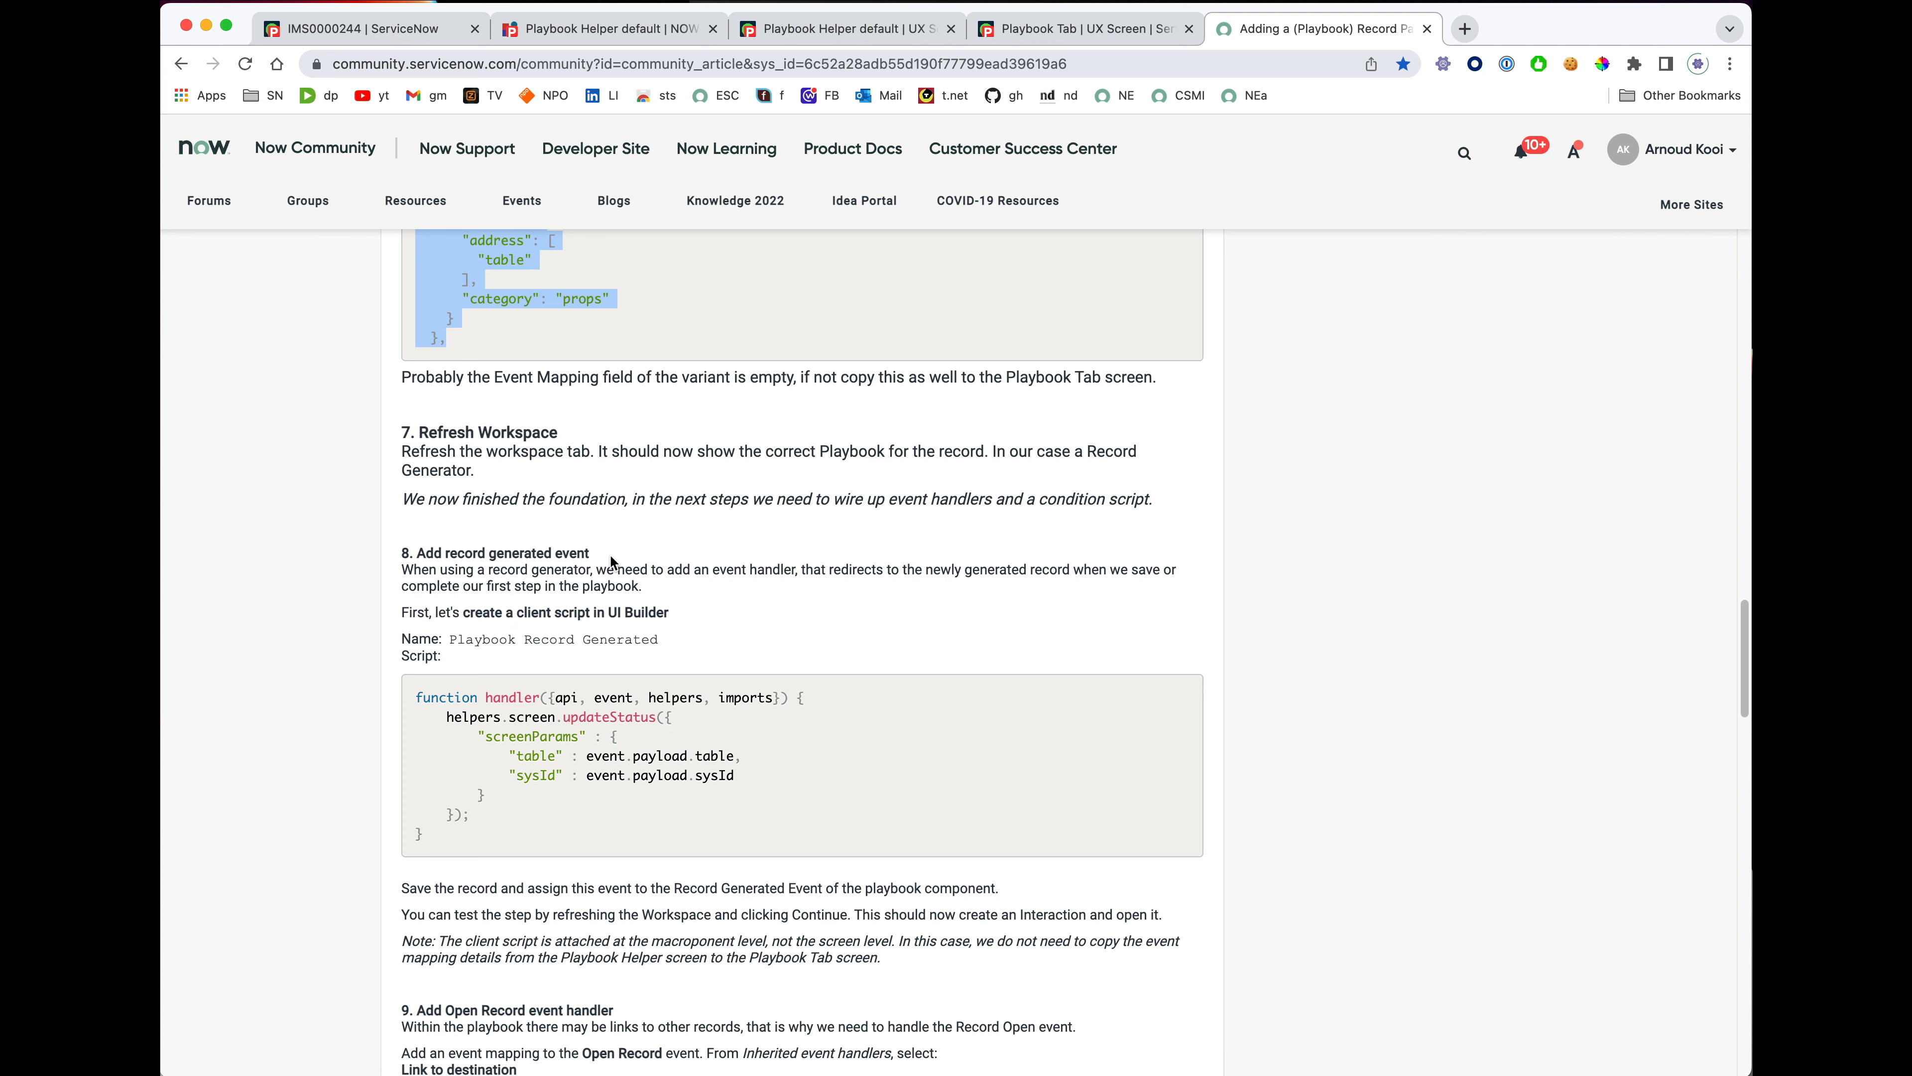
pyautogui.scroll(-1, 663, 565)
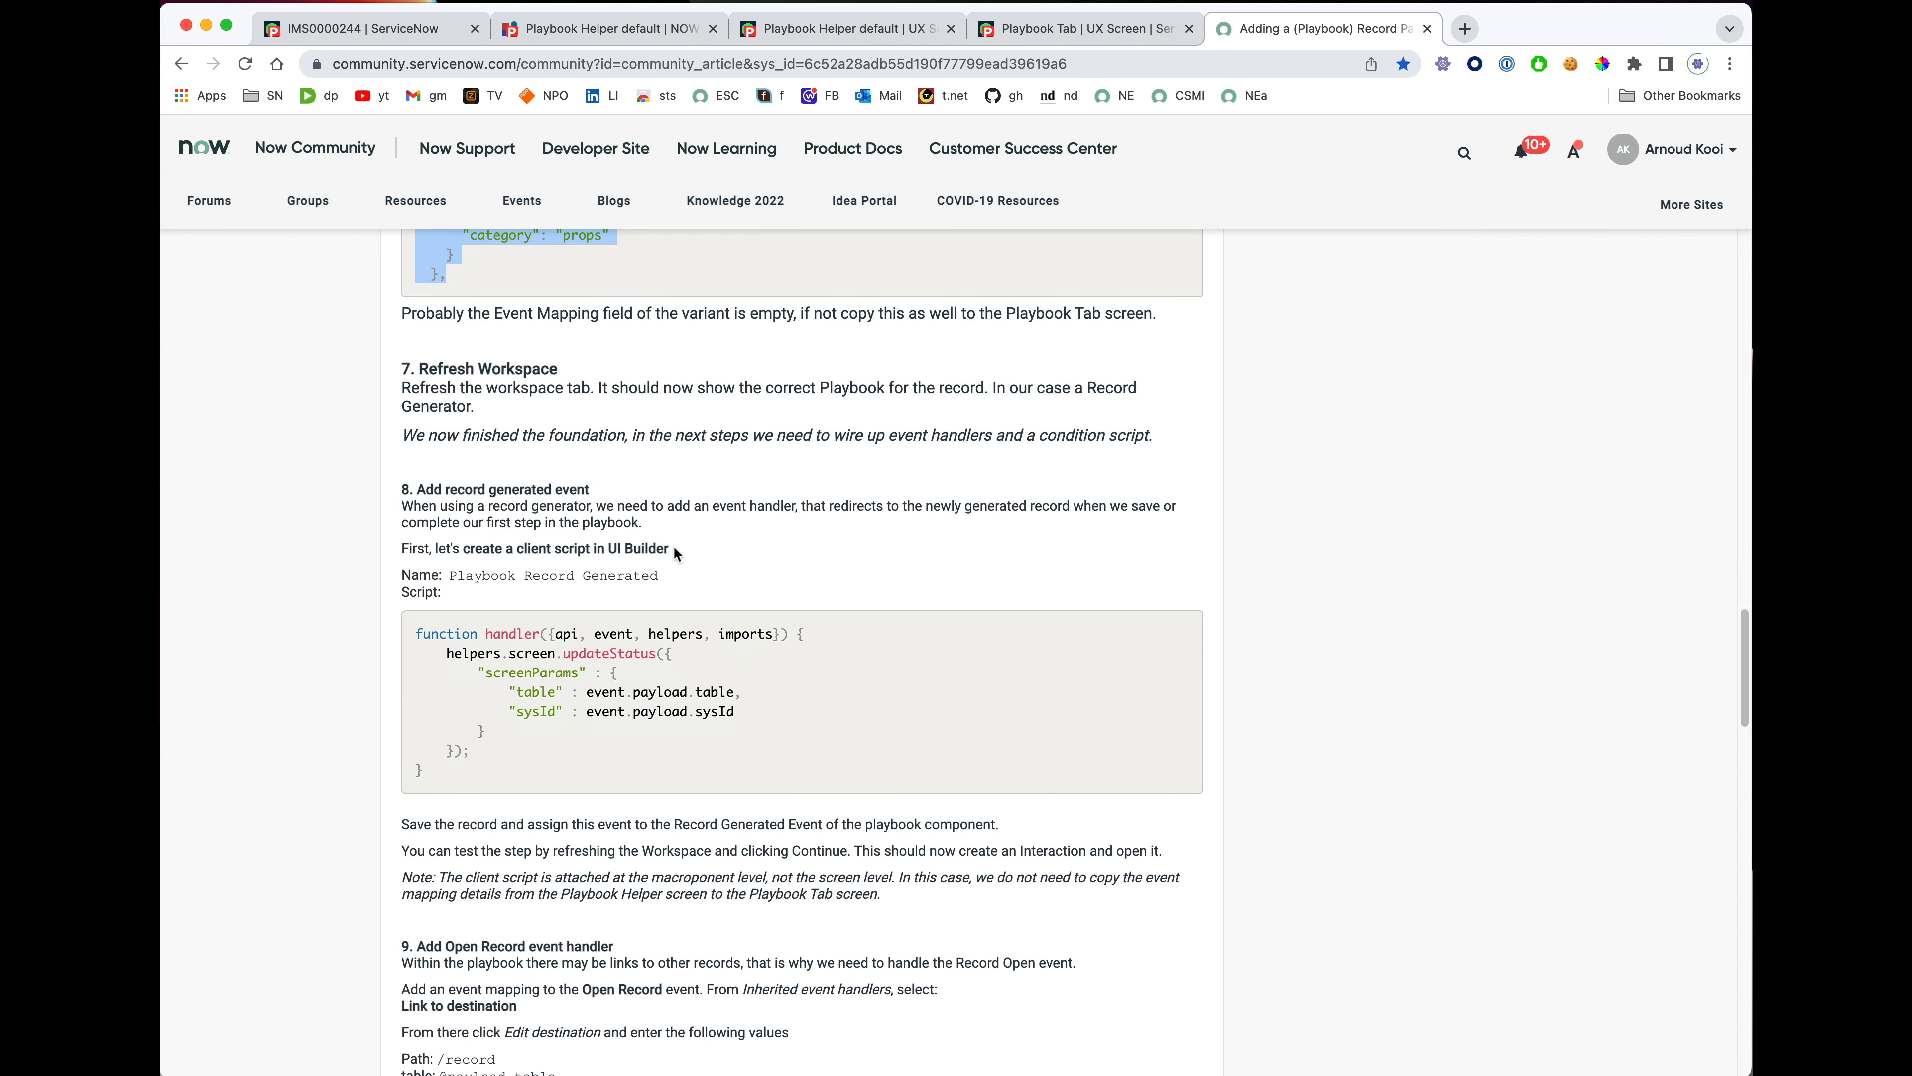
pyautogui.moveTo(447, 772); pyautogui.dragTo(418, 635)
pyautogui.press('super+c')
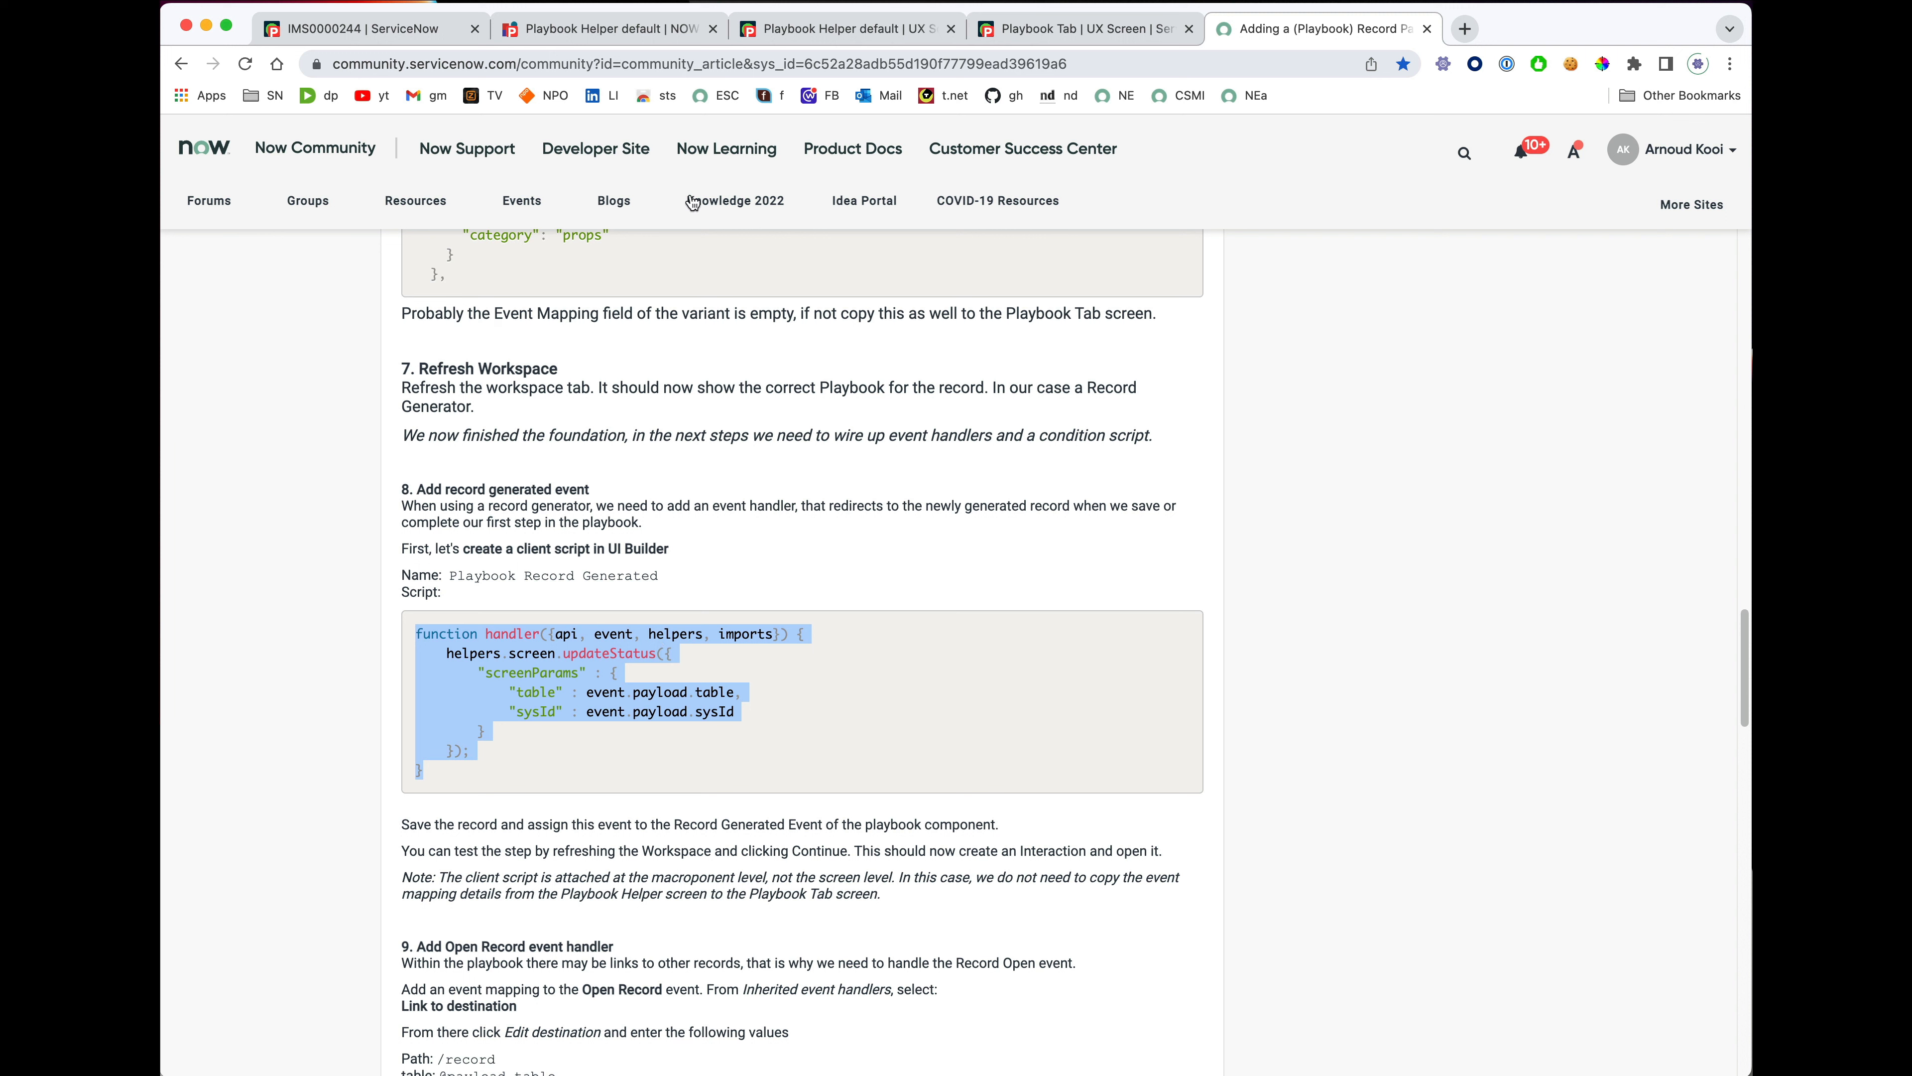
# Add a page script to the Playbook Helper page in UI Builder and name it Playbook Record Generated.
pyautogui.click(591, 34)
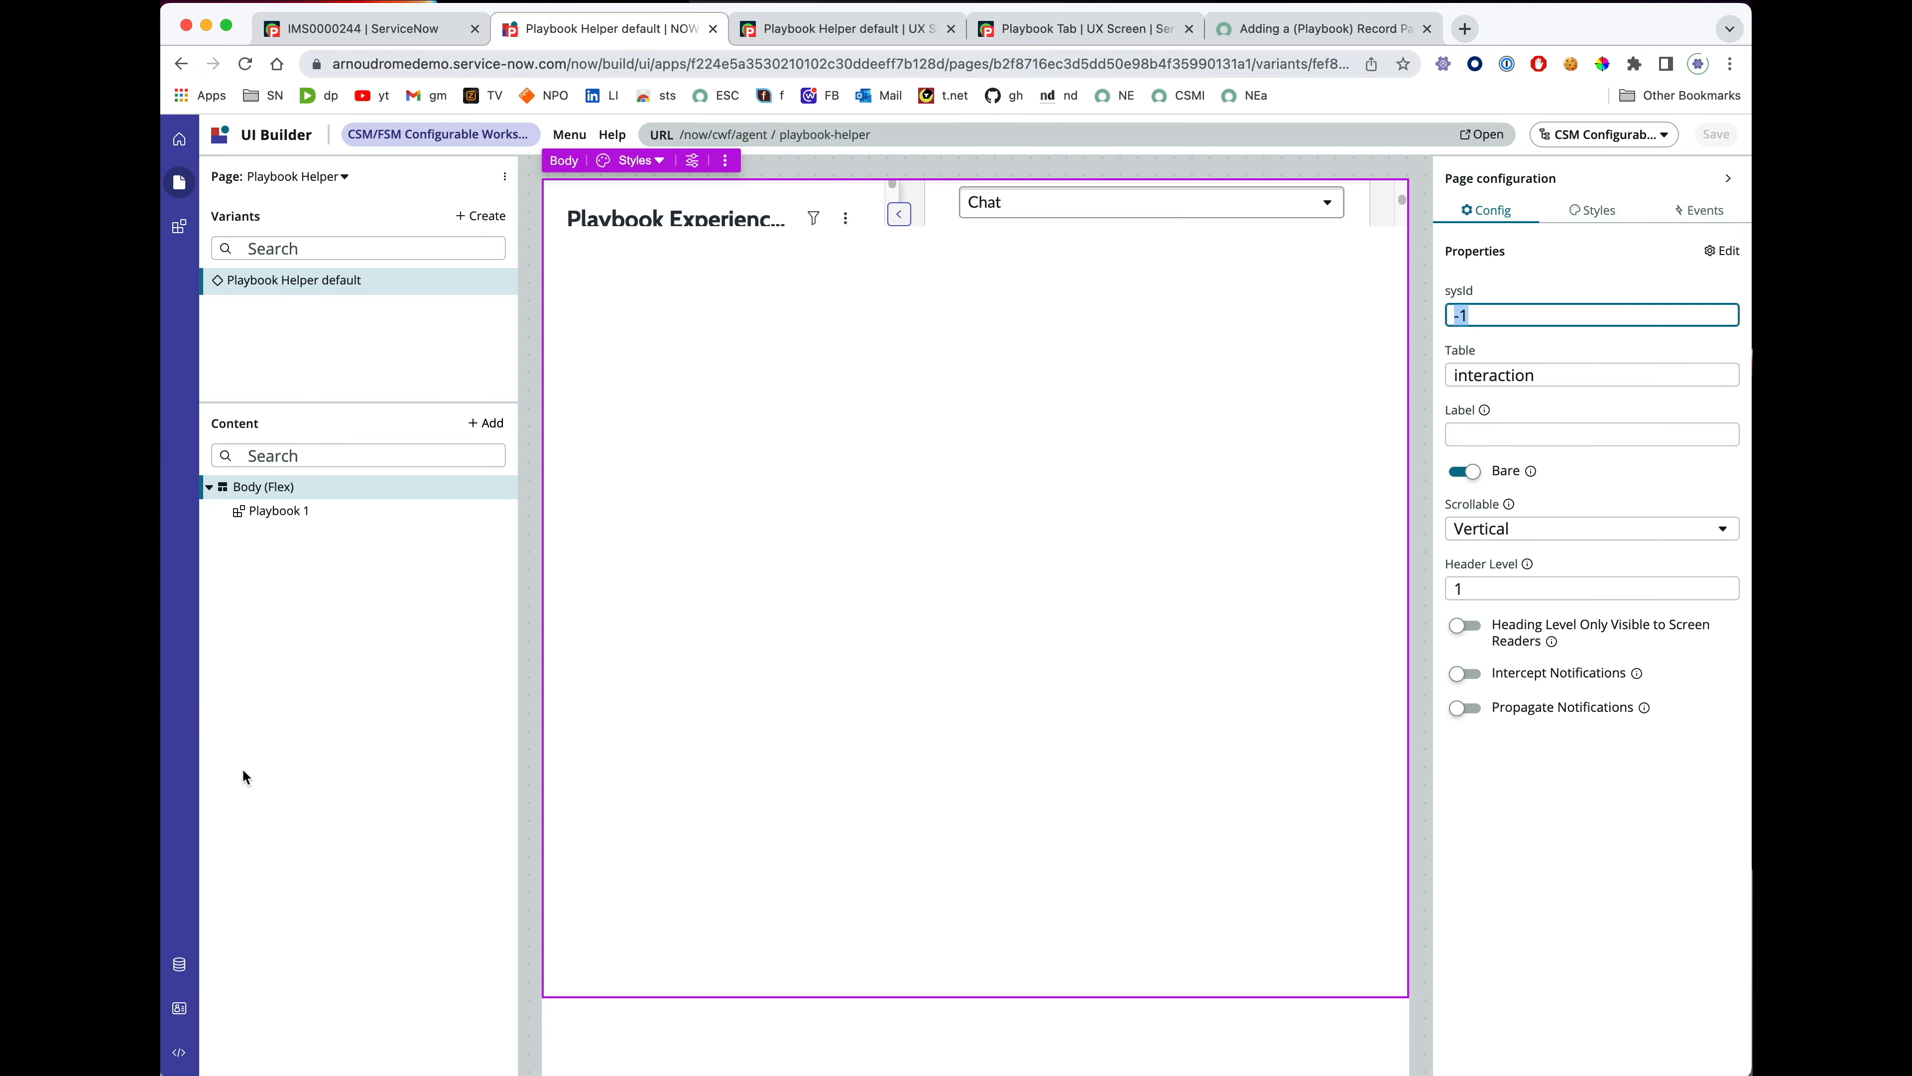
pyautogui.click(185, 1052)
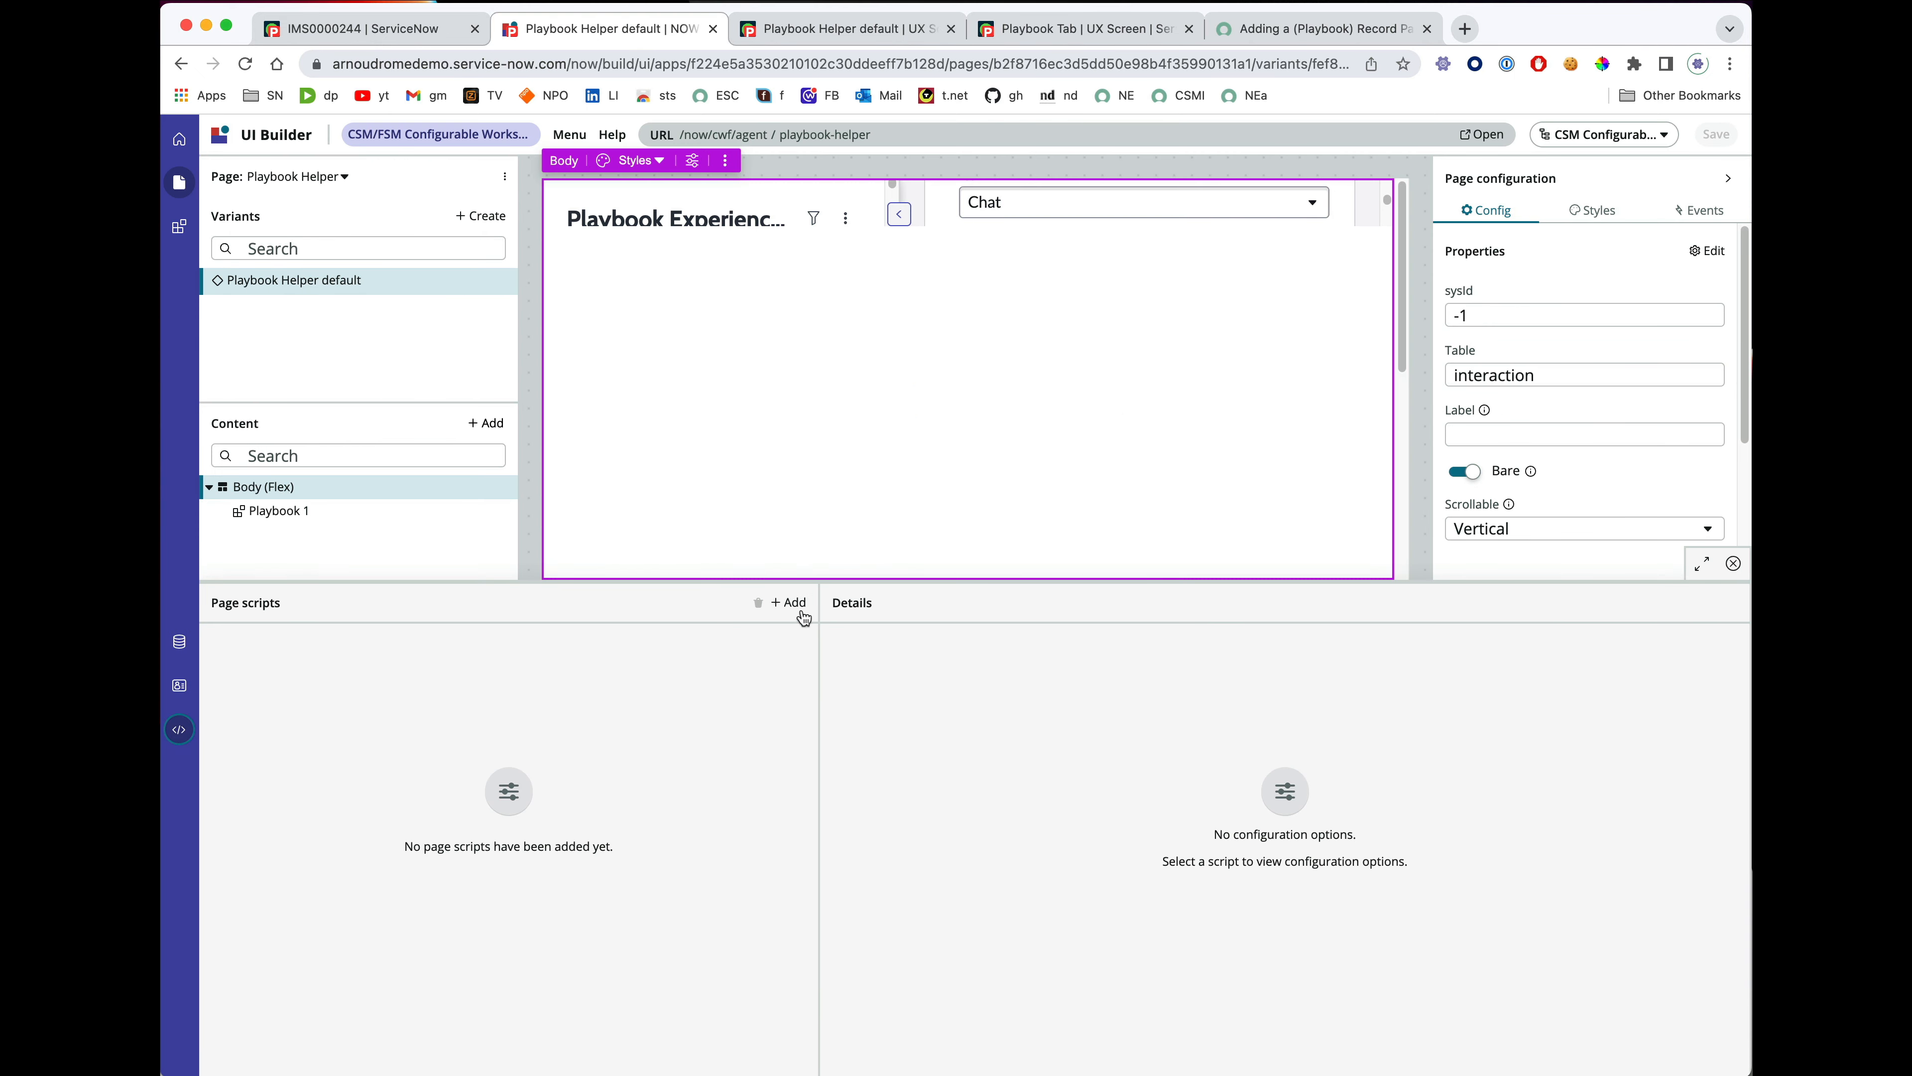
pyautogui.click(786, 602)
pyautogui.click(697, 679)
pyautogui.press('super+a')
pyautogui.write('Playb')
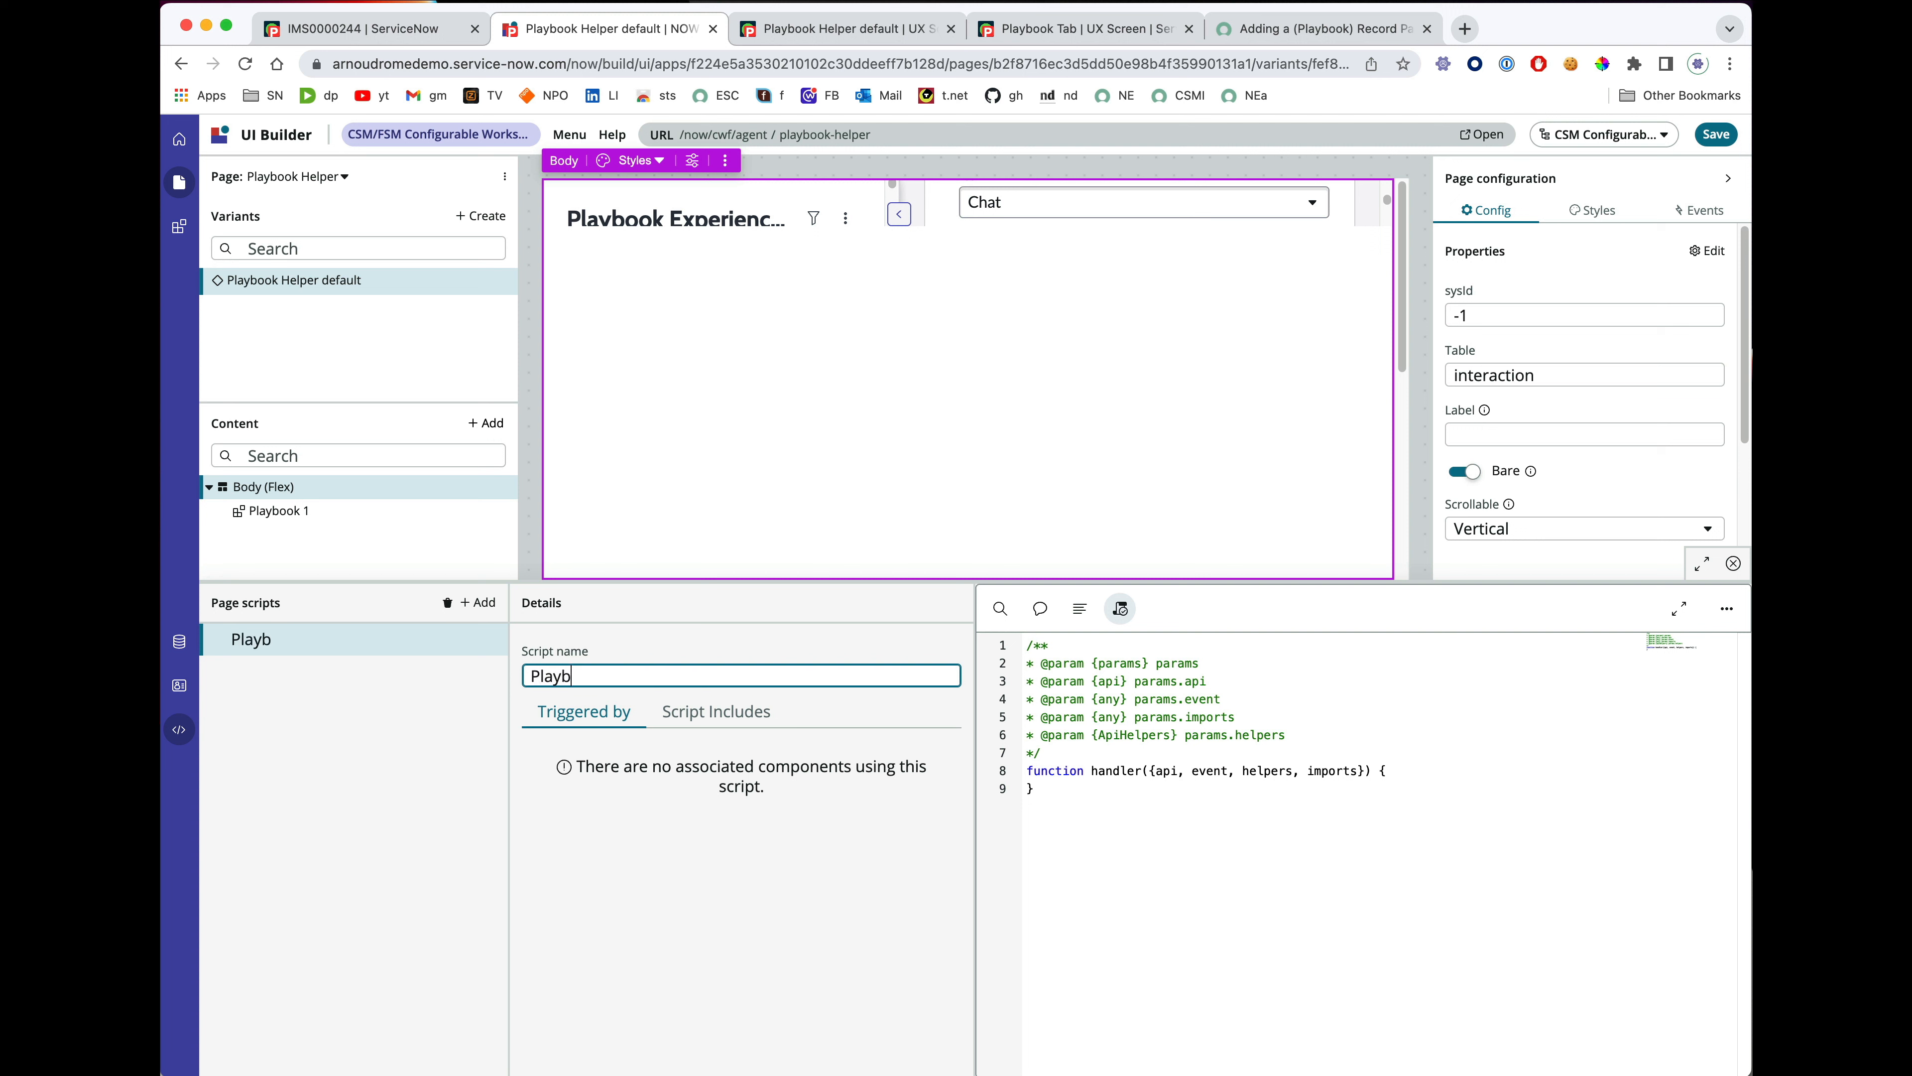
pyautogui.write('ook Record Generated')
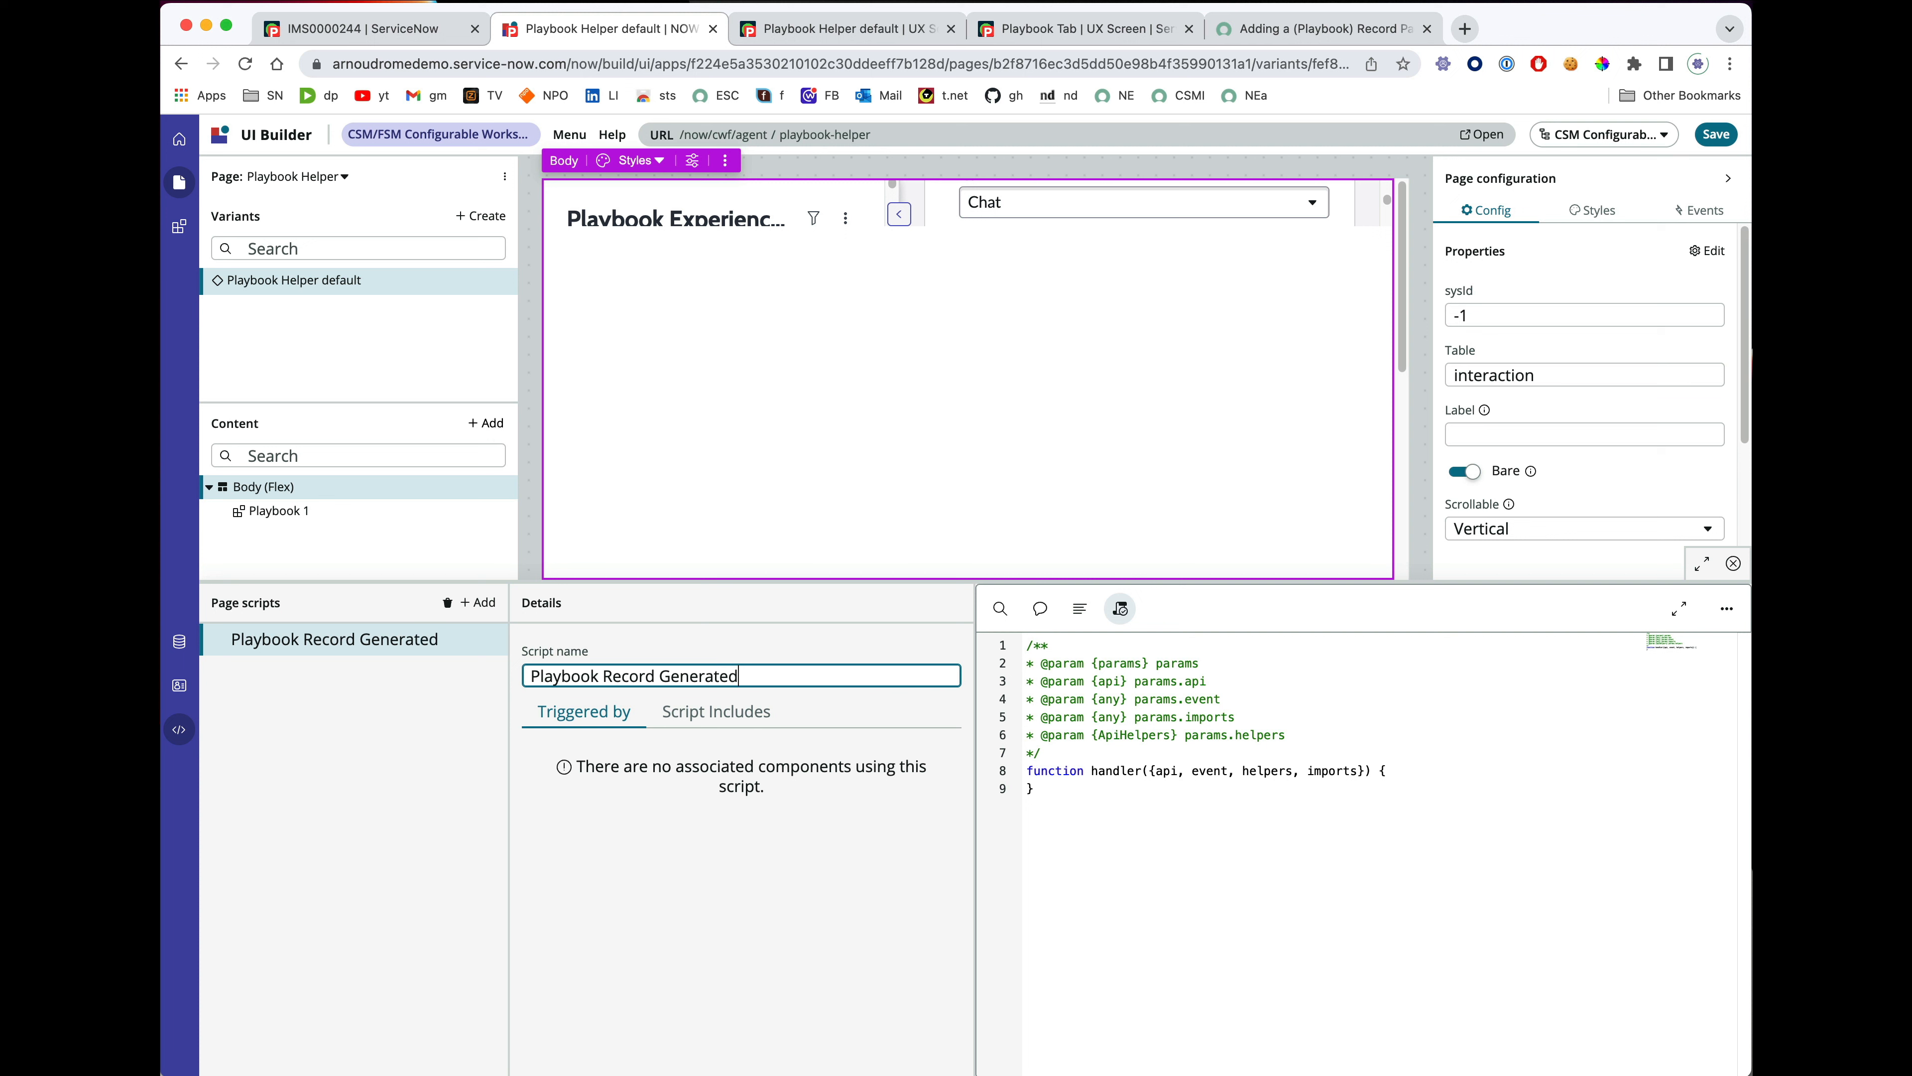
# Replace the default handler function in the Playbook Record Generated script with the copied helpers.screen.updateStatus handler.
pyautogui.click(1038, 789)
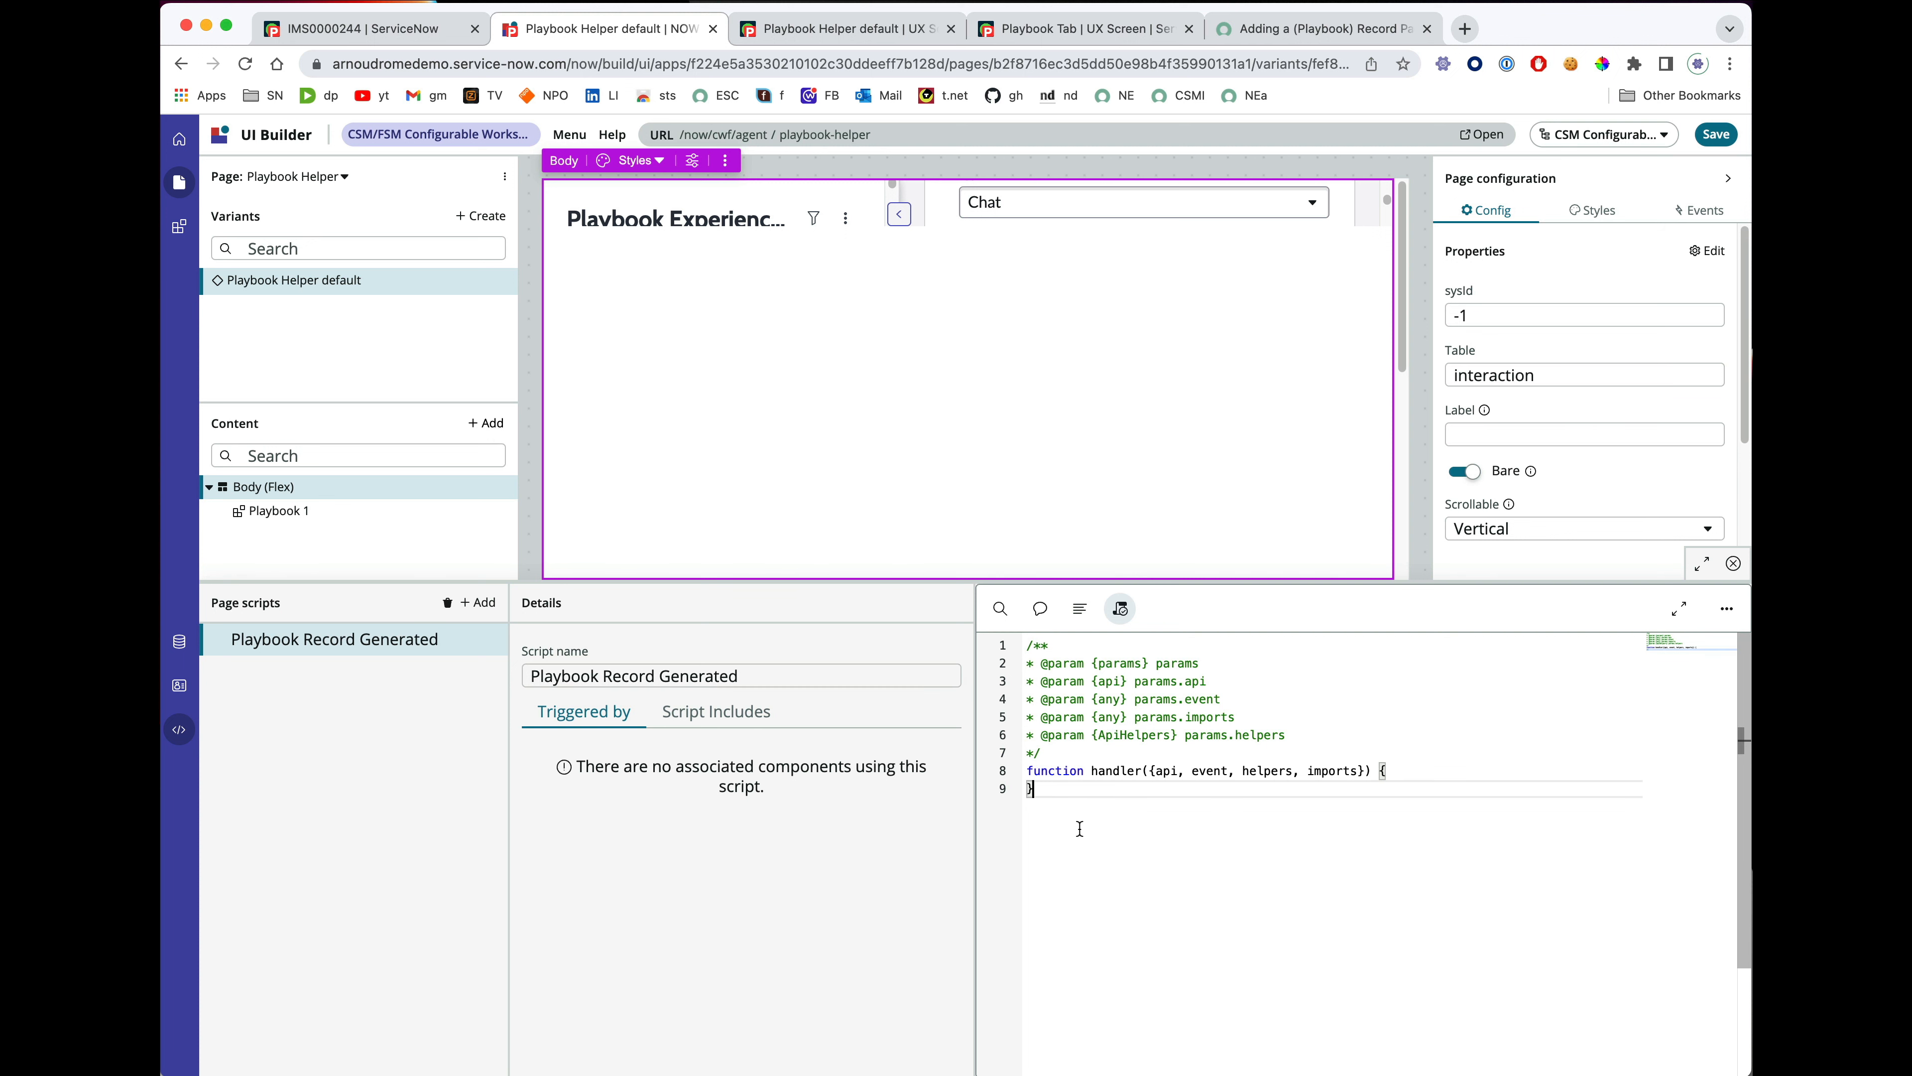
pyautogui.keyDown('shift'); pyautogui.click(1023, 776); pyautogui.keyUp('shift')
pyautogui.press('super+v')
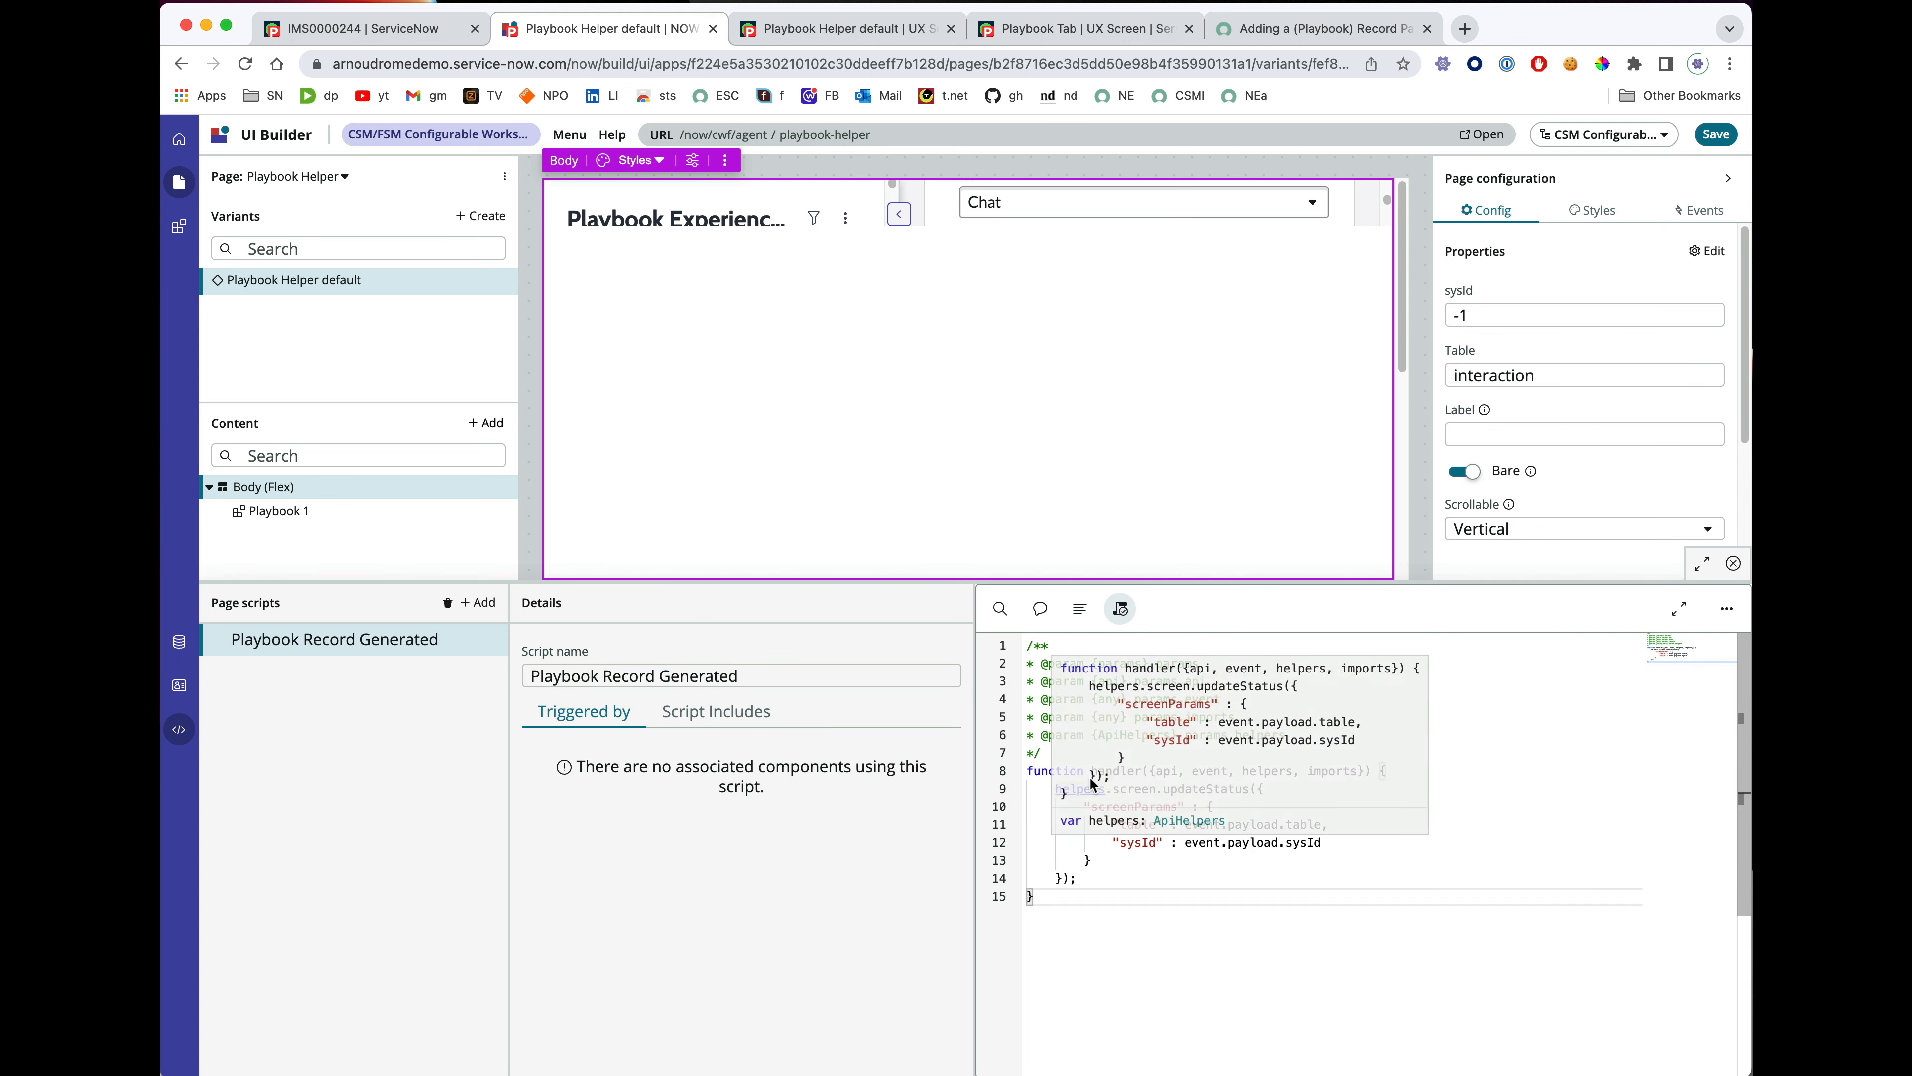
# Save the script, map Playbook 1's Playbook Record Generated event to the Playbook Record Generated client script, and save the page.
pyautogui.press('super+s')
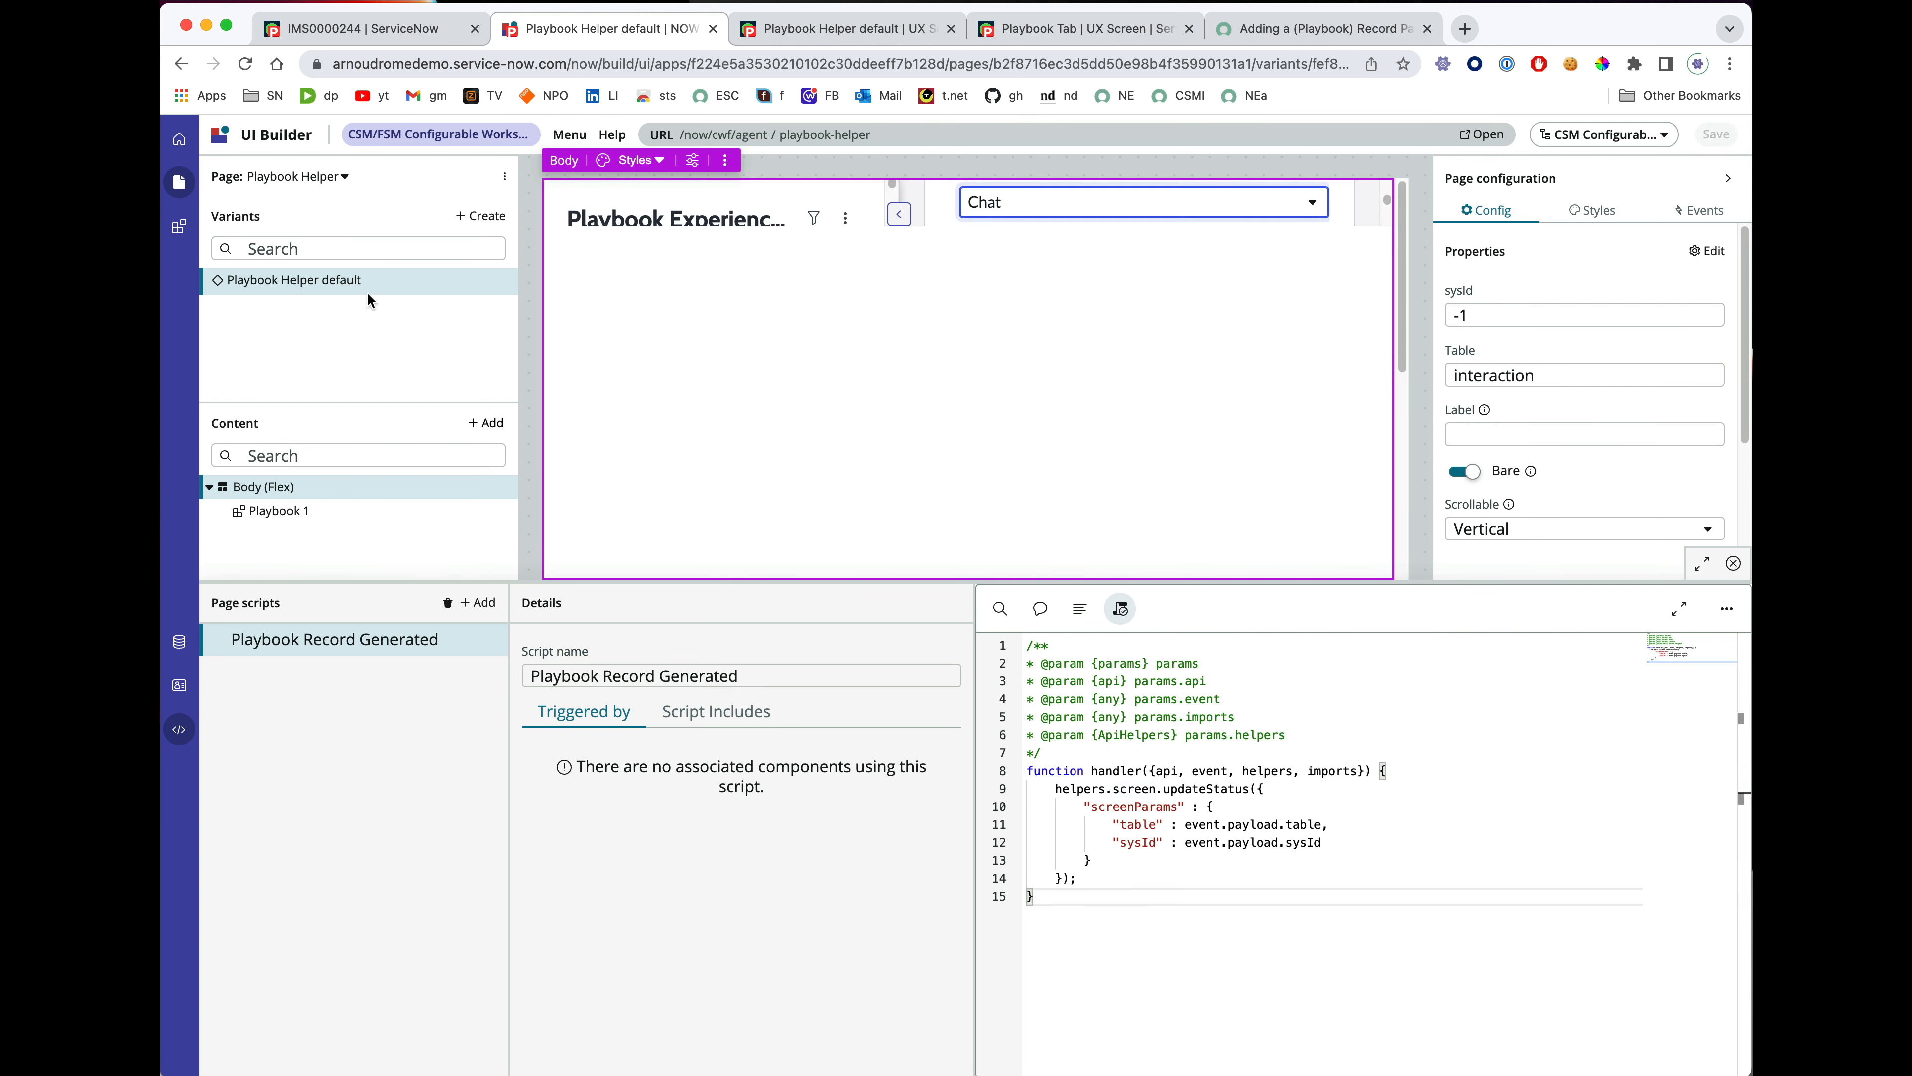
pyautogui.click(330, 513)
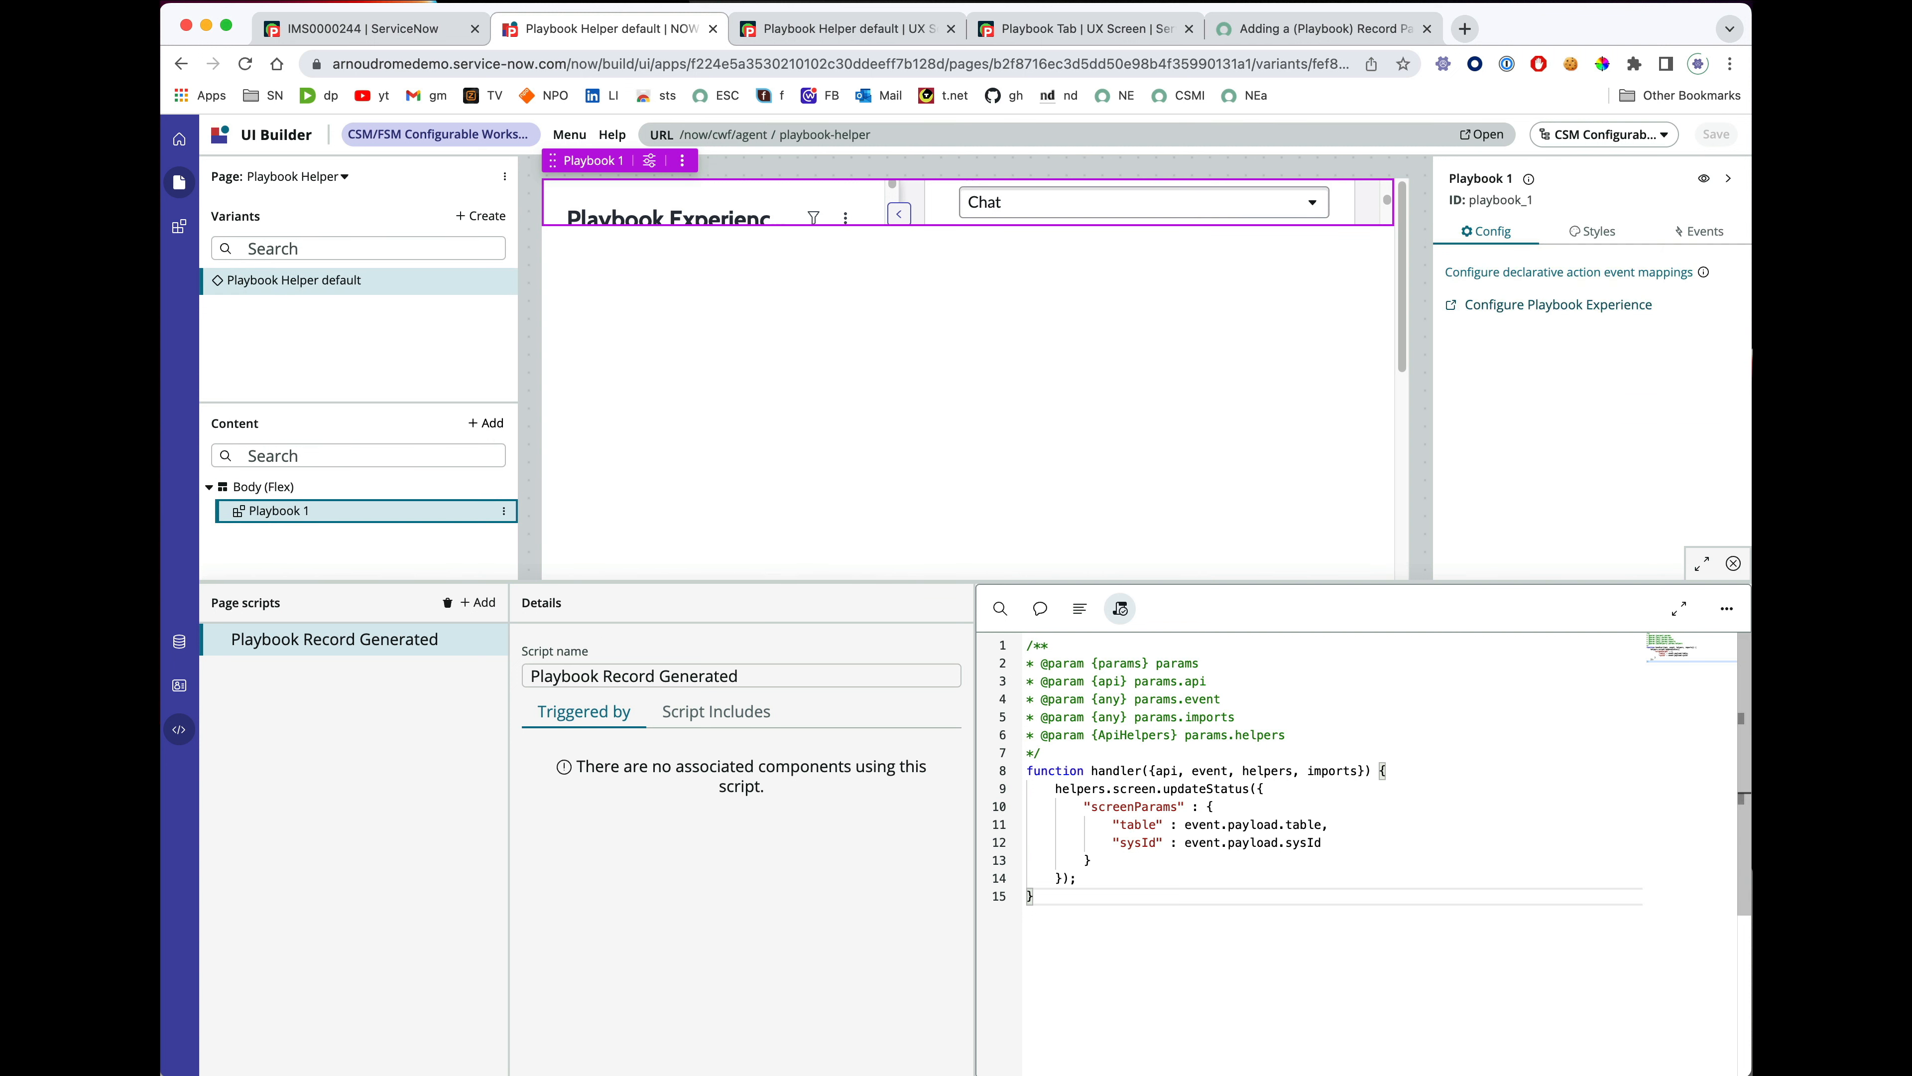
pyautogui.click(1734, 563)
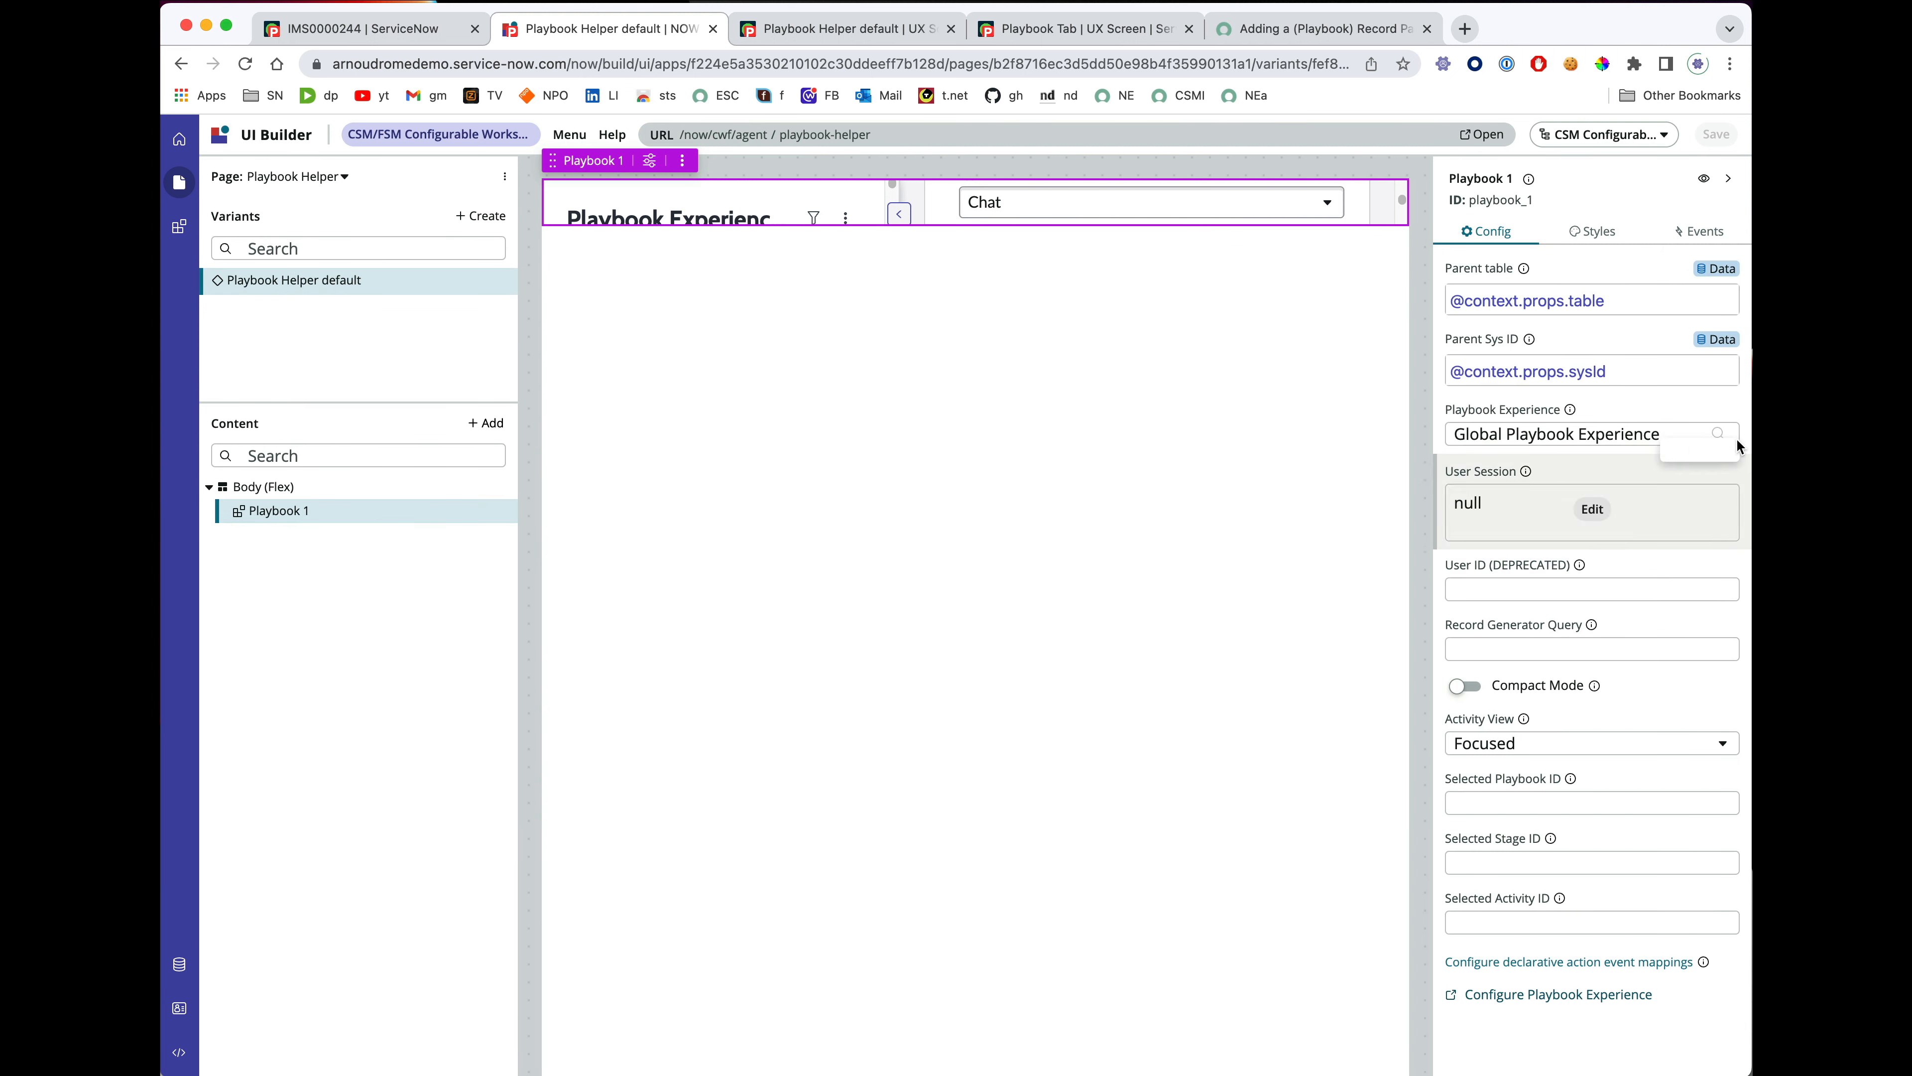
pyautogui.click(1700, 232)
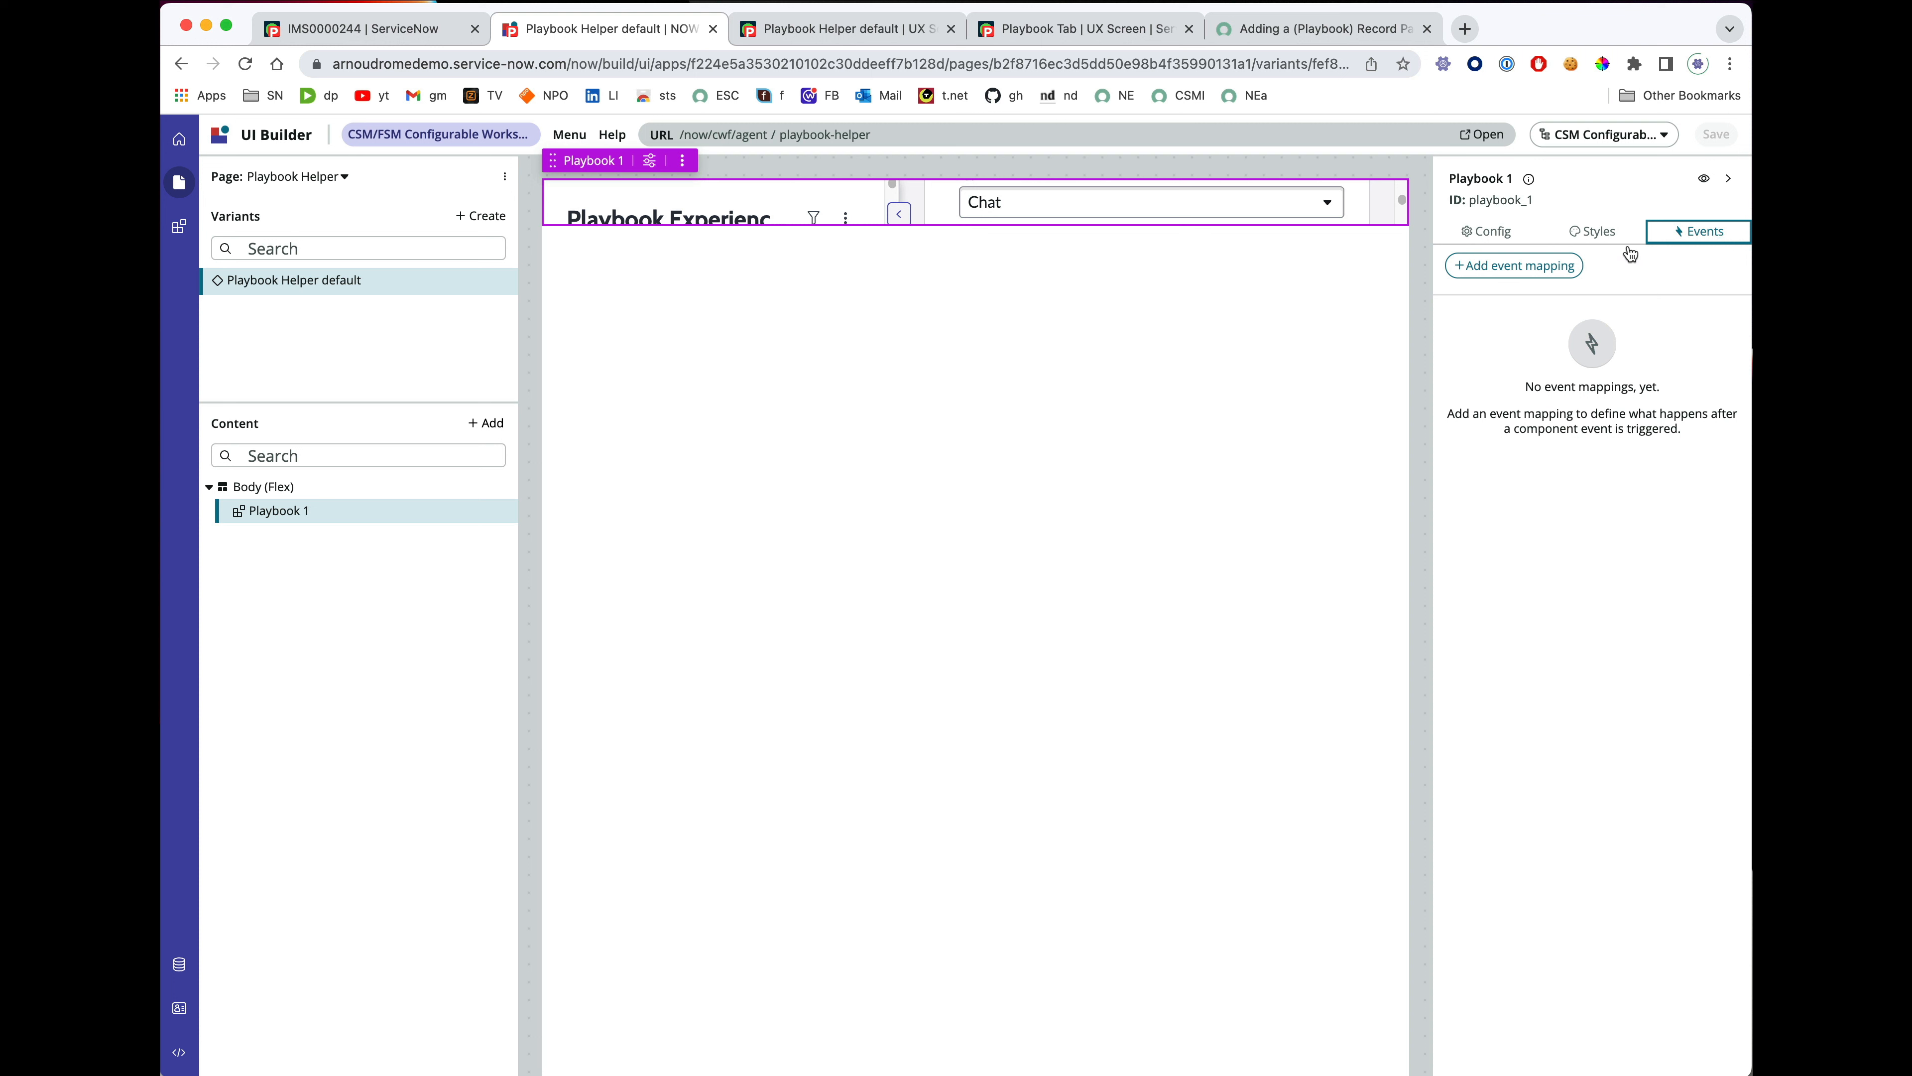
pyautogui.click(1551, 267)
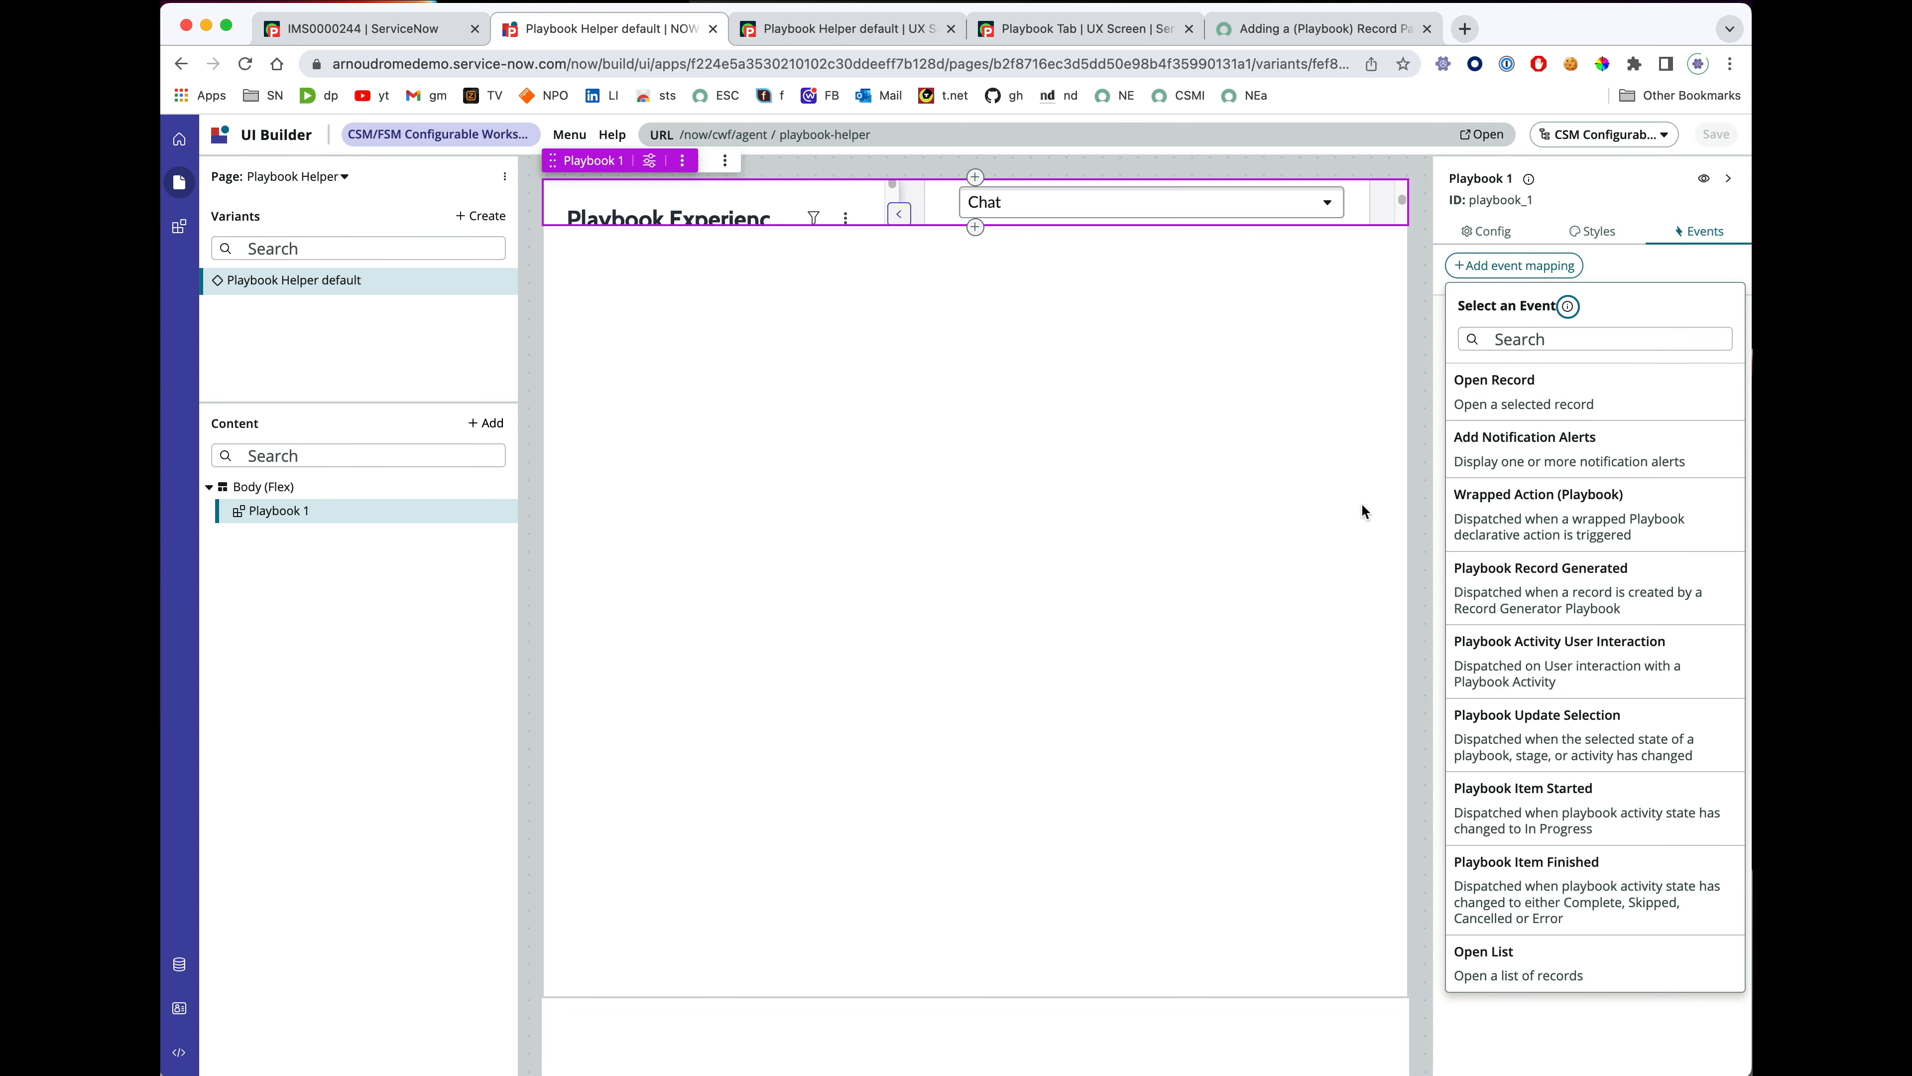
pyautogui.click(1536, 592)
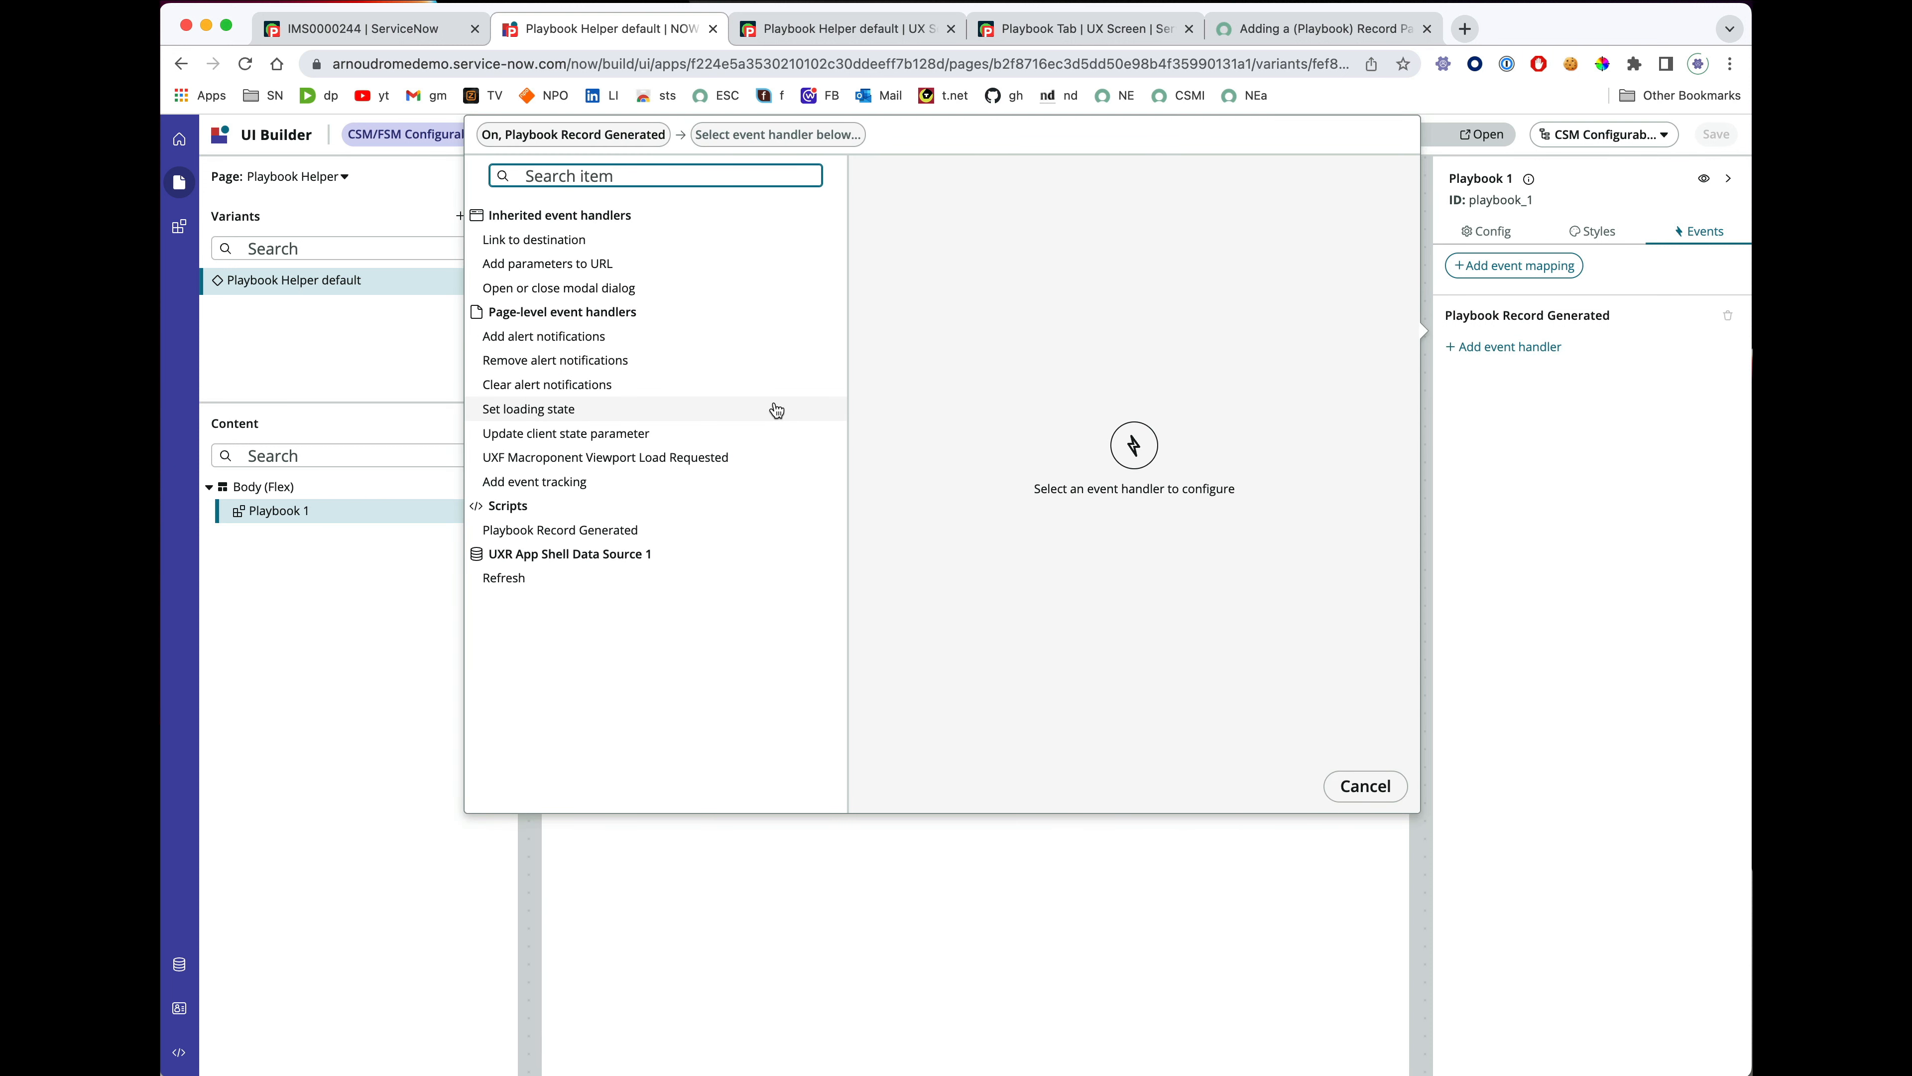
pyautogui.click(556, 529)
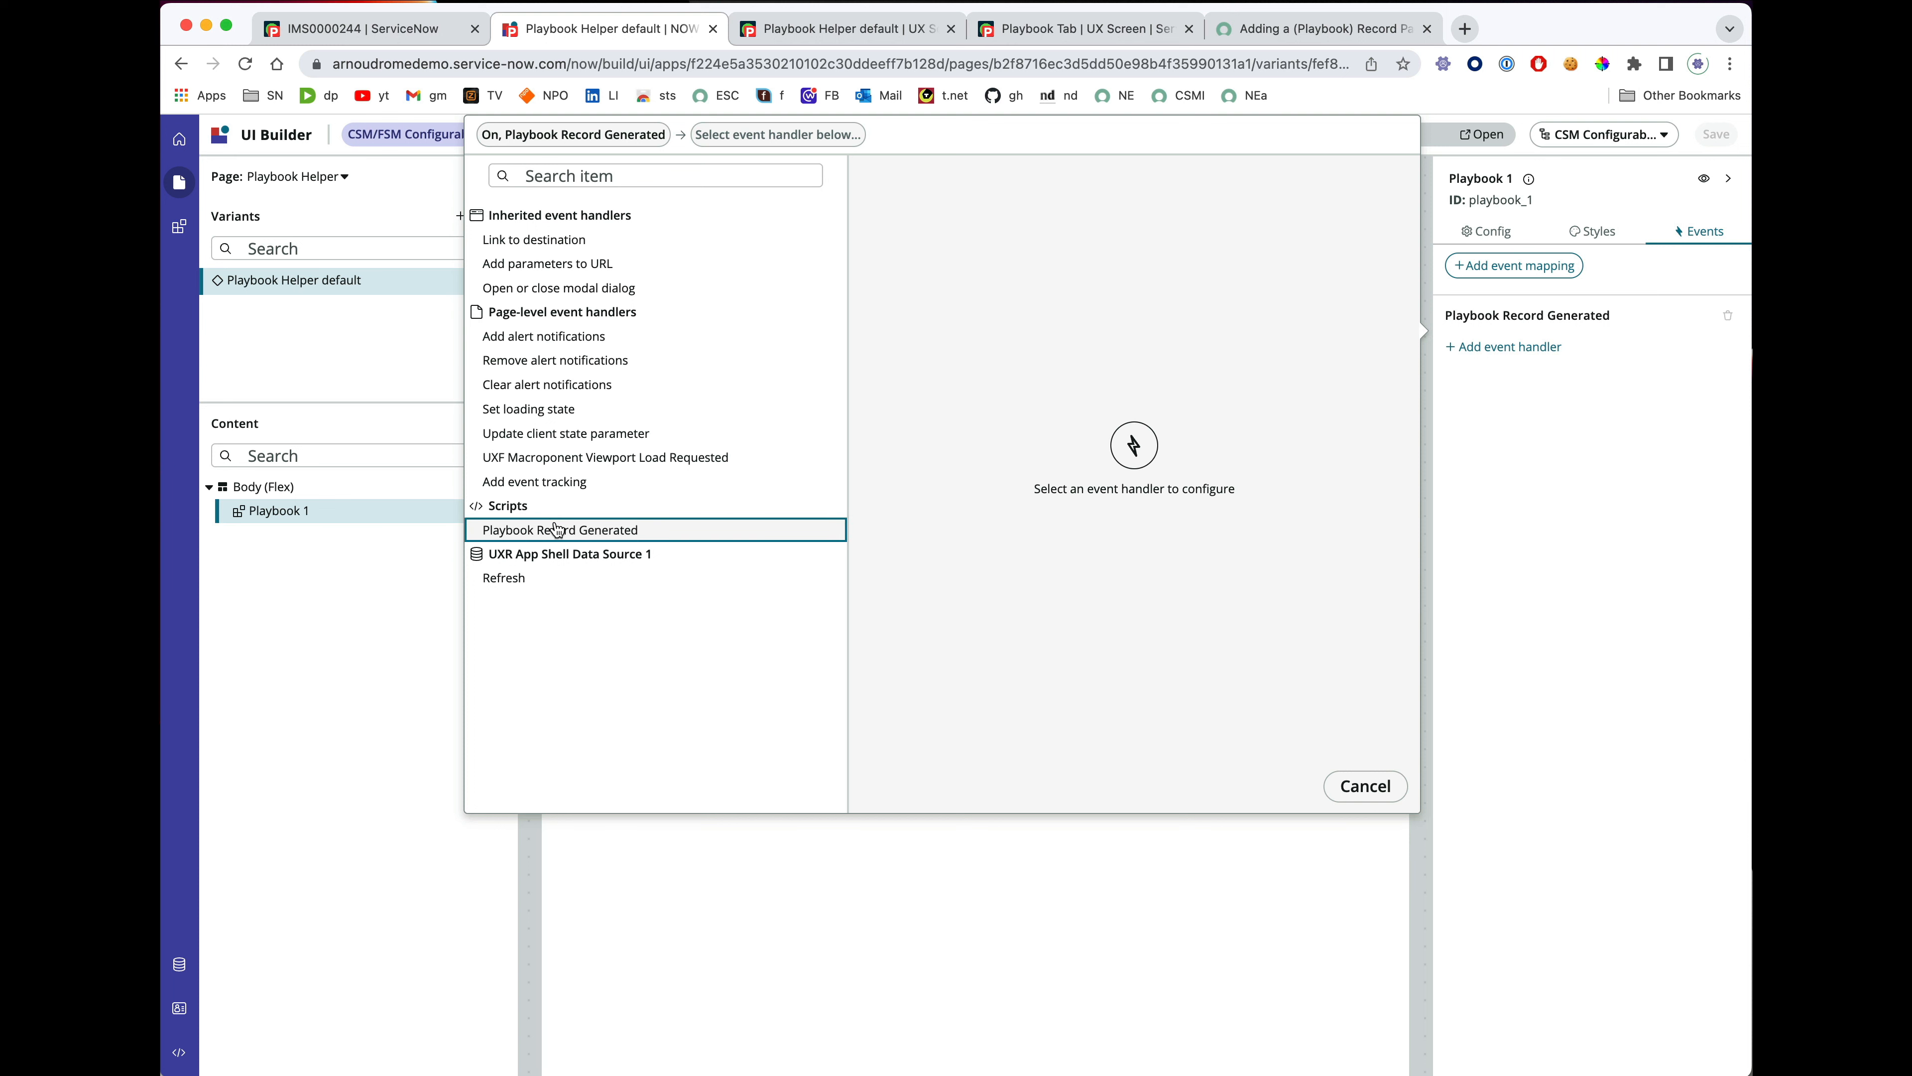
pyautogui.click(1378, 789)
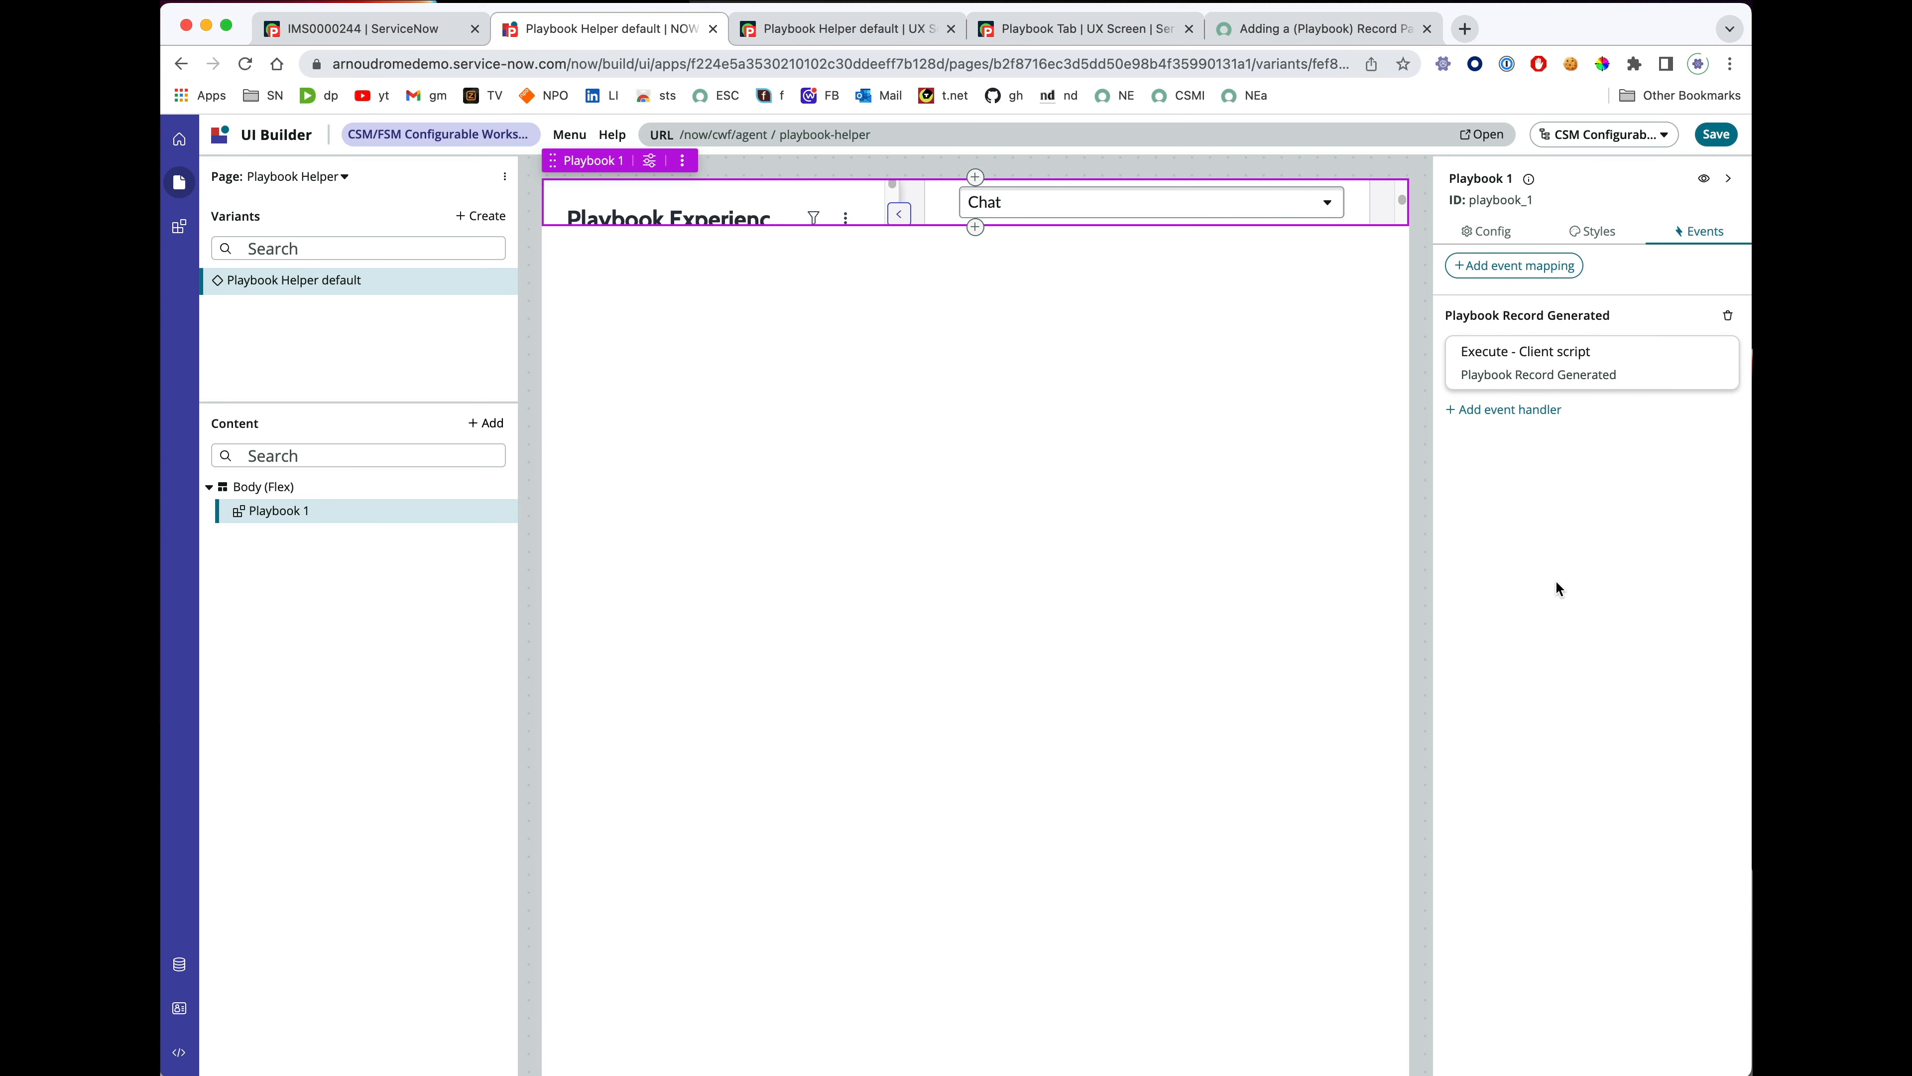
pyautogui.press('super+s')
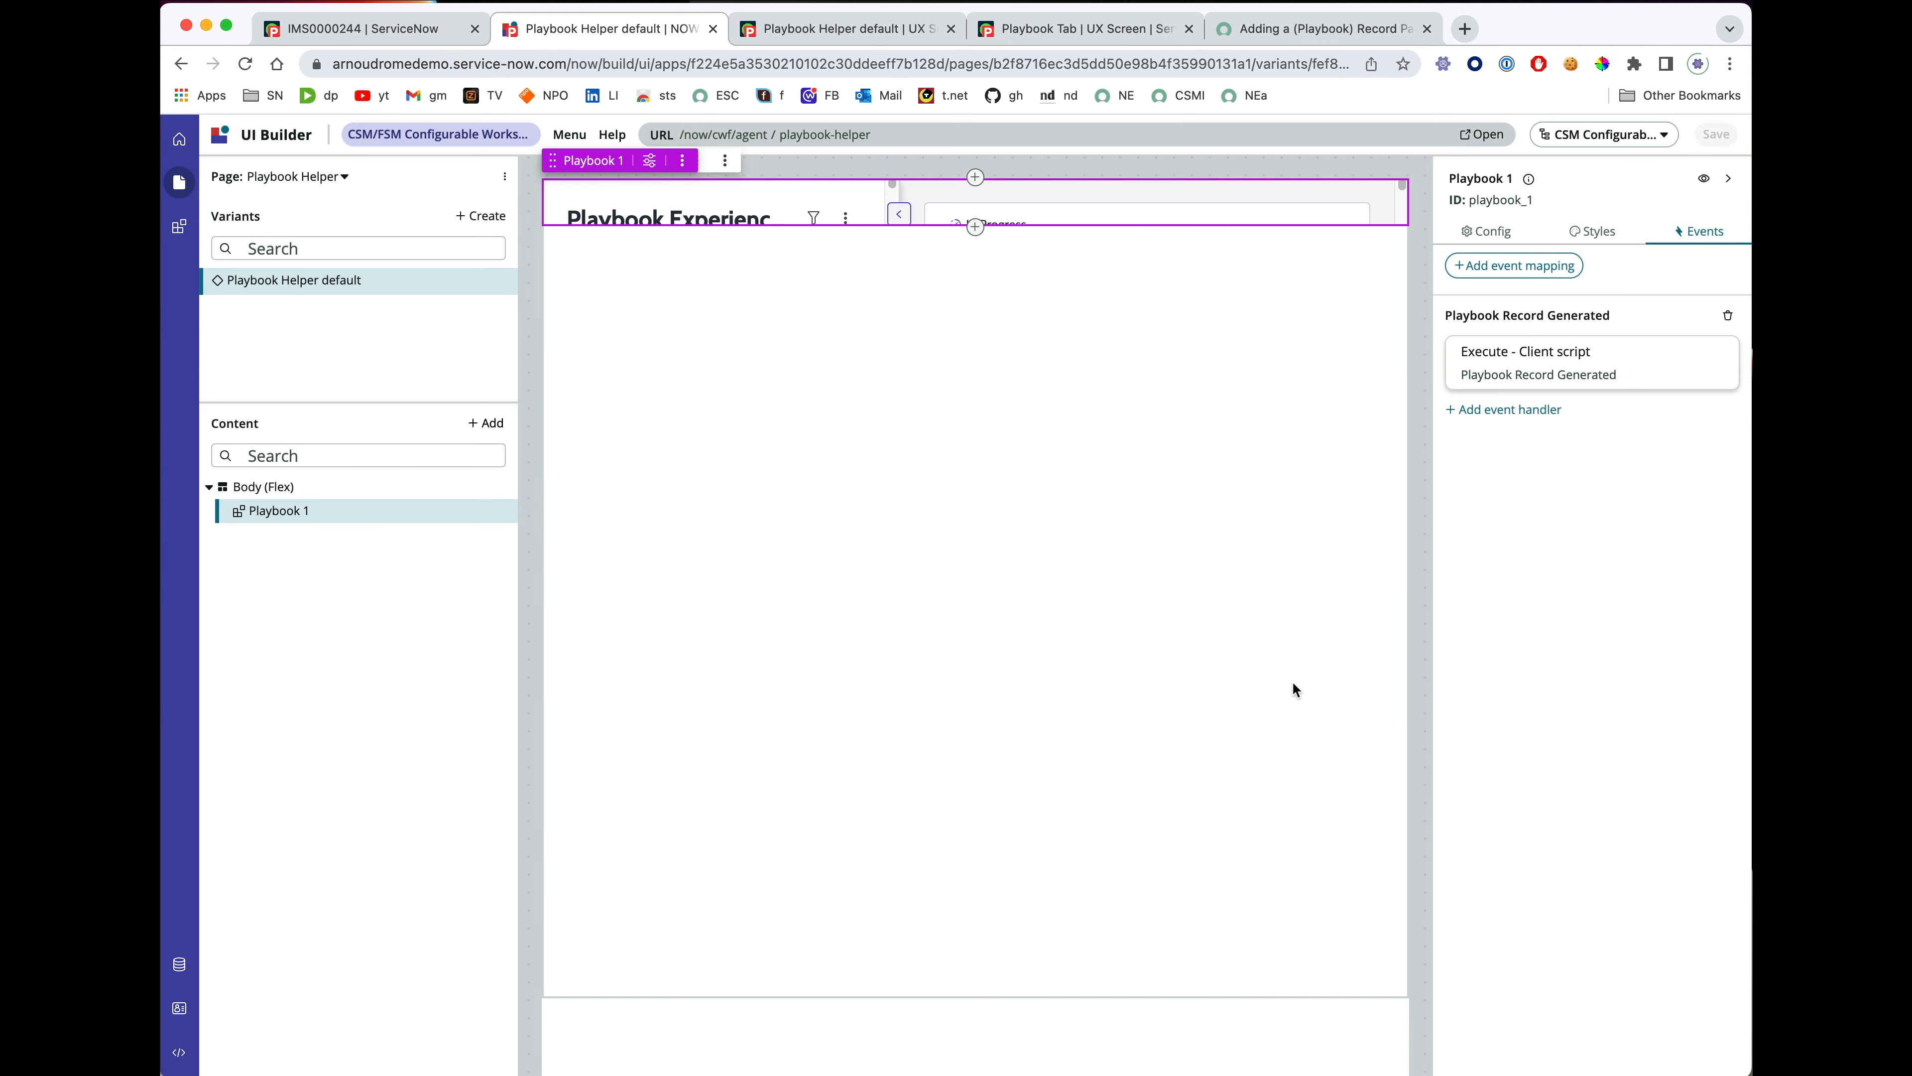
# Reload the new interaction in the workspace and continue from Choose Interaction Type with type Chat and short description PLAYBOOK: Demo.
pyautogui.click(381, 42)
pyautogui.click(246, 63)
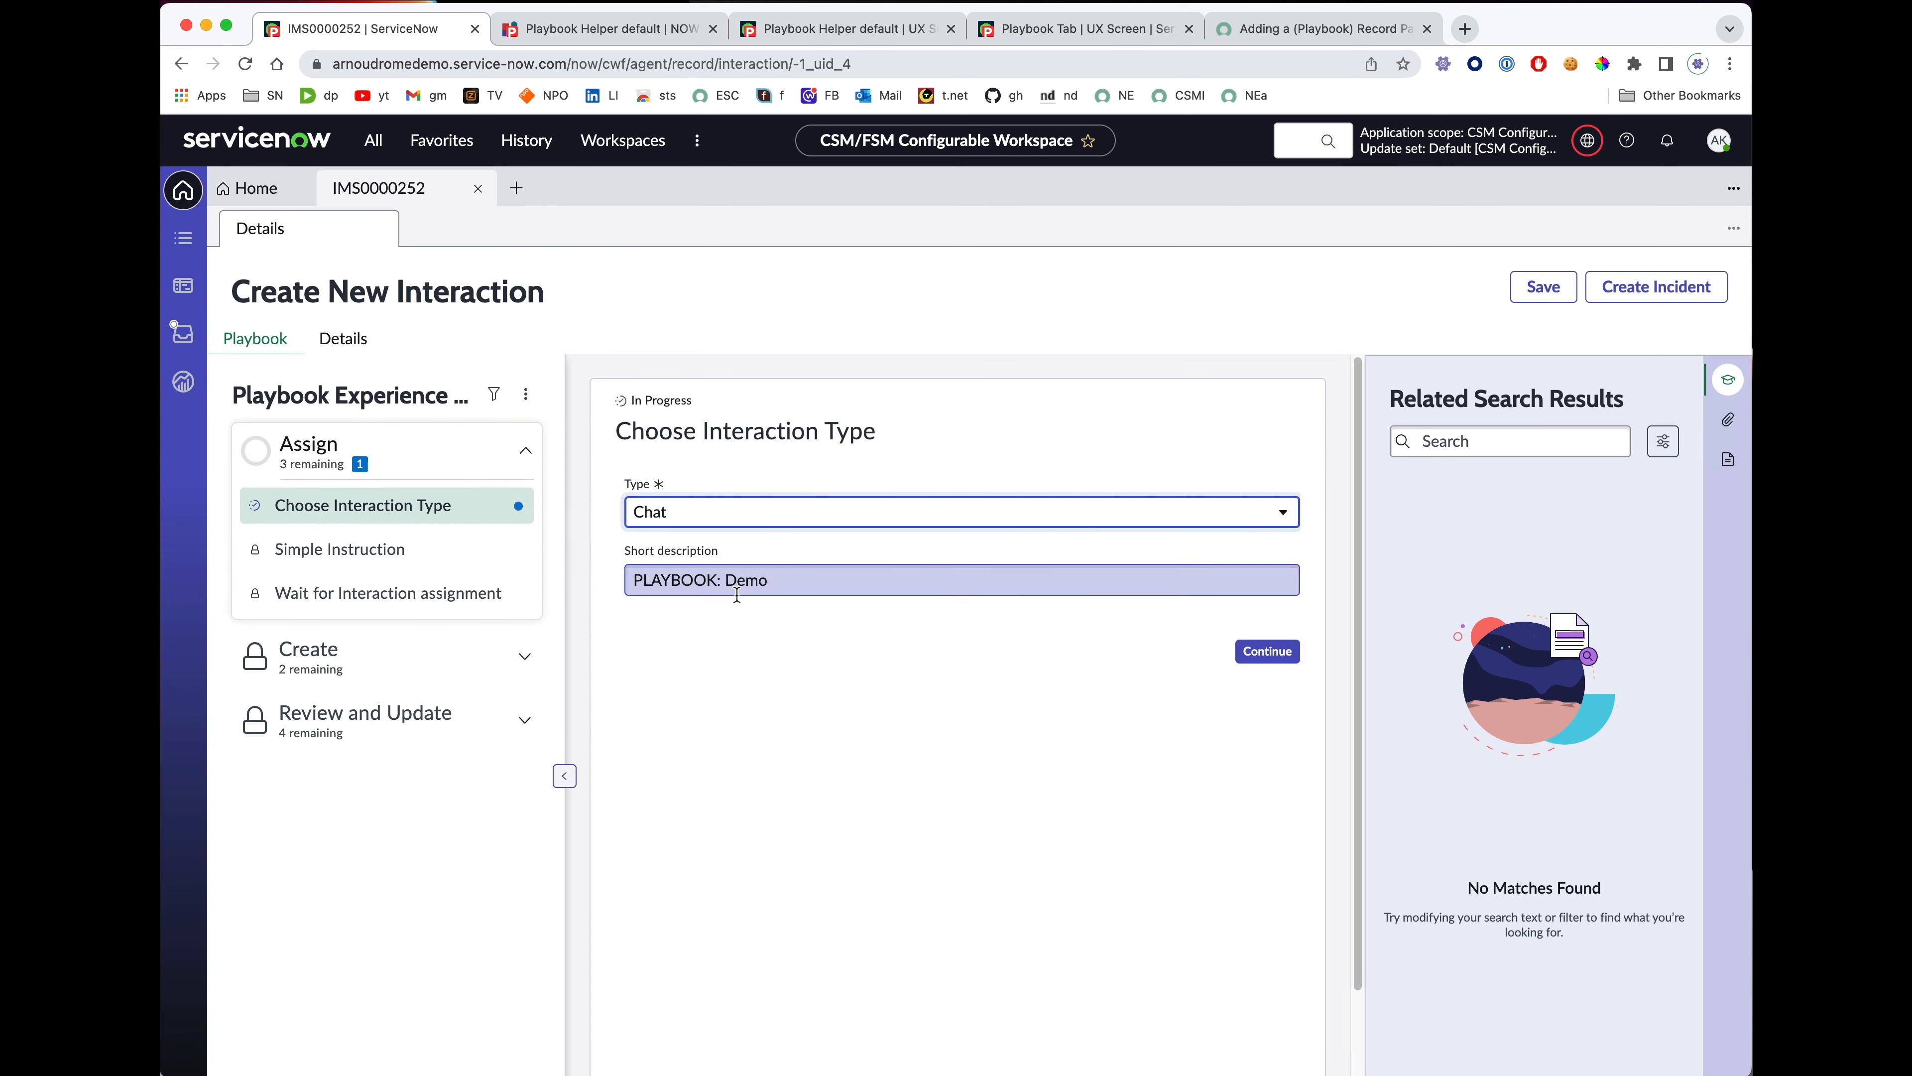
pyautogui.click(1265, 653)
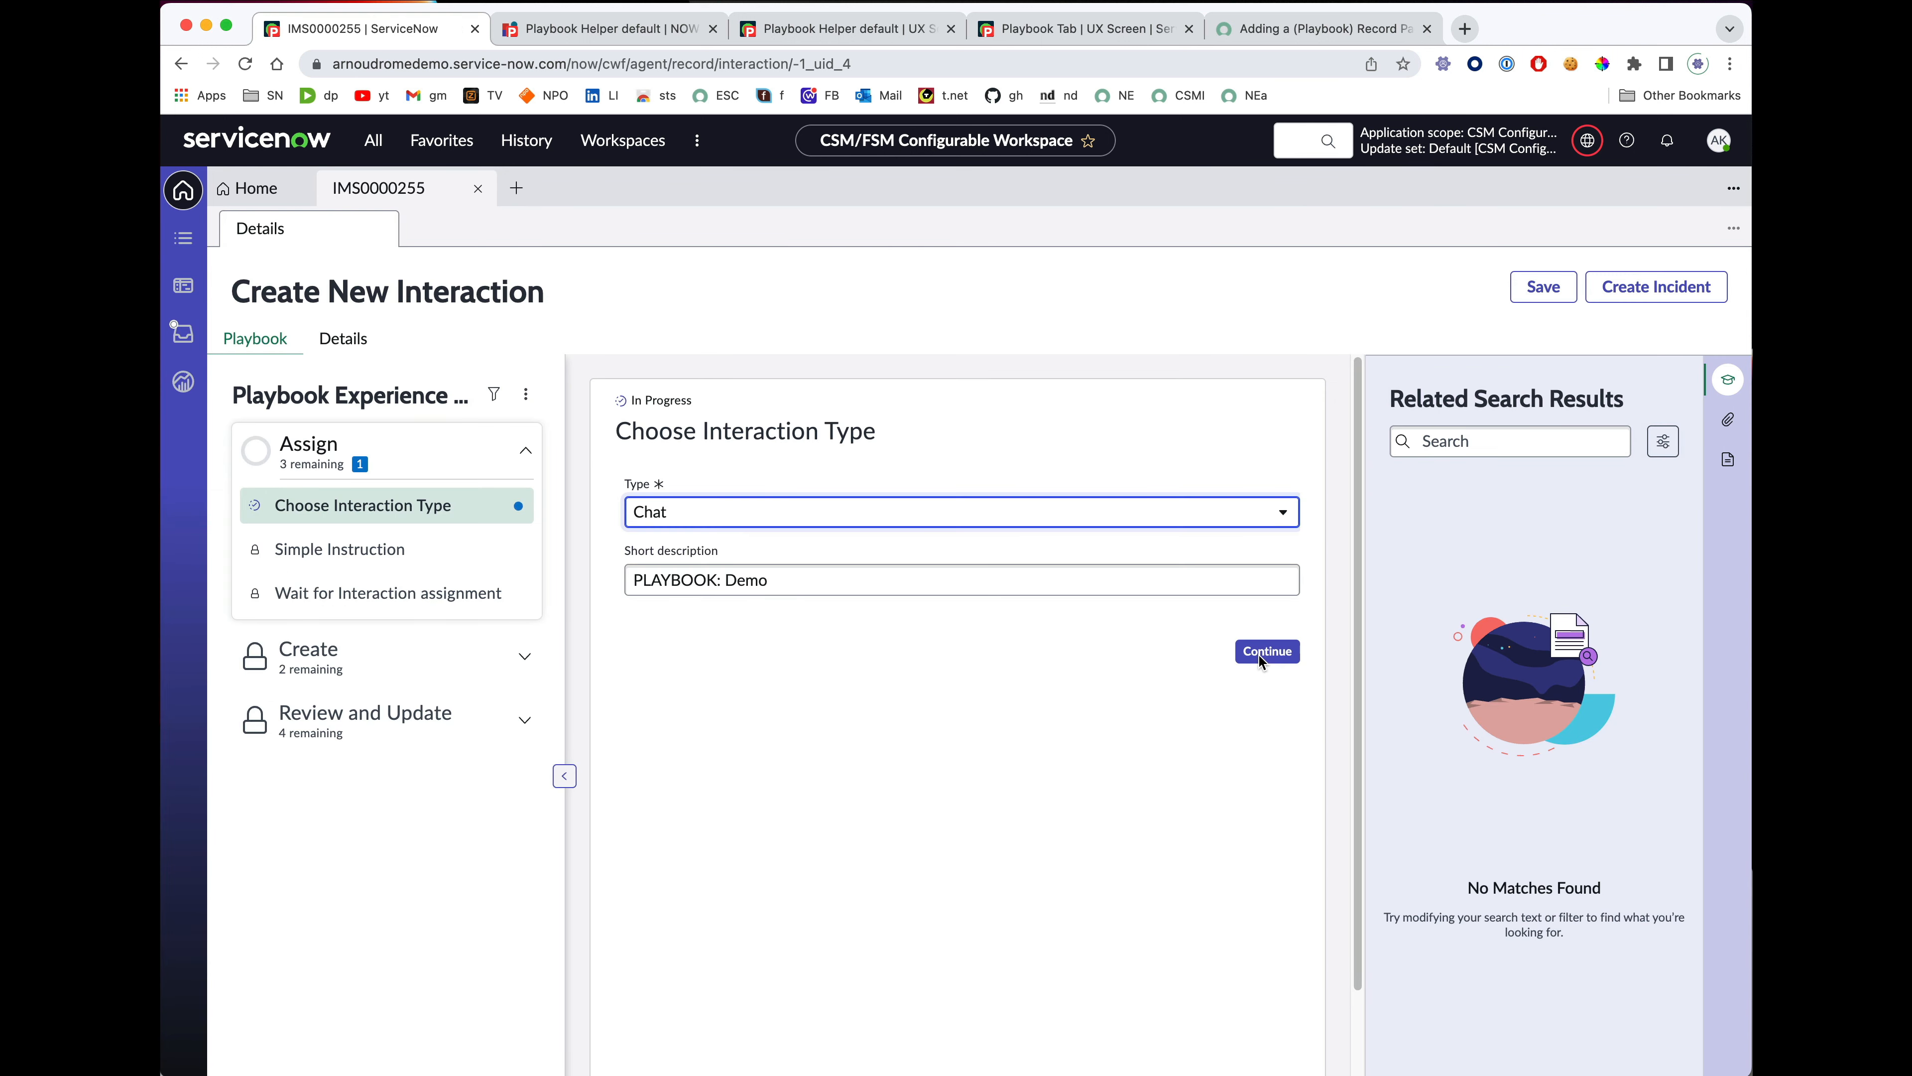
pyautogui.click(318, 557)
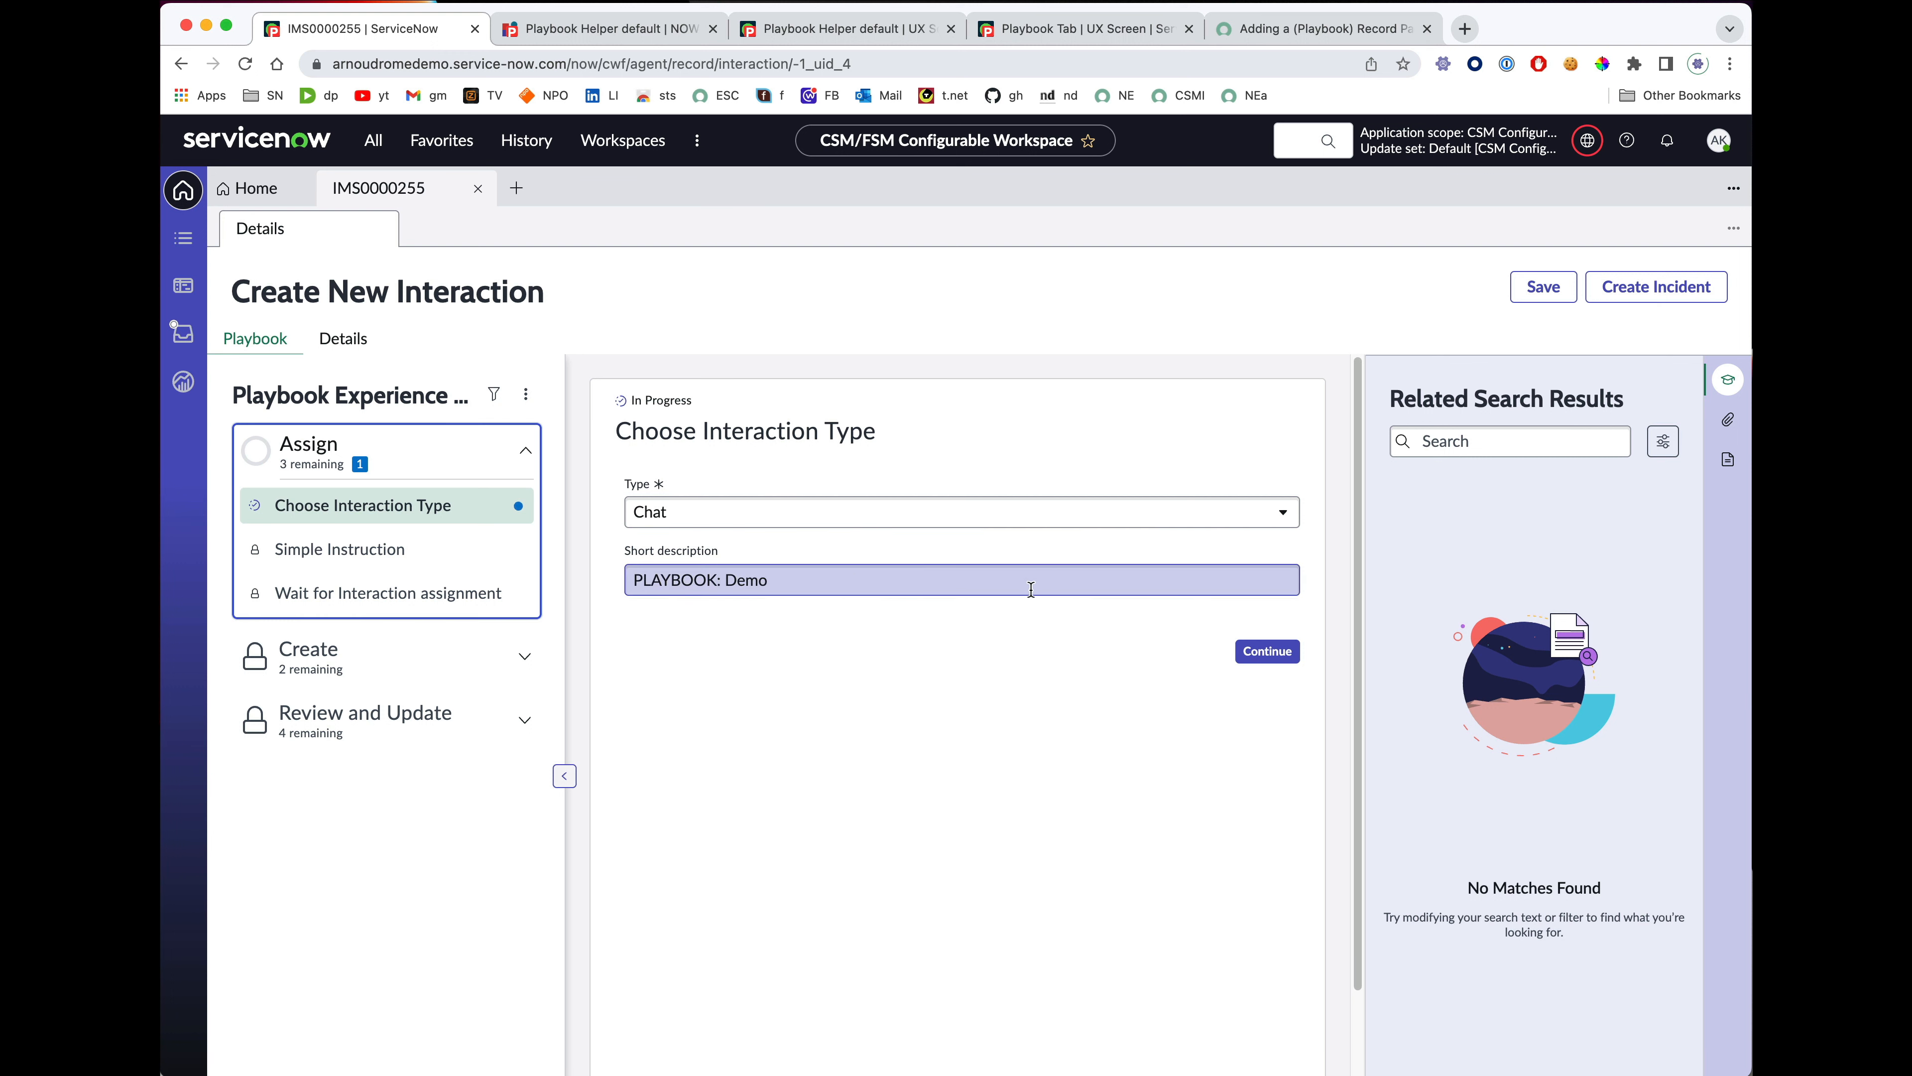
pyautogui.click(1255, 654)
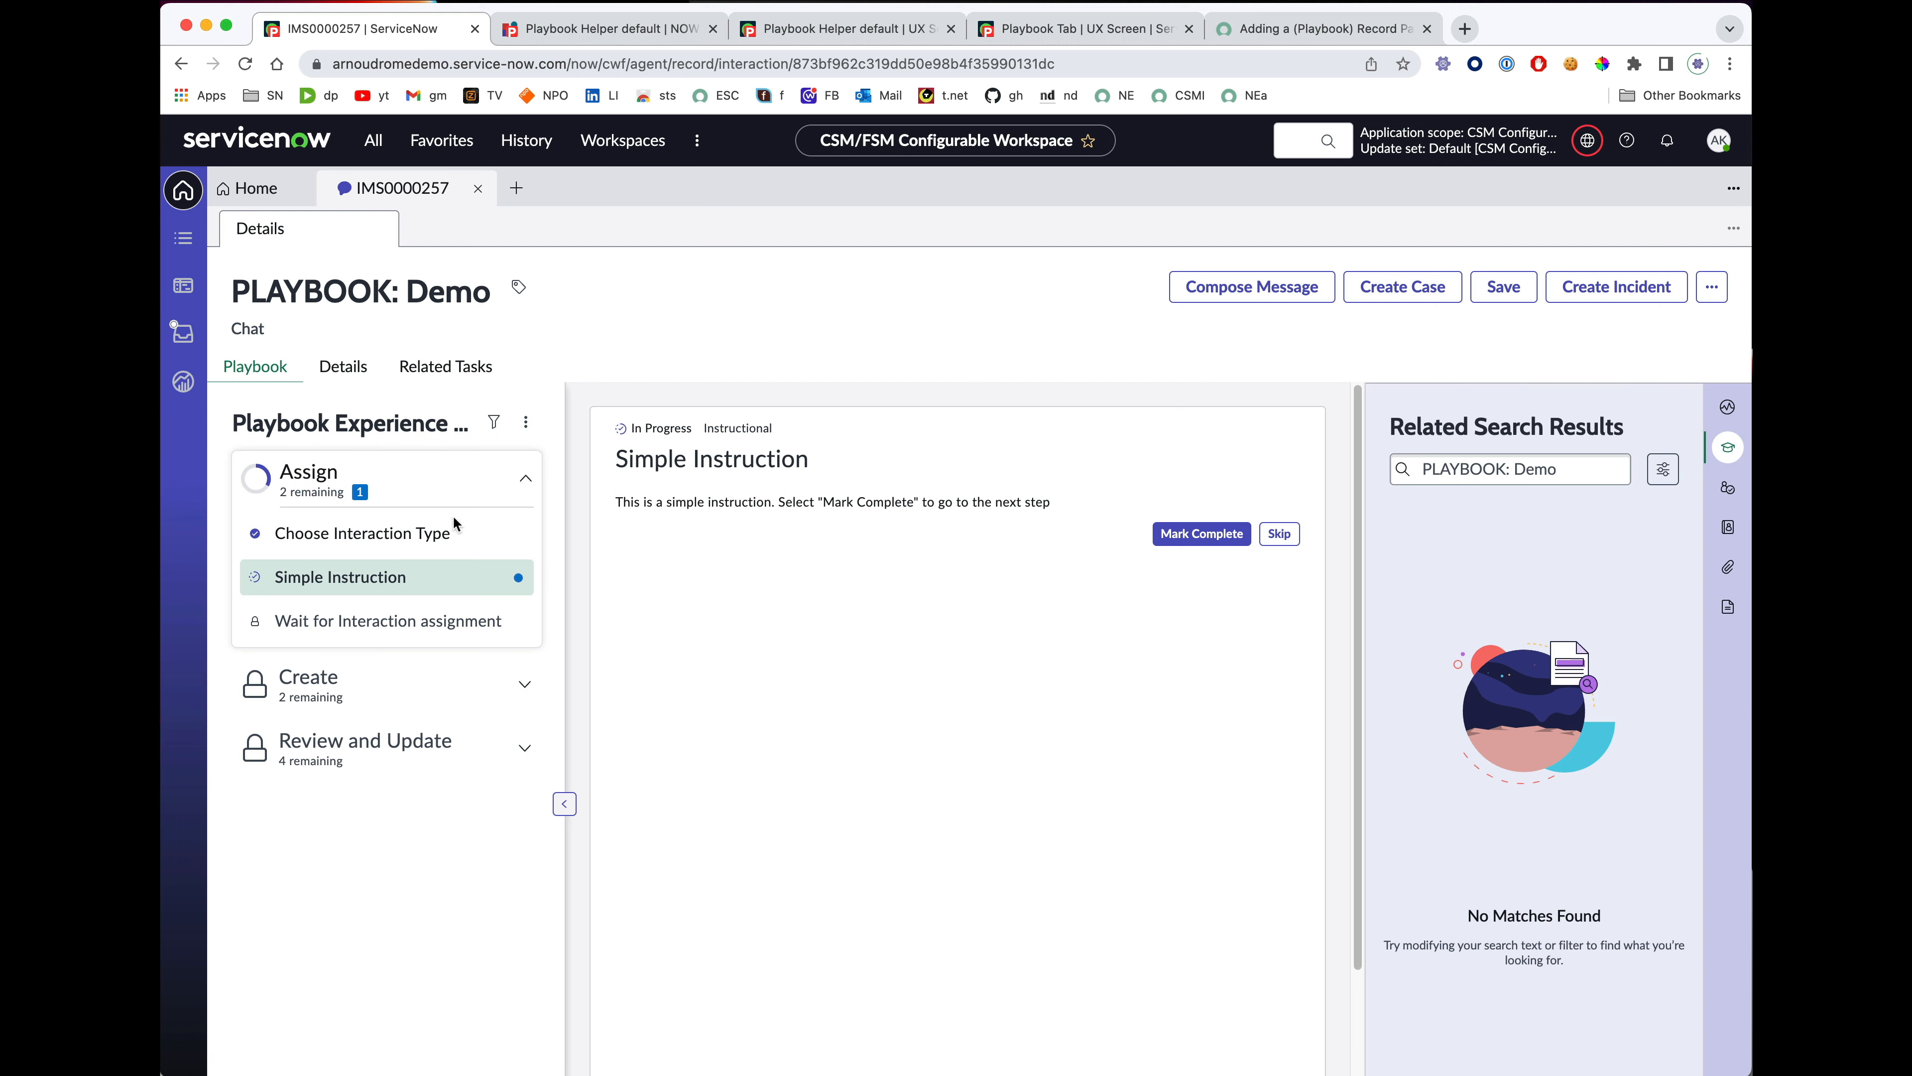
# Mark the Simple Instruction activity complete, assign the interaction to a user, and view the Wait for Interaction assignment activity.
pyautogui.click(1201, 535)
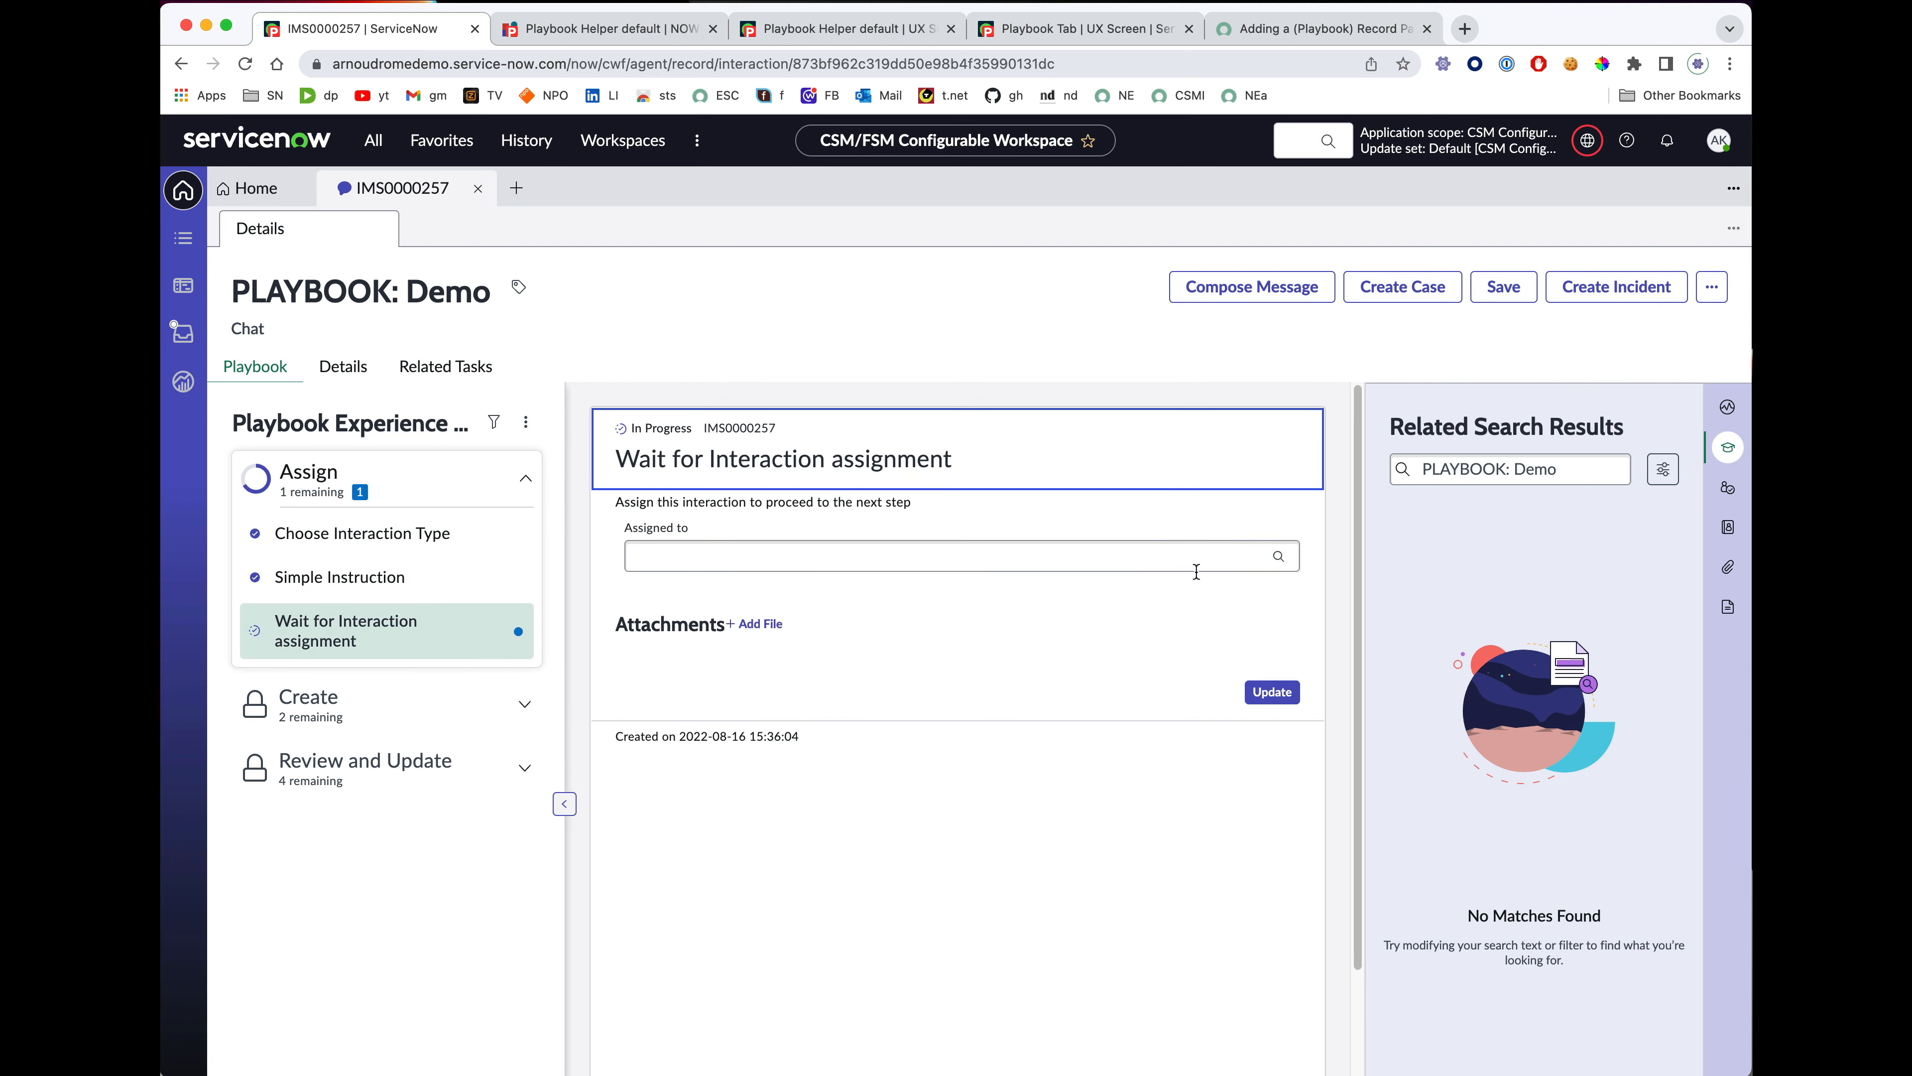
pyautogui.click(1183, 560)
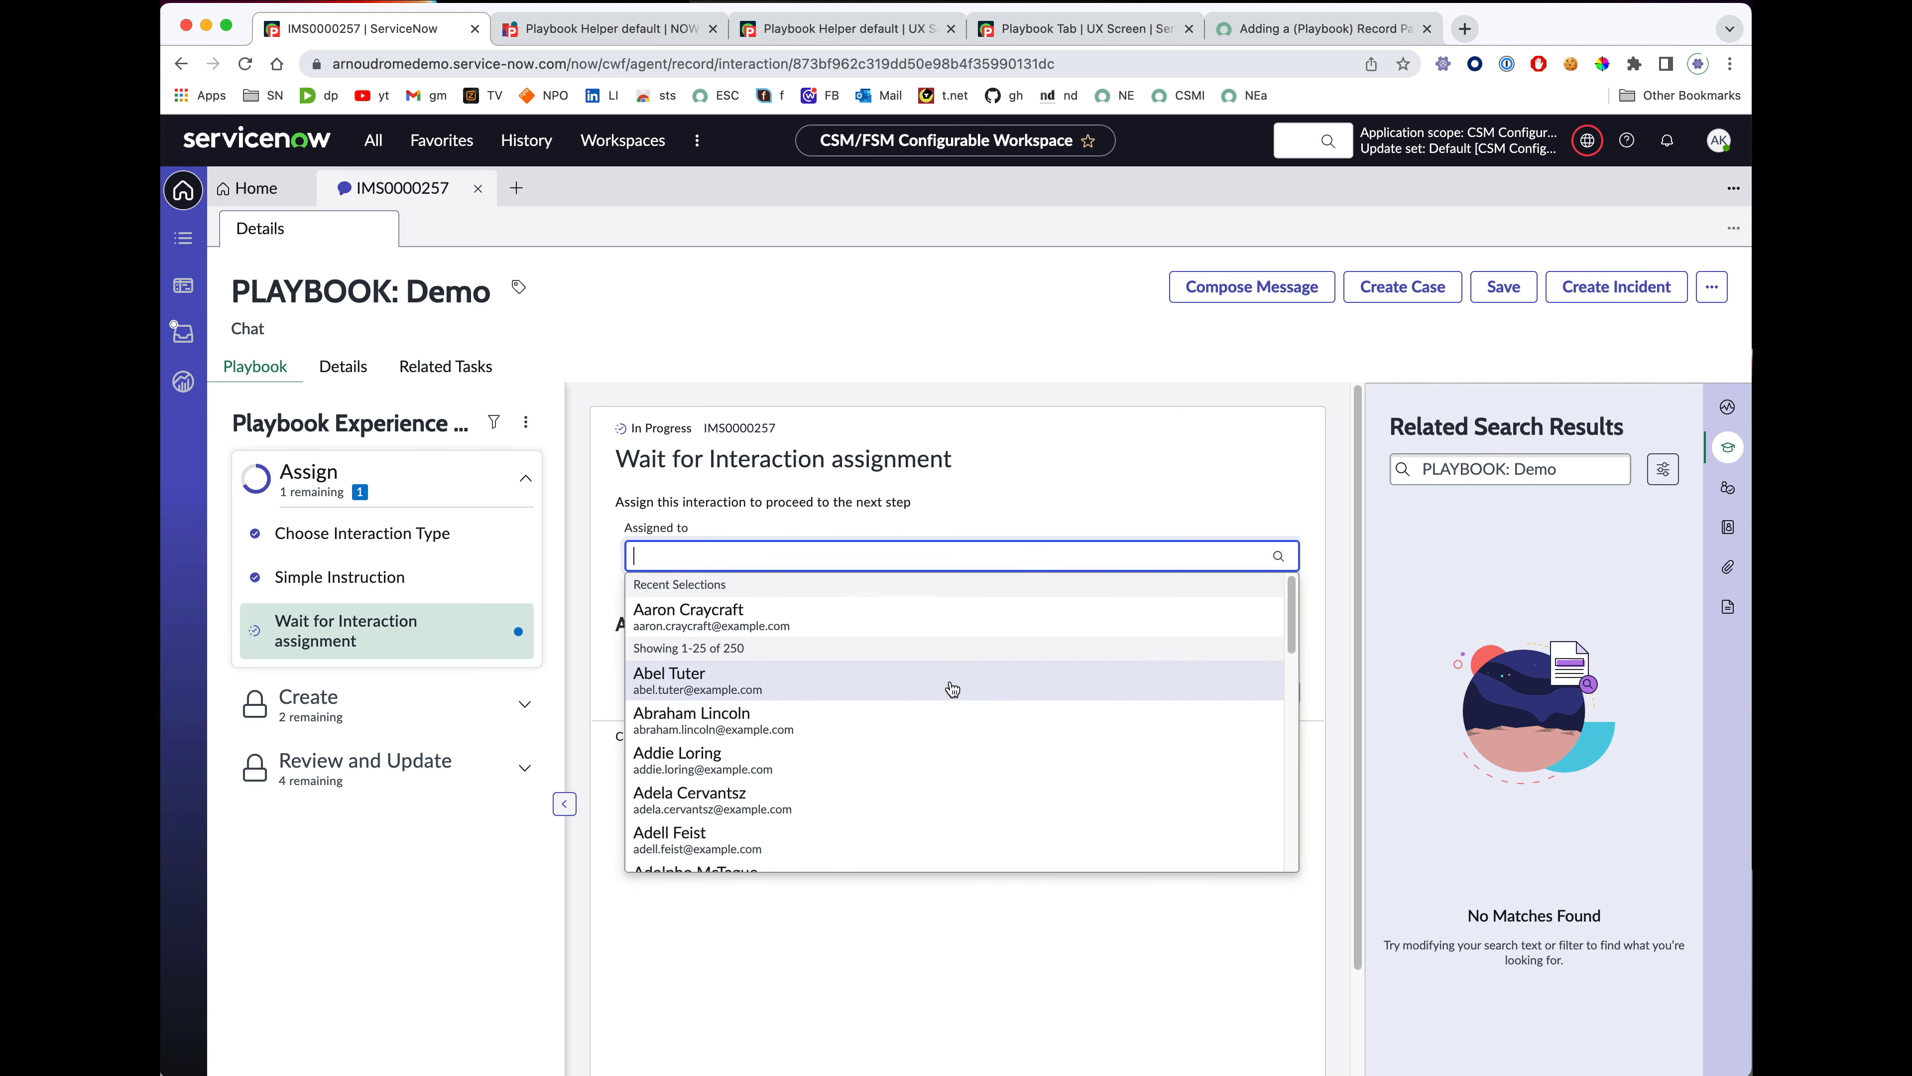
pyautogui.click(951, 688)
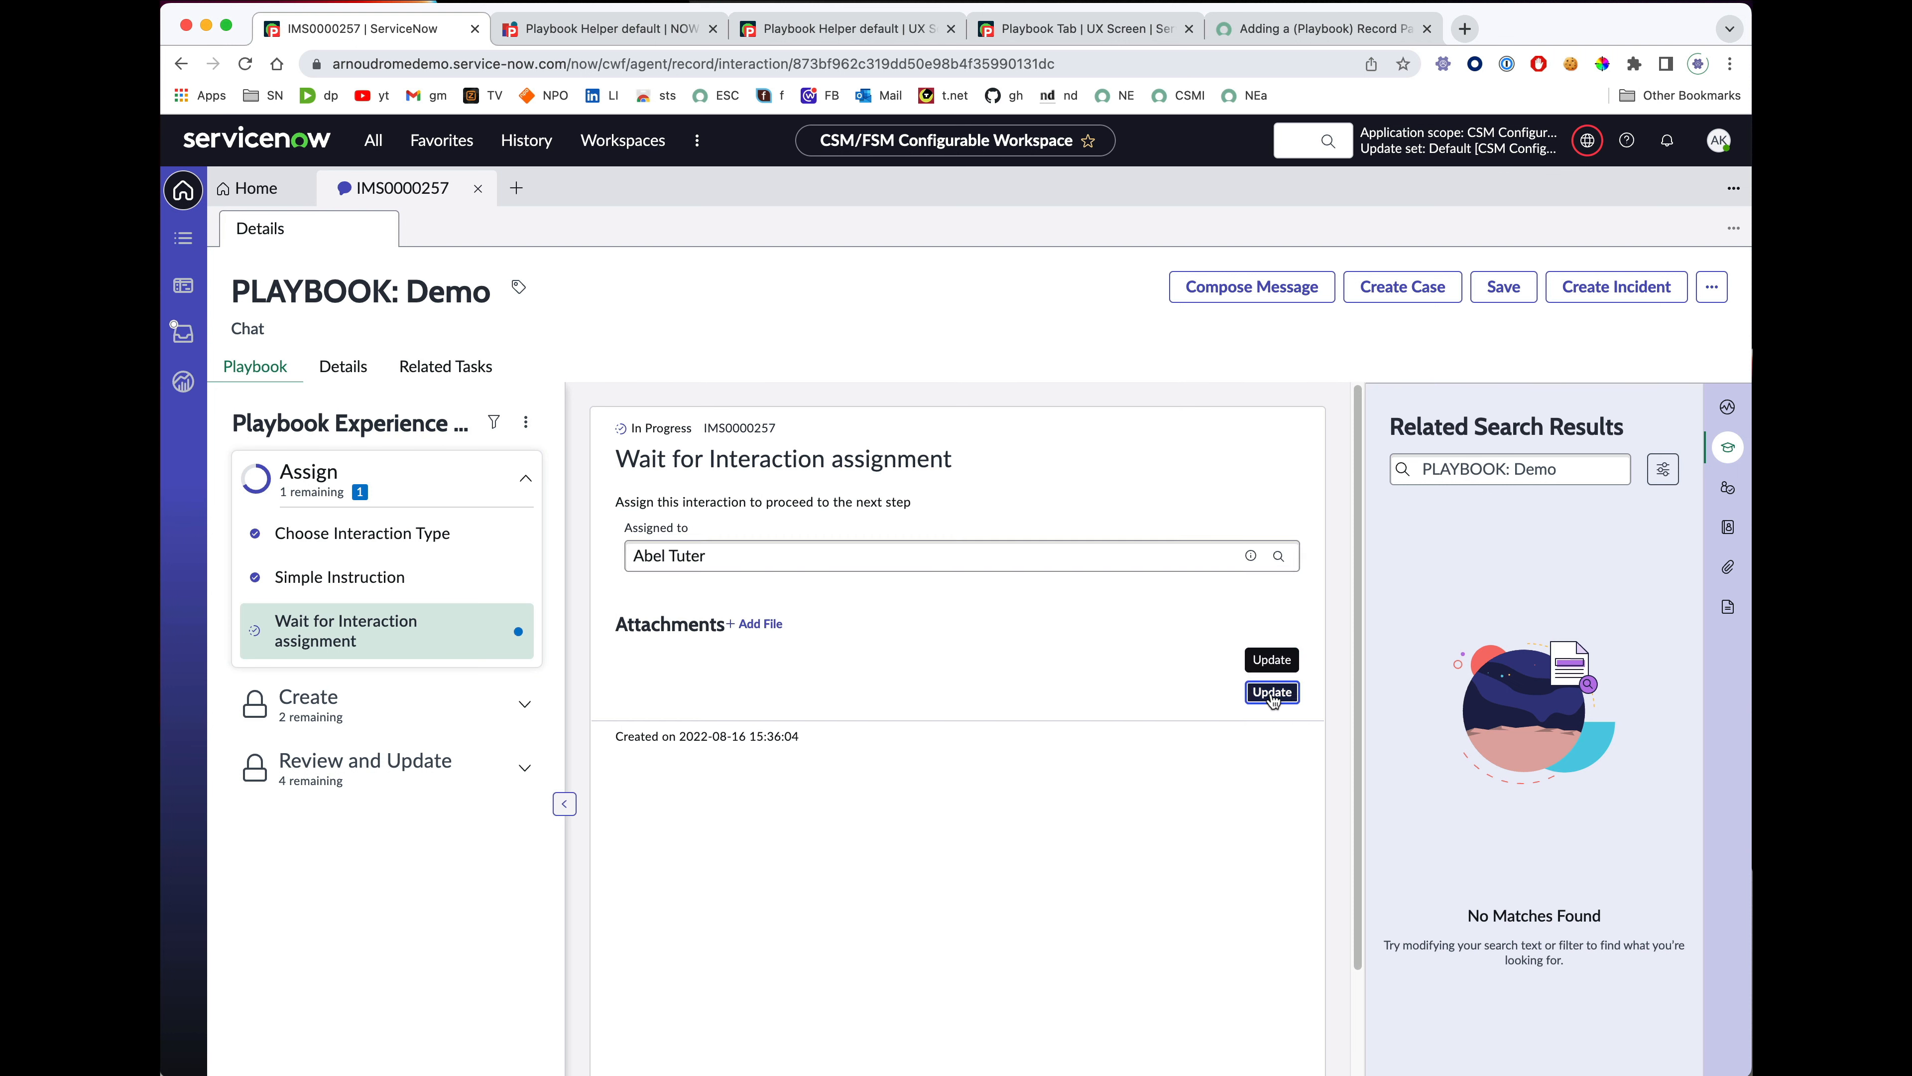
pyautogui.click(1272, 692)
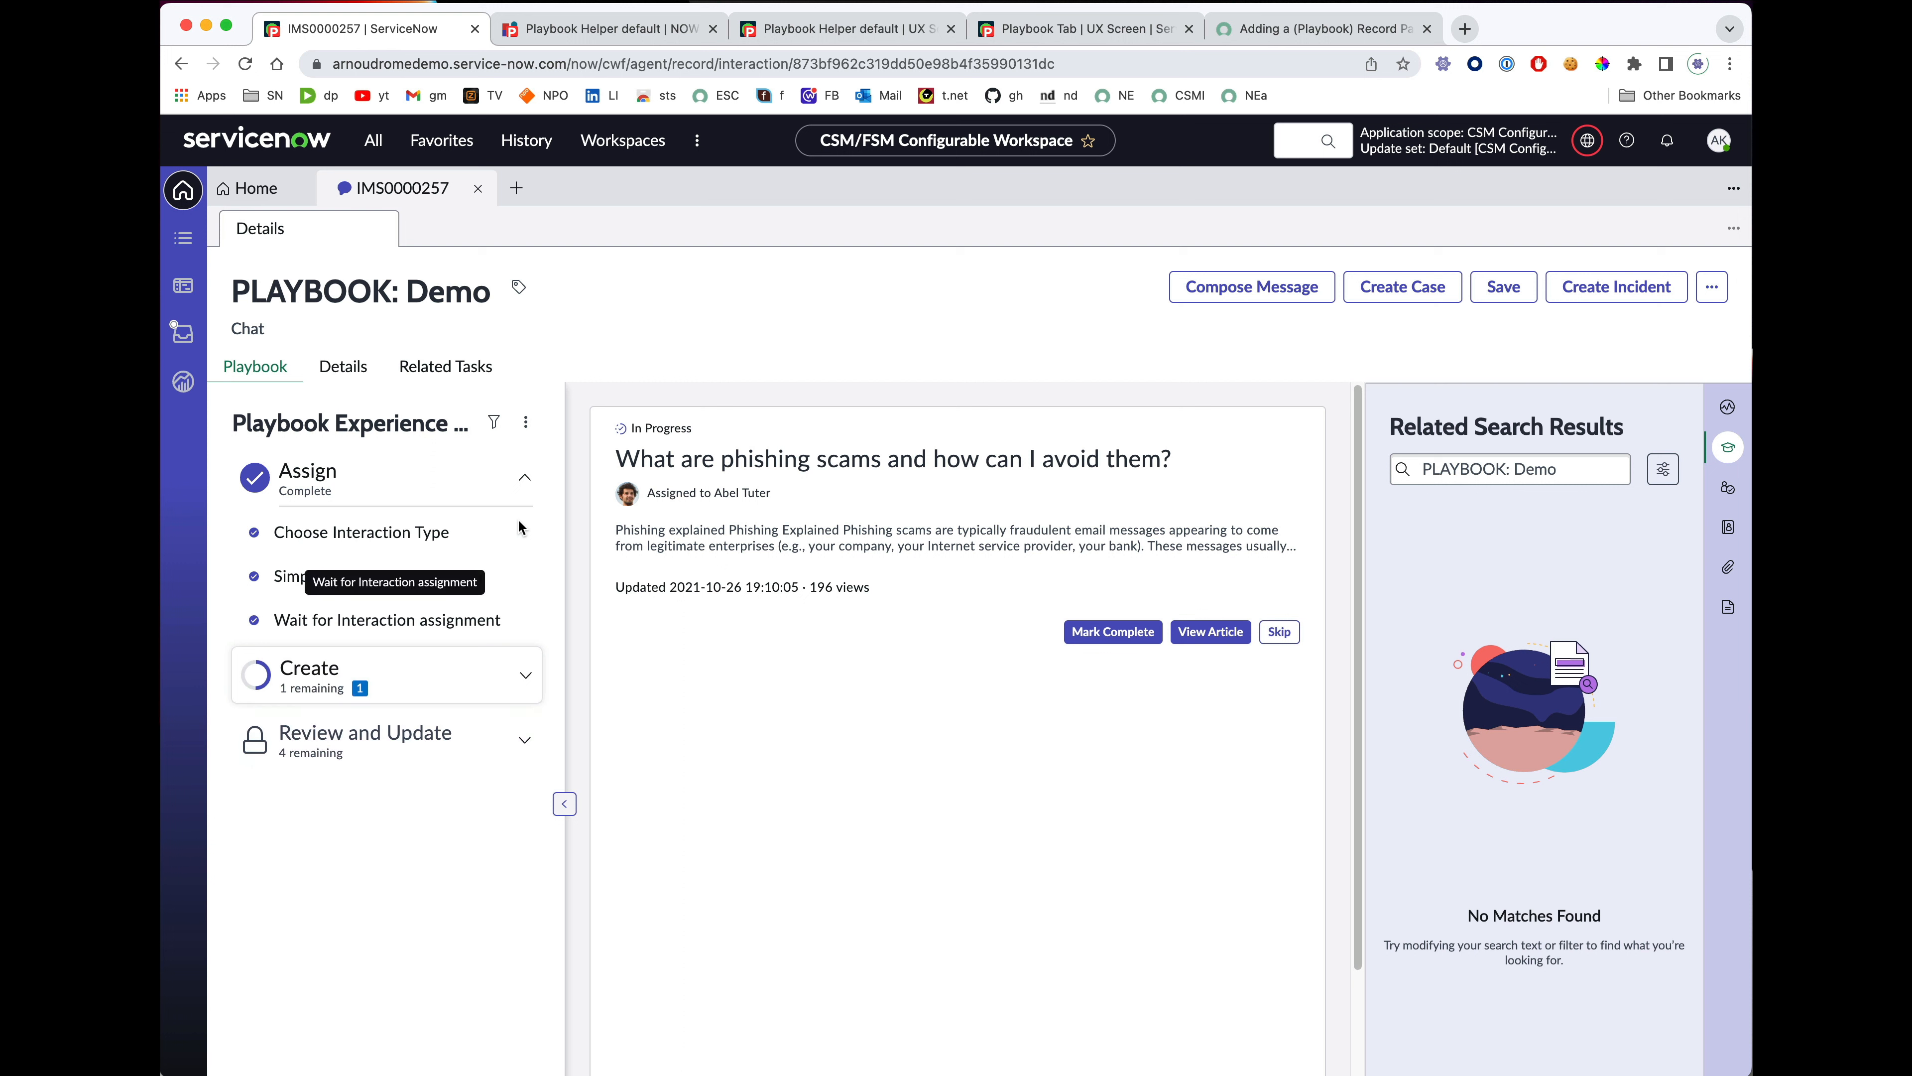
pyautogui.click(358, 616)
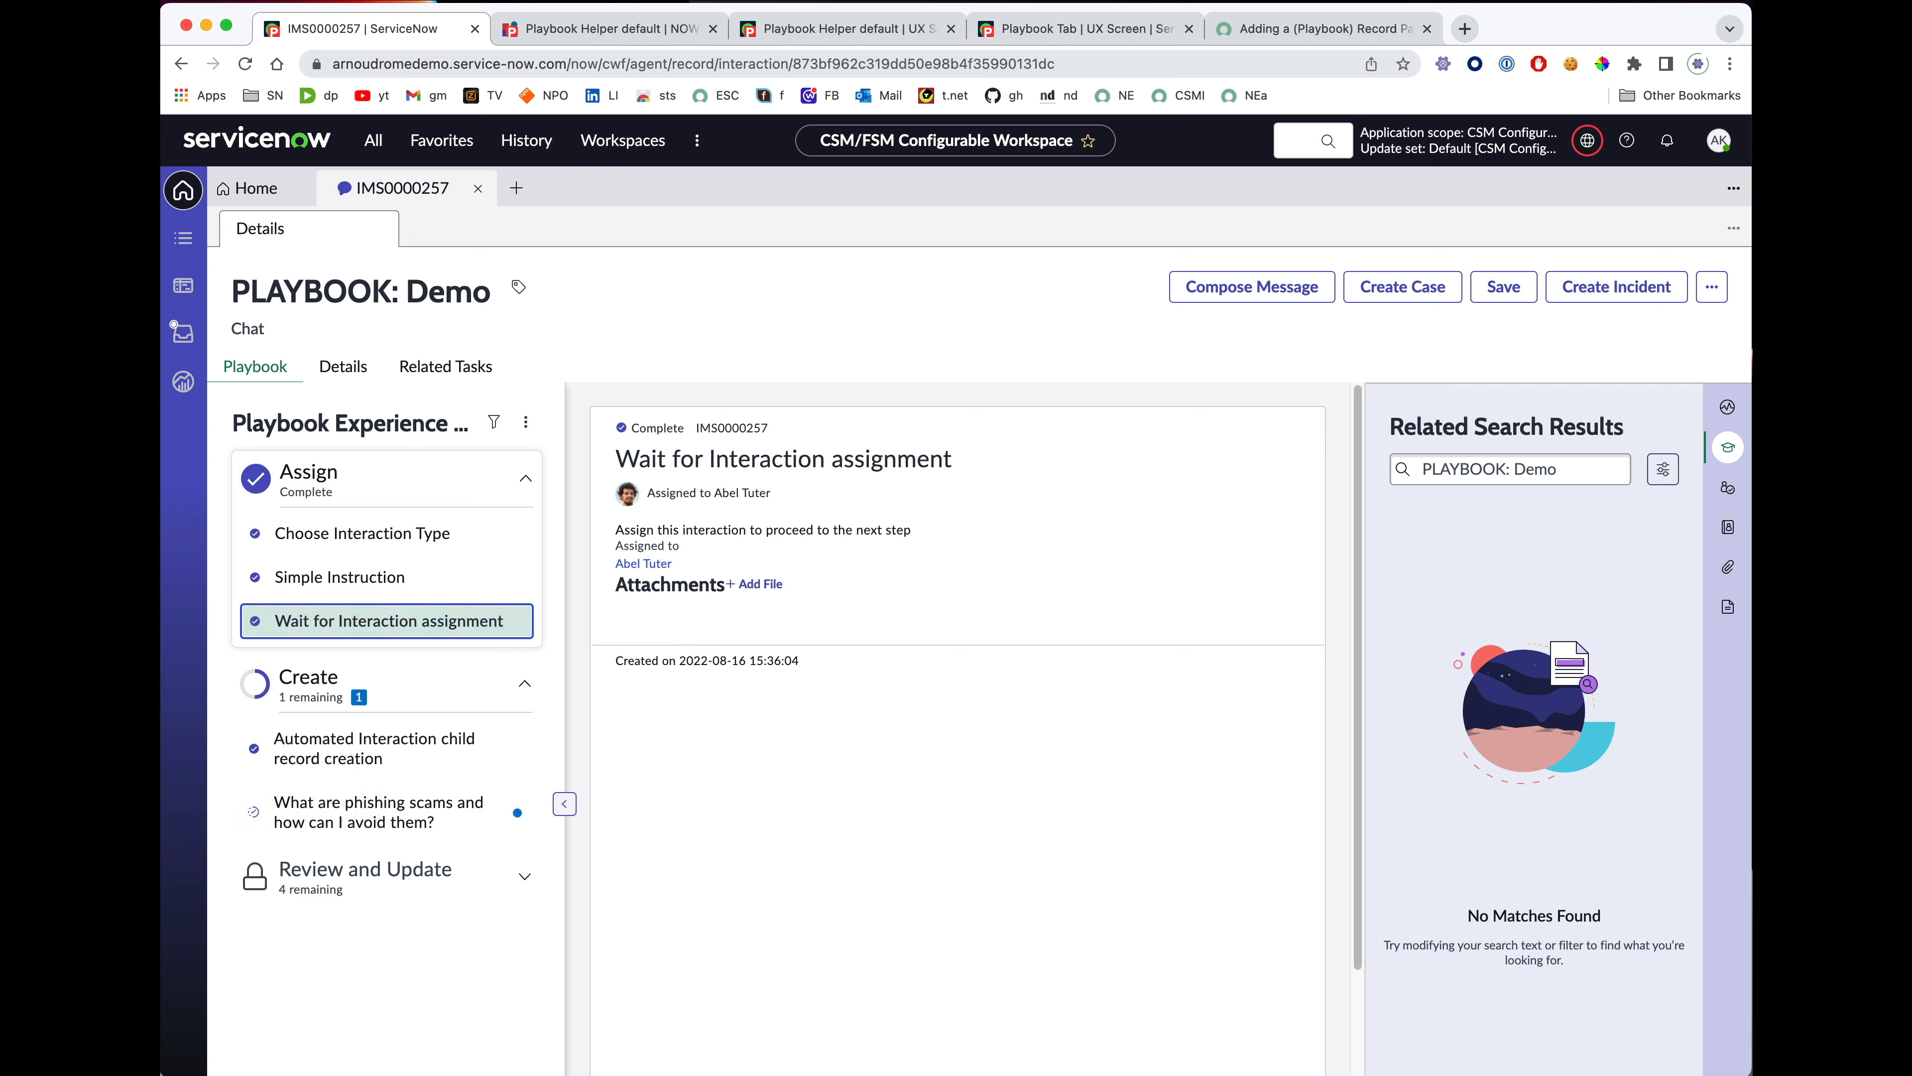
# Look up the Add Open Record event handler section in the community article and return to the Playbook Helper page.
pyautogui.click(1288, 29)
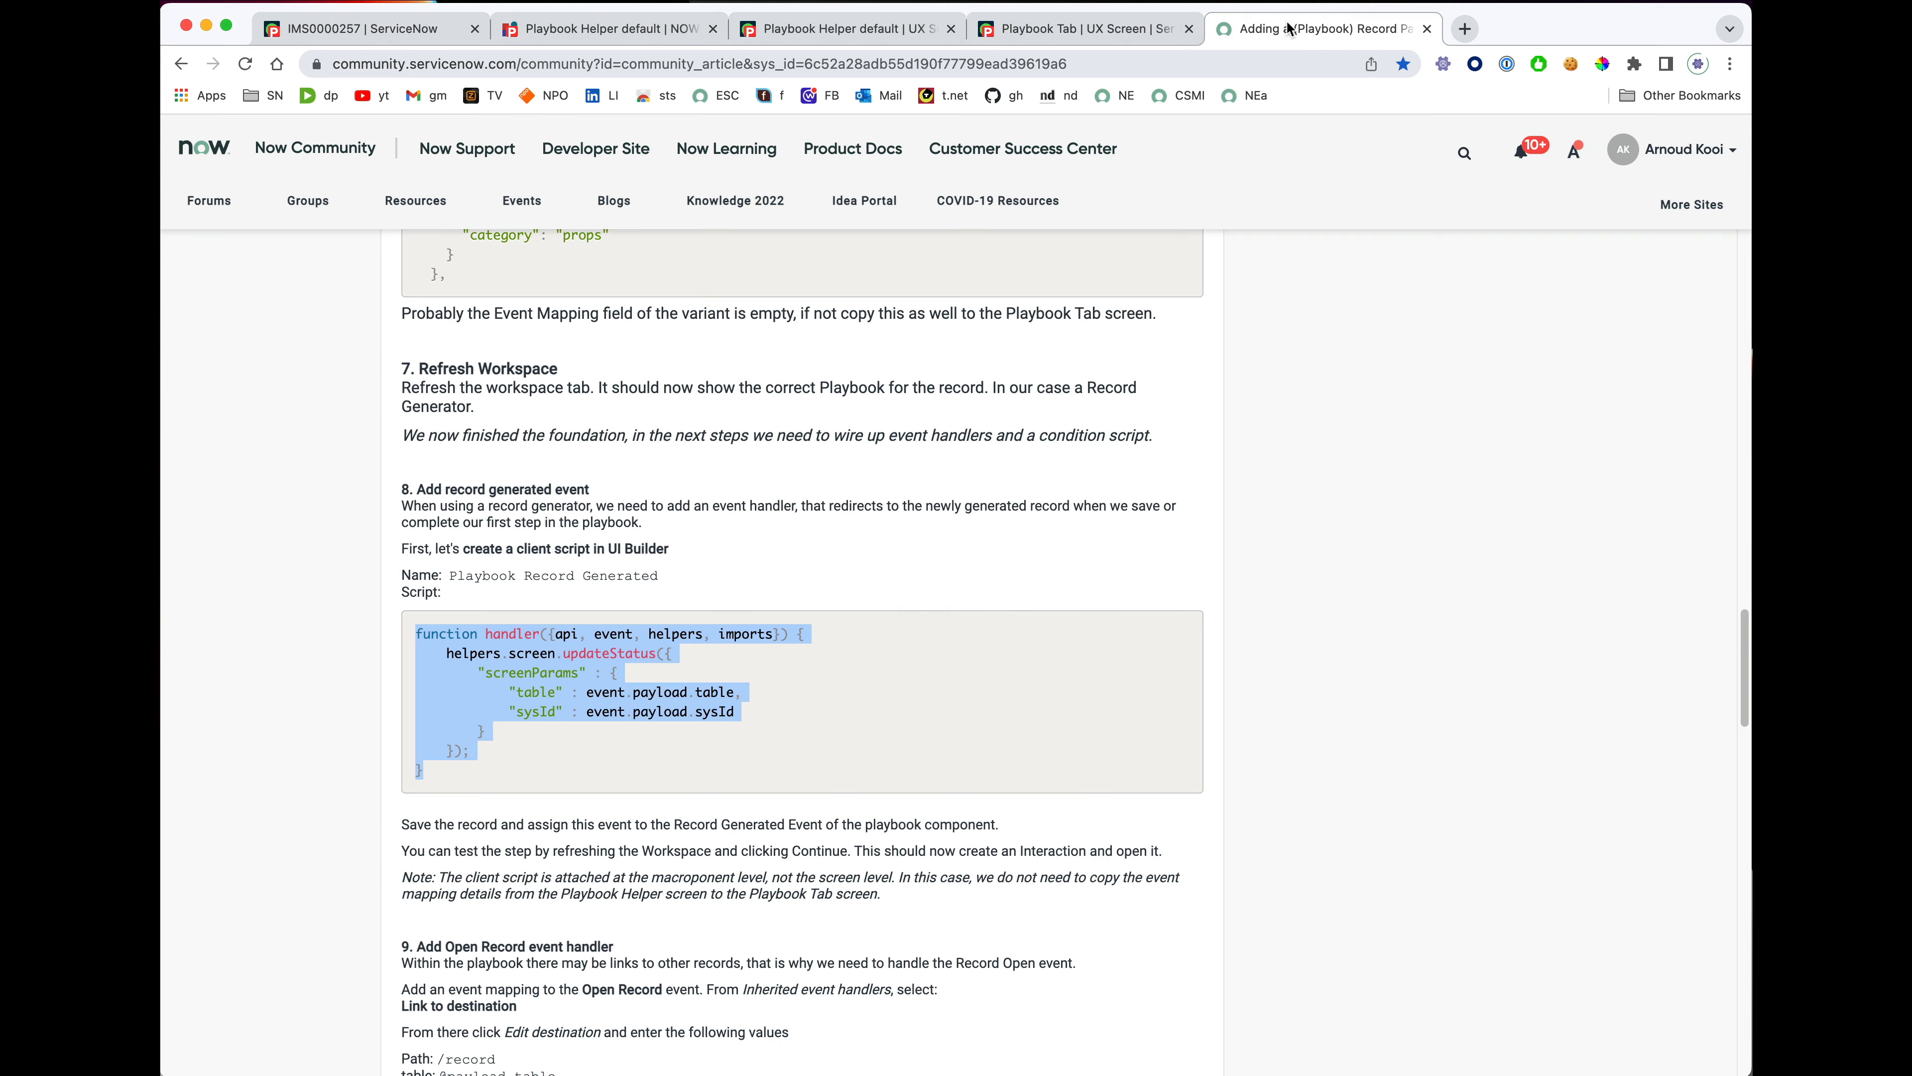
pyautogui.scroll(-10, 1008, 445)
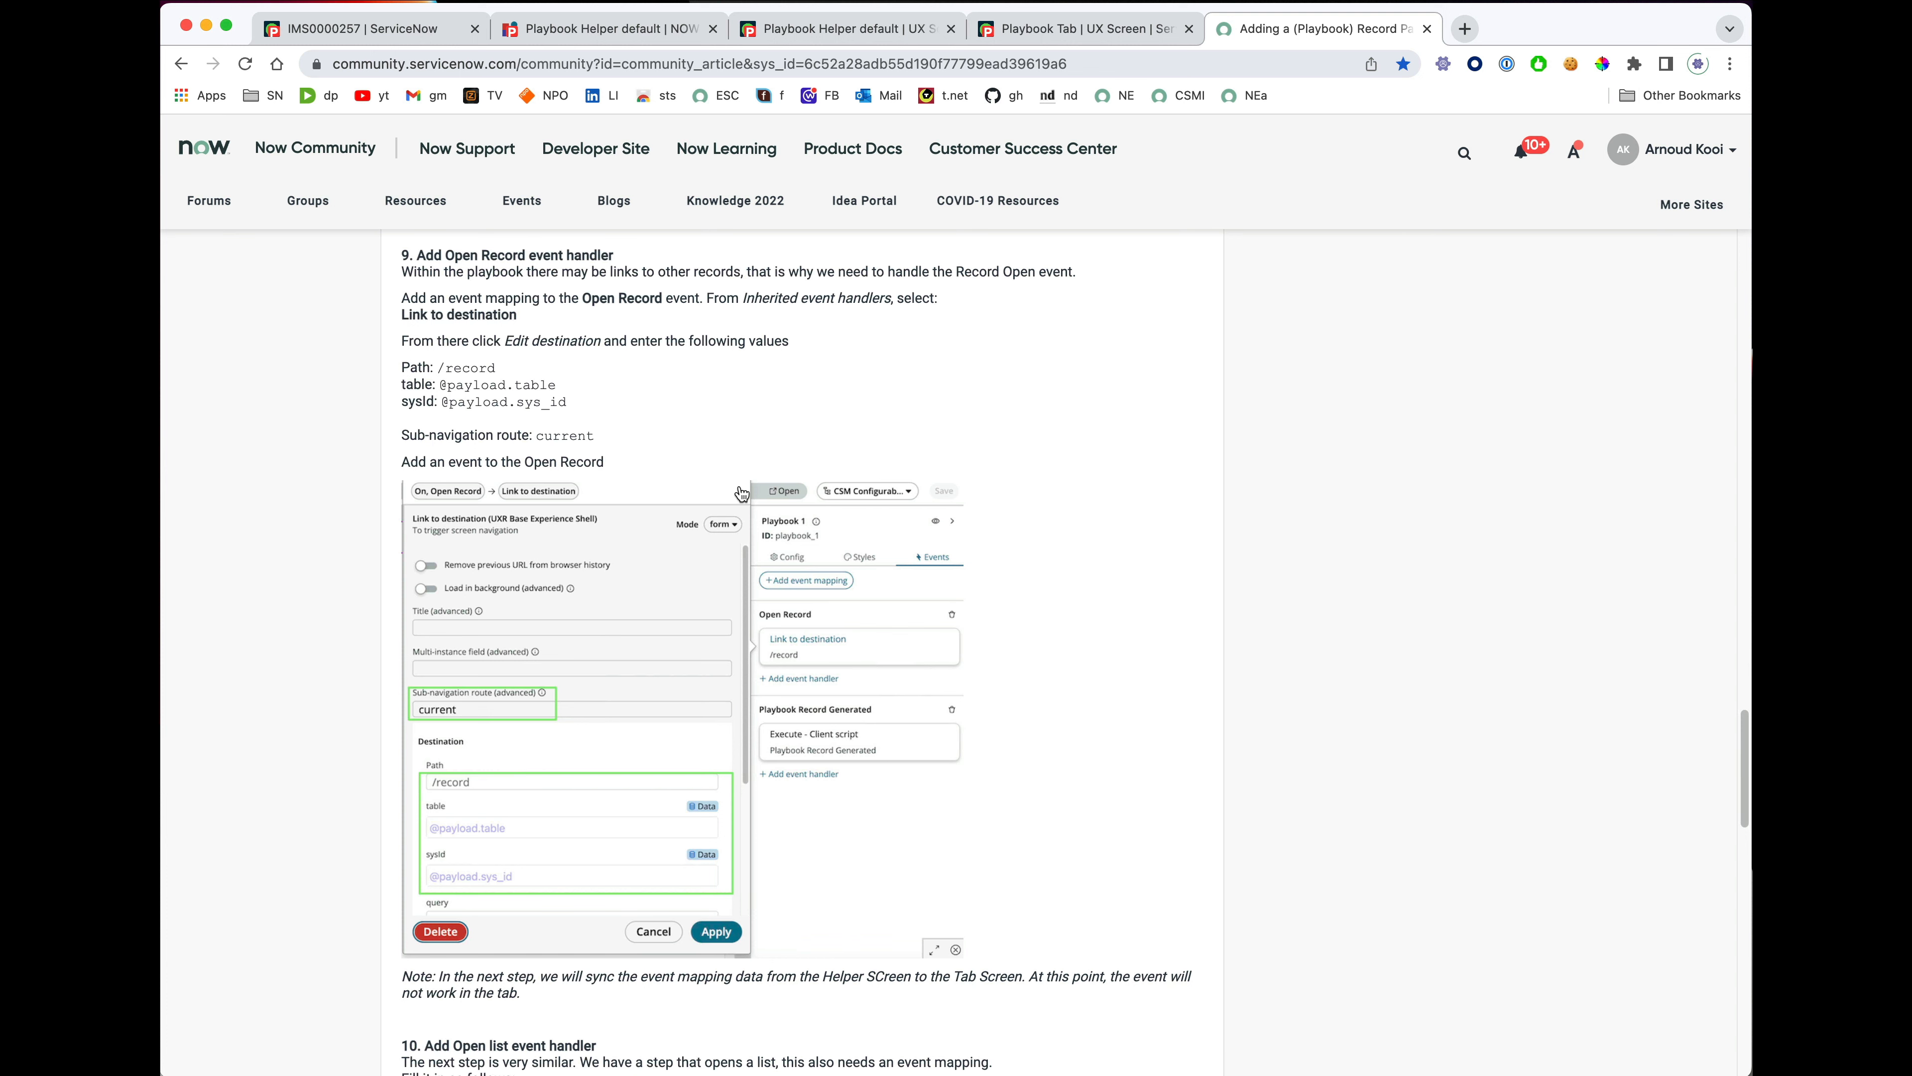
pyautogui.click(631, 36)
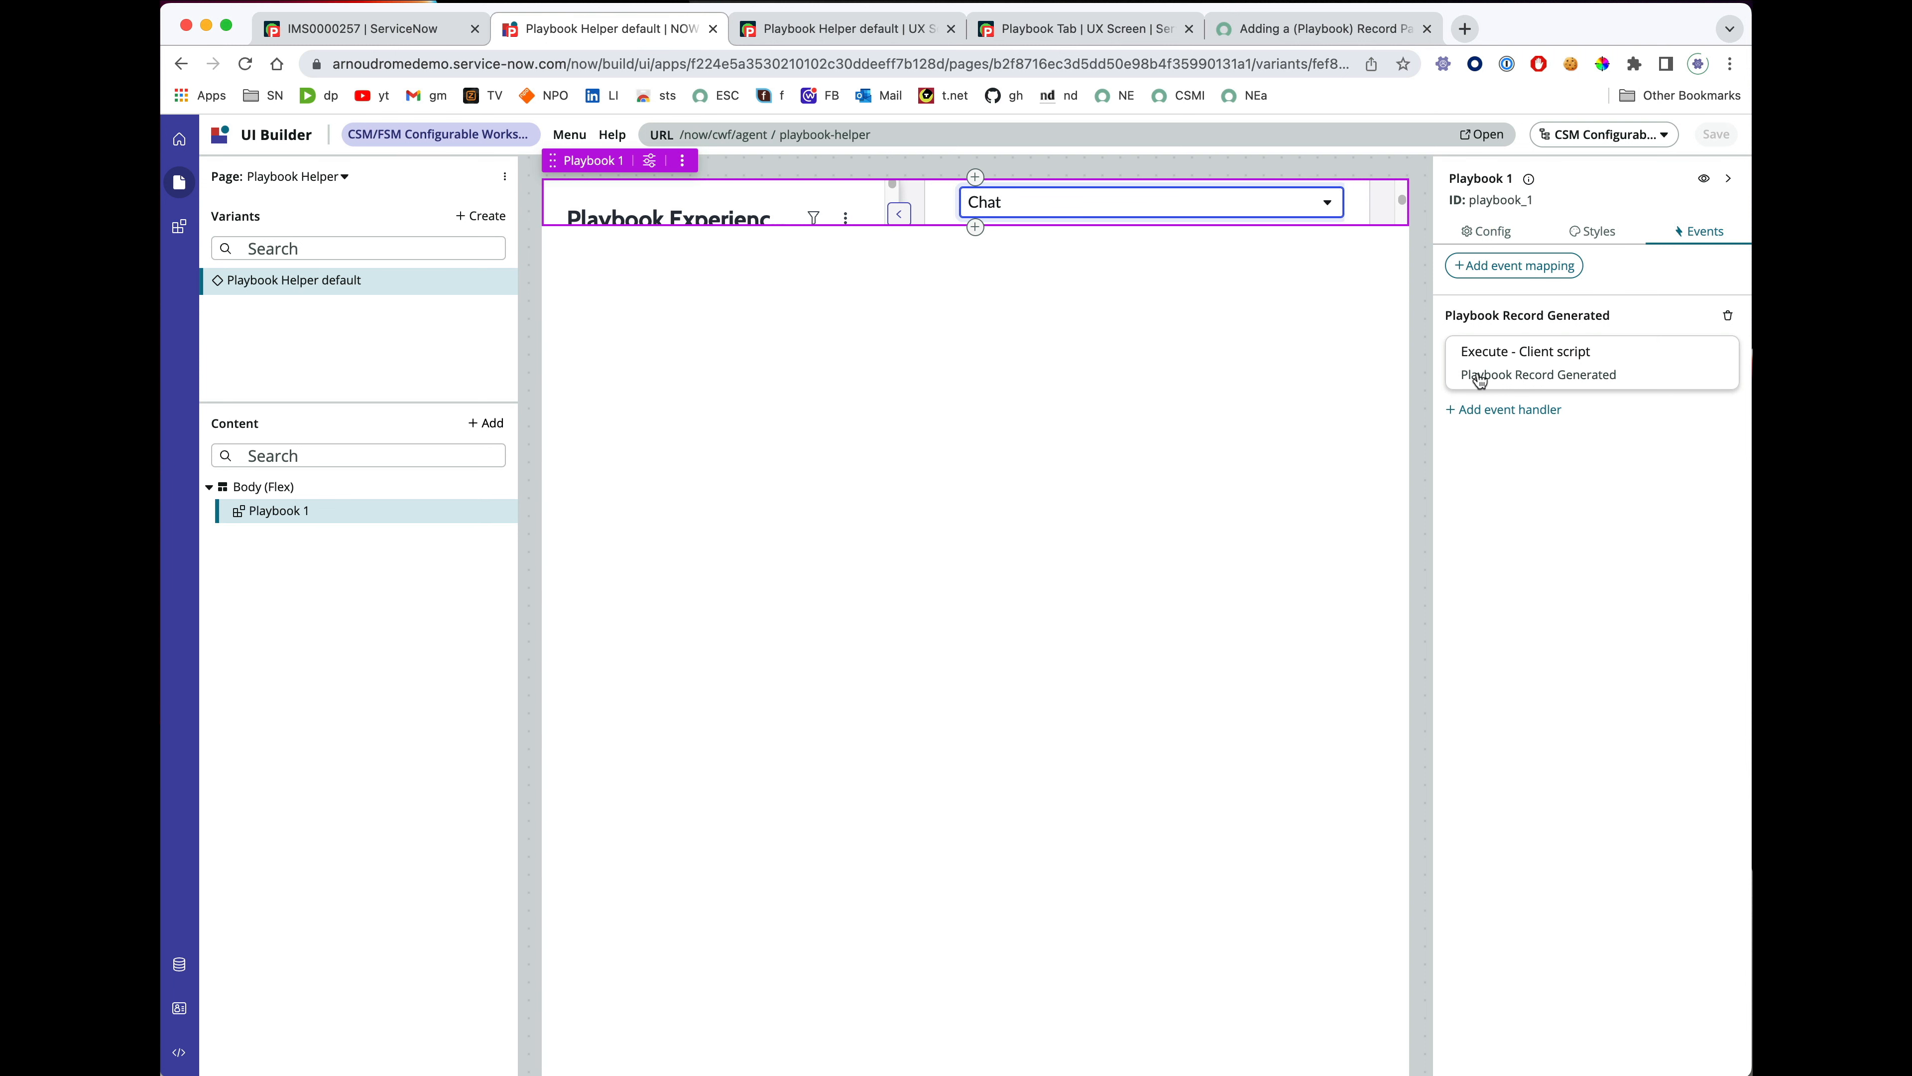
# Add an Open Record event mapping to Playbook 1 with the inherited Link to destination handler.
pyautogui.click(1521, 412)
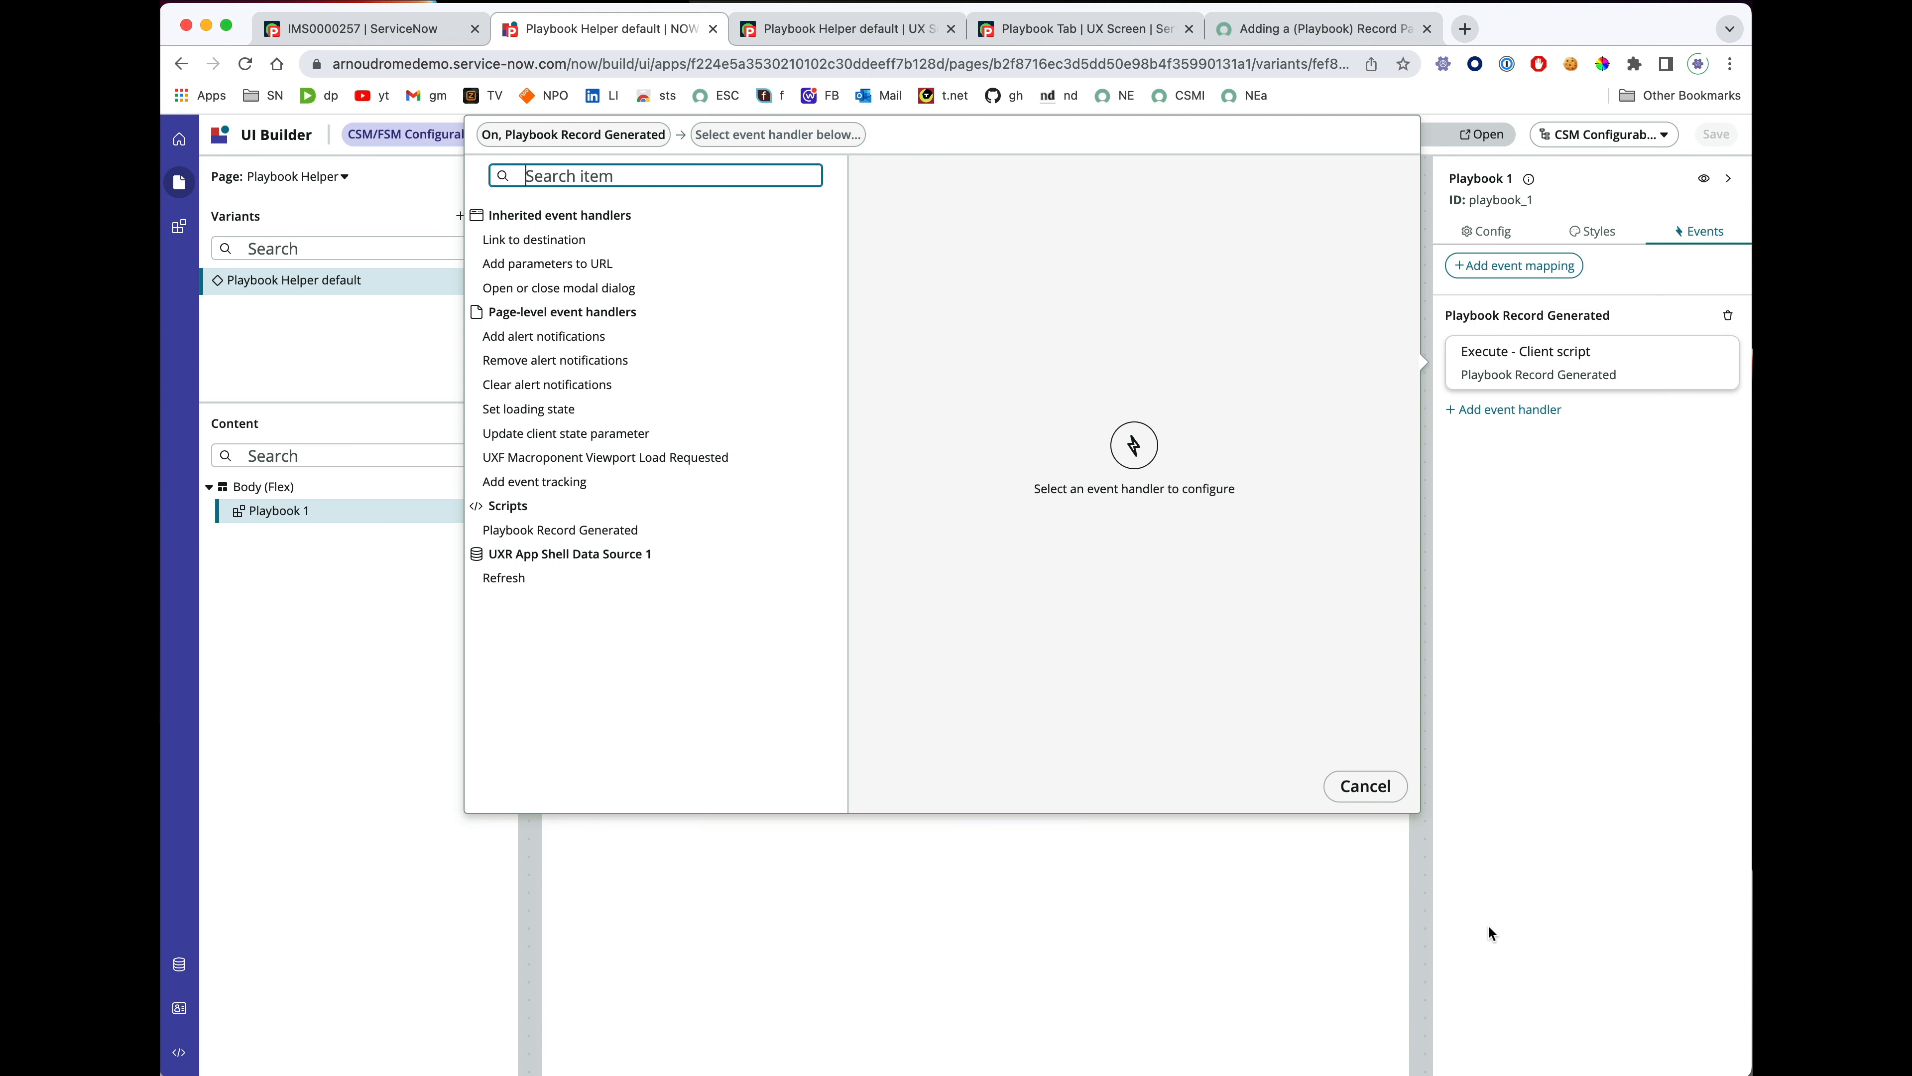
pyautogui.click(1365, 786)
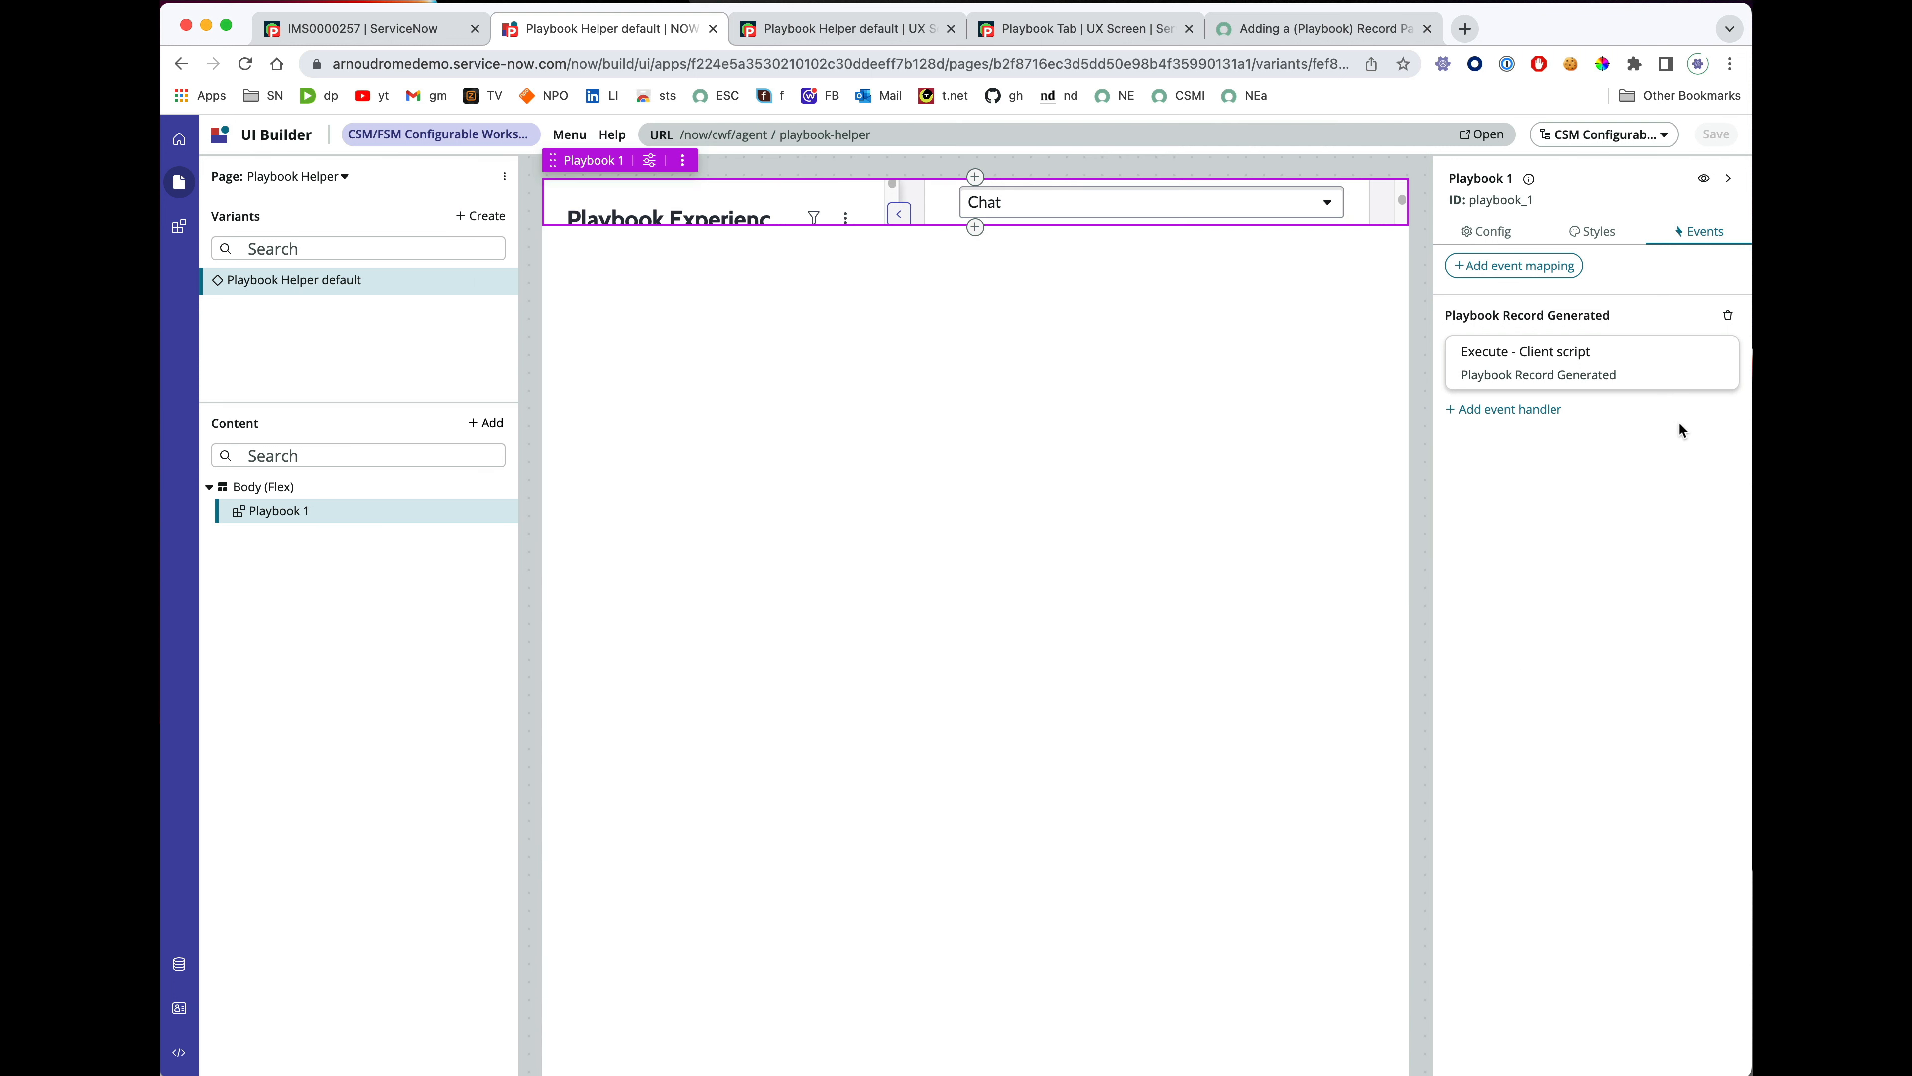
pyautogui.click(1539, 270)
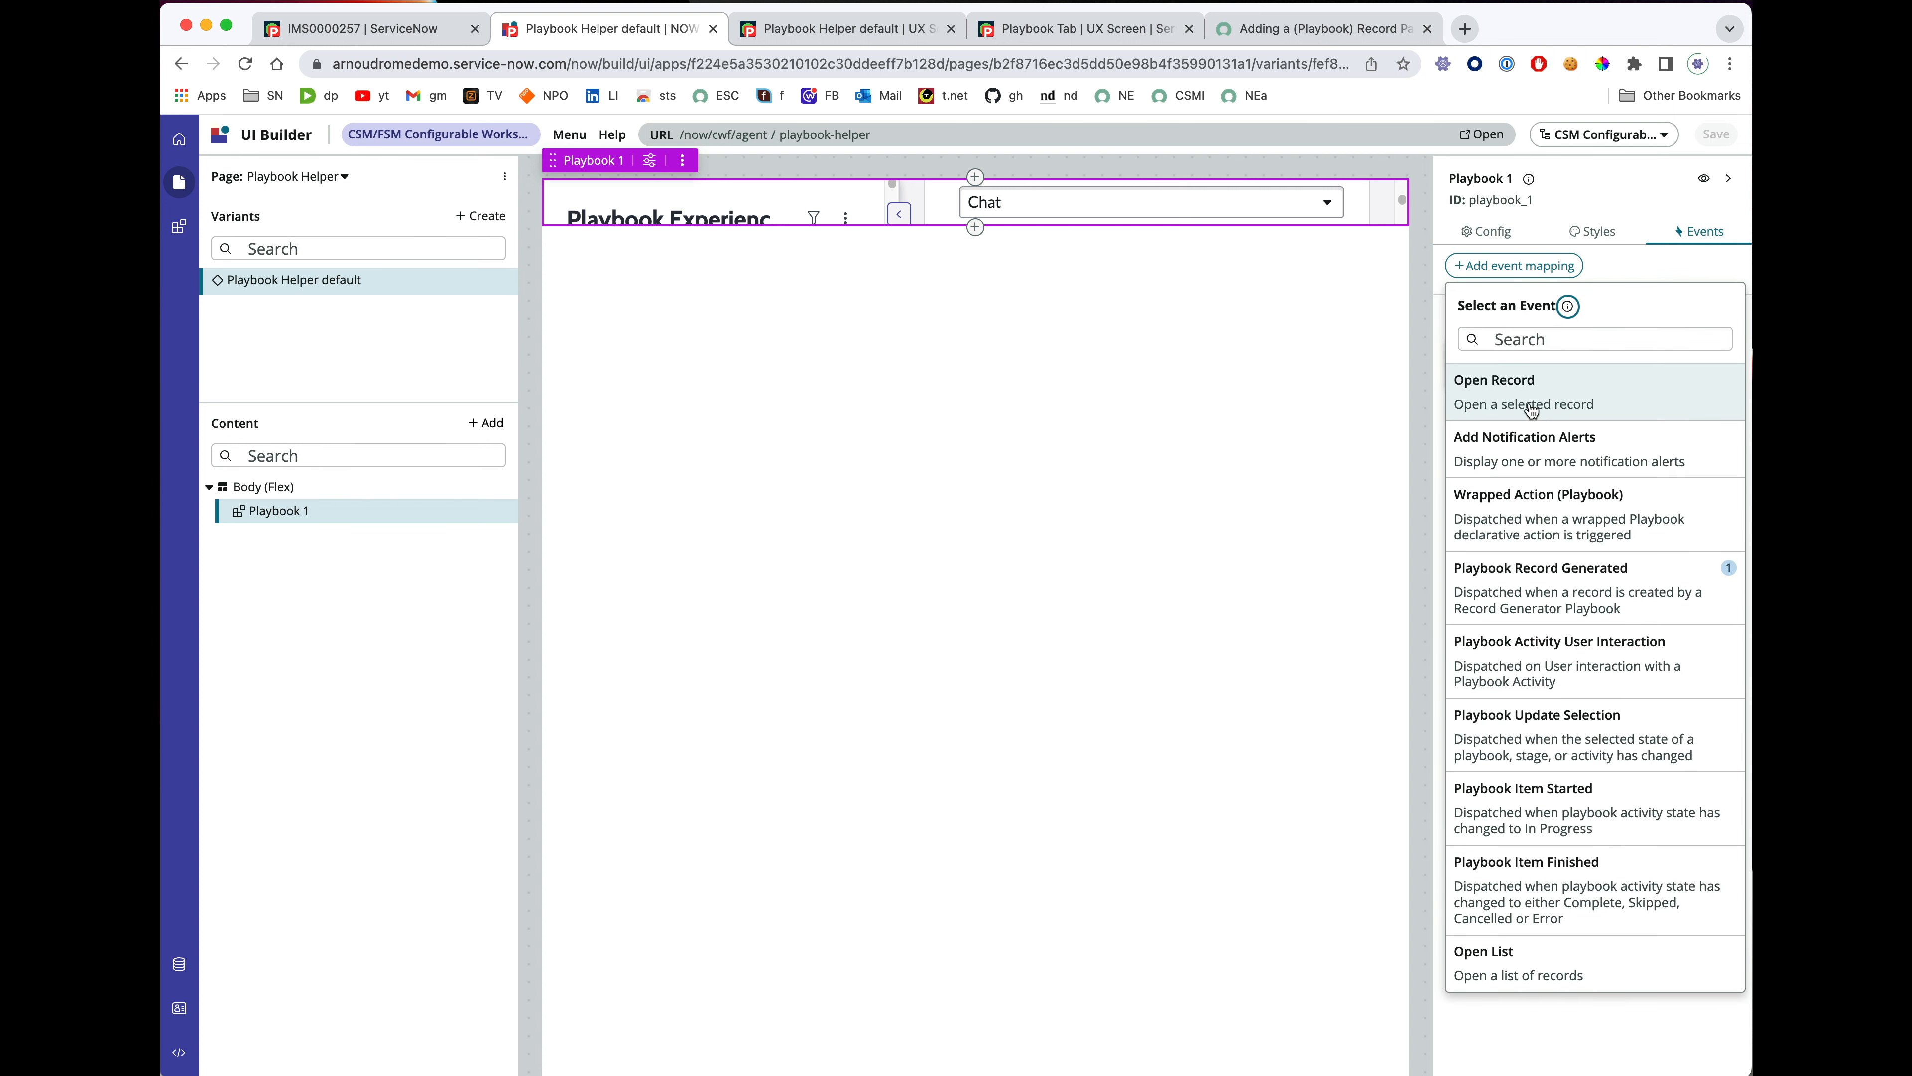
pyautogui.click(1505, 393)
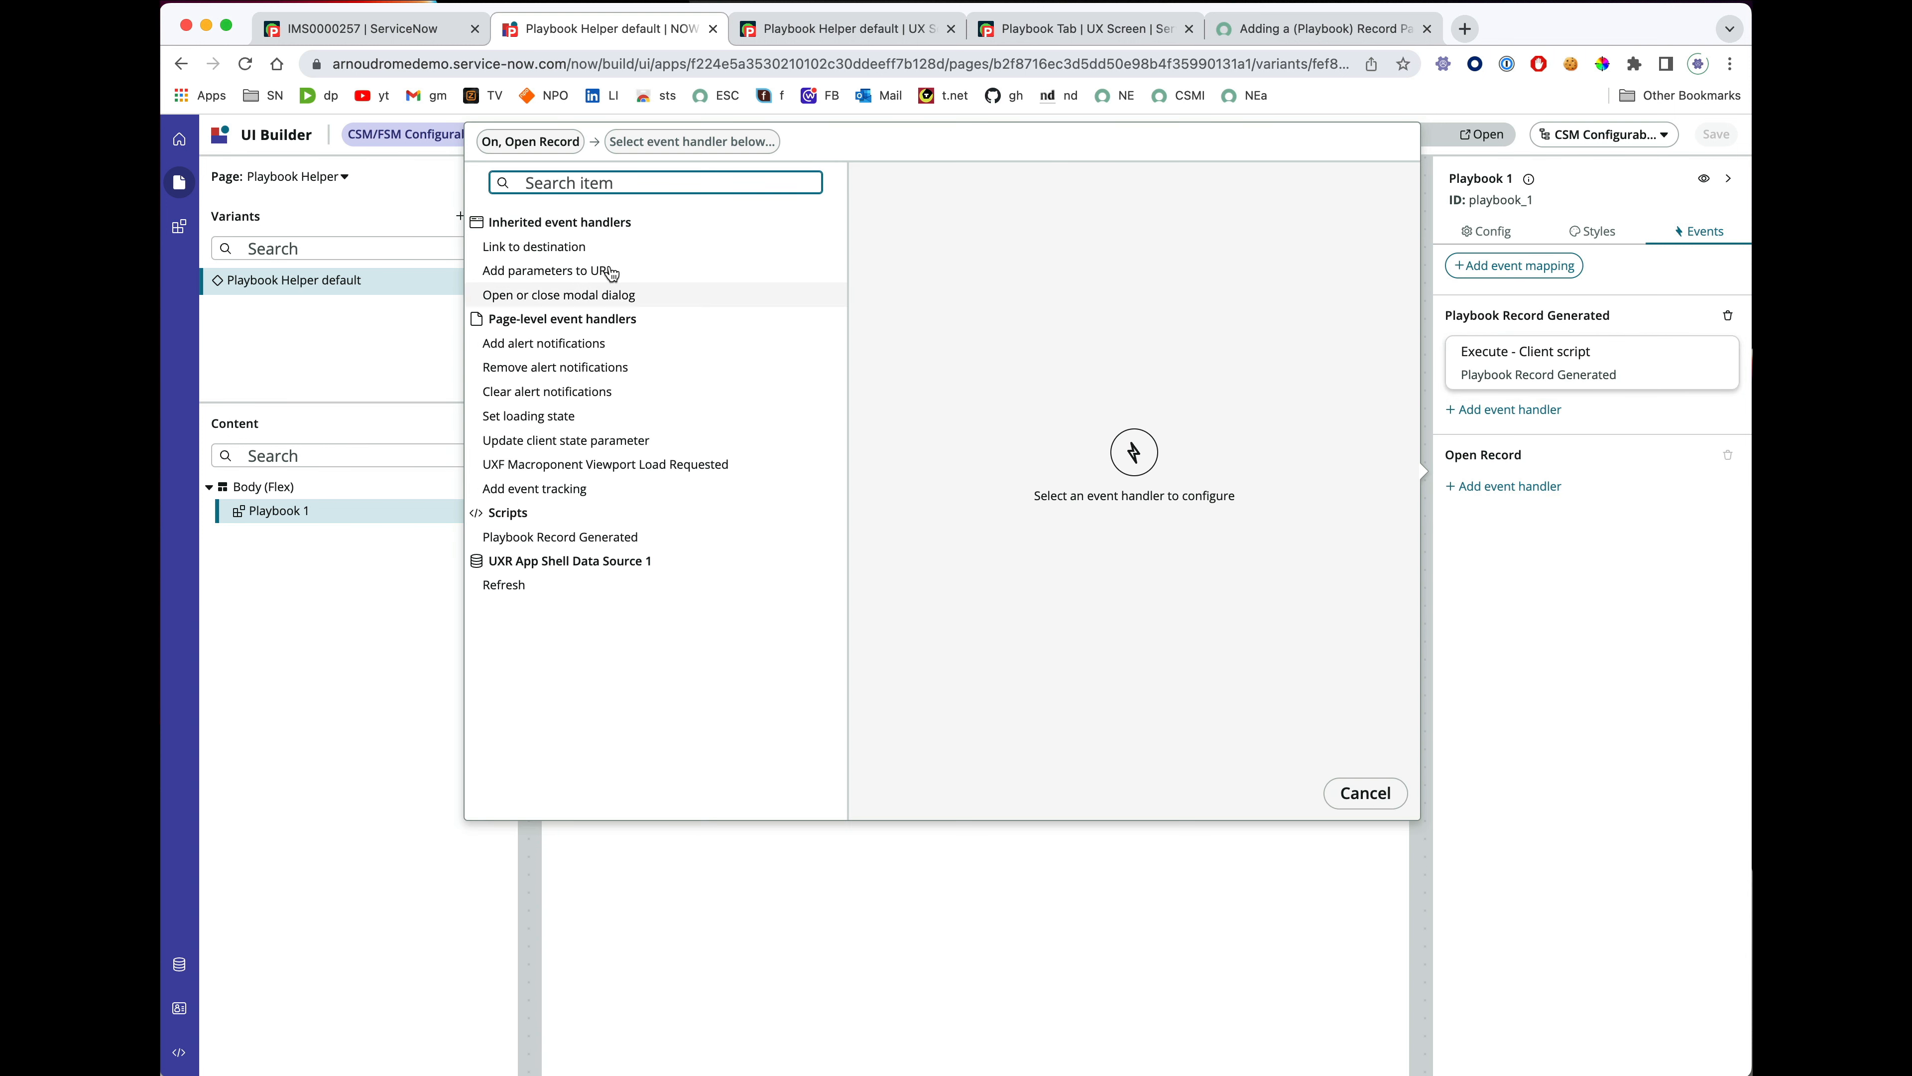
pyautogui.click(541, 249)
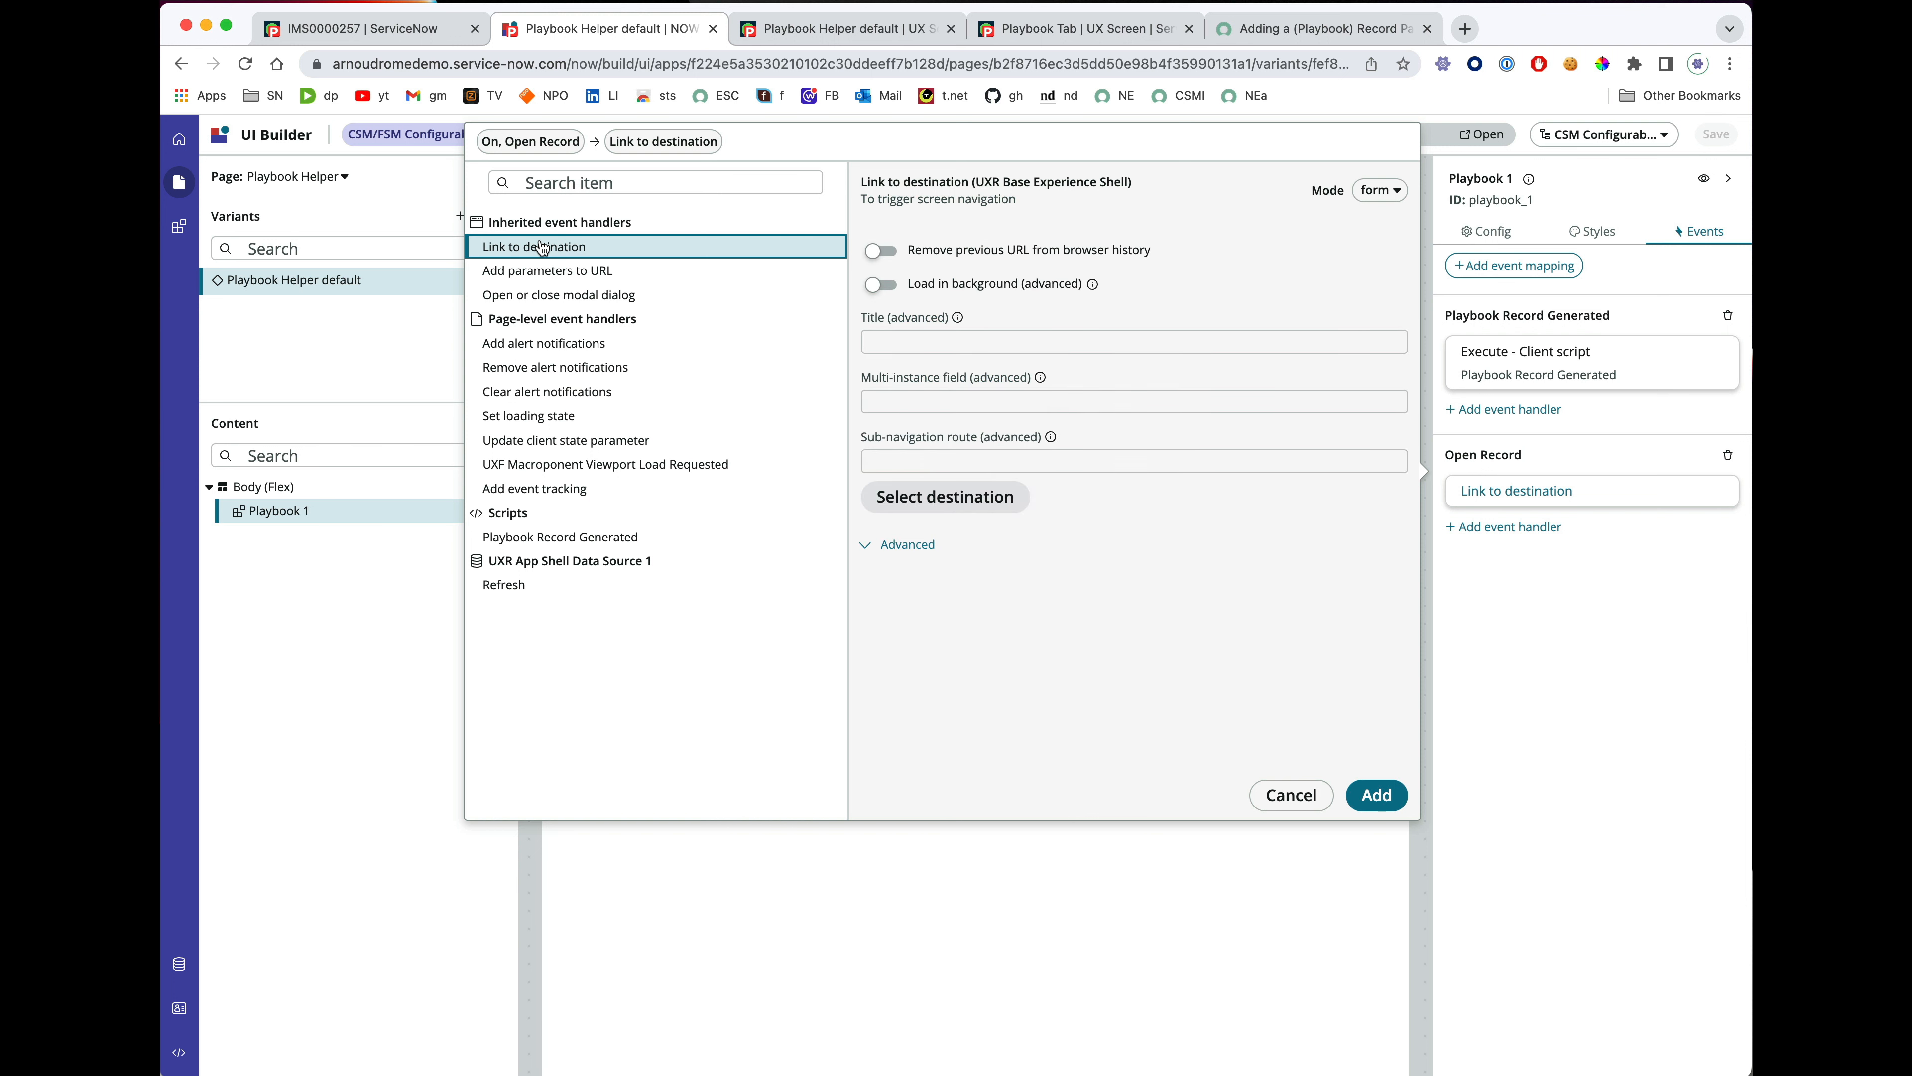
# Select the Record page as the destination of the Open Record link handler.
pyautogui.click(977, 499)
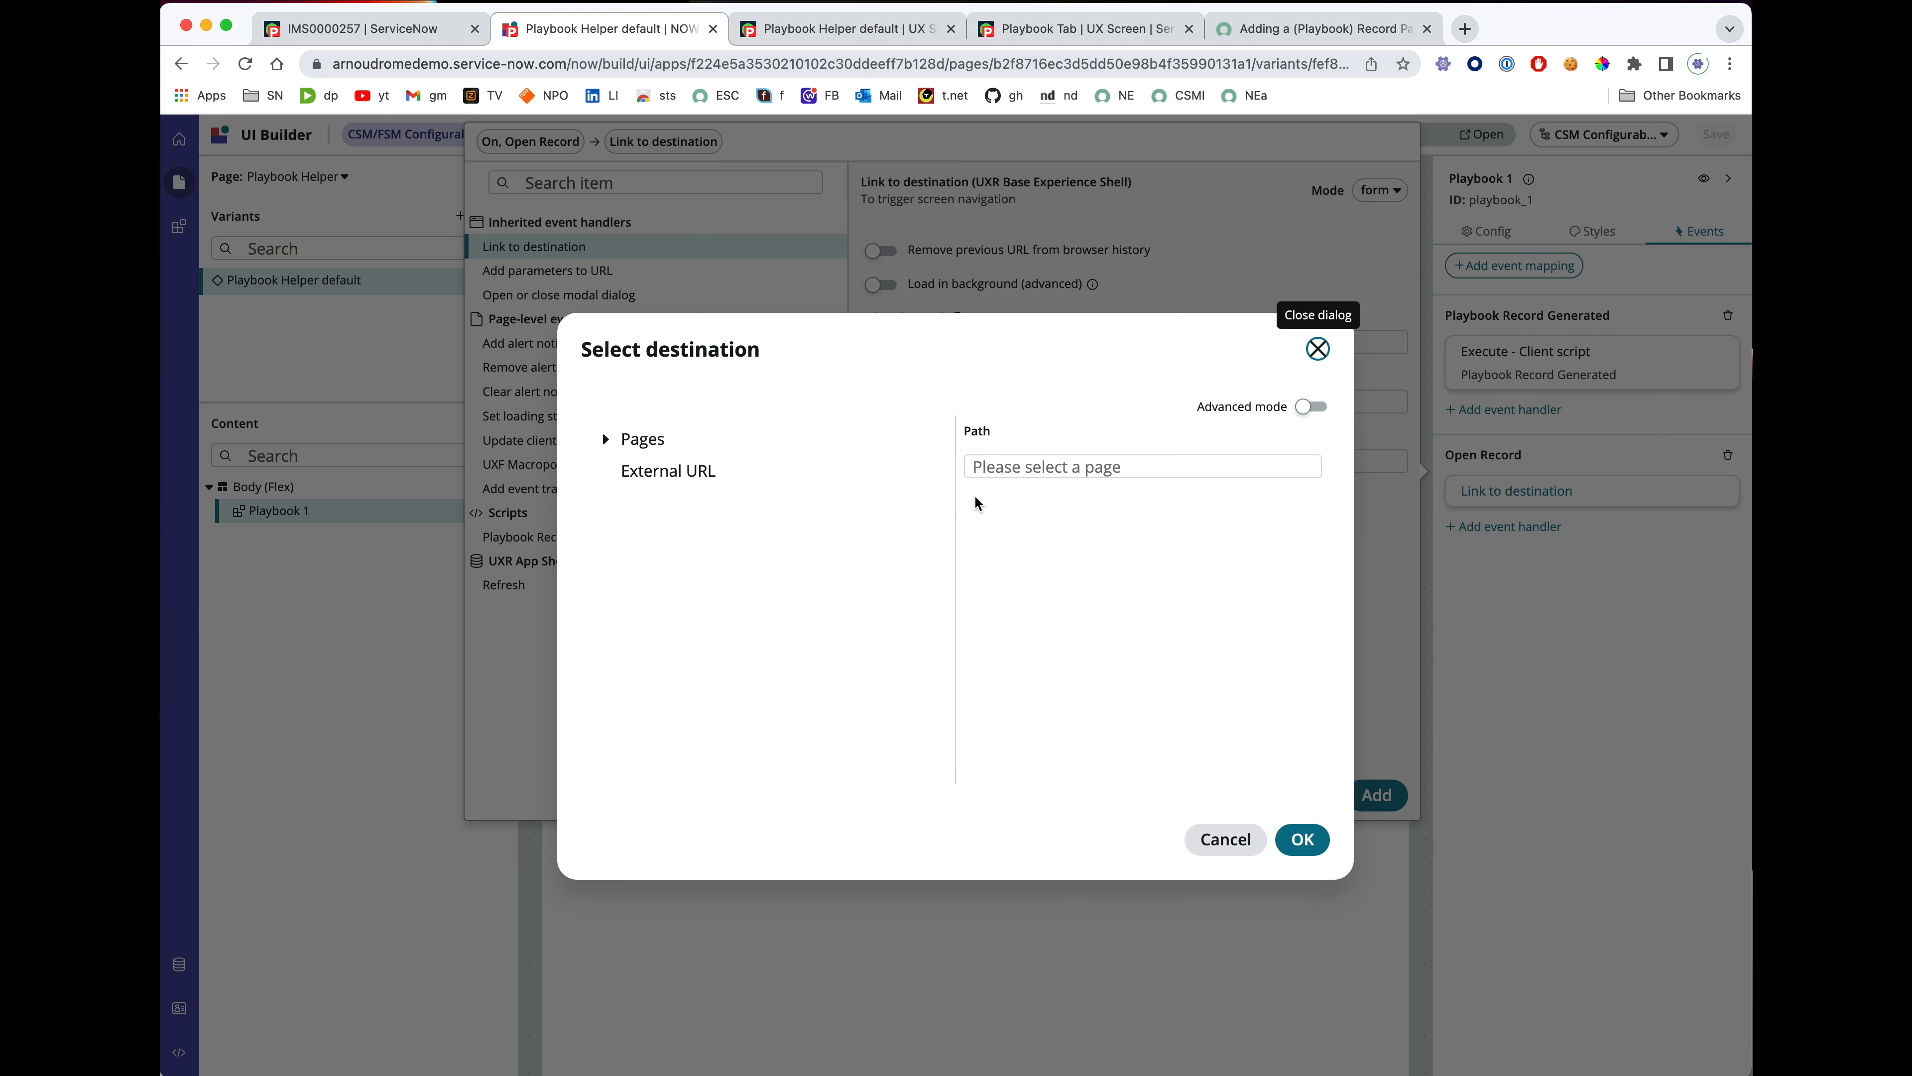
pyautogui.click(605, 438)
pyautogui.scroll(-8, 707, 603)
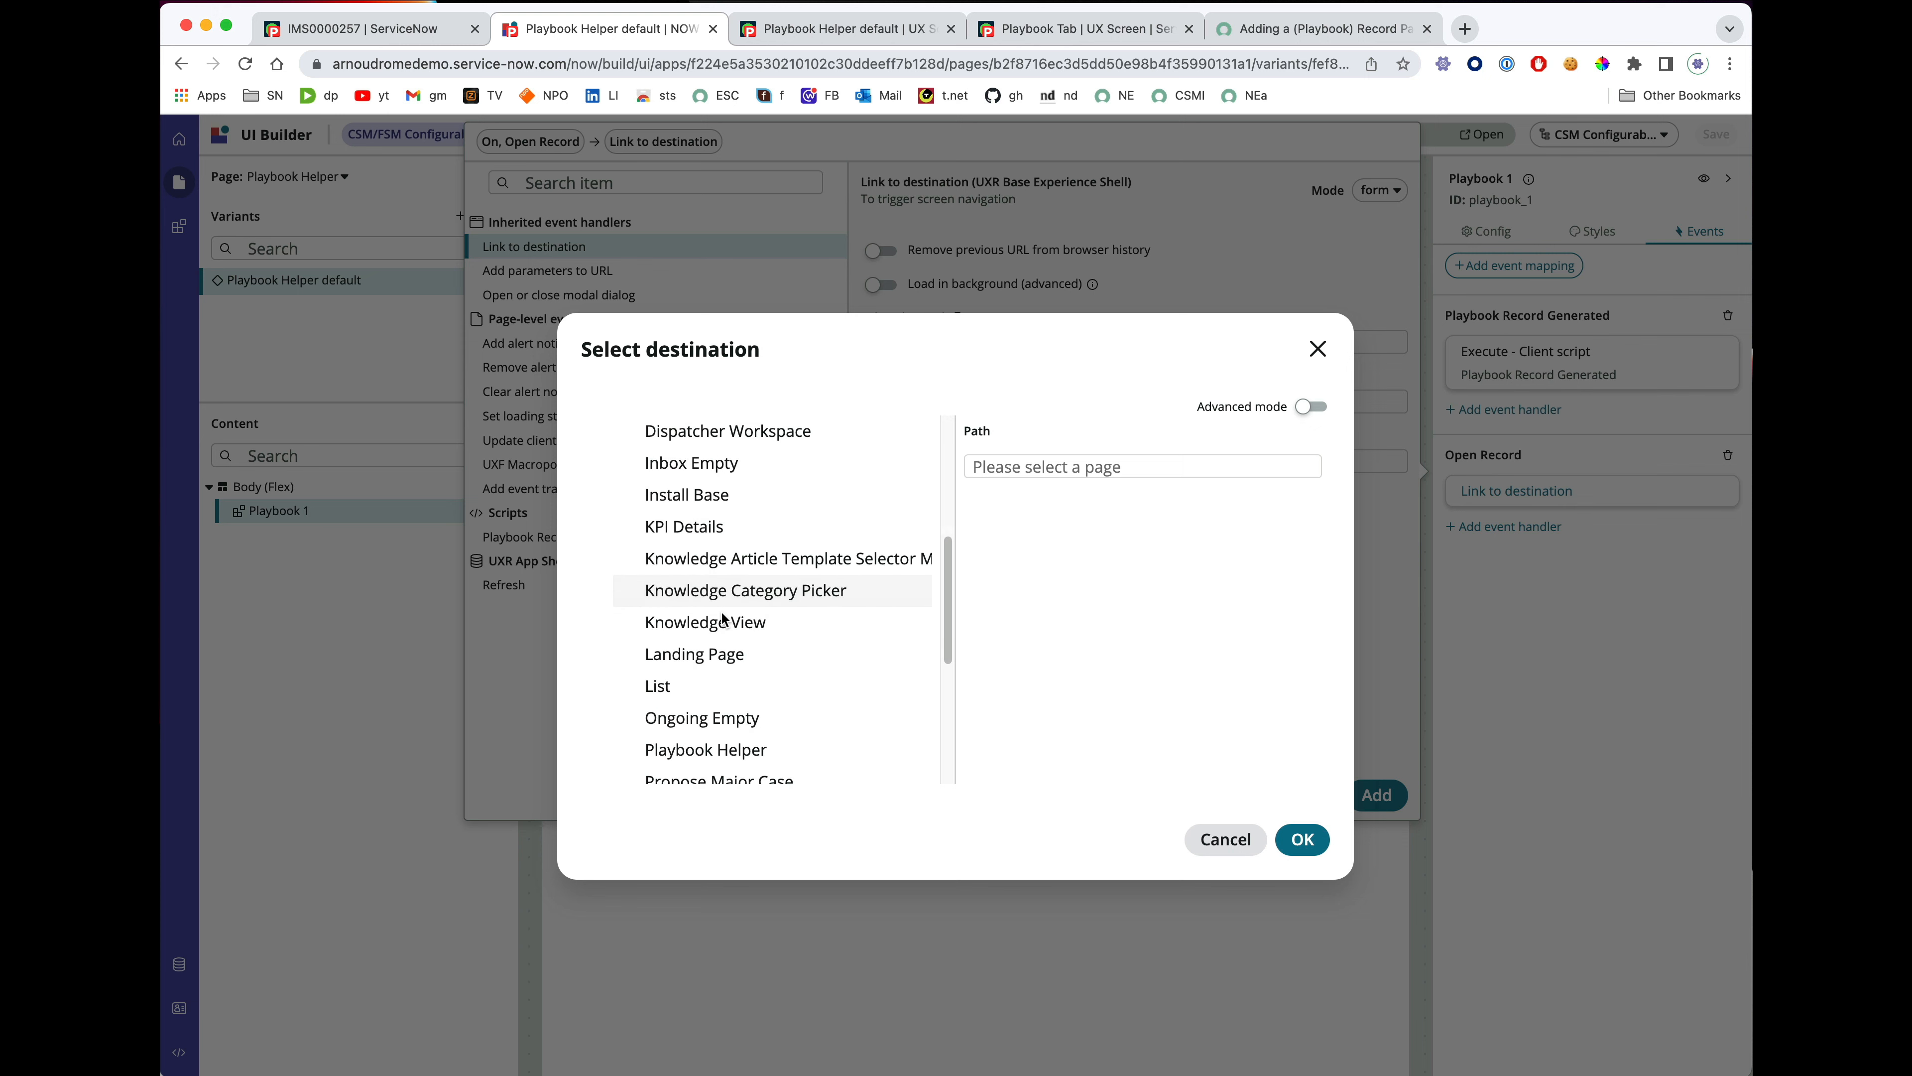
pyautogui.scroll(-3, 712, 663)
pyautogui.scroll(-2, 701, 663)
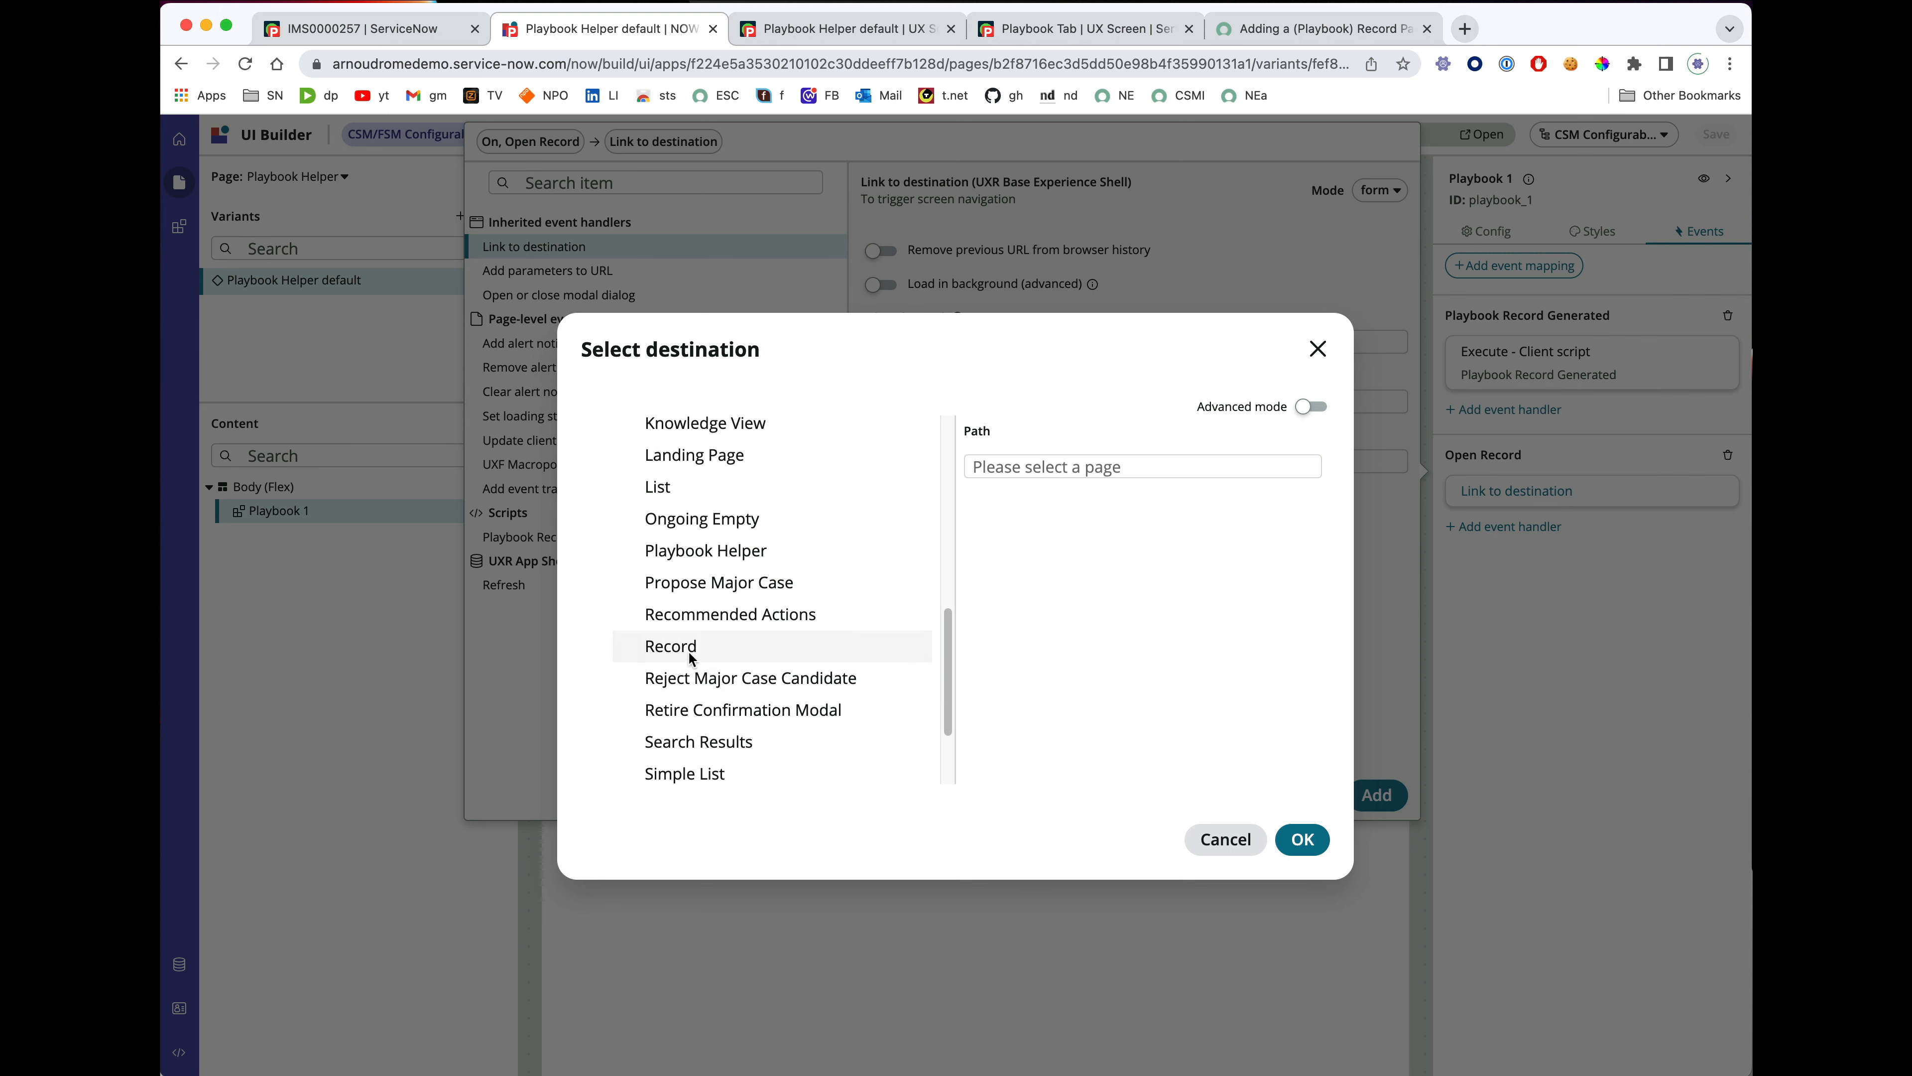
pyautogui.click(690, 652)
pyautogui.click(1106, 530)
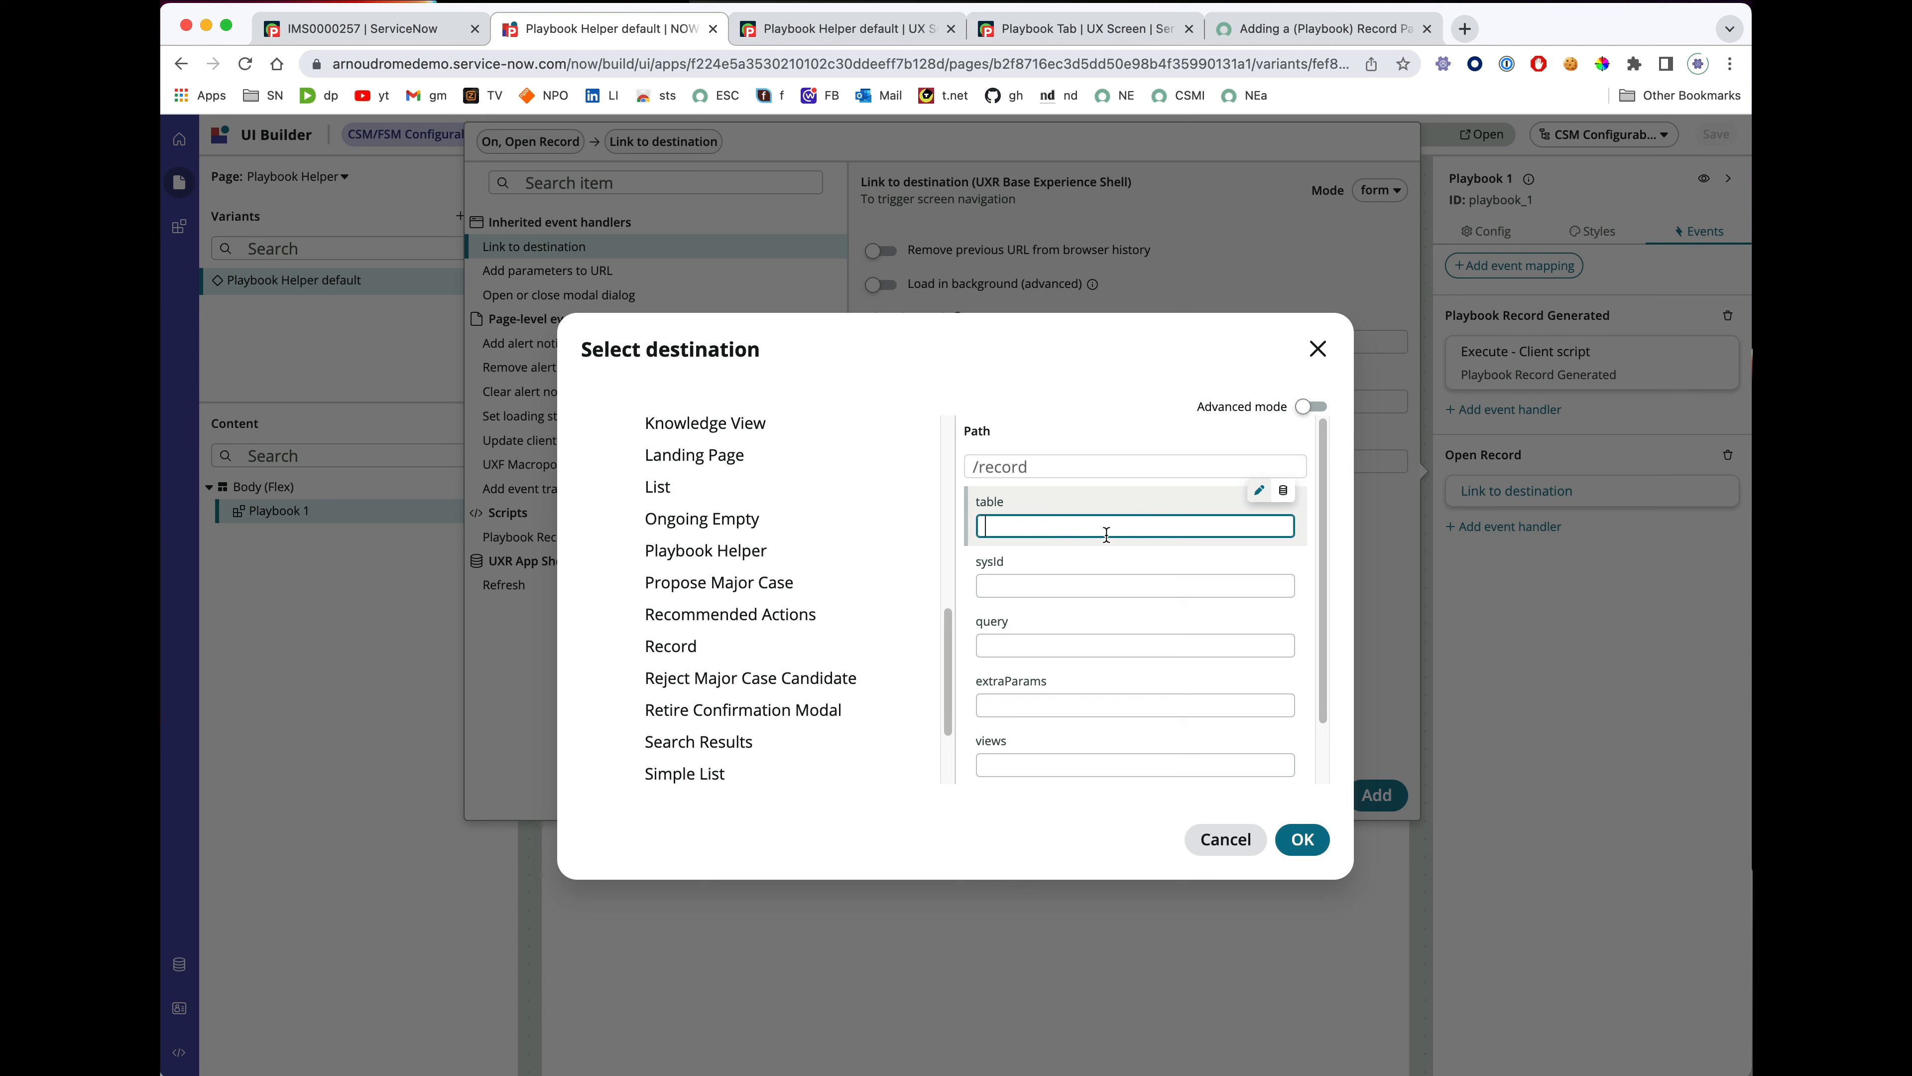
pyautogui.click(1284, 491)
pyautogui.click(1207, 546)
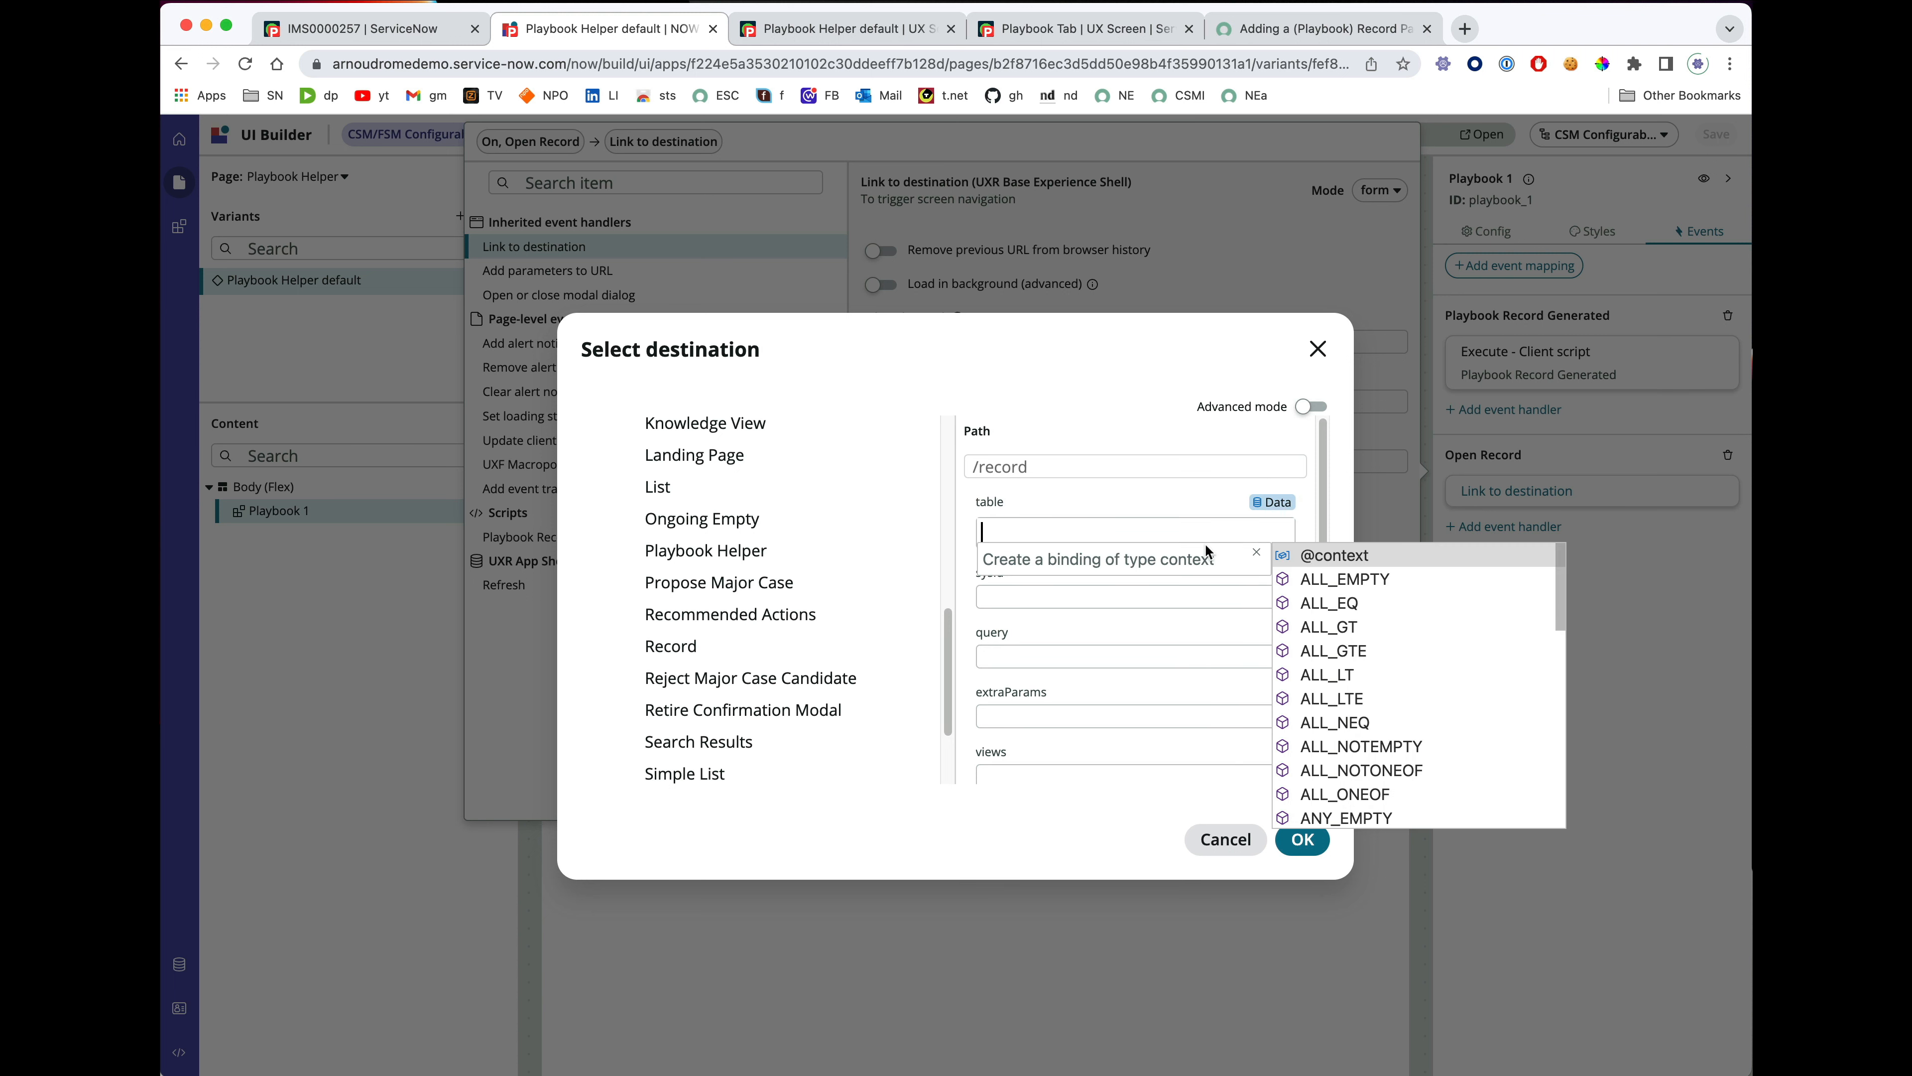
pyautogui.write('@')
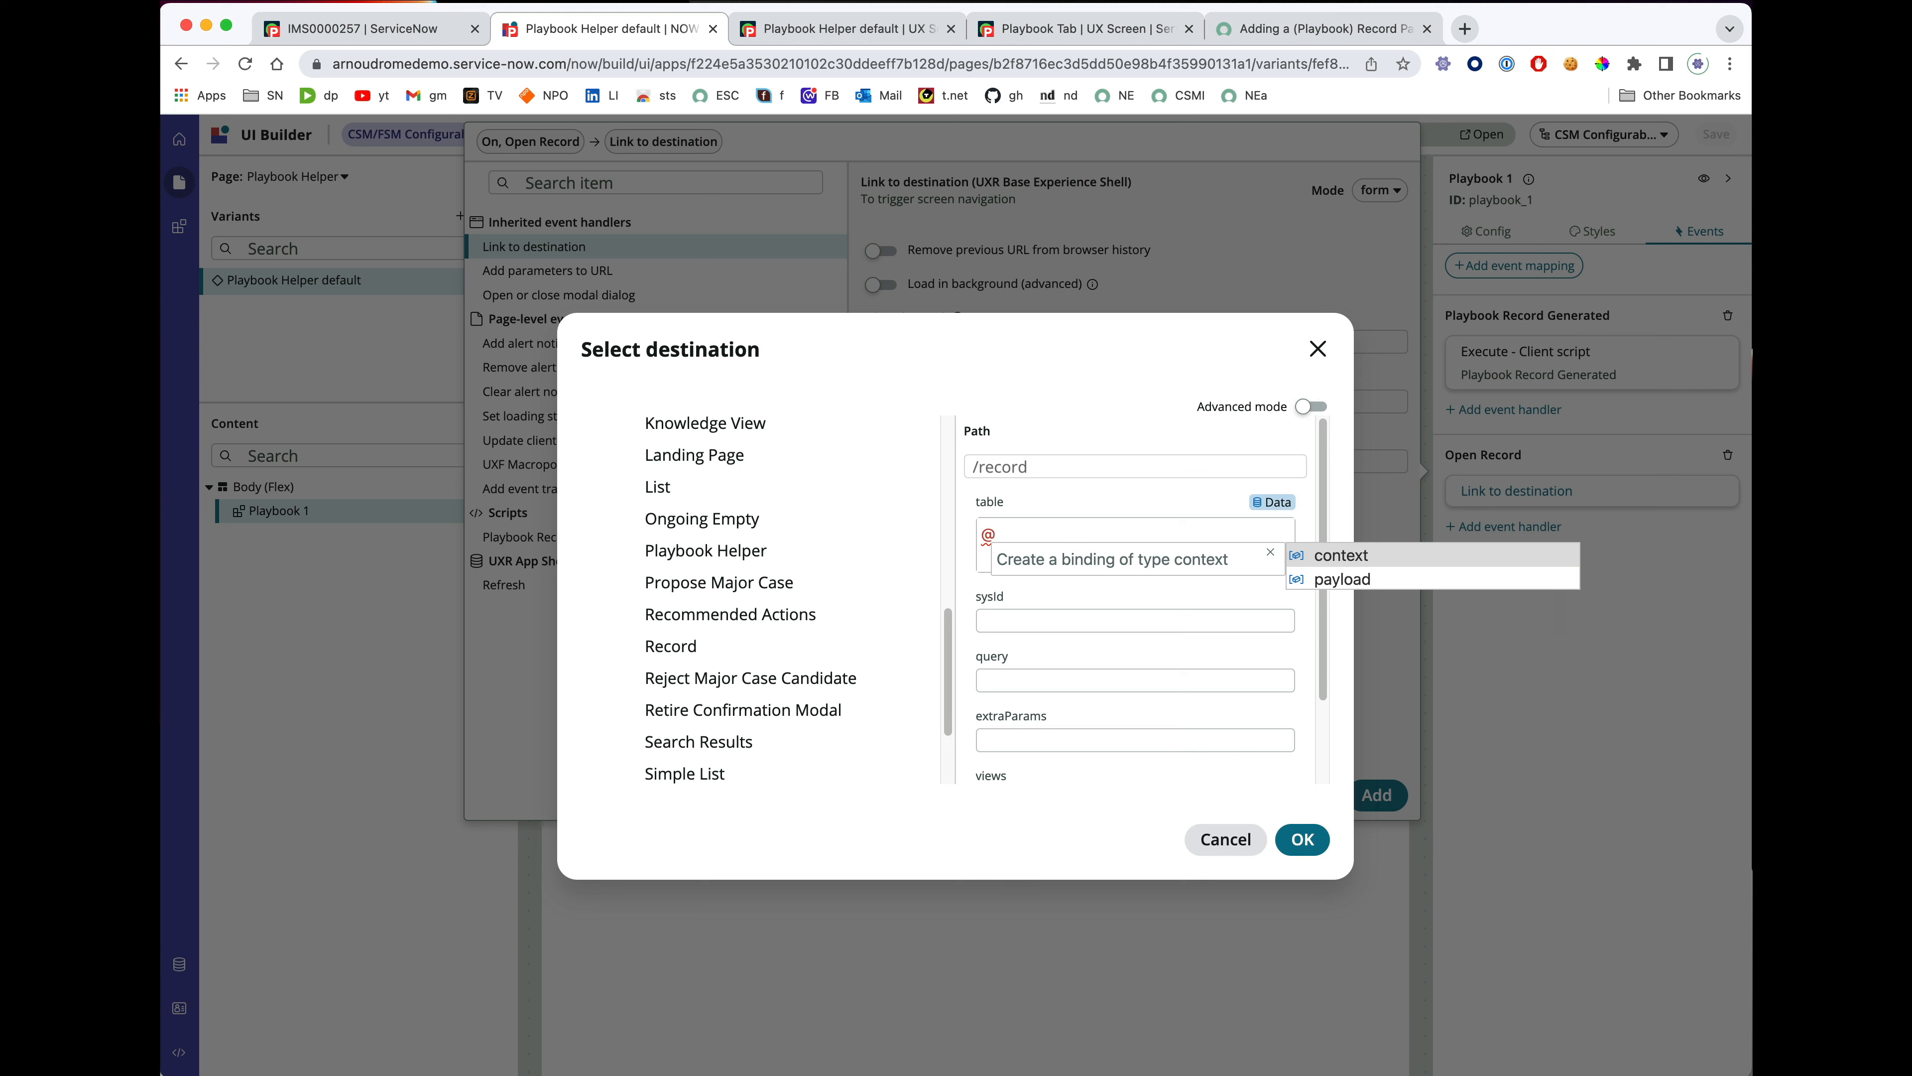
pyautogui.write('payload')
pyautogui.press('Return')
pyautogui.write('.')
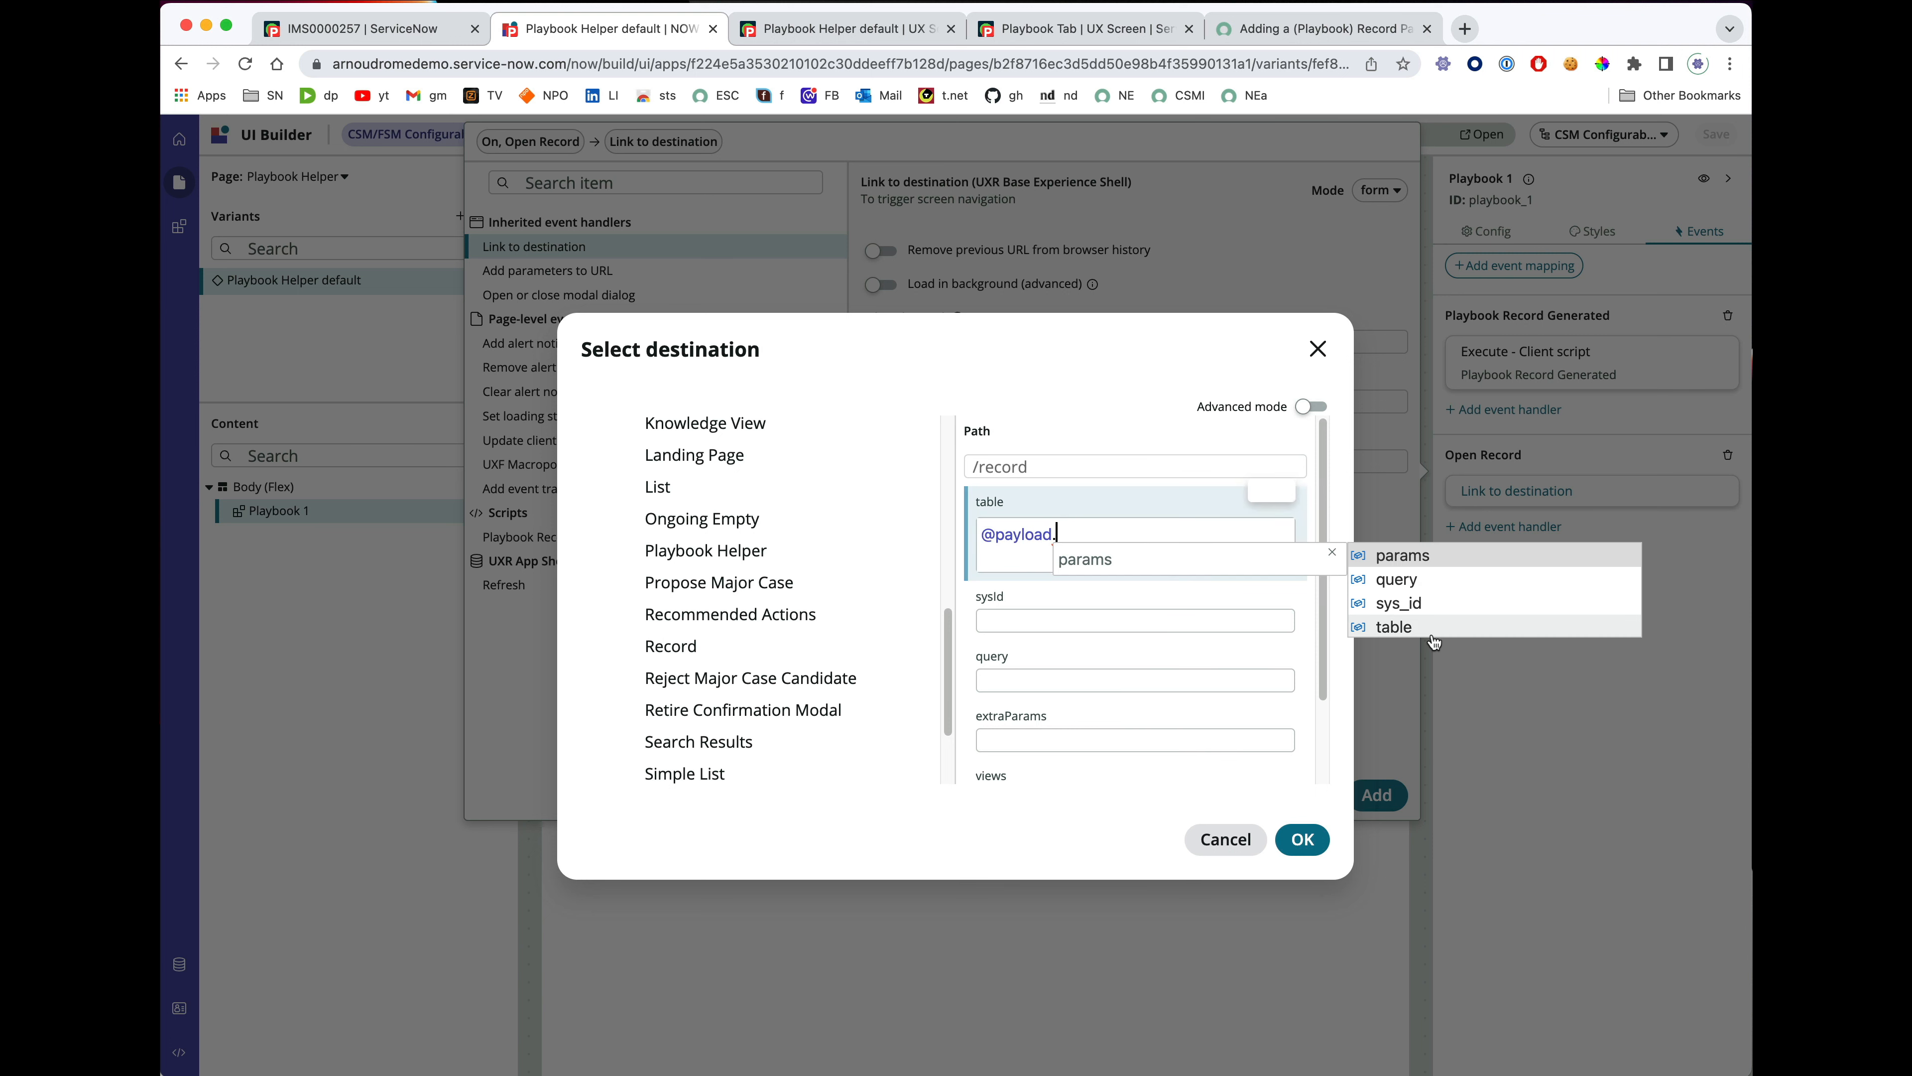
pyautogui.click(1401, 627)
pyautogui.click(1143, 622)
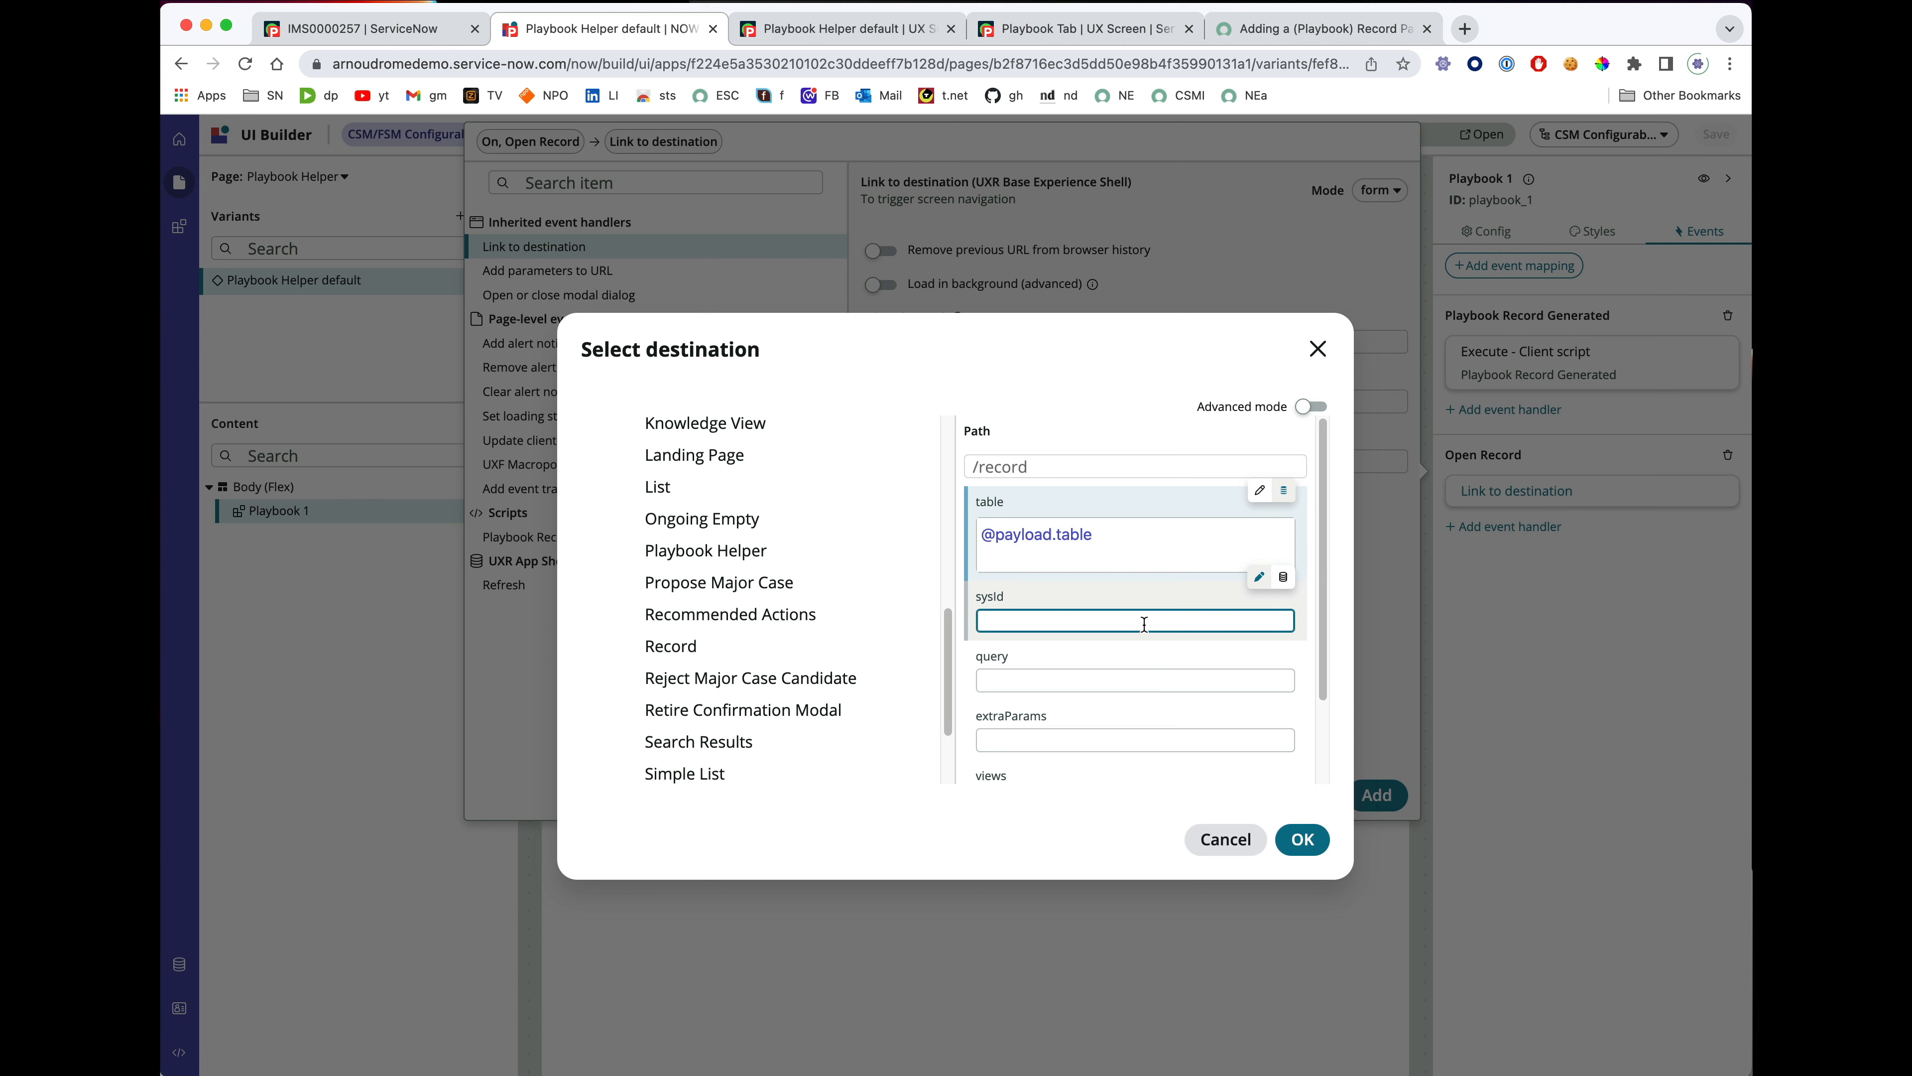
pyautogui.write('@')
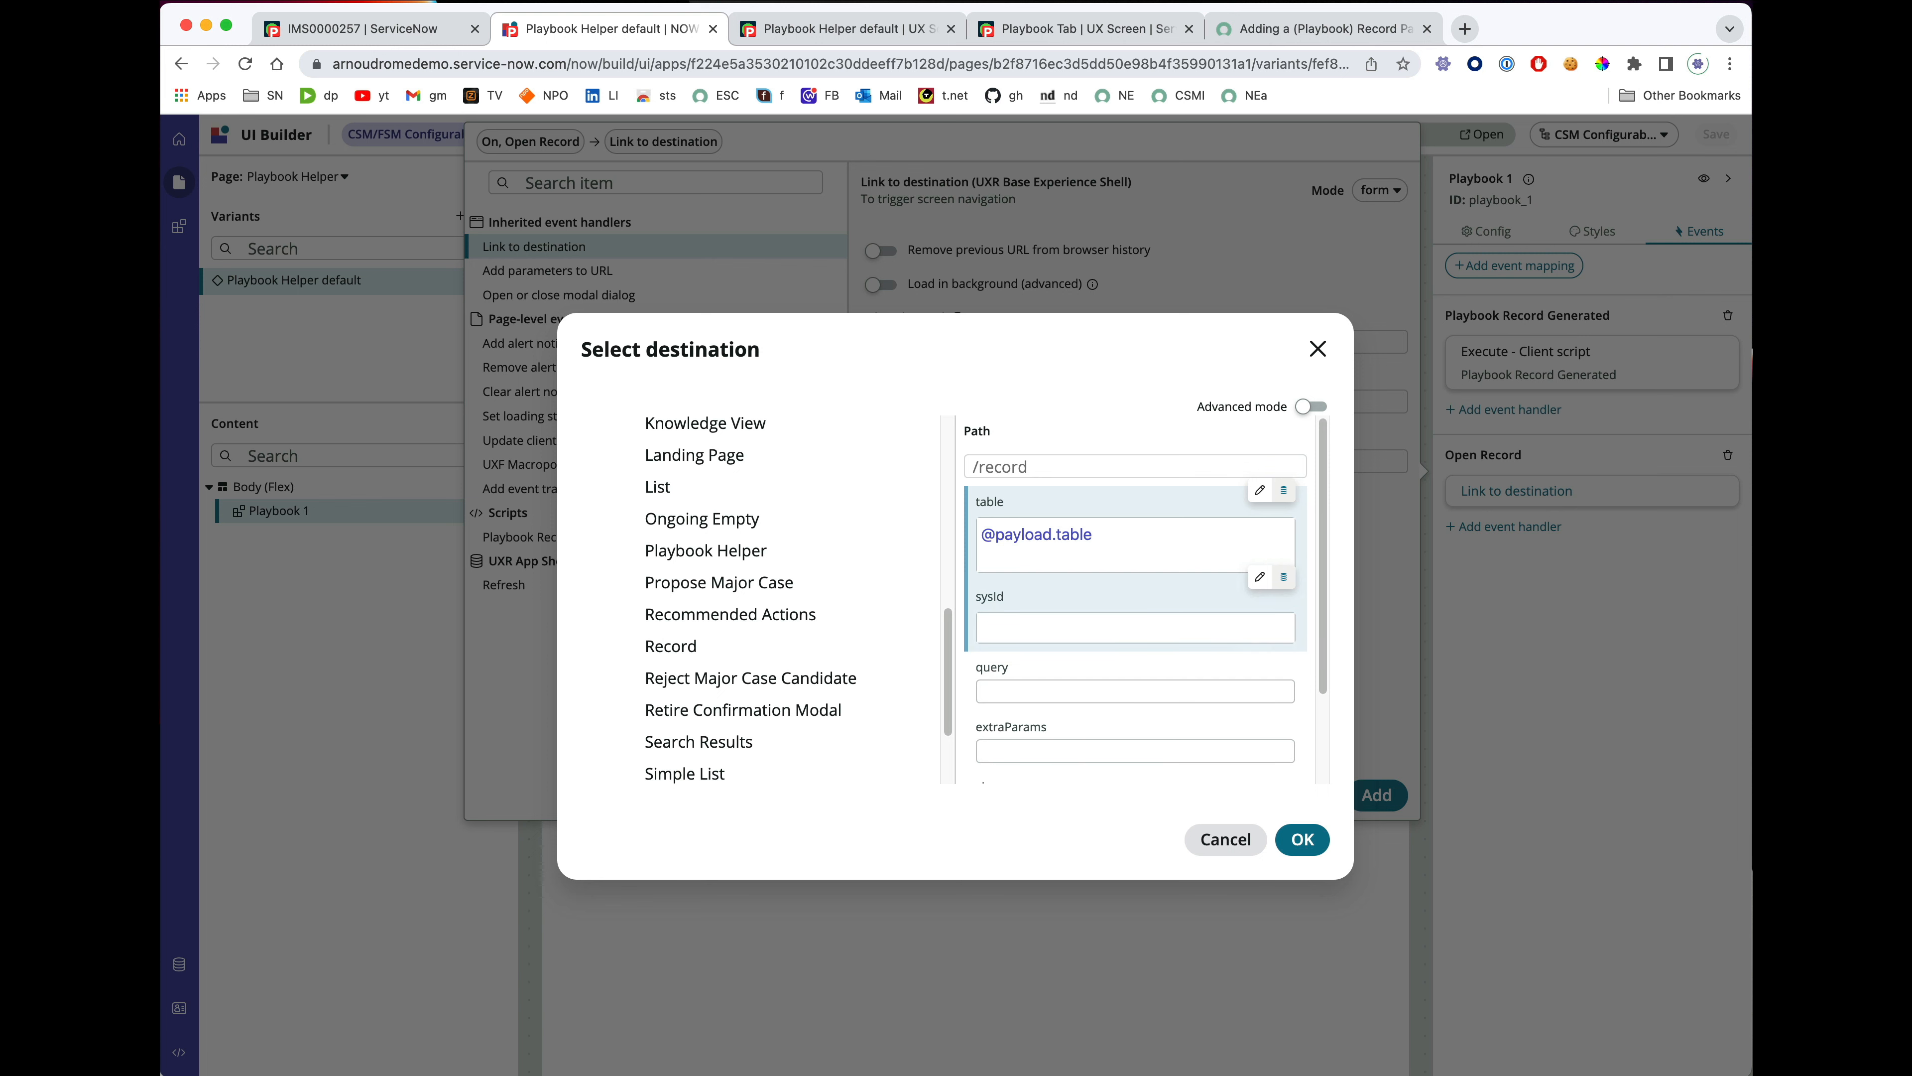
pyautogui.click(1139, 628)
pyautogui.write('@')
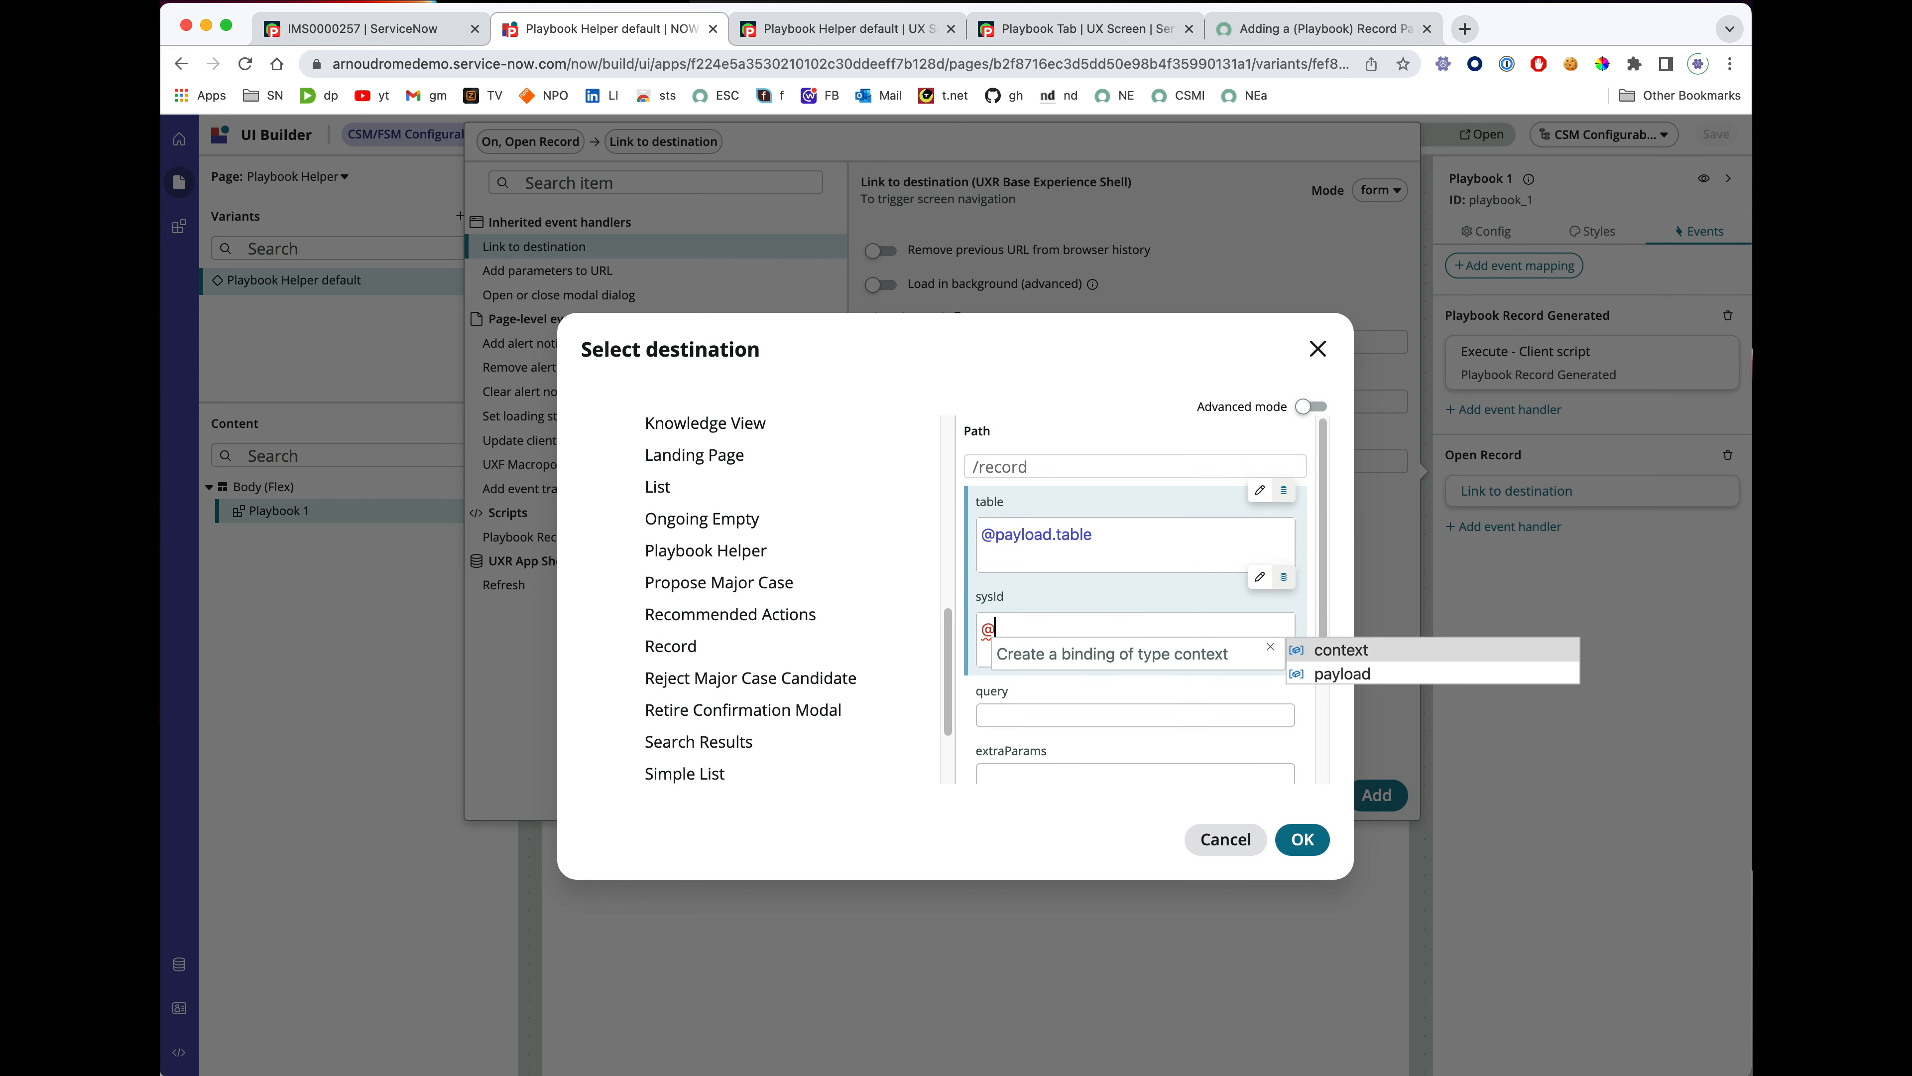
pyautogui.write('pay')
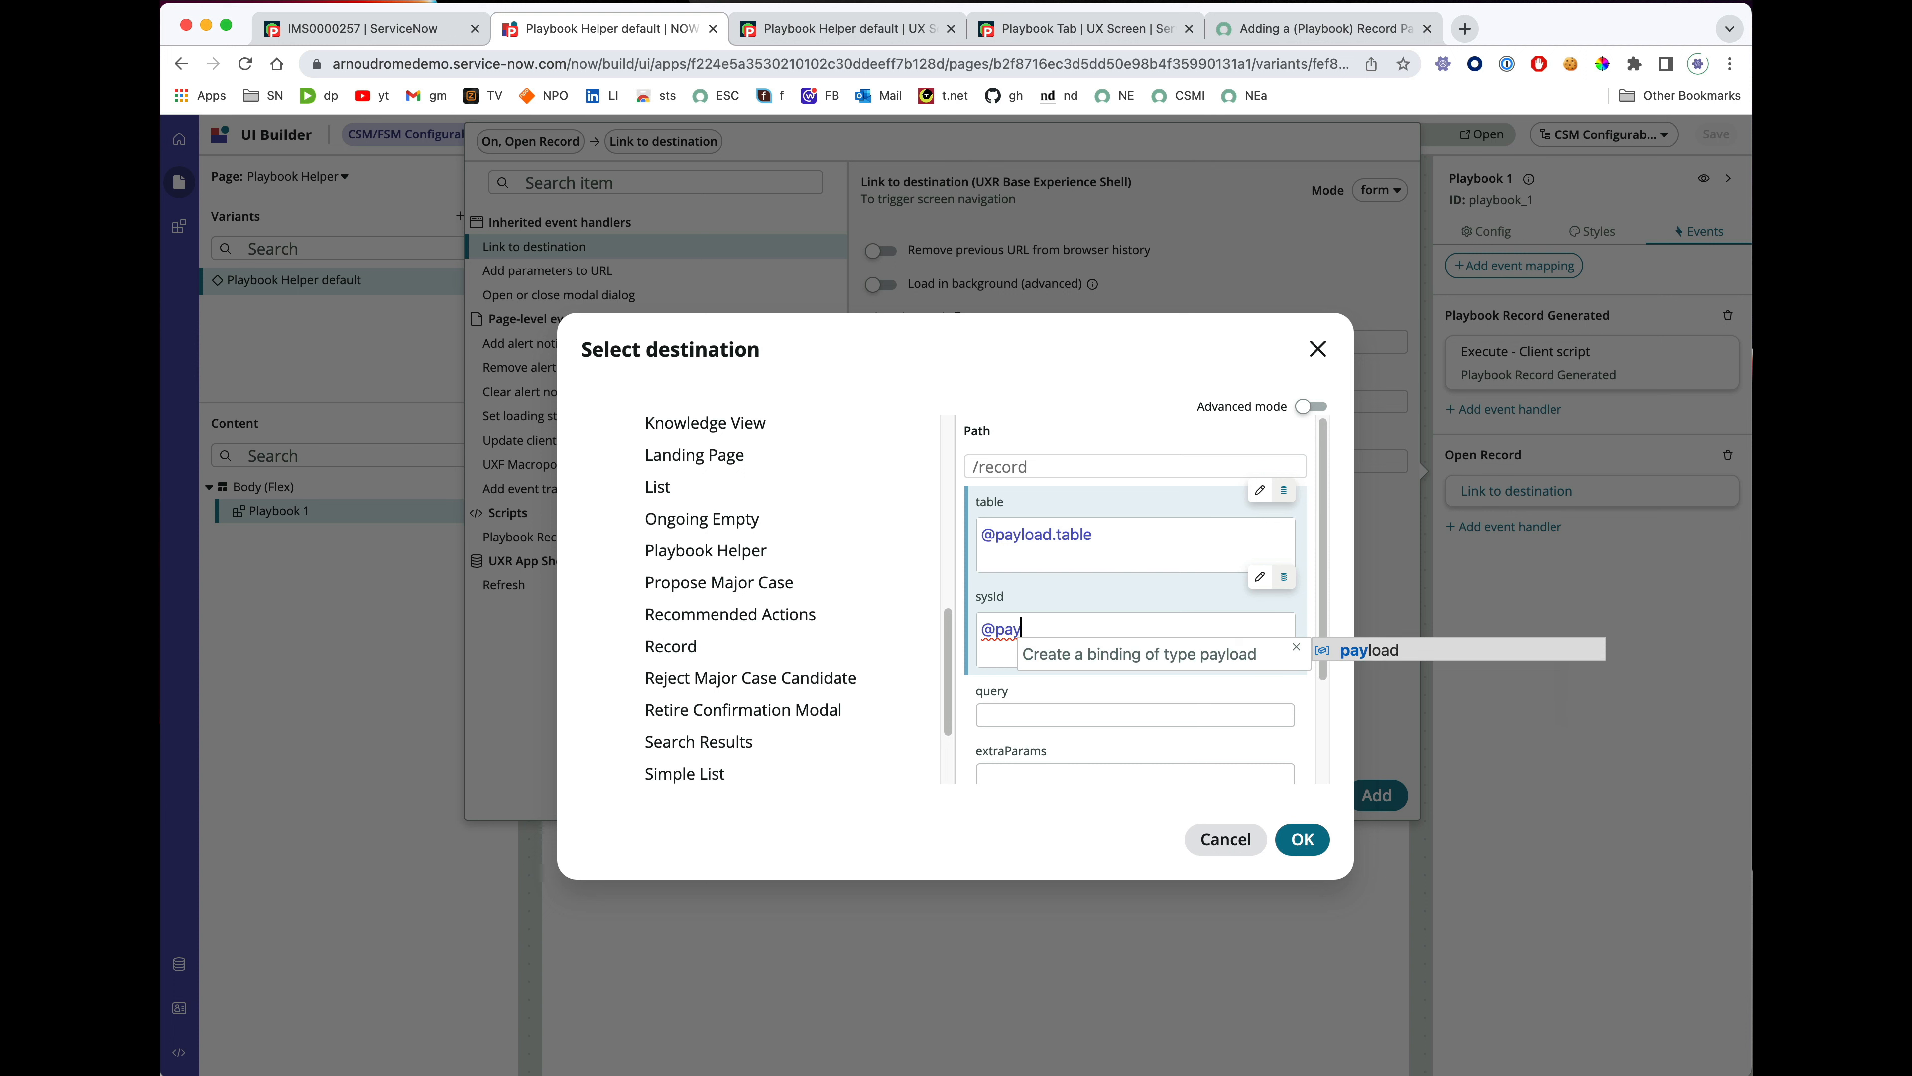
pyautogui.write('load.')
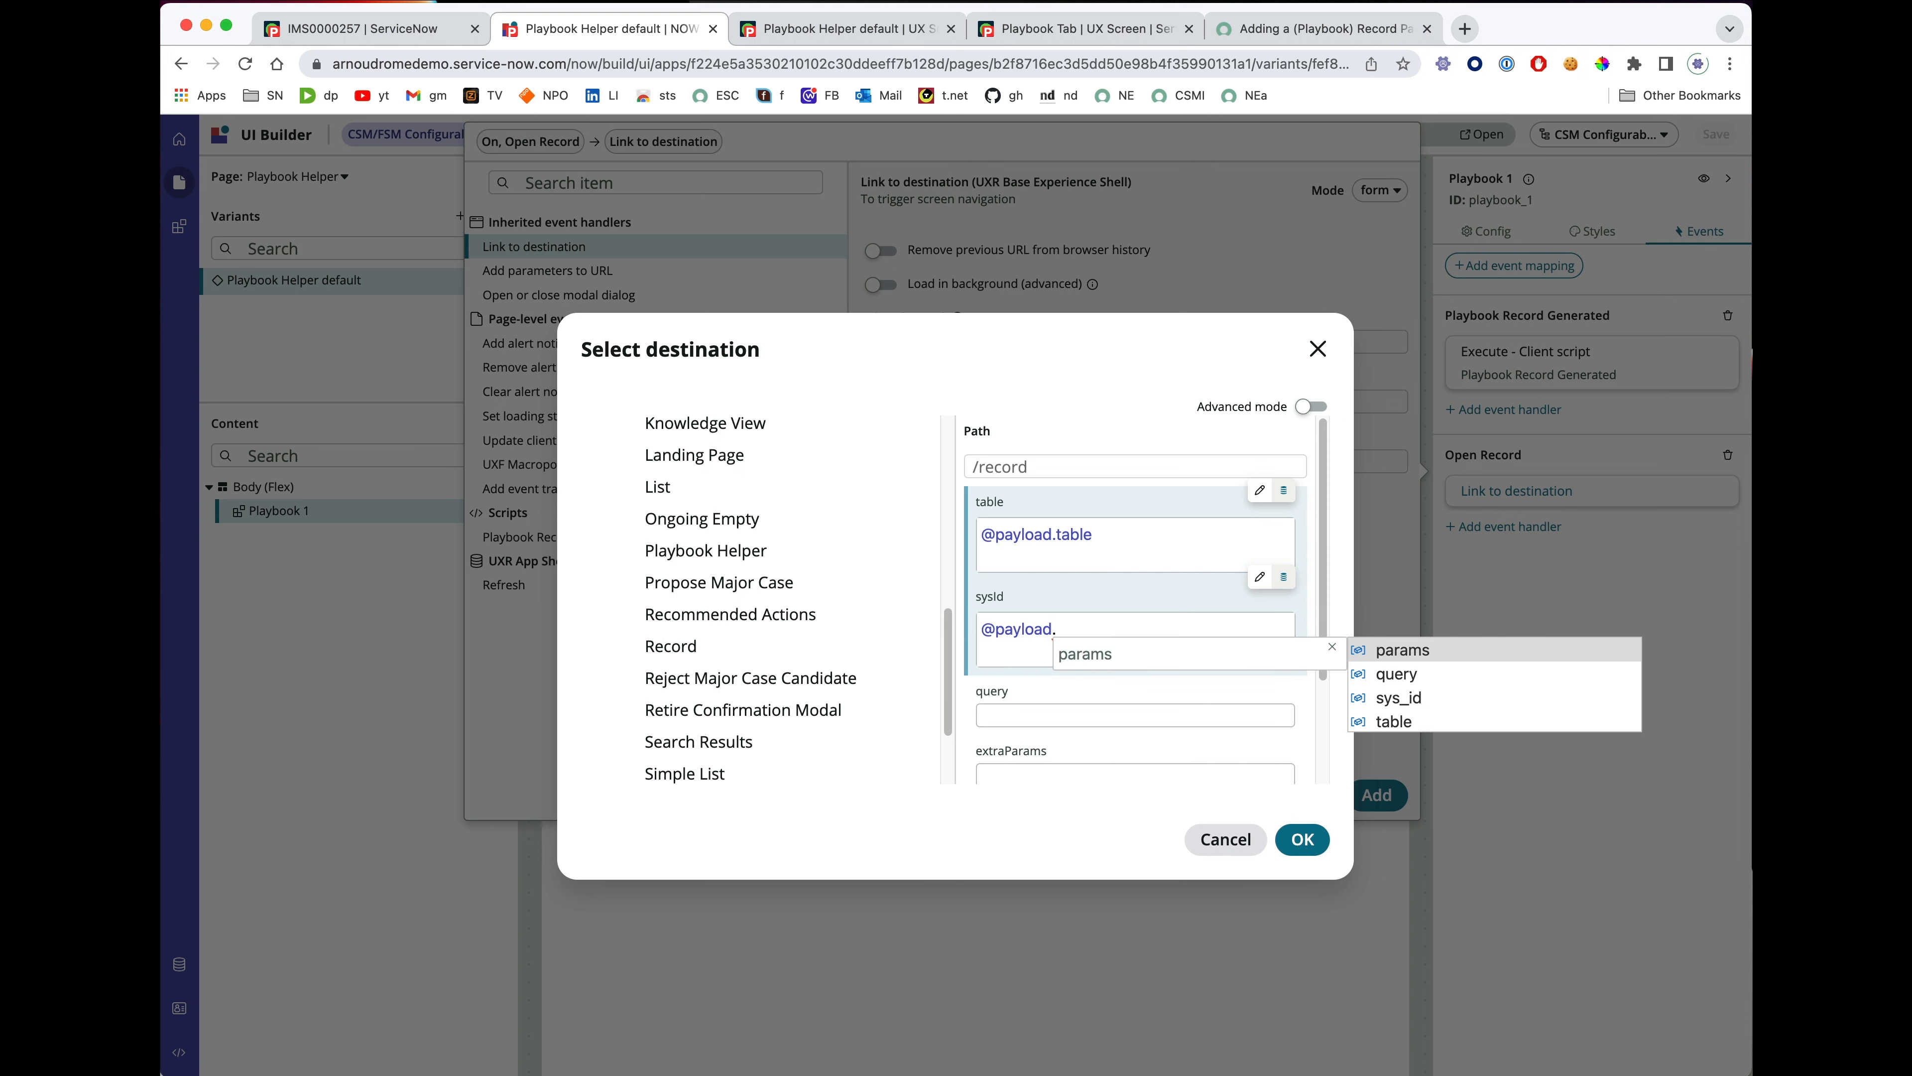
pyautogui.click(1404, 698)
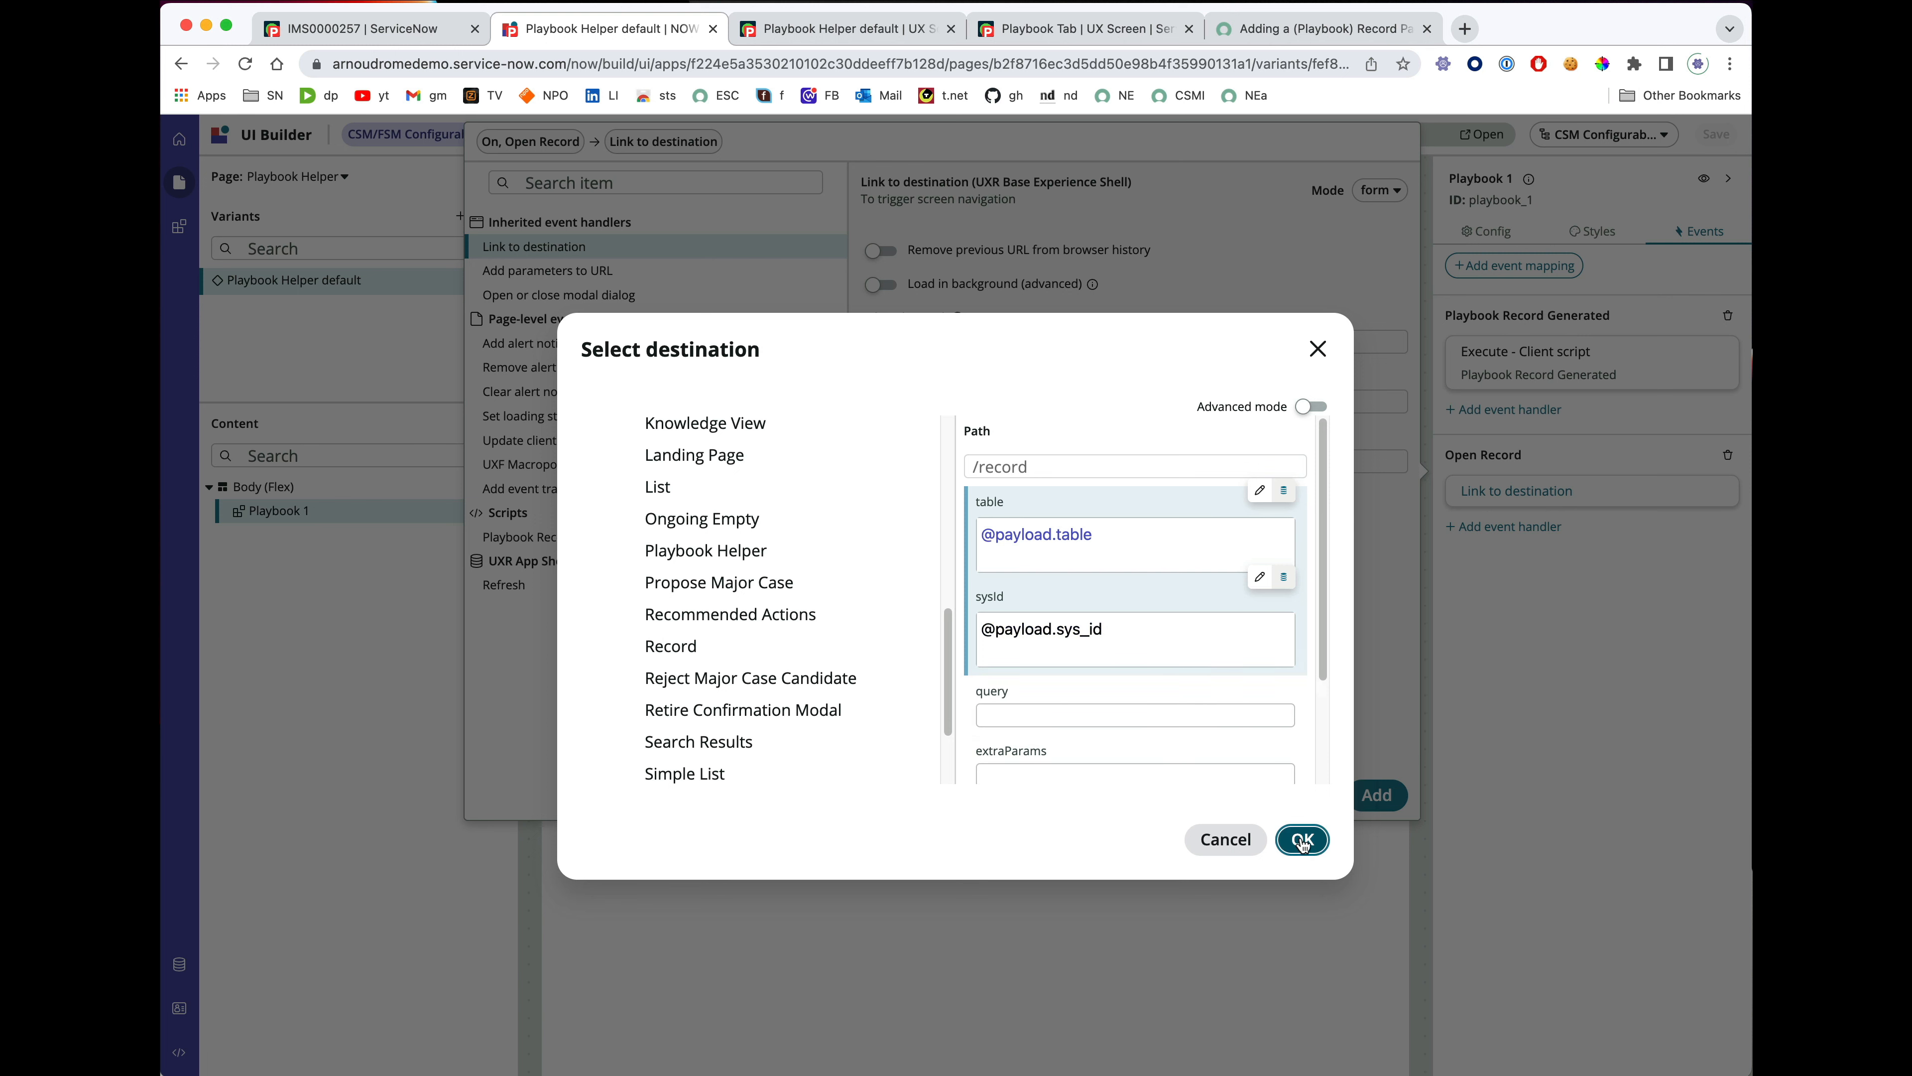
pyautogui.click(1302, 839)
# Add the Open Record link handler with the sub-navigation route set to current, and save the page.
pyautogui.click(984, 460)
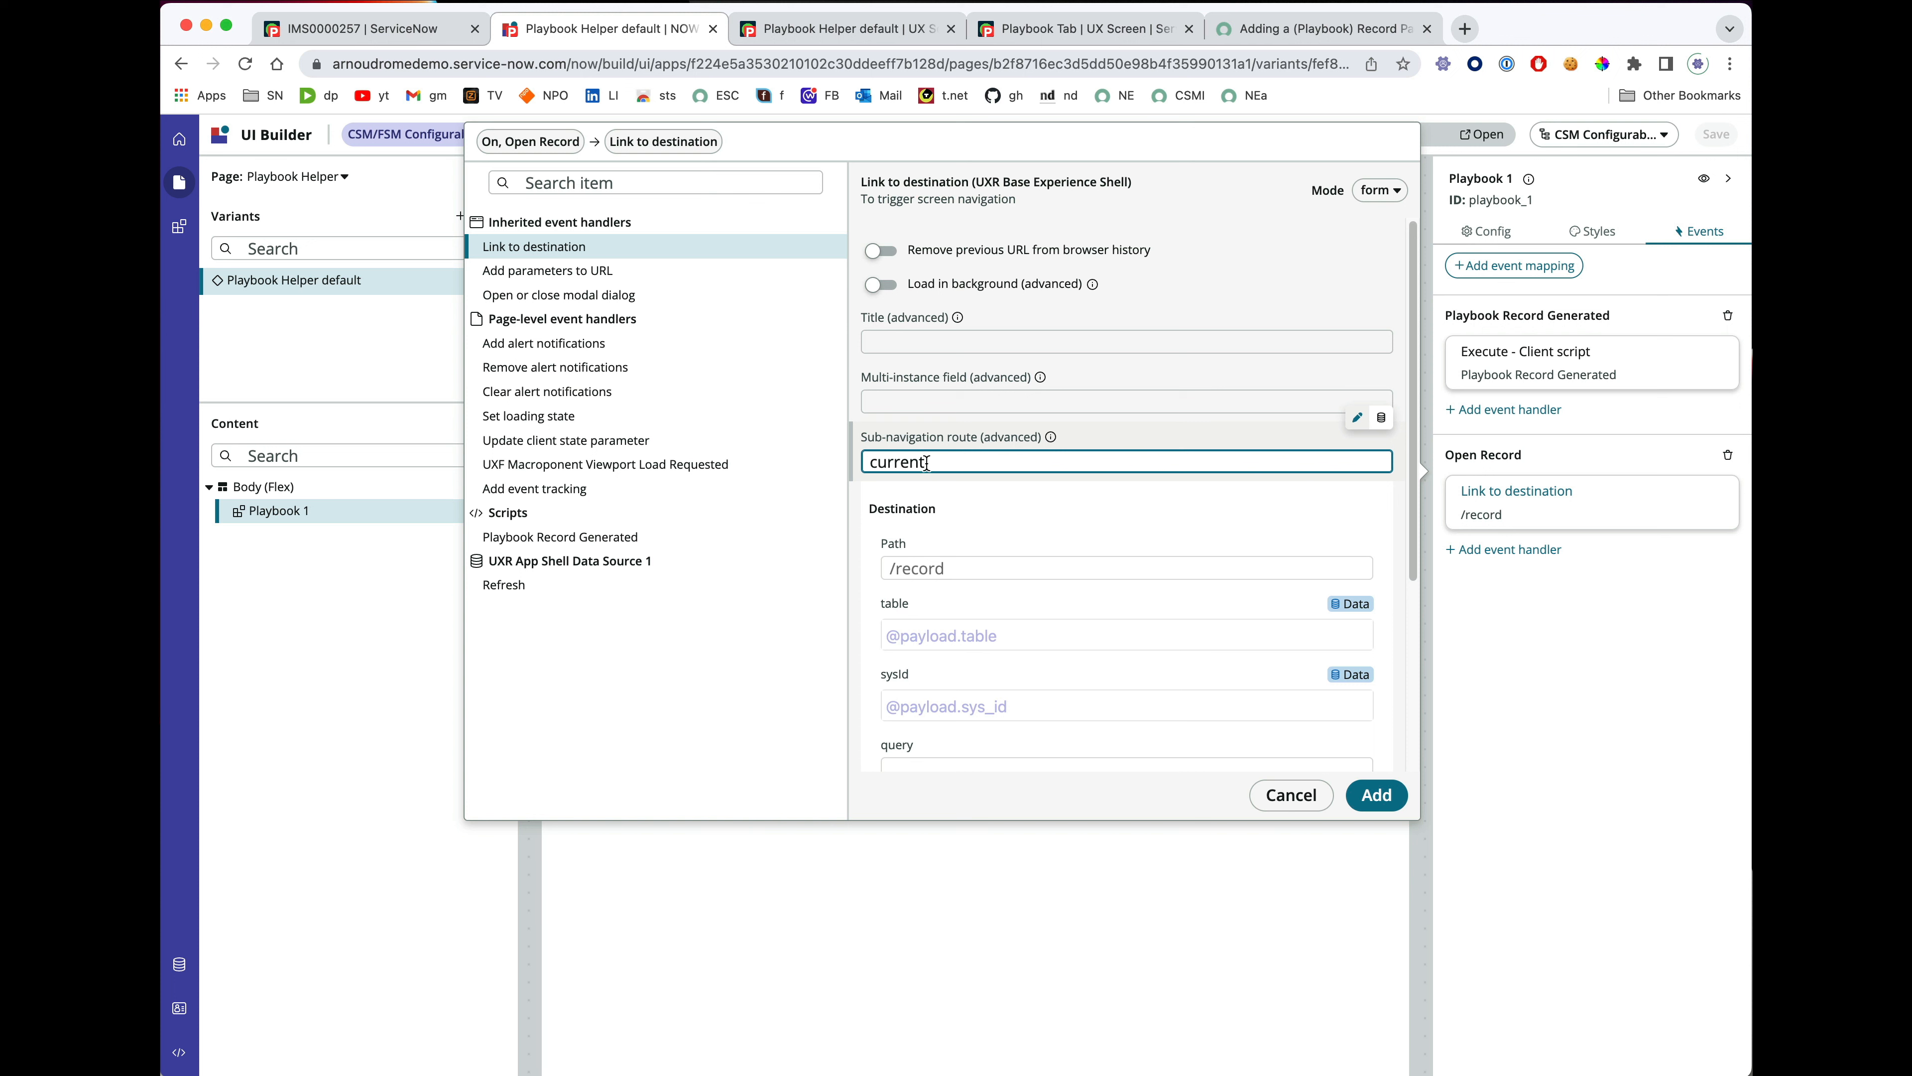
pyautogui.click(1375, 795)
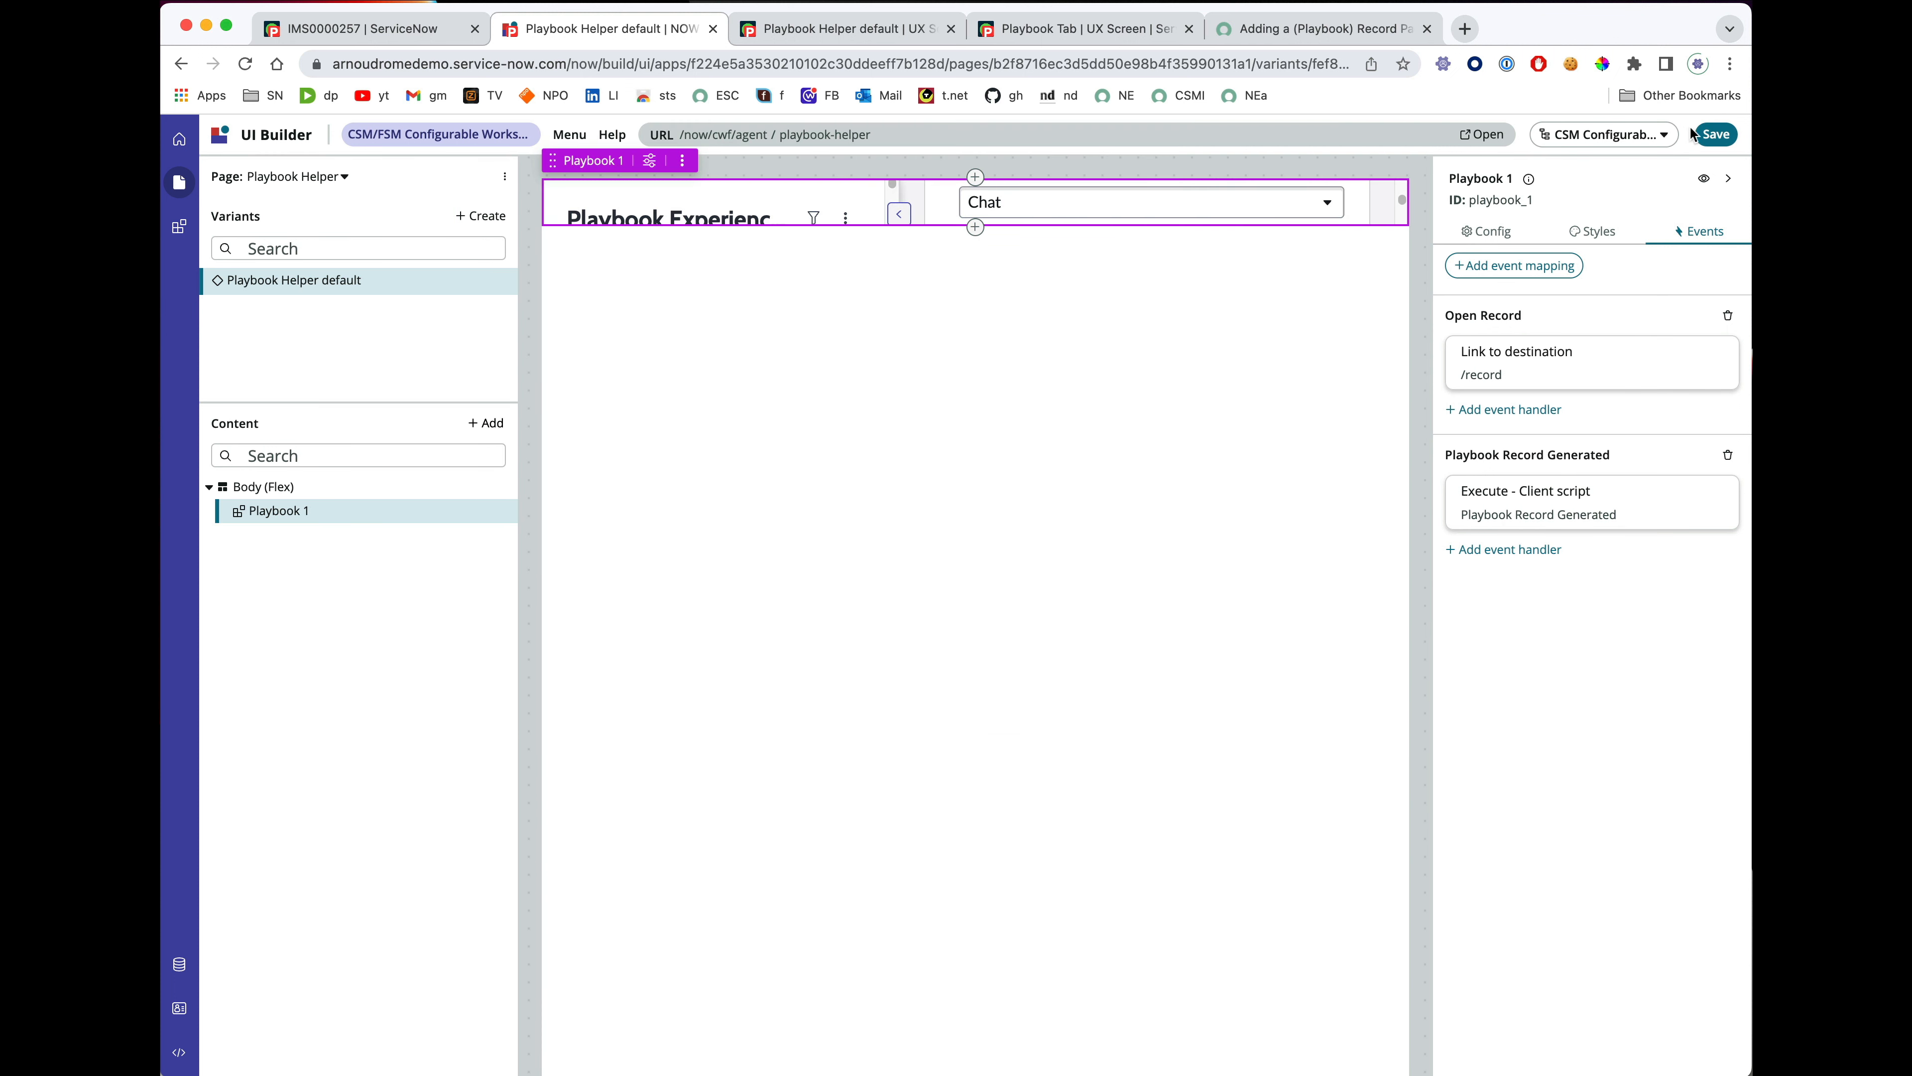
pyautogui.click(1715, 136)
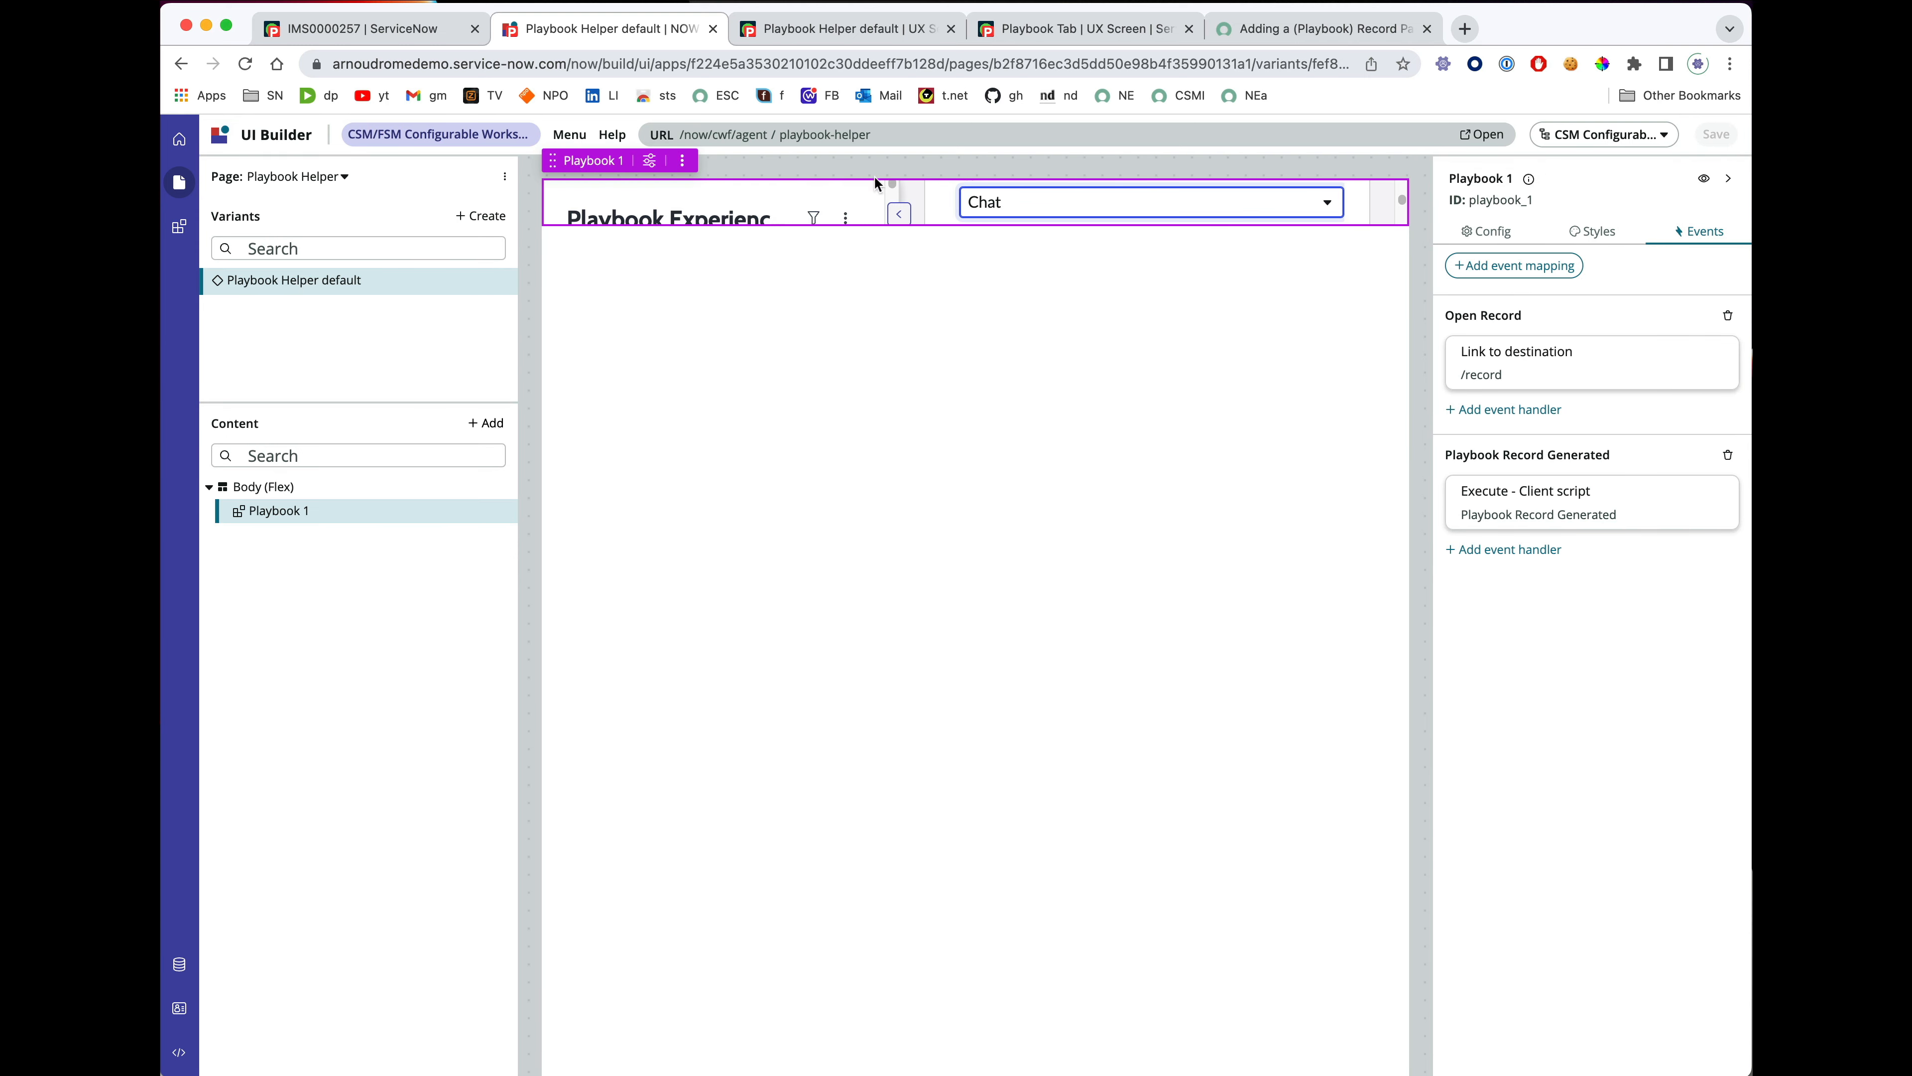
# Add an Open List event mapping to Playbook 1 with the inherited Link to destination handler.
pyautogui.click(1491, 265)
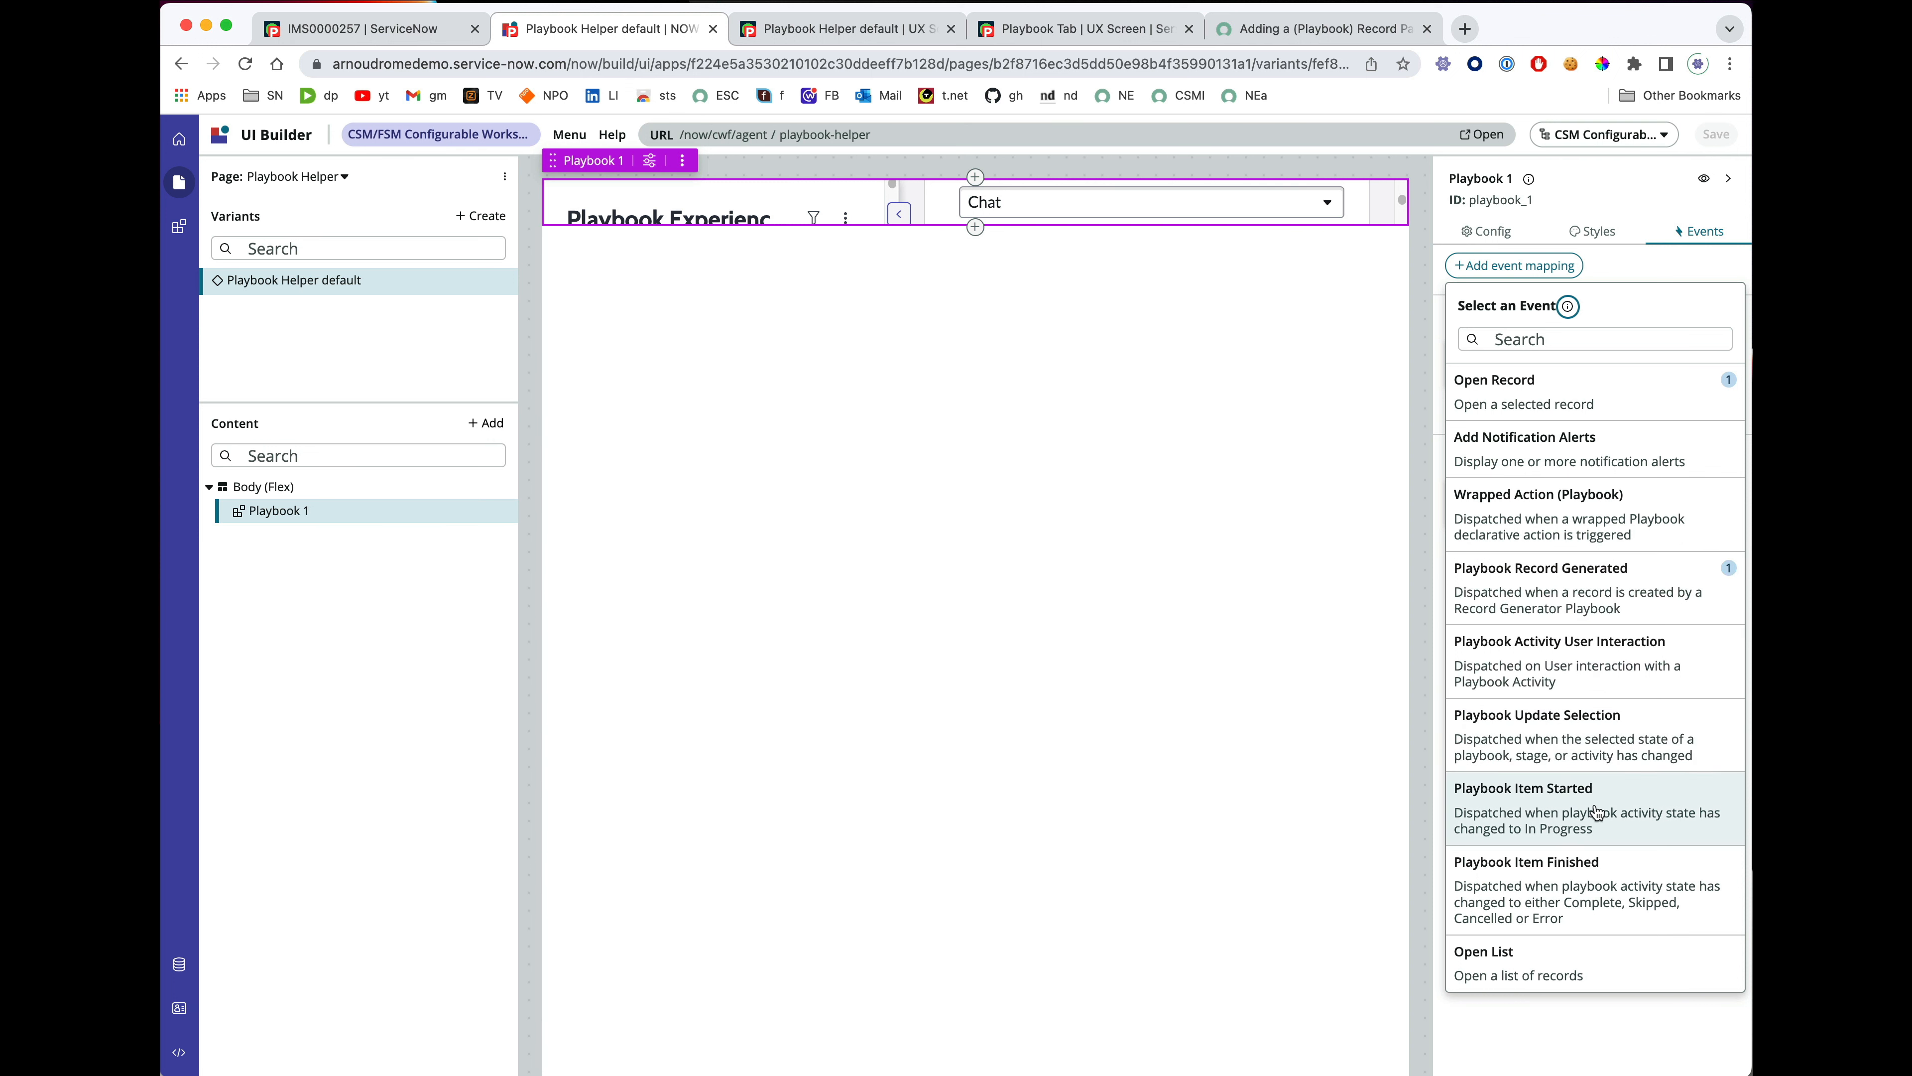
pyautogui.click(1536, 964)
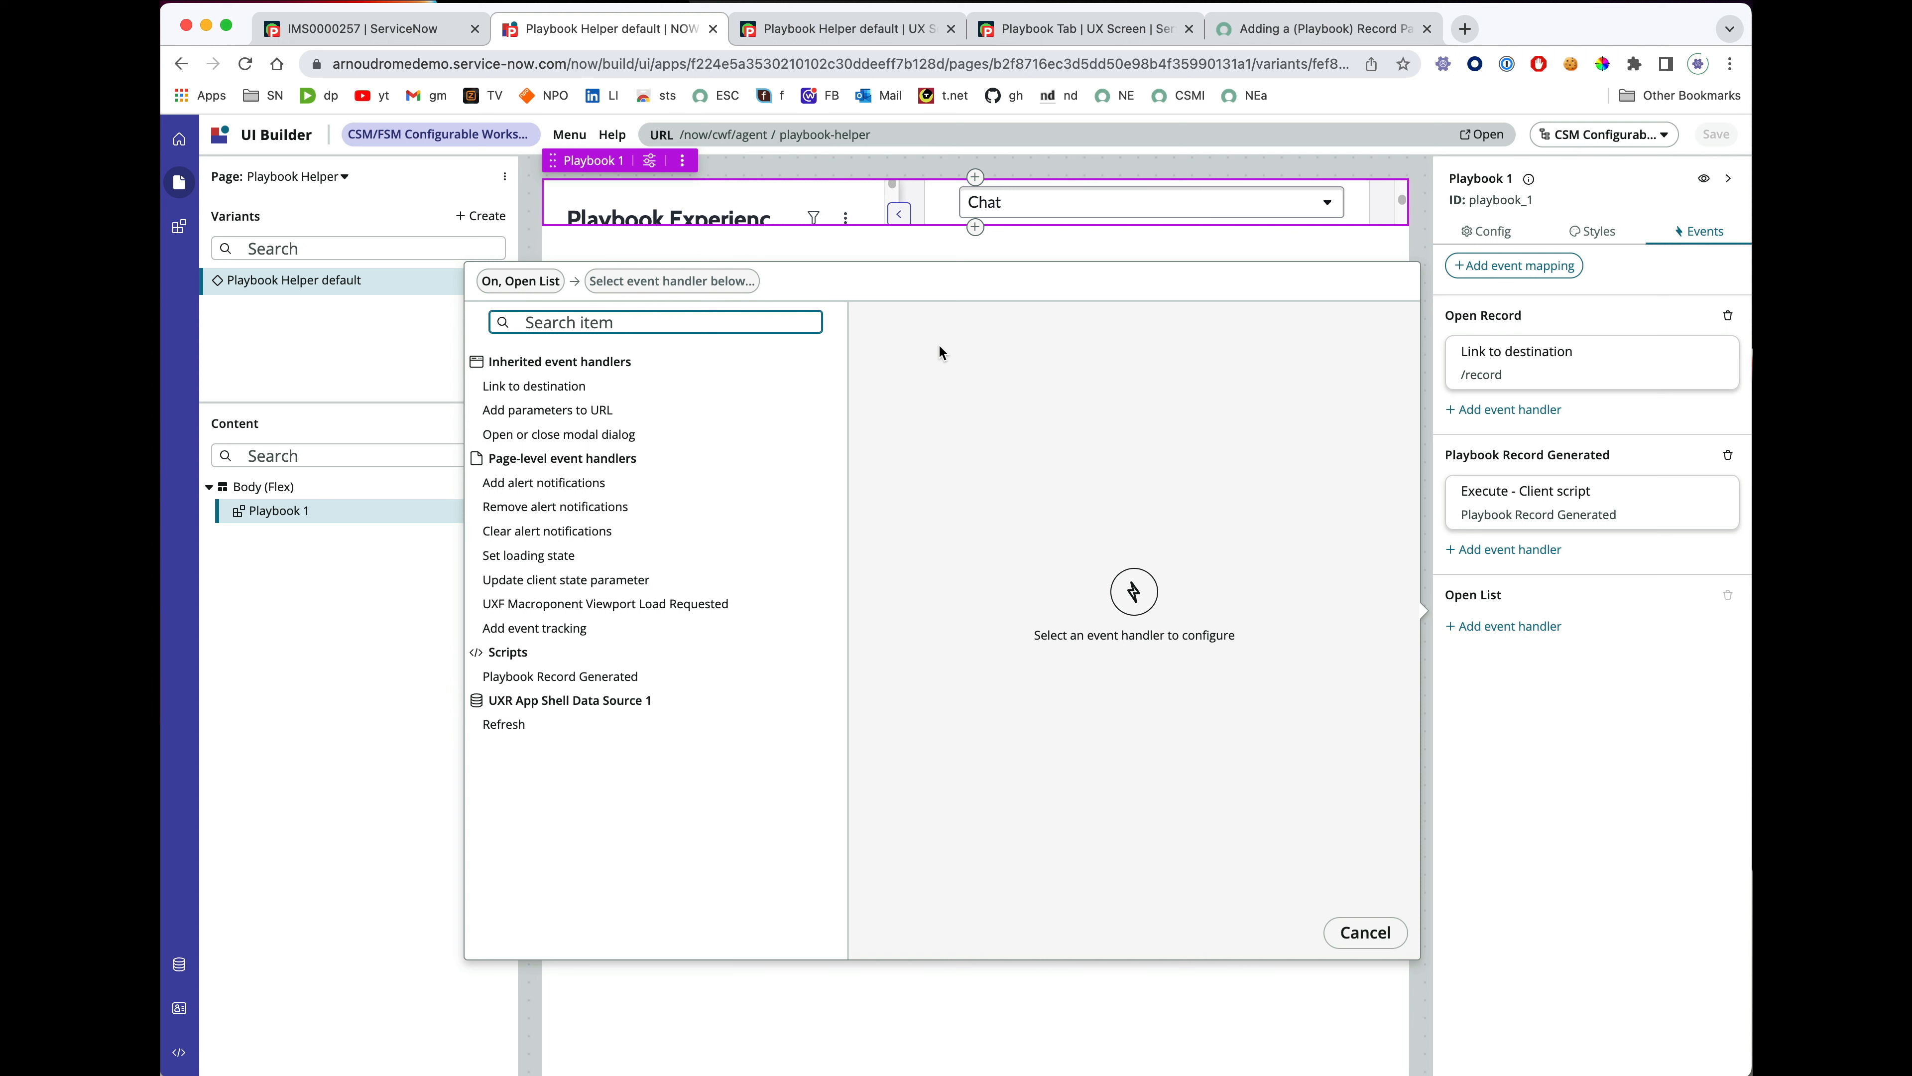
pyautogui.click(572, 387)
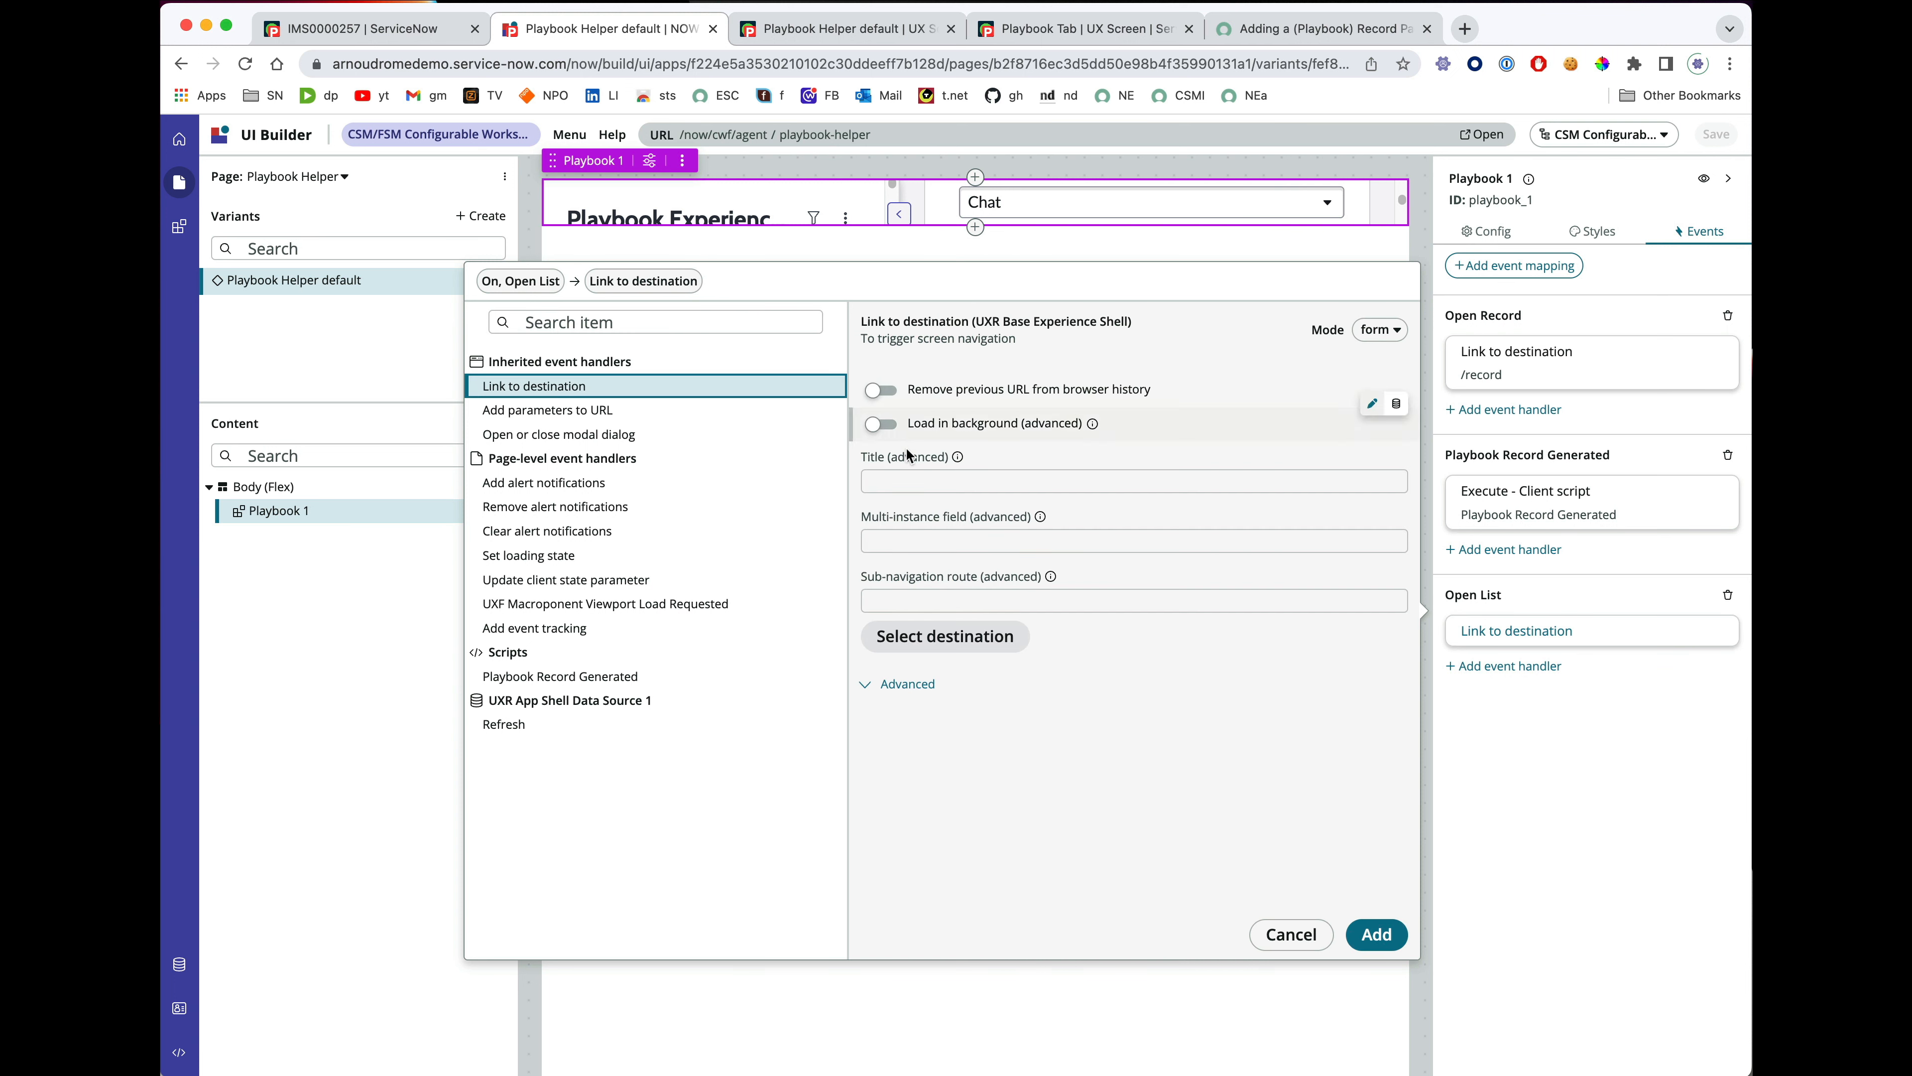
# Select the Simple List page as the destination of the Open List link handler.
pyautogui.click(945, 636)
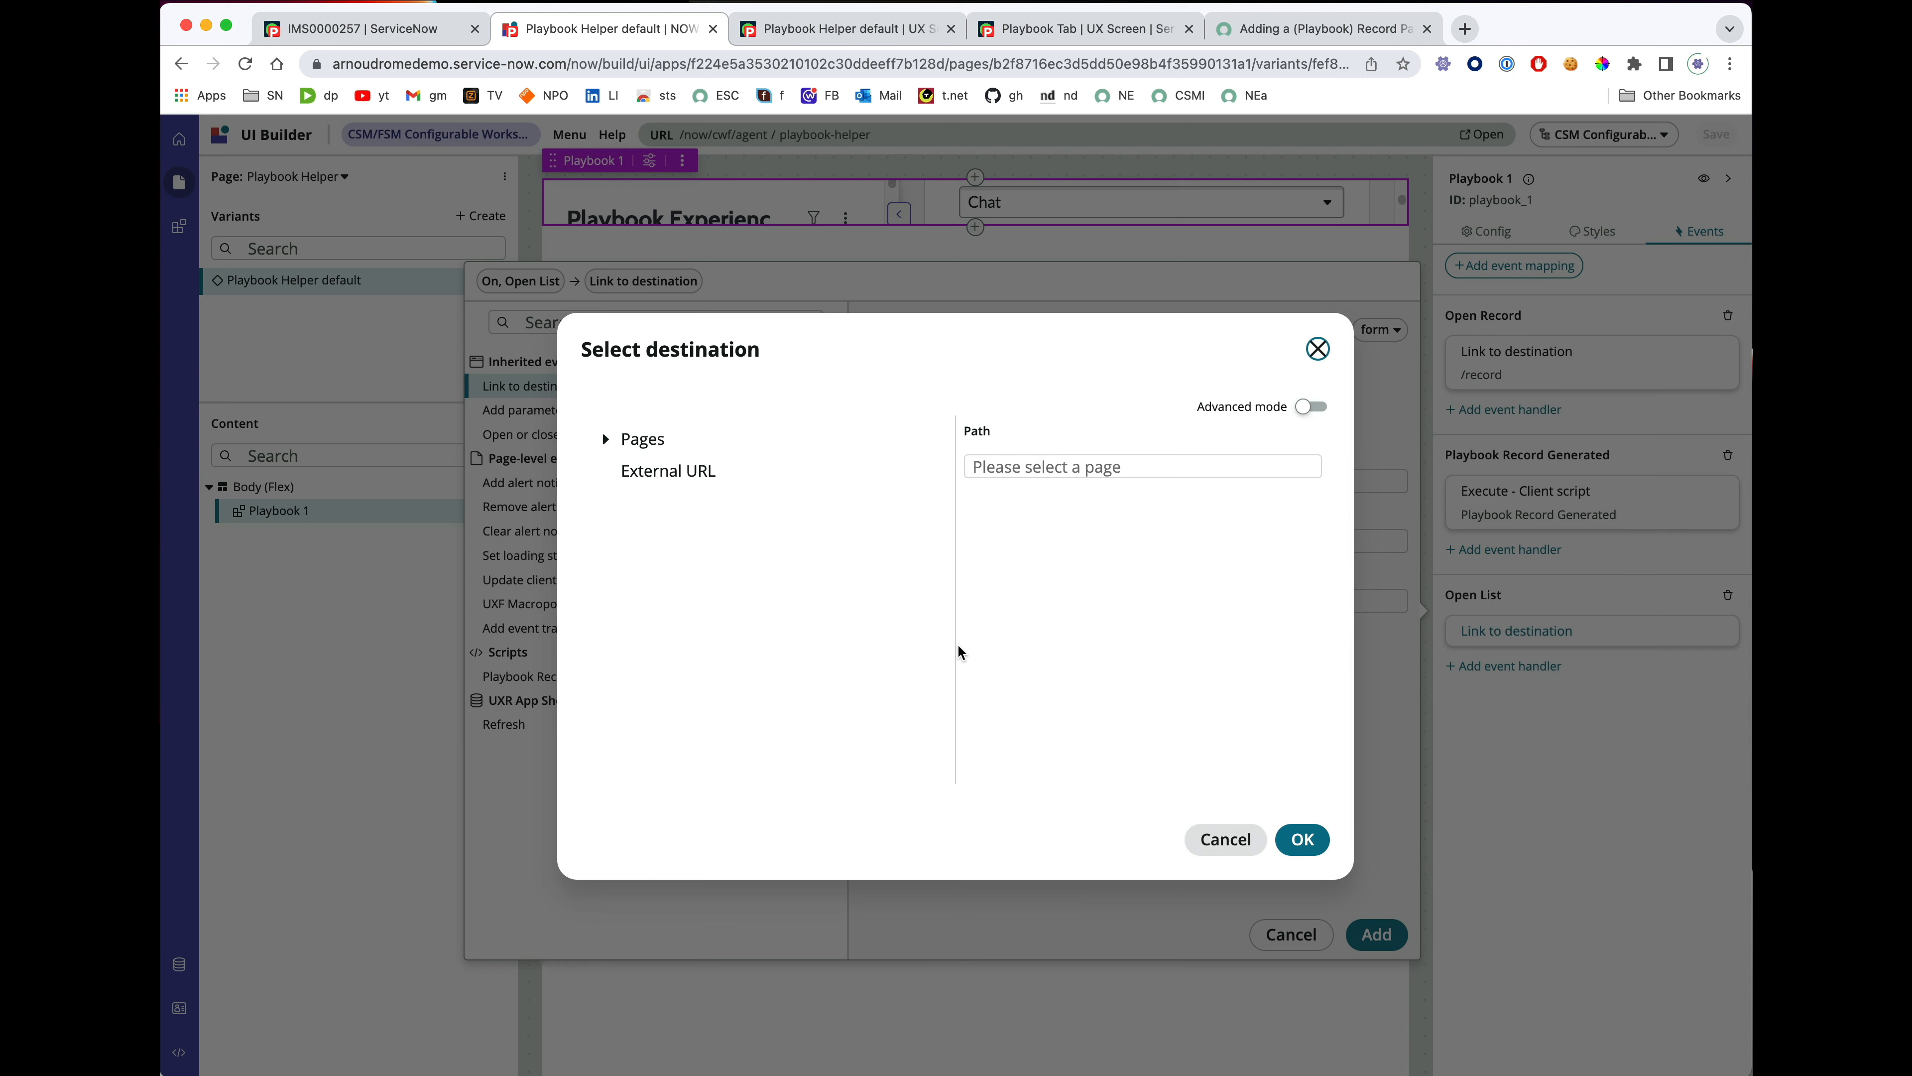
pyautogui.click(616, 438)
pyautogui.scroll(-10, 837, 619)
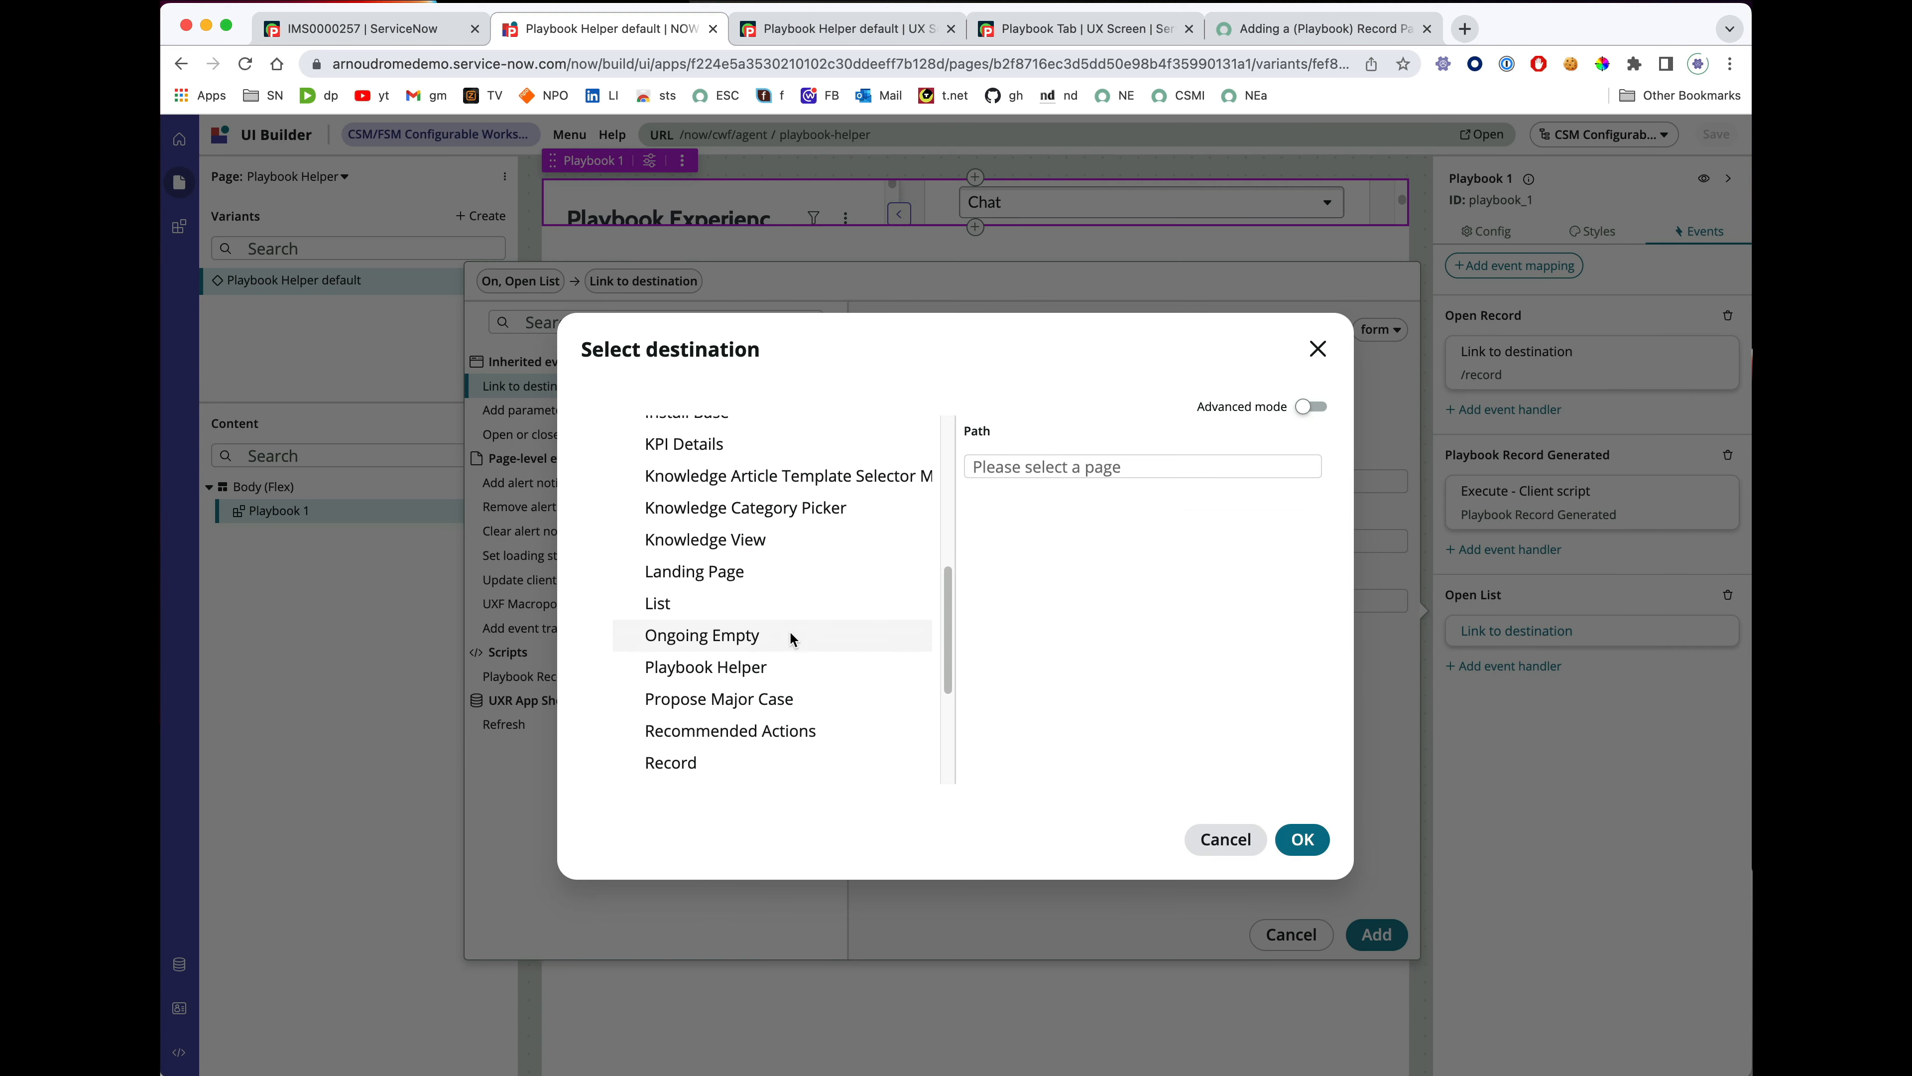
pyautogui.scroll(-5, 790, 637)
pyautogui.click(695, 655)
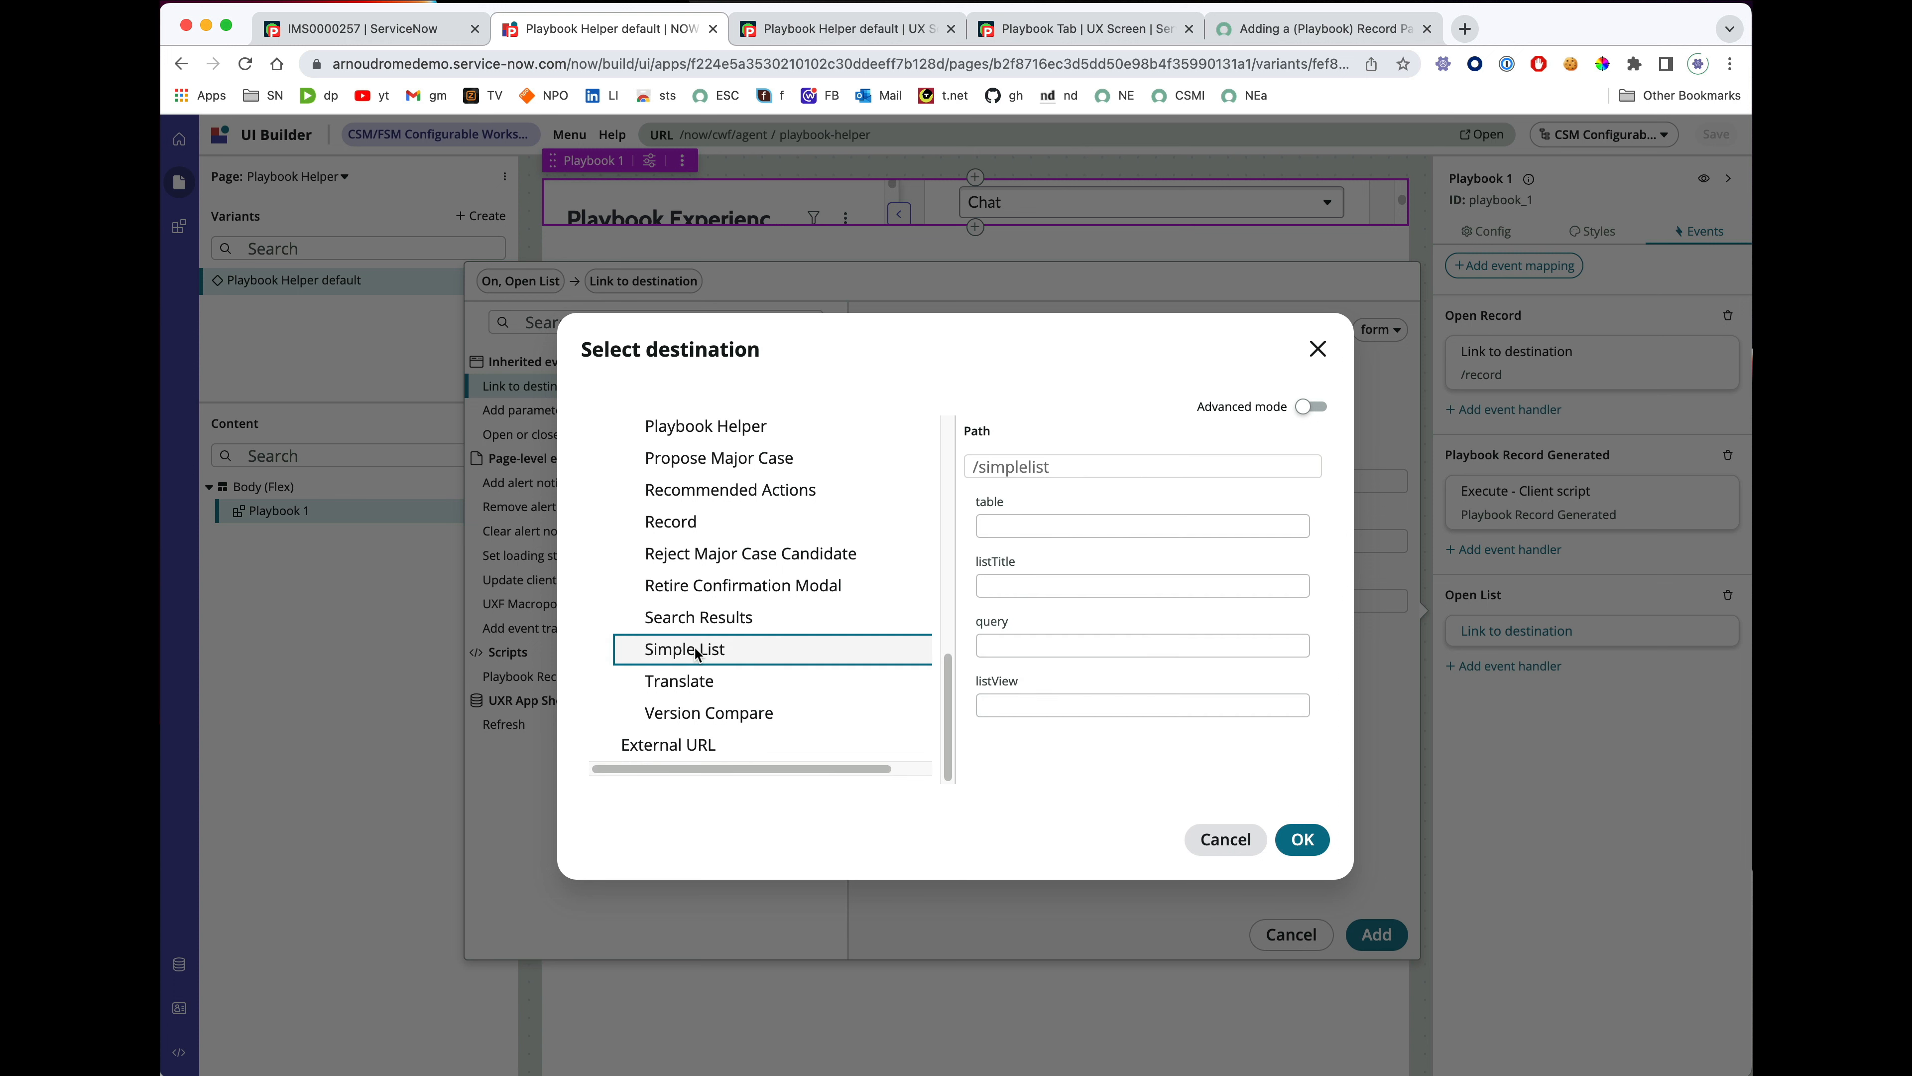
pyautogui.click(1090, 525)
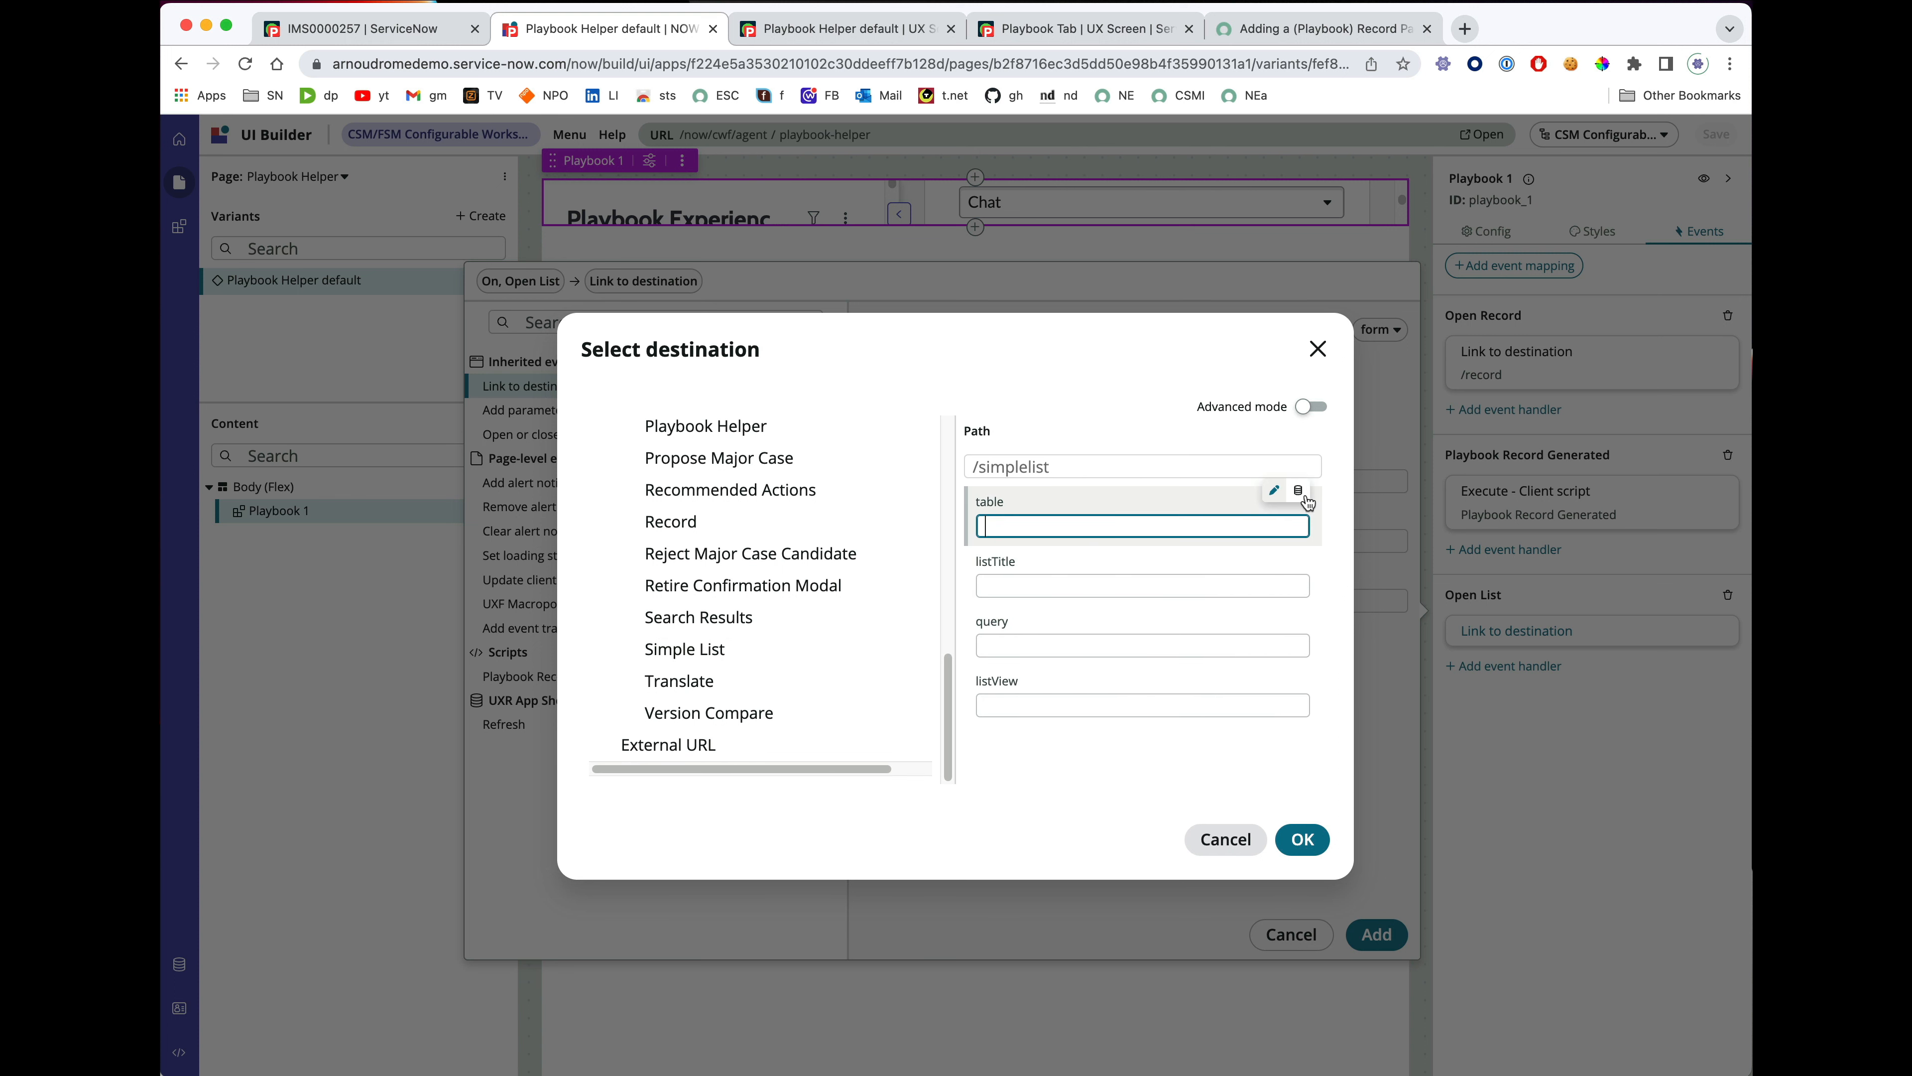
pyautogui.click(1297, 491)
pyautogui.click(1199, 532)
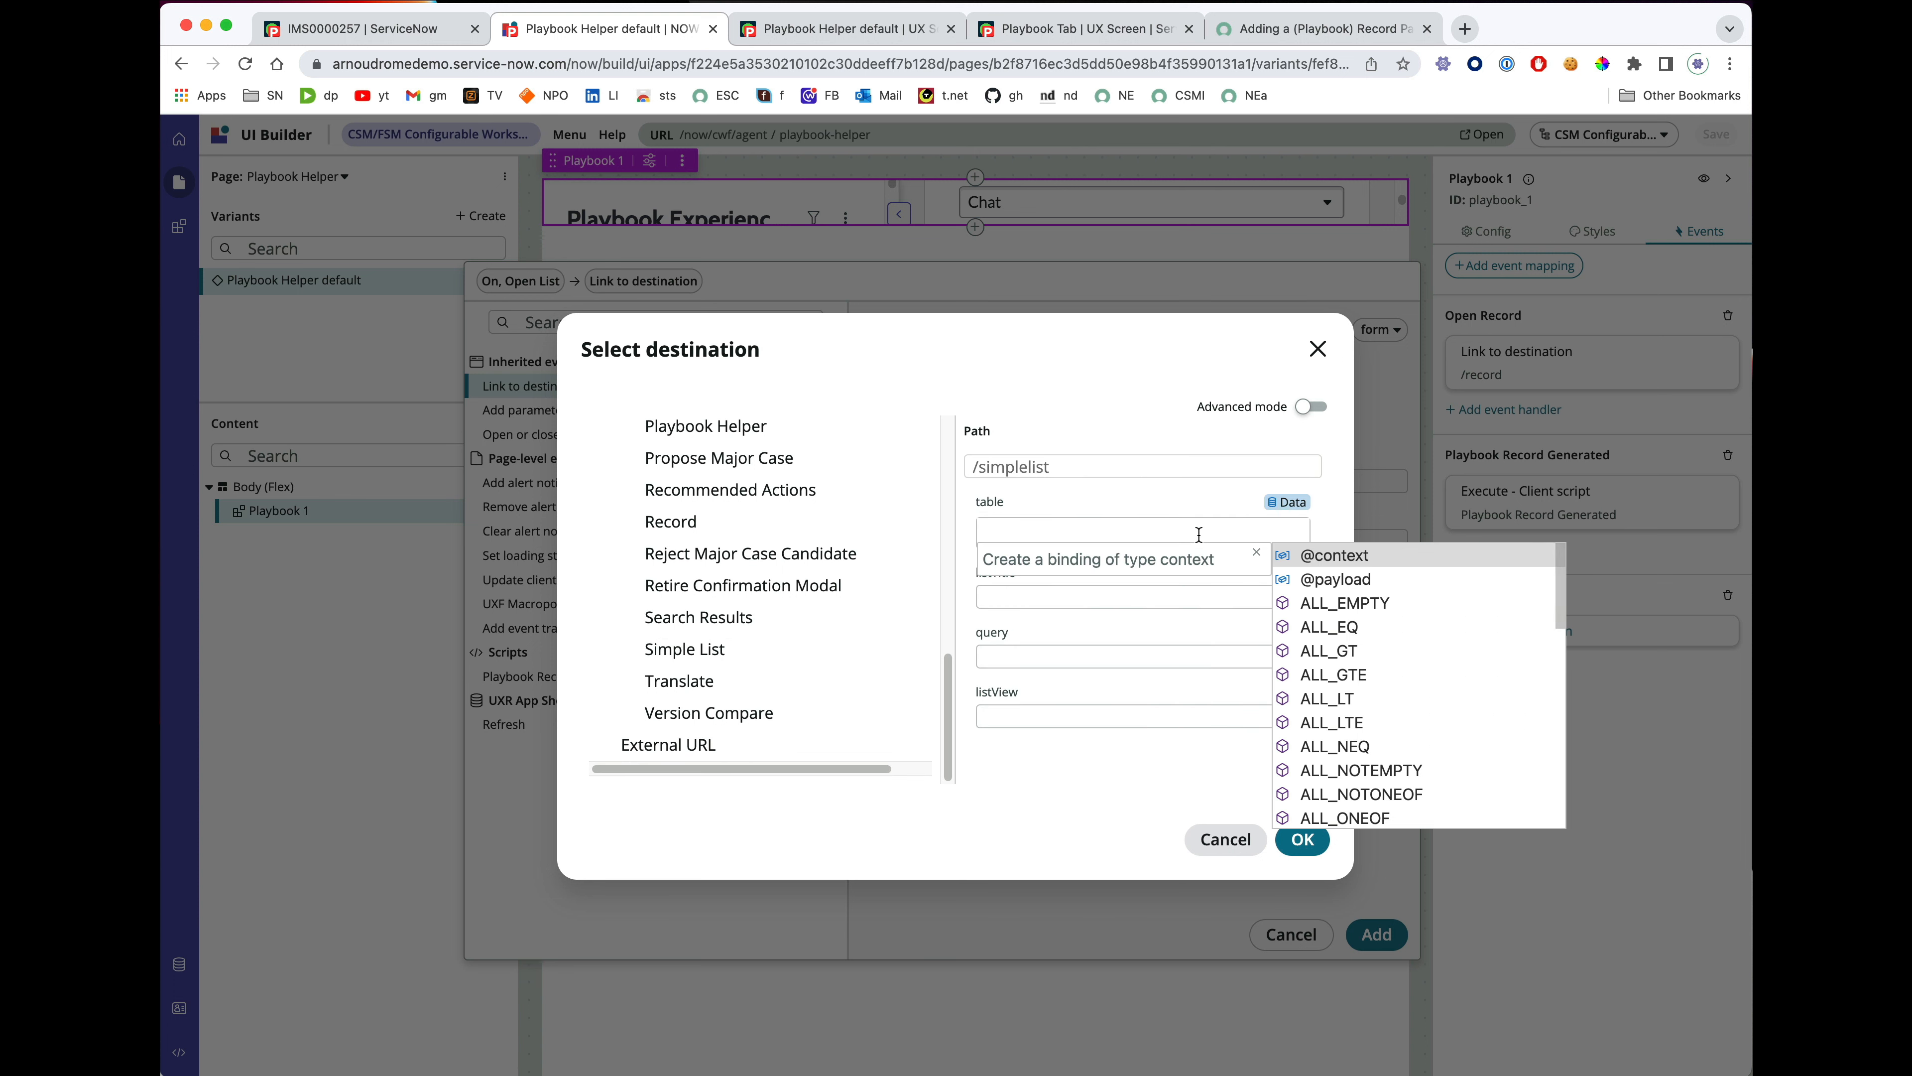
pyautogui.write('@pa')
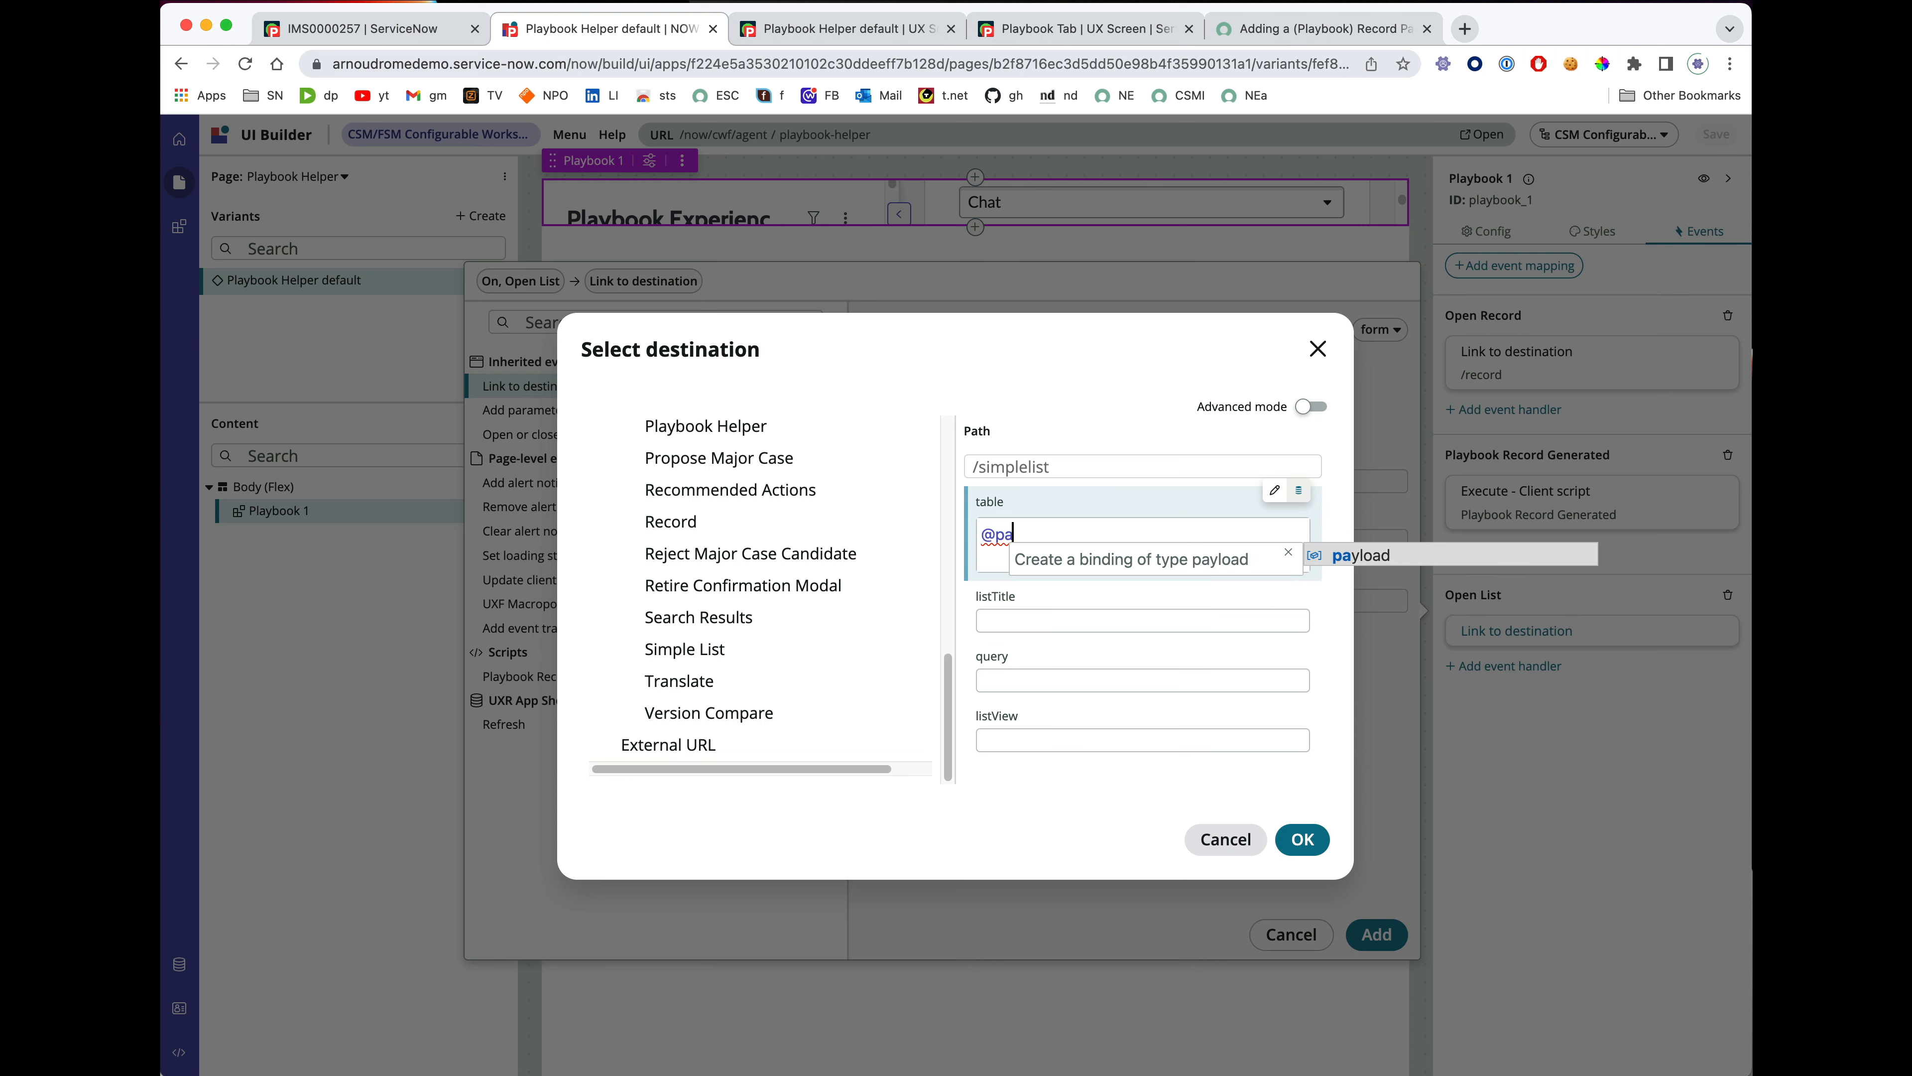
pyautogui.press('Return')
pyautogui.write('.')
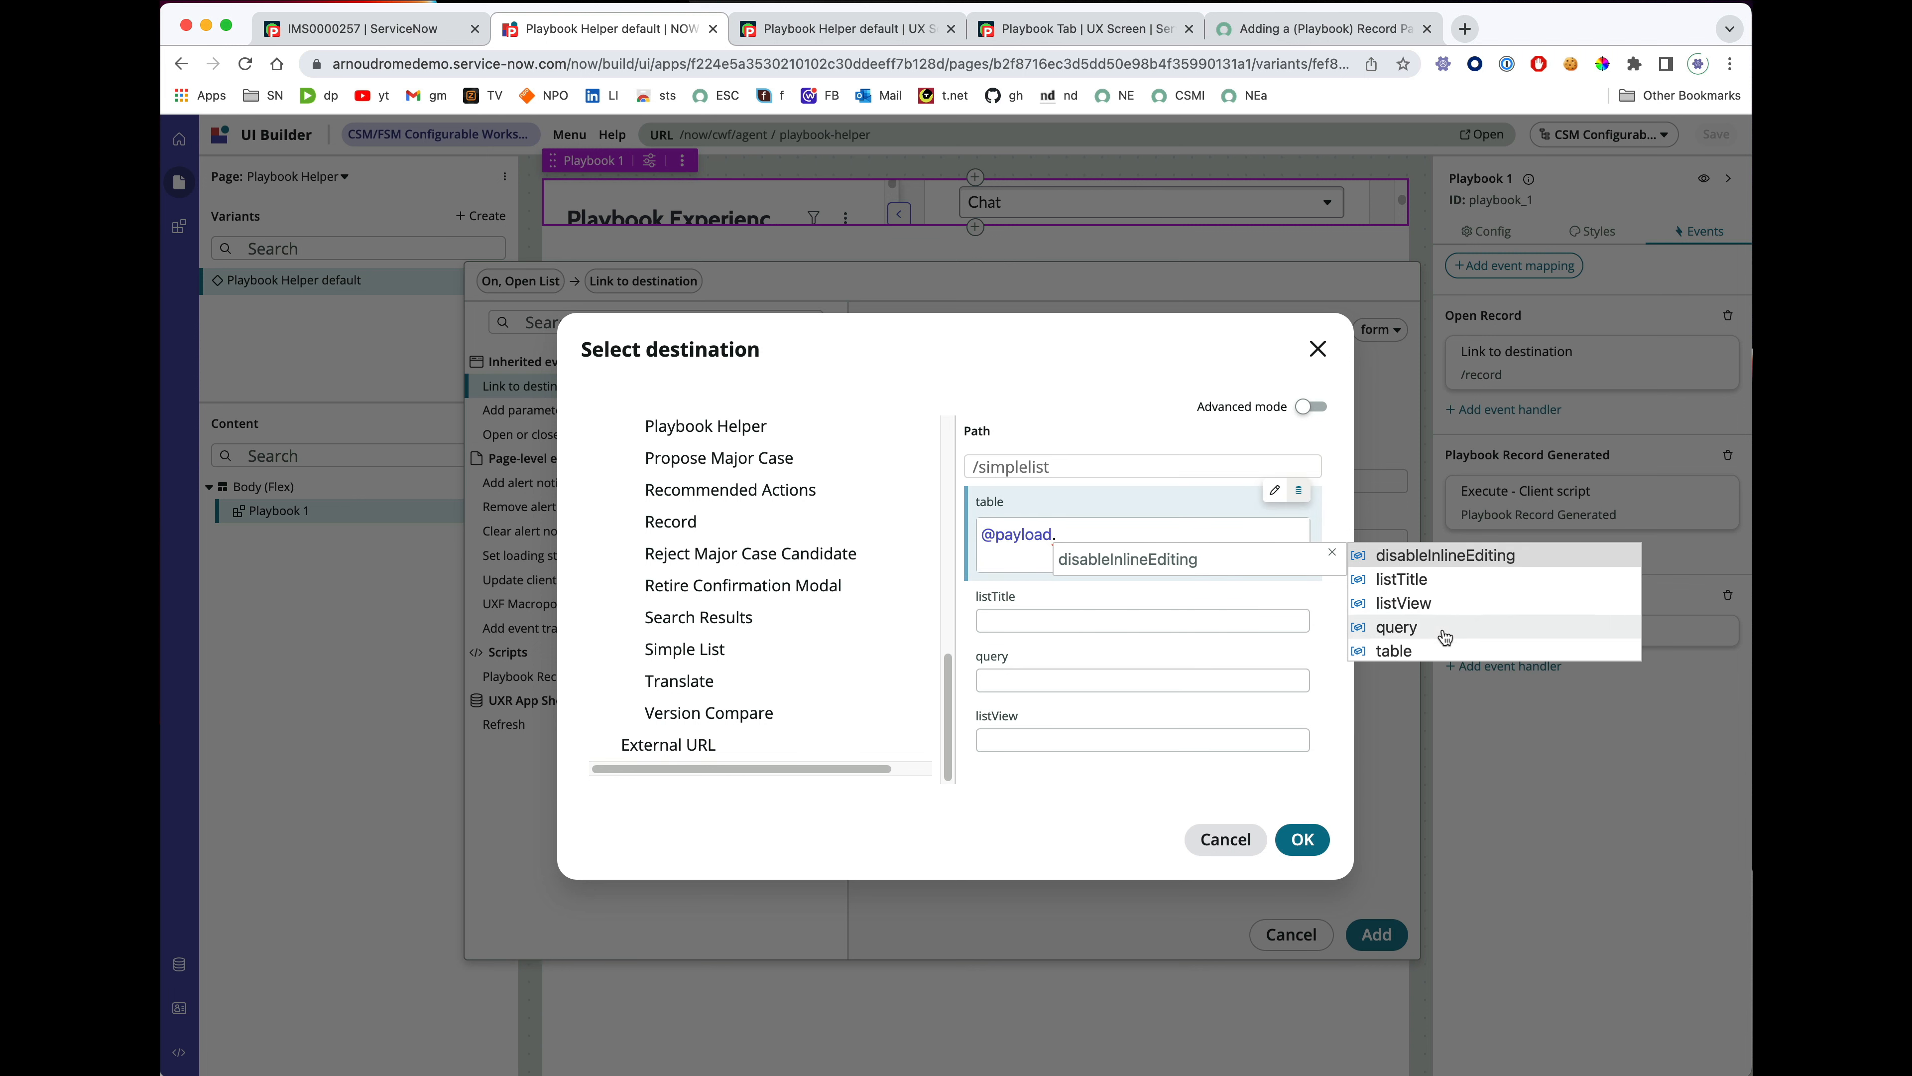
pyautogui.click(1393, 650)
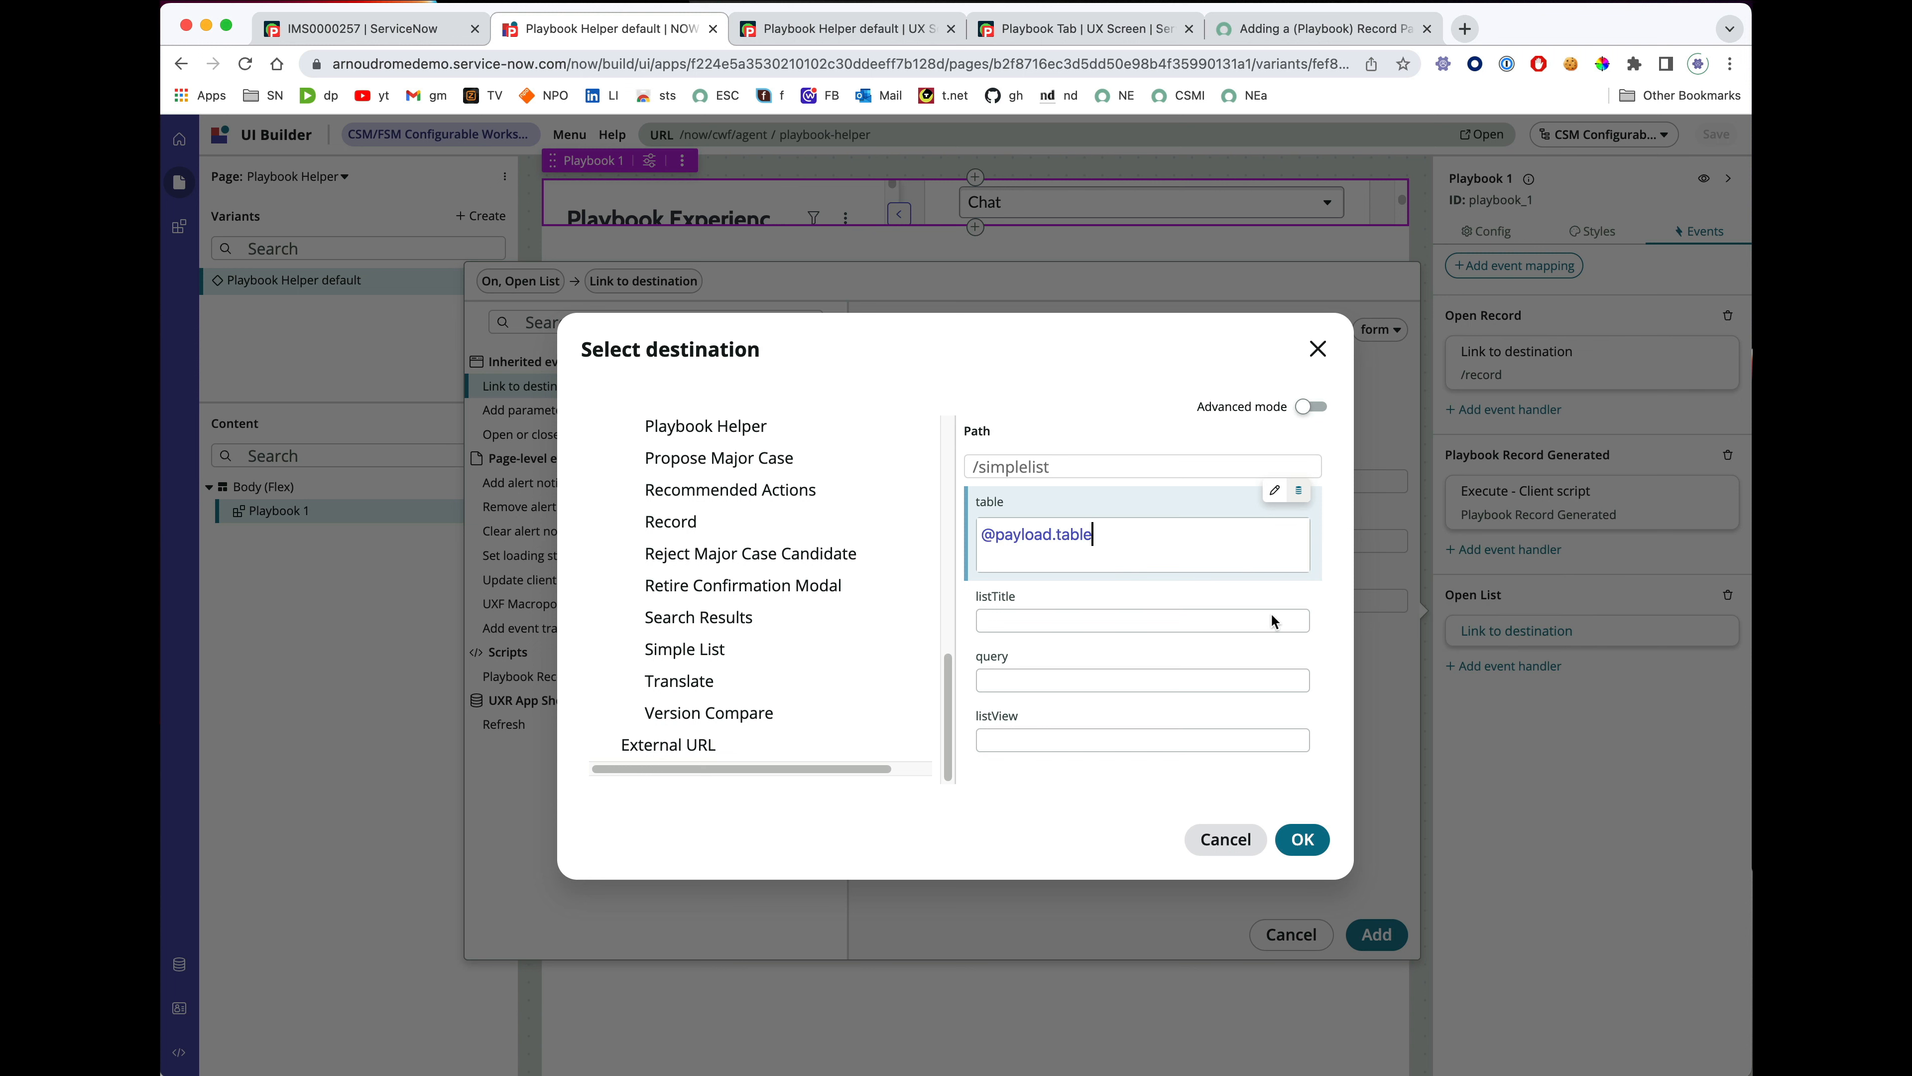
pyautogui.click(1187, 612)
pyautogui.click(1298, 577)
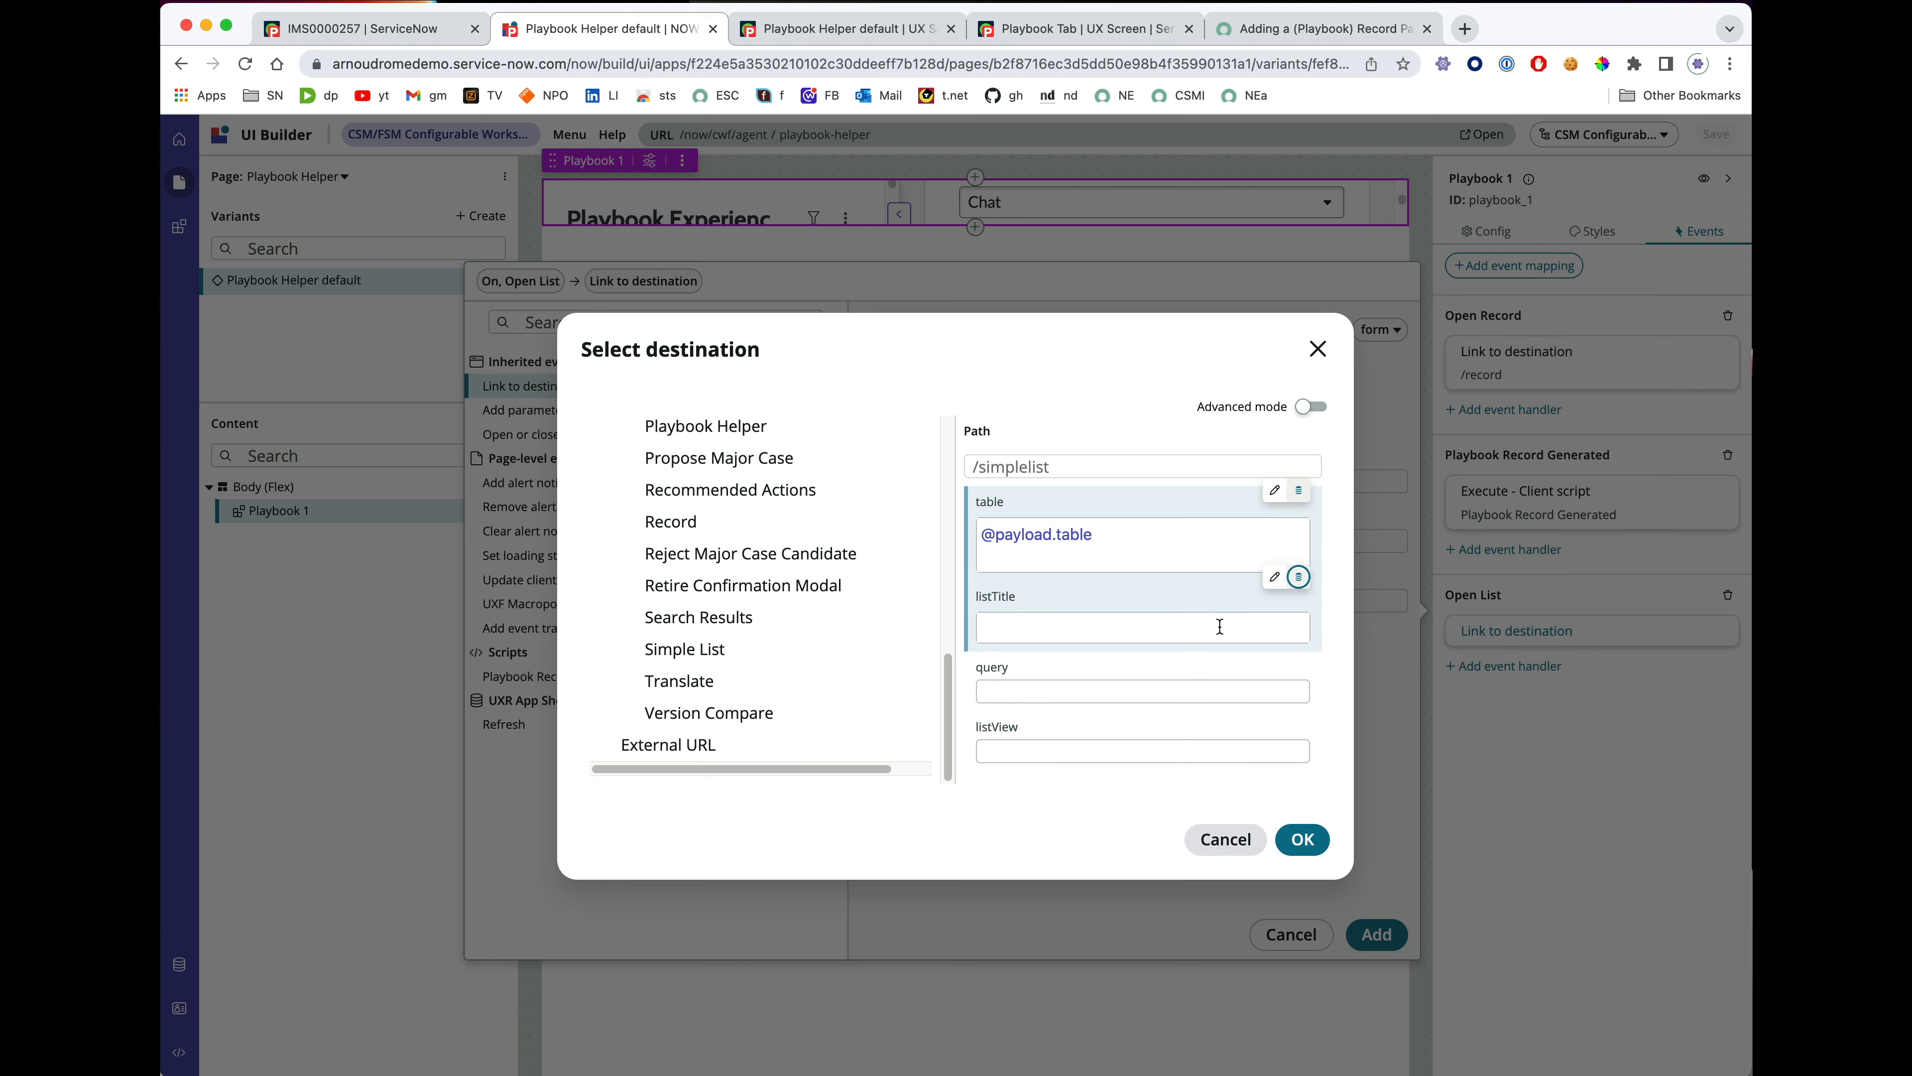
pyautogui.click(1219, 627)
pyautogui.write('@pa')
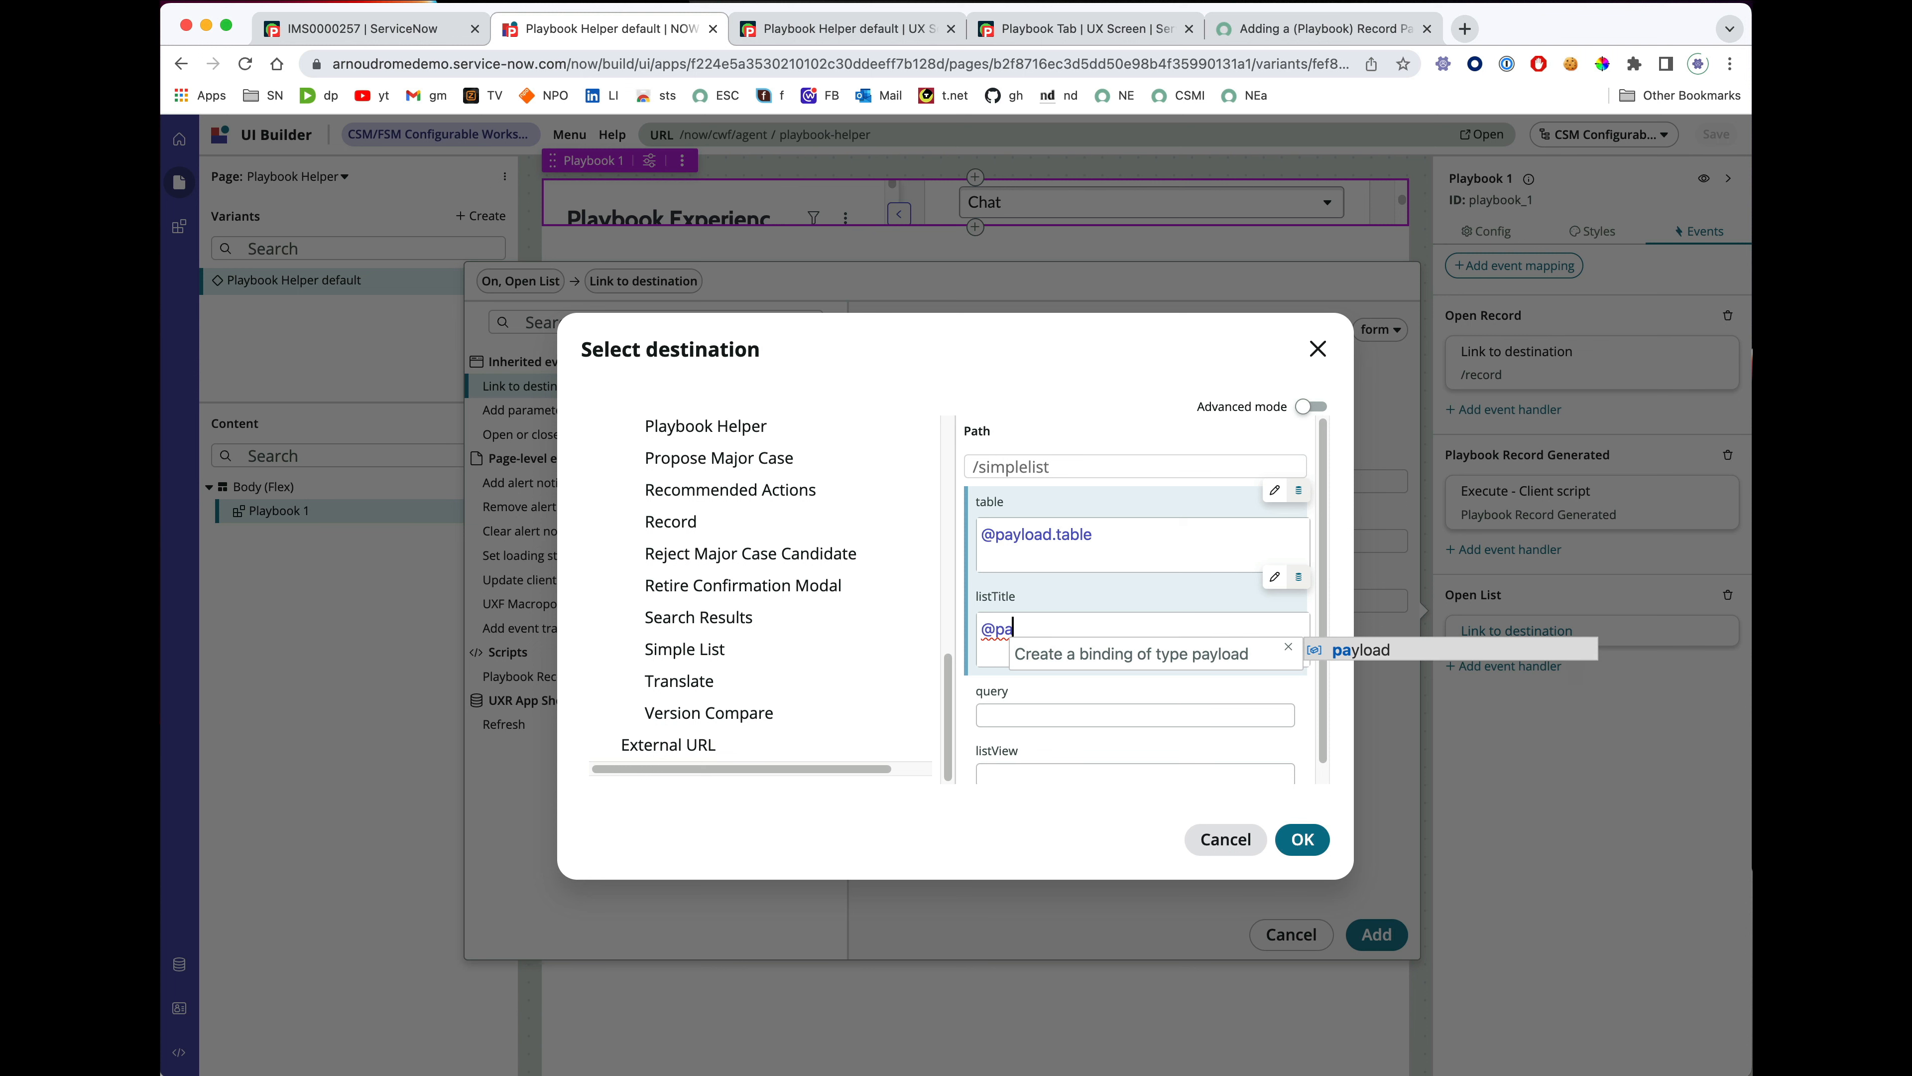
pyautogui.press('Return')
pyautogui.write('.')
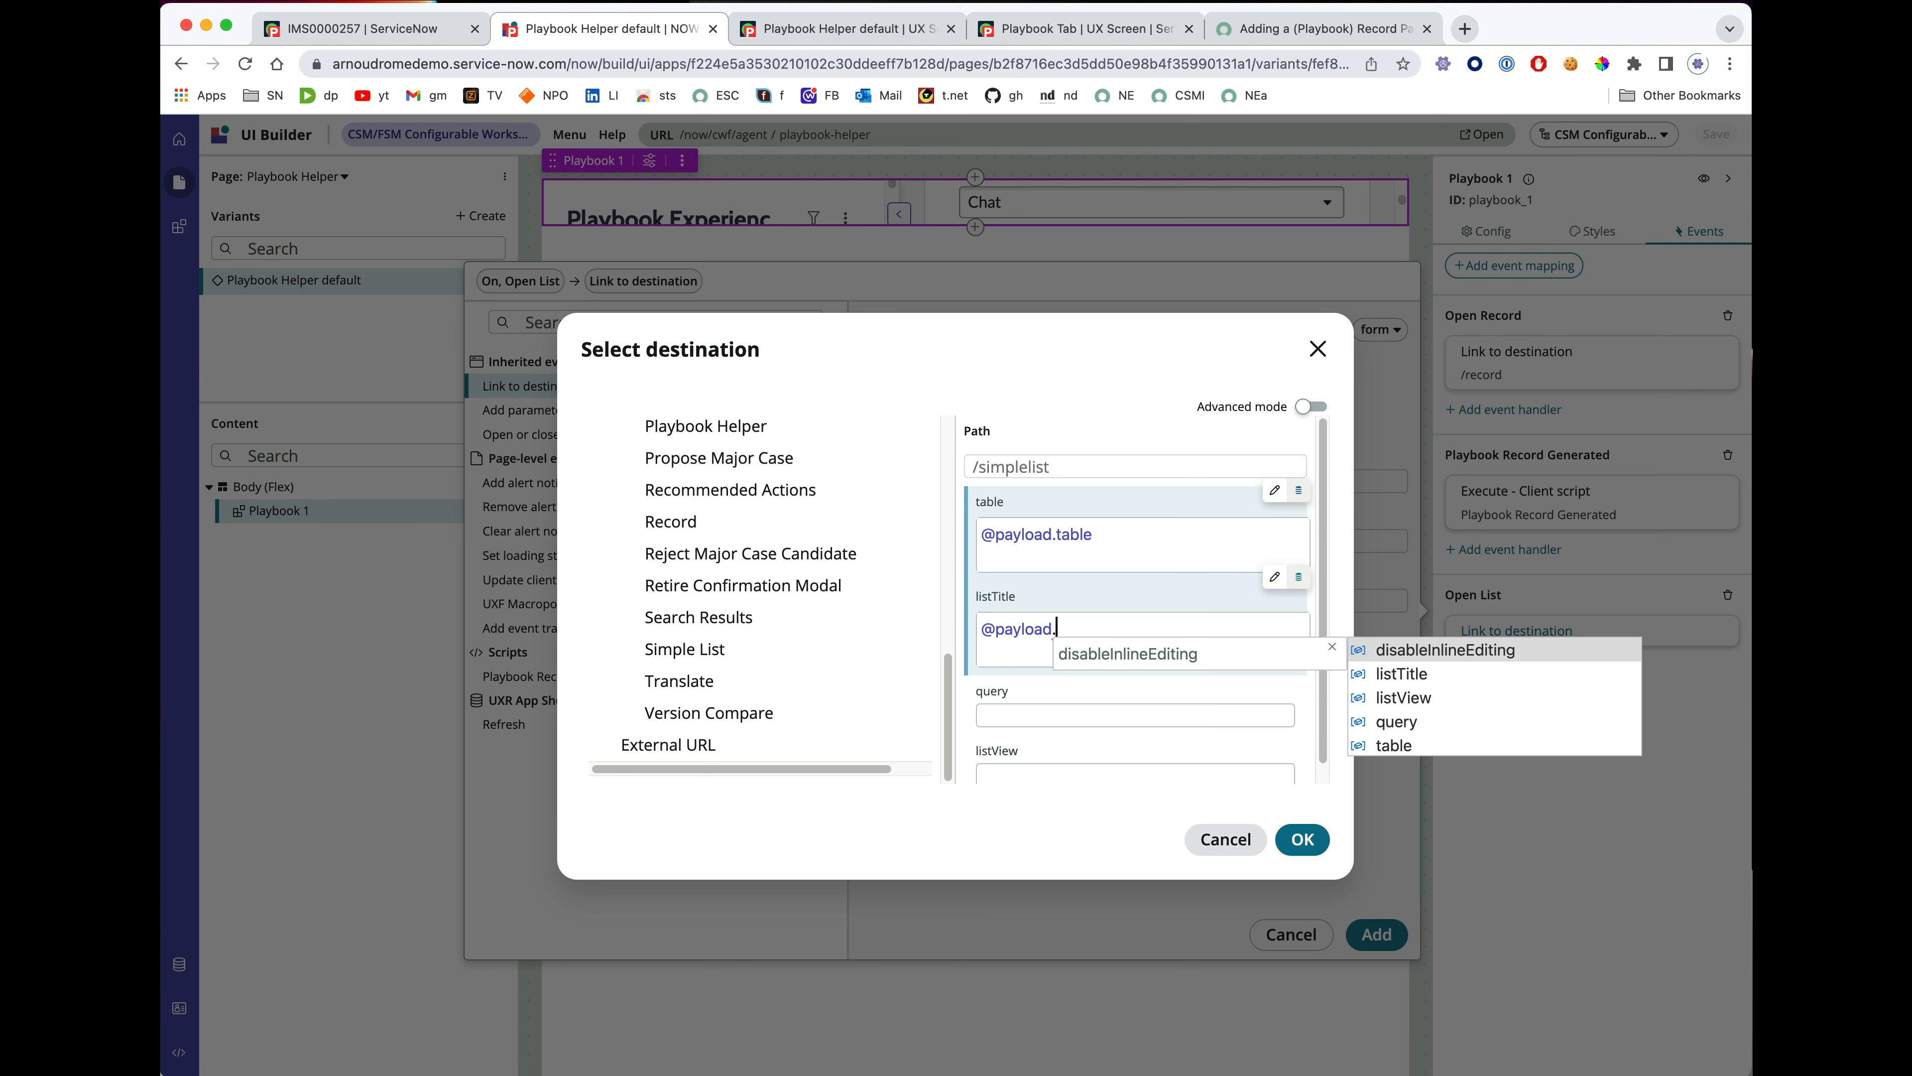
pyautogui.write('li')
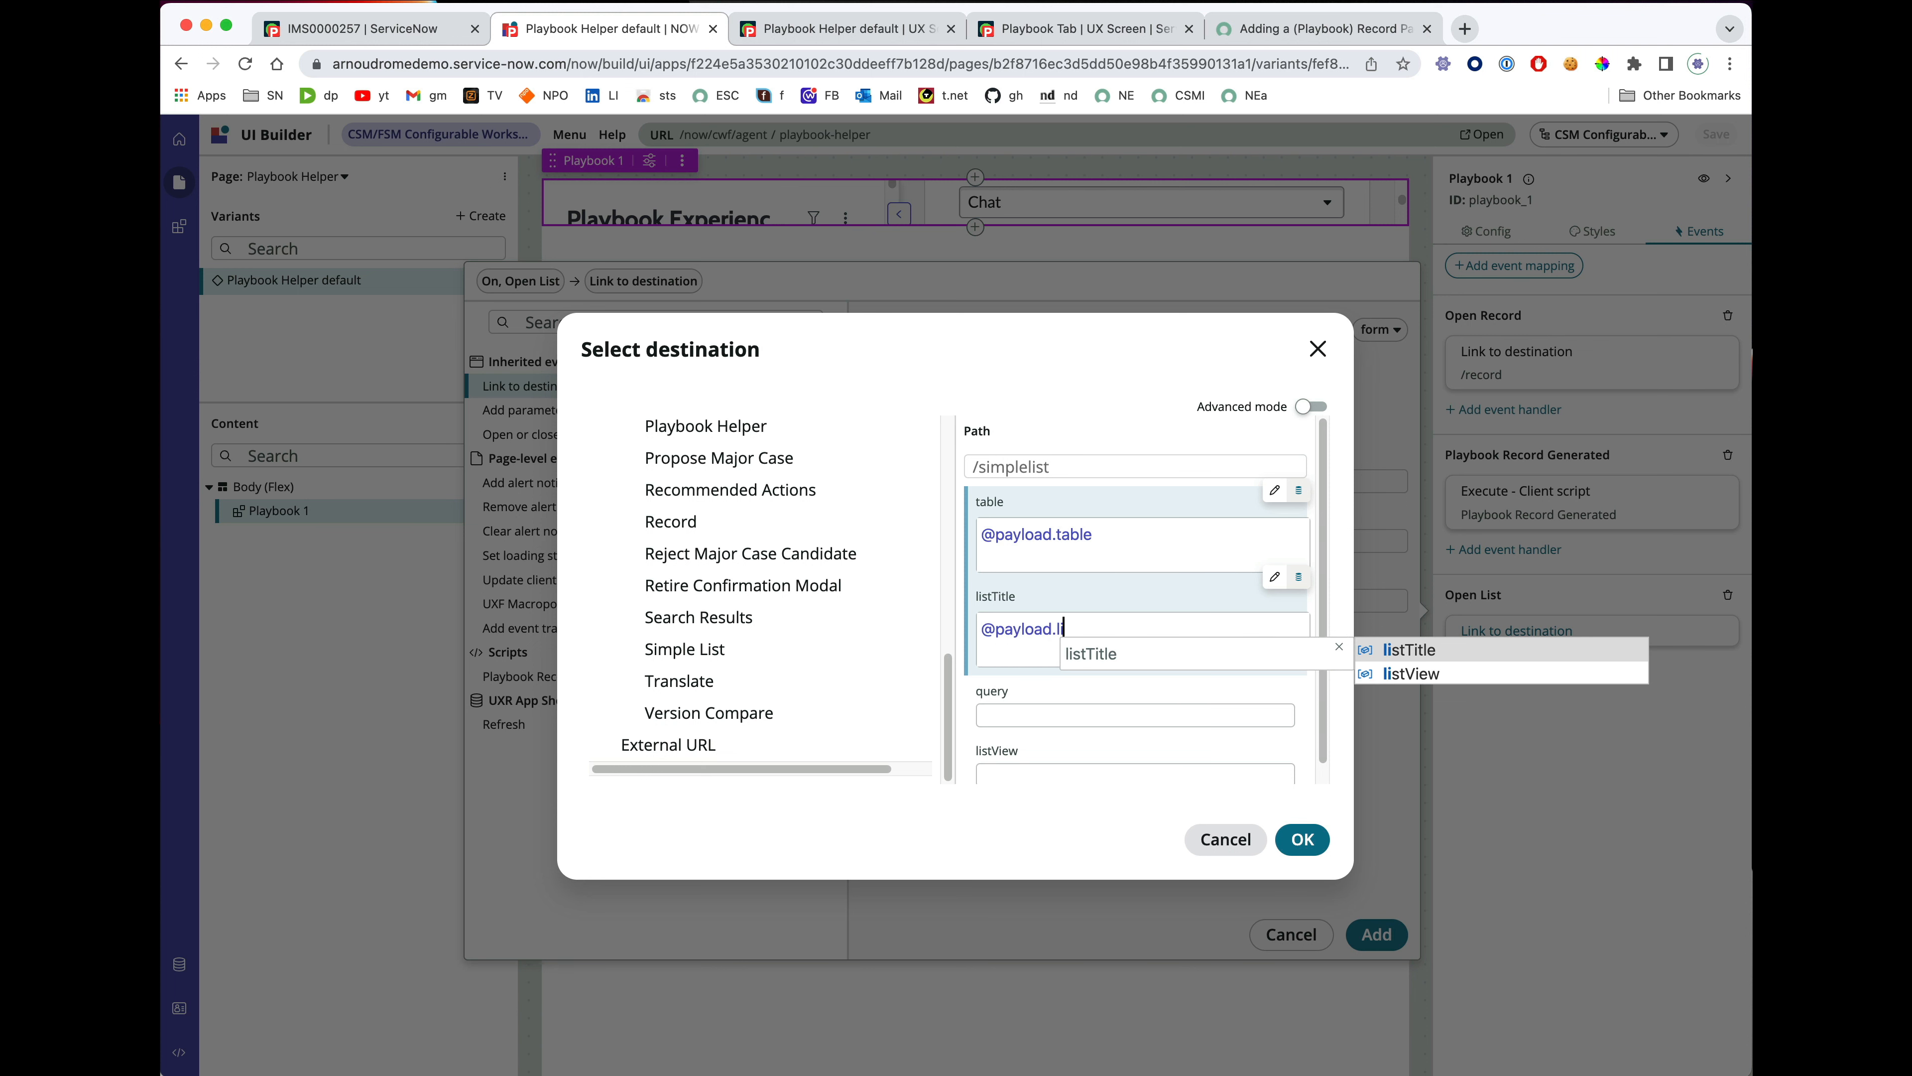
pyautogui.click(1224, 644)
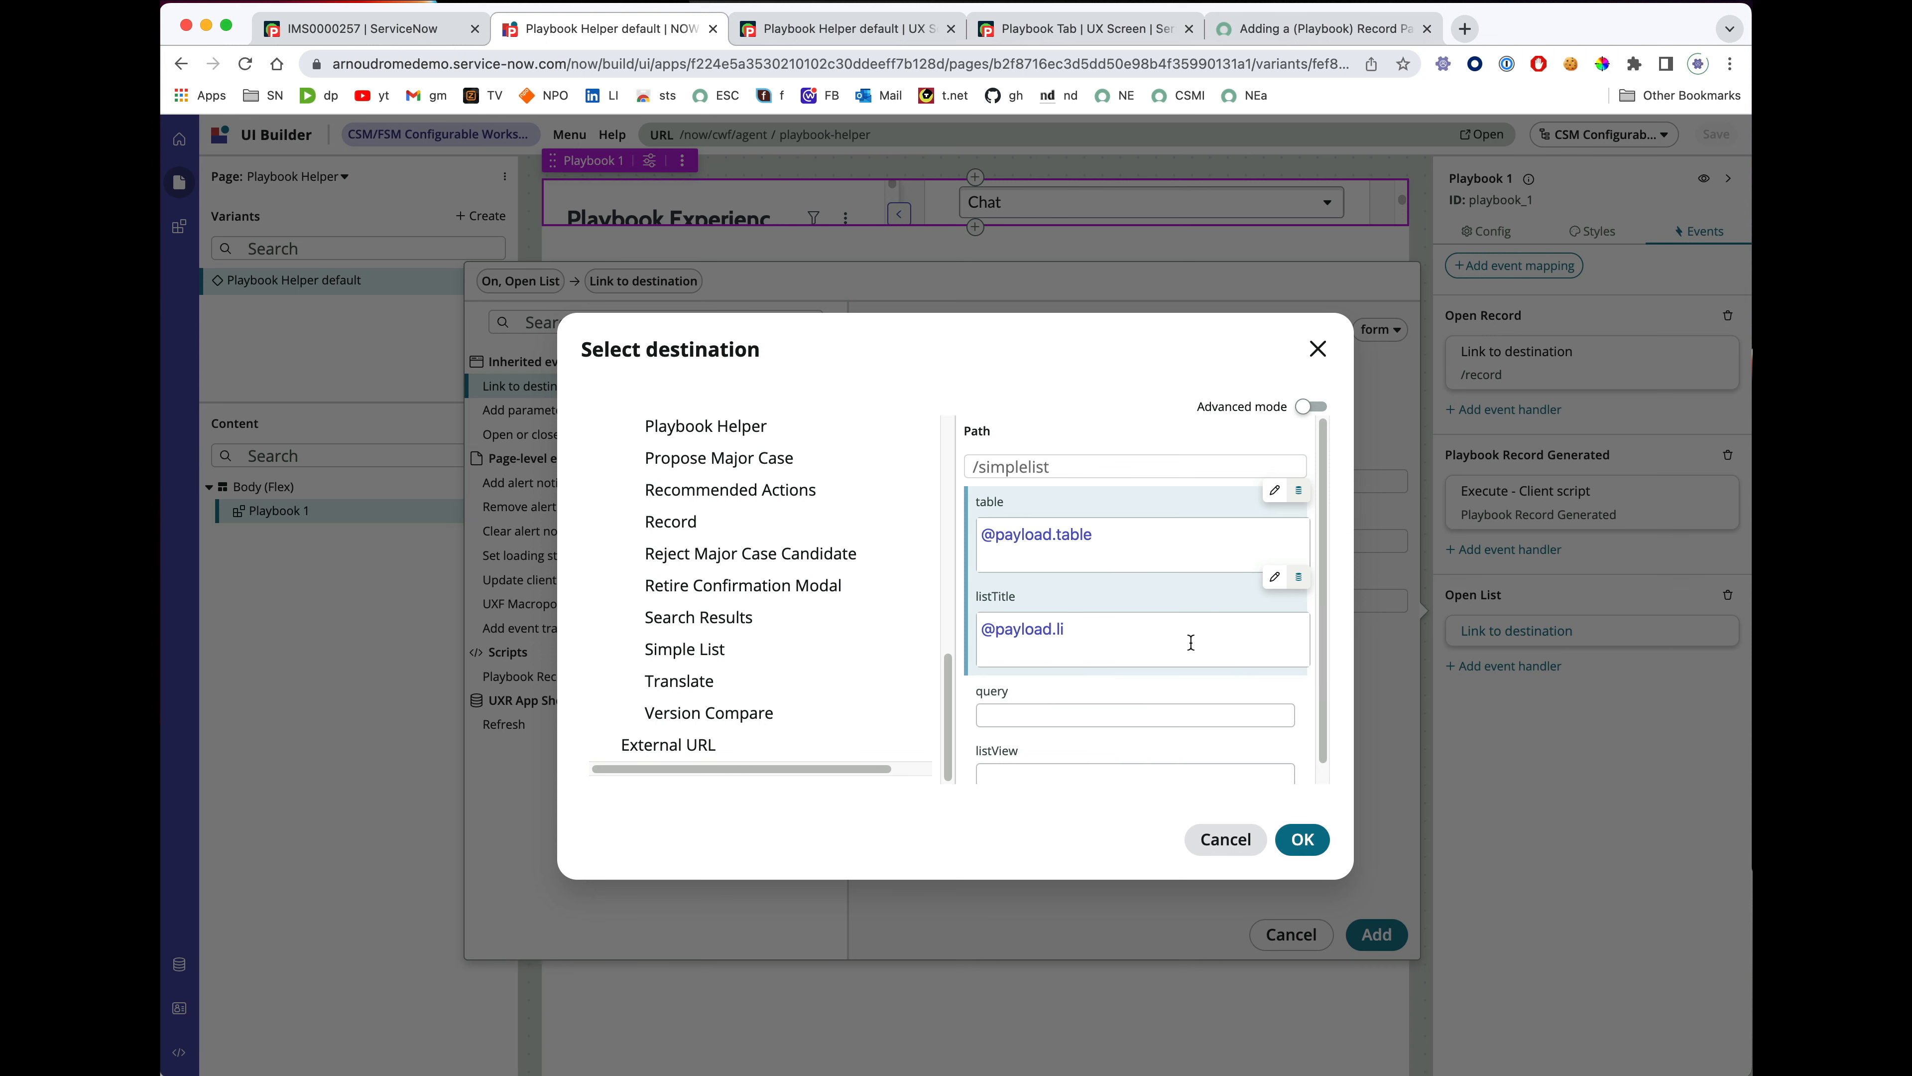
pyautogui.write('simp')
pyautogui.write('l')
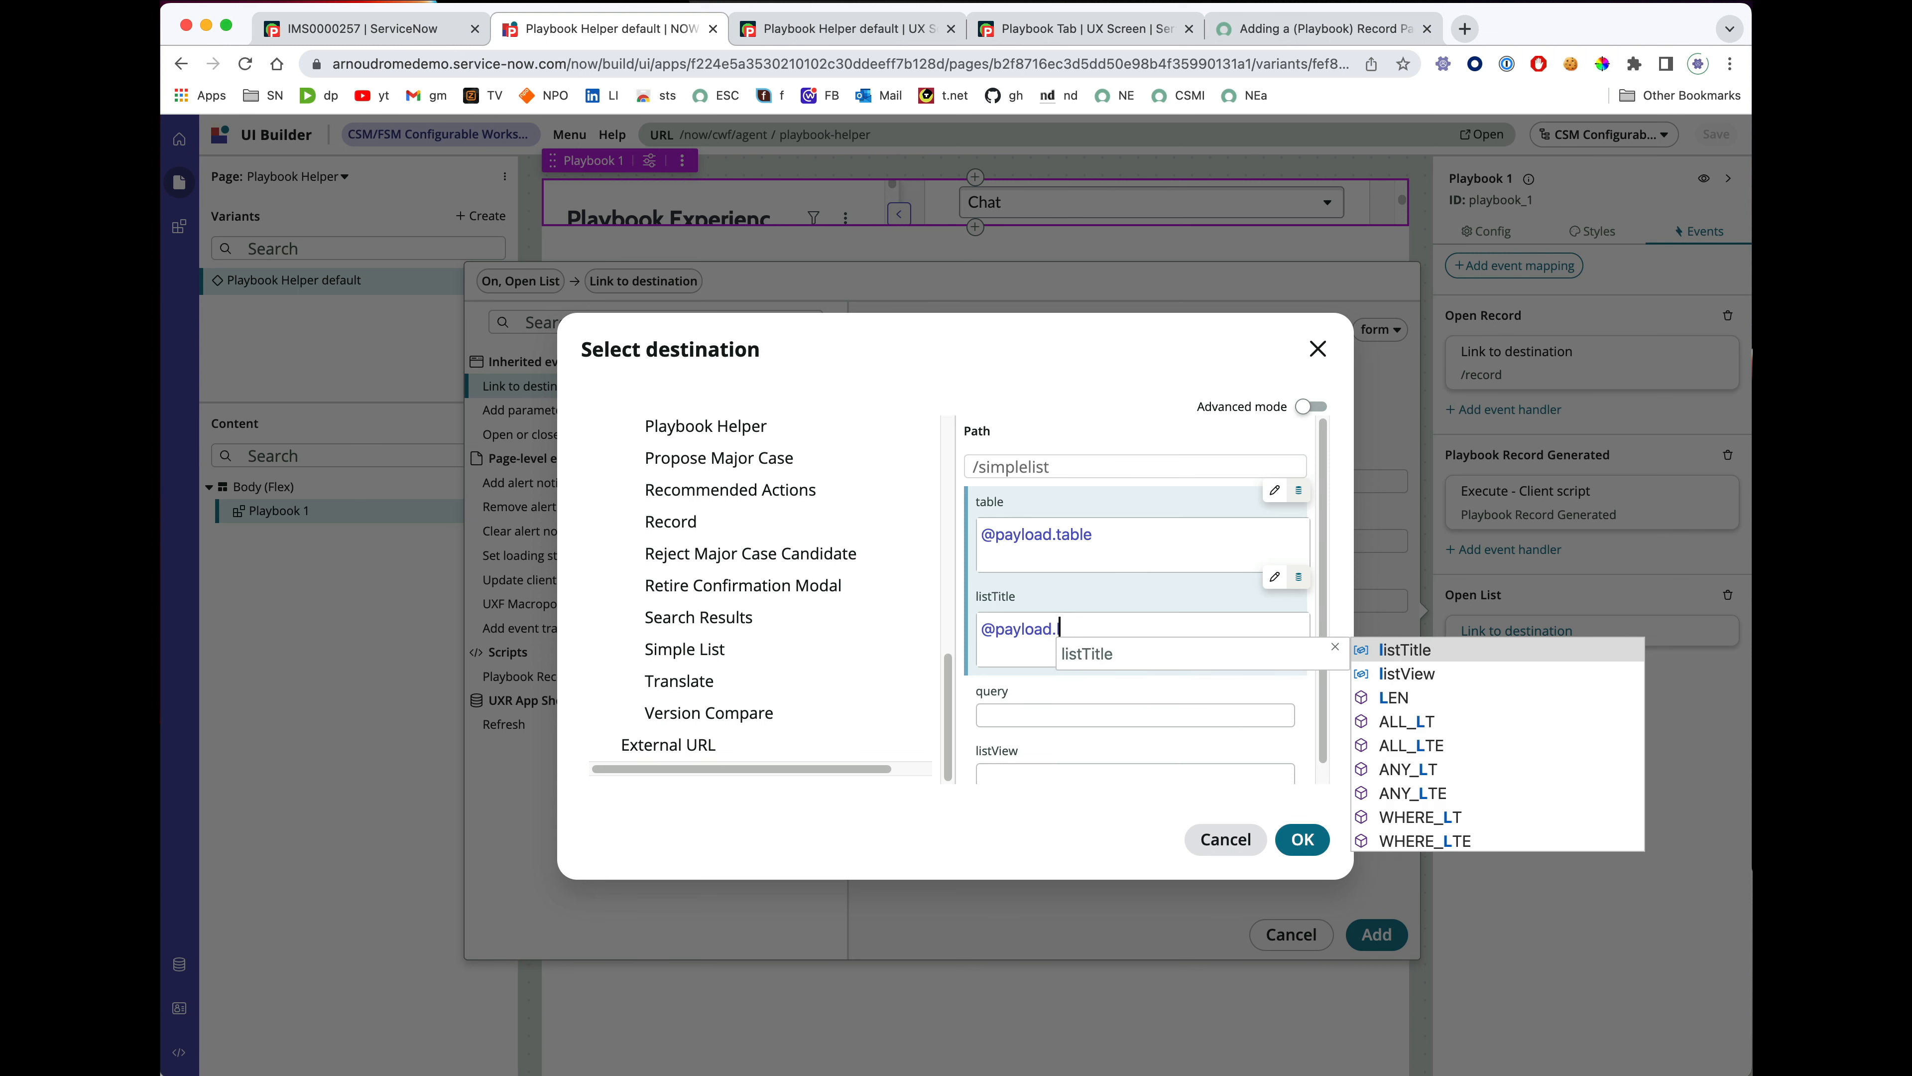
pyautogui.press('Return')
pyautogui.click(1171, 713)
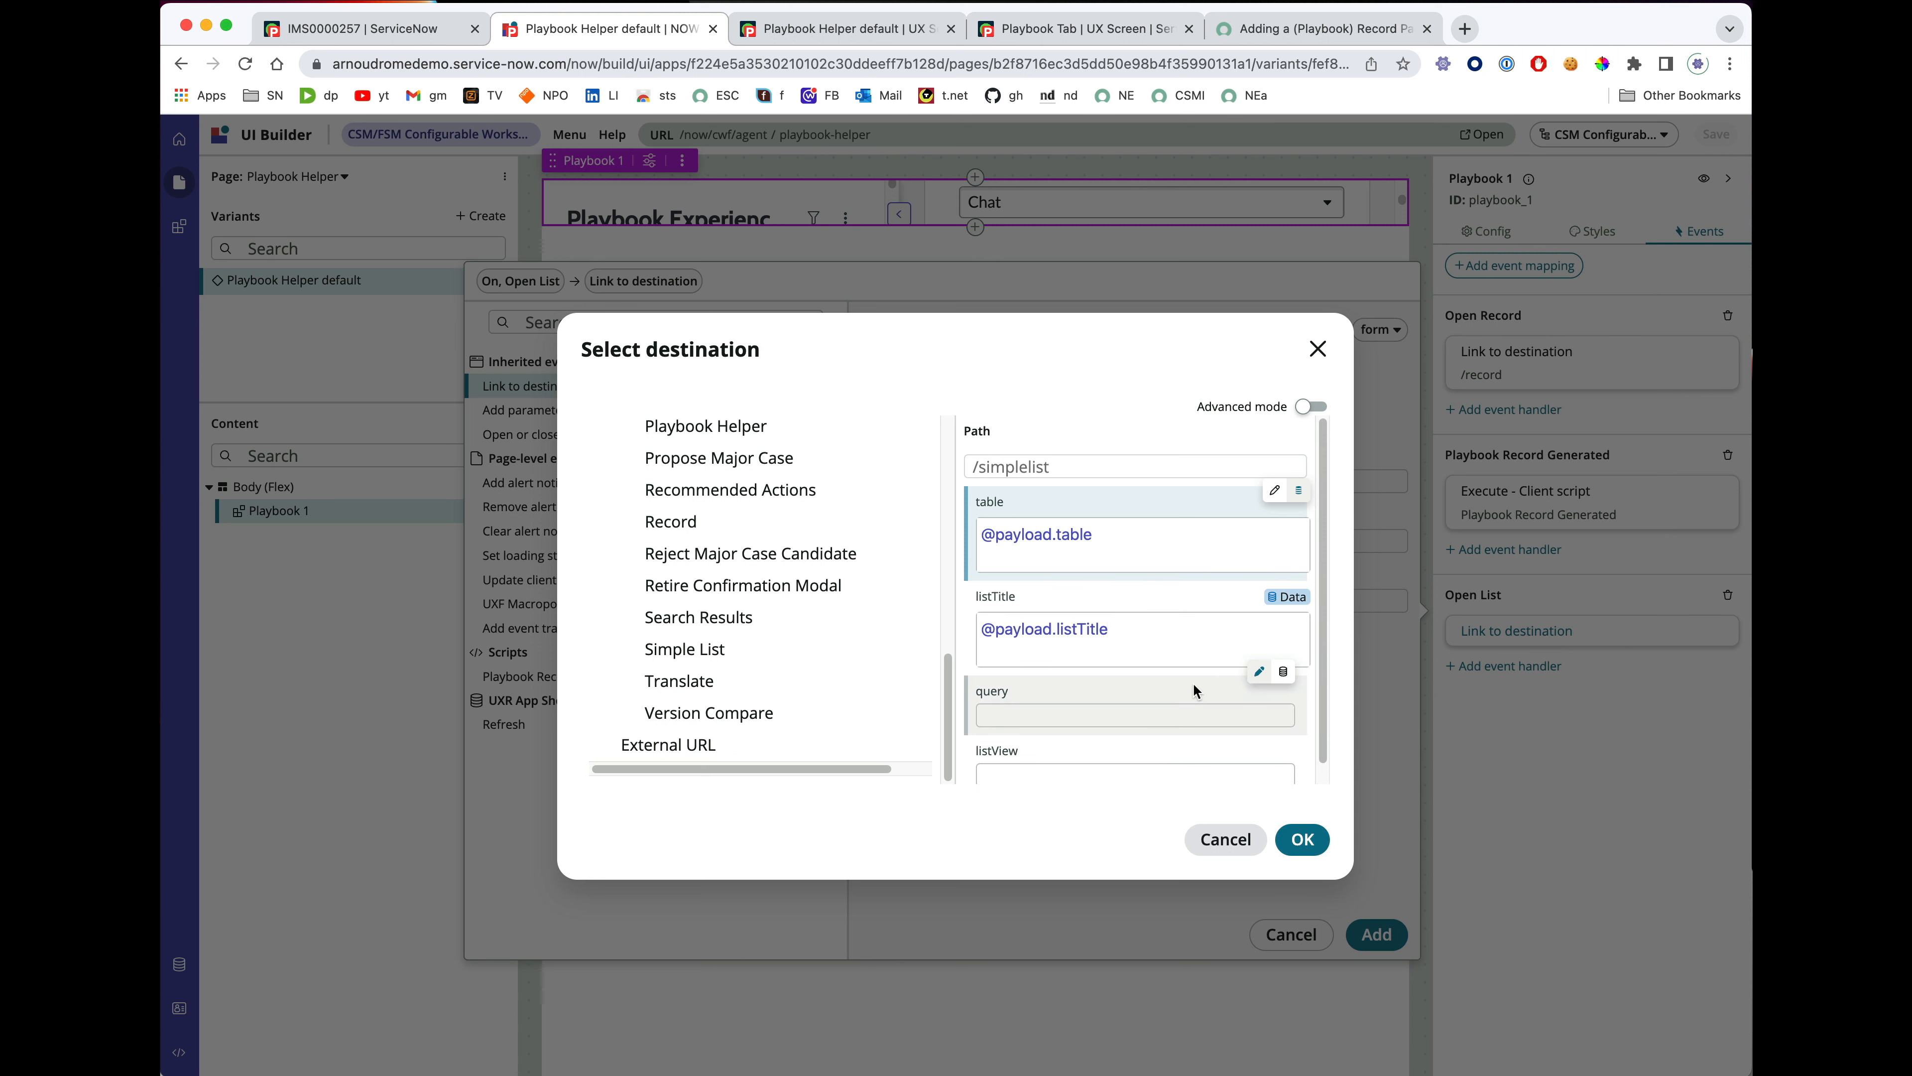
pyautogui.write('@')
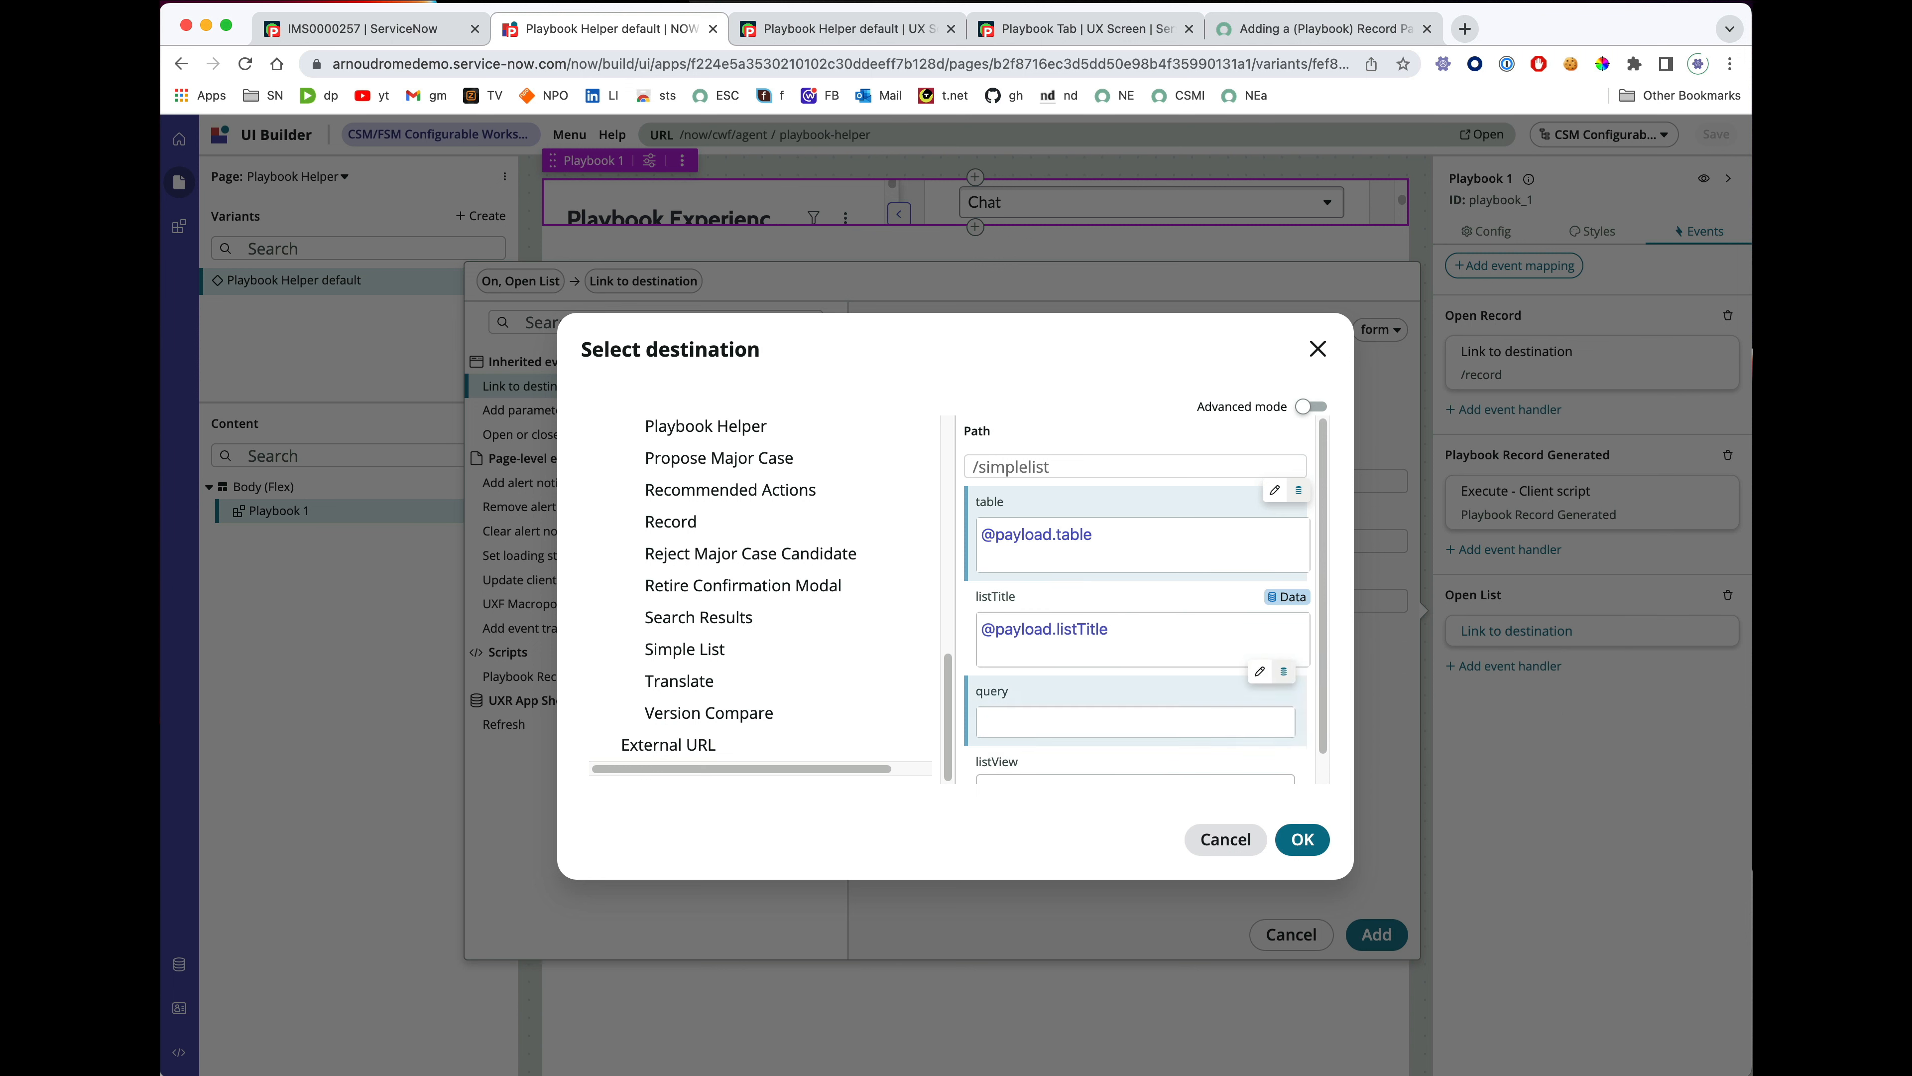
pyautogui.write('@')
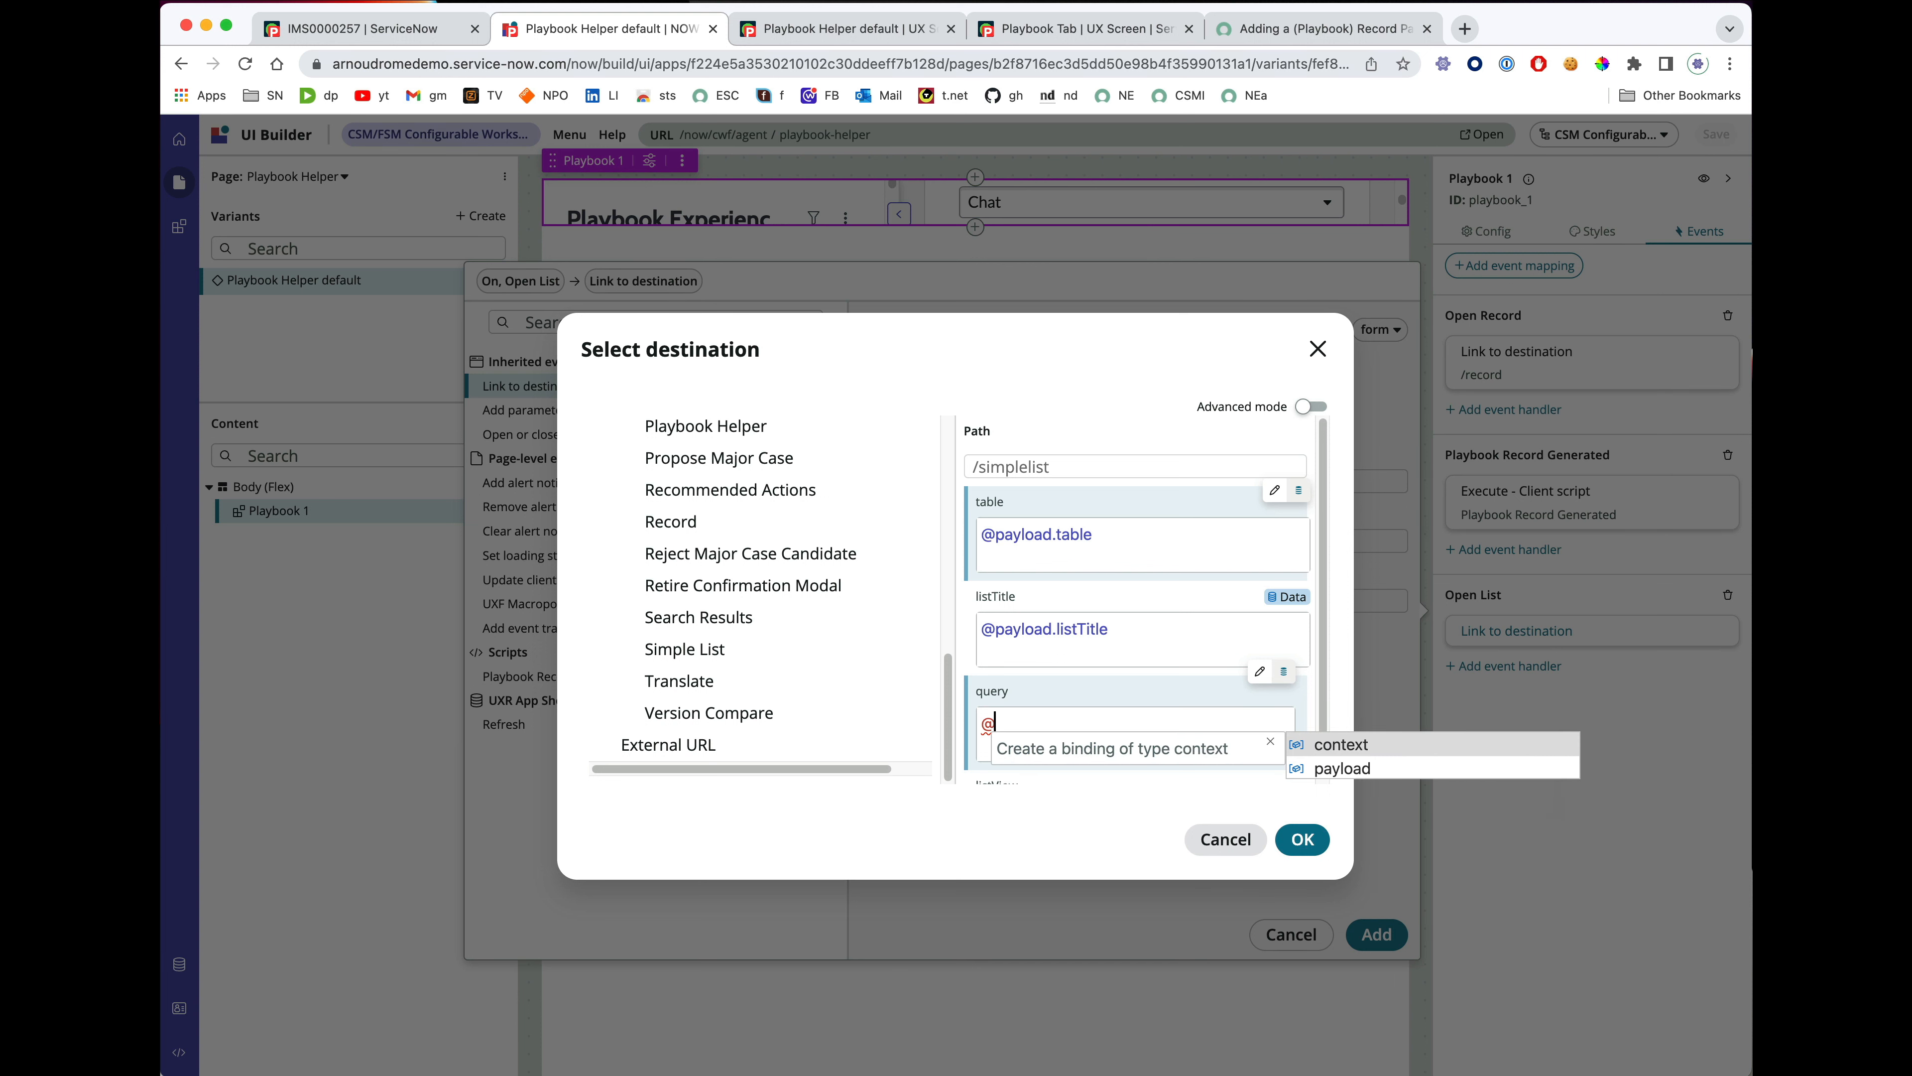
pyautogui.press('Down')
pyautogui.press('Return')
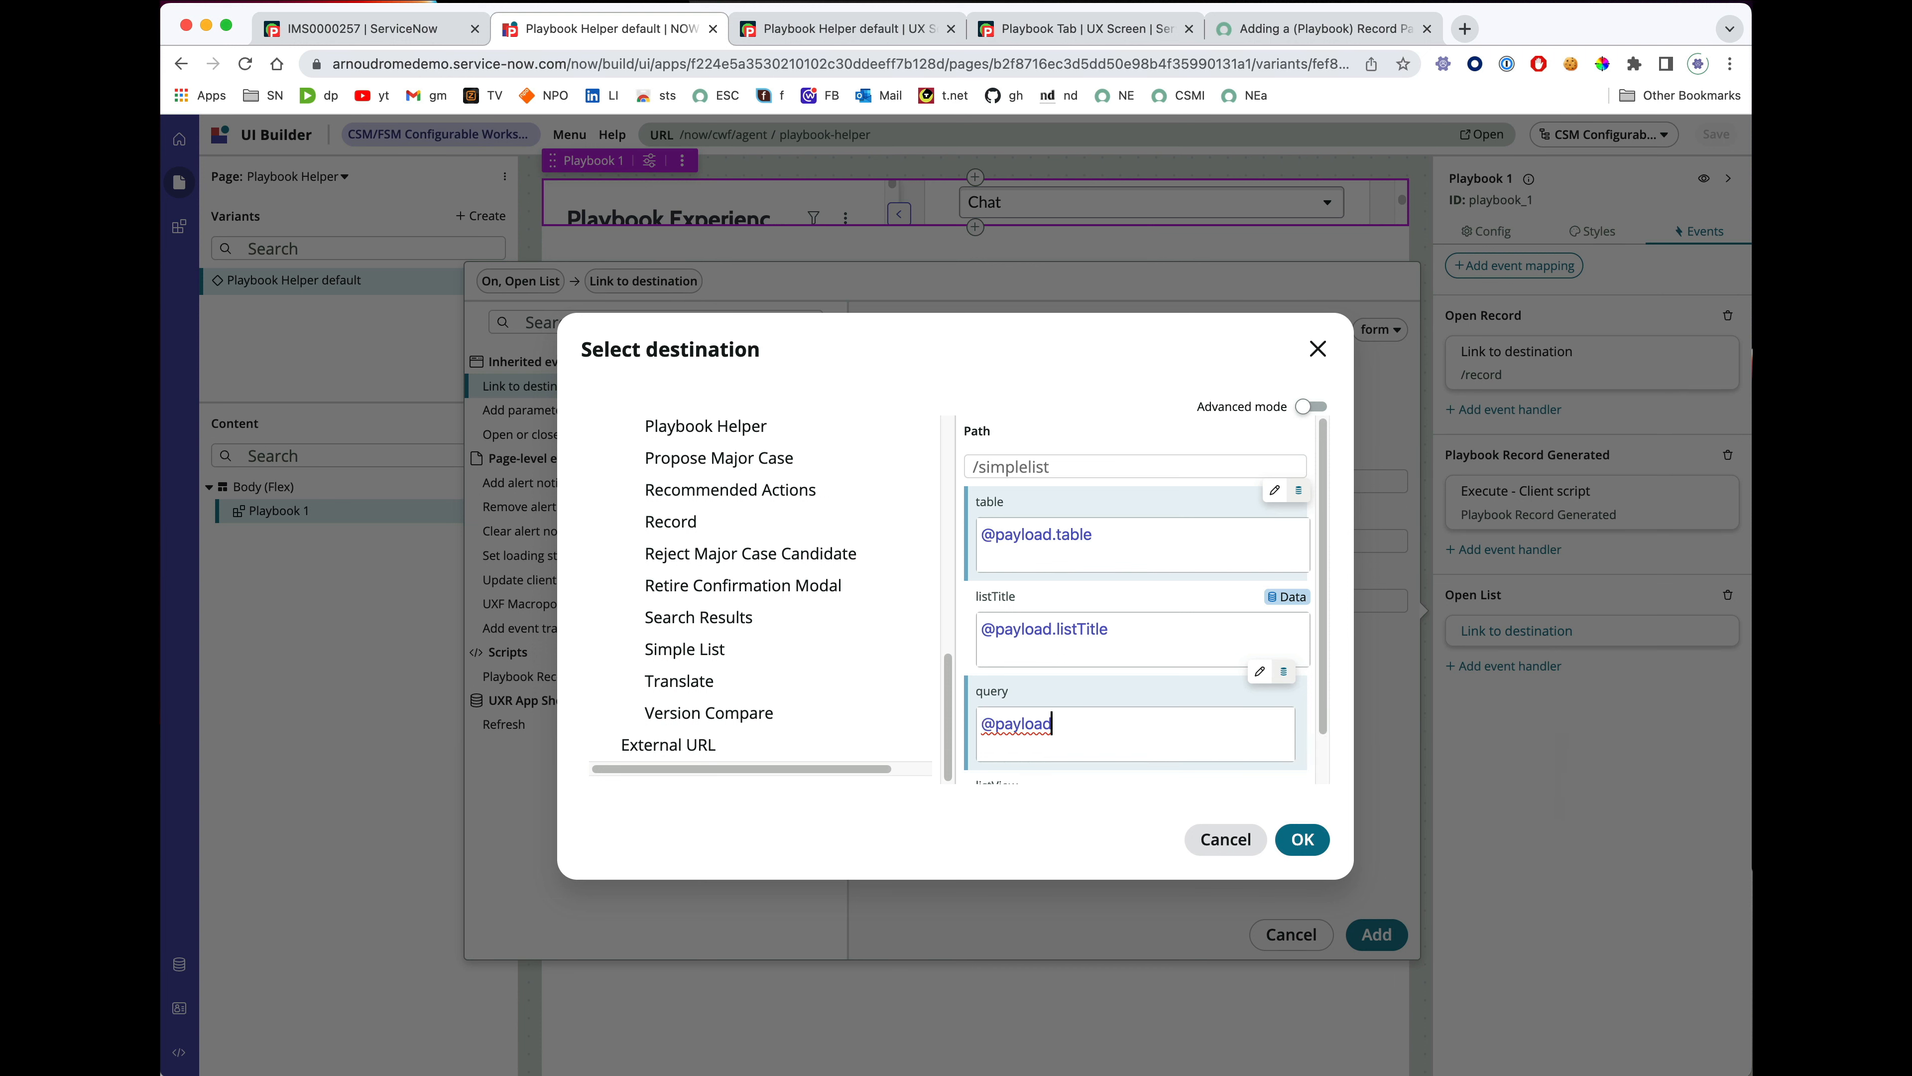
pyautogui.write('.')
pyautogui.press('Down')
pyautogui.press('Down')
pyautogui.press('Down')
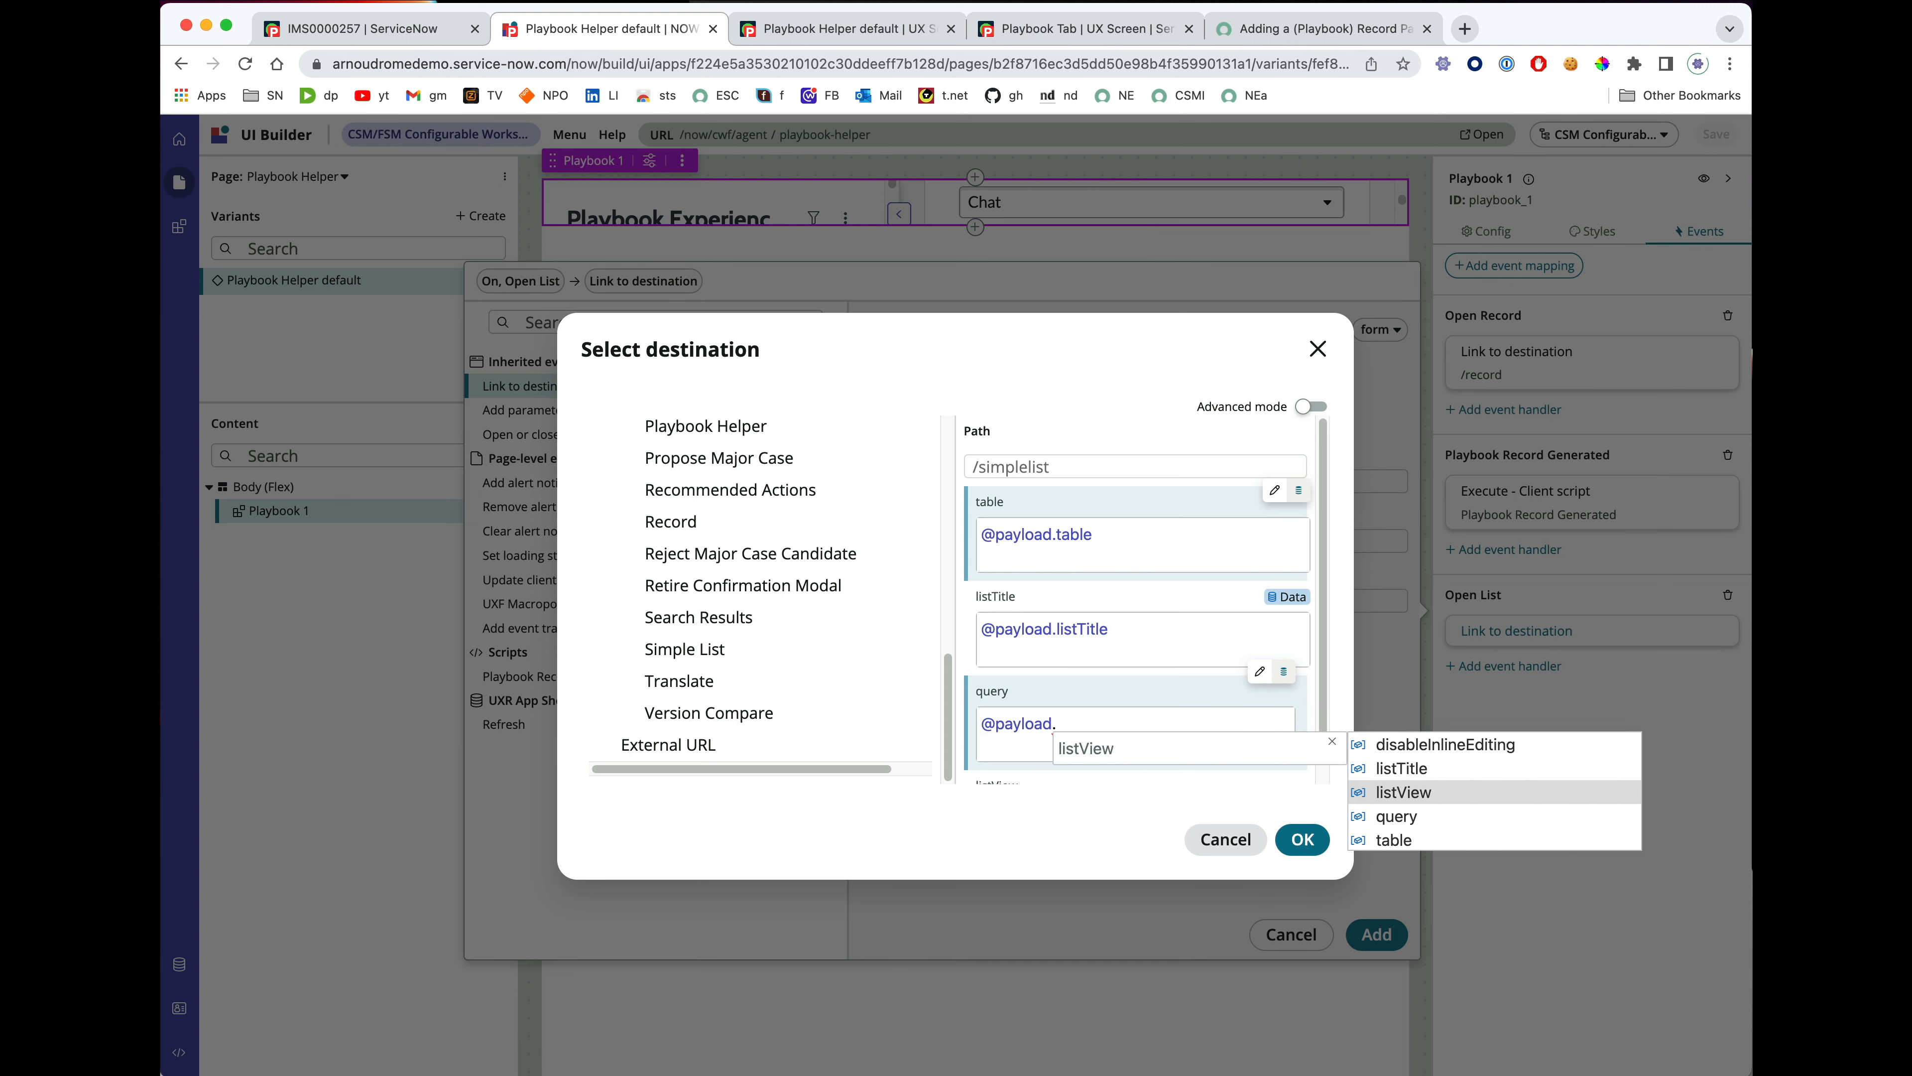
pyautogui.press('Return')
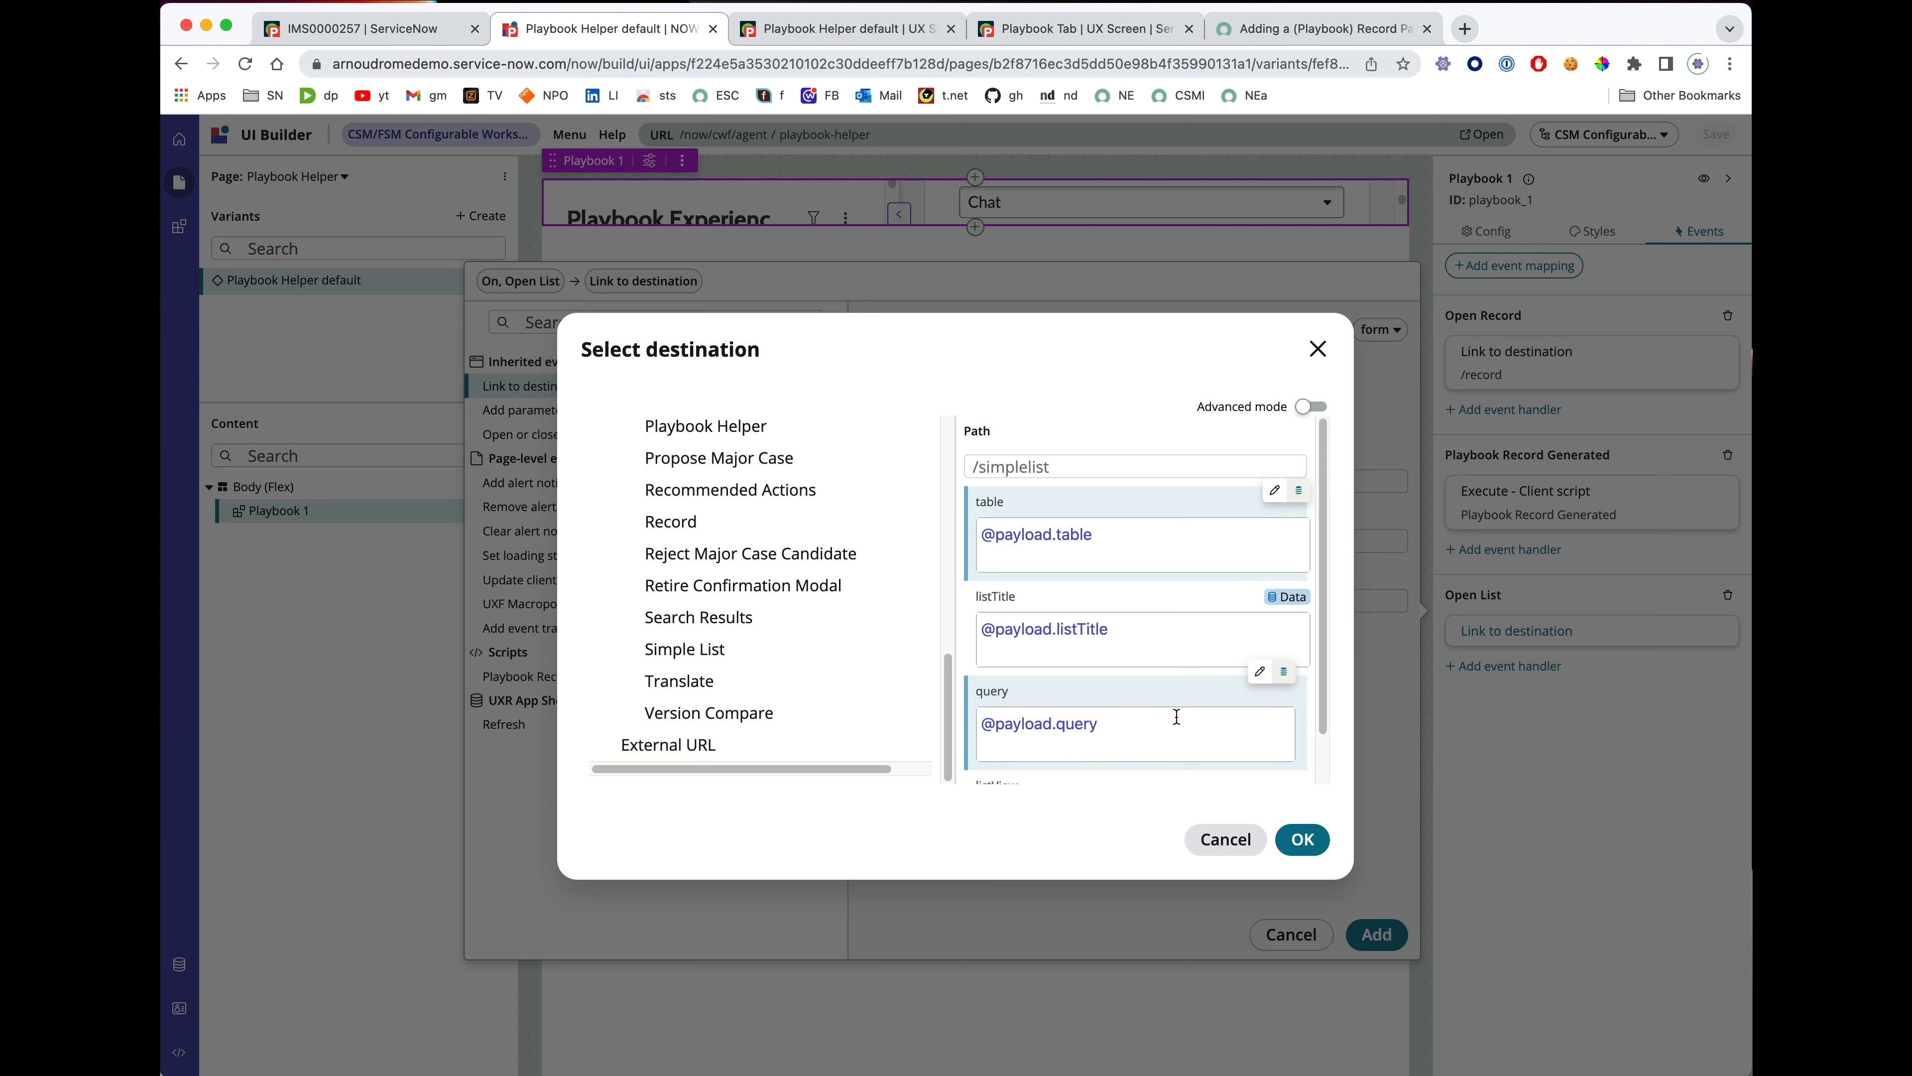
pyautogui.scroll(-1, 1201, 687)
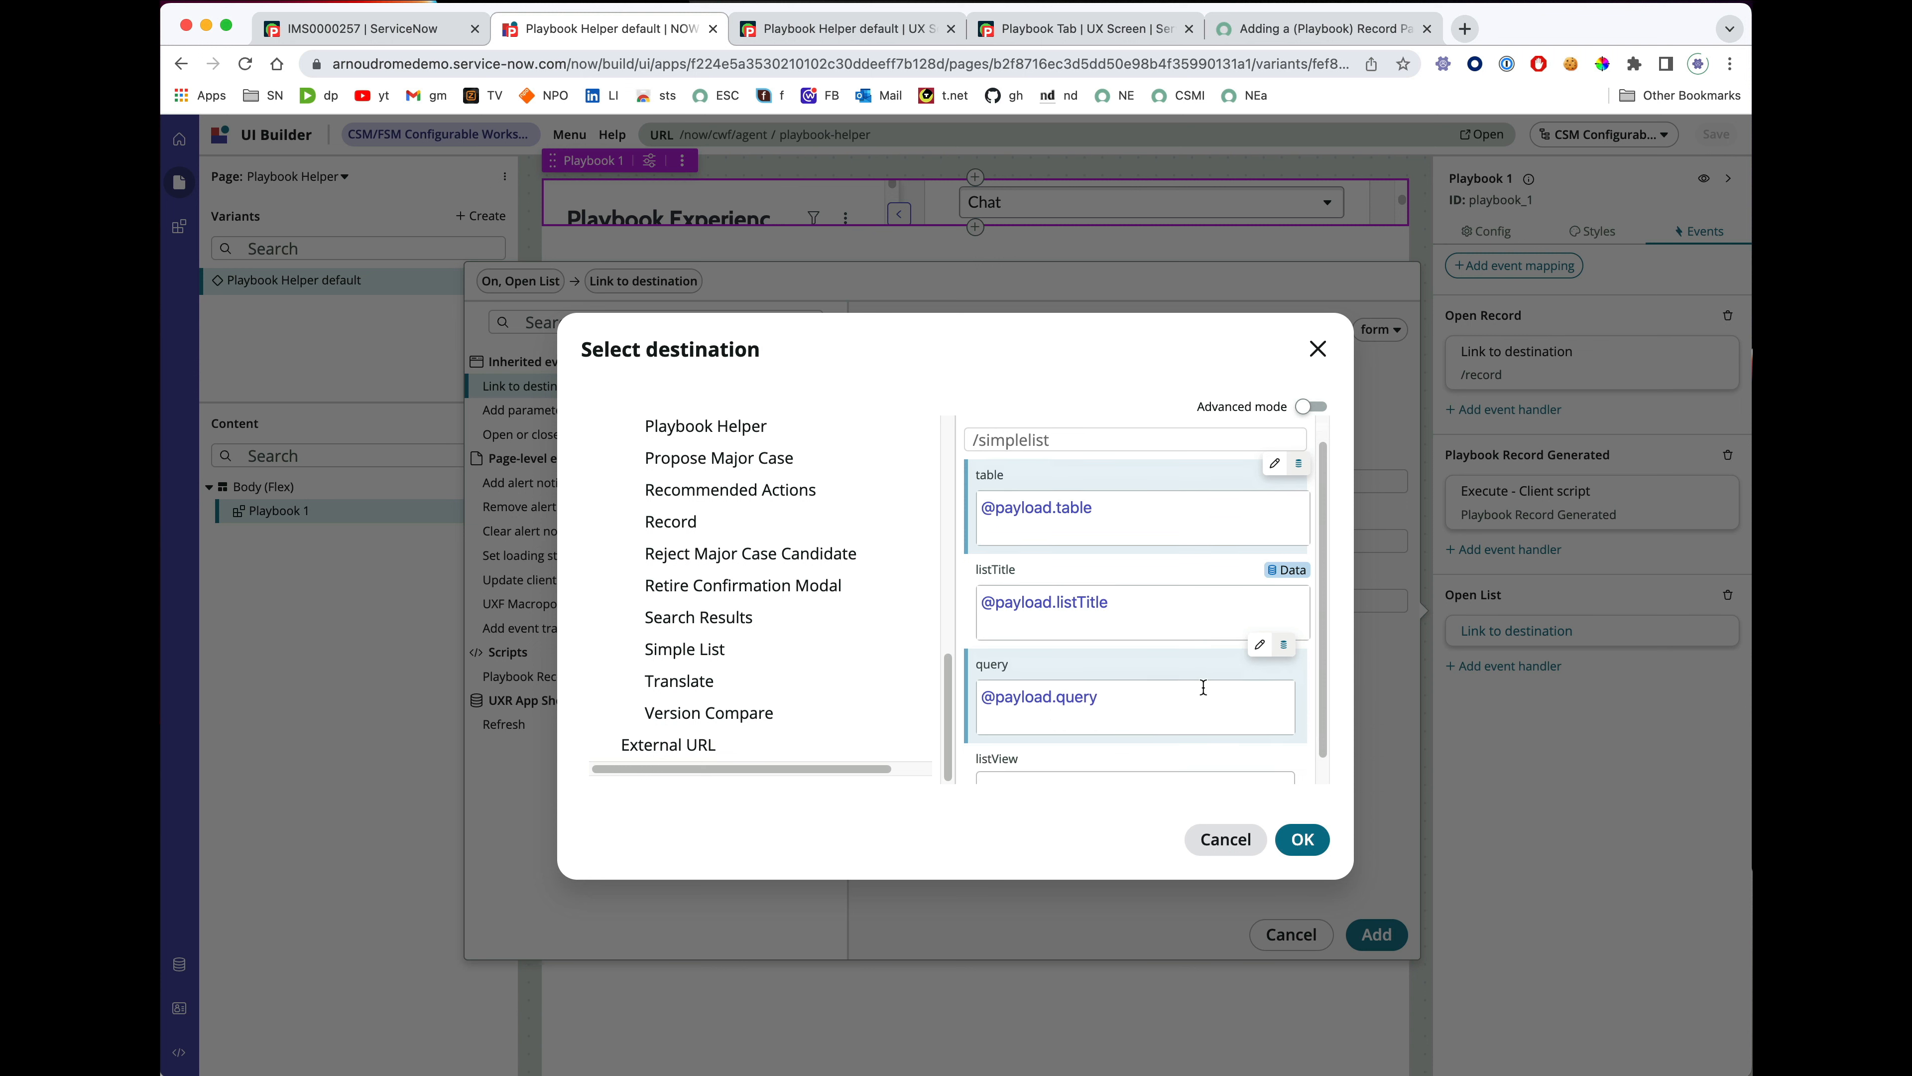
pyautogui.click(1119, 777)
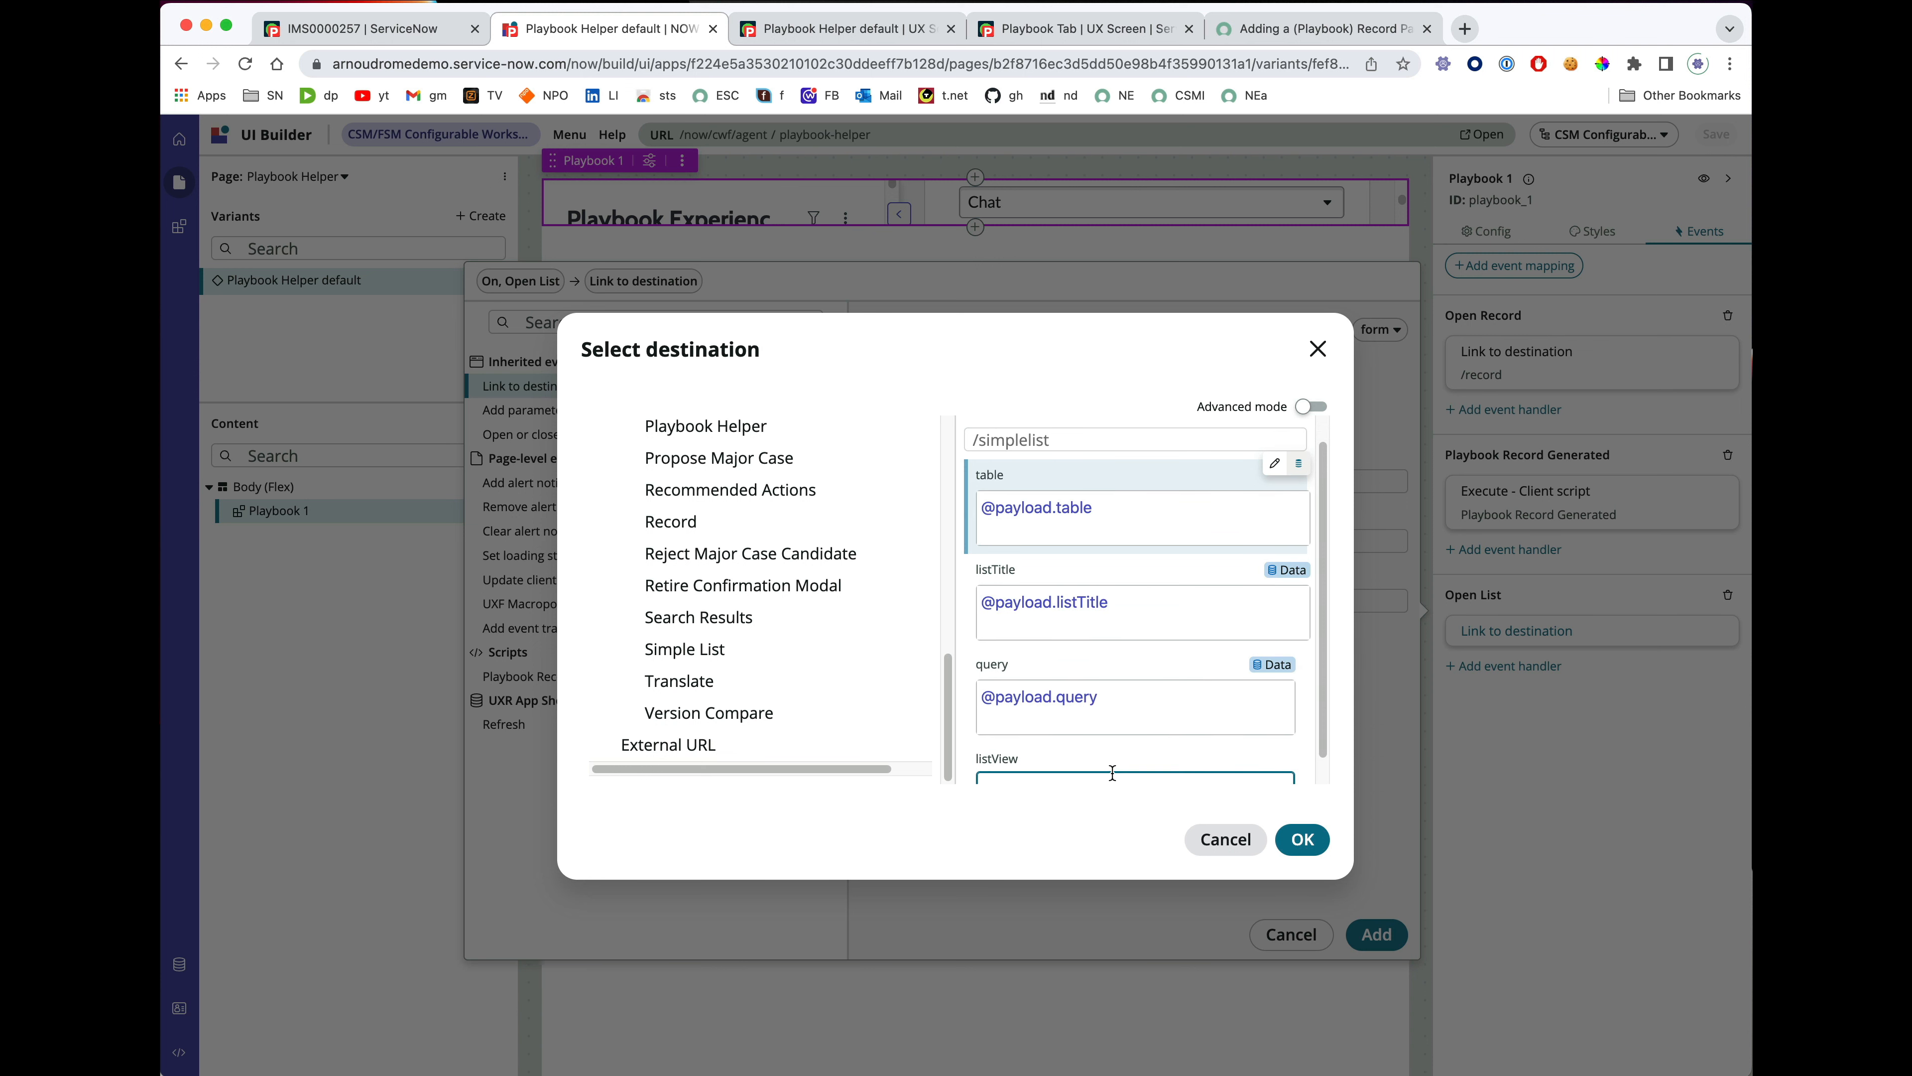
pyautogui.scroll(-1, 1112, 773)
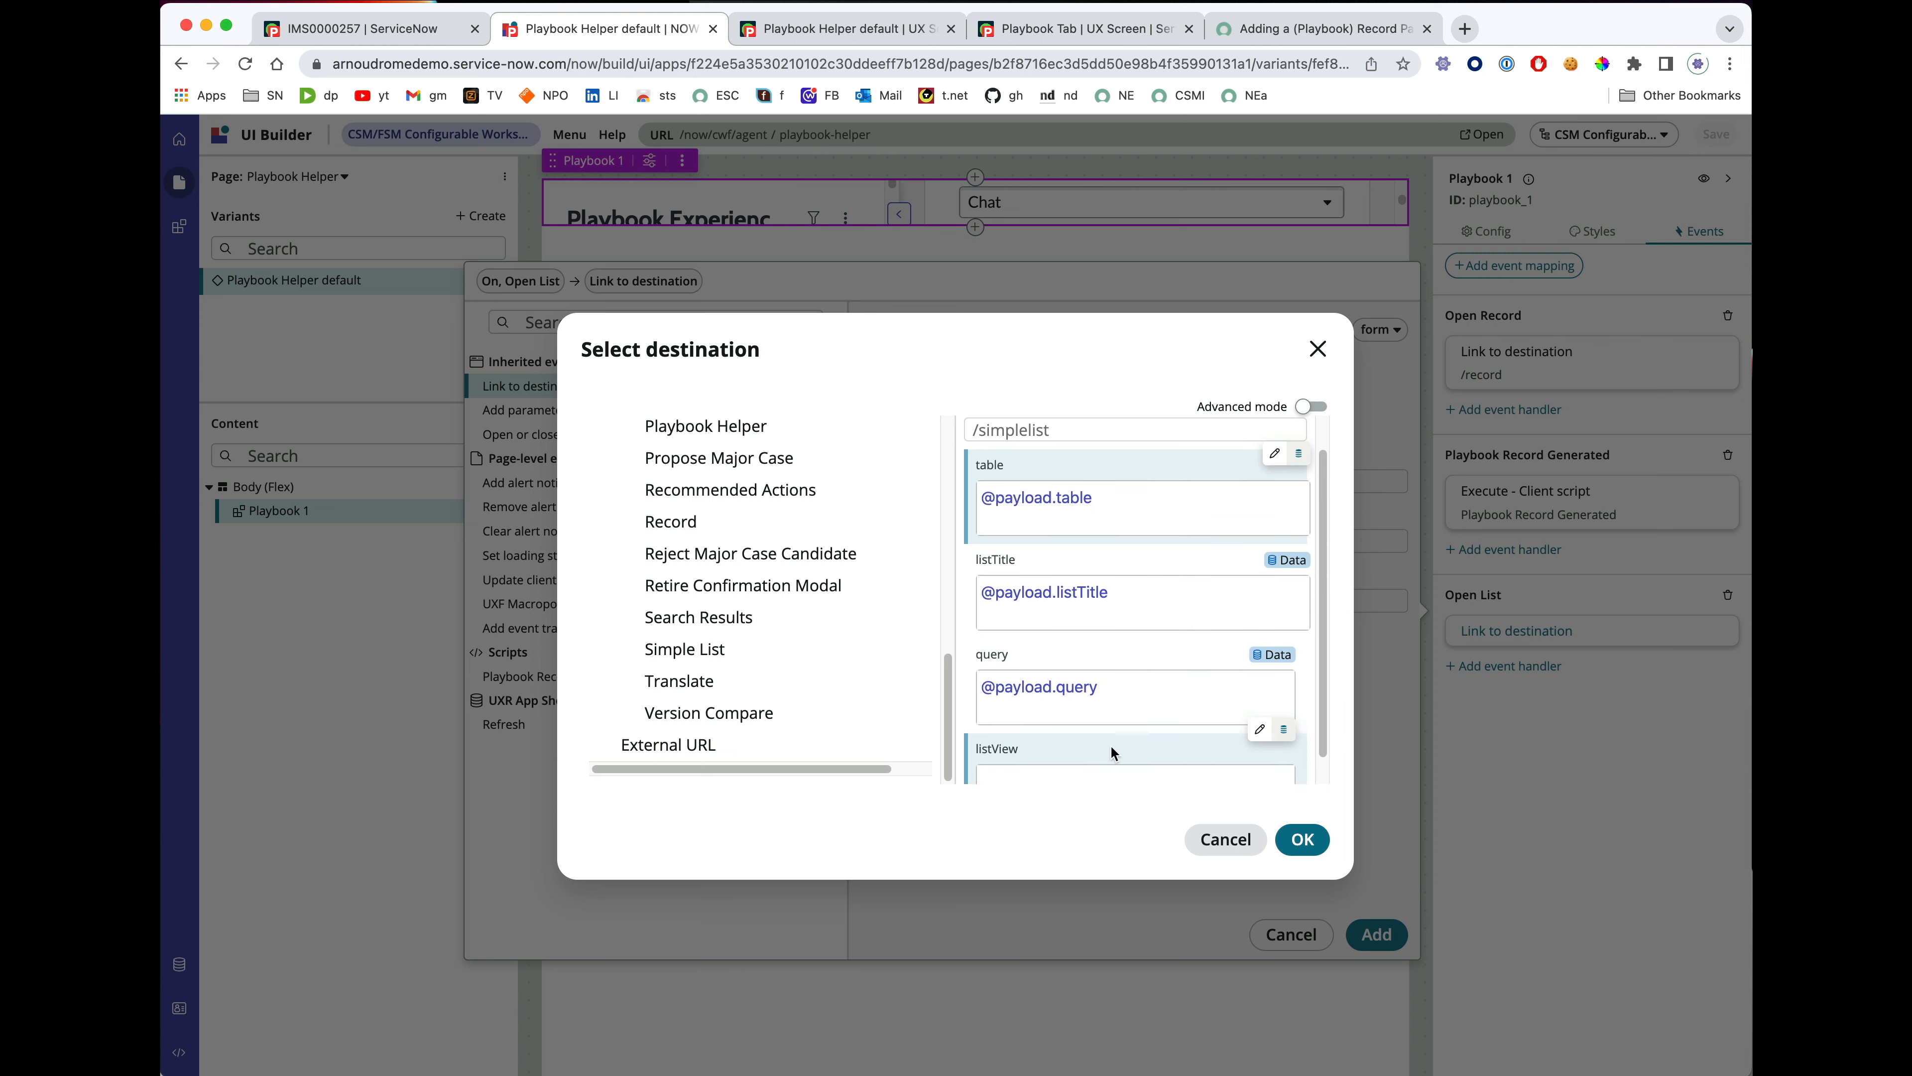
pyautogui.write('@')
pyautogui.press('Down')
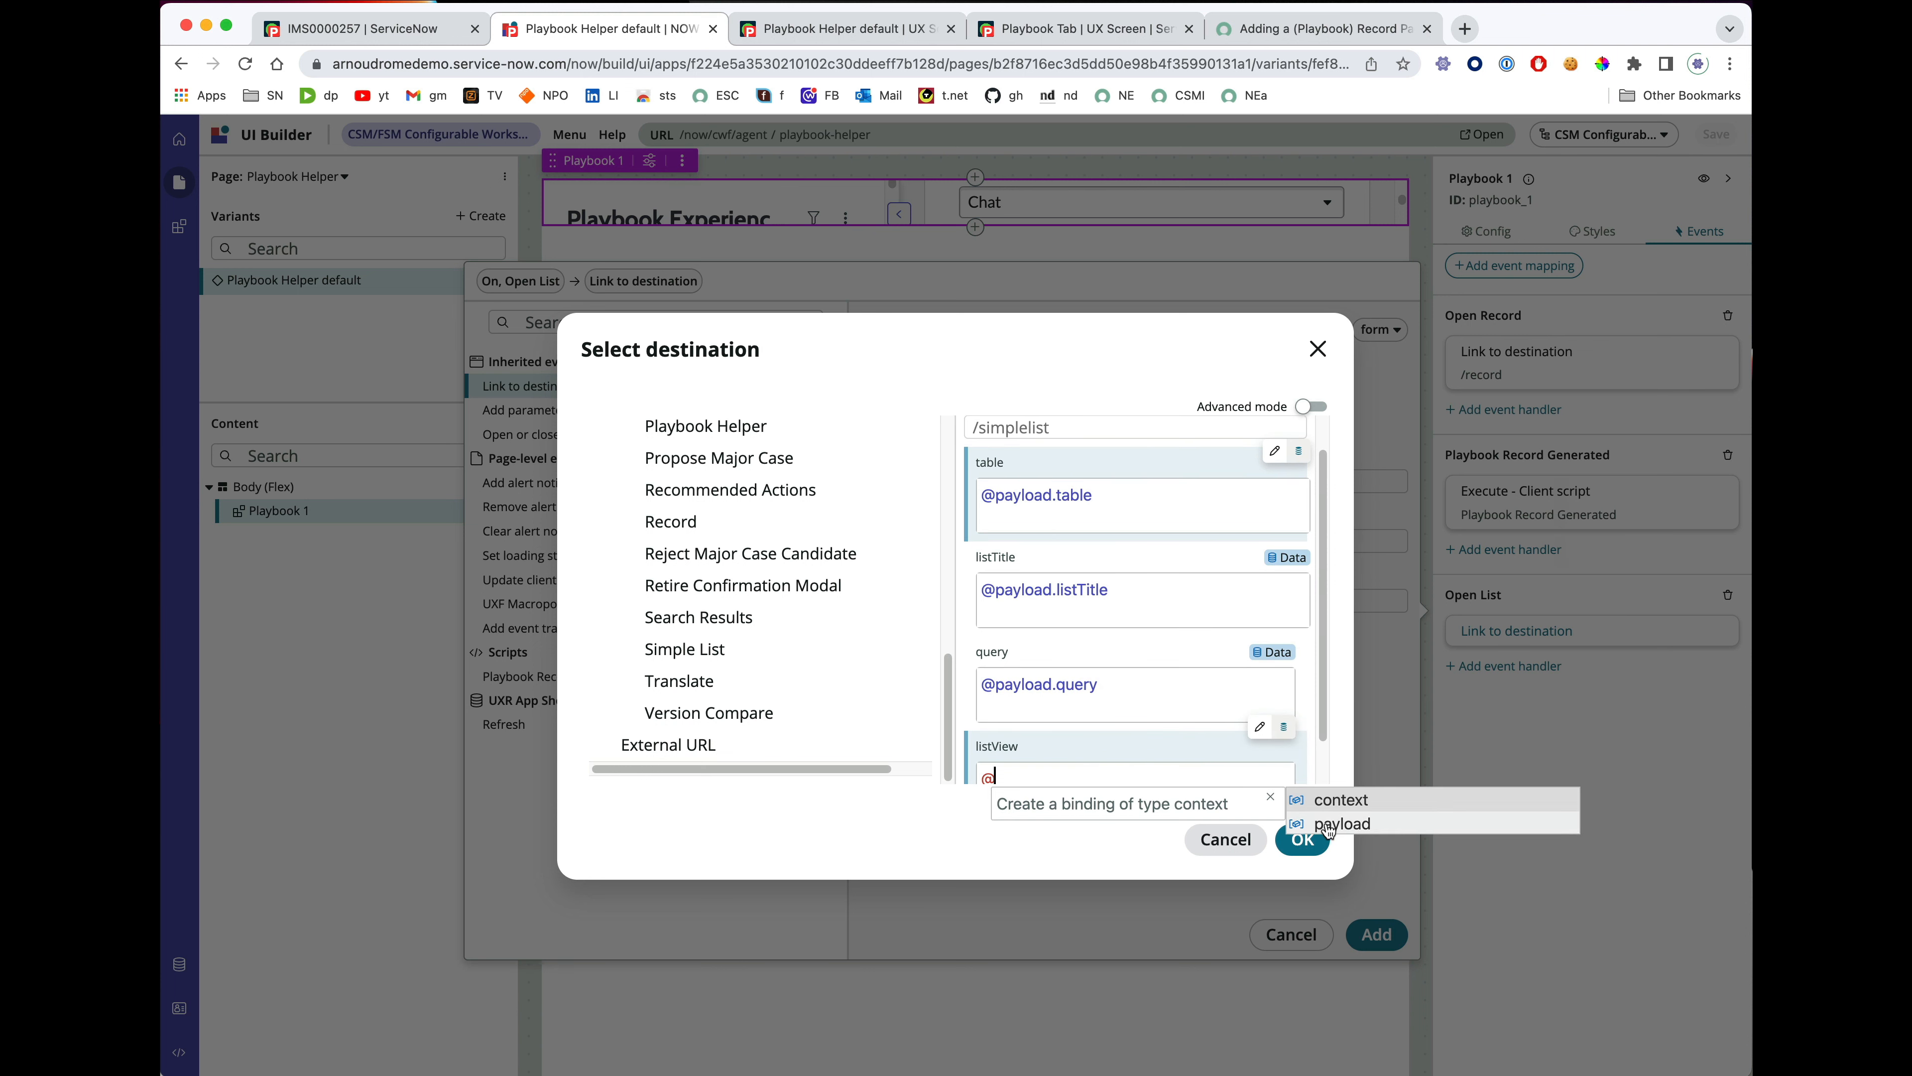
pyautogui.press('Return')
pyautogui.write('.')
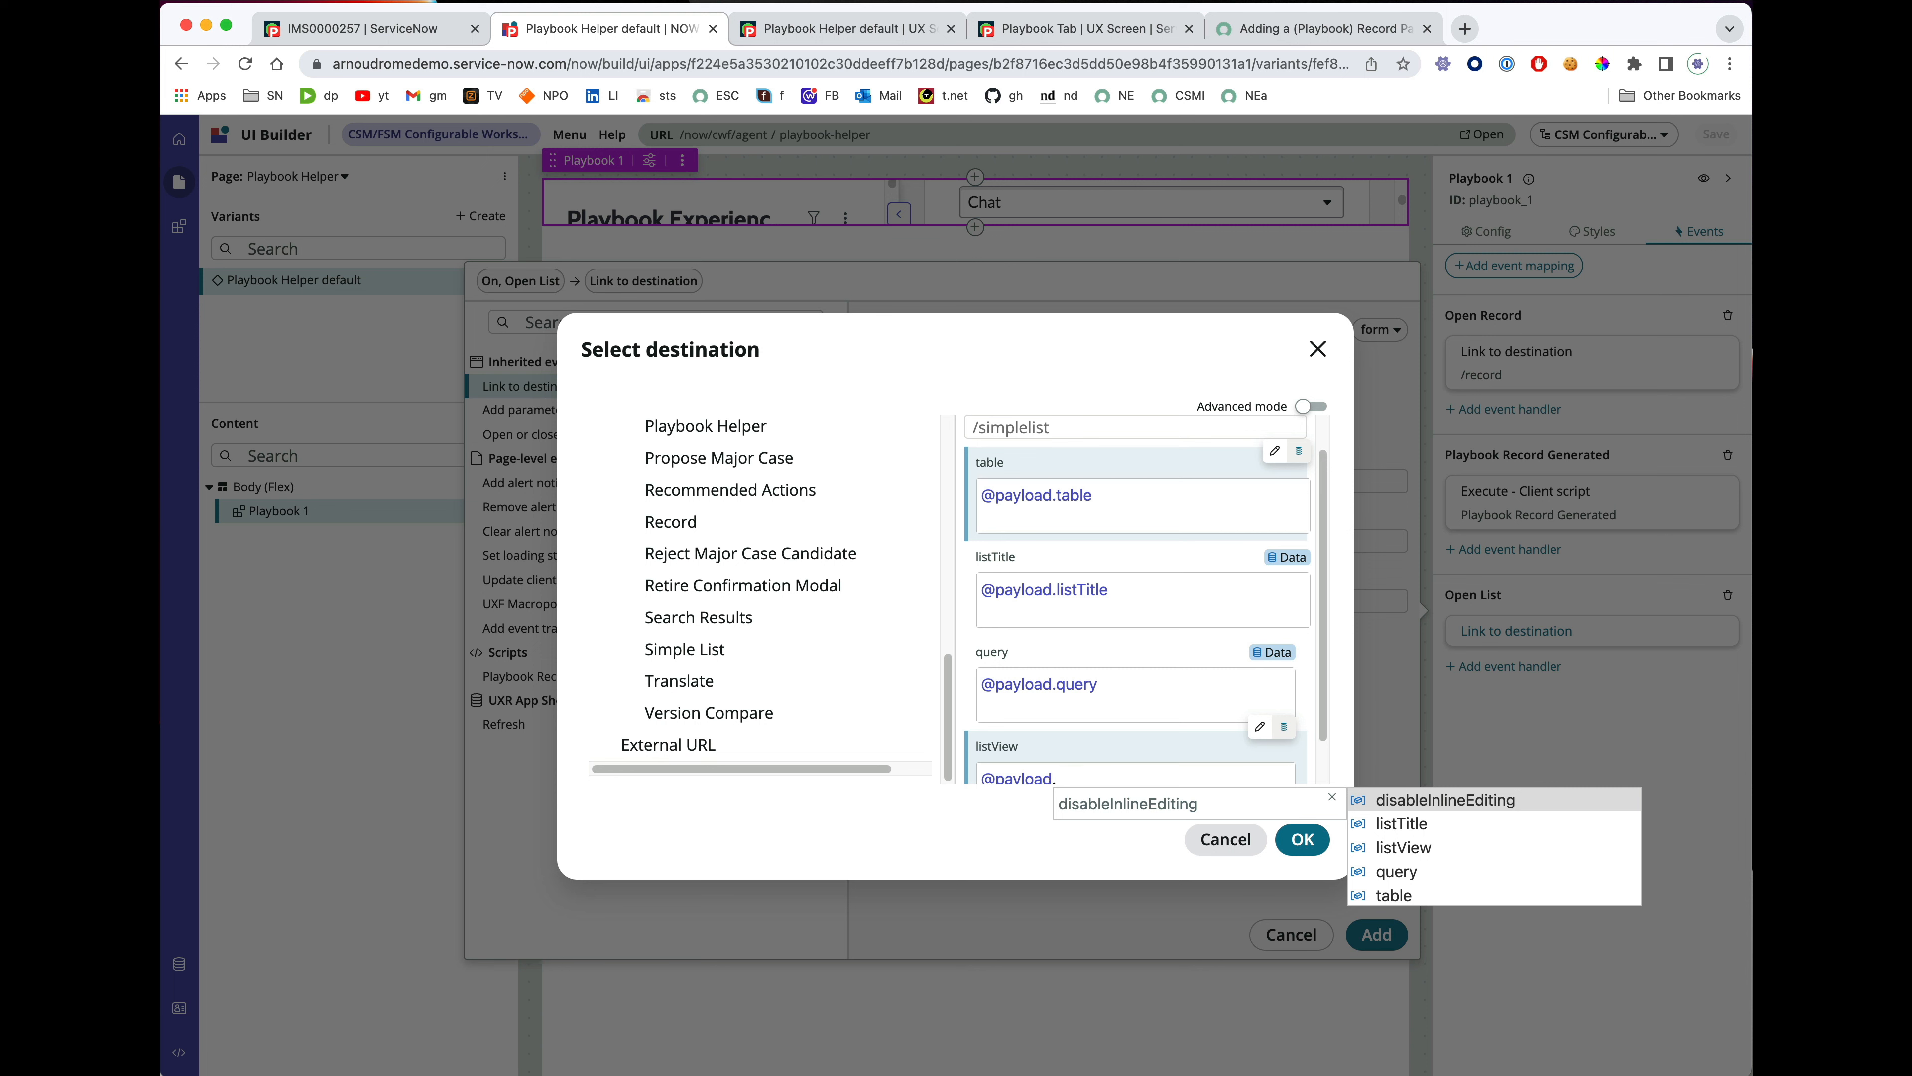
pyautogui.click(1393, 847)
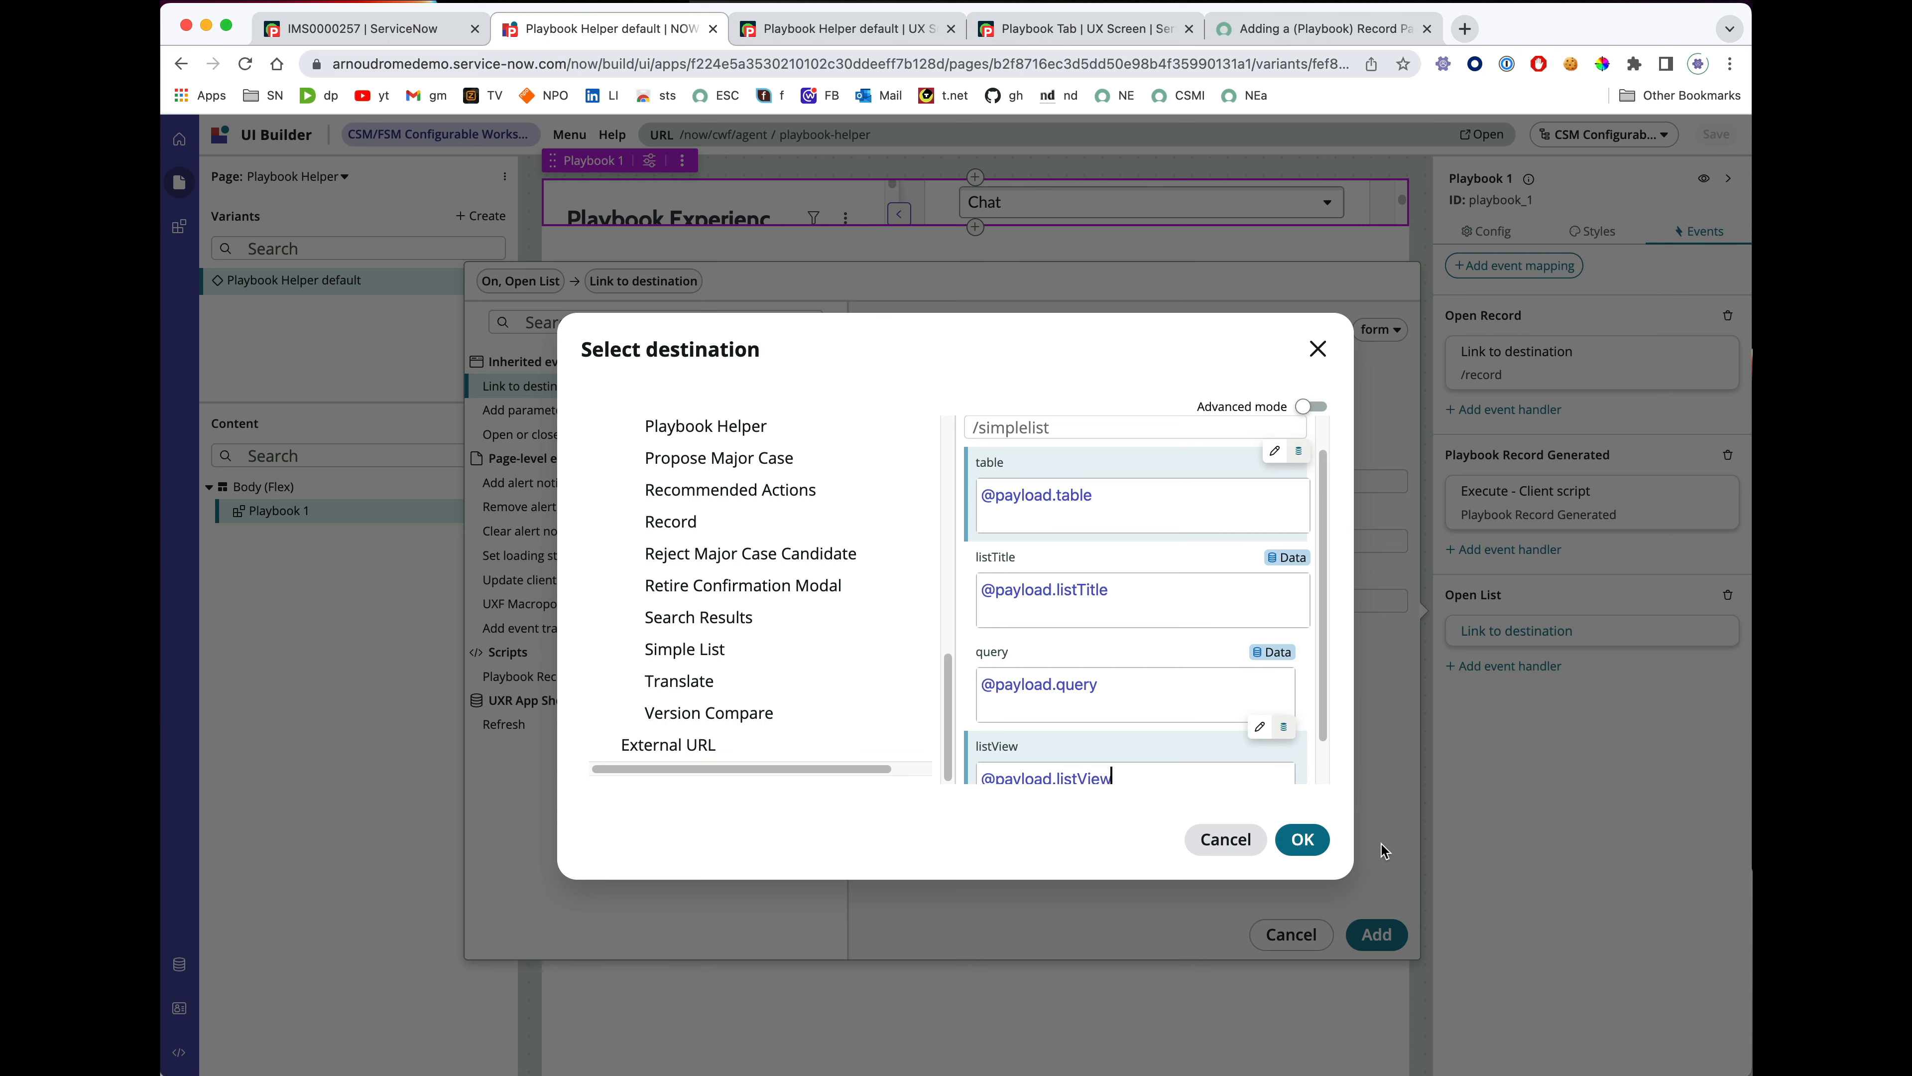
pyautogui.scroll(-1, 1122, 708)
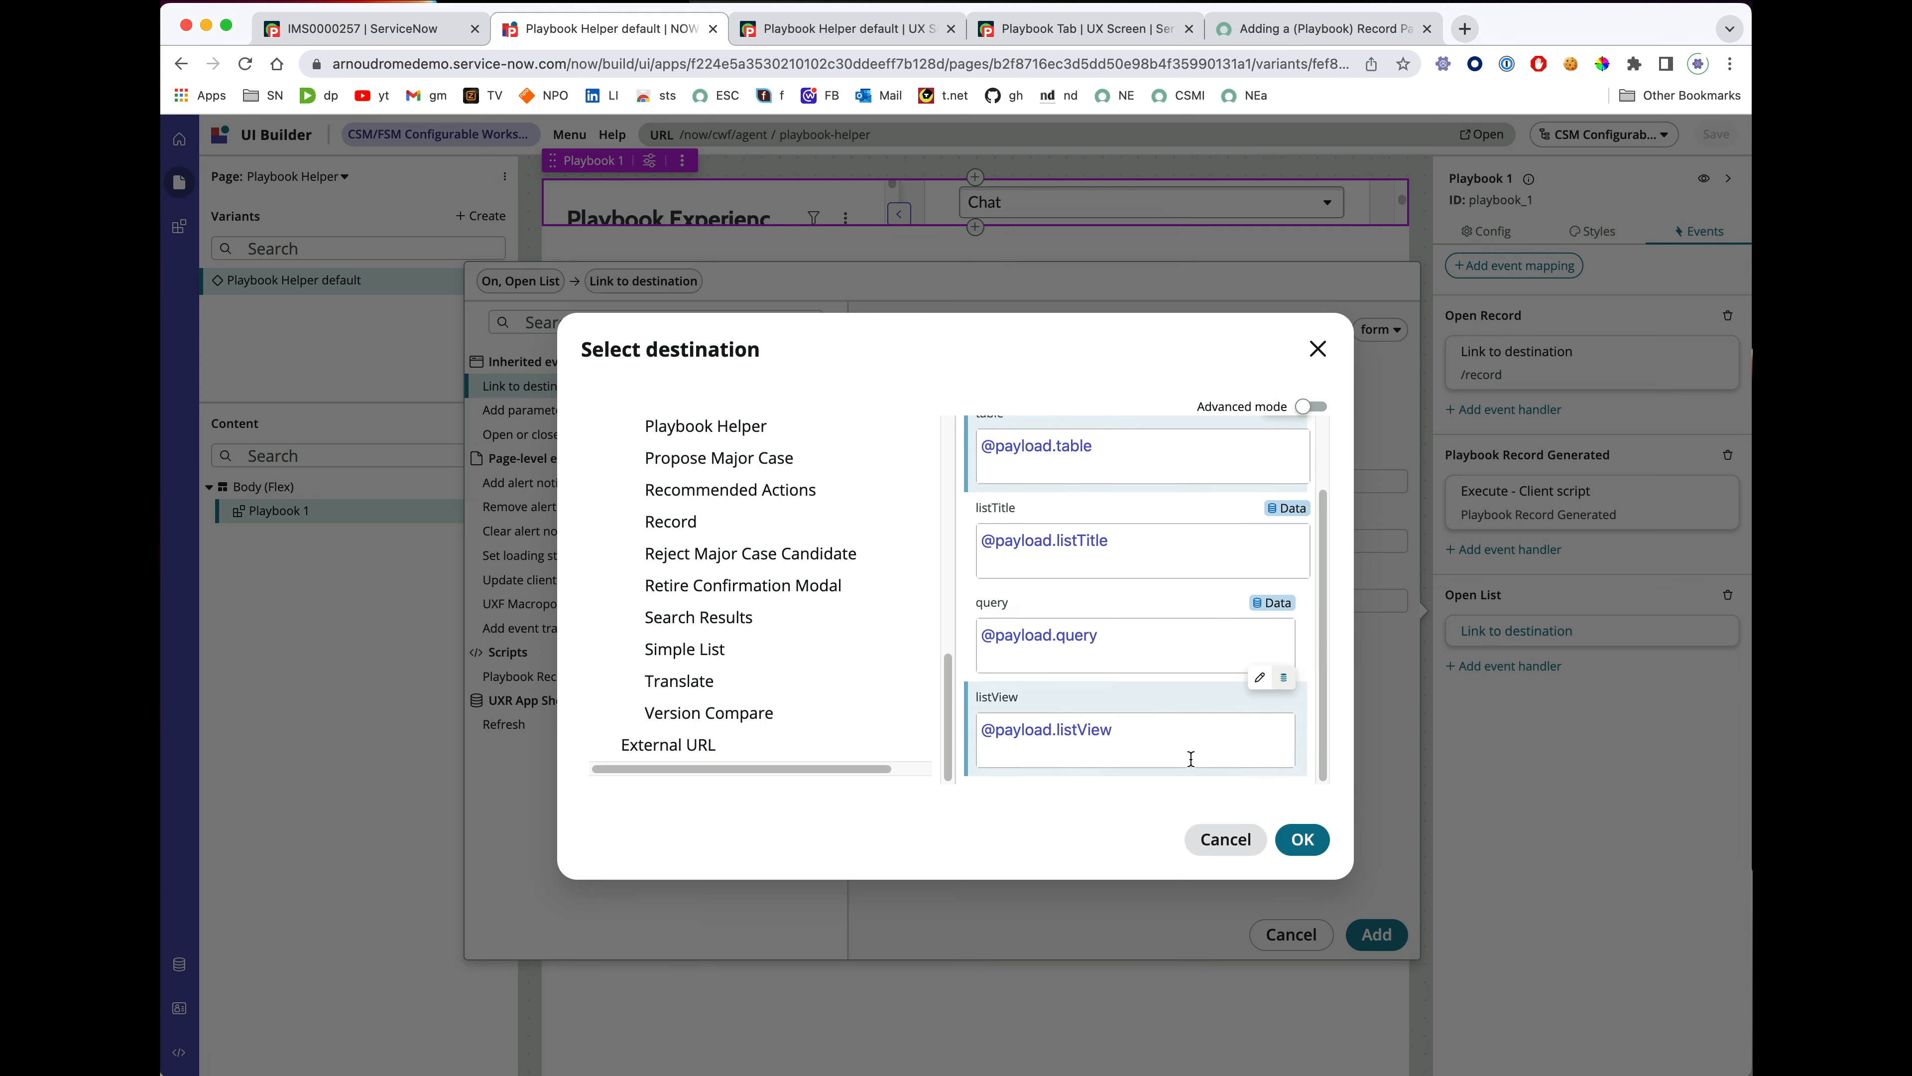
pyautogui.click(1298, 839)
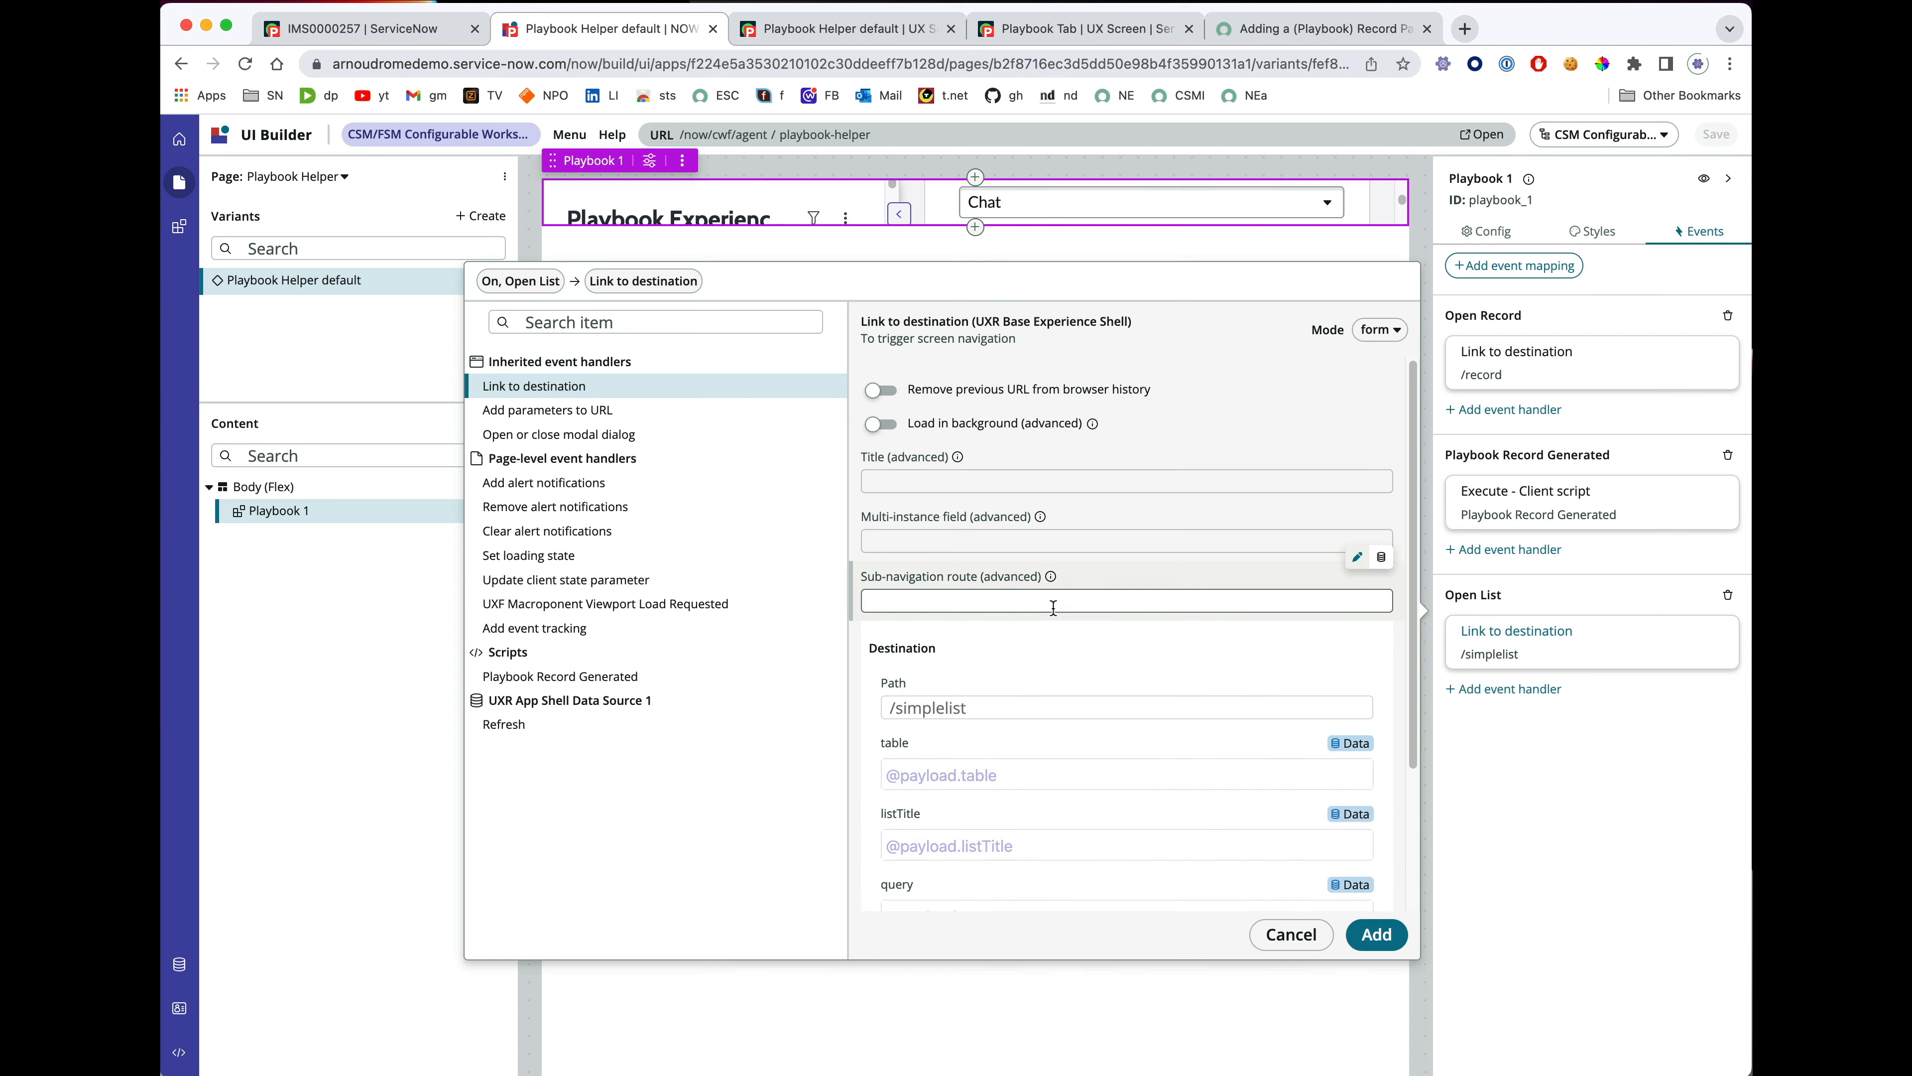
# Set the Open List handler's sub-navigation route to current, add the handler, and save the Playbook Helper page.
pyautogui.click(1013, 594)
pyautogui.write('cure')
pyautogui.write('rent')
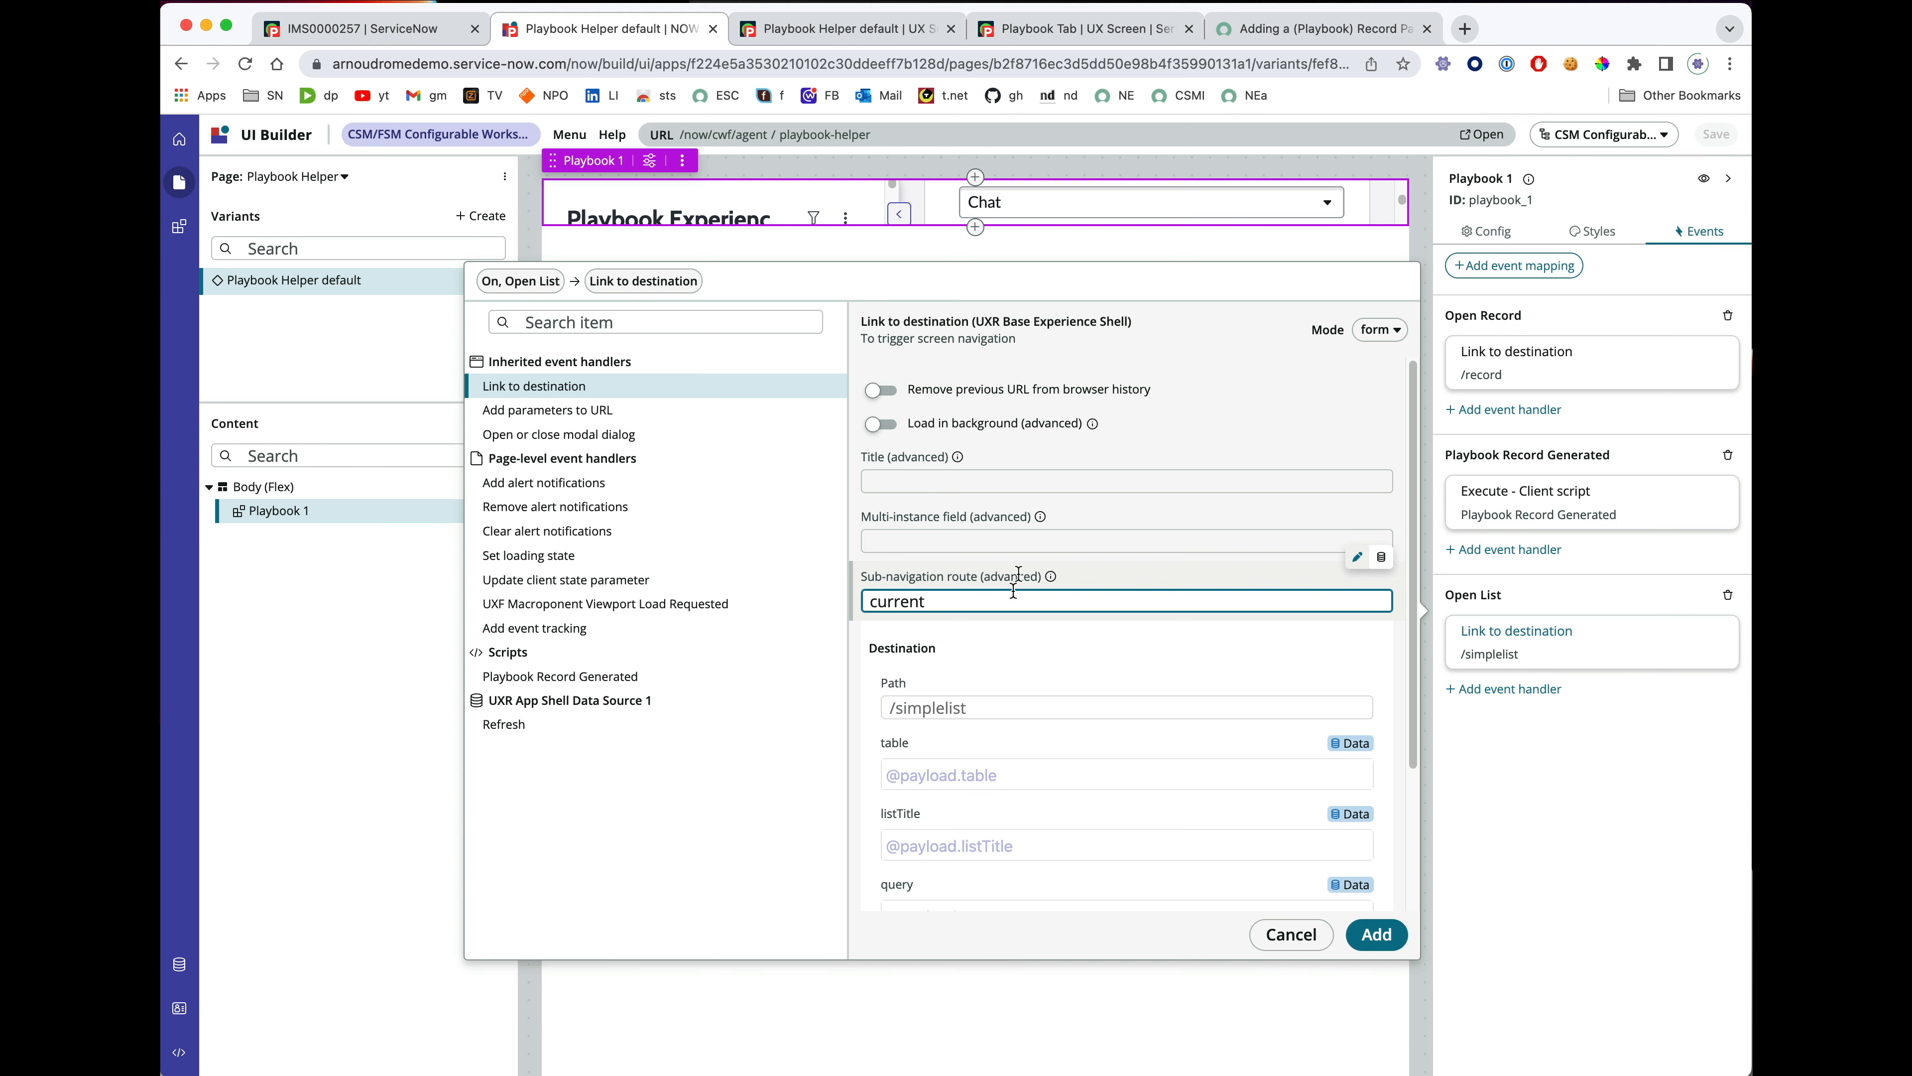
pyautogui.click(1106, 583)
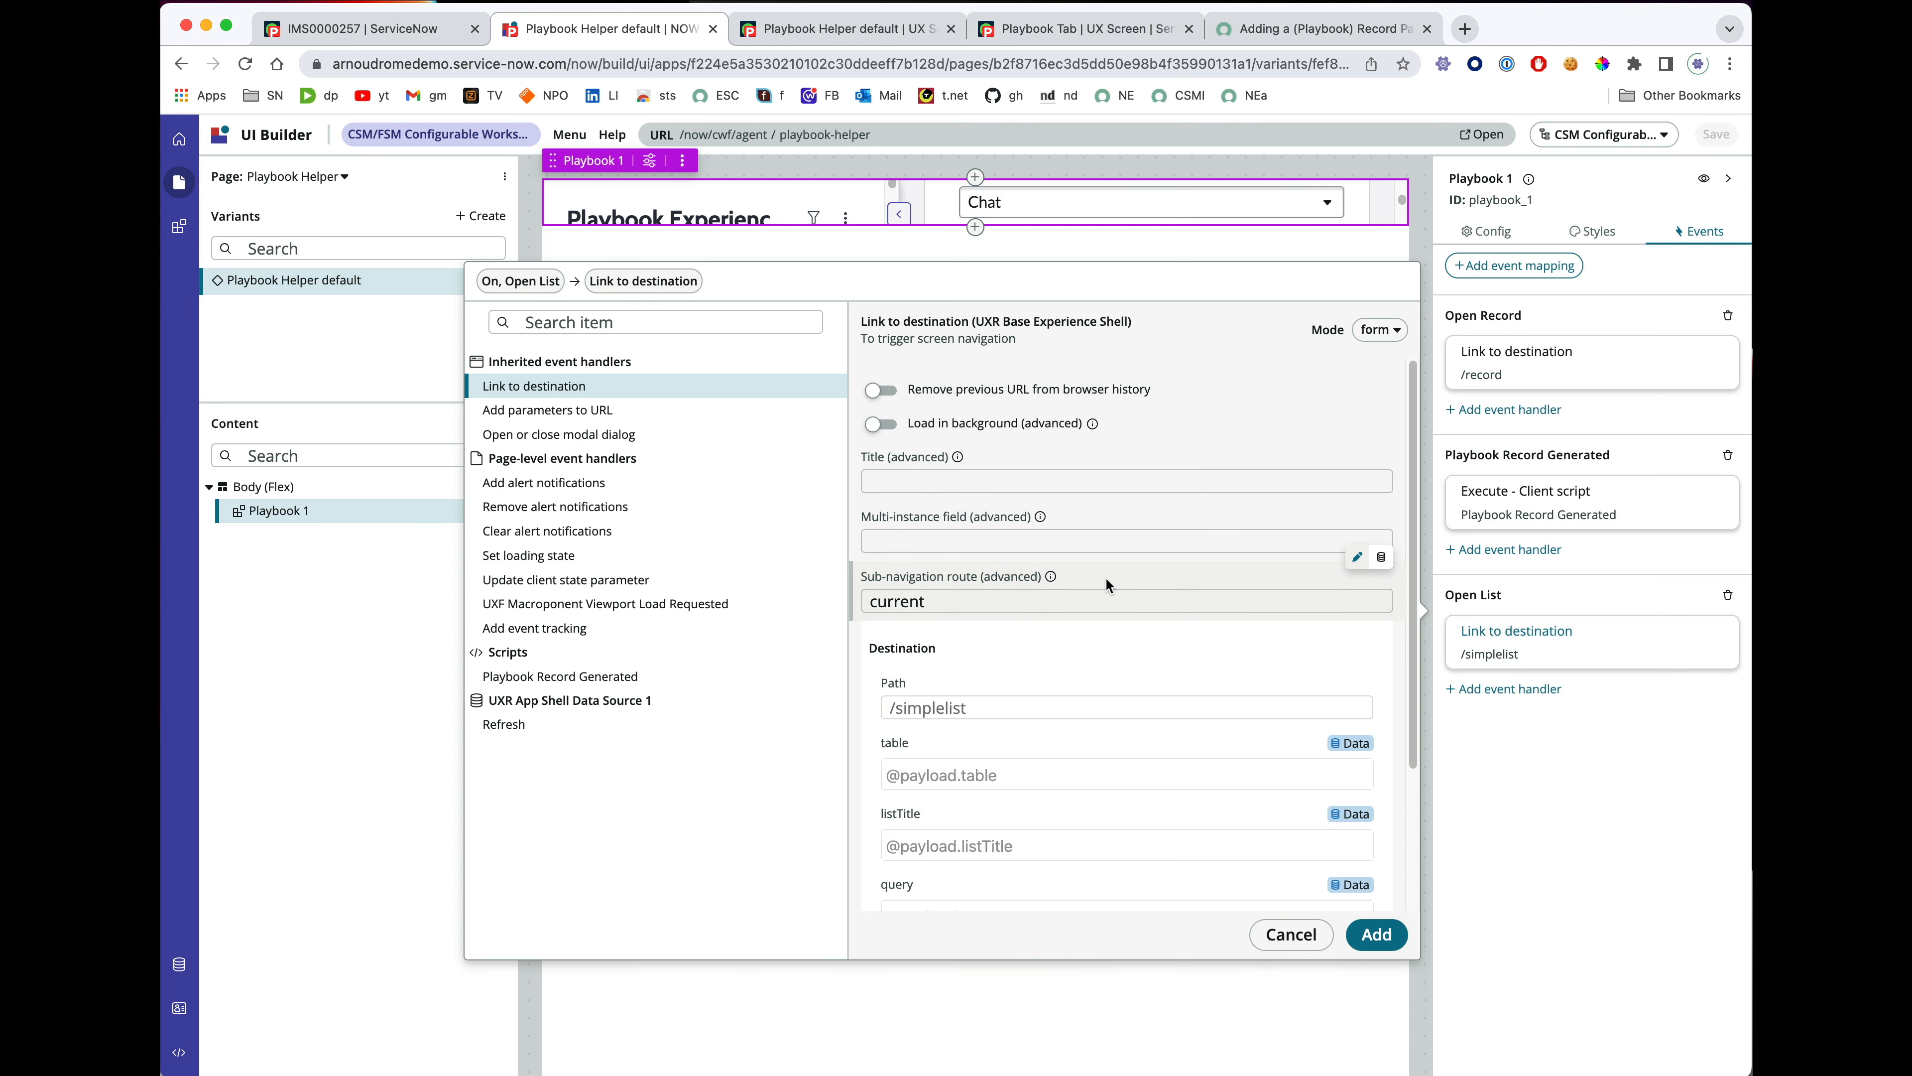
pyautogui.click(1372, 935)
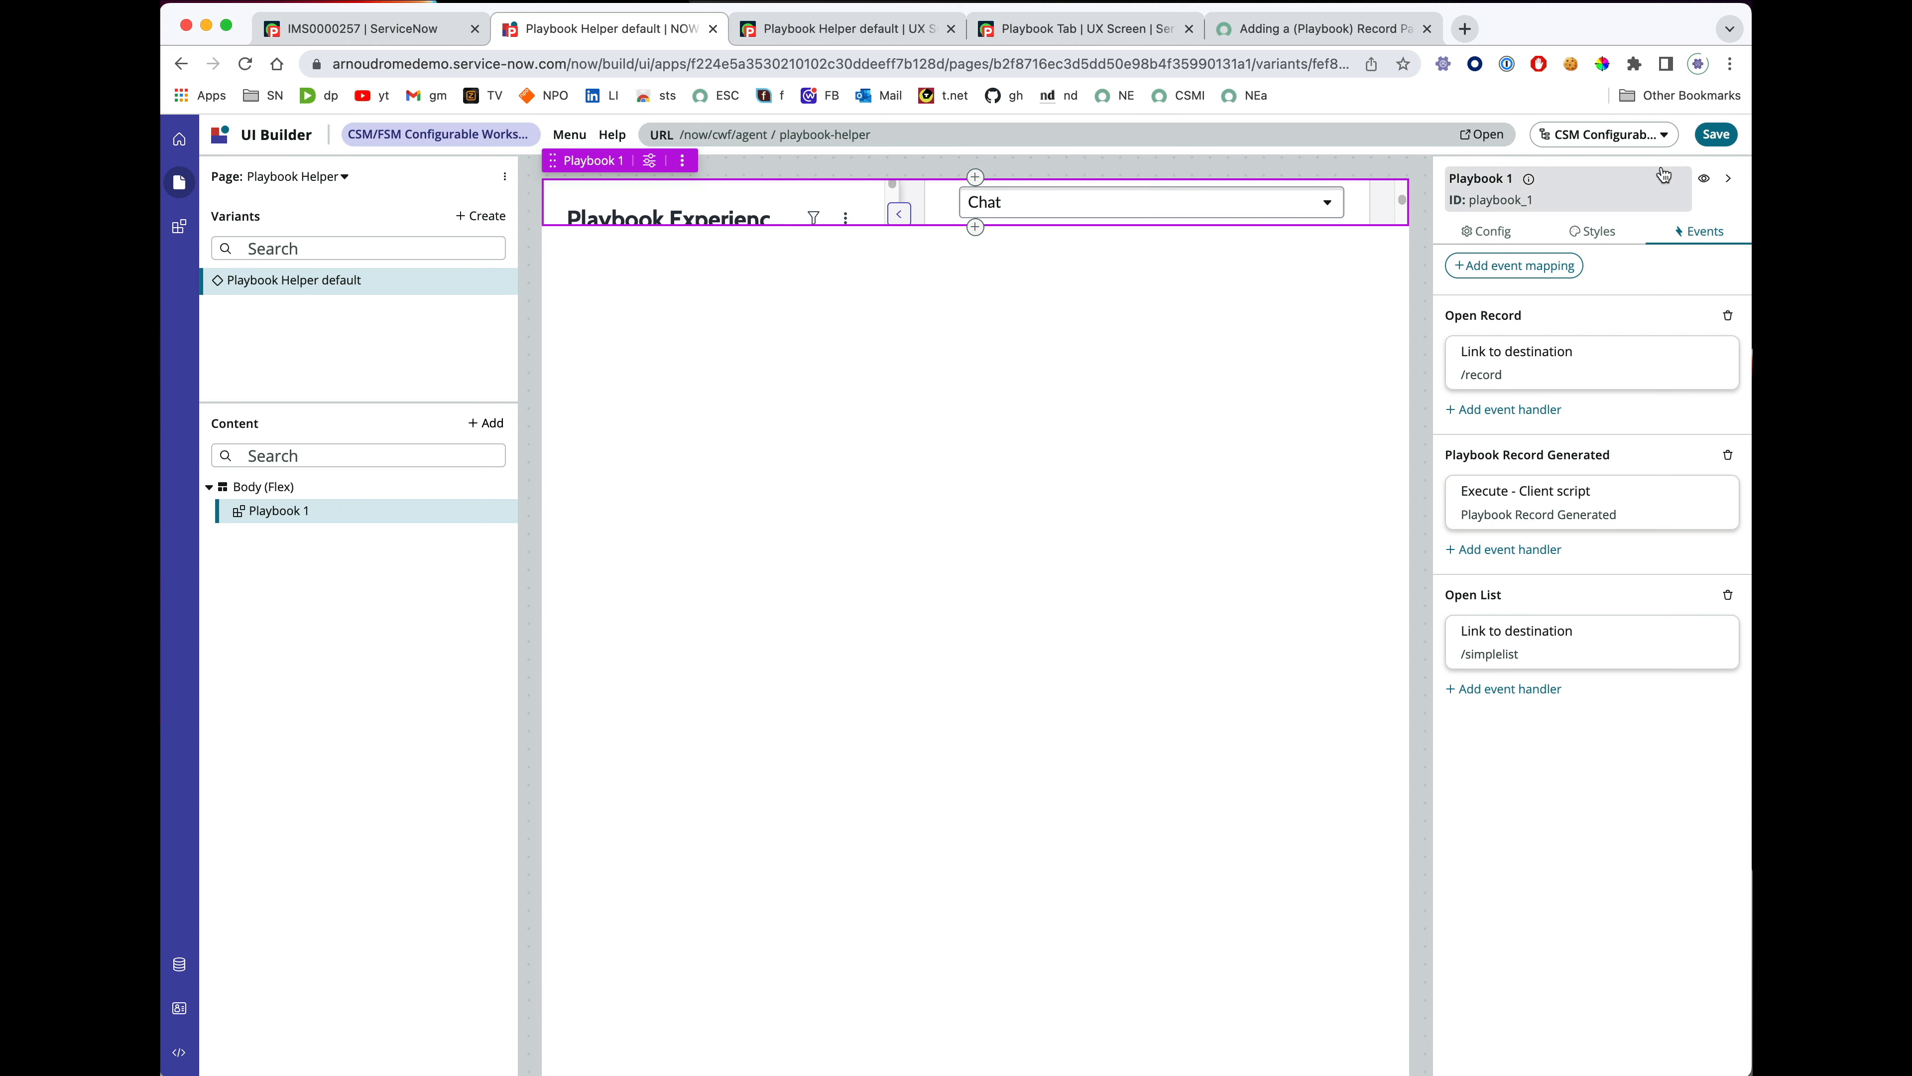
pyautogui.click(1713, 142)
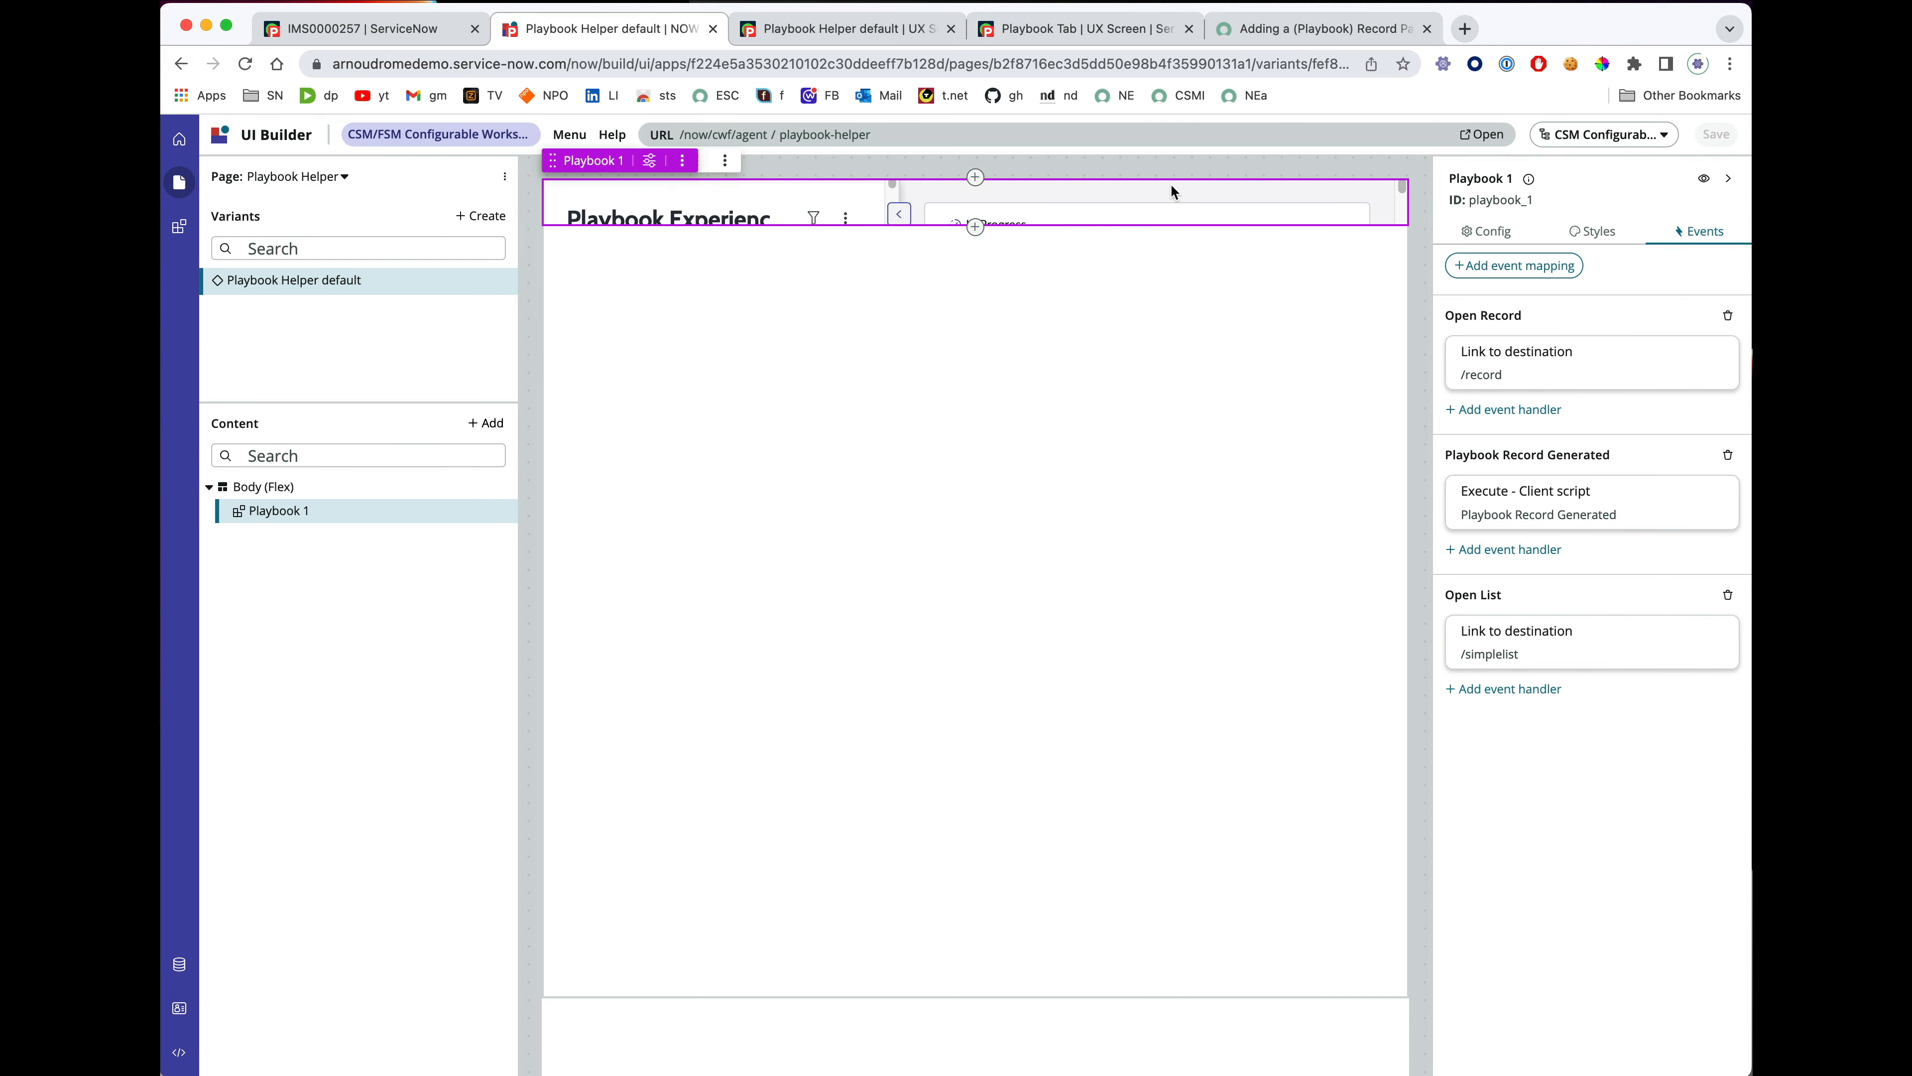
# Review the community article's instructions for the Open Record and Open List handlers and for copying the event mapping JSON.
pyautogui.click(1297, 34)
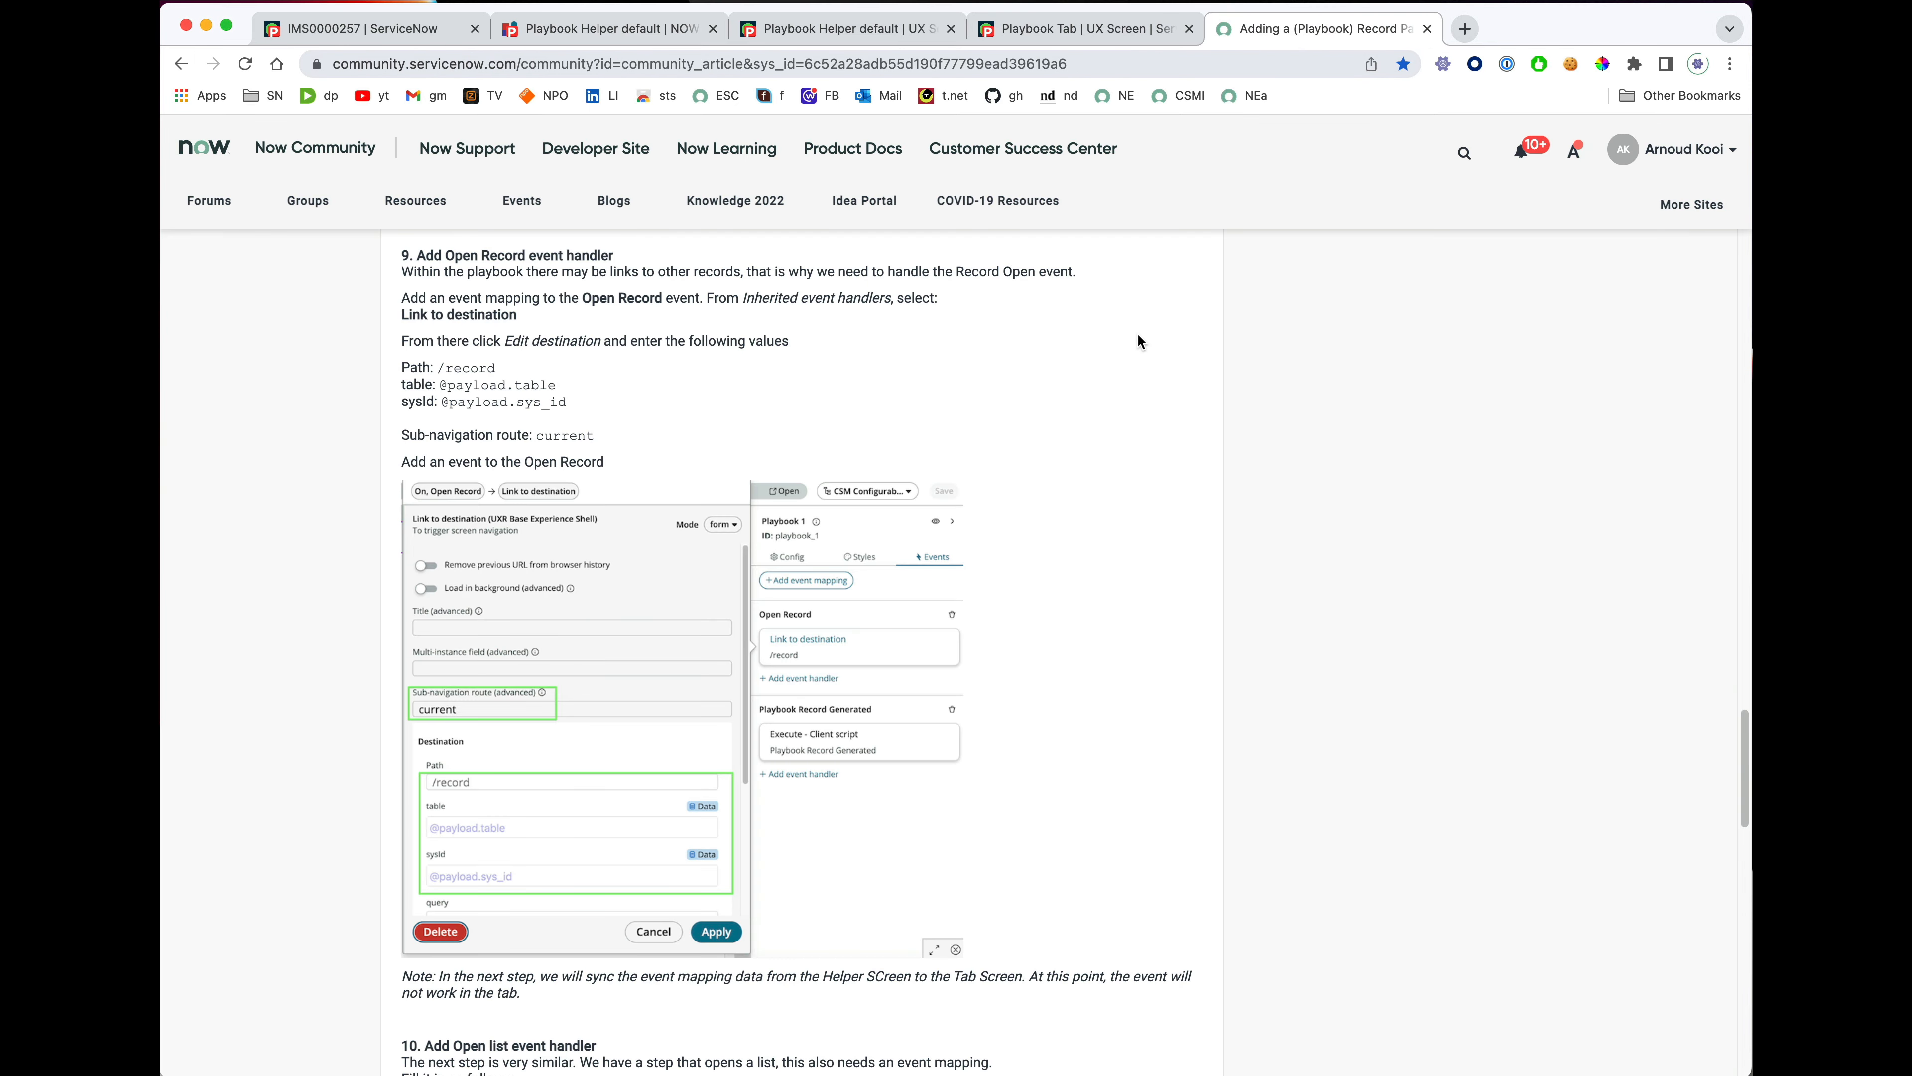
pyautogui.scroll(-4, 1176, 309)
pyautogui.scroll(6, 1114, 358)
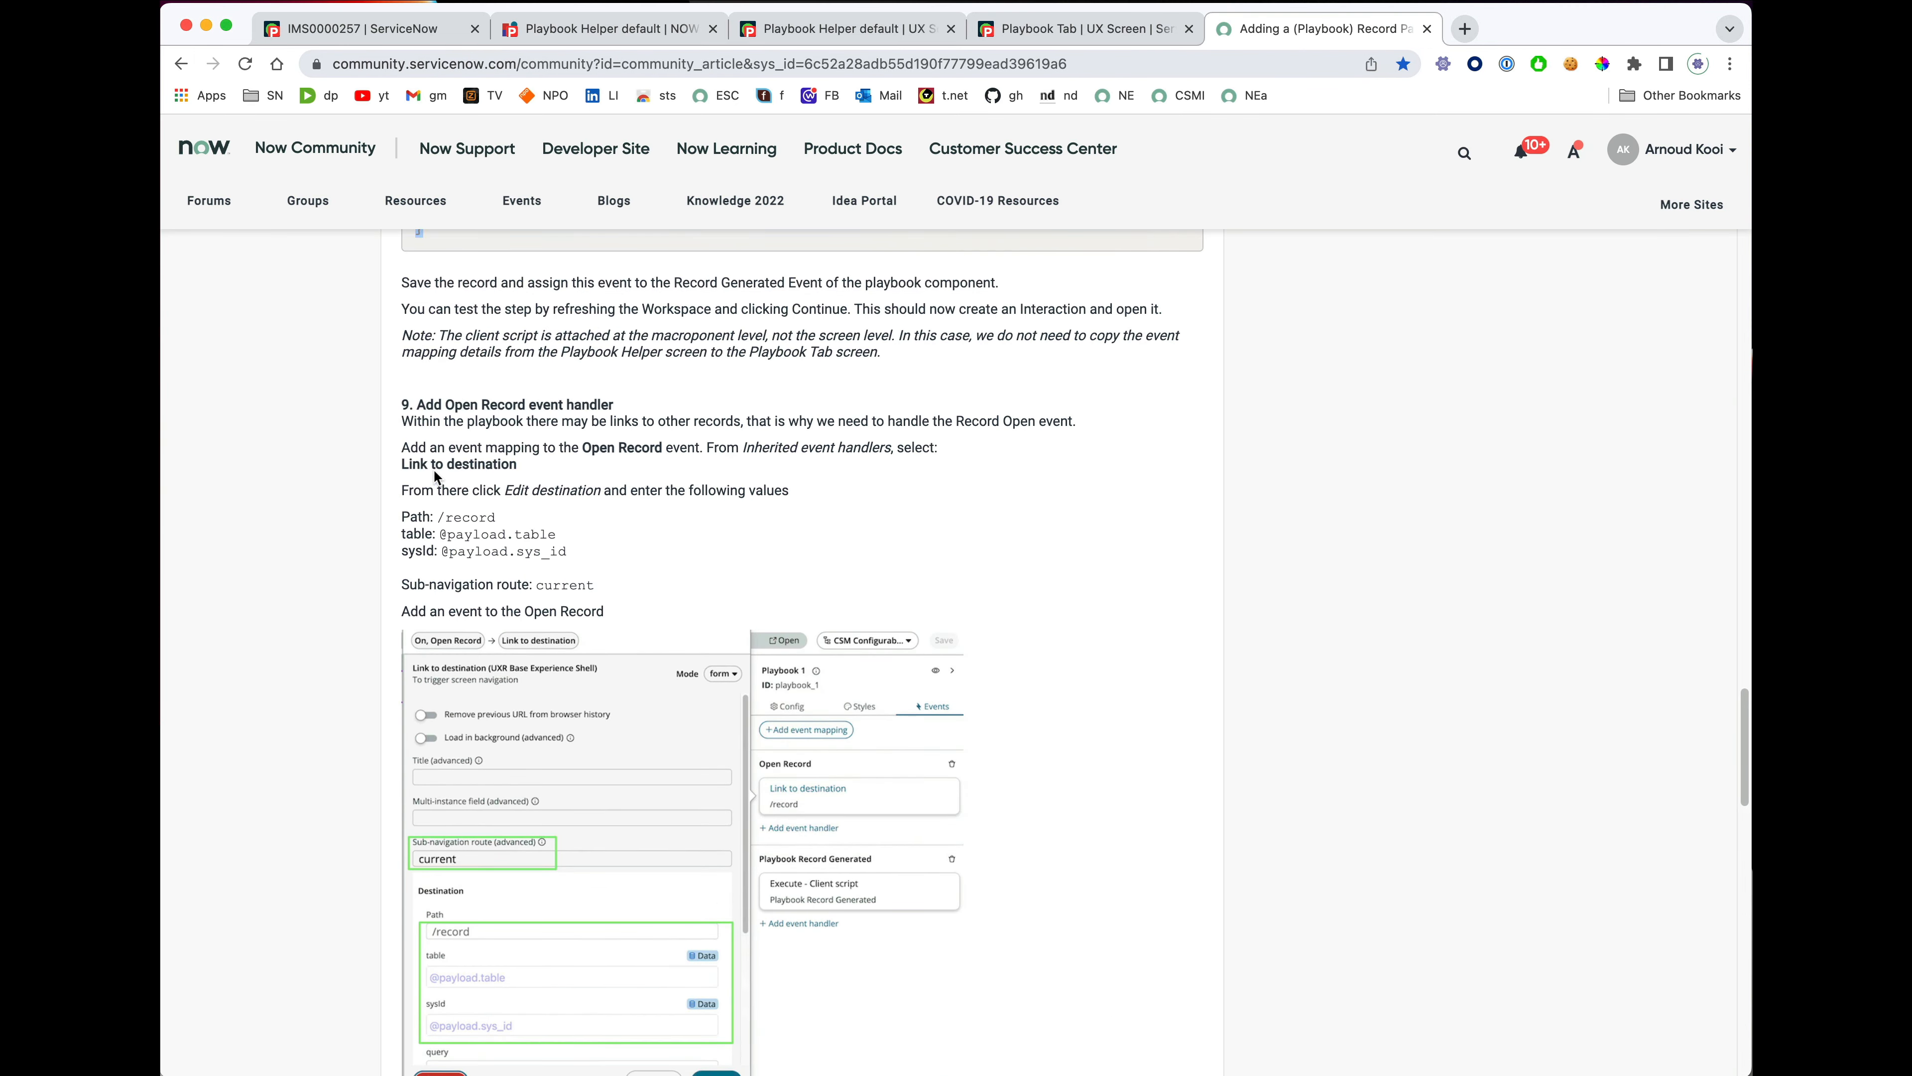
pyautogui.scroll(-10, 612, 416)
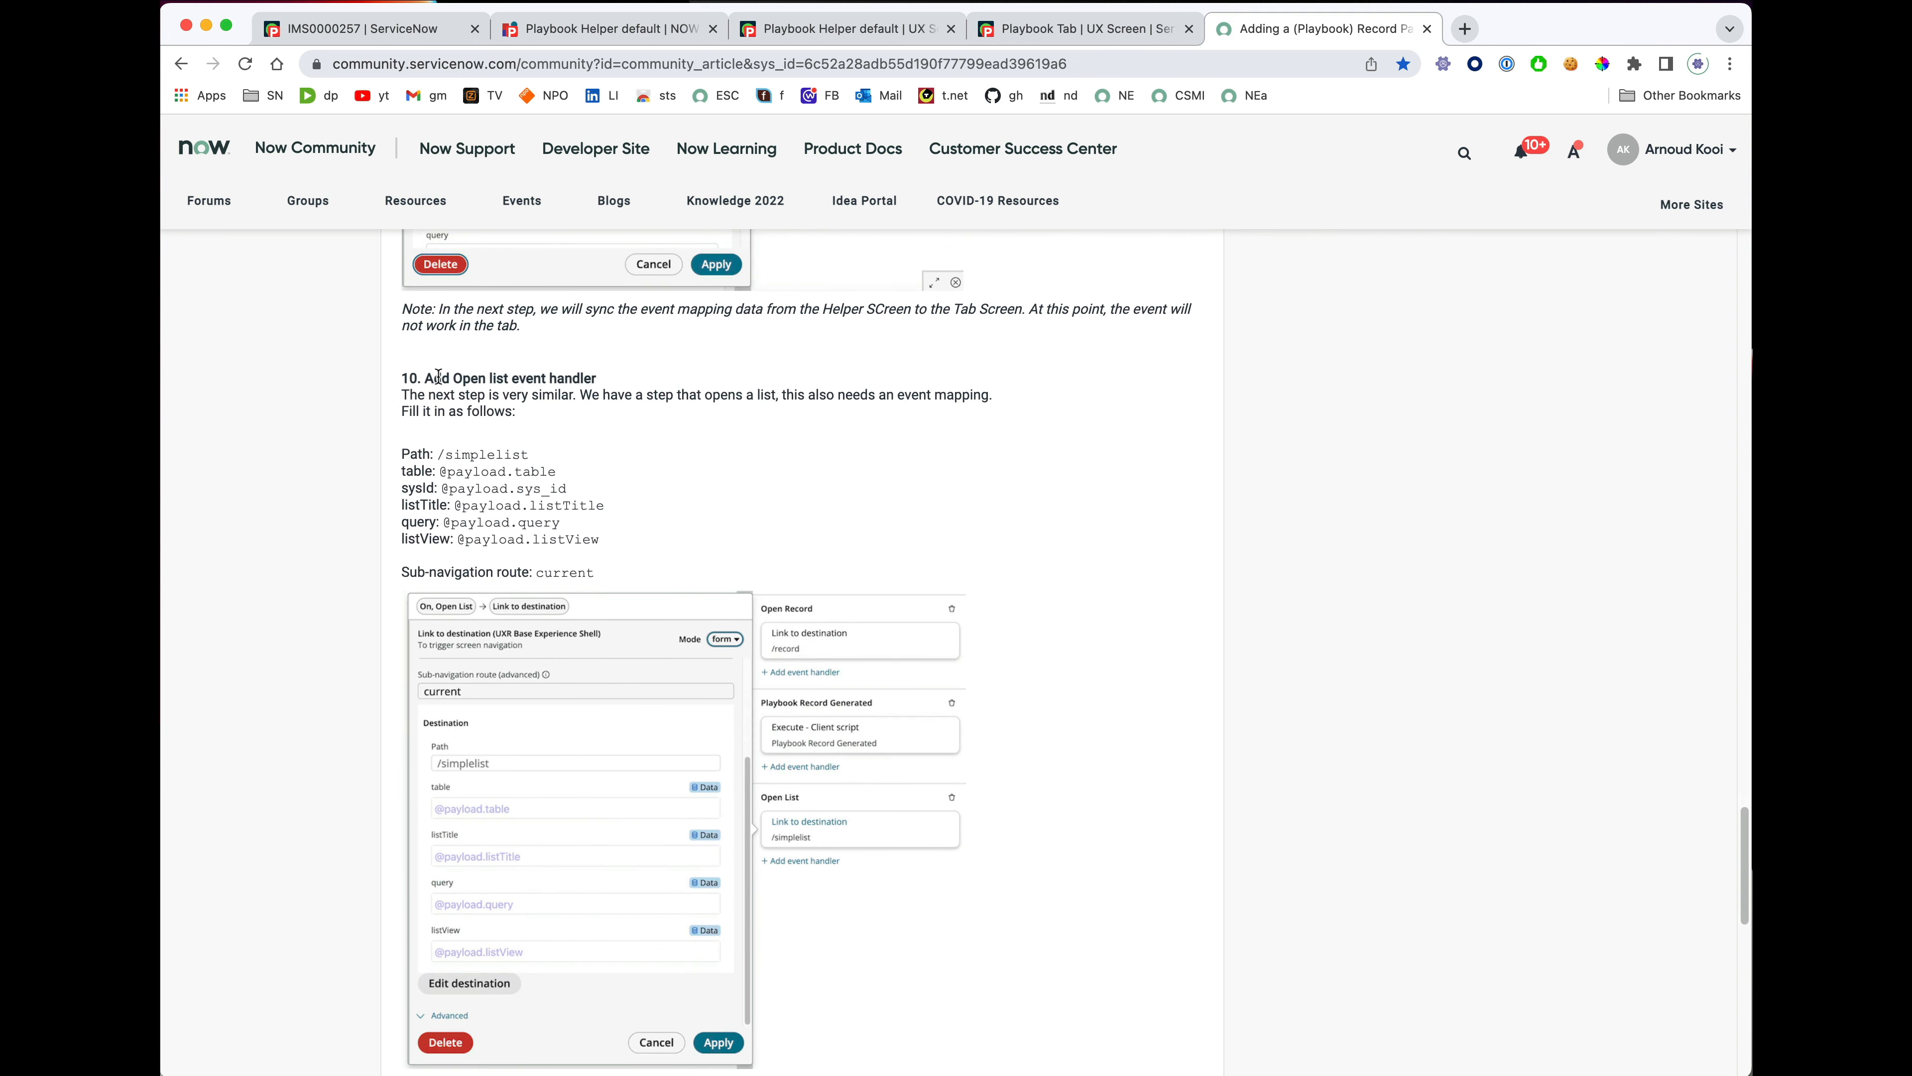
pyautogui.scroll(-10, 634, 416)
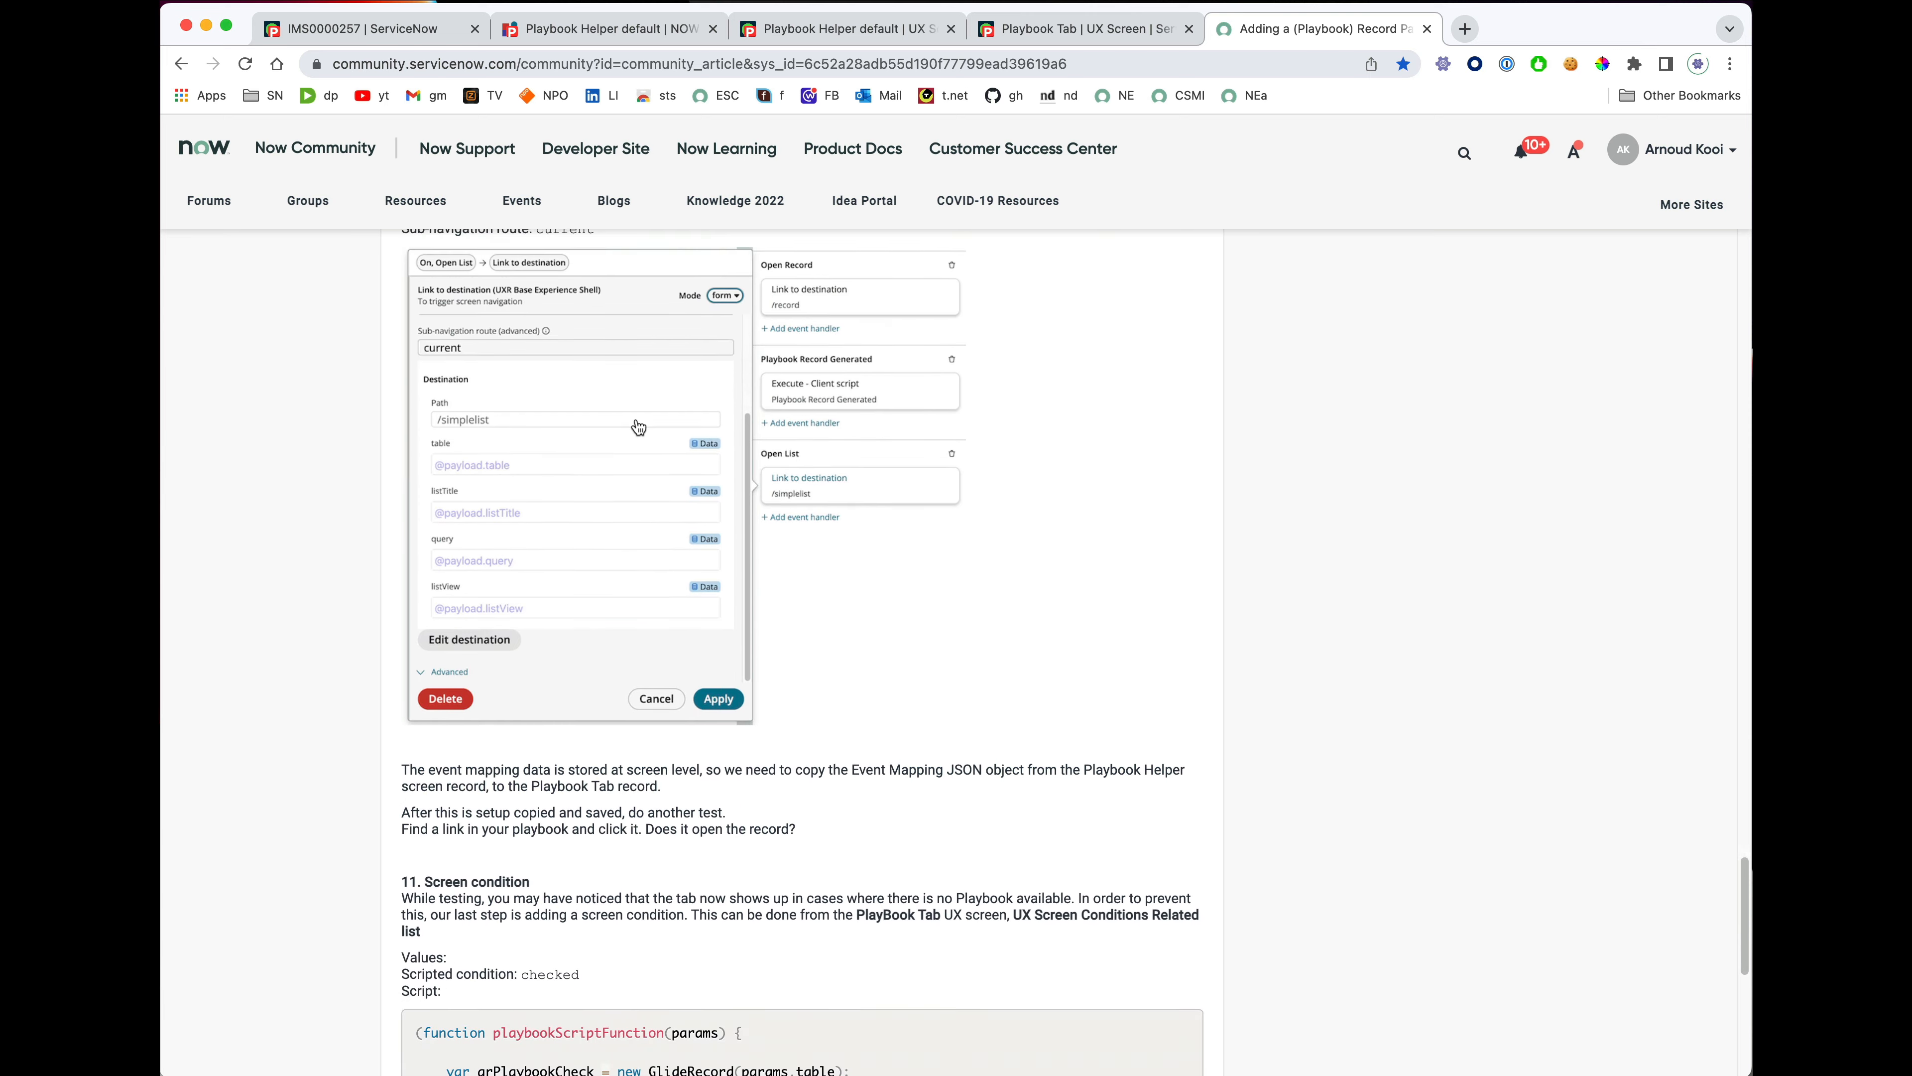
pyautogui.scroll(3, 642, 427)
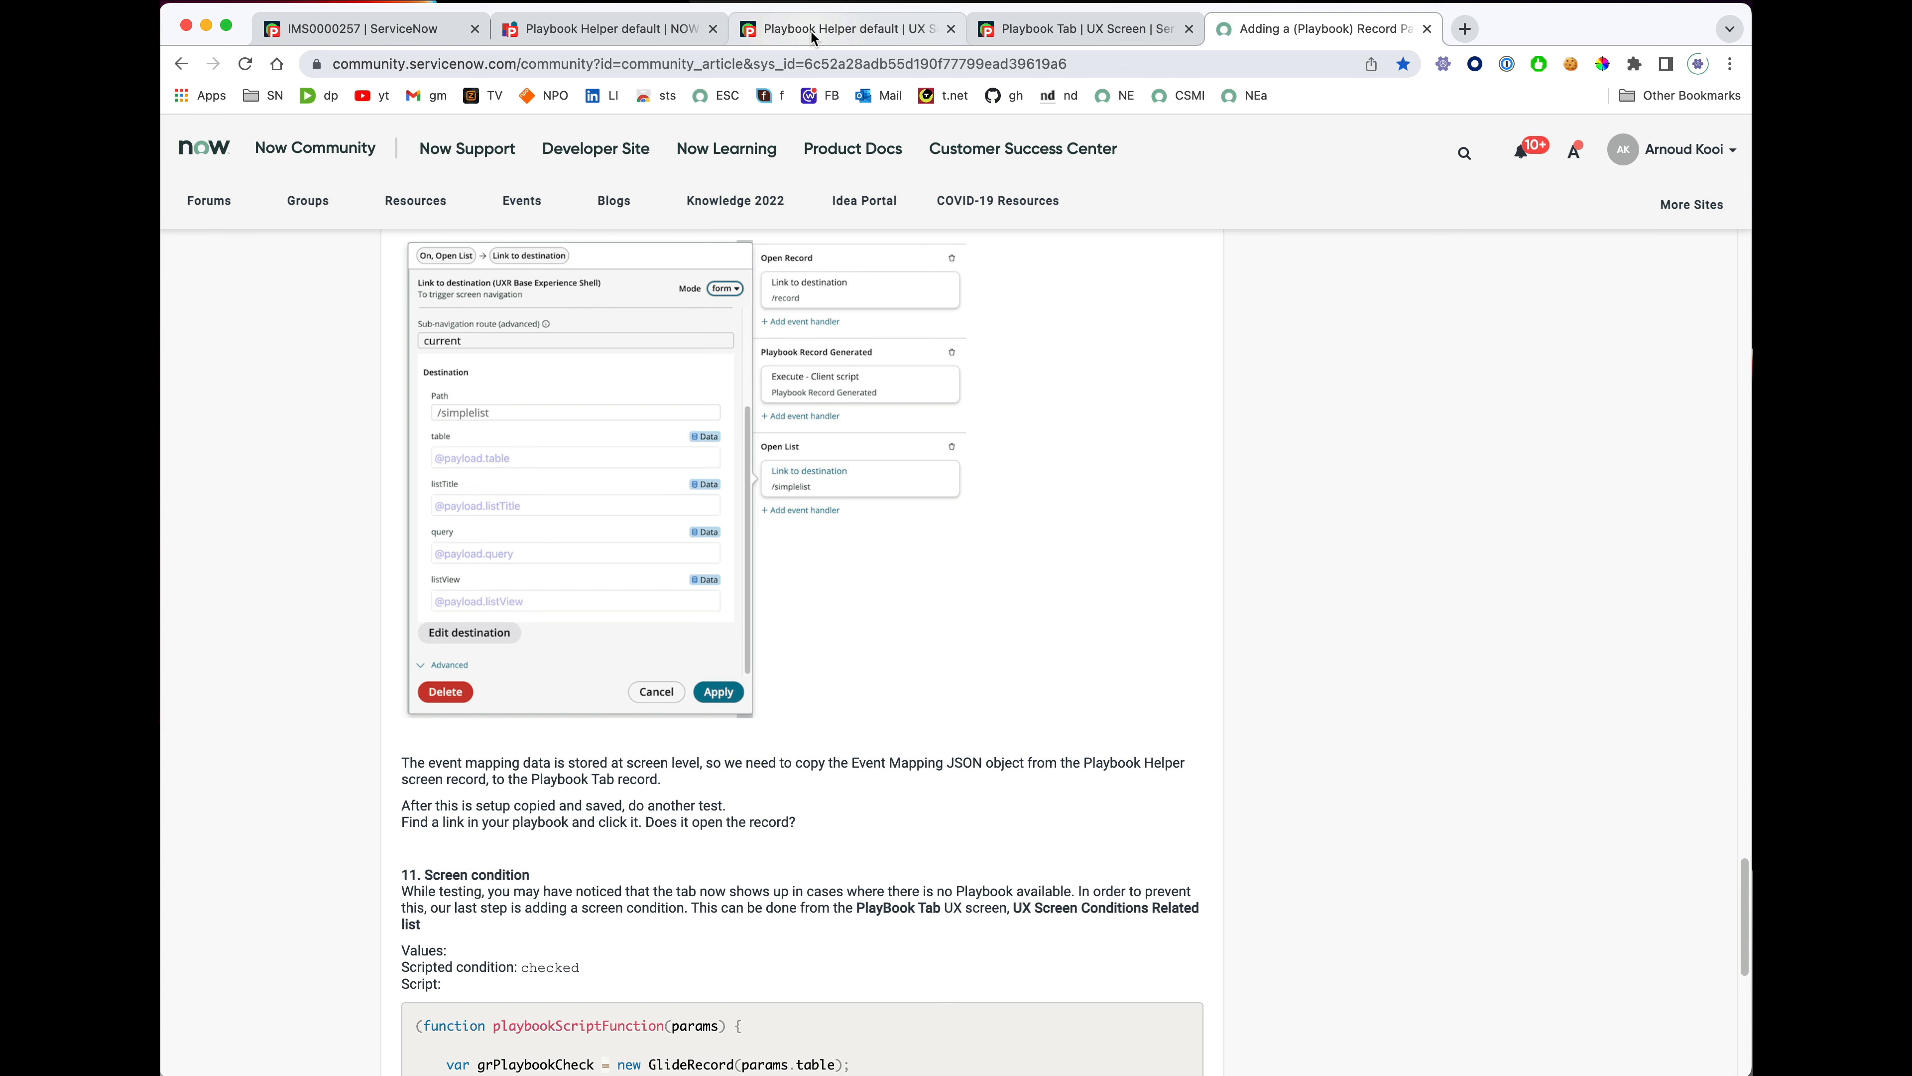
# Switch to the Playbook Helper default UX Screen record and reload it to refresh its Event Mappings.
pyautogui.click(783, 27)
pyautogui.scroll(3, 364, 499)
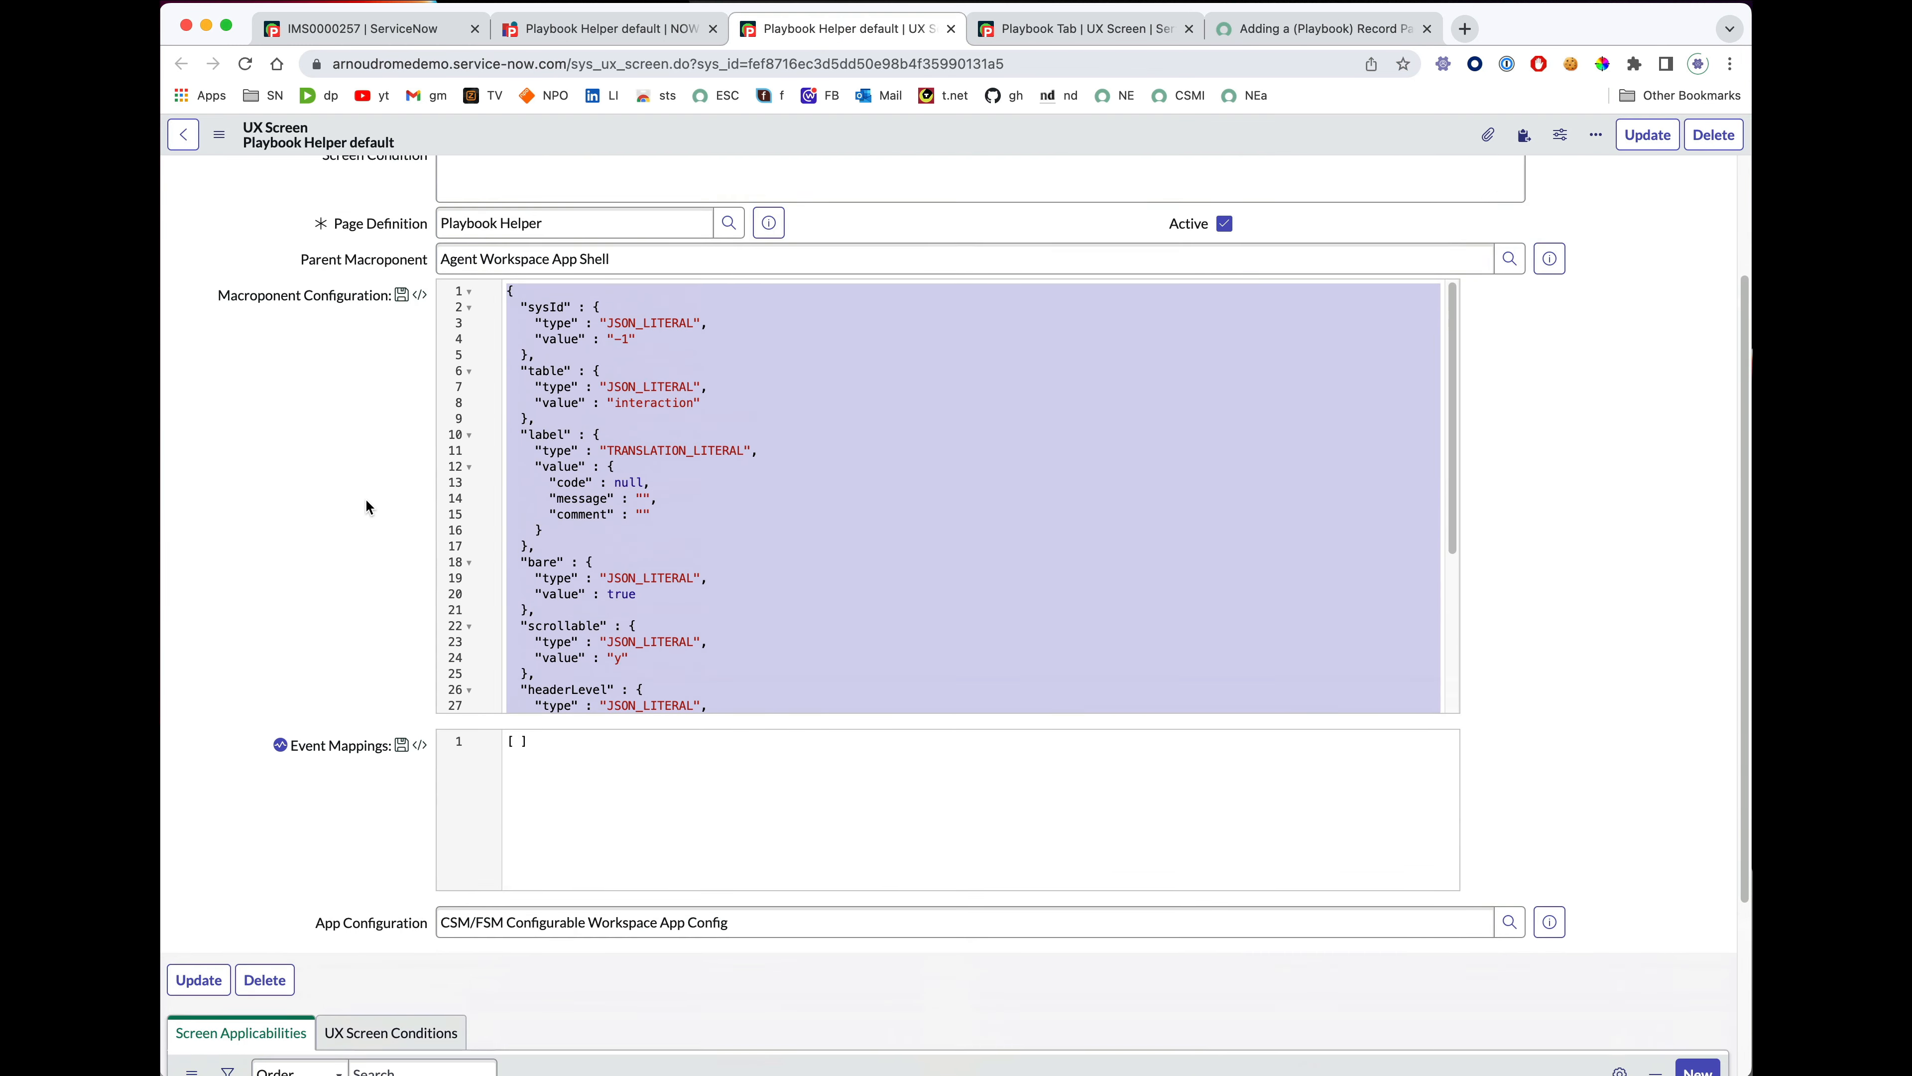
pyautogui.scroll(-2, 365, 499)
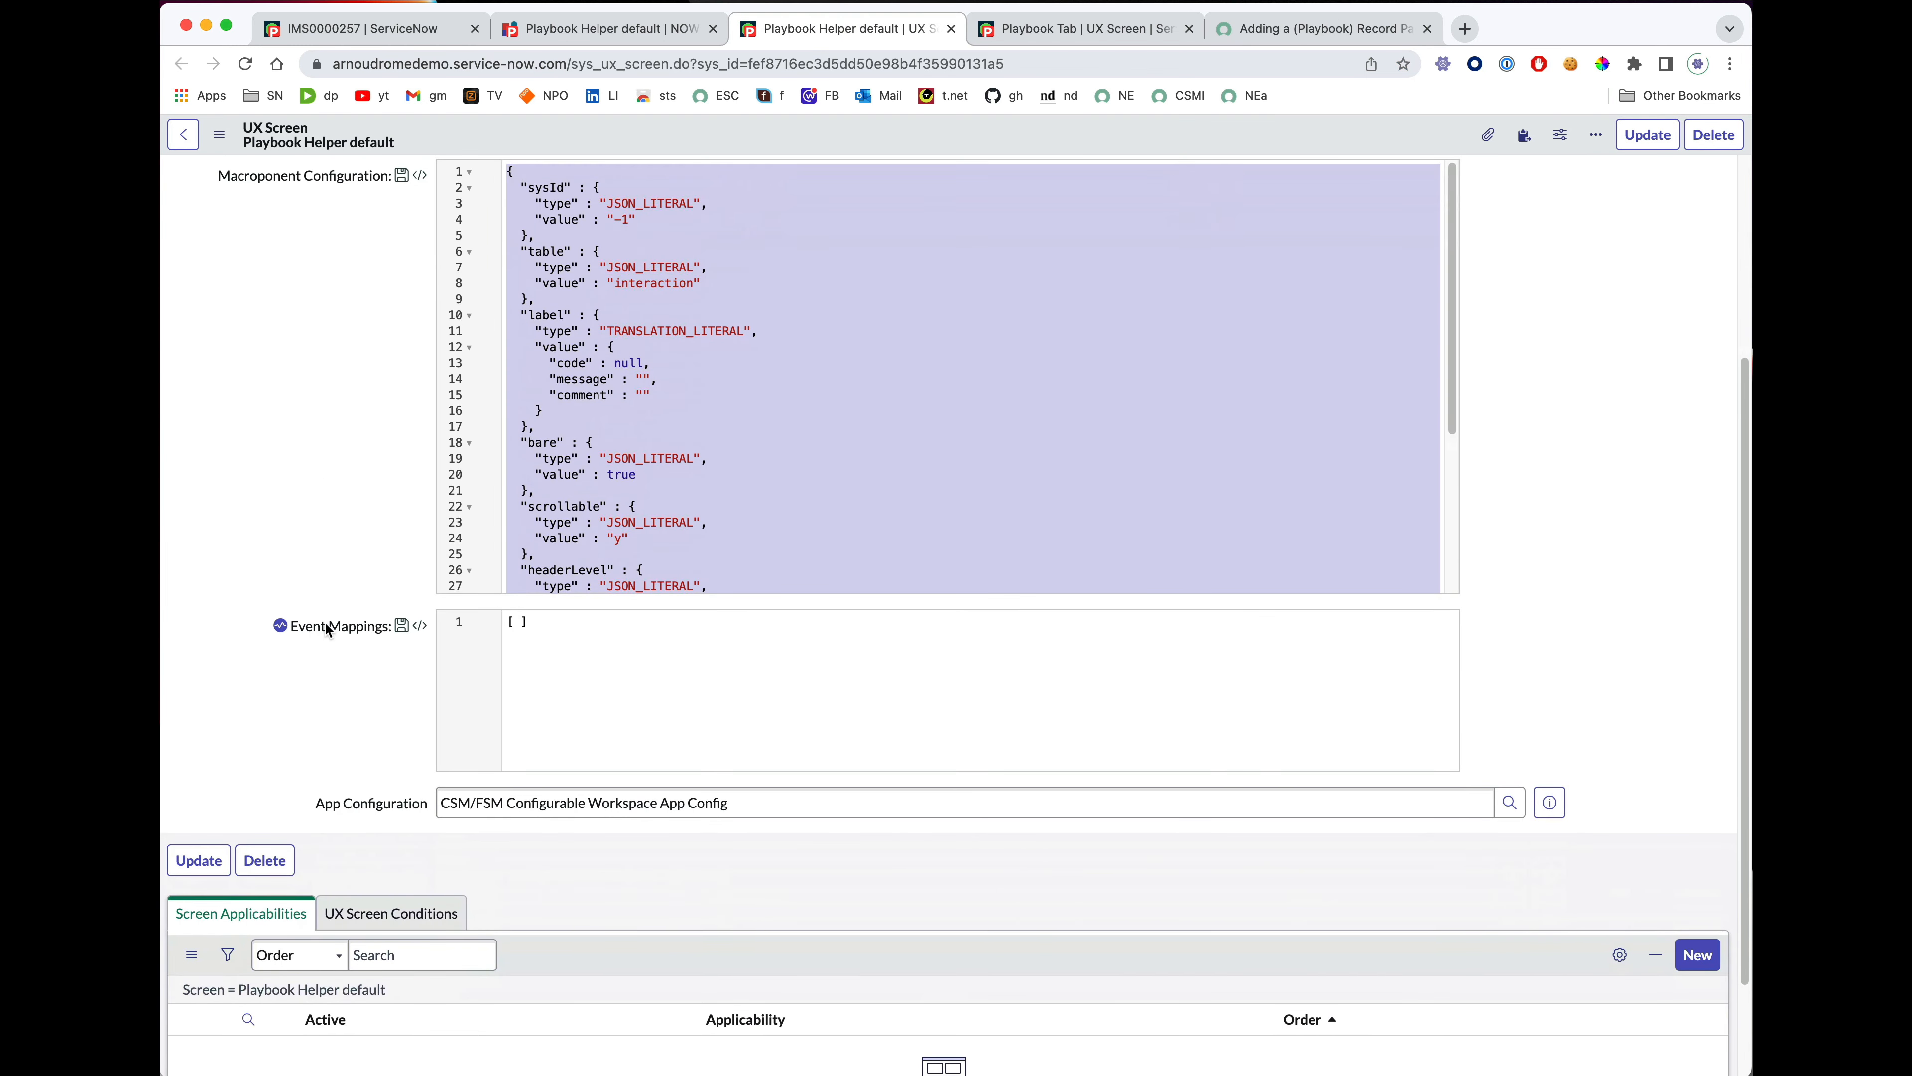
pyautogui.click(632, 131)
pyautogui.press('super+r')
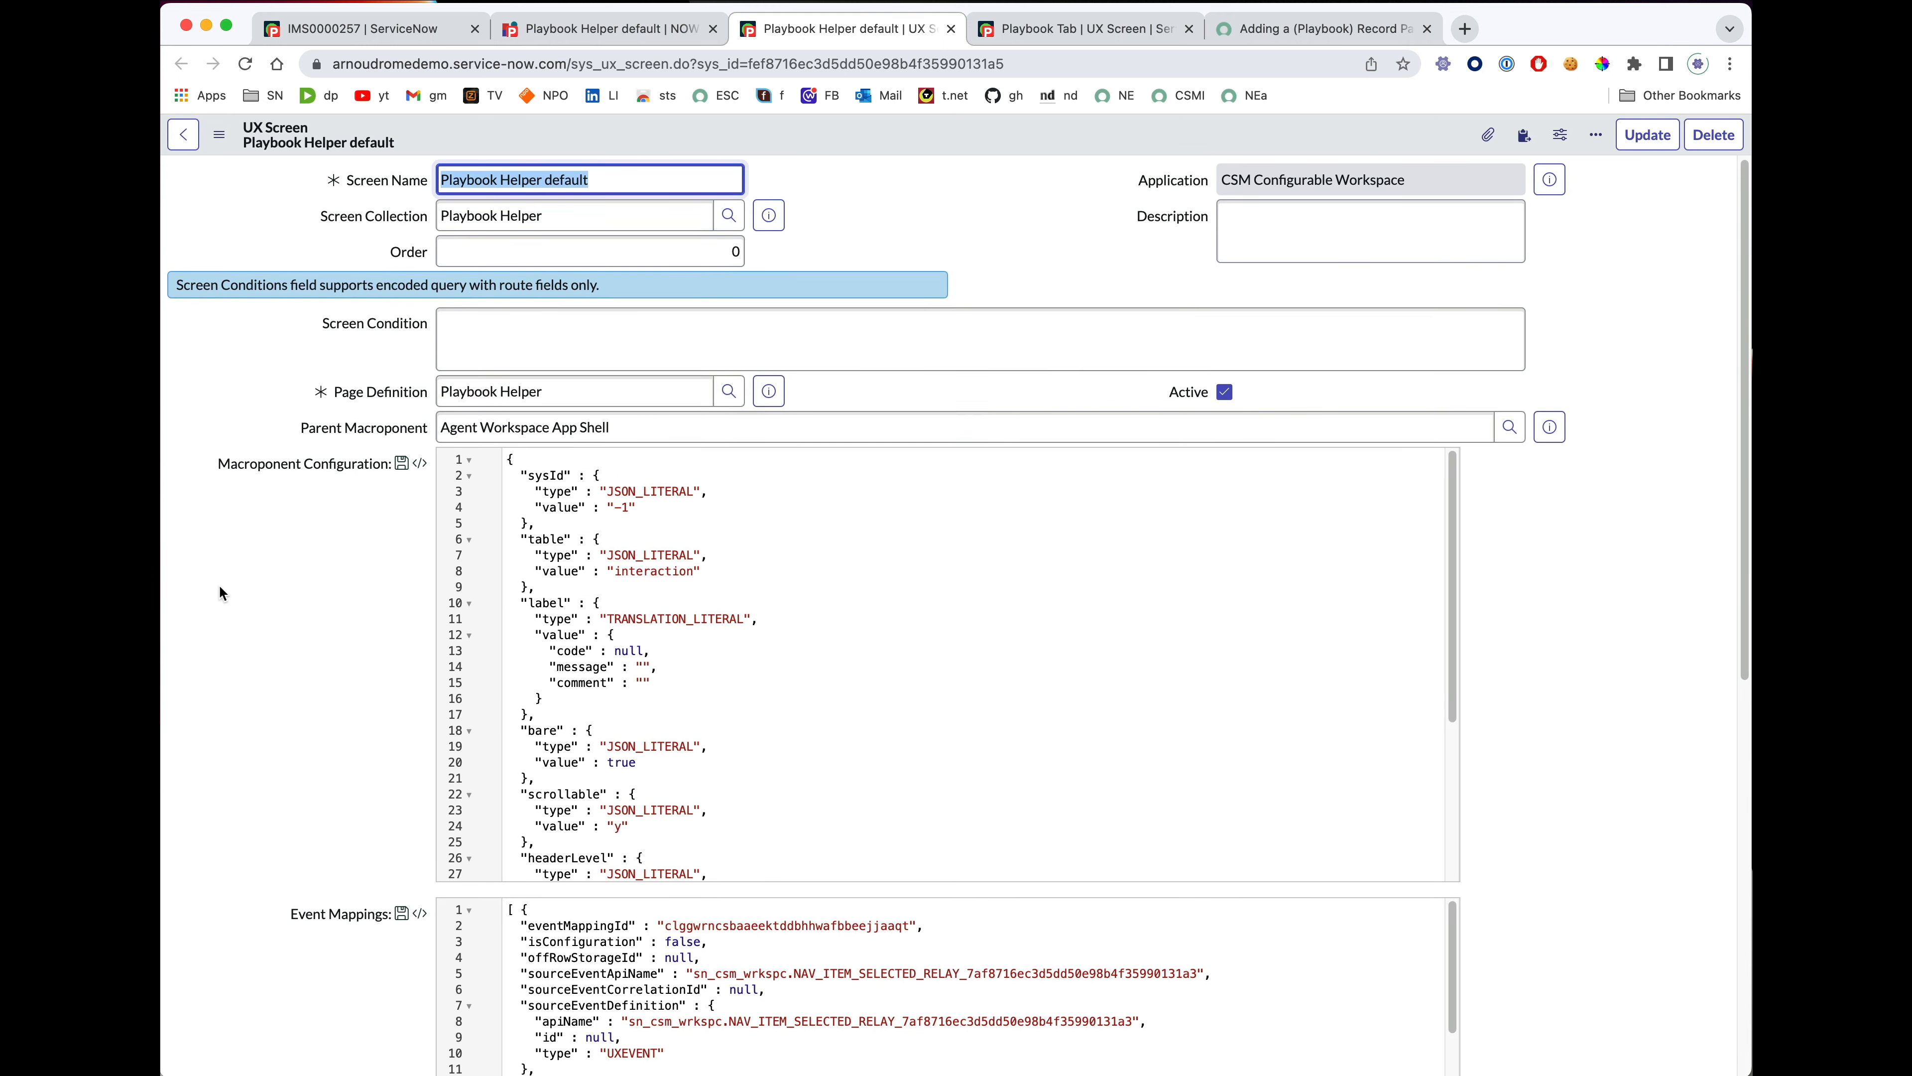
# Copy the entire Event Mappings JSON of the Playbook Helper default screen.
pyautogui.scroll(-1, 221, 593)
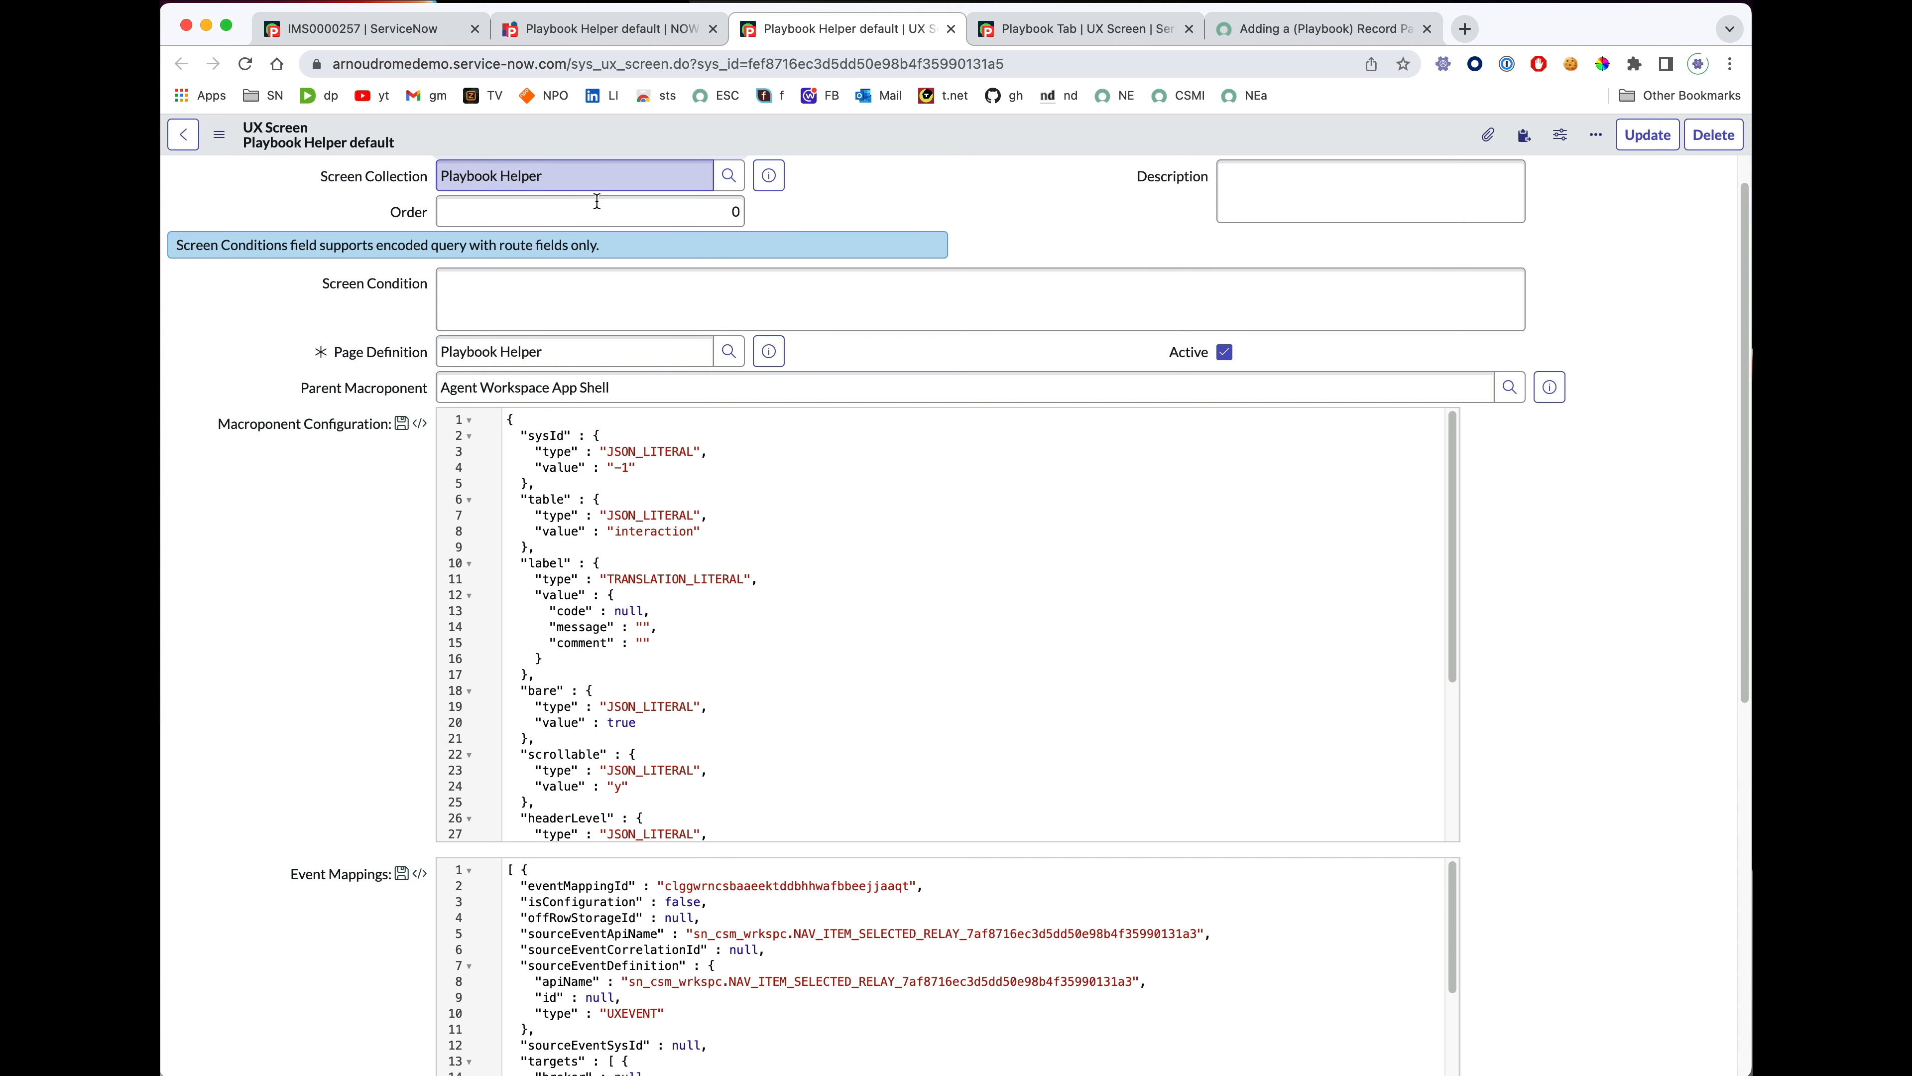
pyautogui.scroll(-3, 707, 536)
pyautogui.scroll(4, 677, 558)
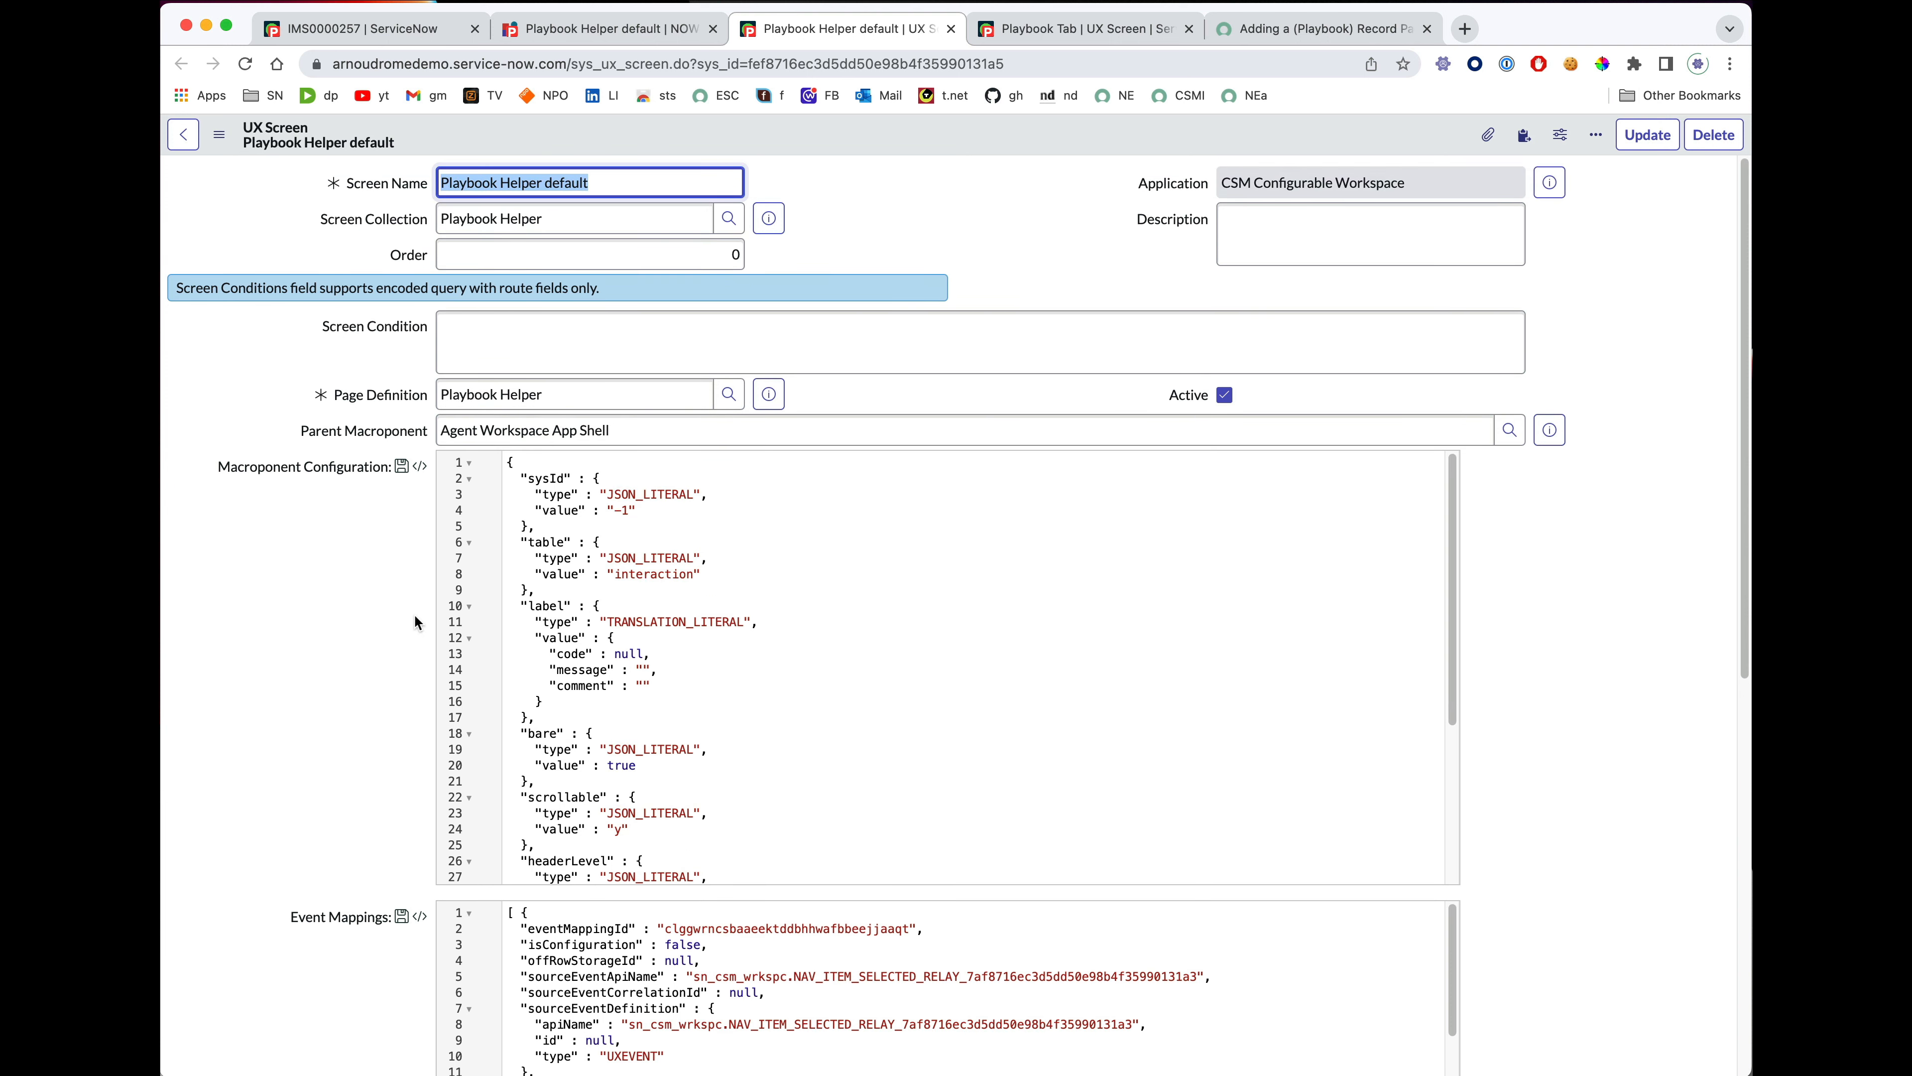
pyautogui.scroll(-8, 415, 616)
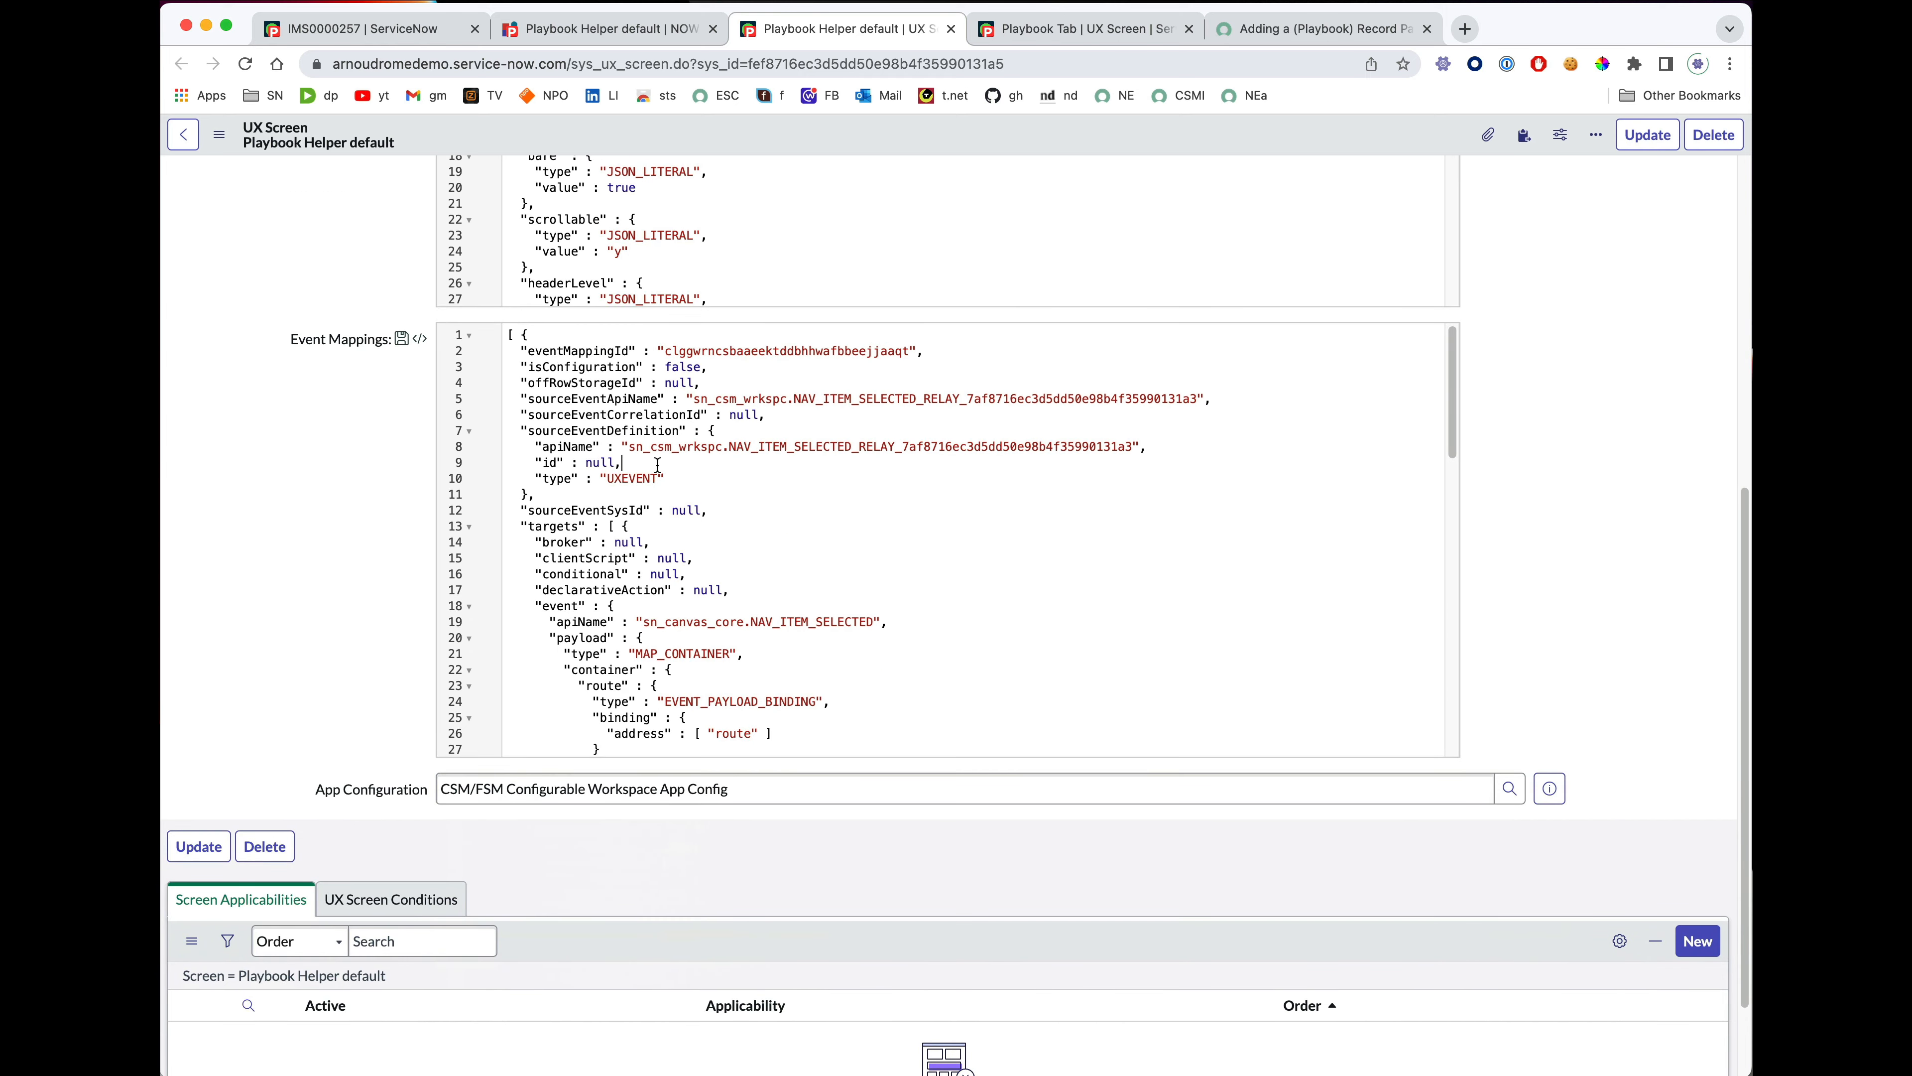
pyautogui.press('super+a')
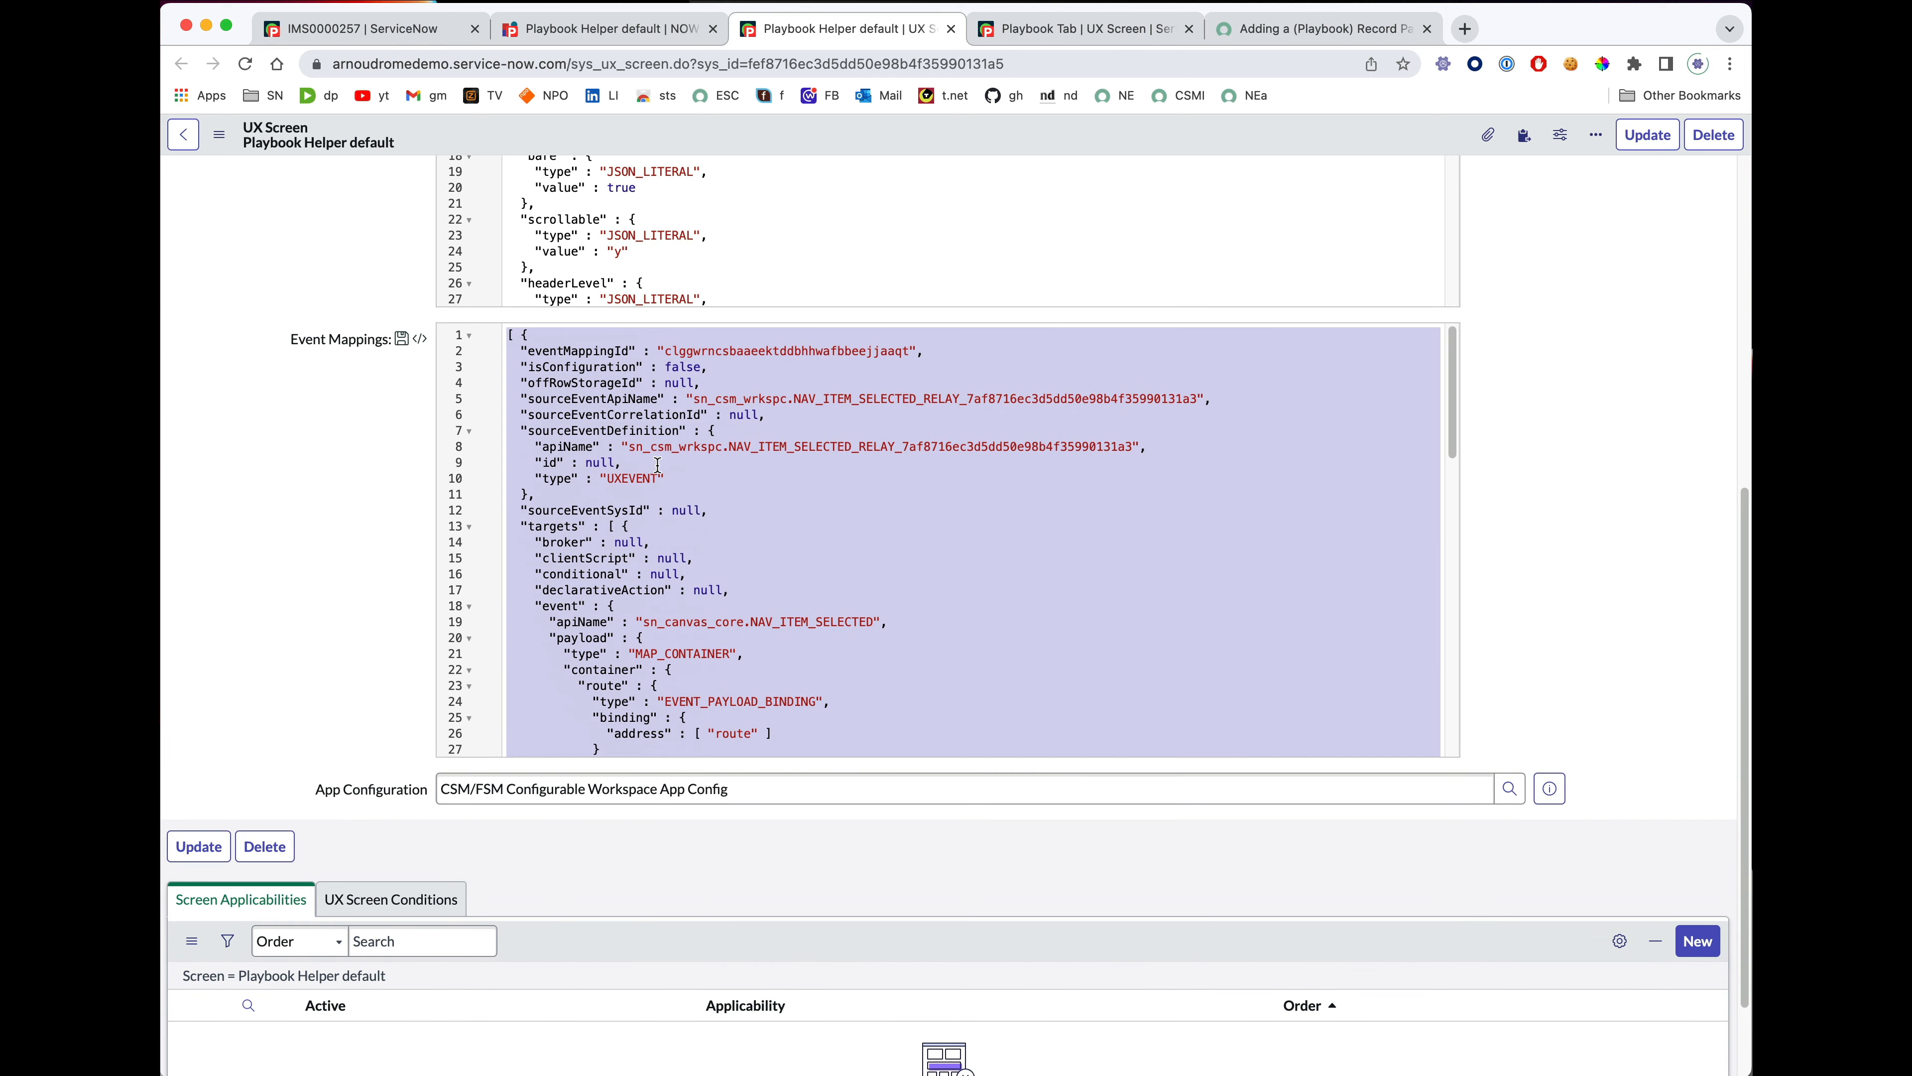
# Paste the copied JSON into the Event Mappings of the Playbook Tab UX Screen record and save it.
pyautogui.click(992, 14)
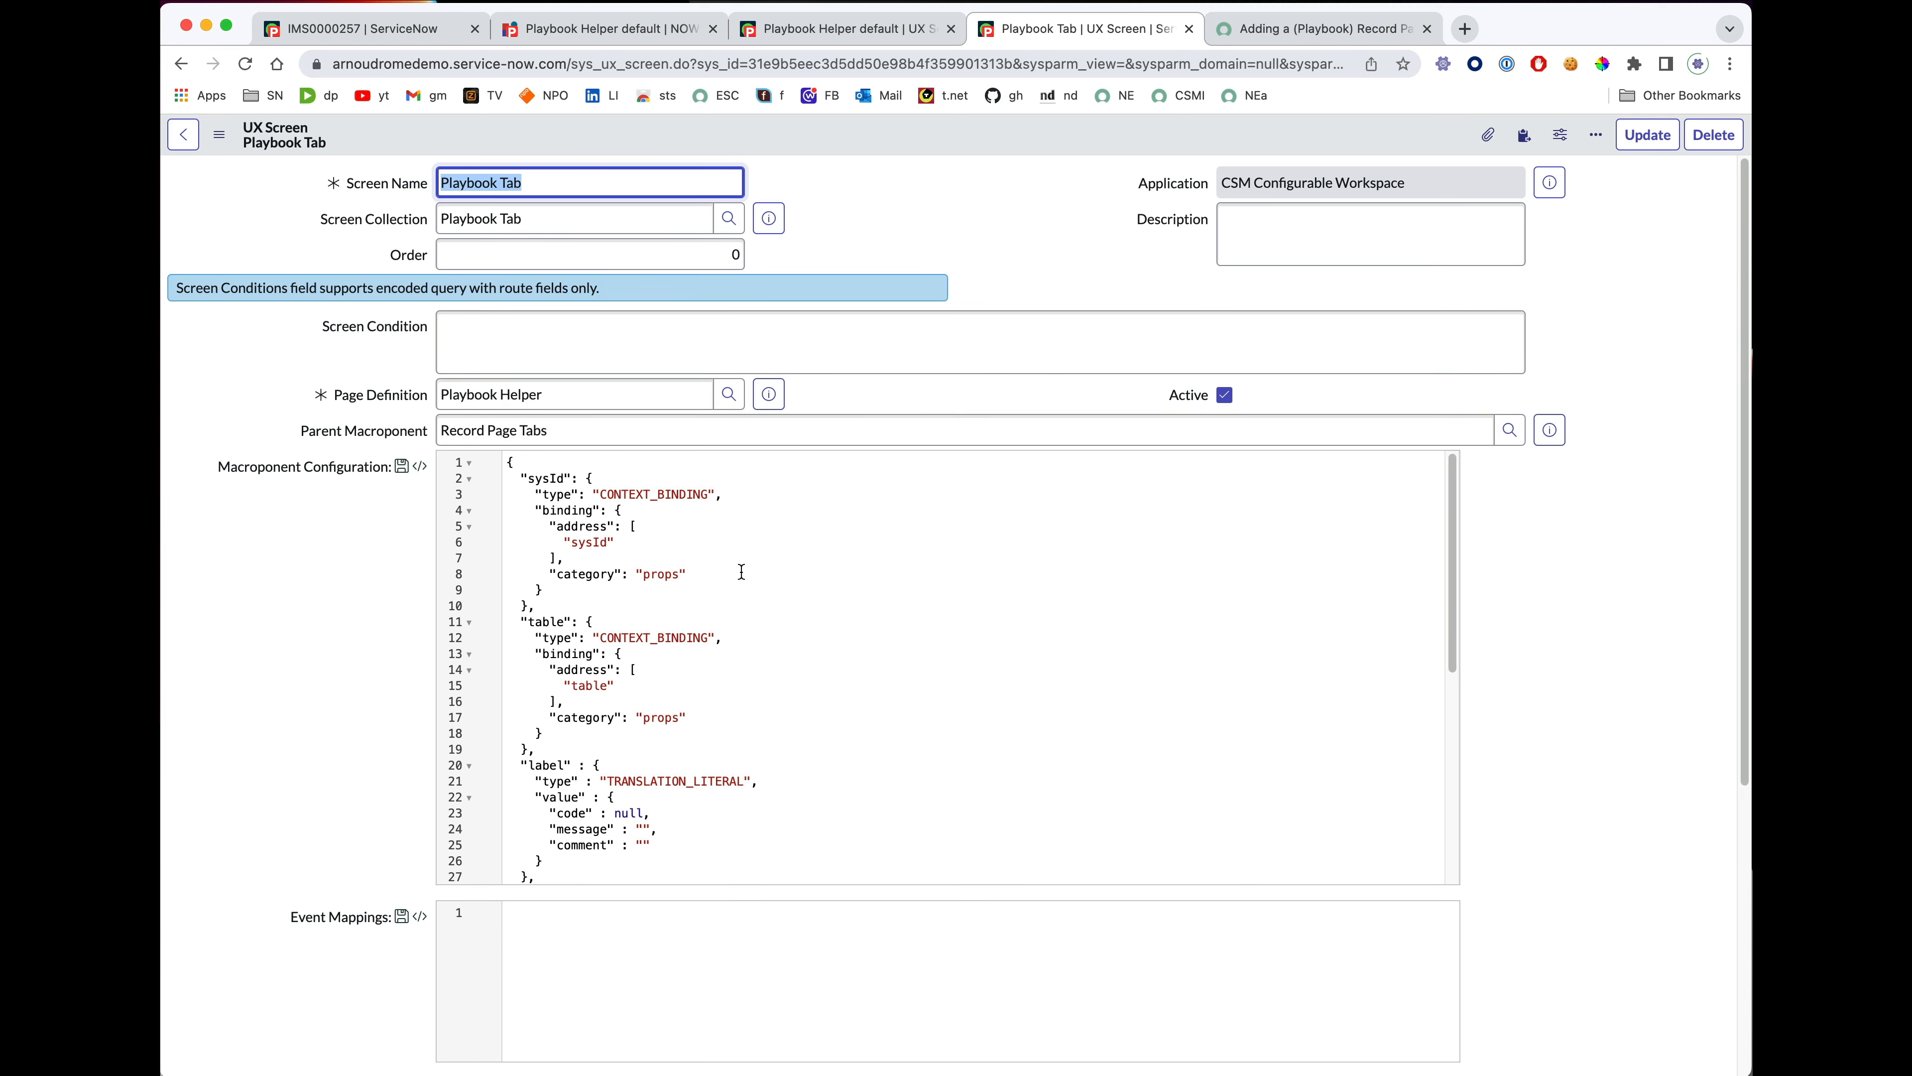
pyautogui.scroll(-10, 527, 678)
pyautogui.scroll(-2, 358, 678)
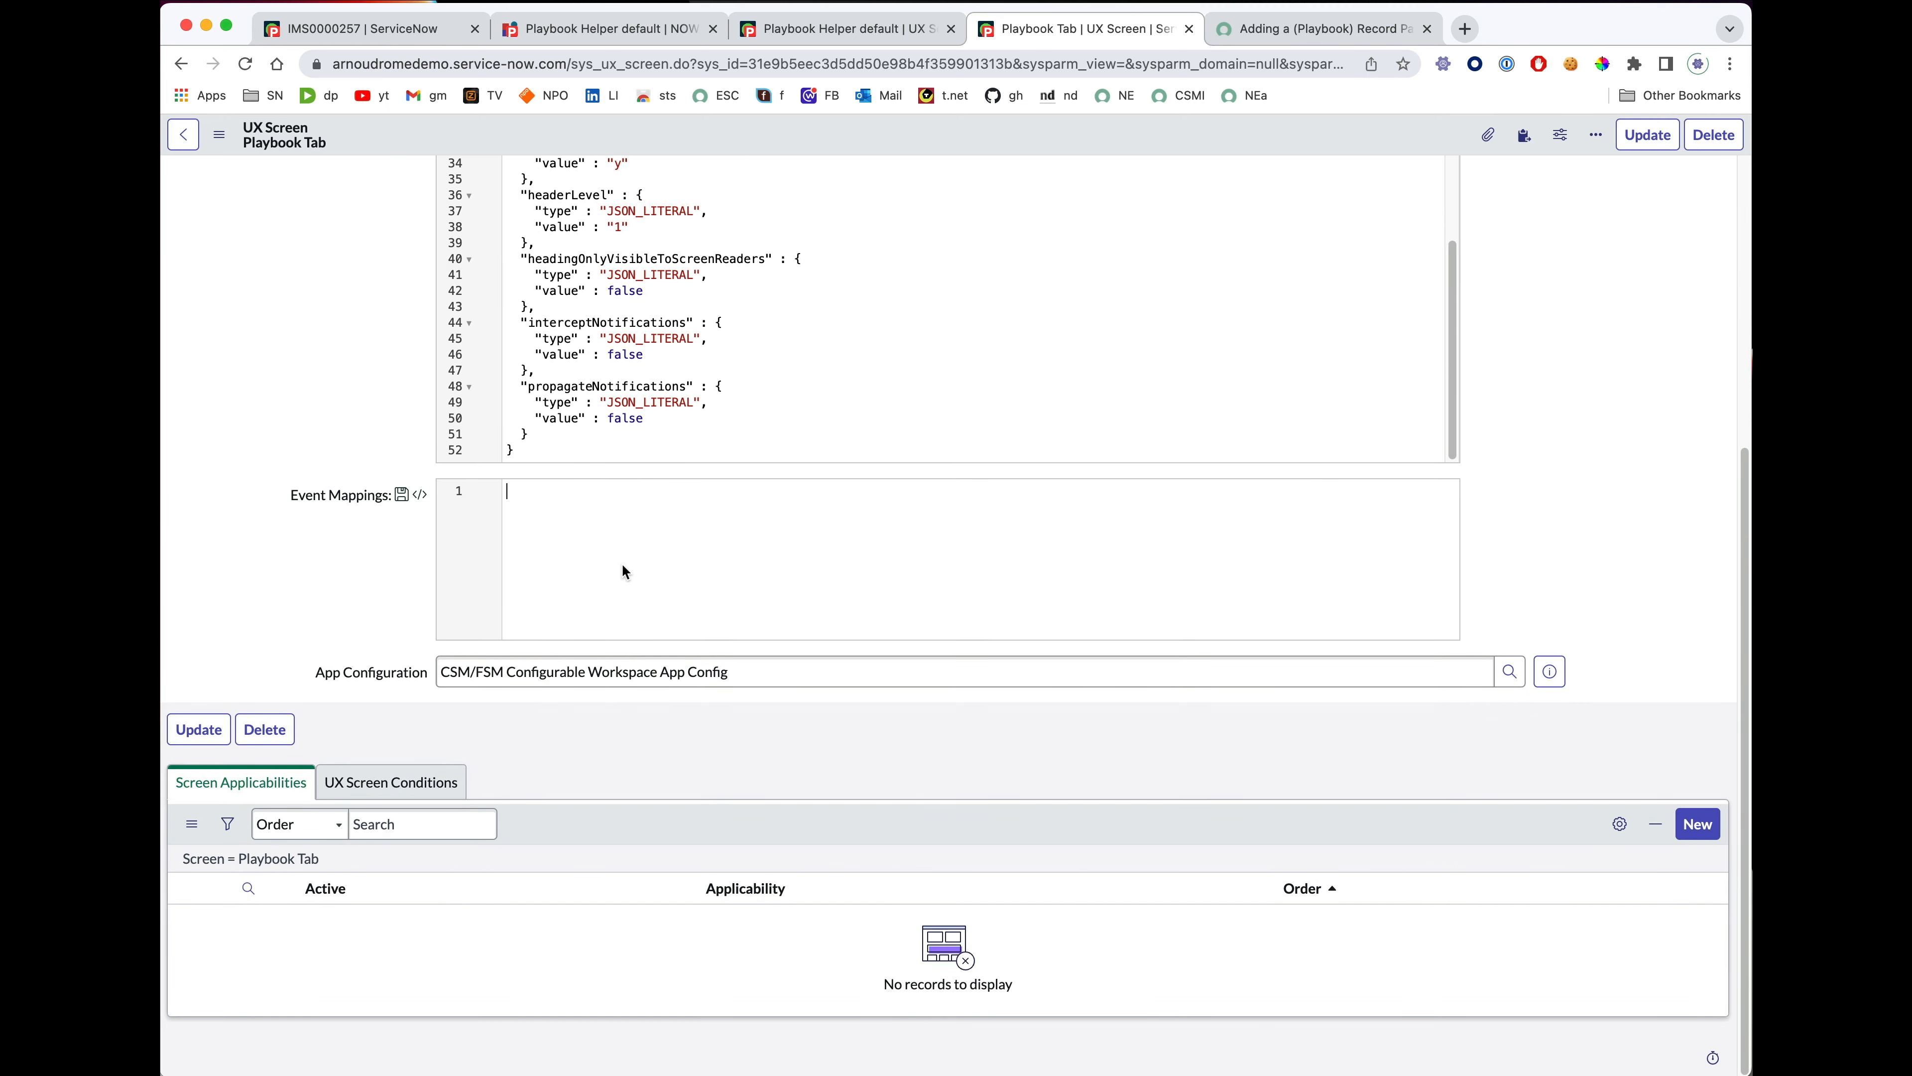
pyautogui.press('super+v')
pyautogui.press('super+s')
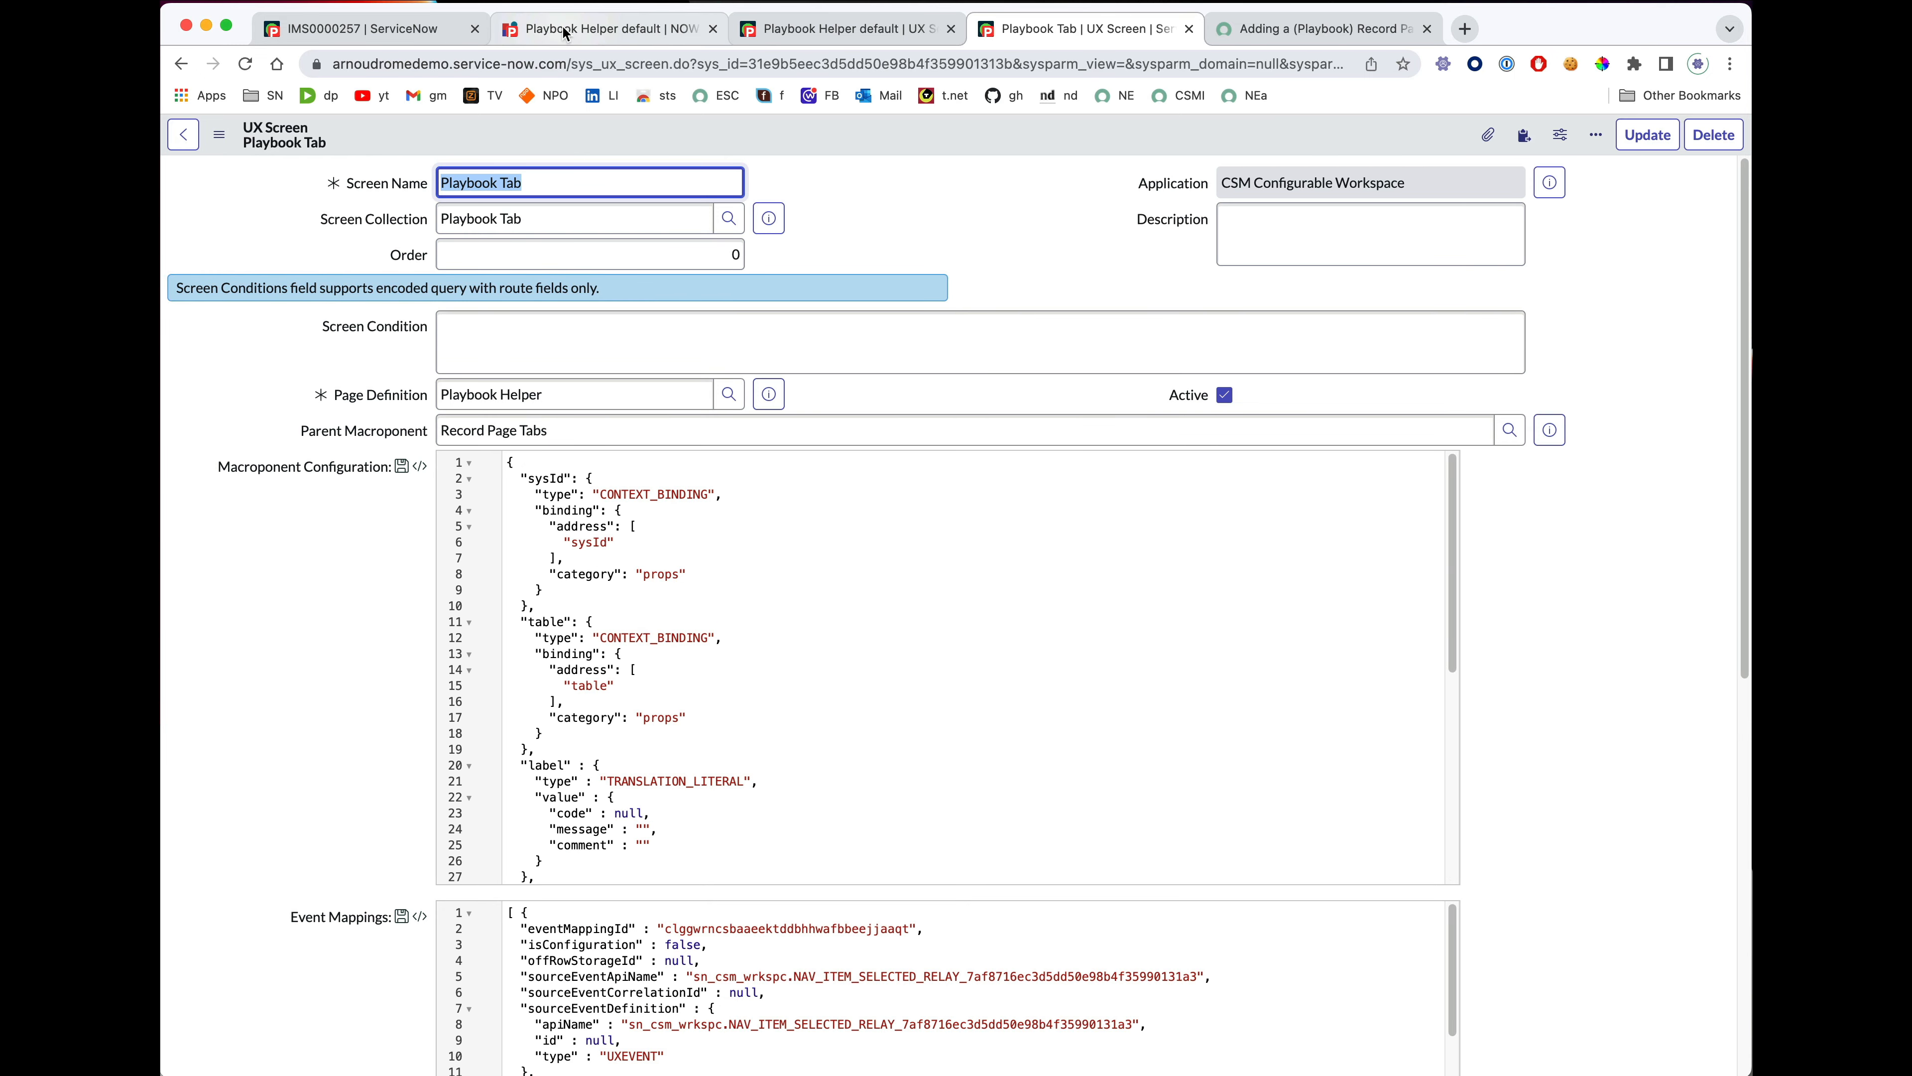
# Reload the interaction in the workspace and open the assigned user's record from the Wait for Interaction assignment activity.
pyautogui.click(344, 34)
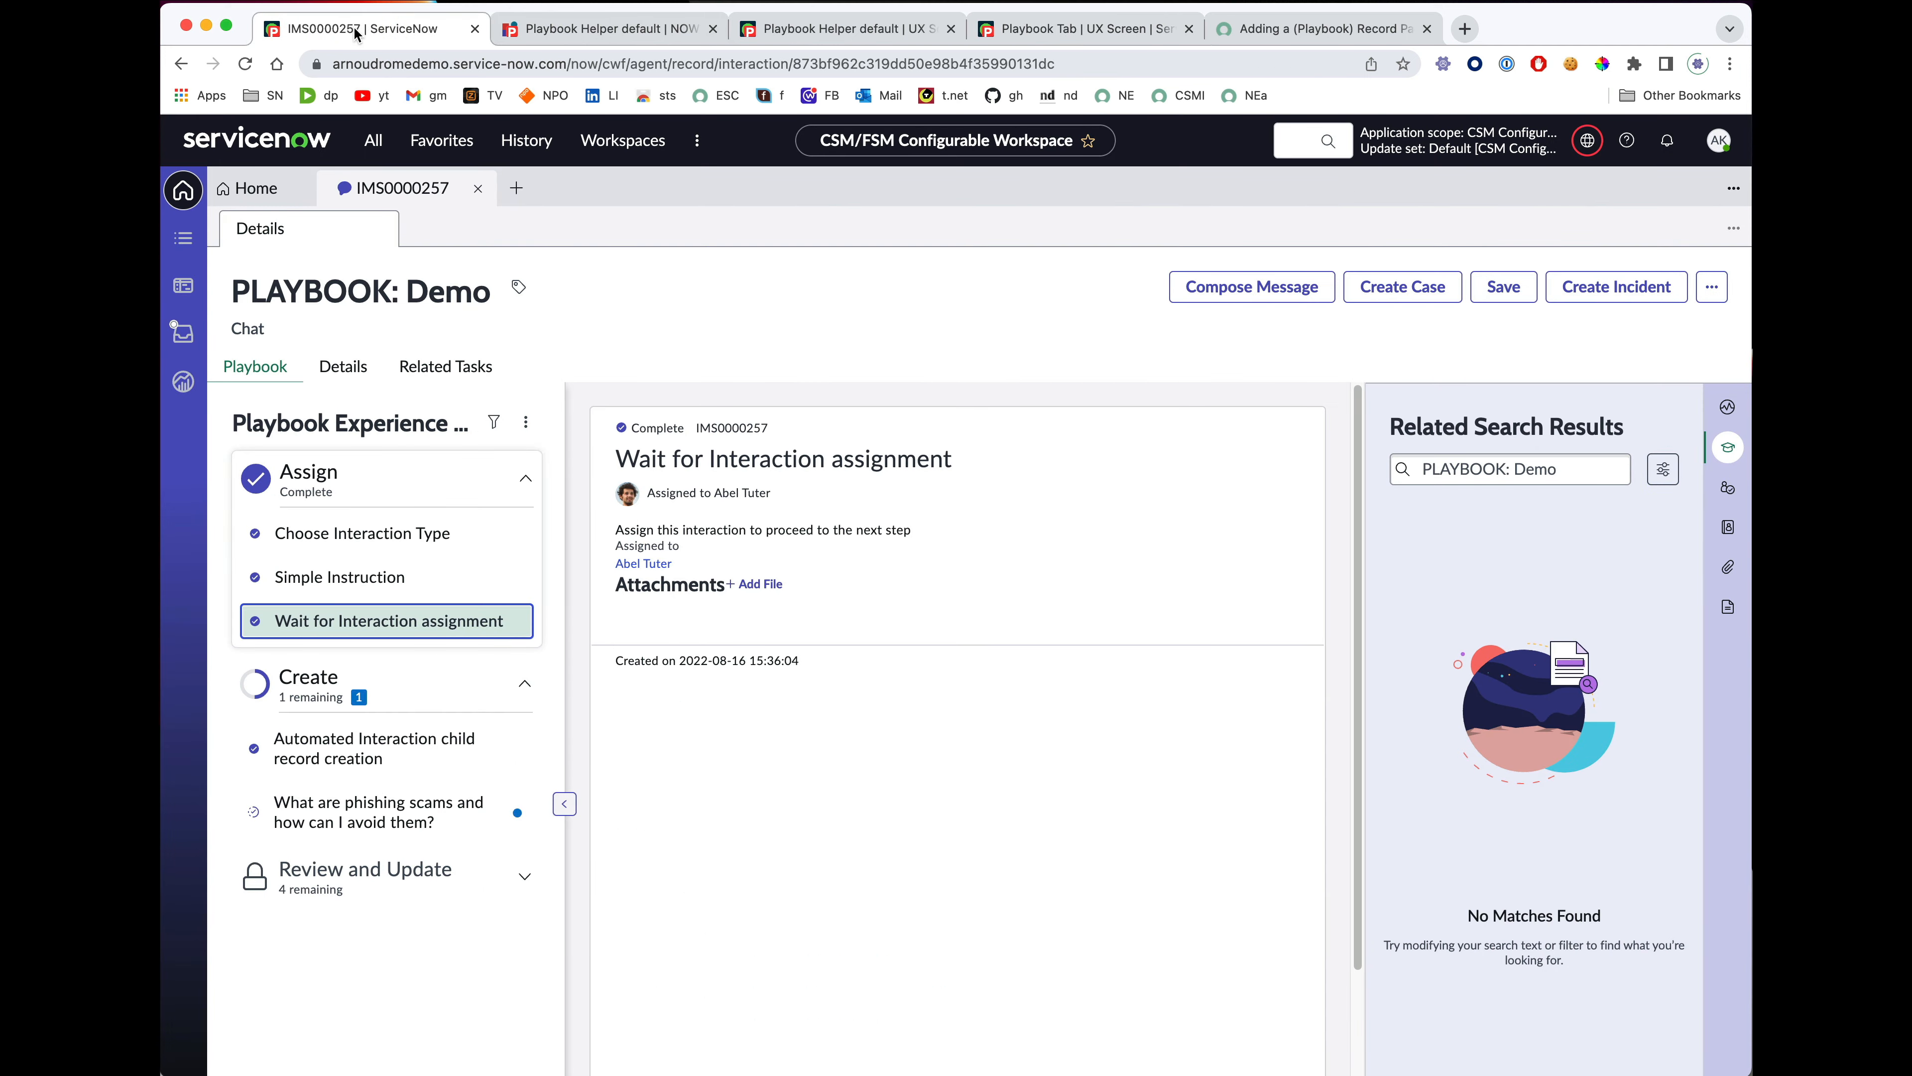
pyautogui.click(246, 64)
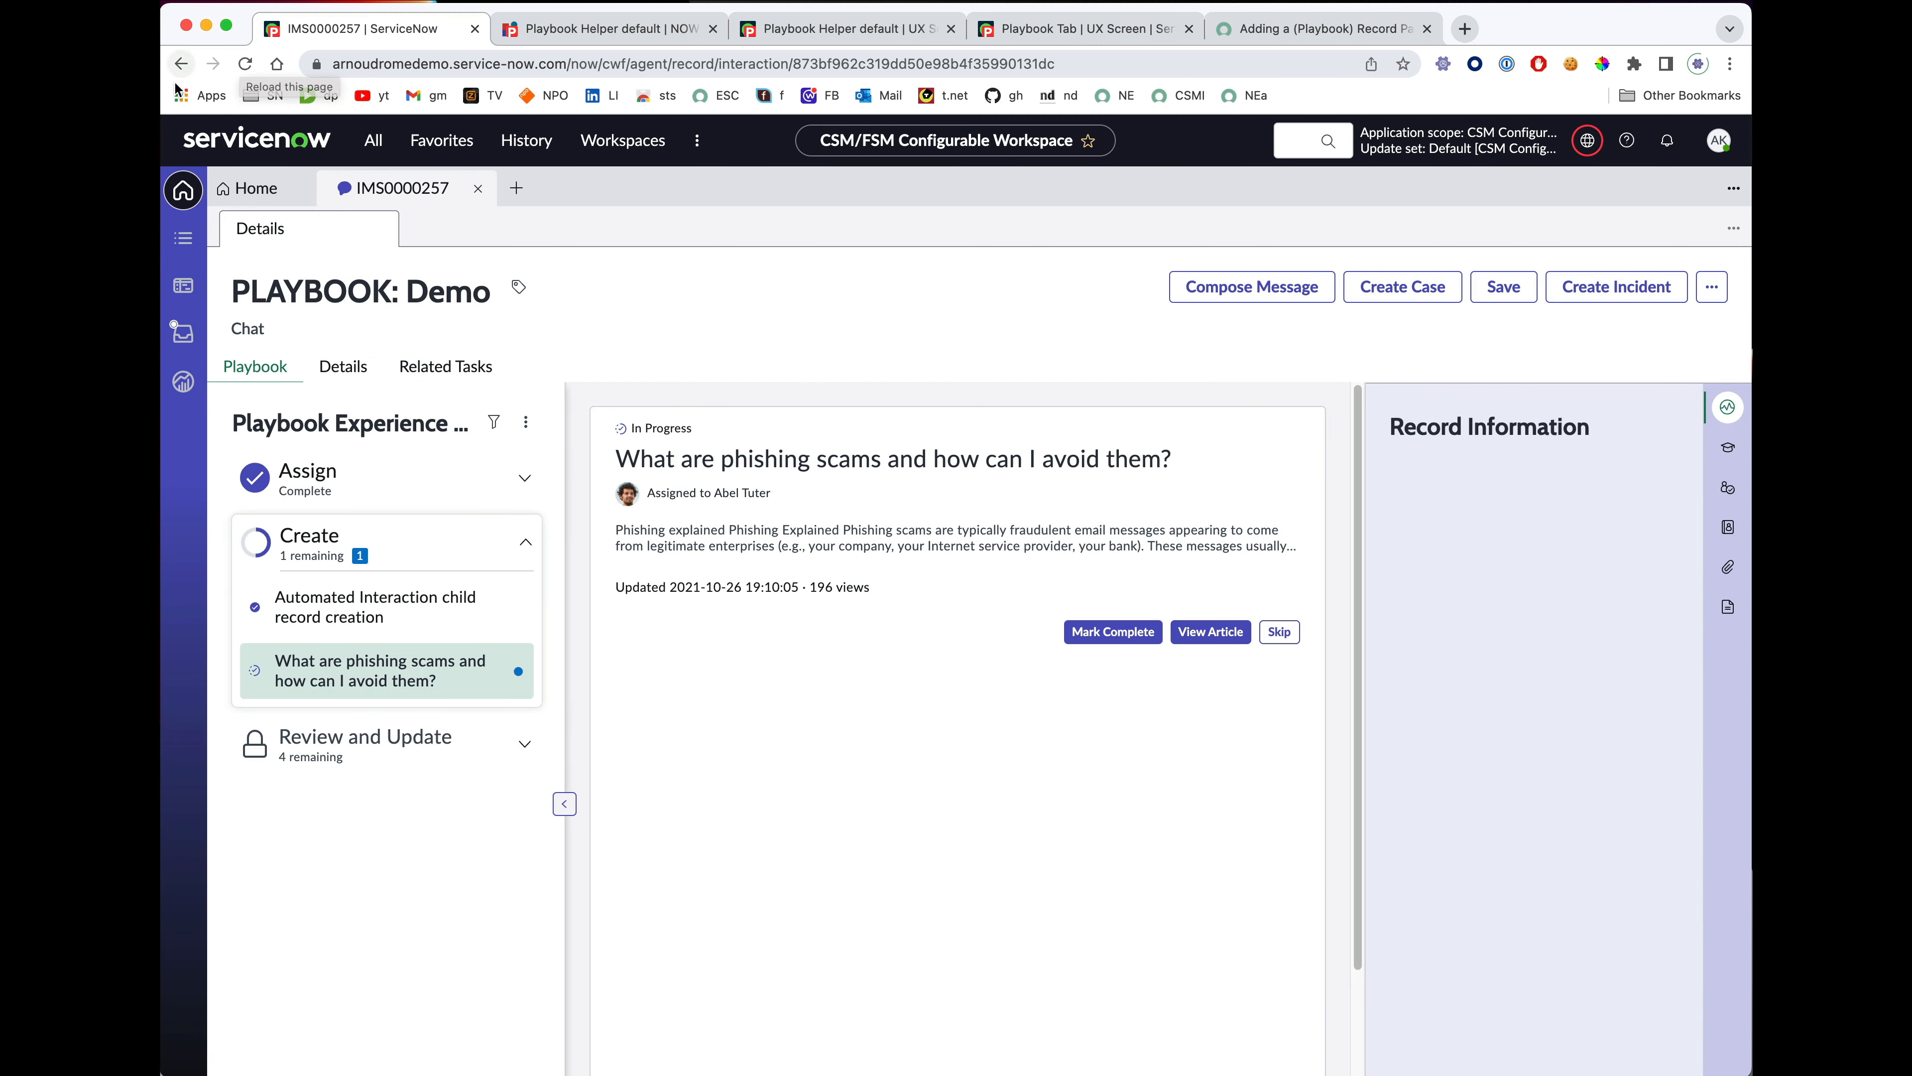
pyautogui.click(336, 489)
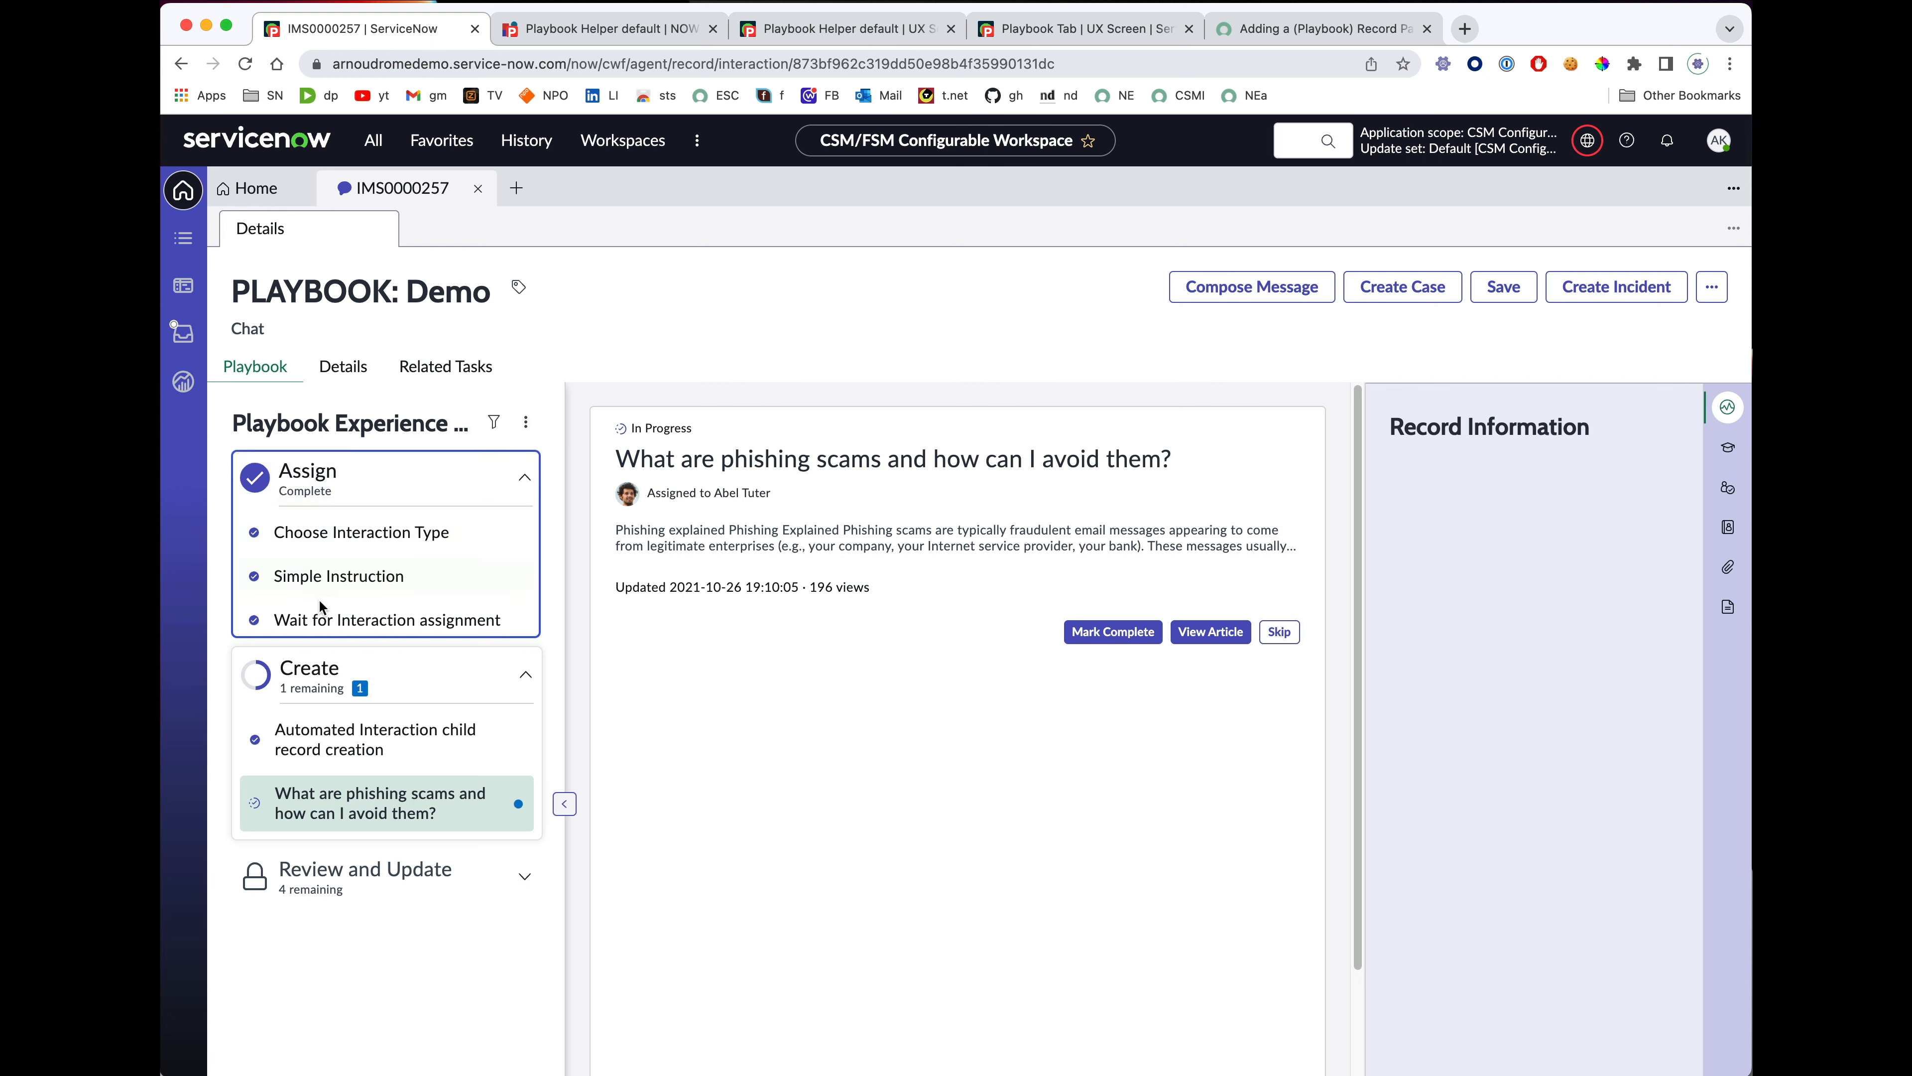
pyautogui.click(339, 619)
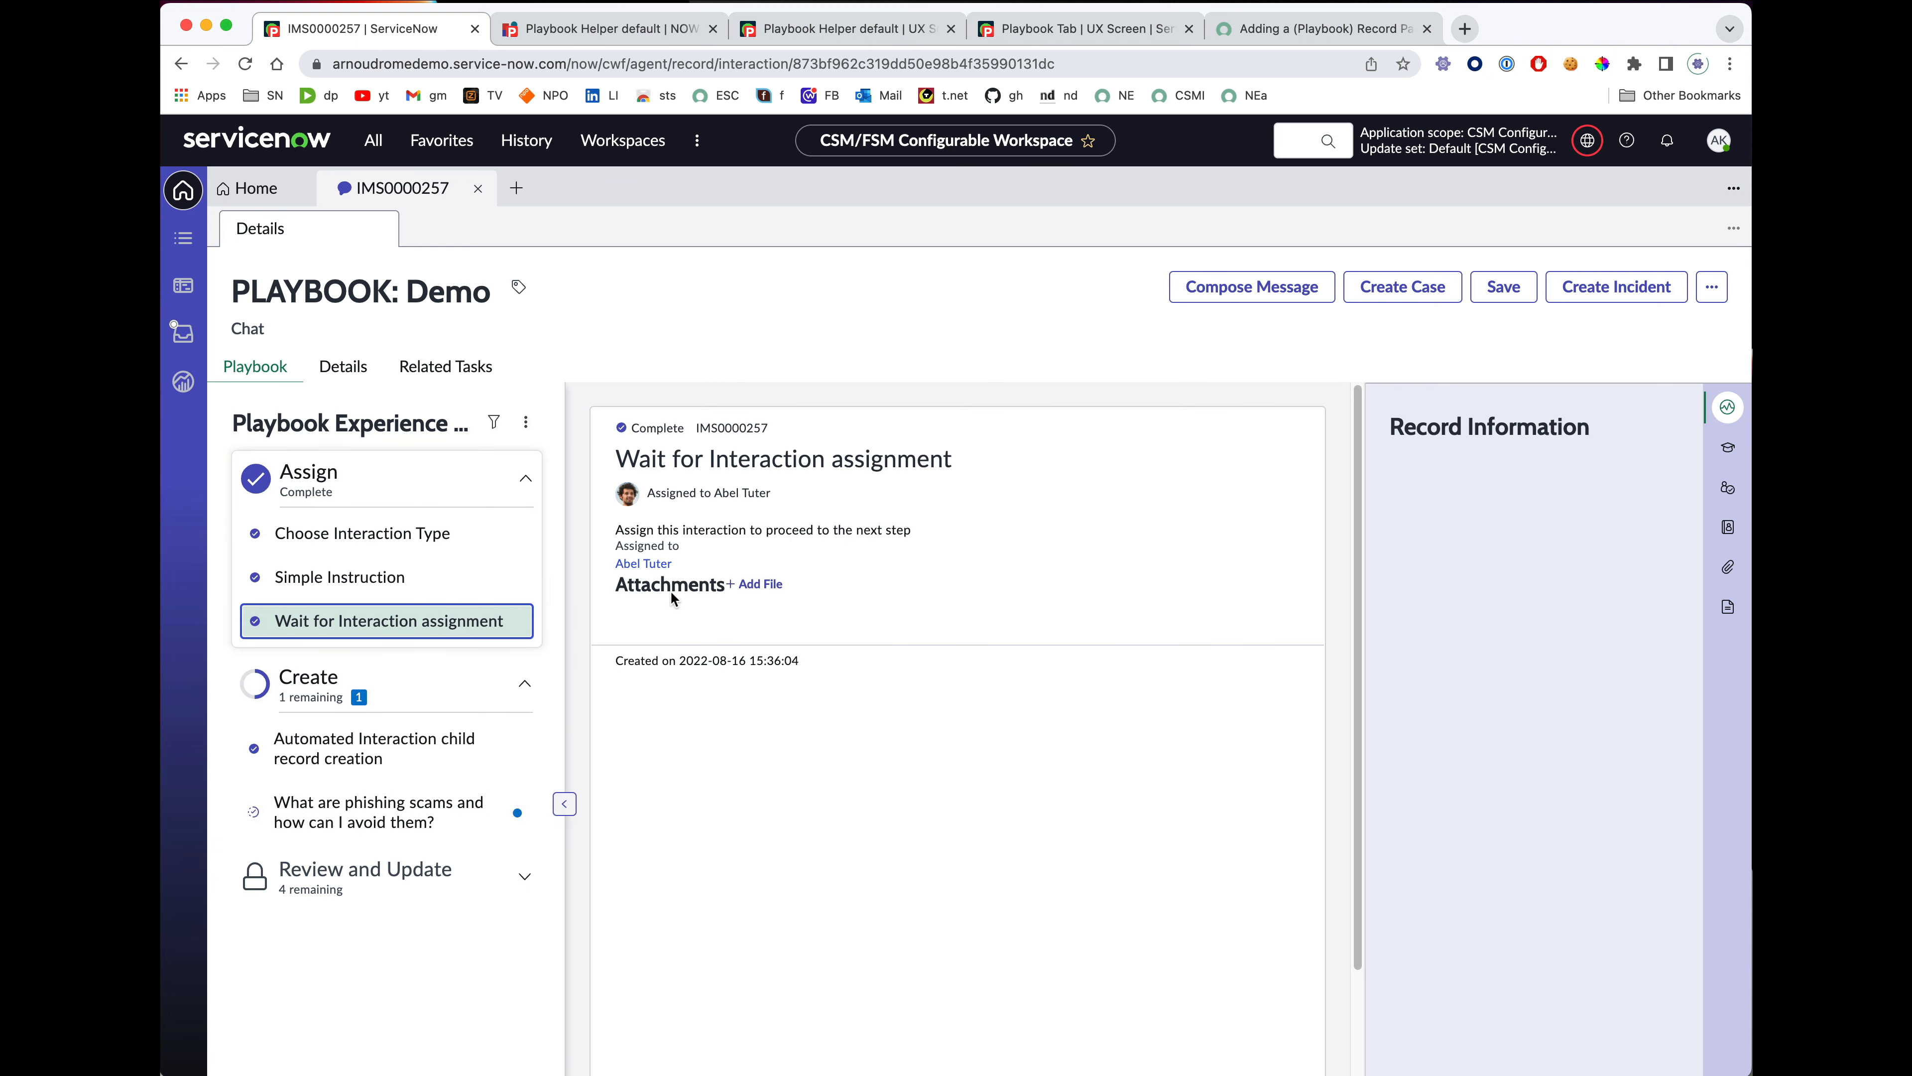
pyautogui.click(650, 564)
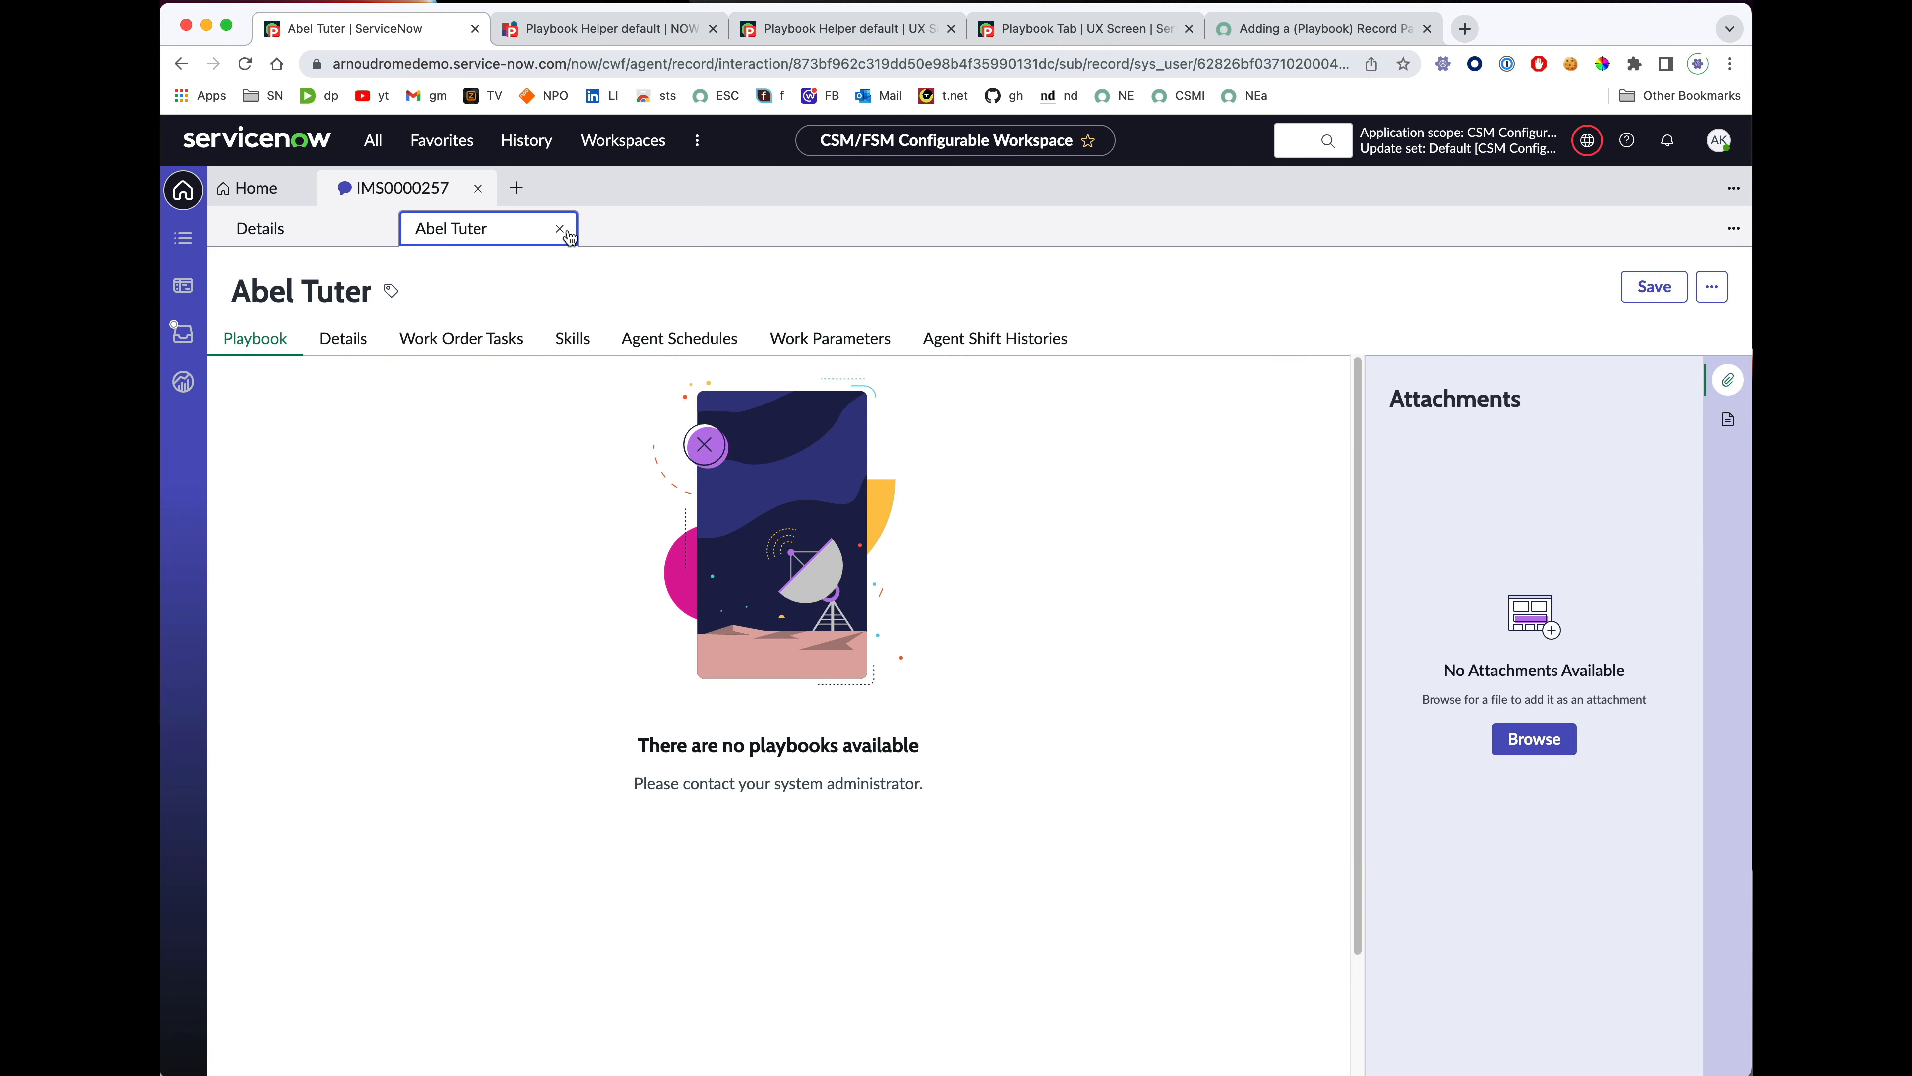
# Check the Details and Playbook views of the opened user record, and close its subtab.
pyautogui.click(347, 341)
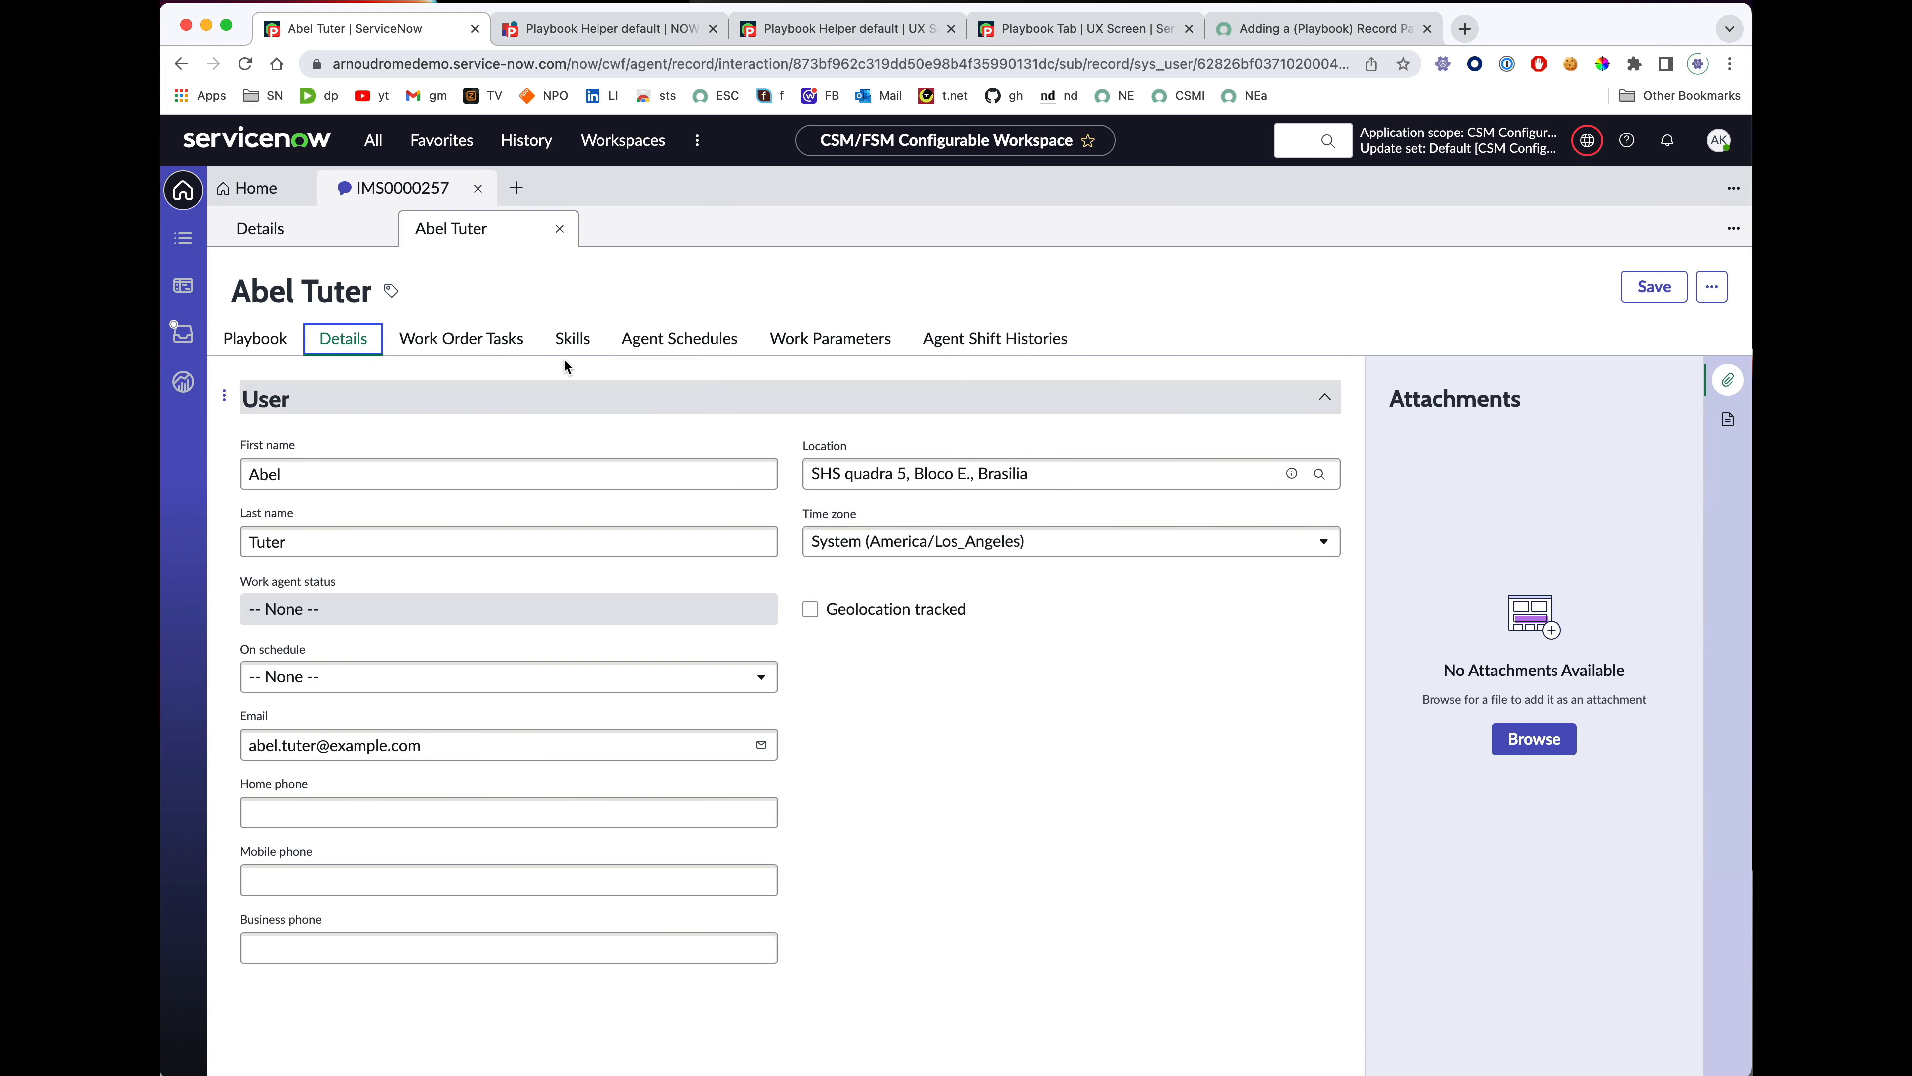
pyautogui.click(257, 338)
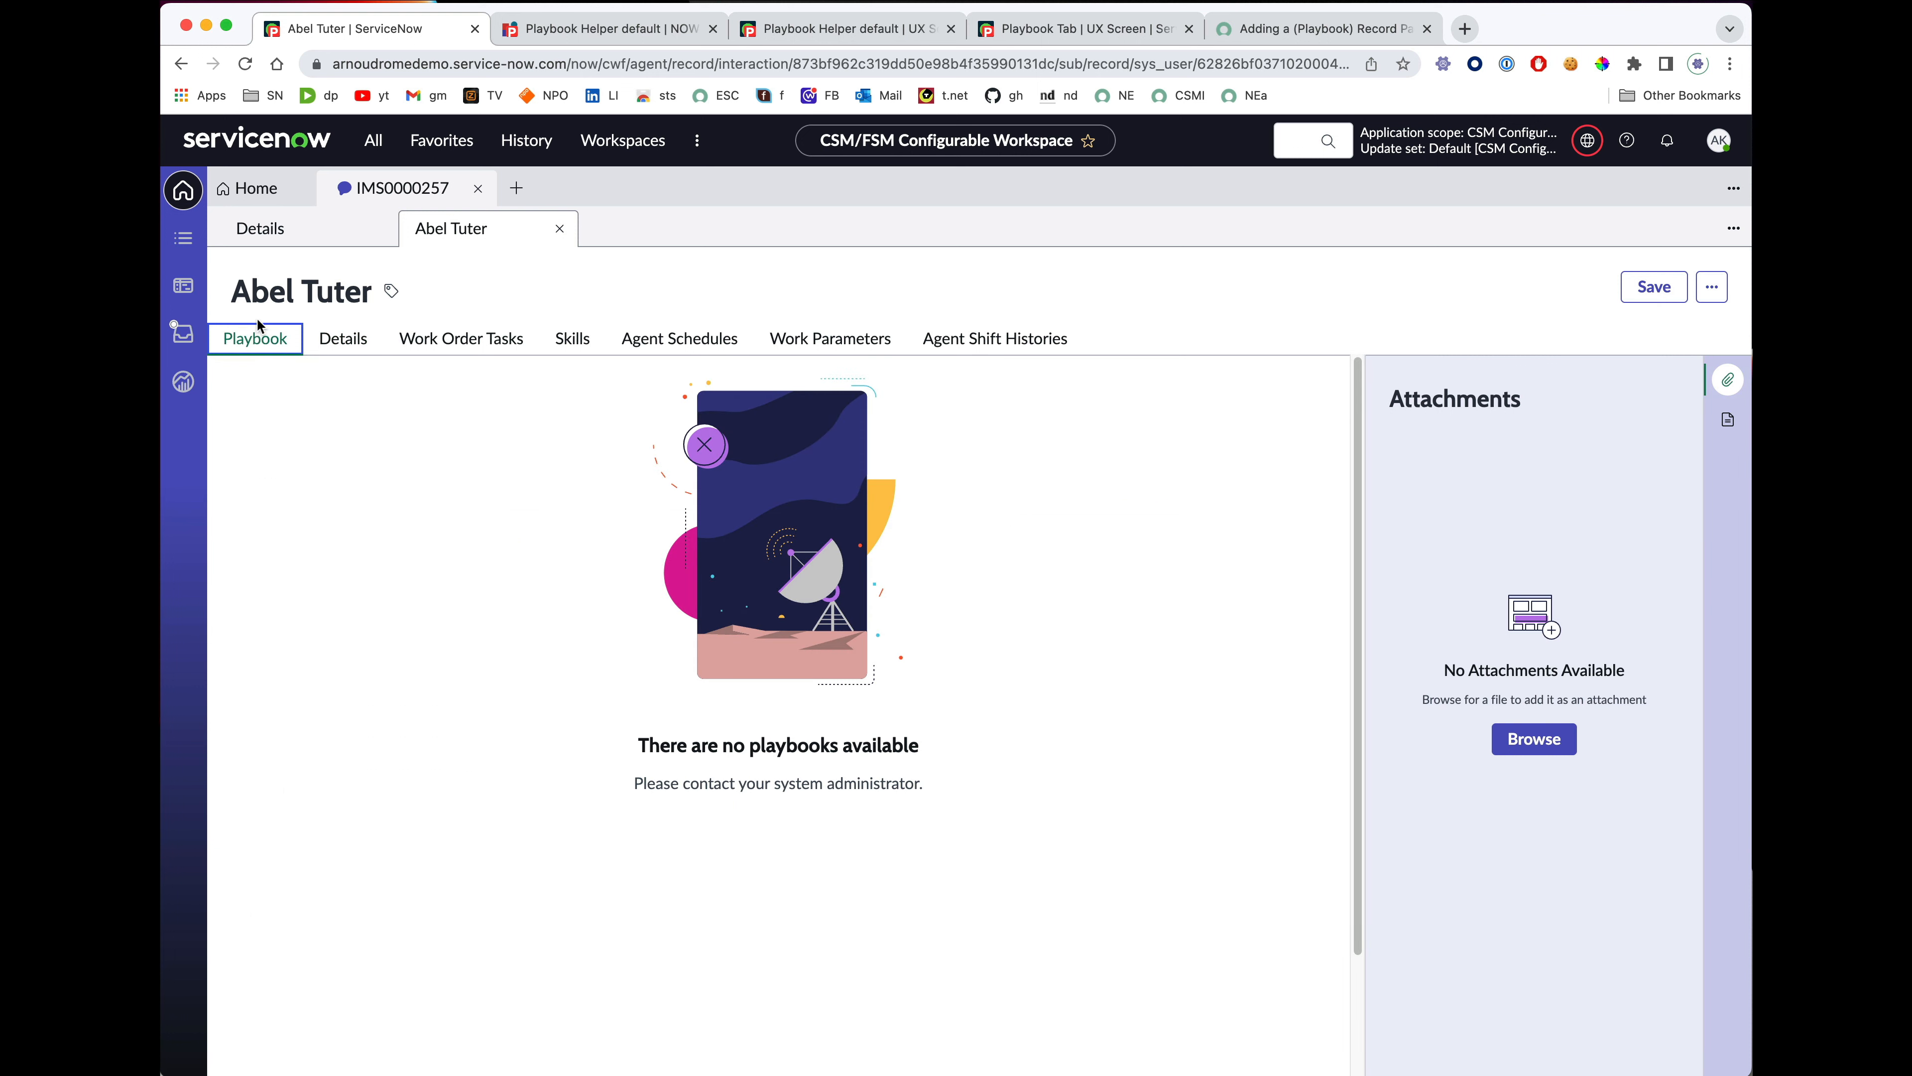
pyautogui.click(559, 228)
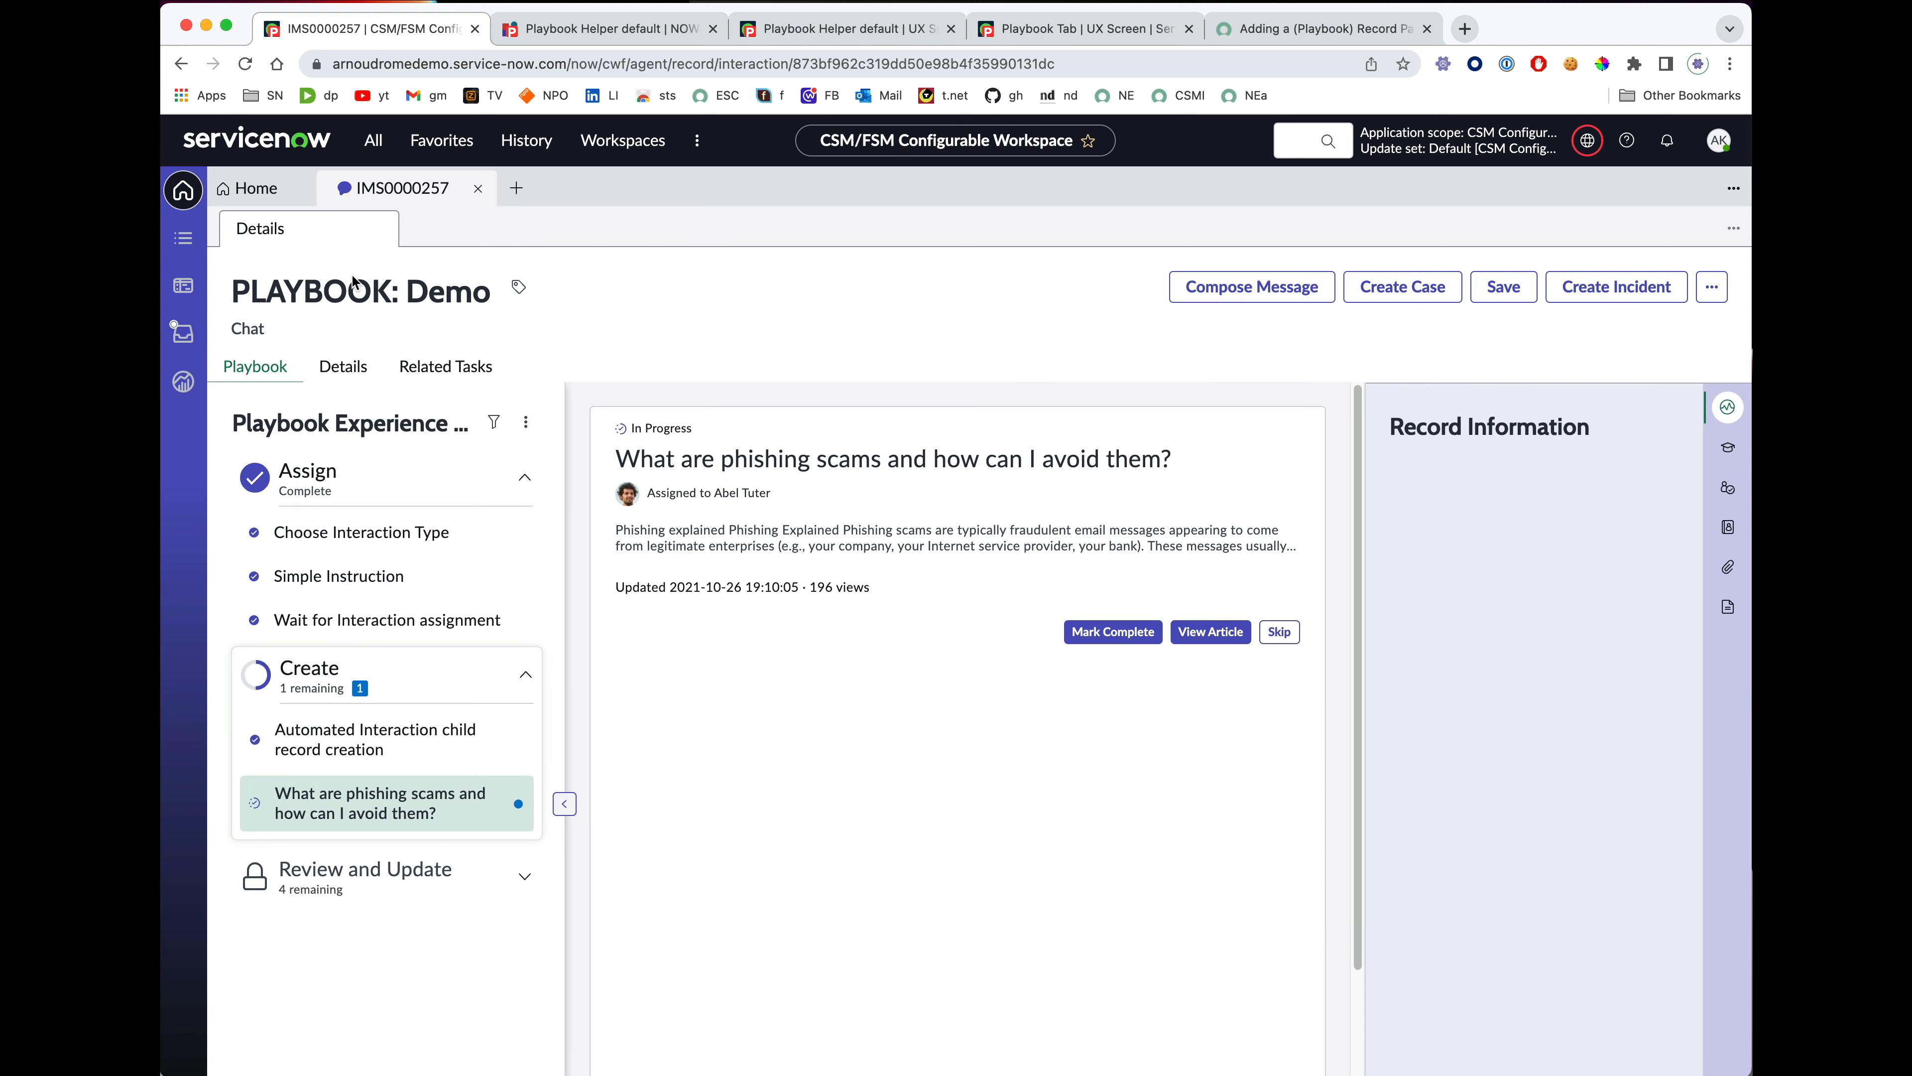
# Mark the phishing article and Review Child Interaction activities complete, and test opening the full interactions list, closing its subtab.
pyautogui.click(1120, 633)
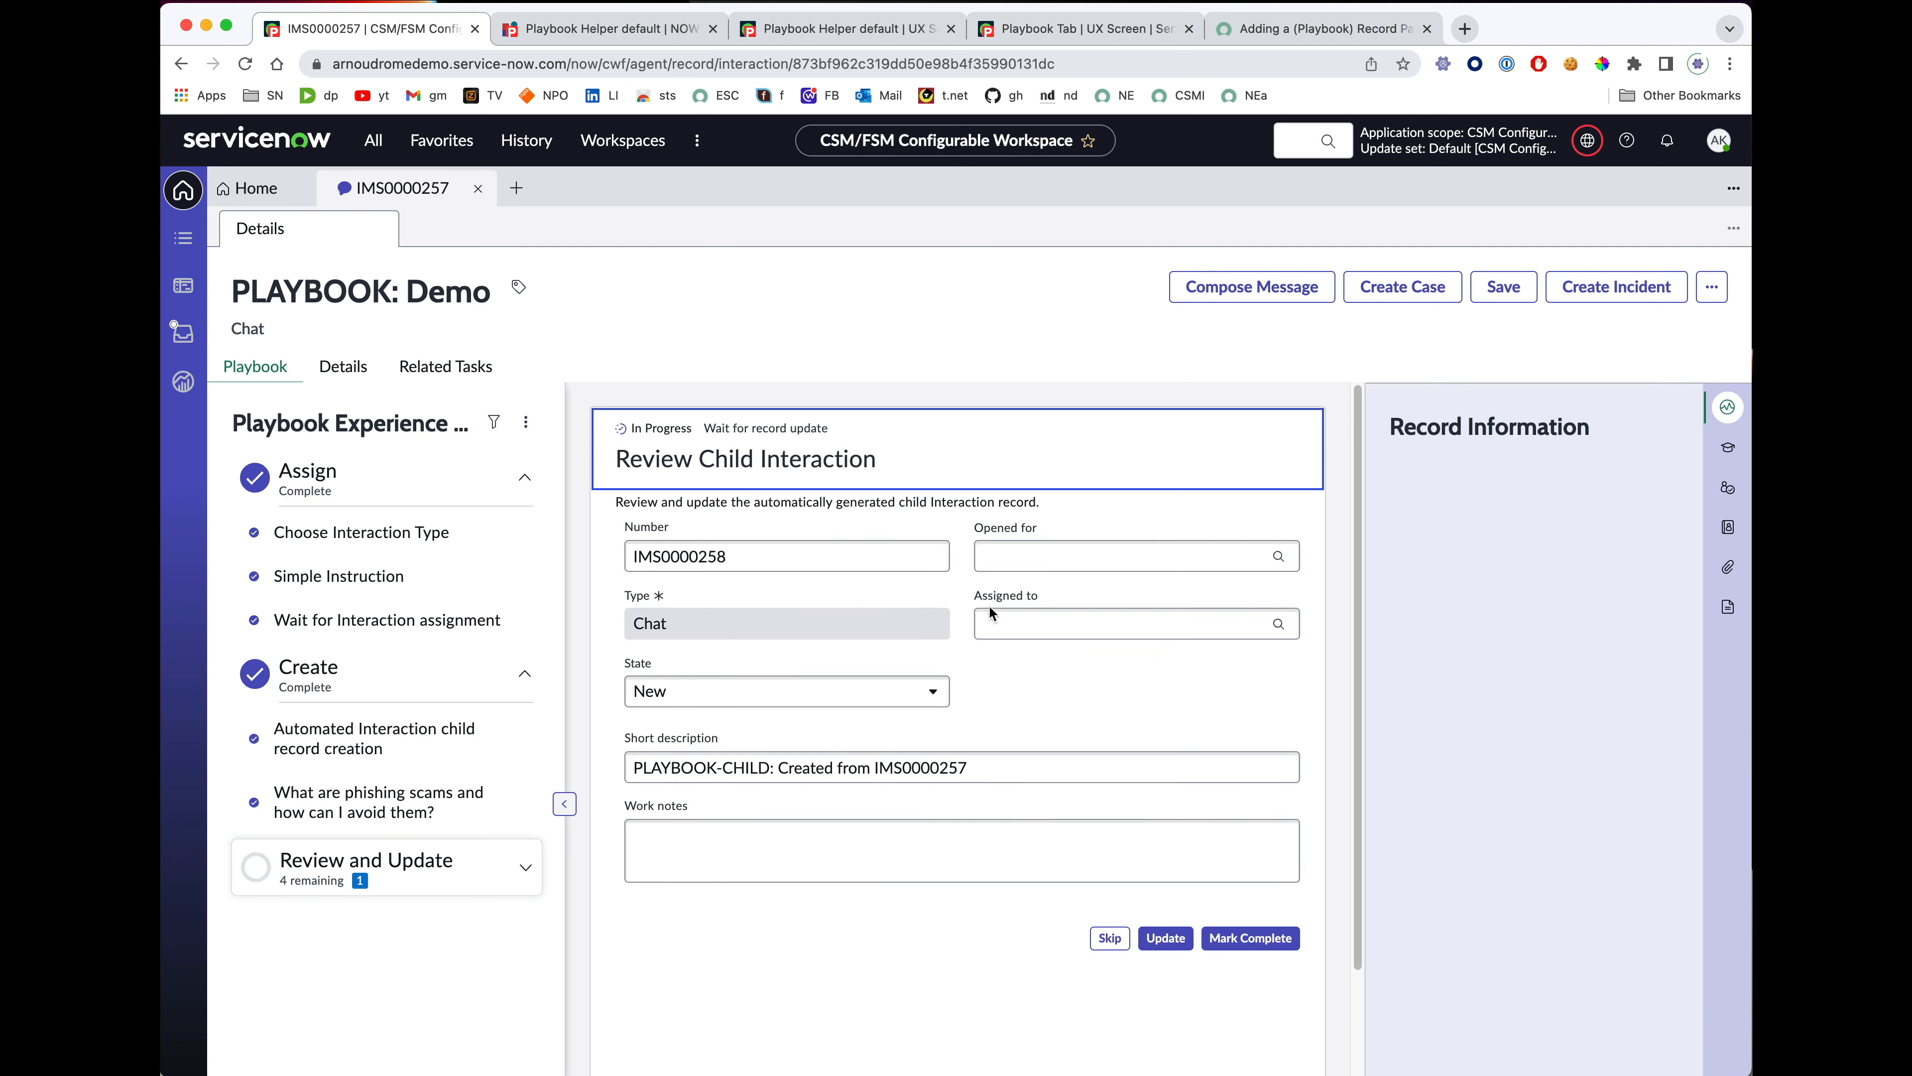
pyautogui.click(1272, 937)
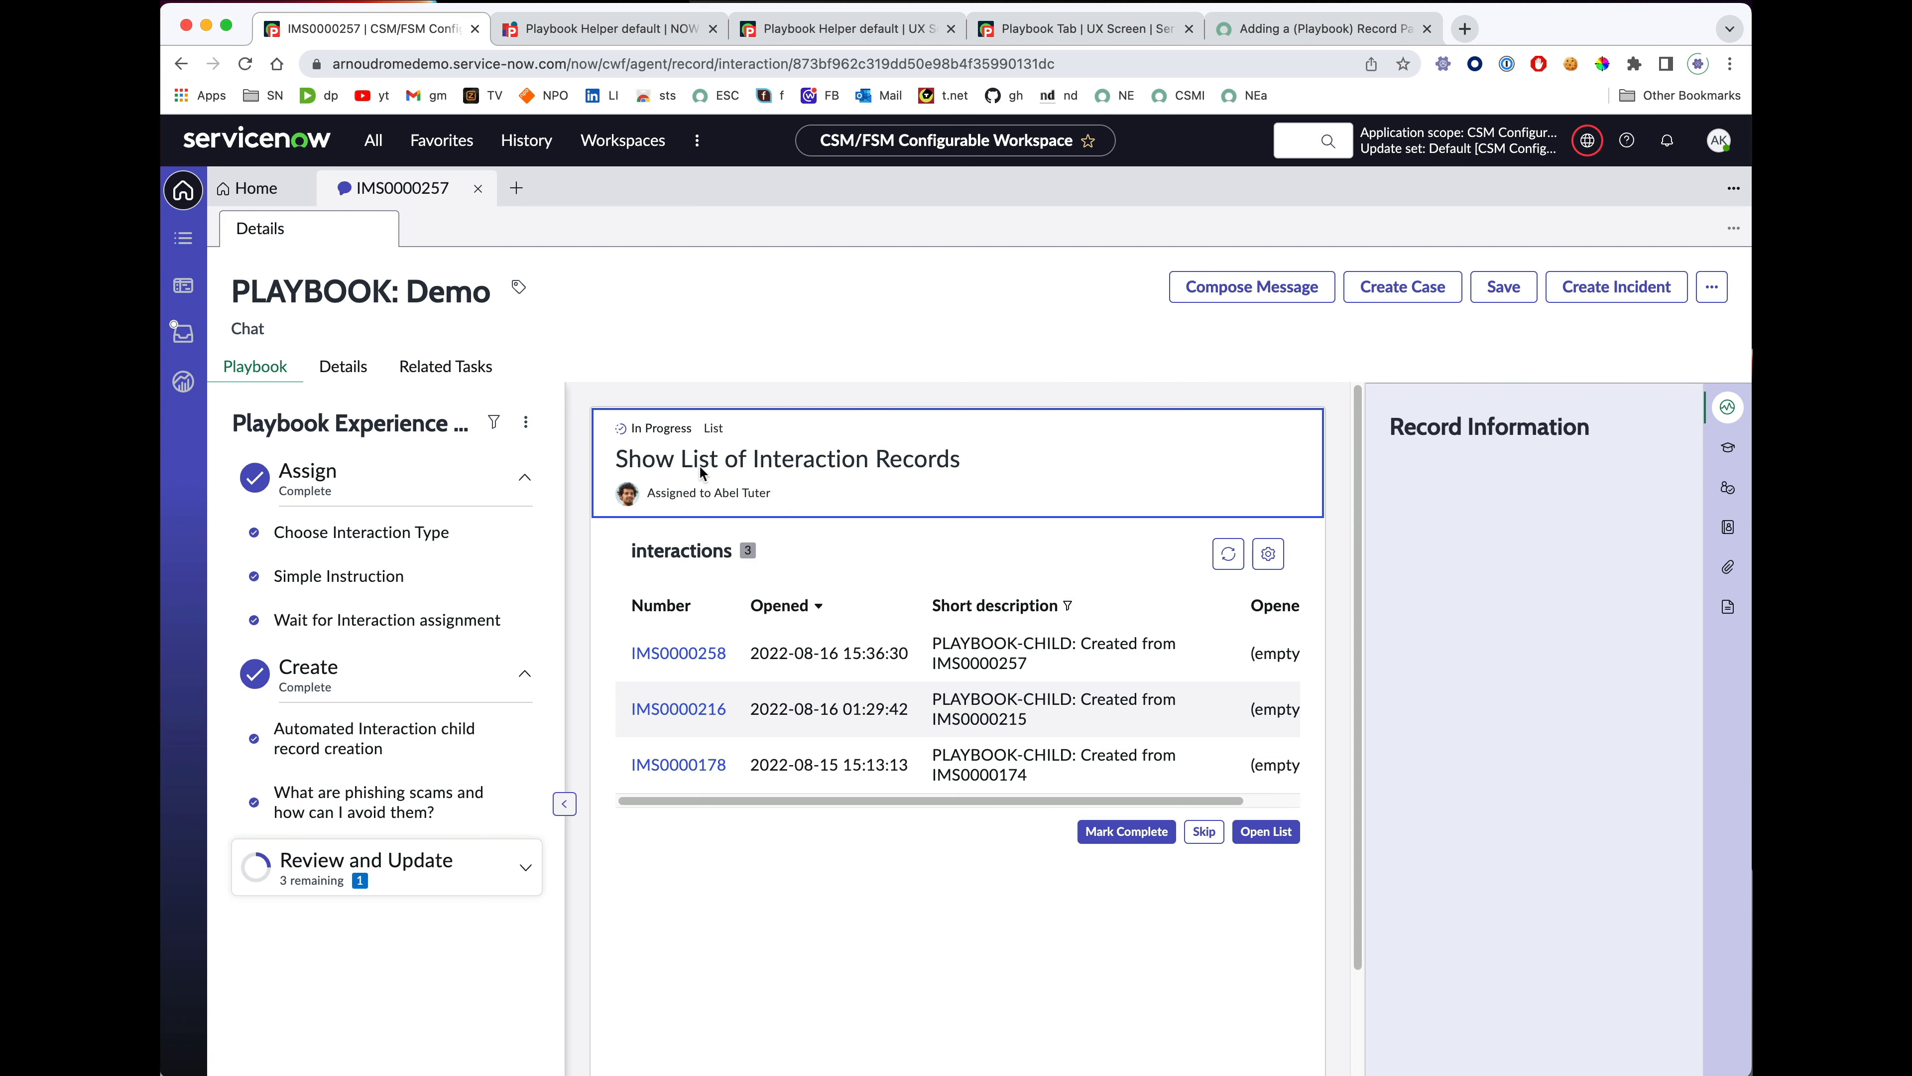
pyautogui.click(1267, 833)
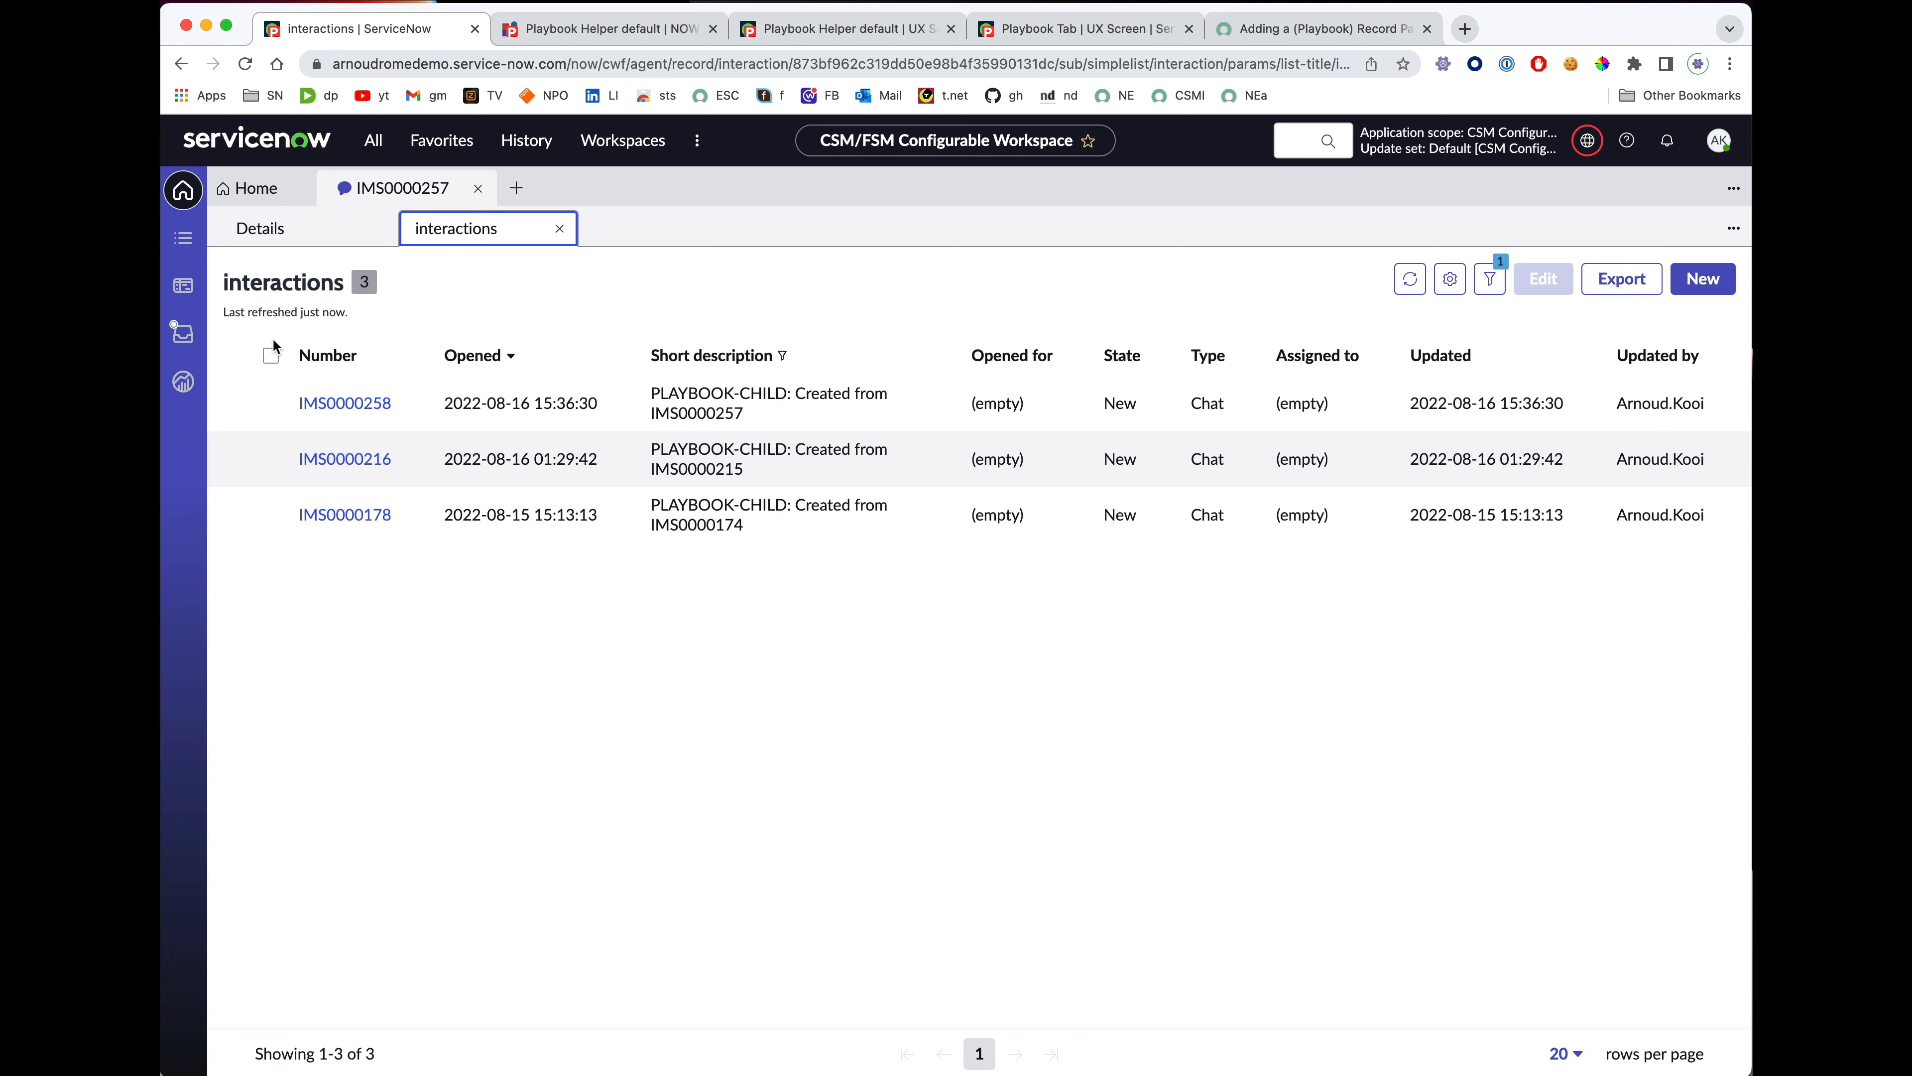
pyautogui.click(560, 229)
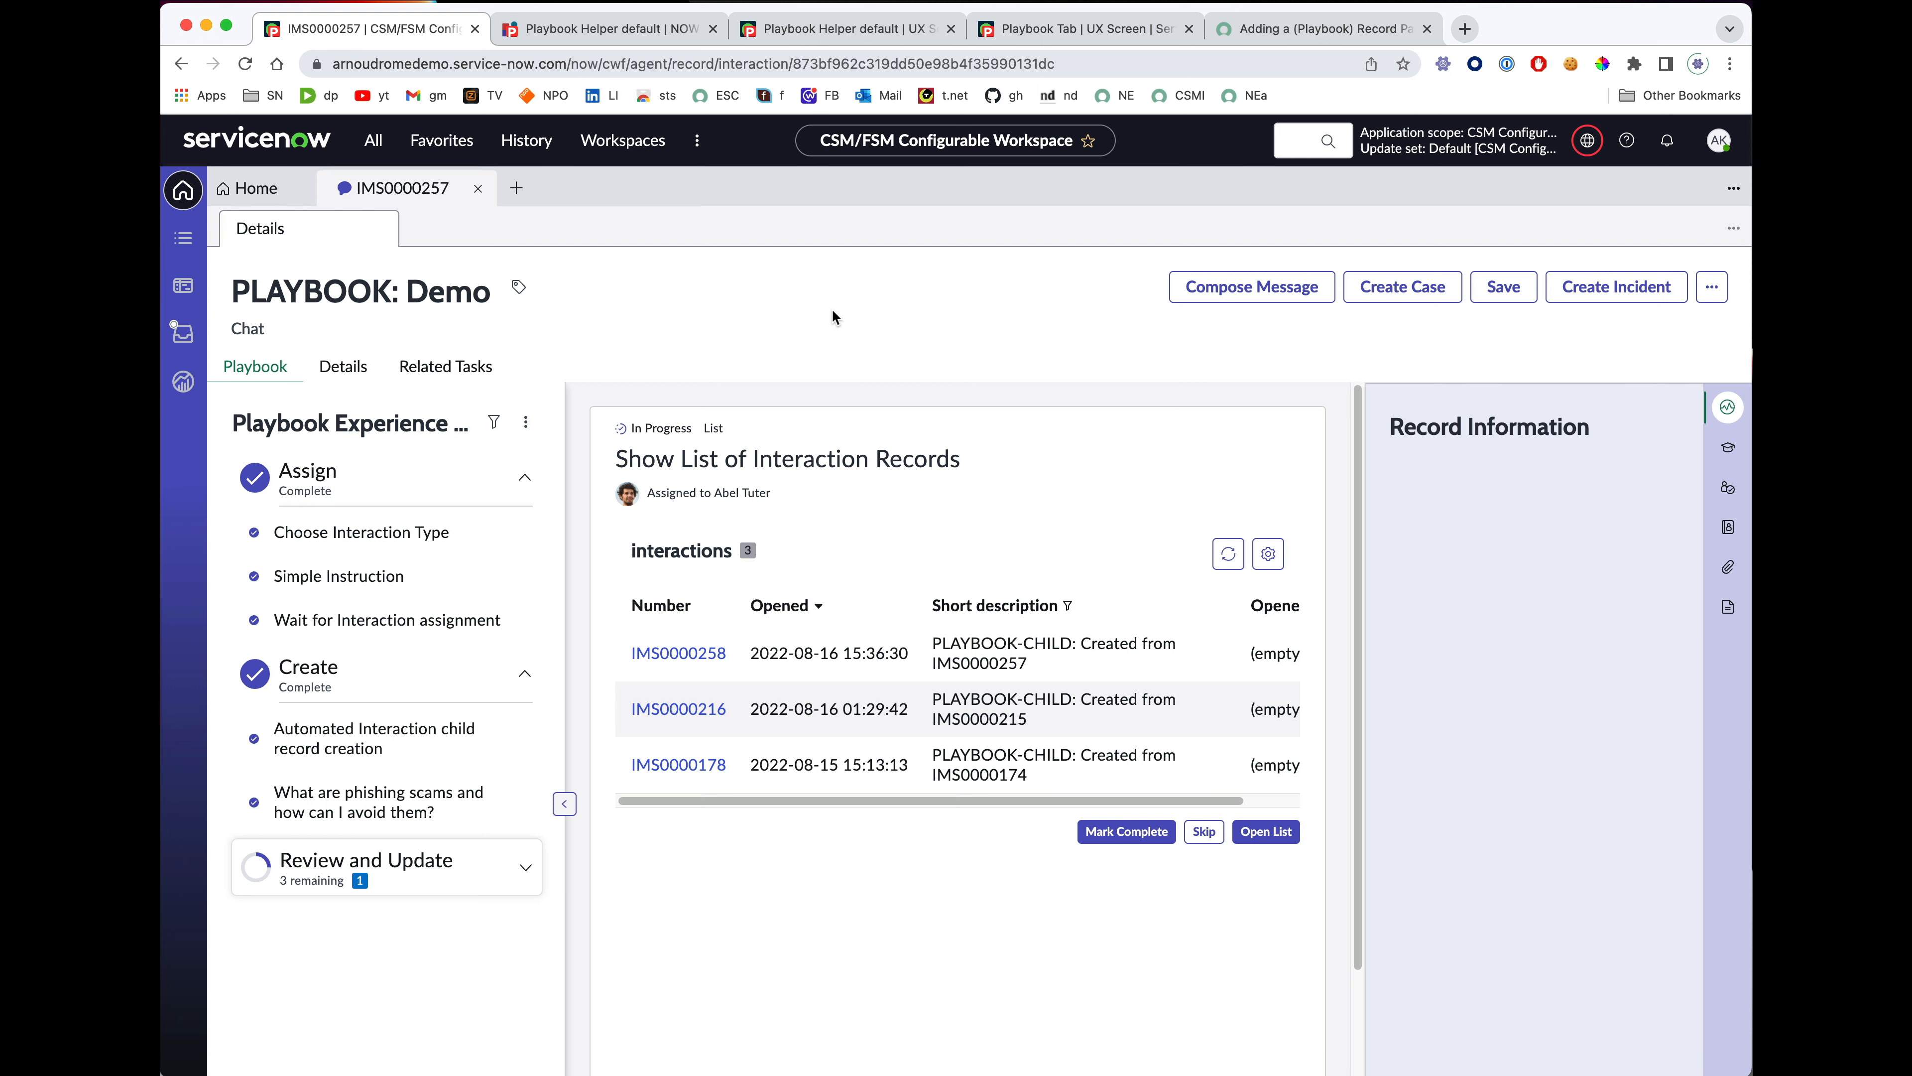
# Open the assigned user's record again from the completed Wait for Interaction assignment activity.
pyautogui.click(428, 619)
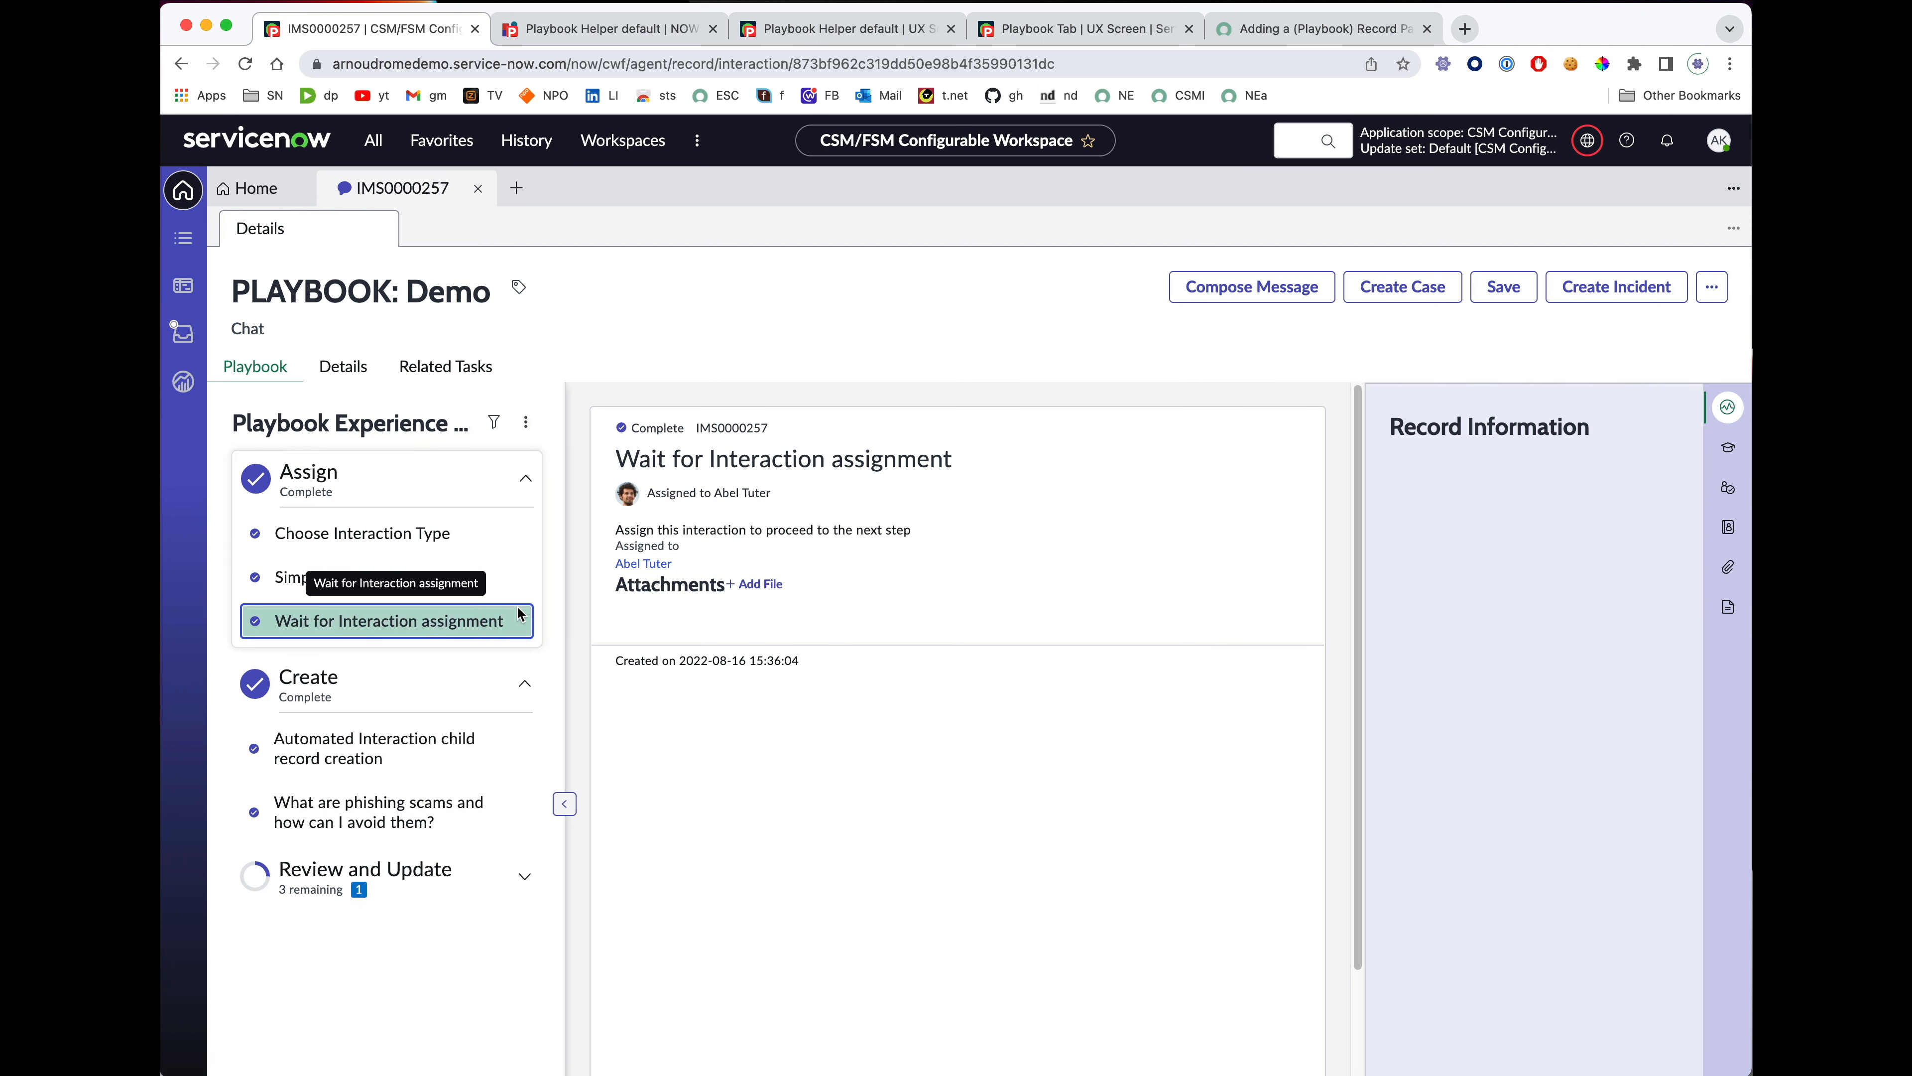
pyautogui.click(746, 541)
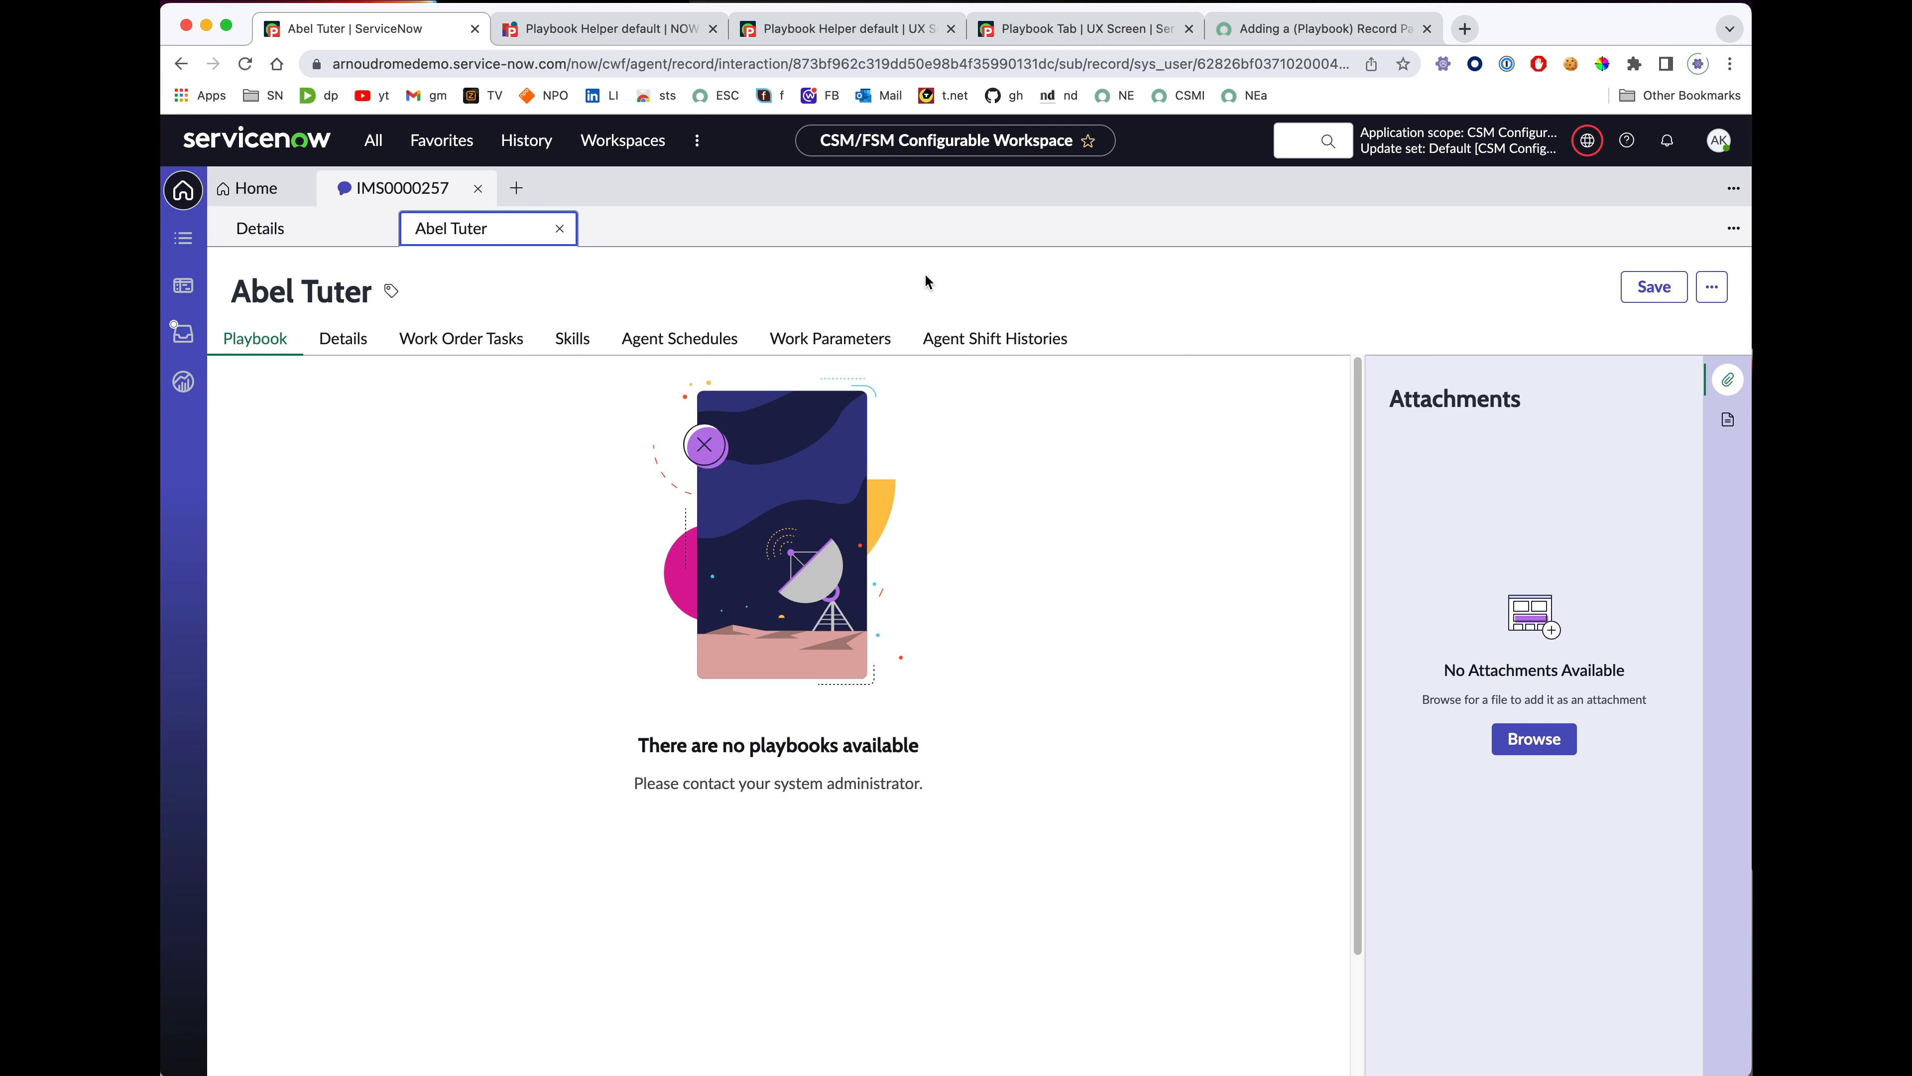
# Copy the playbookScriptFunction script from section 11, Screen condition, of the community article.
pyautogui.click(1311, 31)
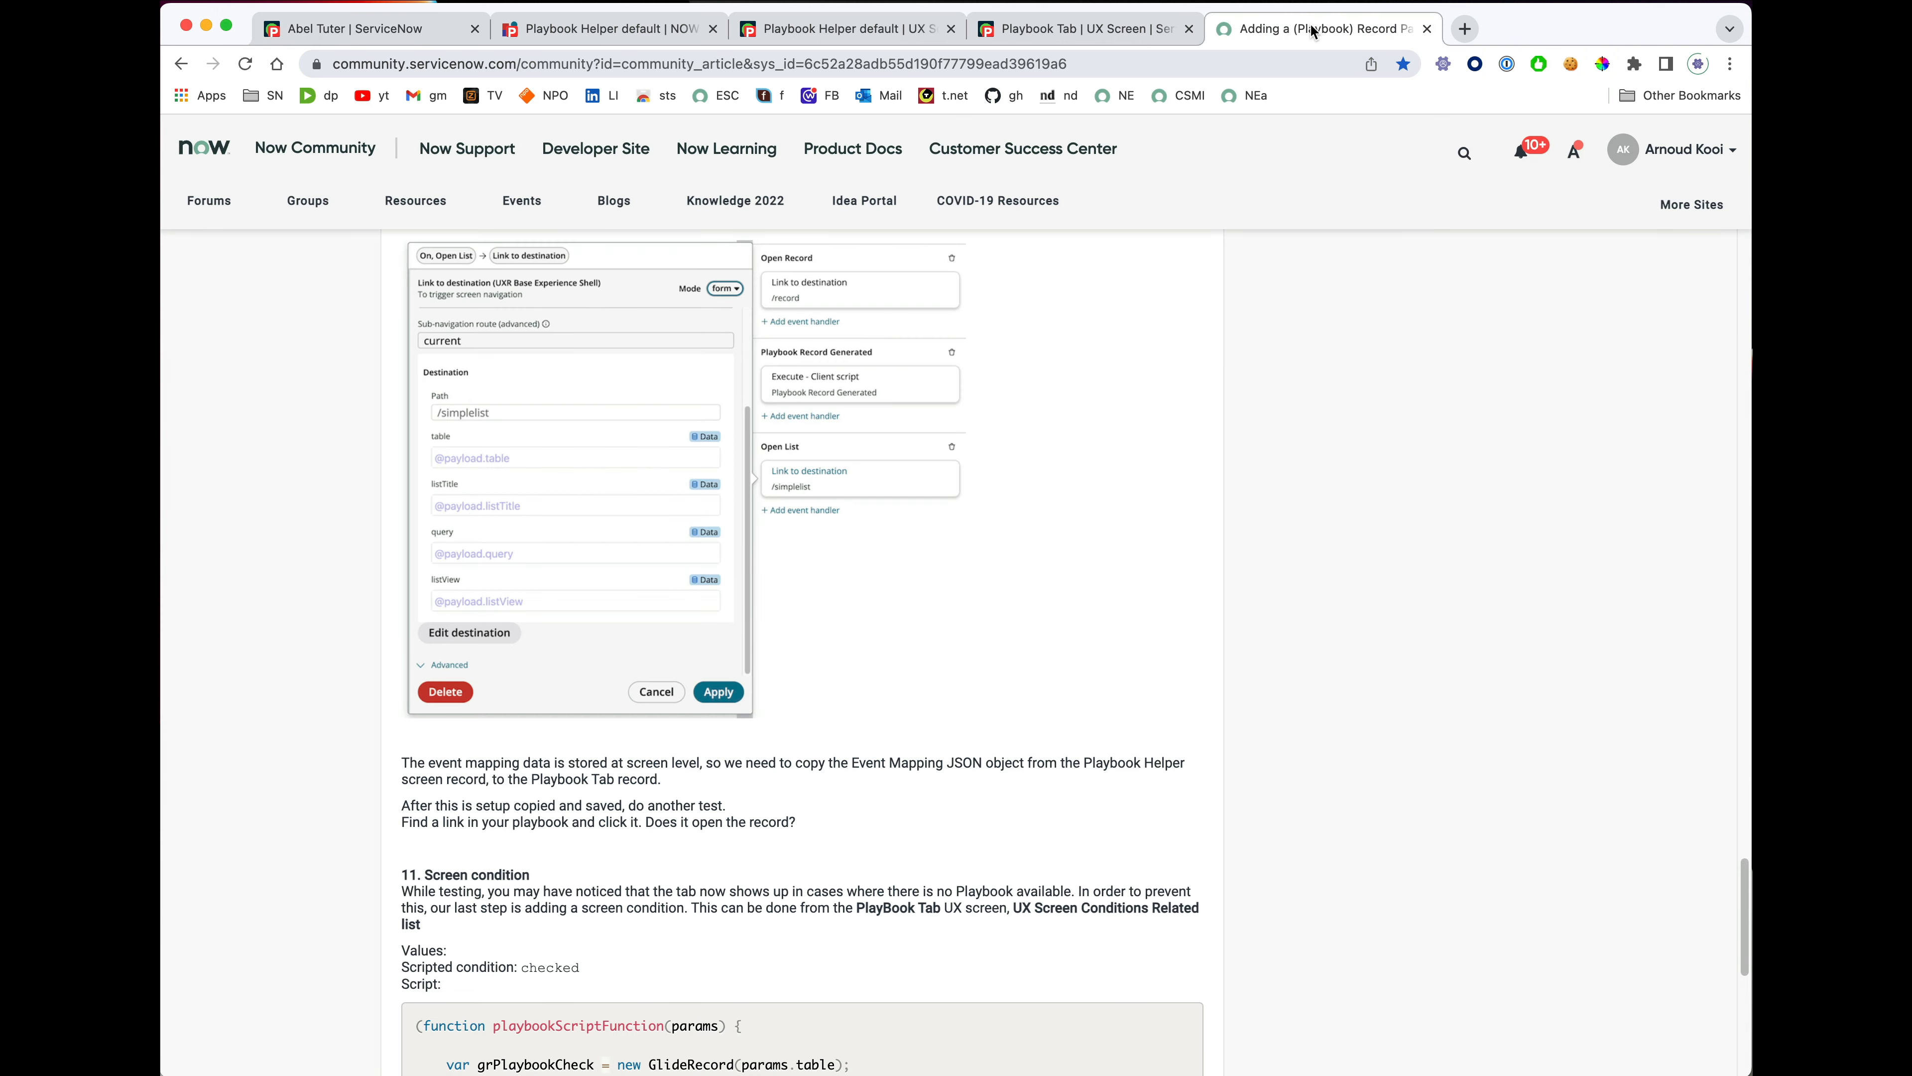
pyautogui.scroll(-5, 663, 323)
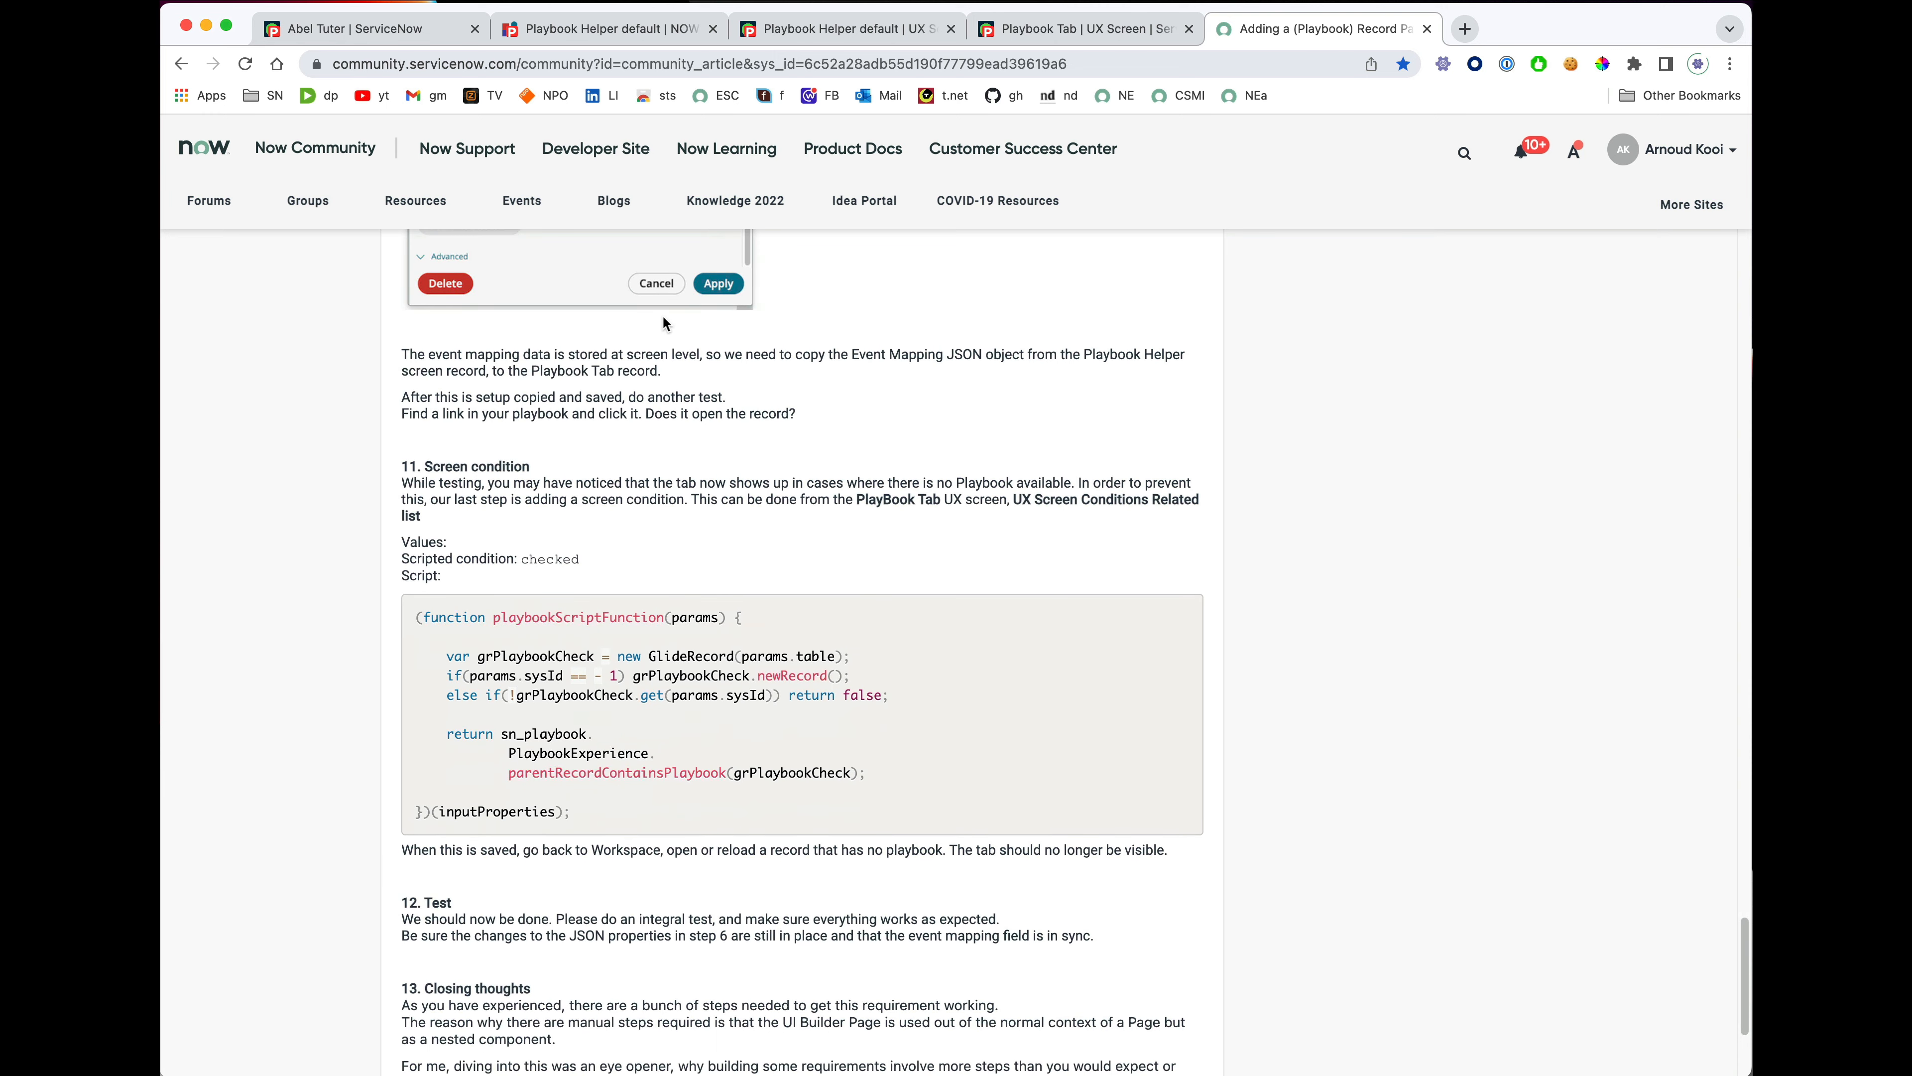
pyautogui.moveTo(591, 821); pyautogui.dragTo(419, 616)
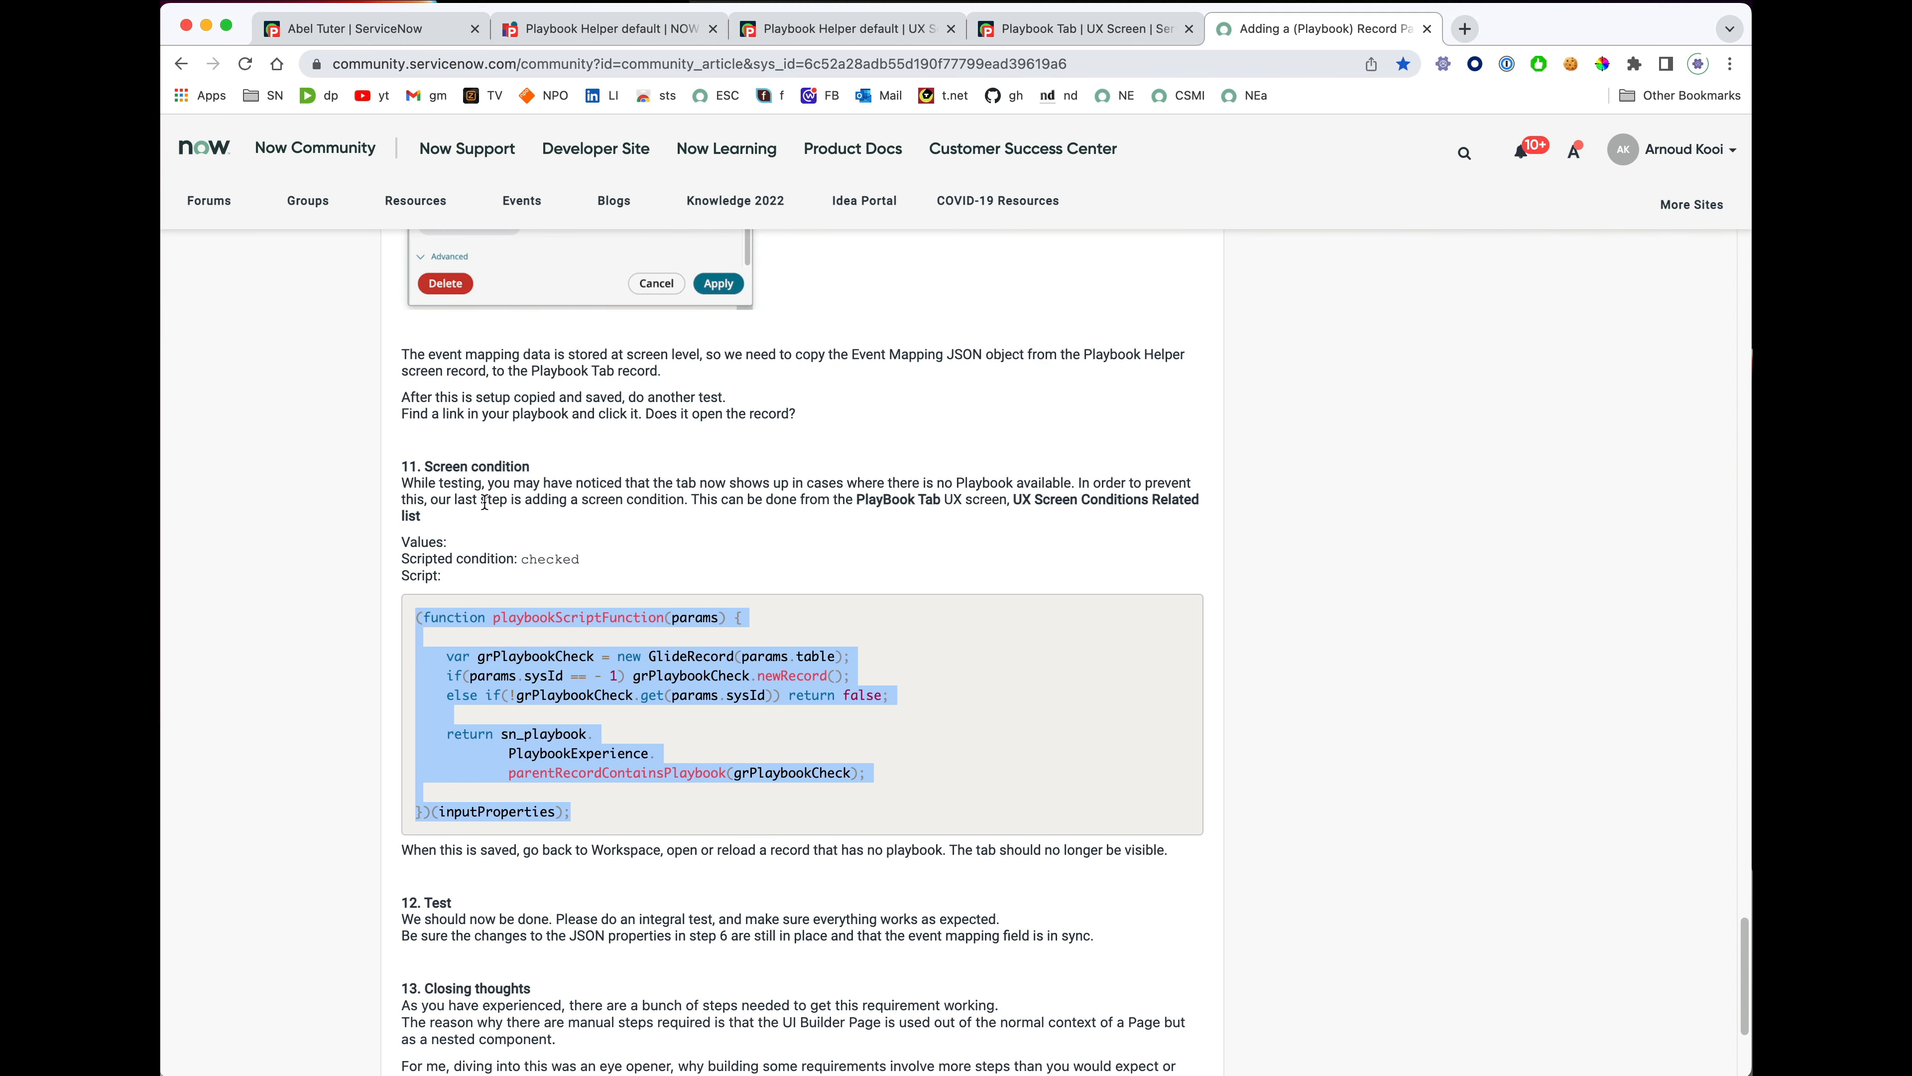
# Start a new UX Screen Condition record from the related list of the Playbook Tab UX Screen.
pyautogui.click(1056, 31)
pyautogui.scroll(-10, 326, 634)
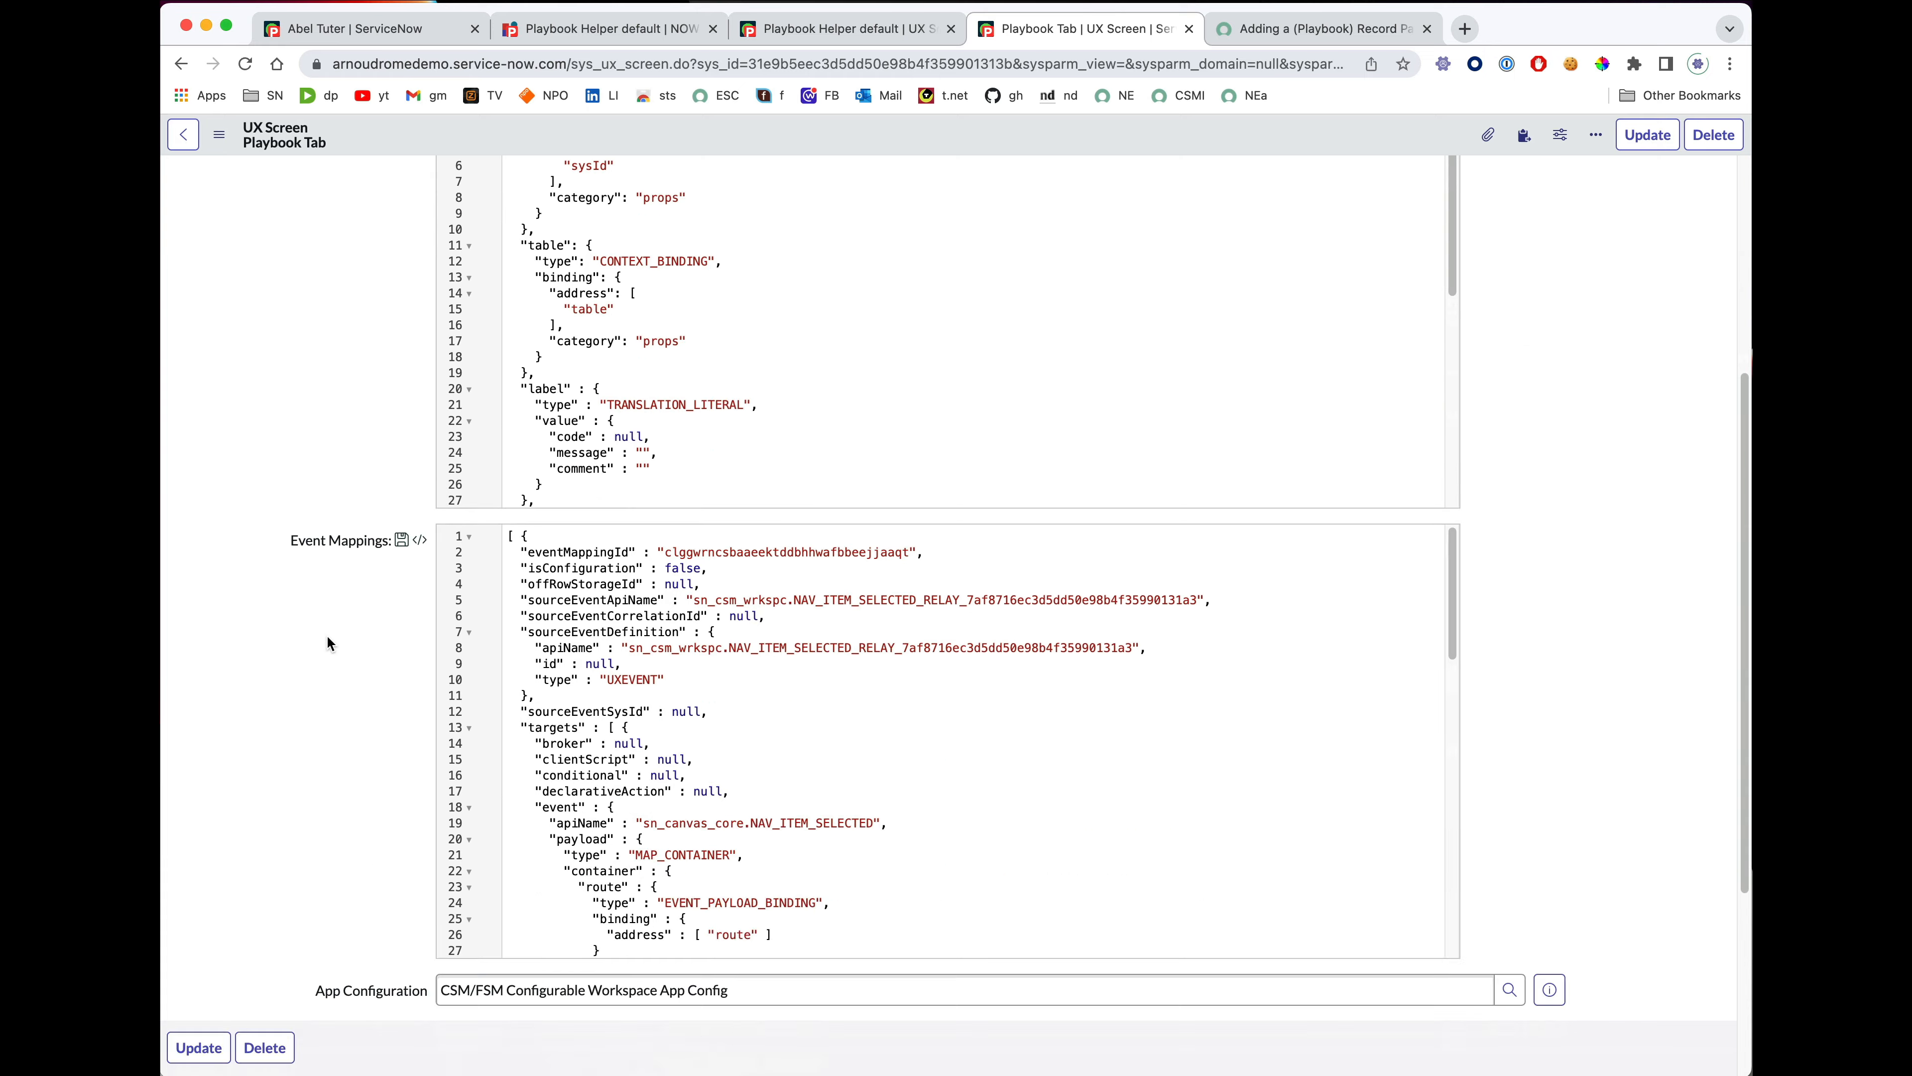
pyautogui.scroll(-1, 328, 633)
pyautogui.click(391, 782)
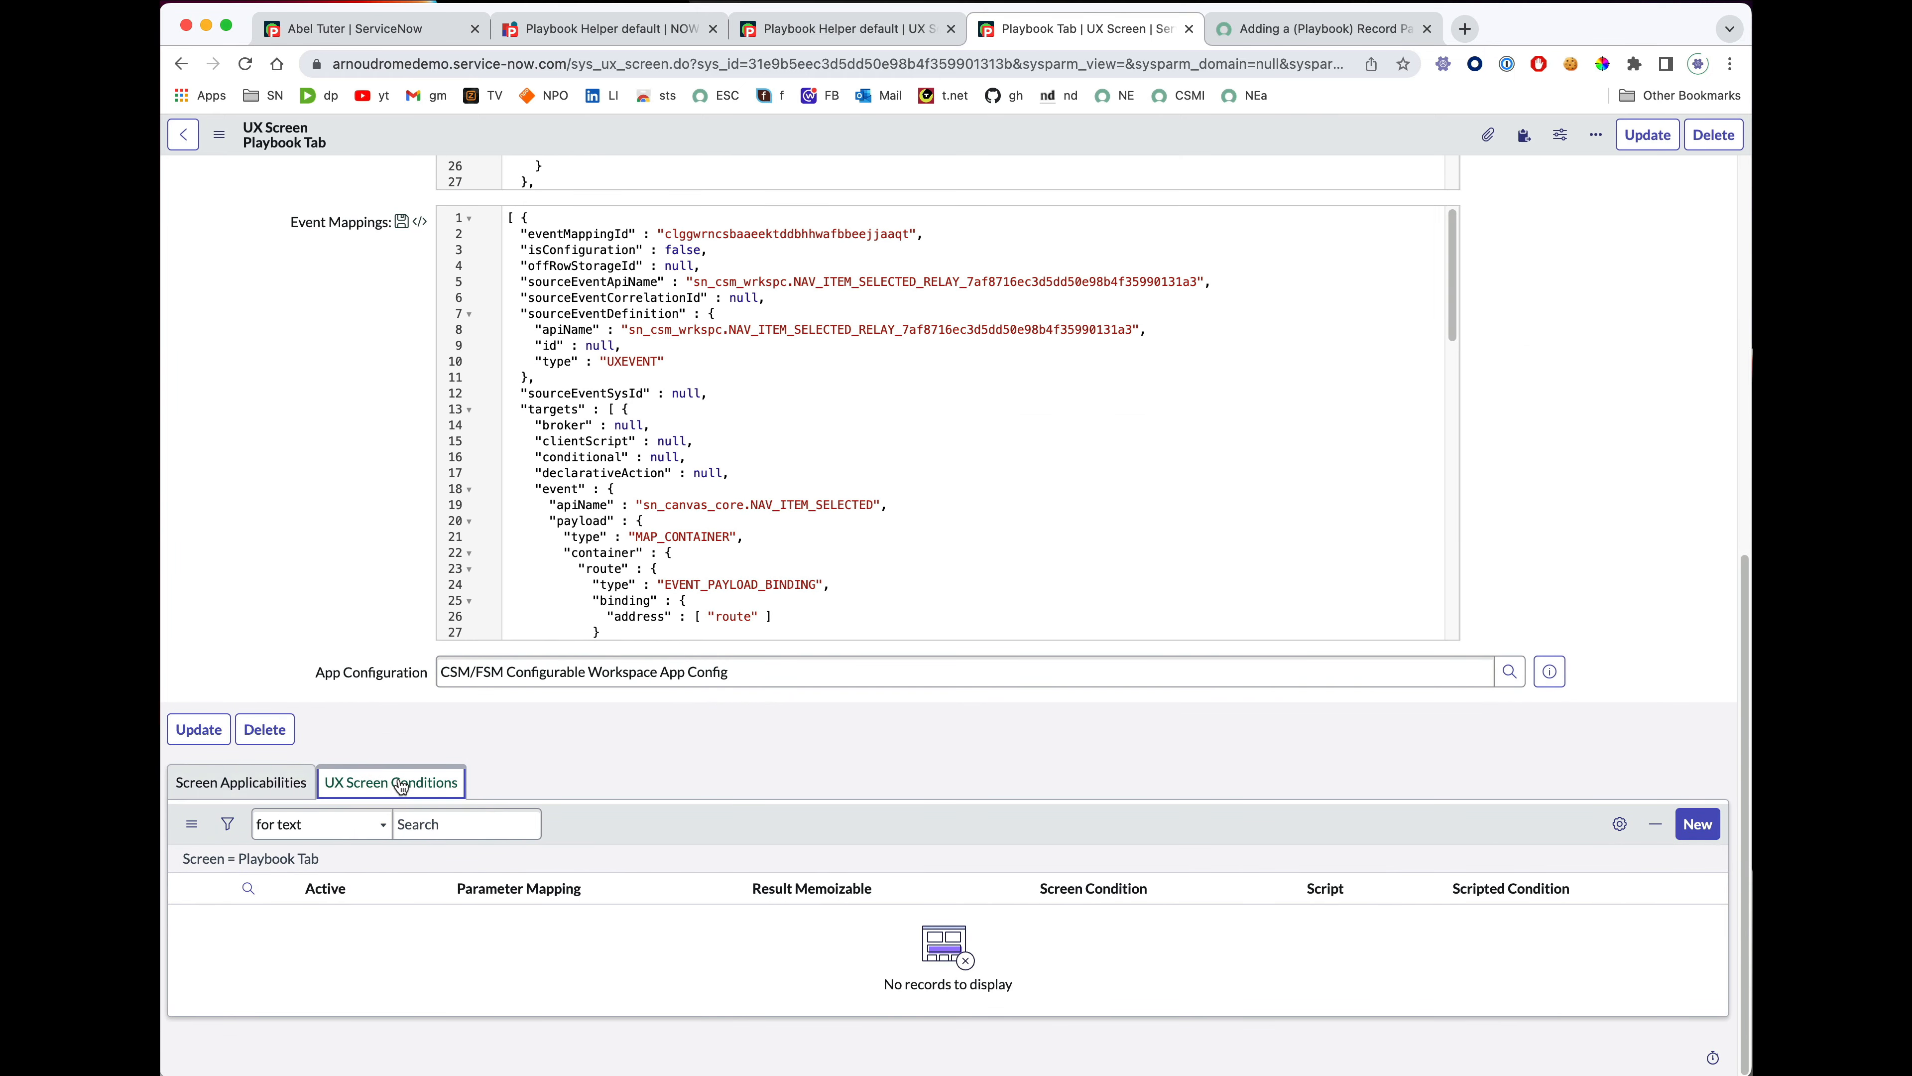
pyautogui.click(1706, 827)
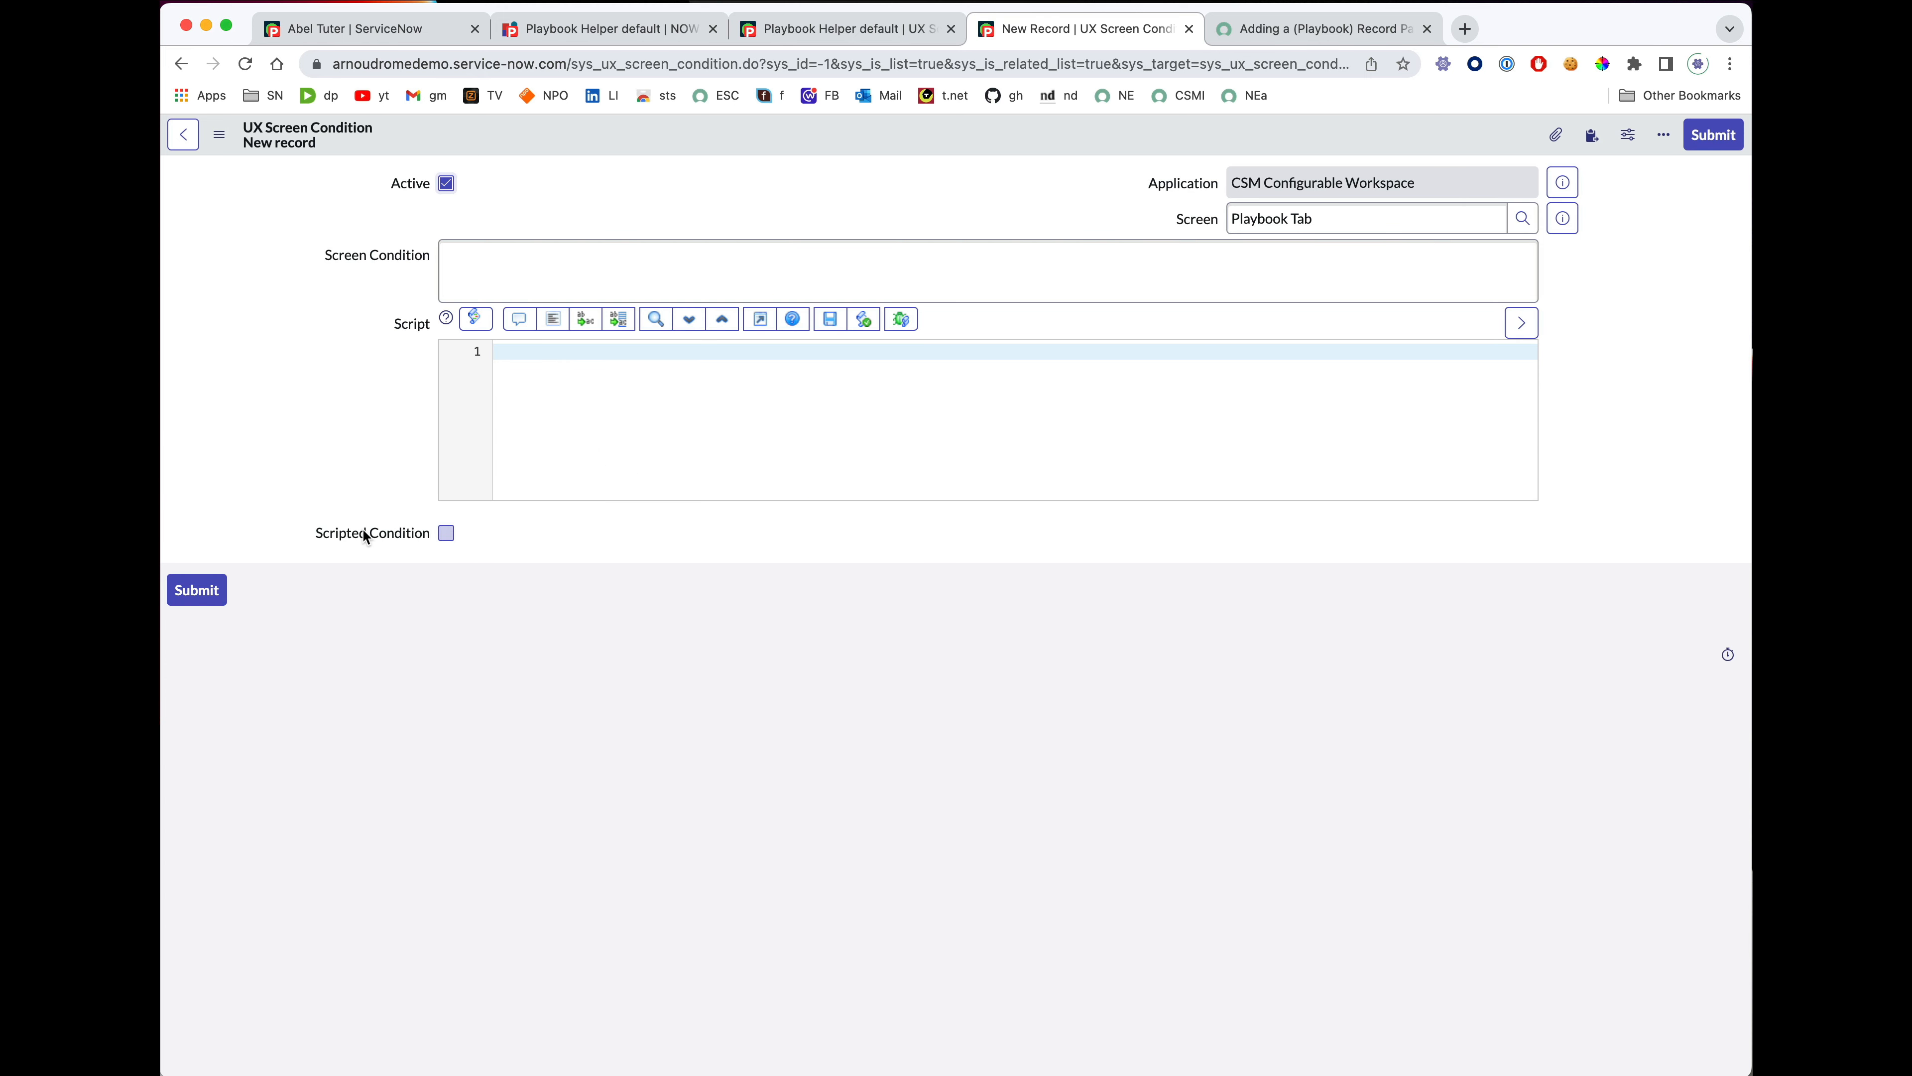
# Enable Scripted Condition, paste the copied playbookScriptFunction script into the Script field, and submit the screen condition.
pyautogui.click(447, 534)
pyautogui.click(631, 428)
pyautogui.write('(function playbookScriptFunction(params) {      var grPlaybookCheck = new GlideRecord(params.table);     if(params.sysId == - 1) grPlaybookCheck.newRecord();     else if(!grPlaybookCheck.get(params.sysId)) return false;      return sn_playbook.             PlaybookExperience.             parentRecordContainsPlaybook(grPlaybookCheck);  })(inputProperties);')
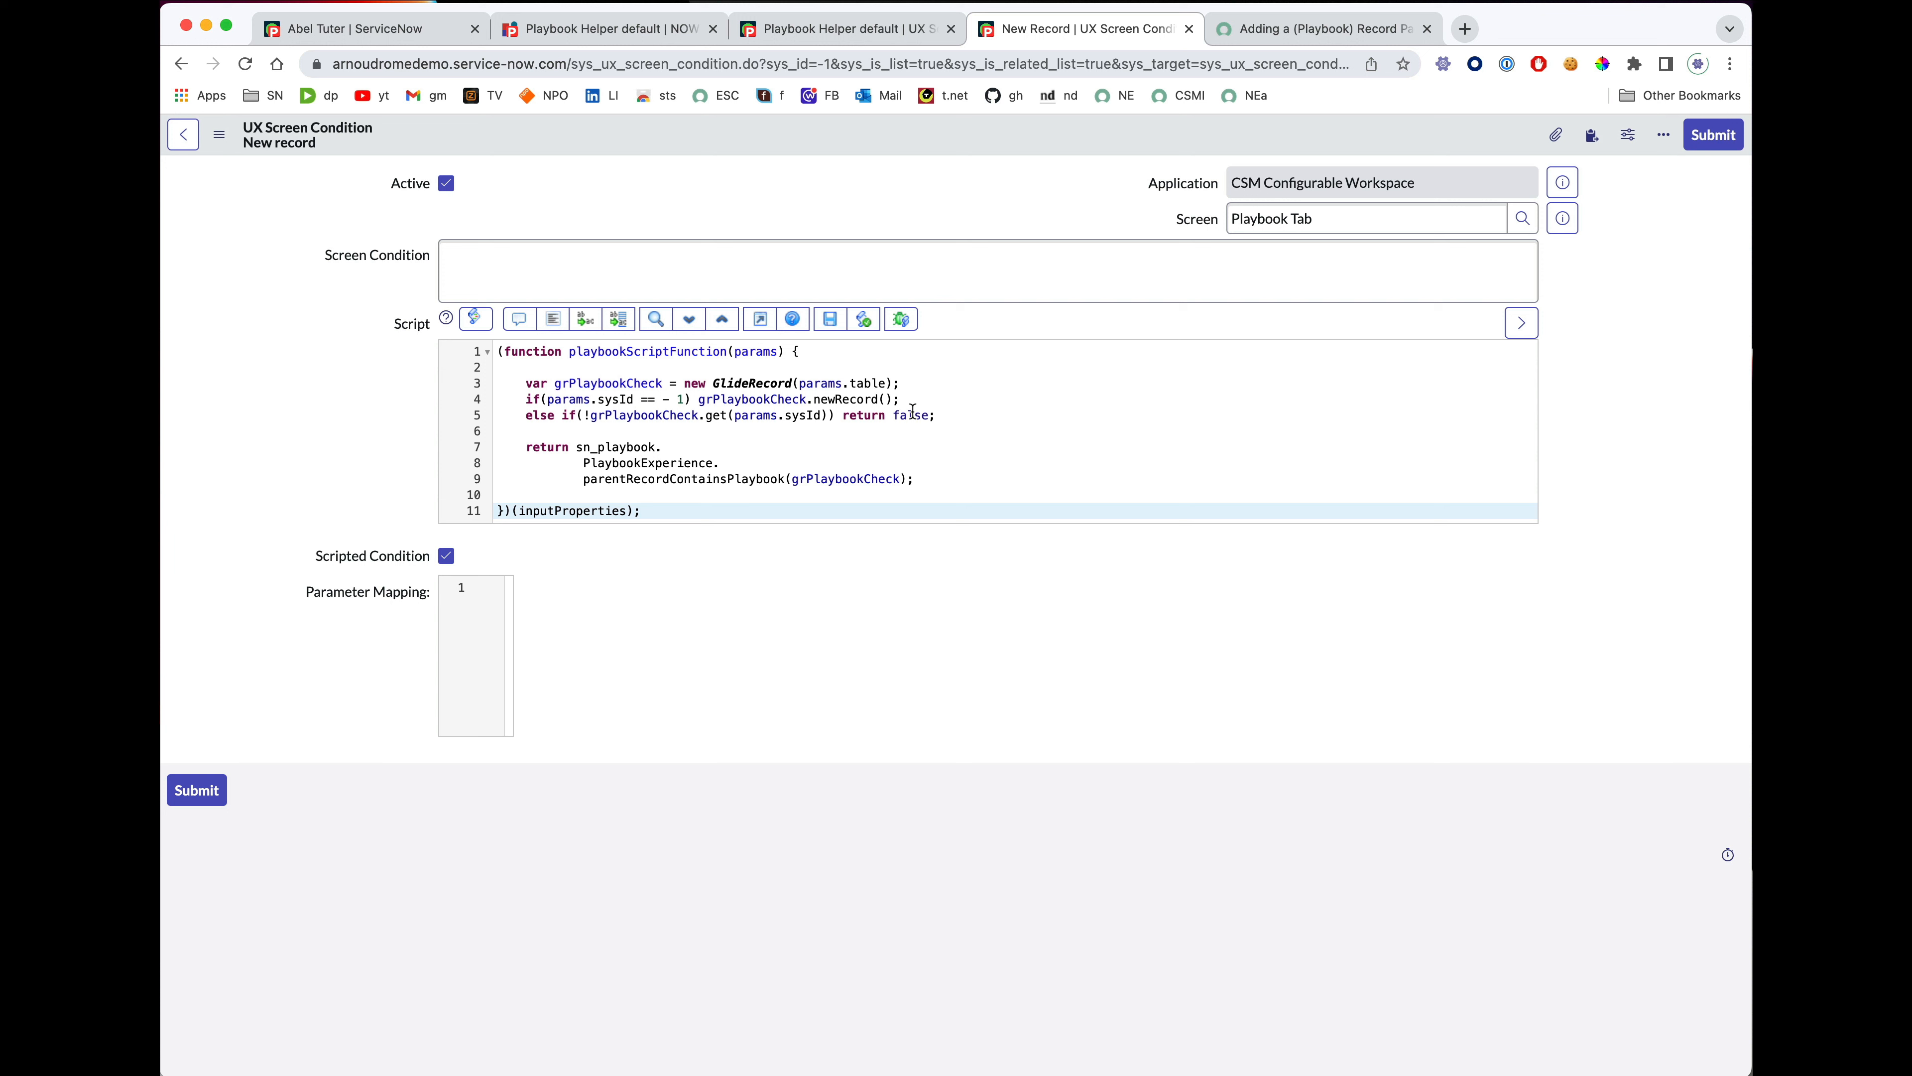
pyautogui.moveTo(578, 444); pyautogui.dragTo(780, 481)
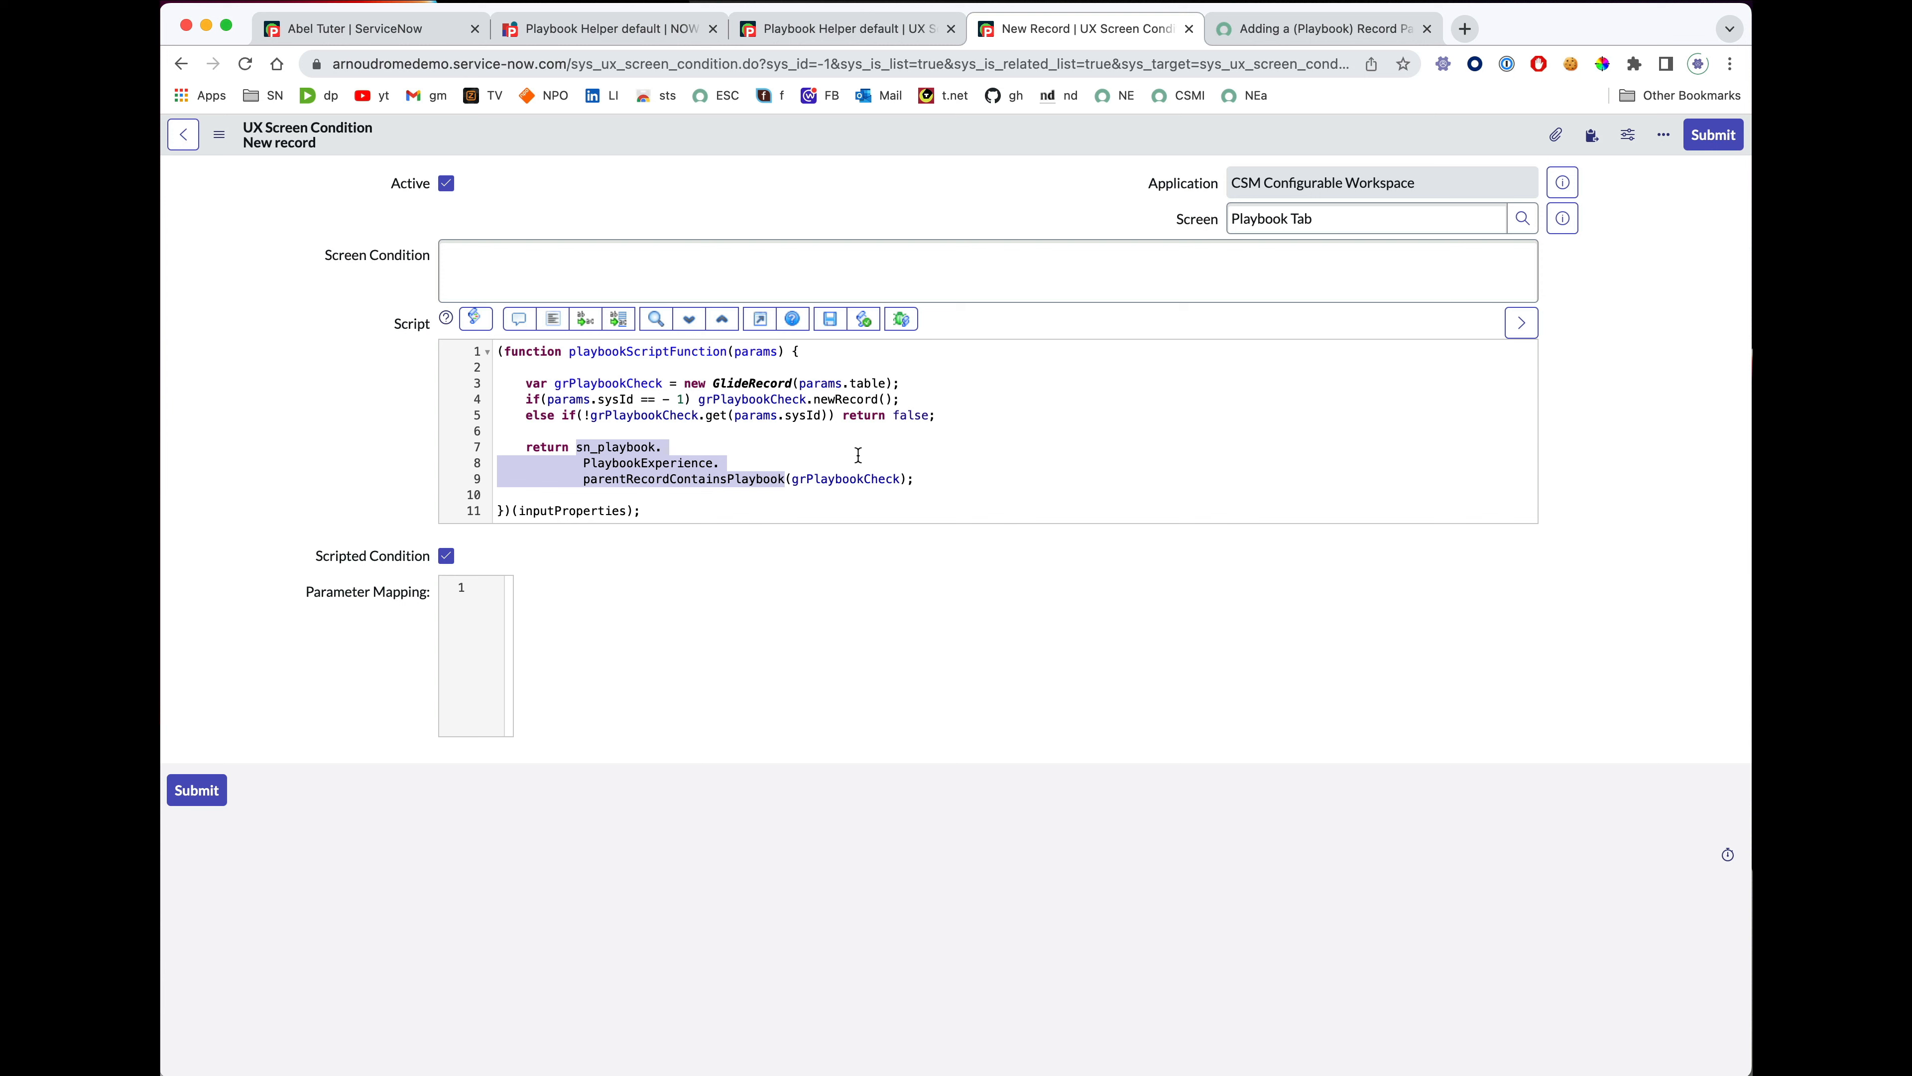
pyautogui.click(1712, 136)
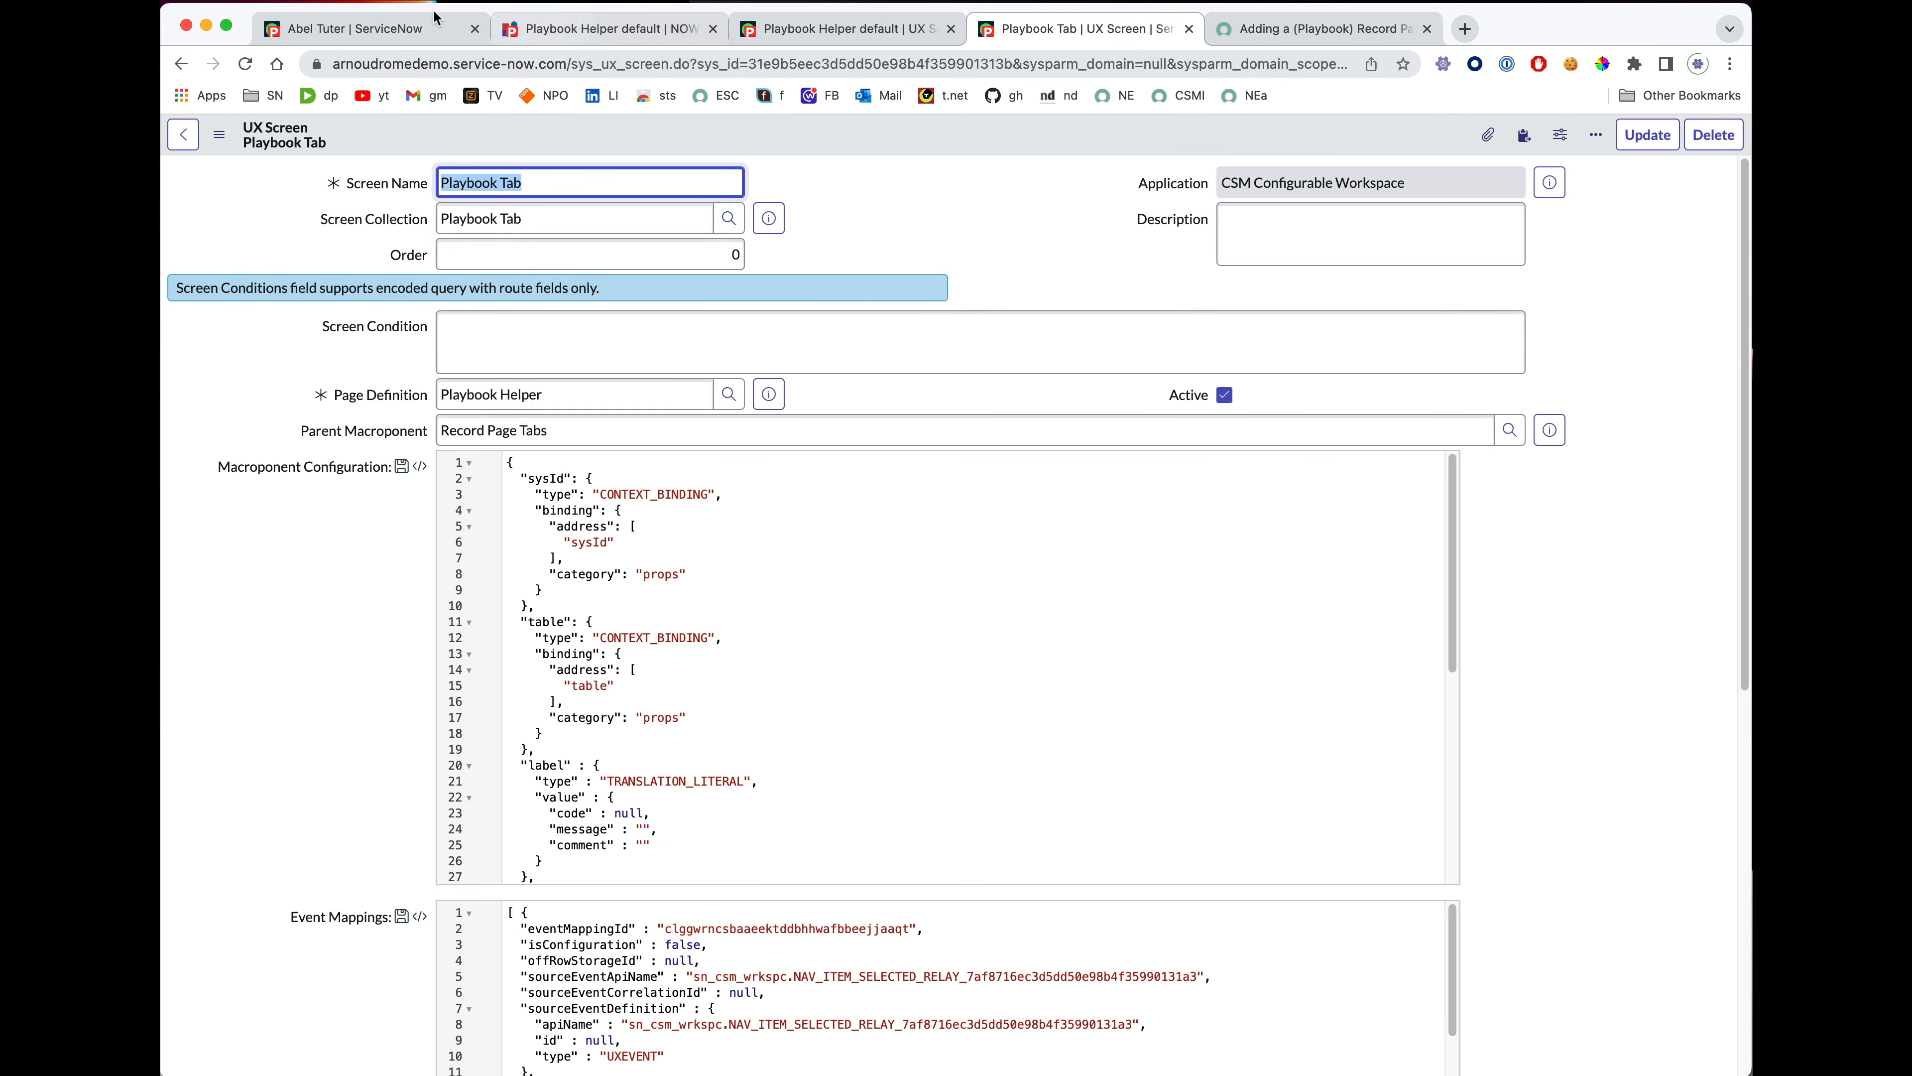
# Reload the user's record in the workspace and check the UX Screen Conditions list of the Playbook Tab screen.
pyautogui.click(407, 27)
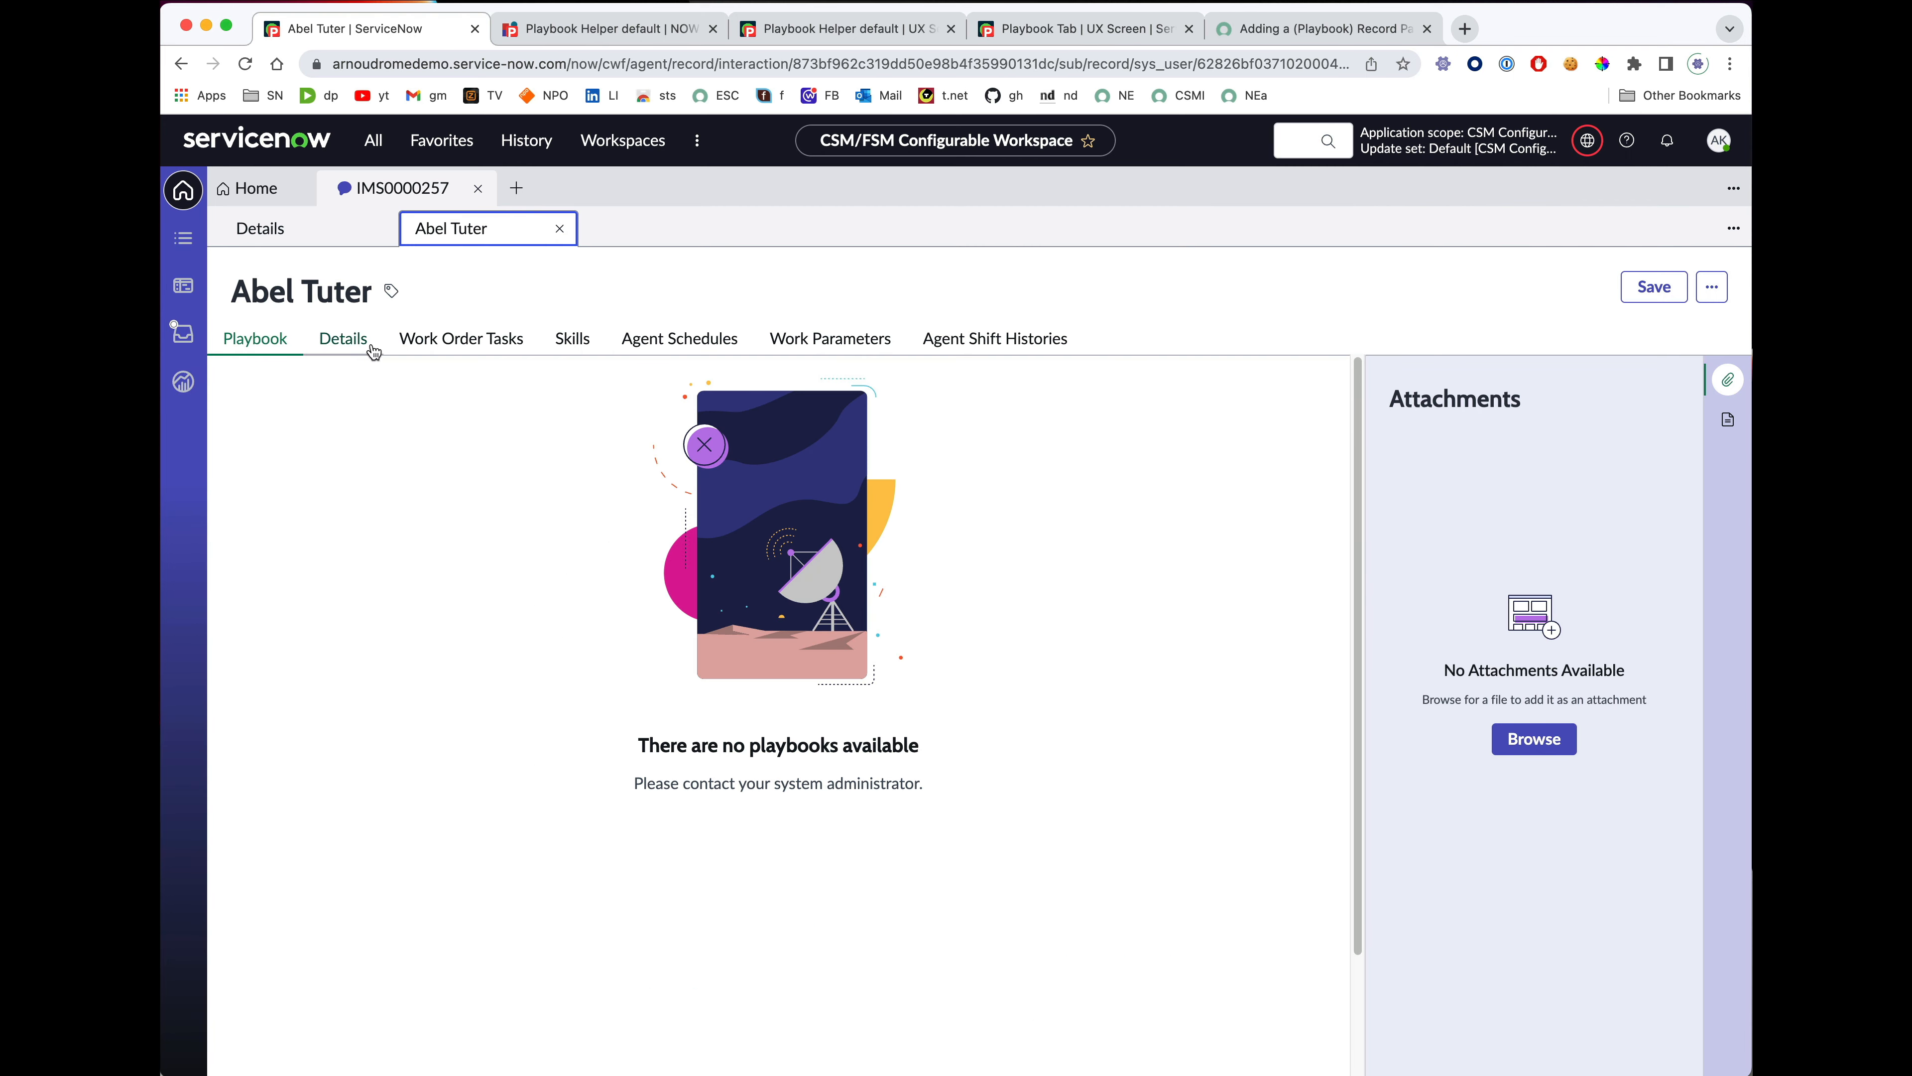
pyautogui.click(244, 66)
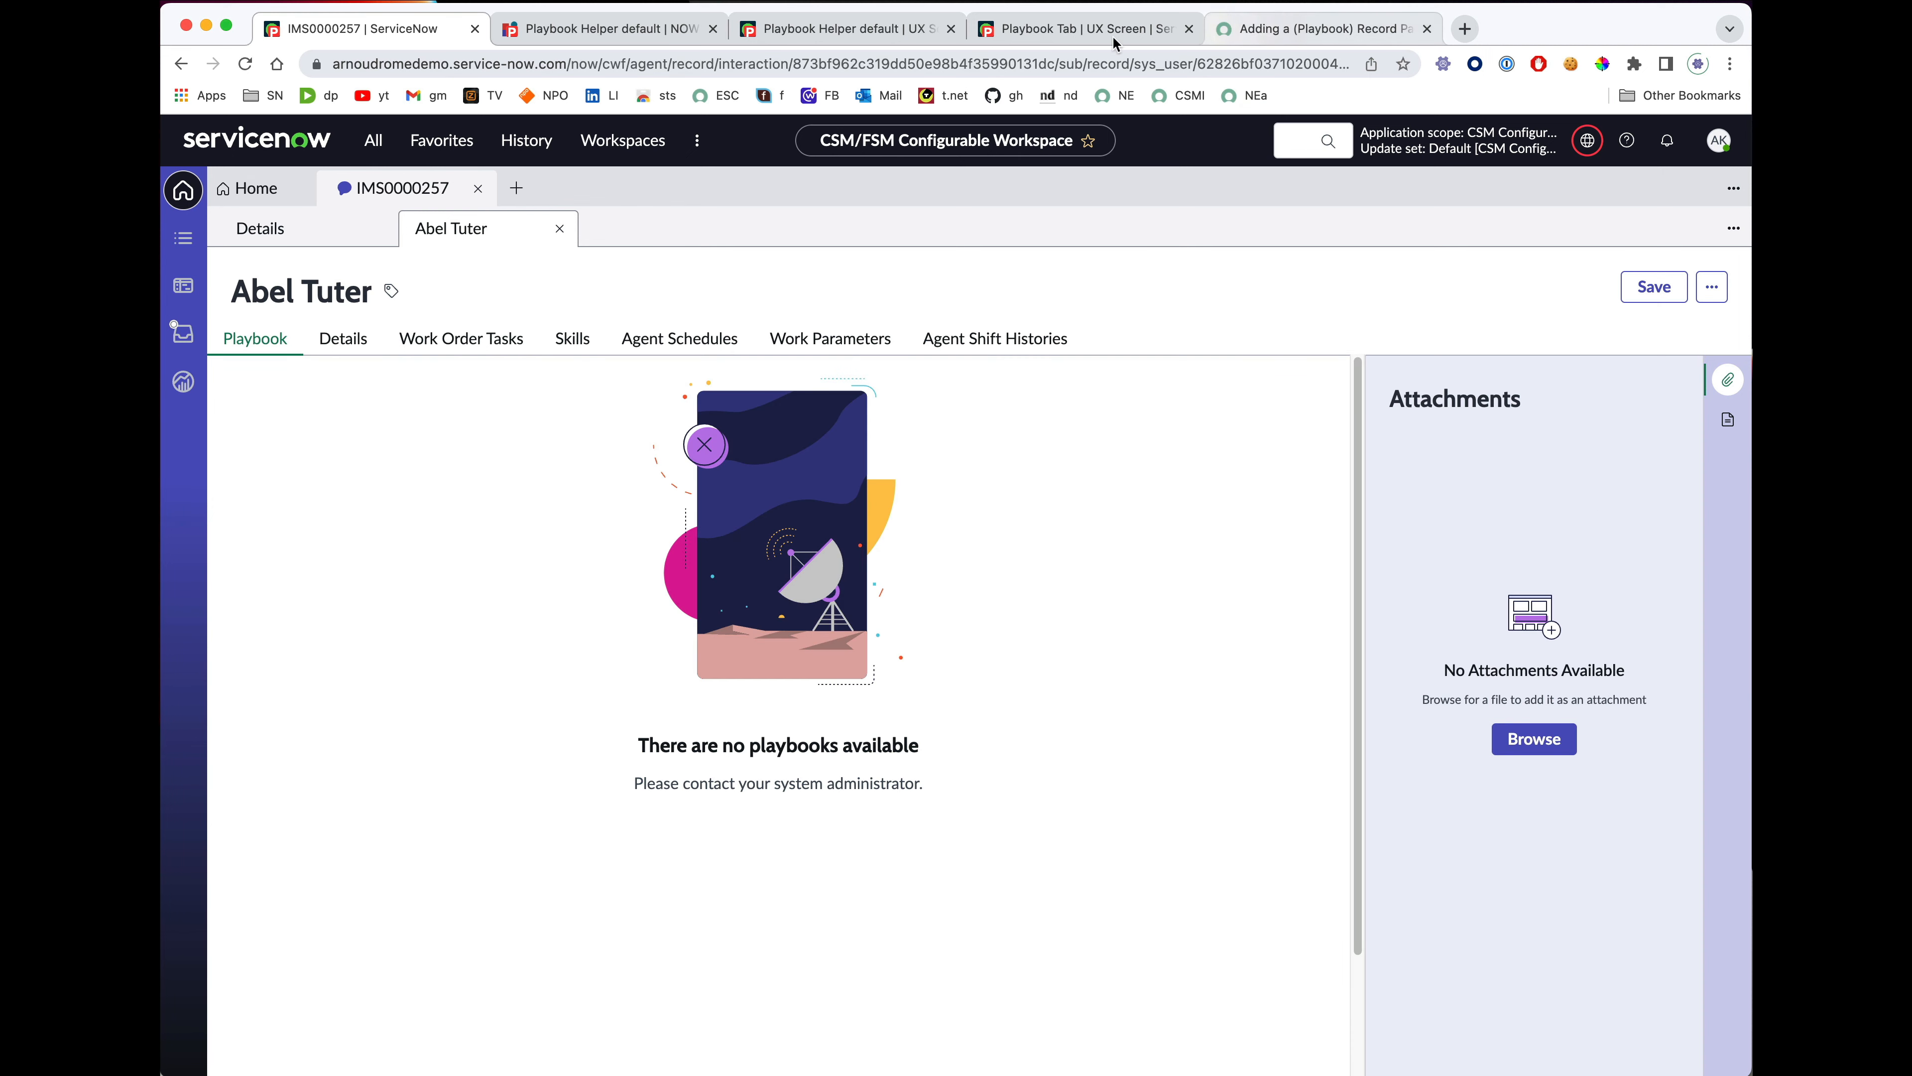
pyautogui.click(1061, 43)
pyautogui.scroll(-10, 414, 583)
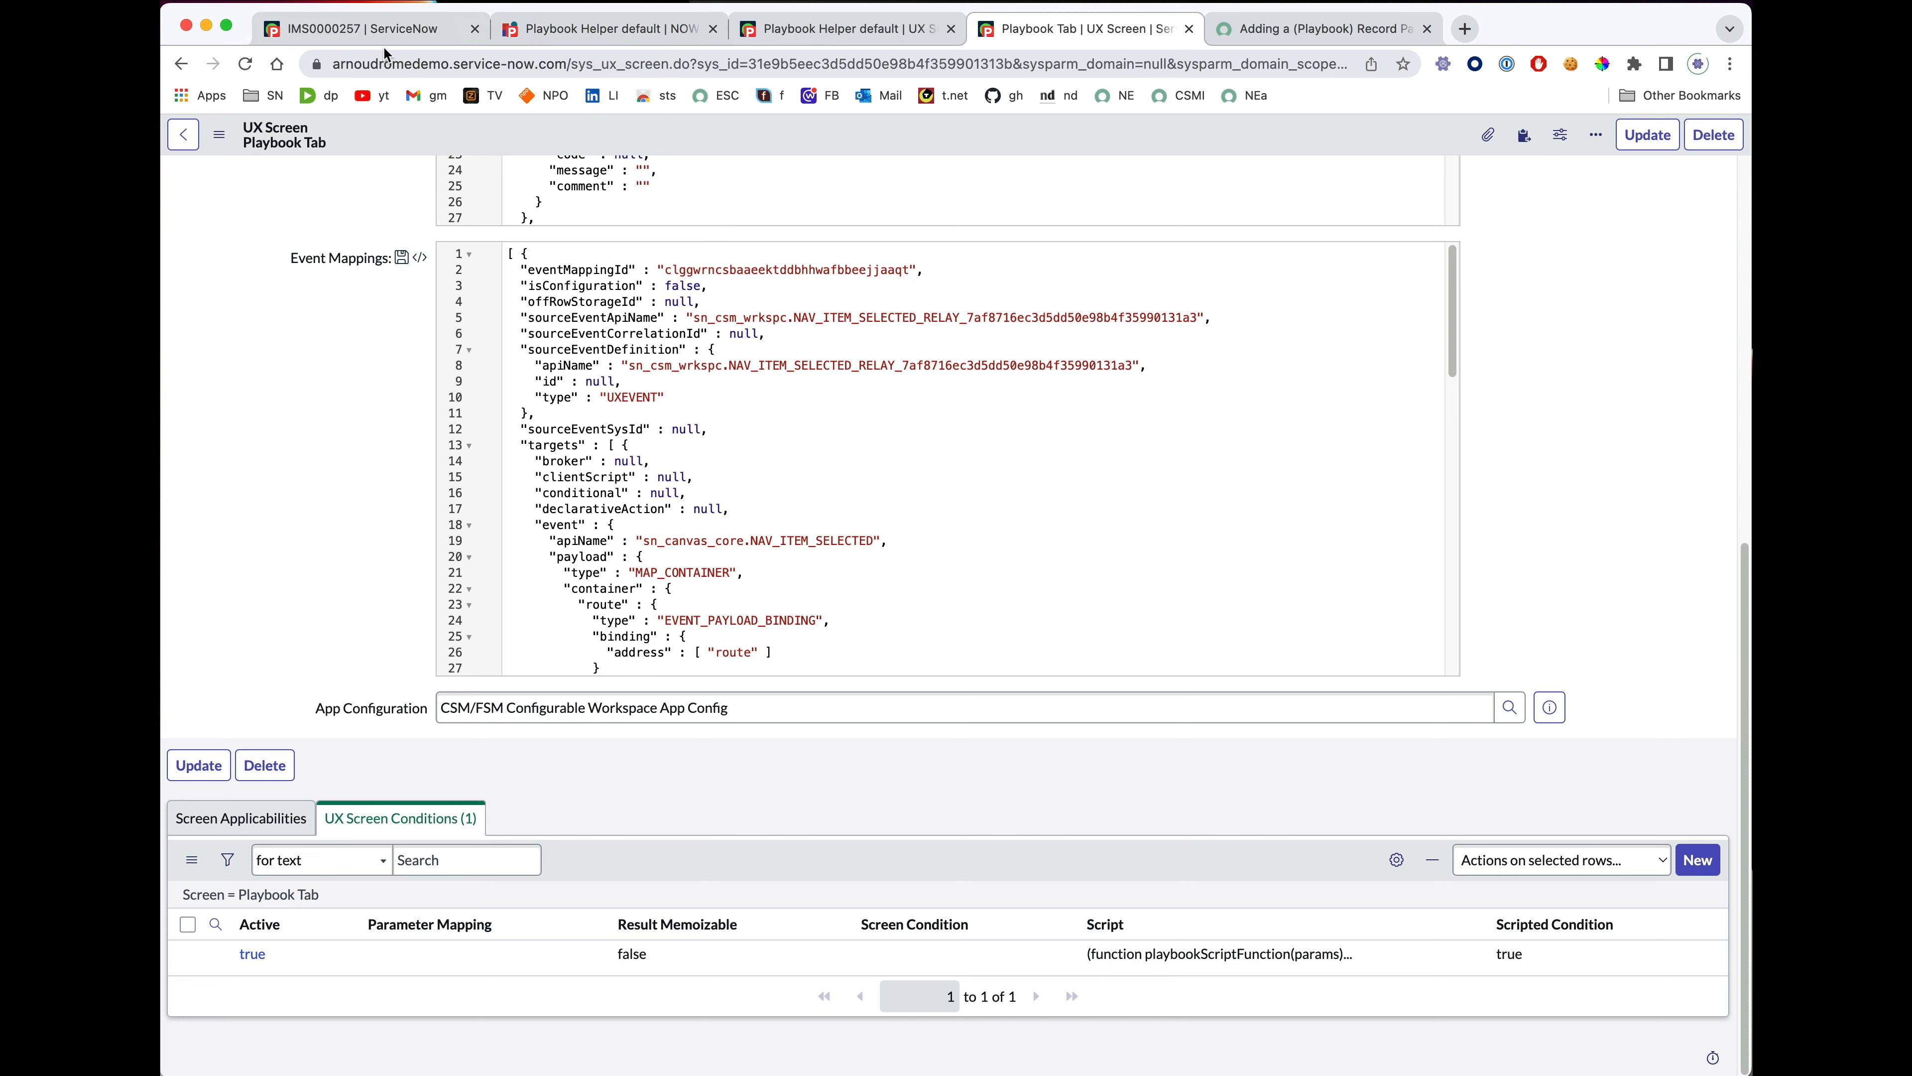
pyautogui.click(788, 24)
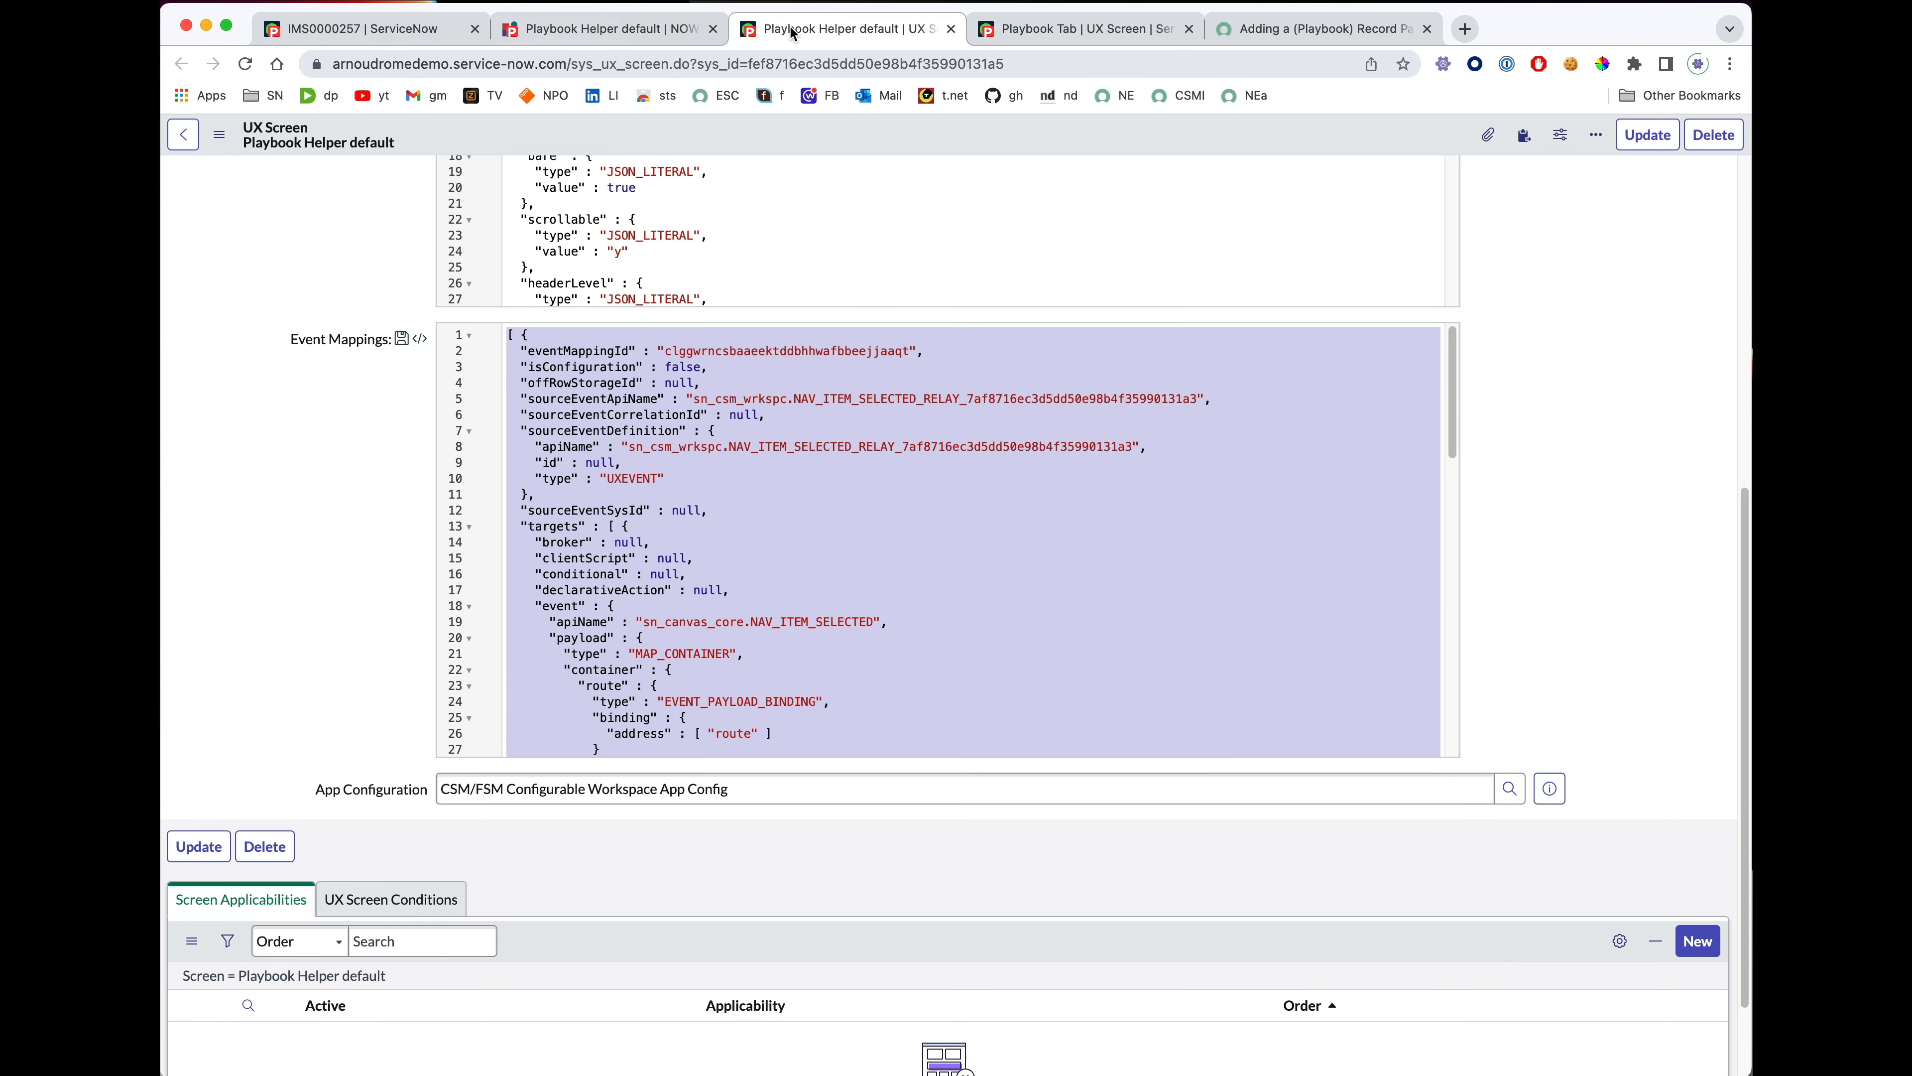
# Check the user's record for the Playbook tab in the workspace, reload it once more, and close its subtab.
pyautogui.click(316, 19)
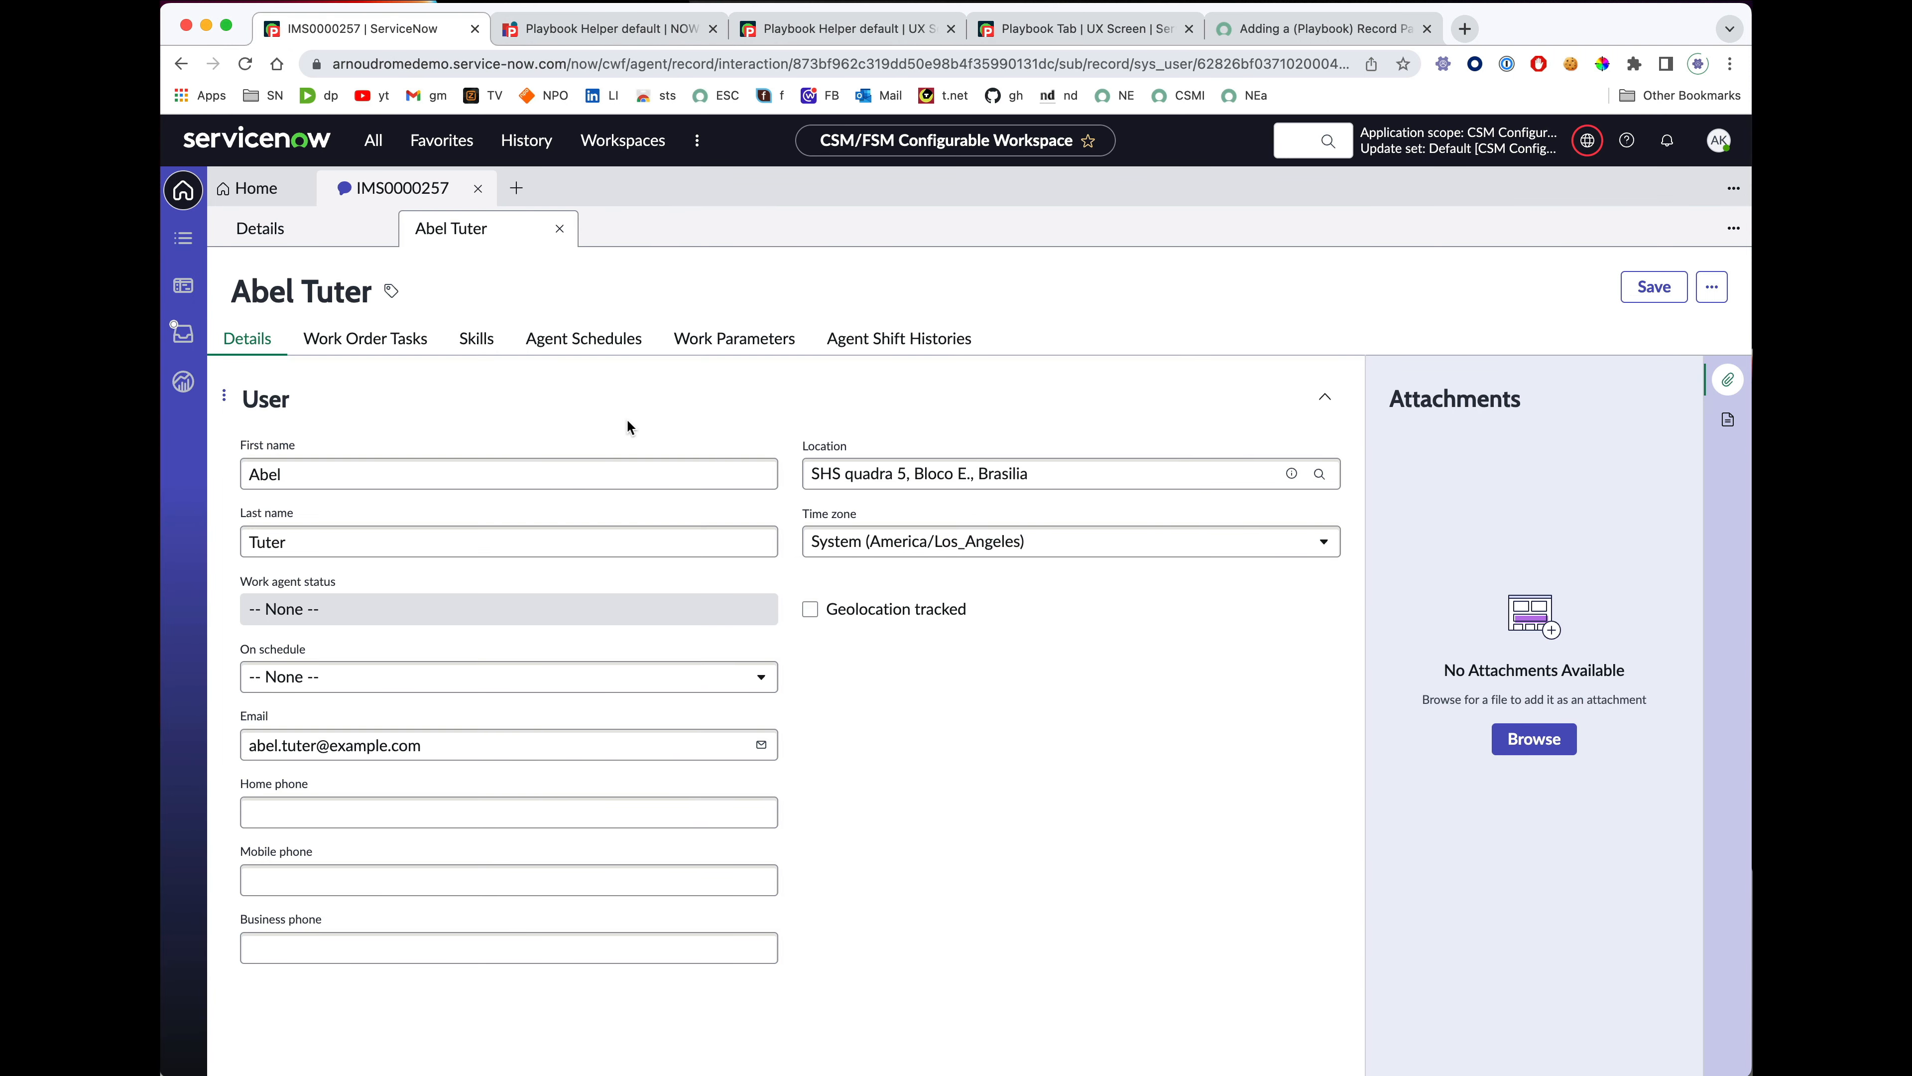
pyautogui.press('super+r')
pyautogui.click(559, 228)
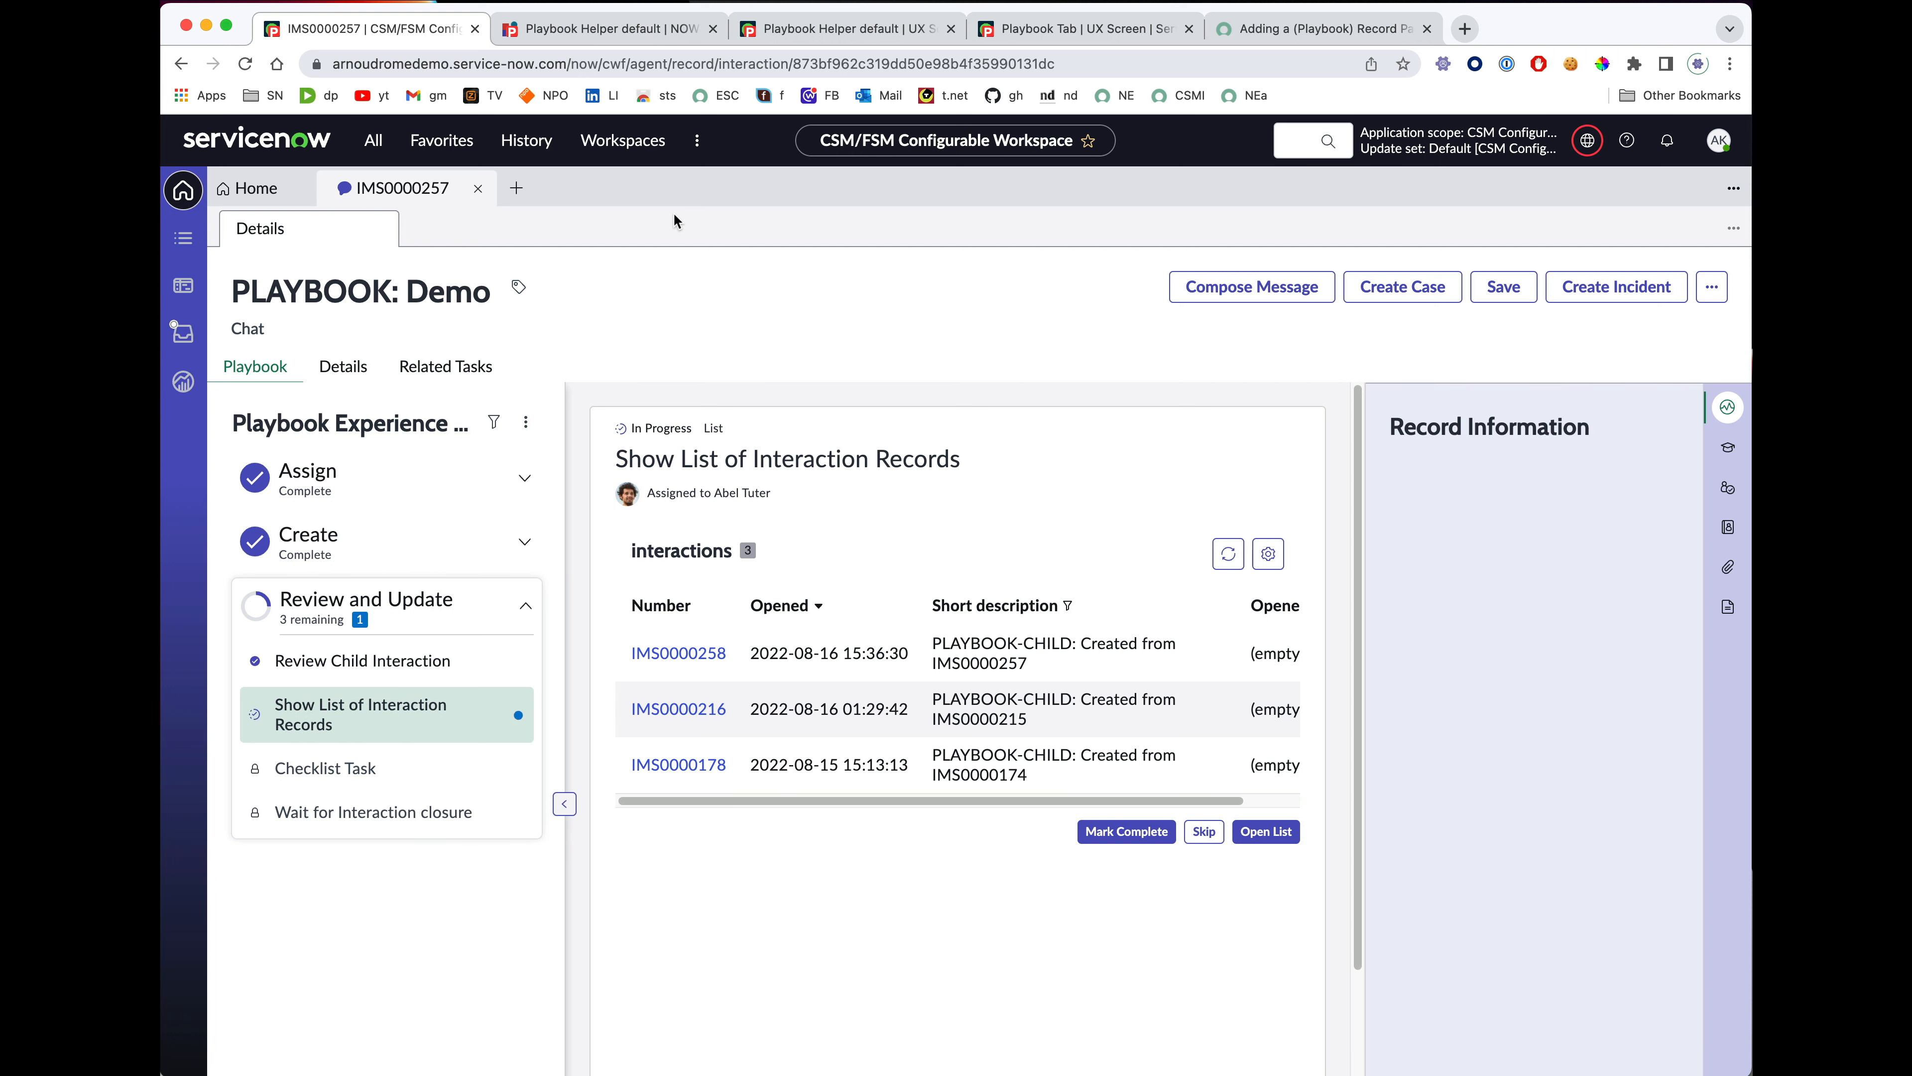
# Open a new interaction in the workspace to test the Playbook tab on an unsaved record.
pyautogui.doubleClick(515, 188)
pyautogui.click(514, 190)
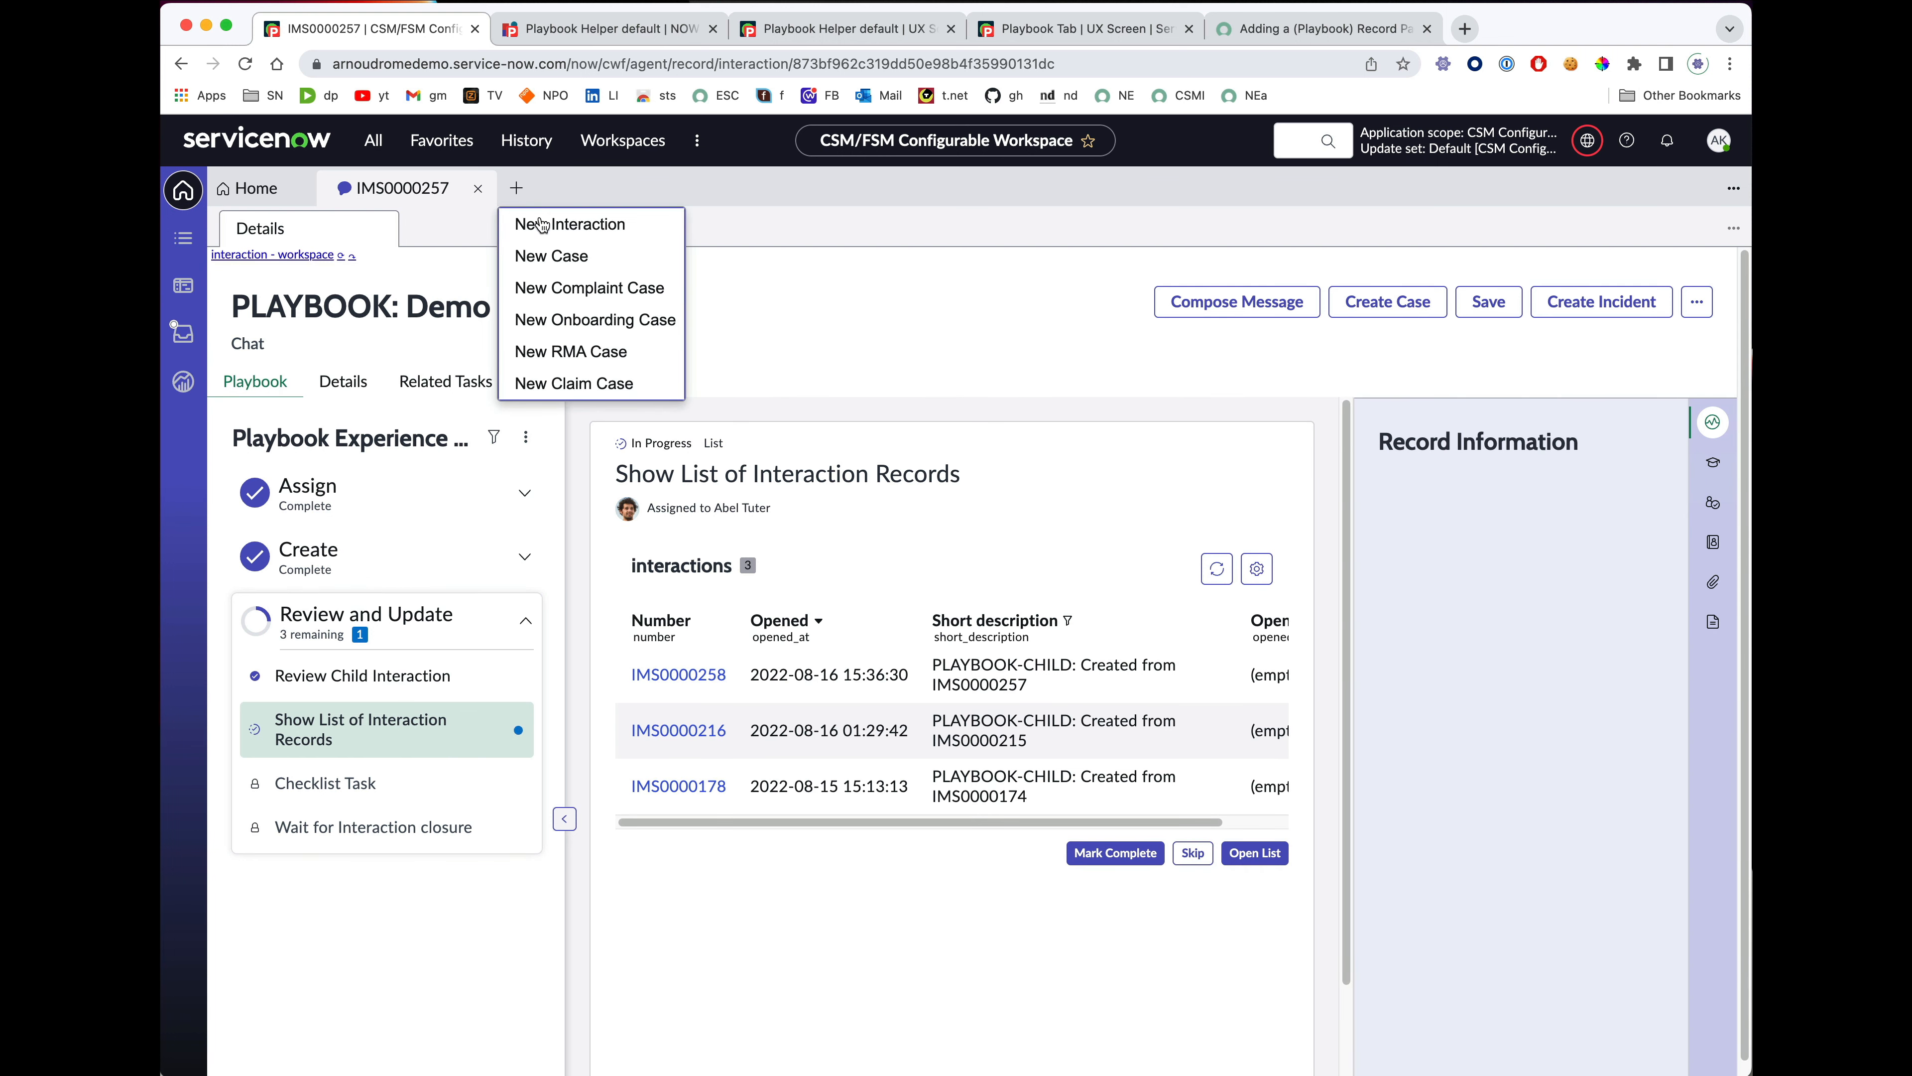
pyautogui.click(553, 225)
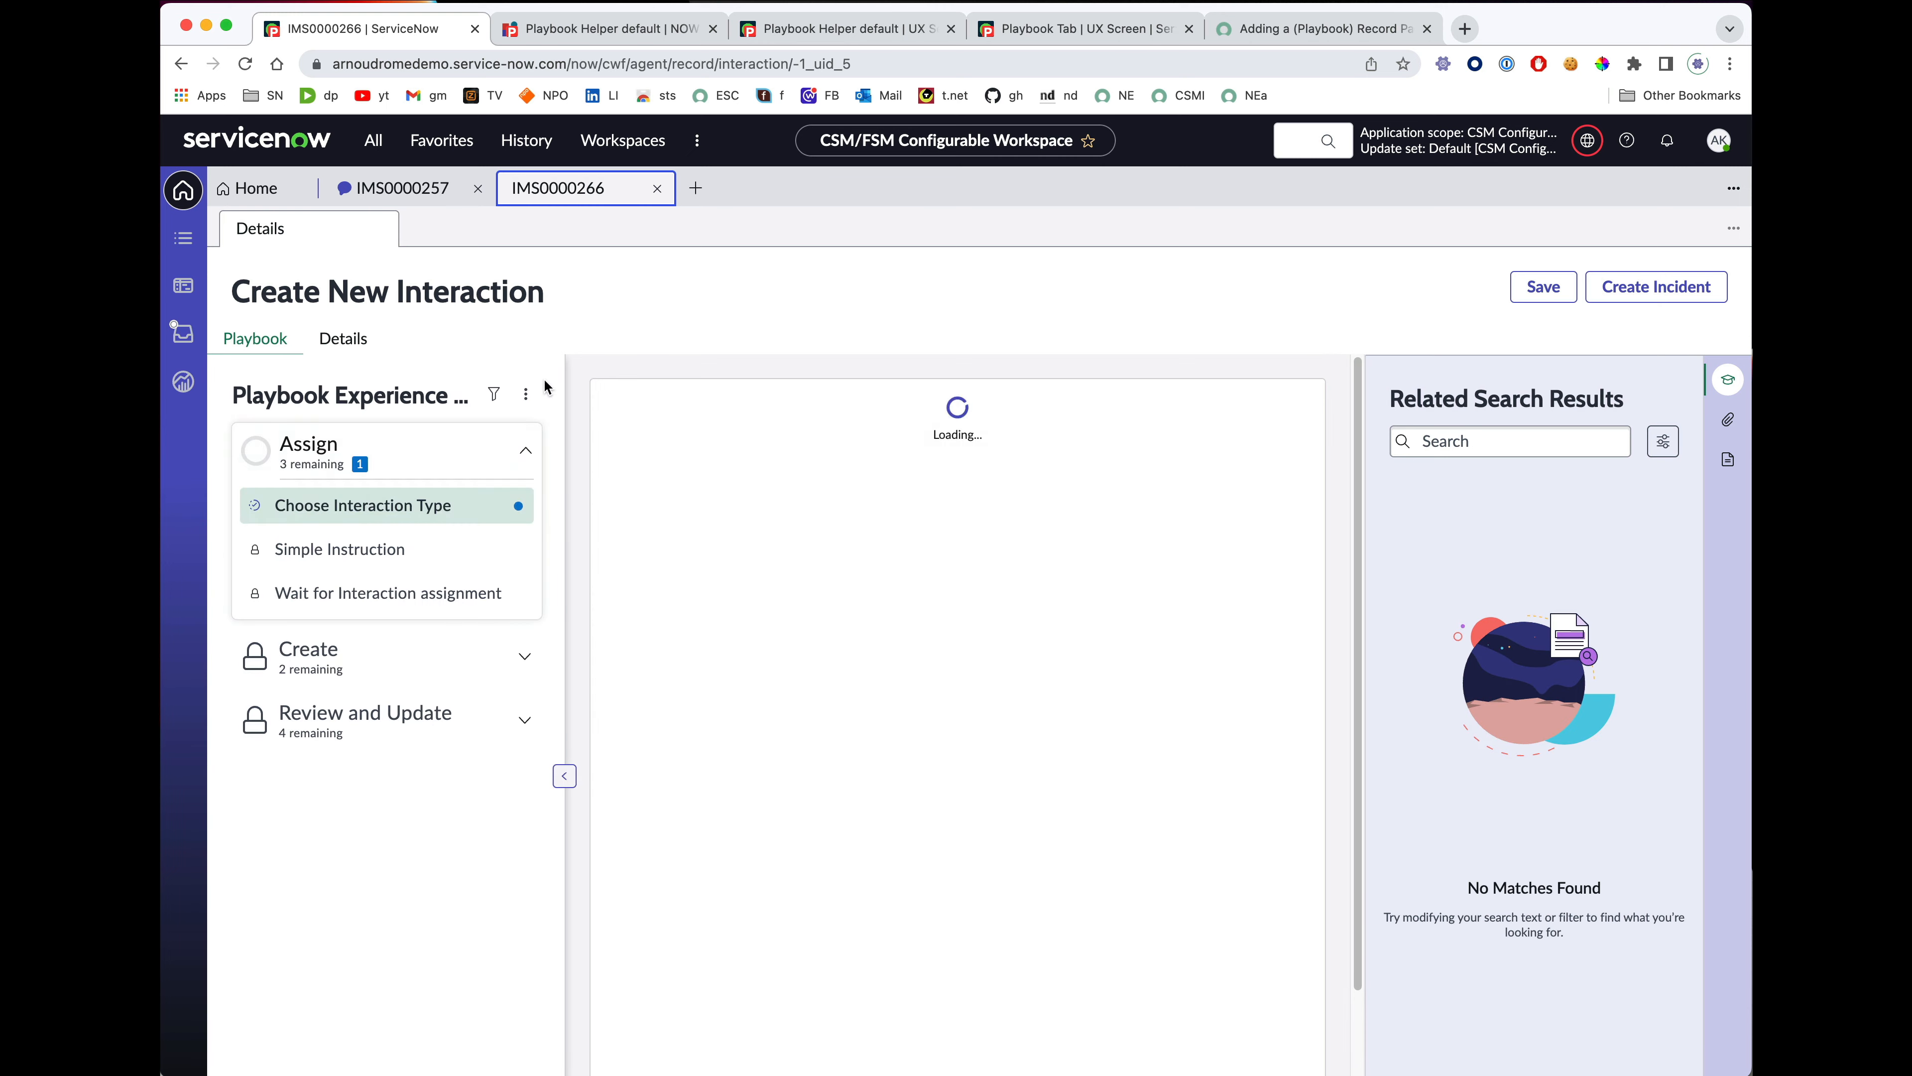